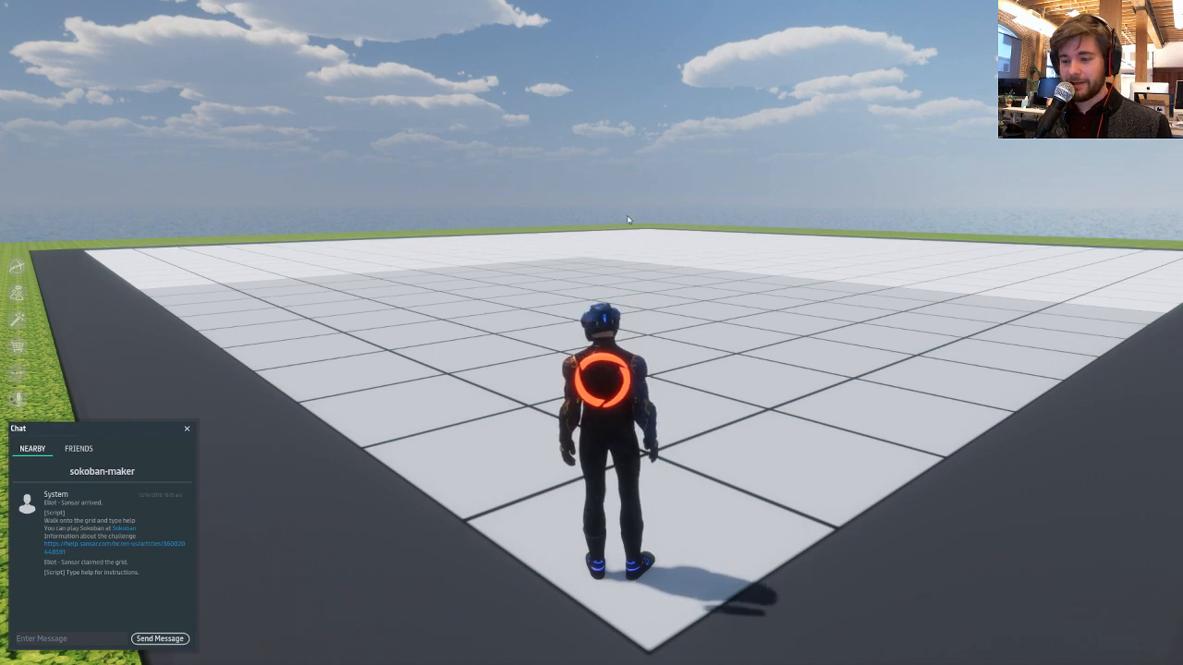
- Place a row of wall squares along the grid's grass-side edge, starting from the corner, and walk back beside the first one
right_click_drag(629, 220, 394, 265)
key("1")
key("w")
key("1")
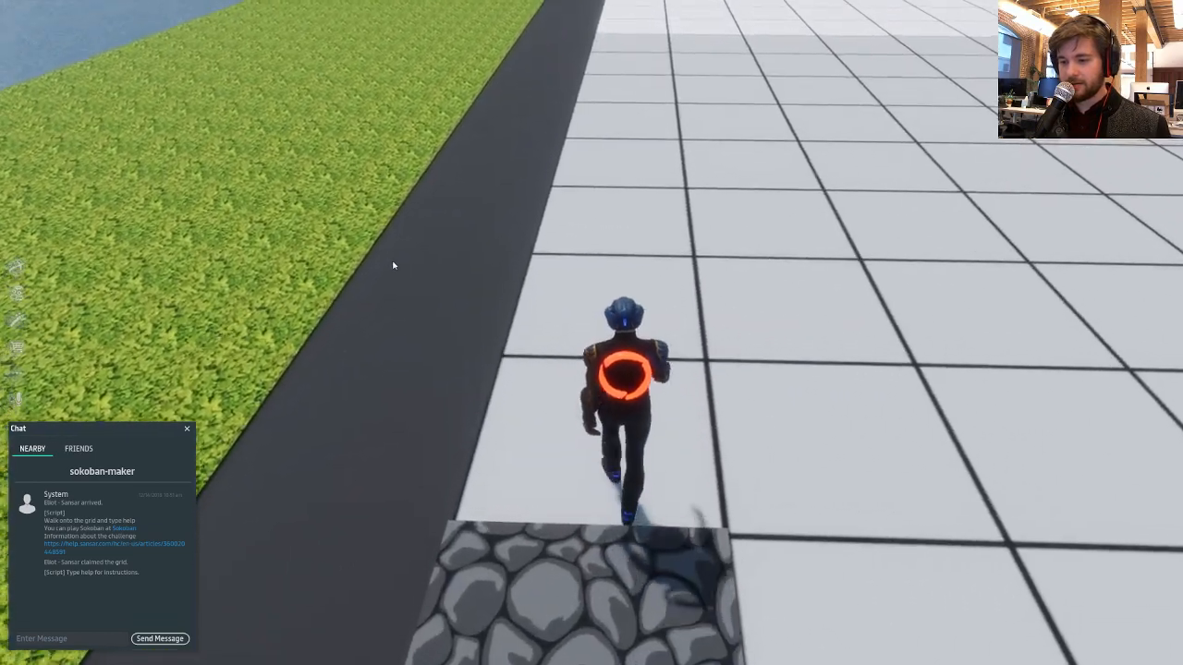
key("1")
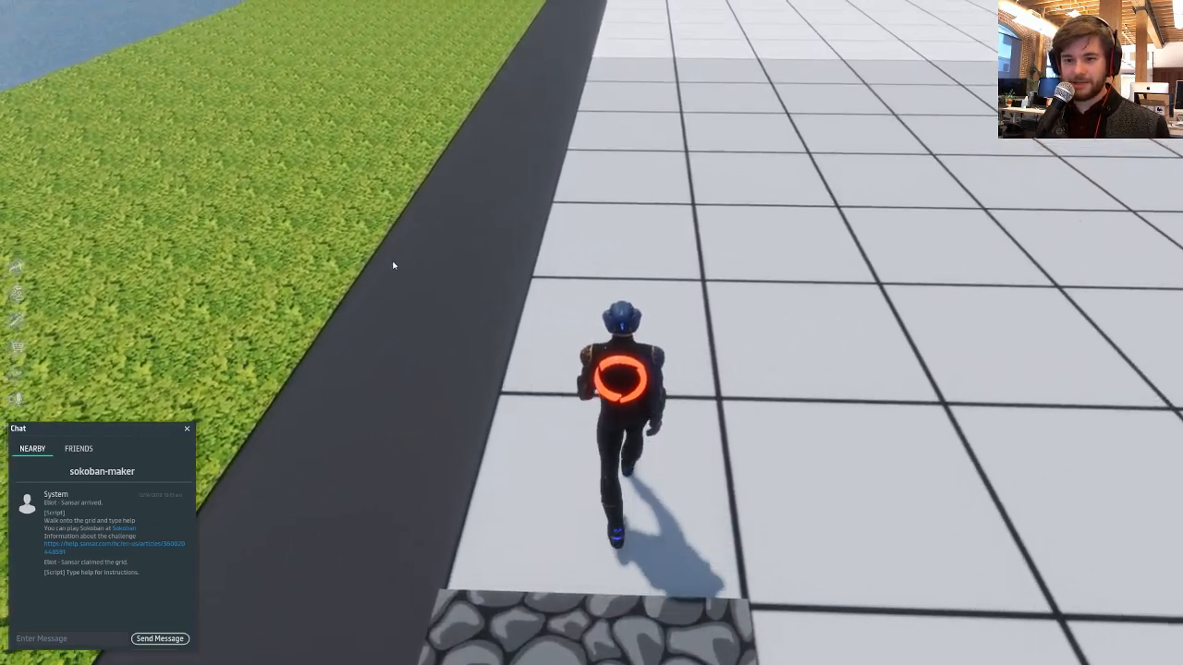
key("1")
right_click_drag(394, 265, 842, 228)
key("s")
key("d")
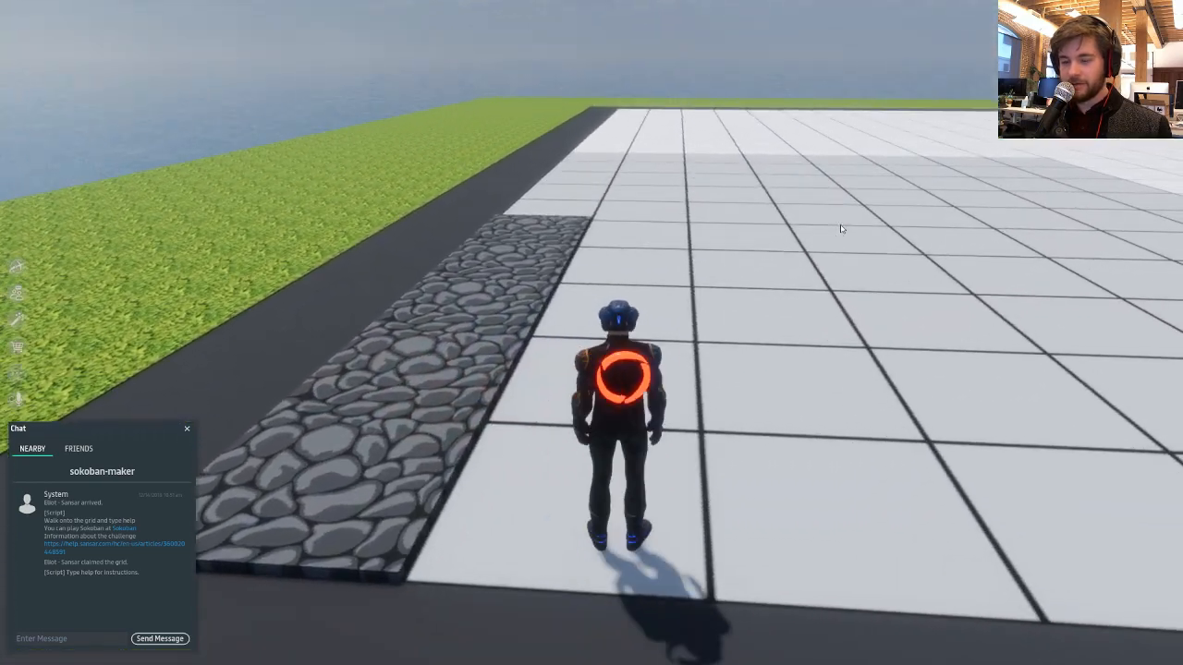
- Find the Sokoban Maker experience in the Atlas, view its details, and close the Atlas again
mouse_move(18, 267)
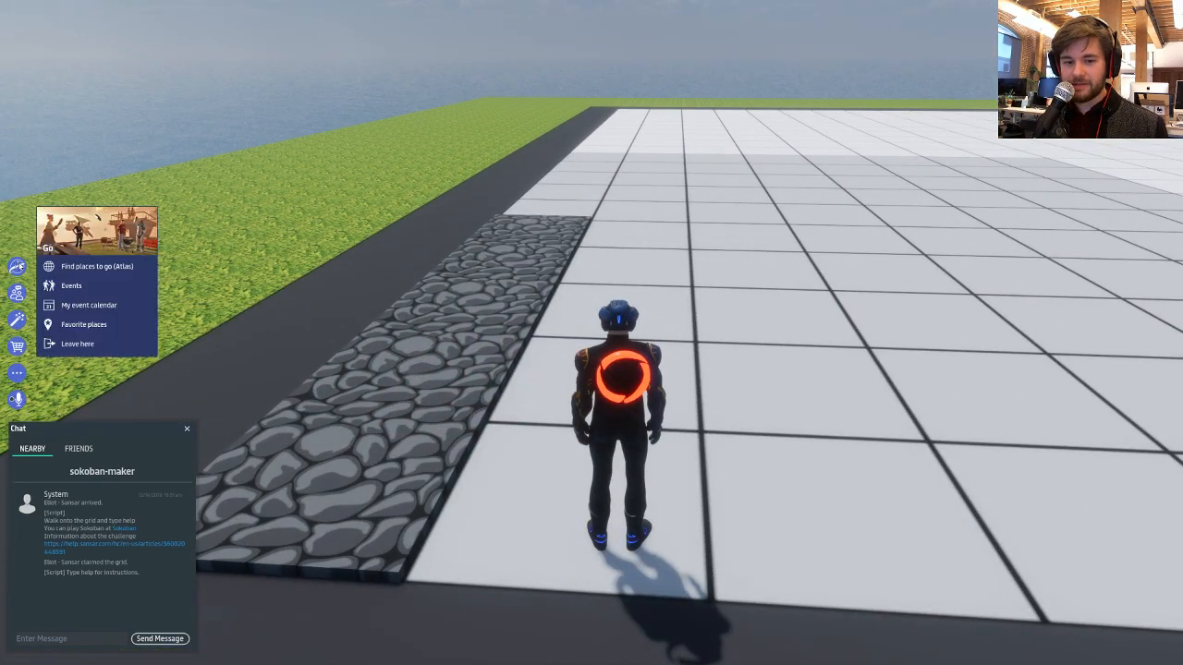
left_click(88, 265)
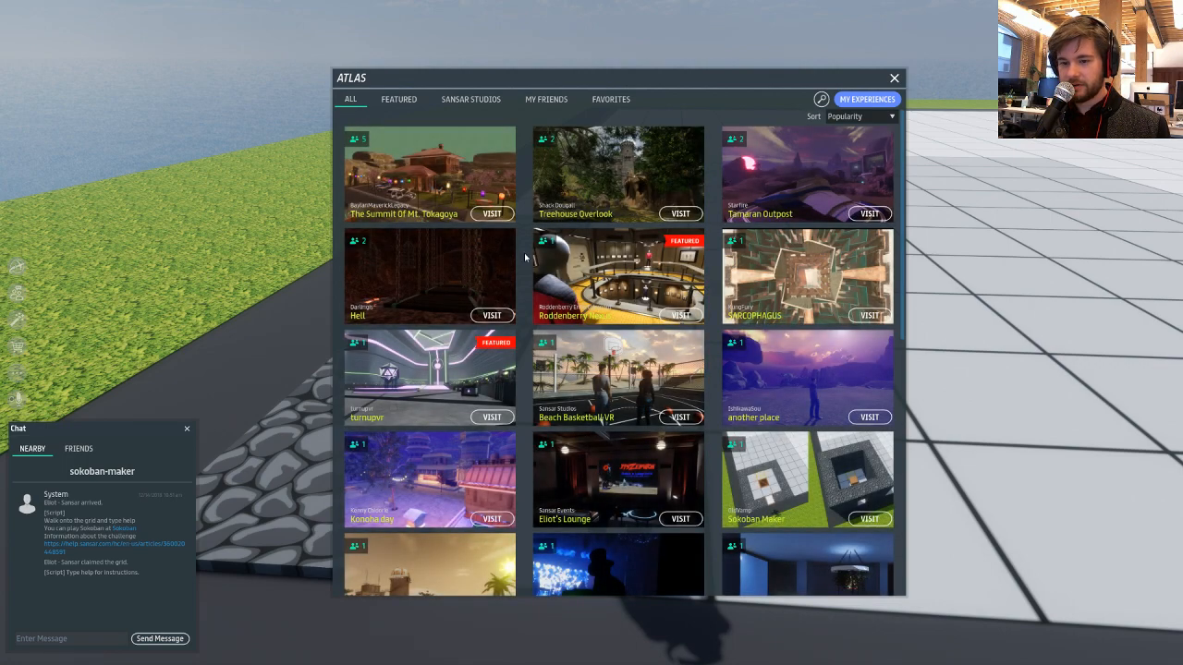
scroll(698, 330, "down", 3)
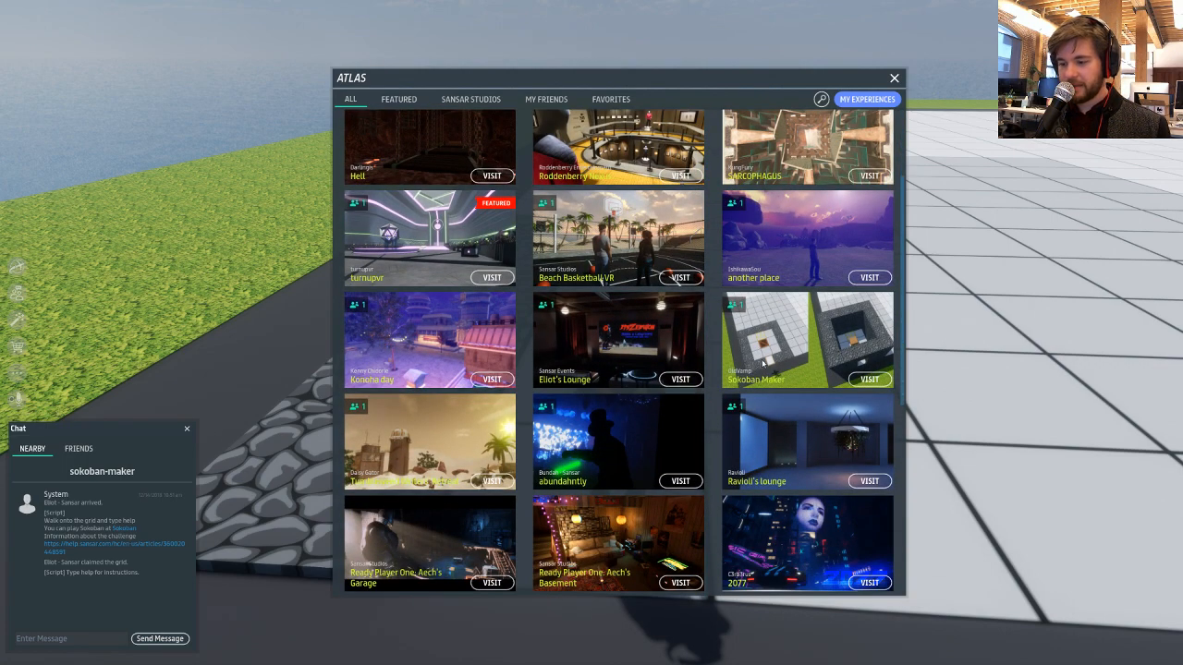
left_click(790, 344)
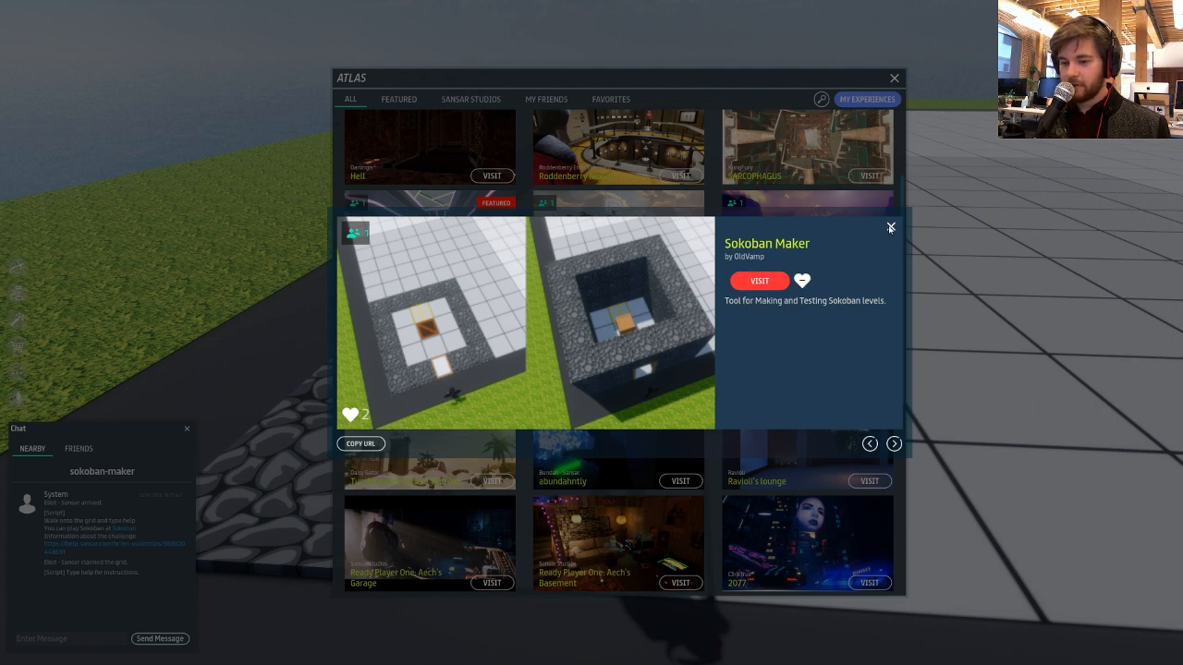
left_click(891, 227)
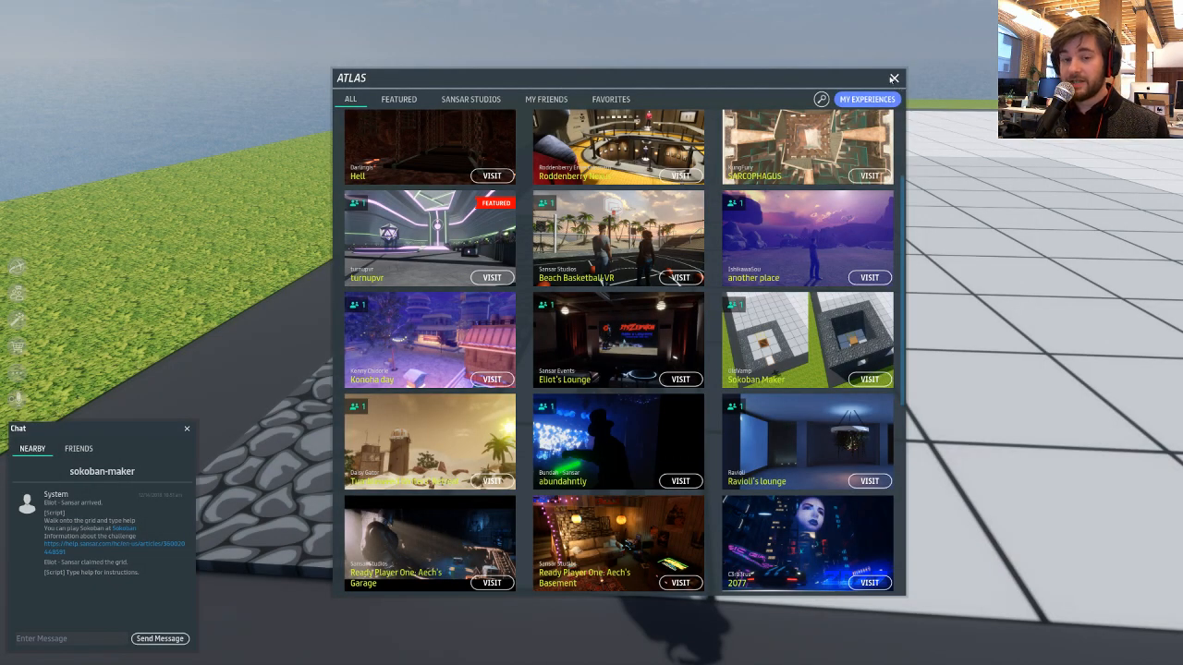
left_click(893, 77)
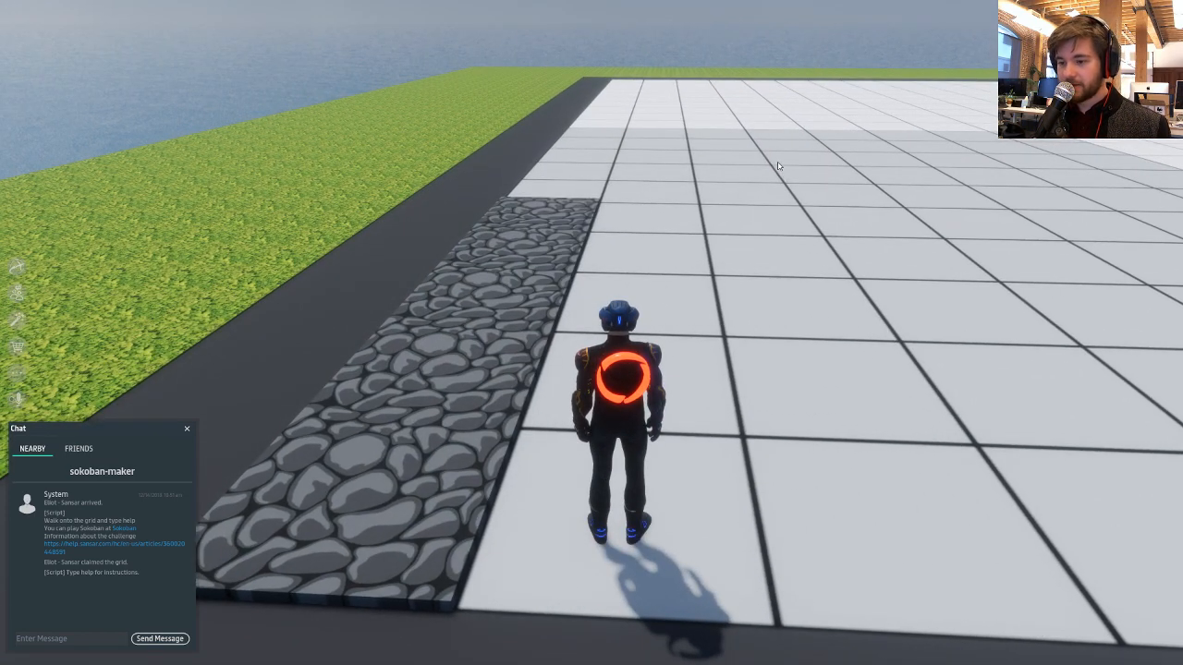
- Extend the wall from the corner along the adjoining edge of the grid
right_click_drag(778, 163, 785, 166)
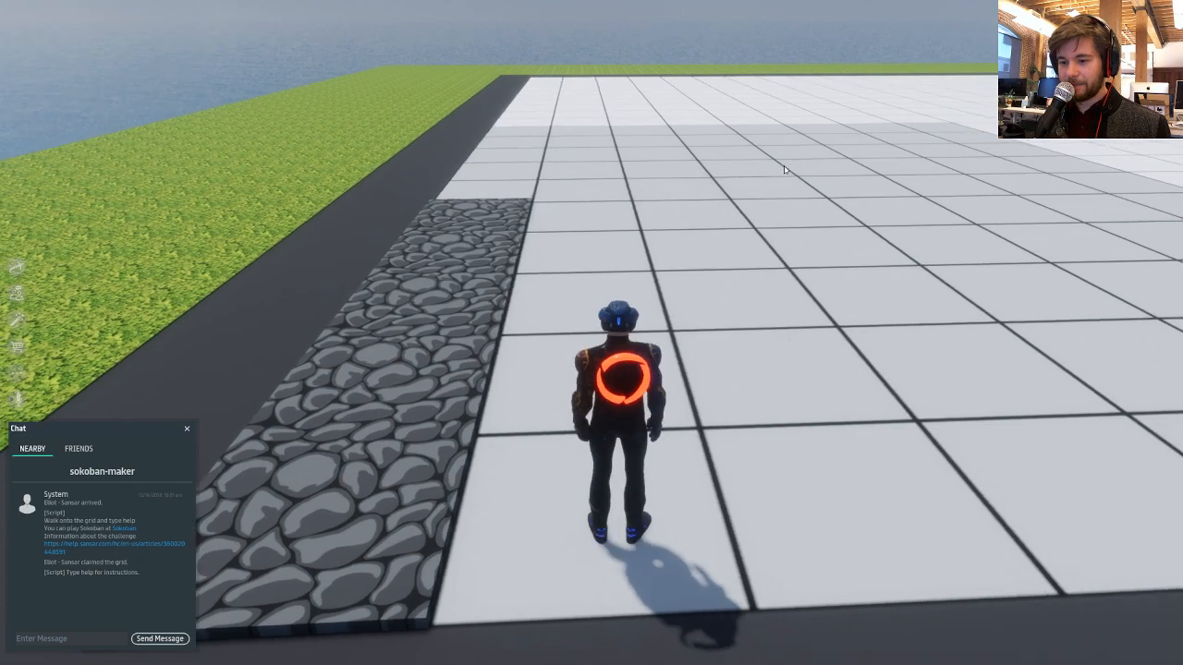
key("1")
key("d")
key("1")
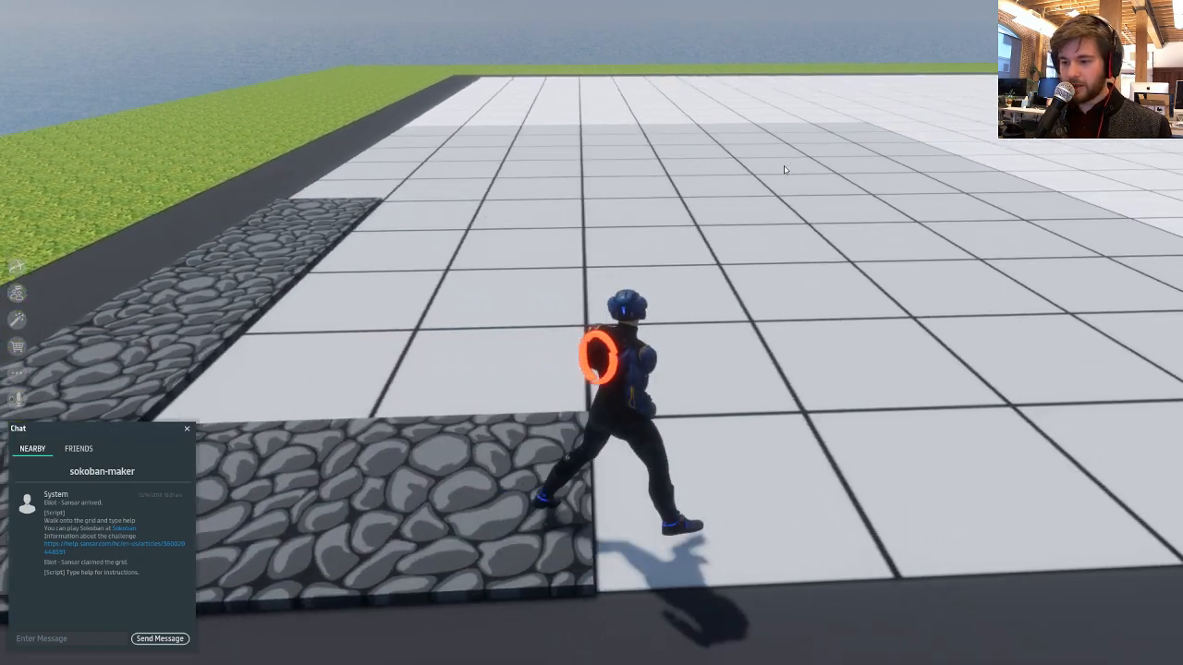
key("1")
key("1")
right_click_drag(784, 169, 612, 176)
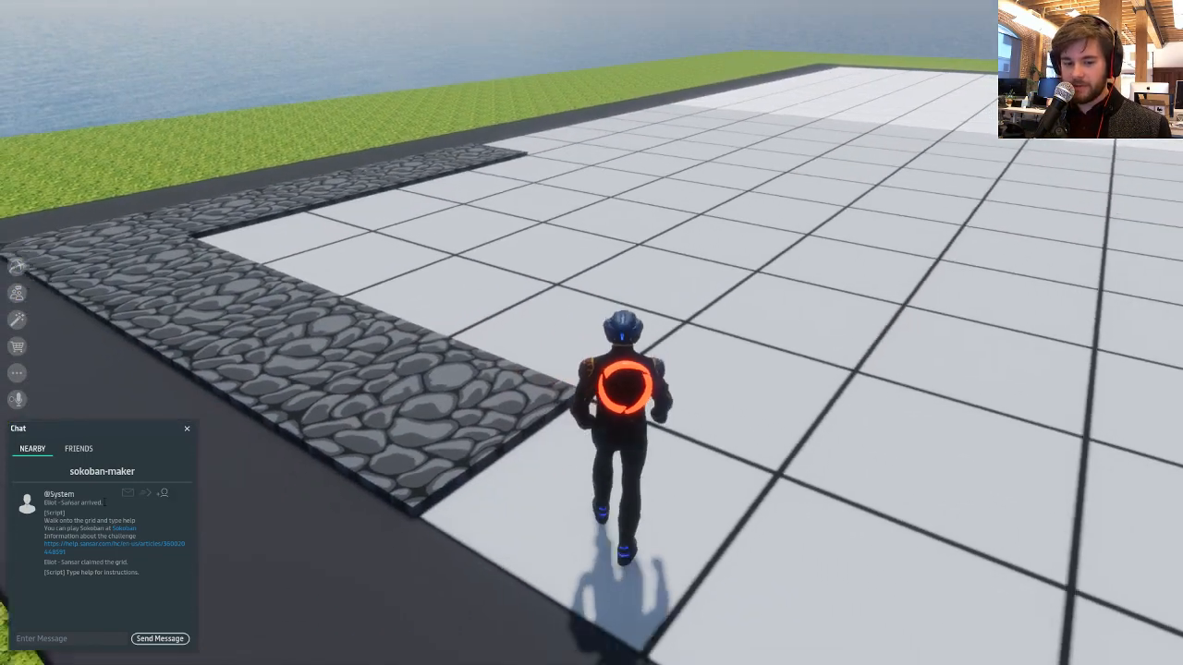
- Request the building instructions with the help command in the nearby chat
key("d")
key("Return")
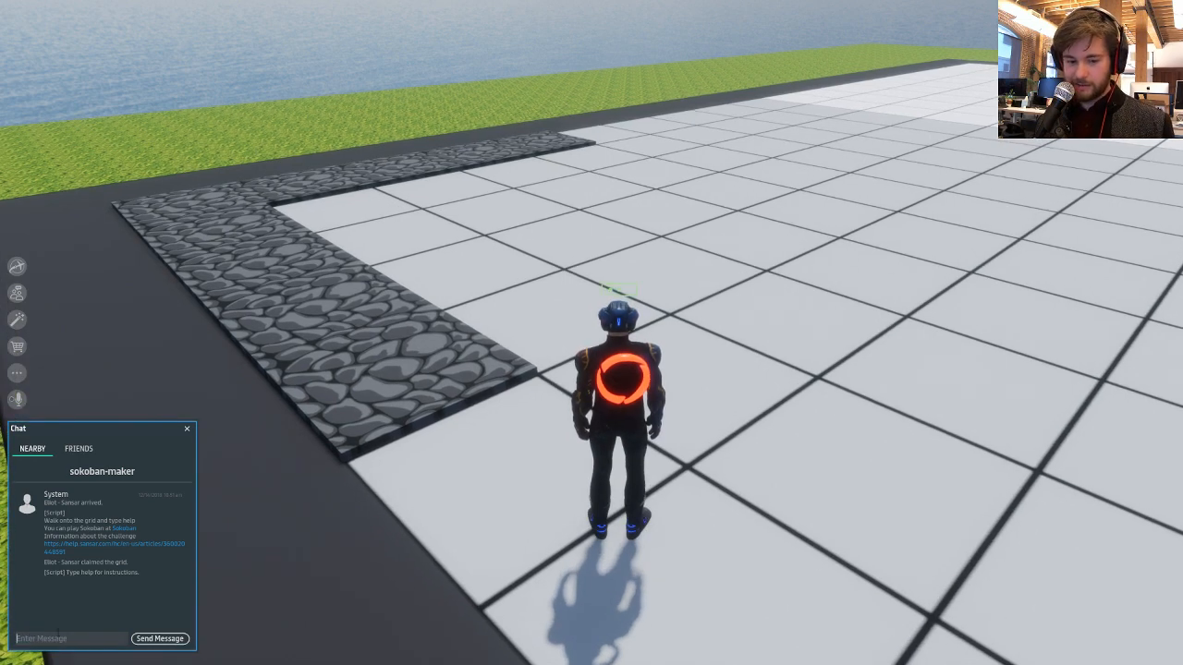
left_click(561, 410)
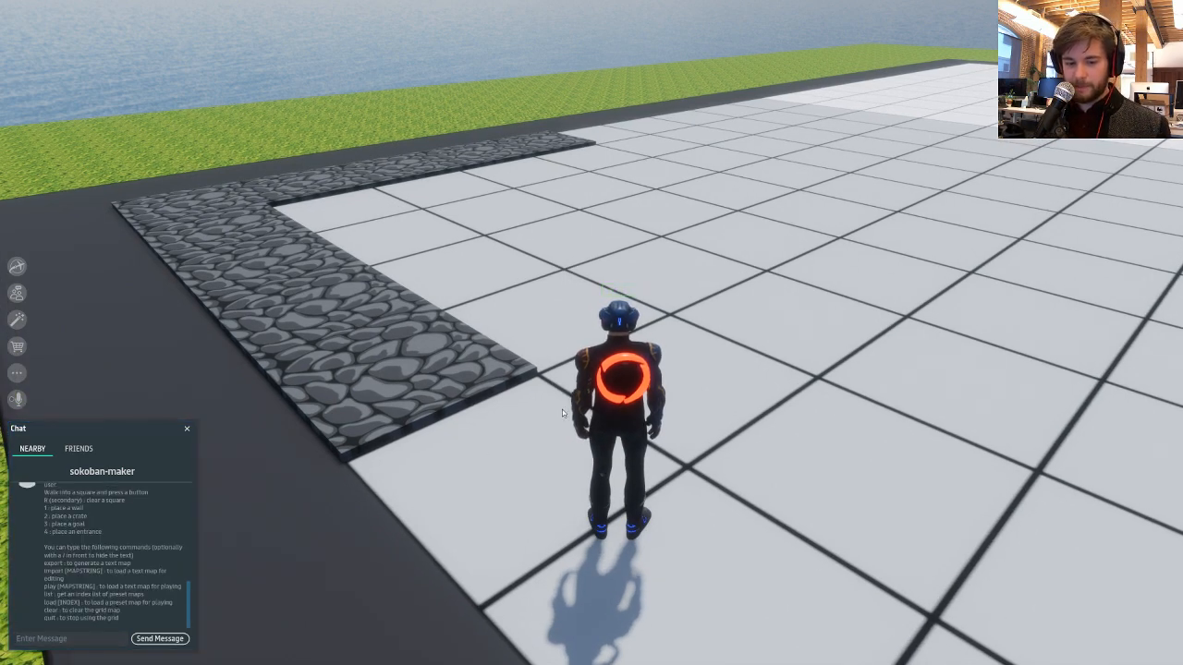
- Finish the edge wall with one more wall square, an entrance square, and a wall square at the room's corner
key("a")
key("1")
right_click_drag(562, 409, 697, 361)
key("d")
key("4")
key("d")
key("1")
- Build the room's second side wall from the corner beside the entrance toward the far end of the grid
key("w")
key("1")
key("w")
key("1")
key("w")
key("1")
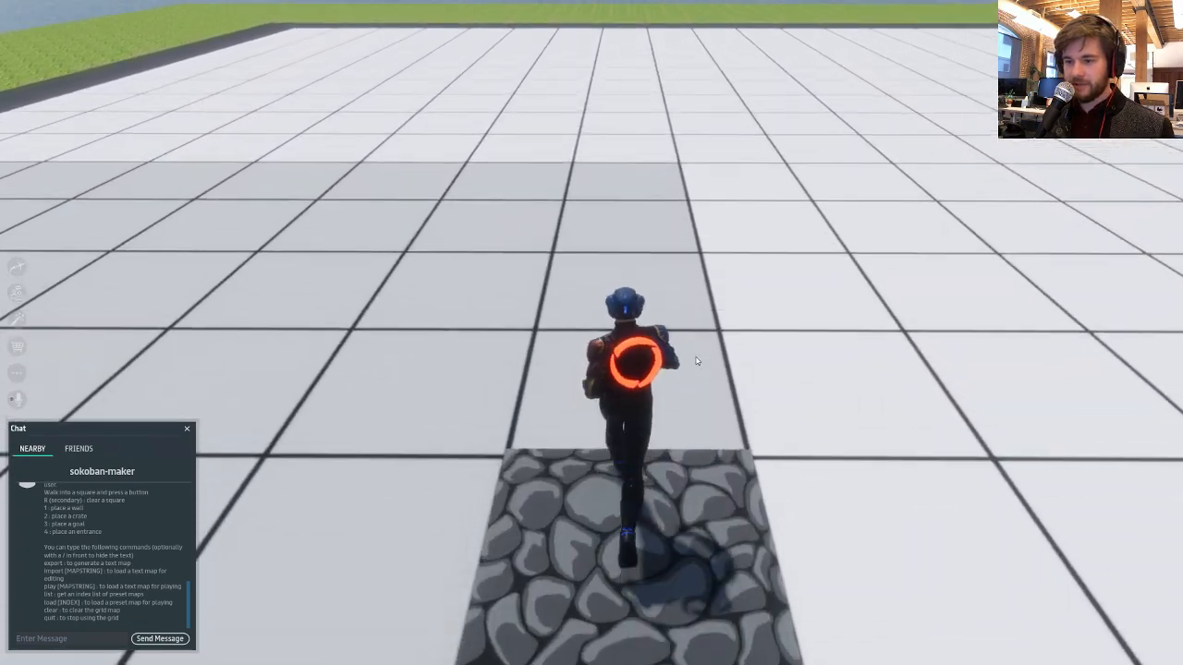
key("w")
key("1")
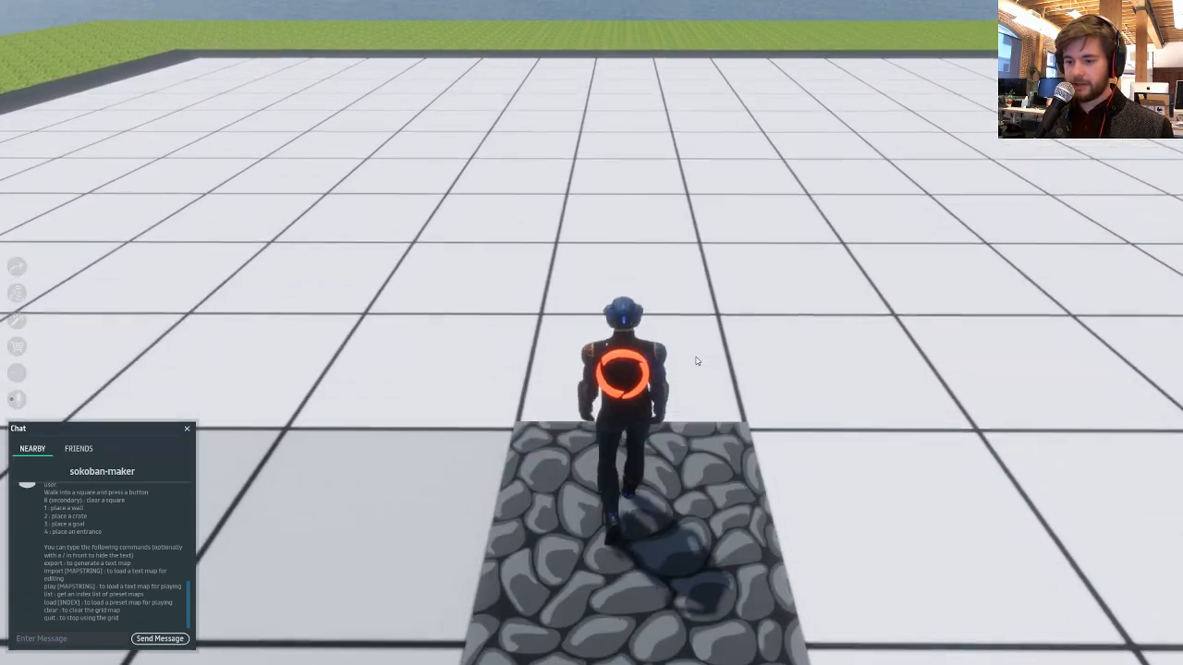
- Enclose the room with a row of wall squares running across the grid to the first side wall
right_click_drag(697, 360, 305, 297)
key("w")
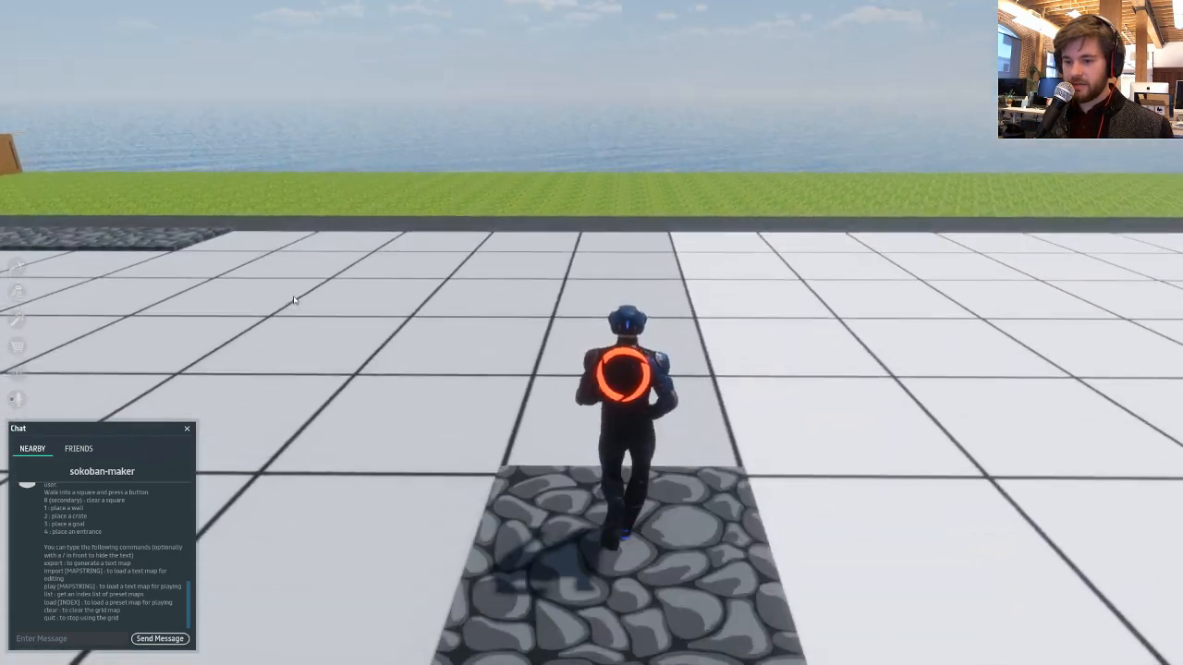
key("1")
key("w")
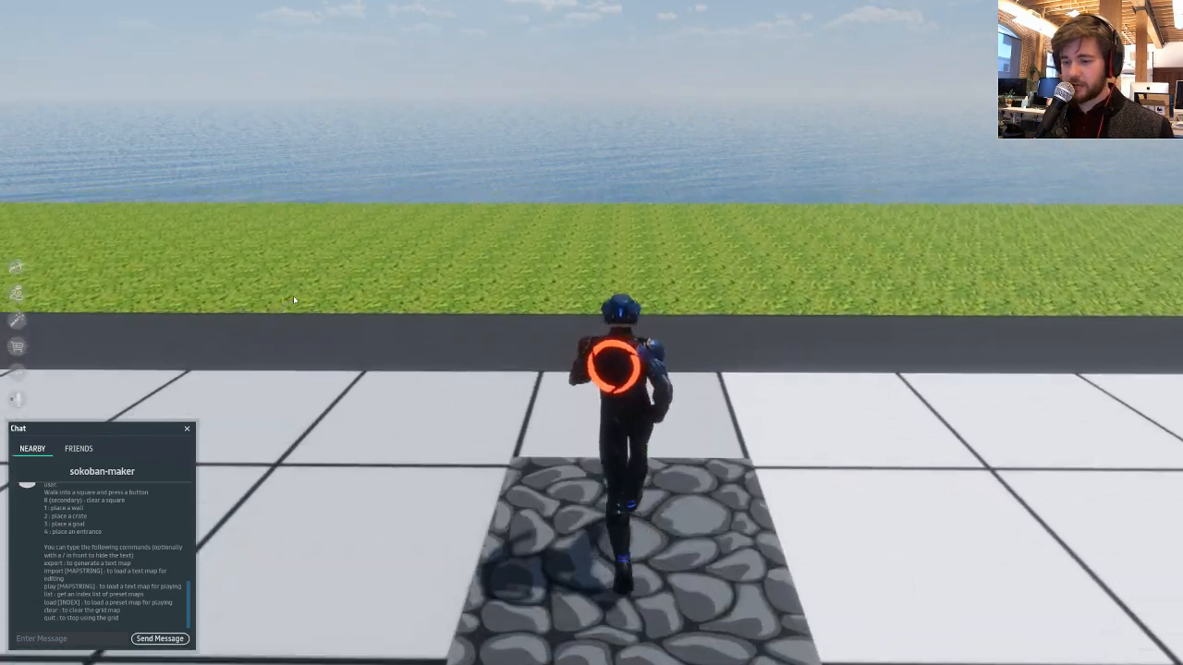
right_click_drag(293, 295, 910, 182)
right_click_drag(796, 251, 1030, 343)
key("w")
key("d")
key("1")
key("d")
key("1")
key("1")
key("1")
- Place two crates on adjacent squares inside the walled room
key("w")
key("2")
key("w")
key("2")
key("w")
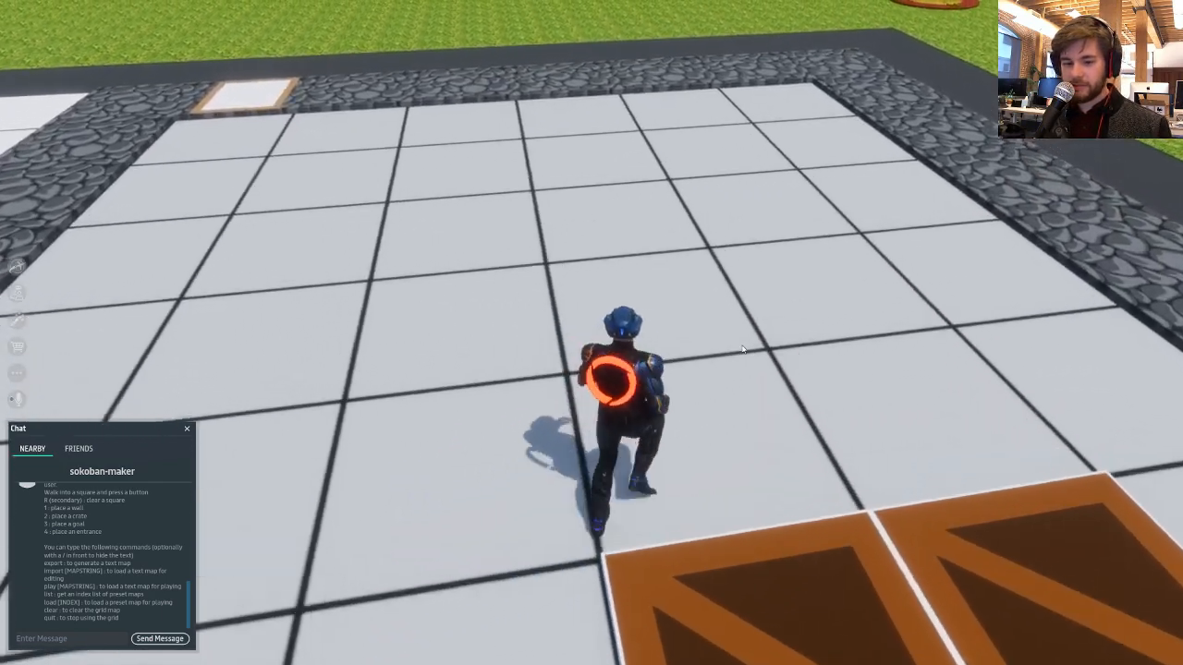
- Place two goal squares between the crates and the entrance wall, leaving one row of squares between them
right_click_drag(743, 349, 712, 355)
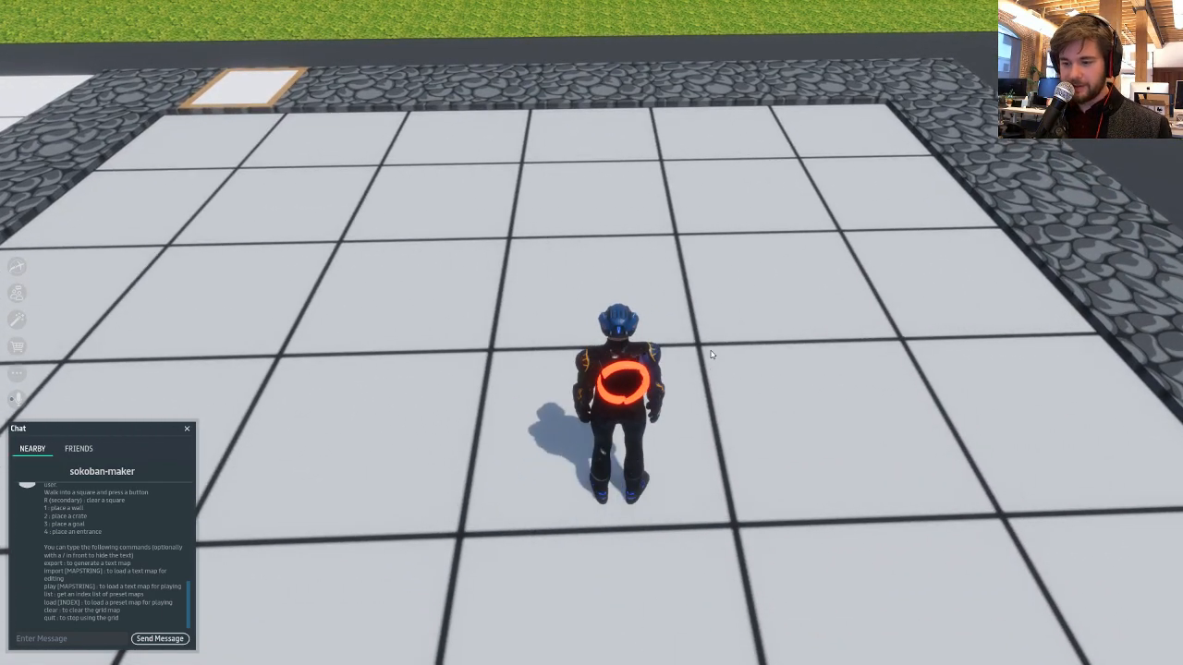
key("d")
key("w")
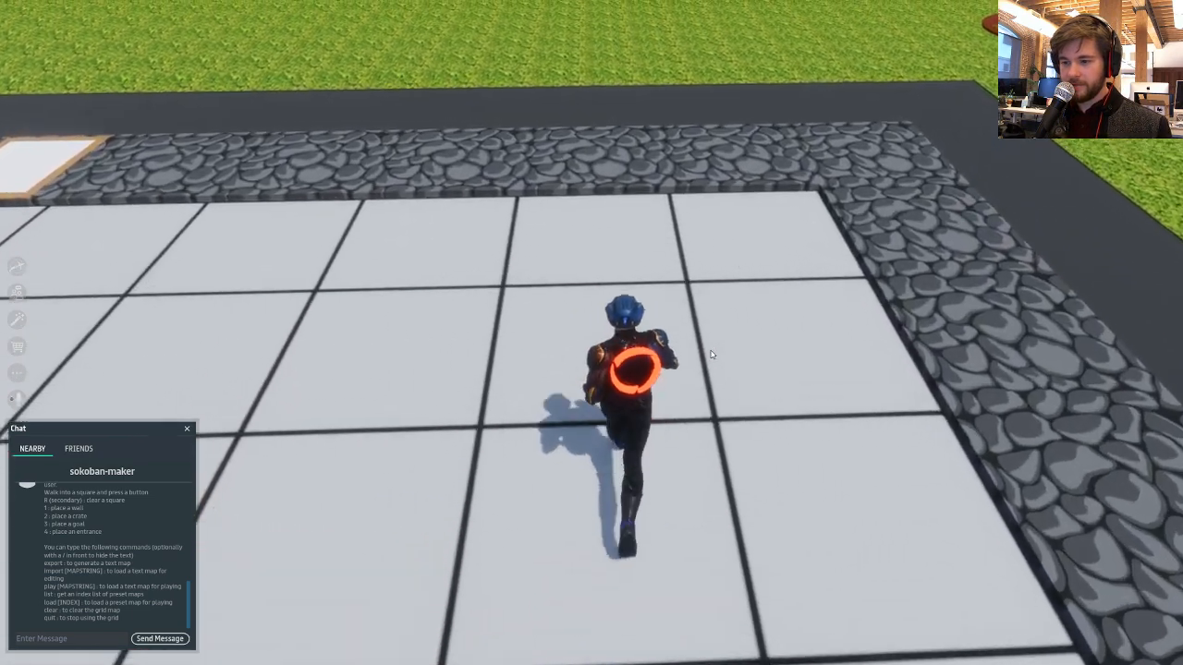
key("s")
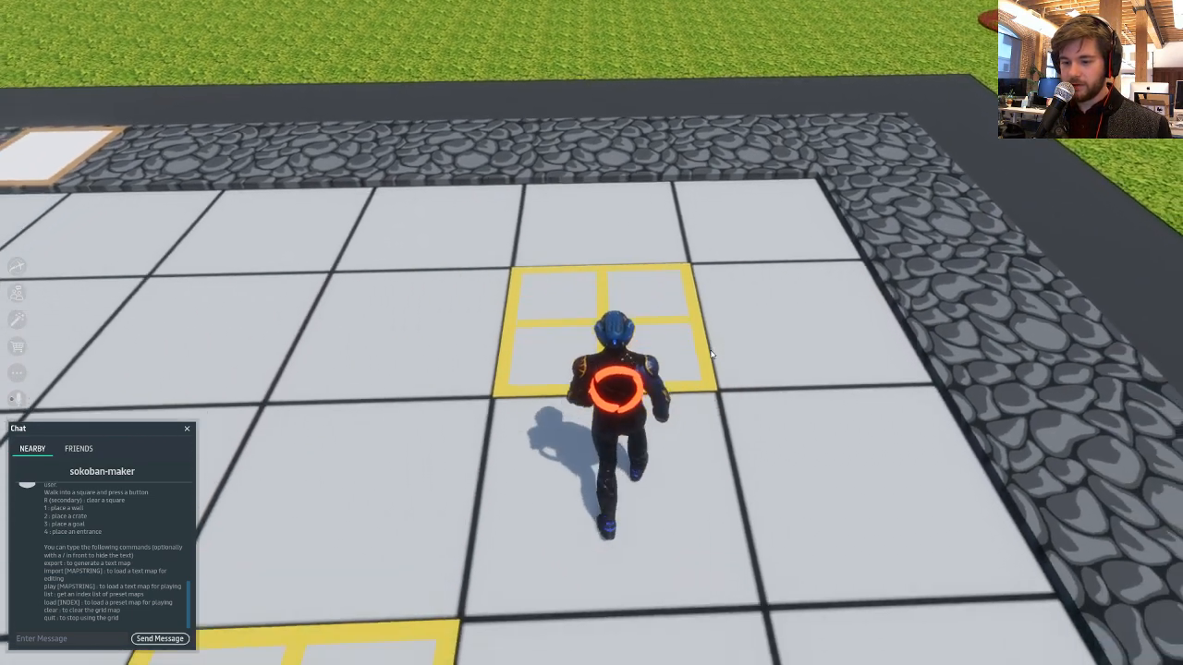
- Place two adjacent wall squares in the row between the goals, clearing the misplaced crate there
key("a")
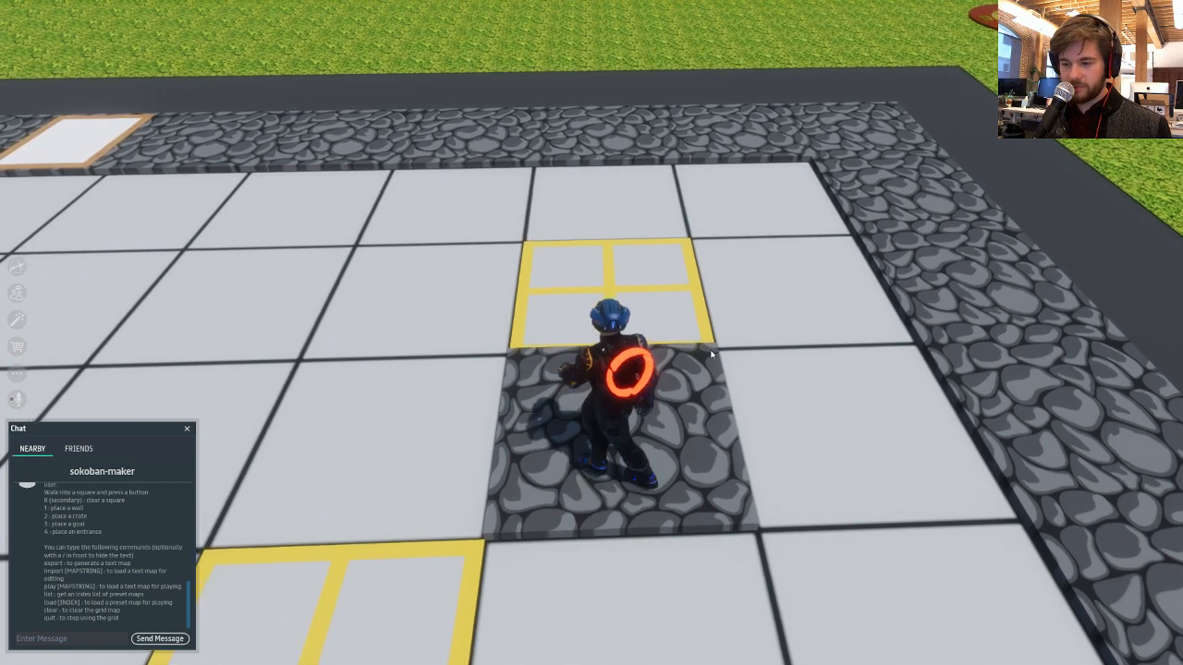
key("2")
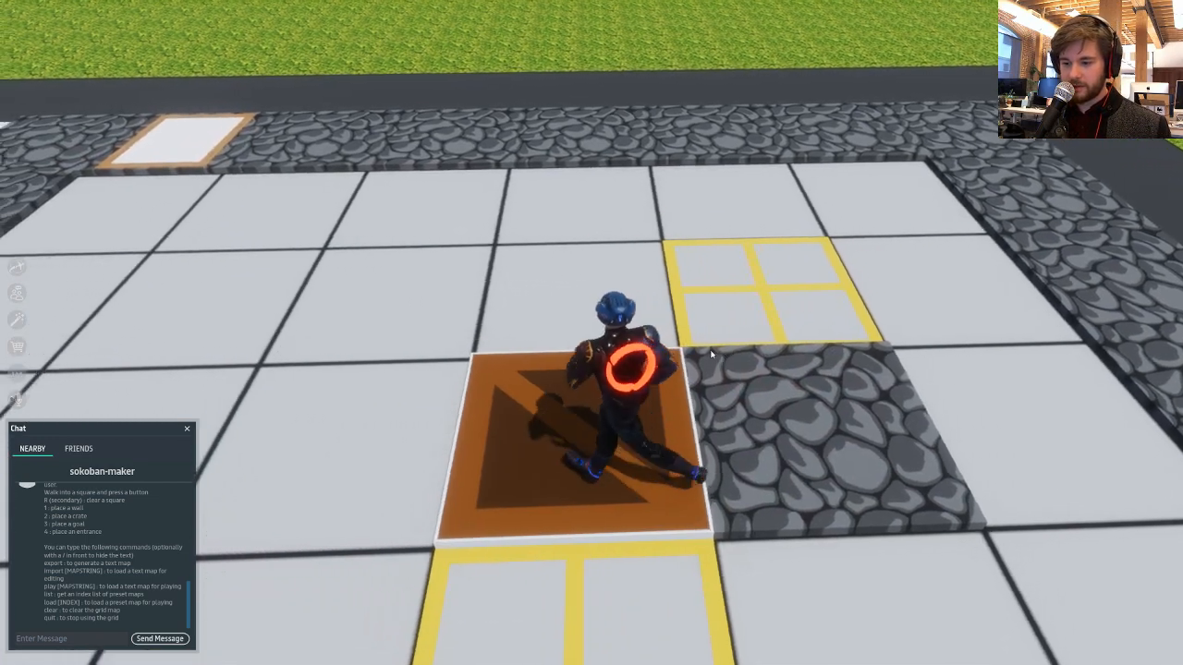
key("r")
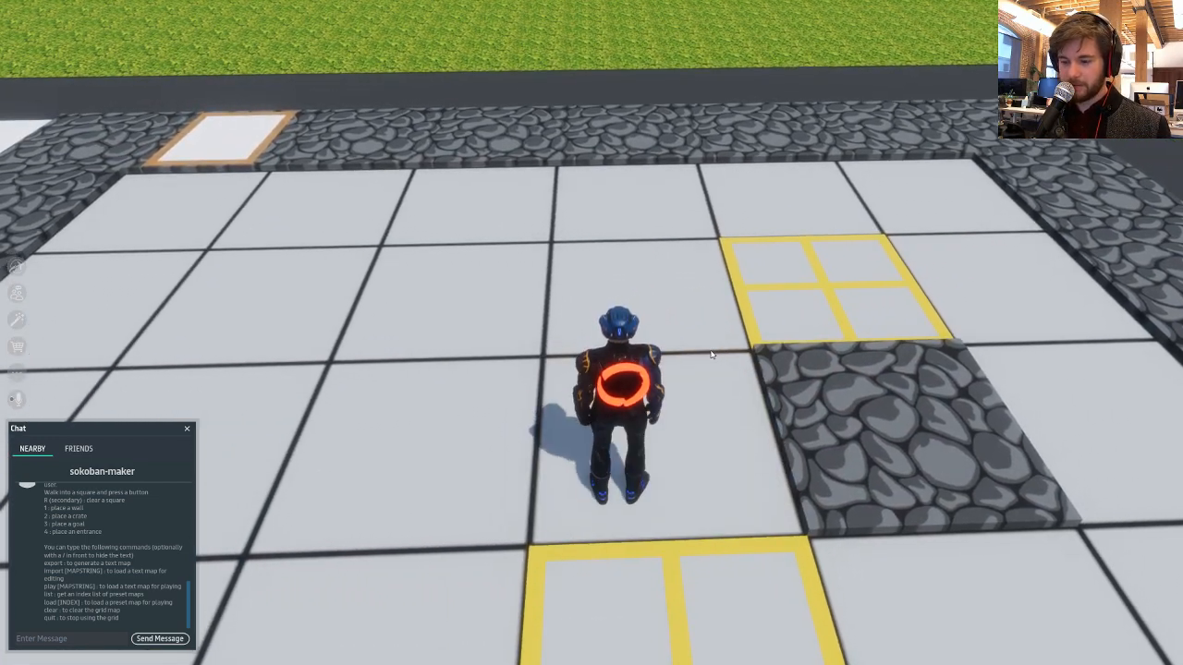
key("1")
key("s")
right_click_drag(710, 354, 351, 328)
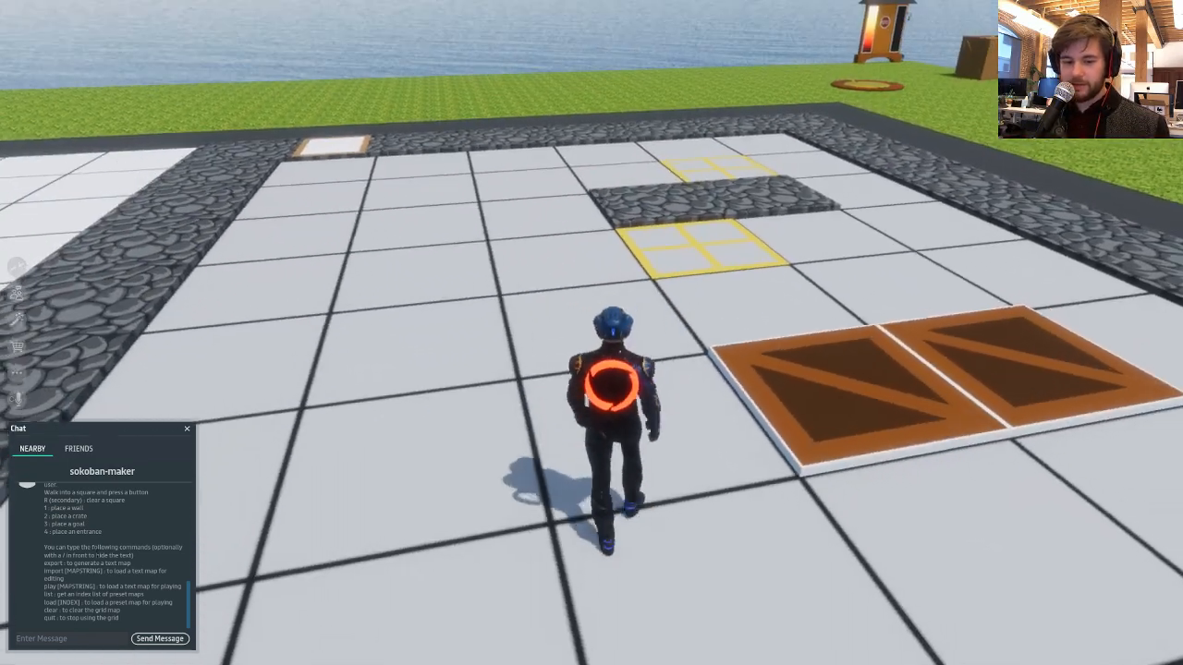
- Generate the text map with the export command in chat and select the map rows containing the room
left_click(65, 638)
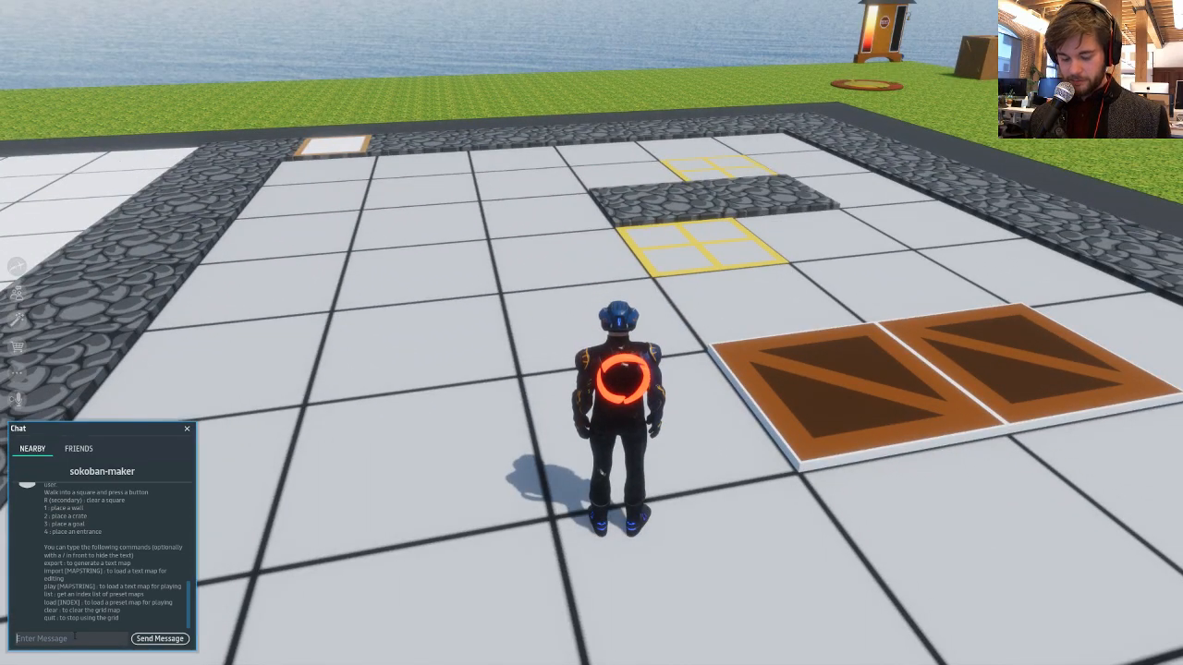
type("export")
key("Return")
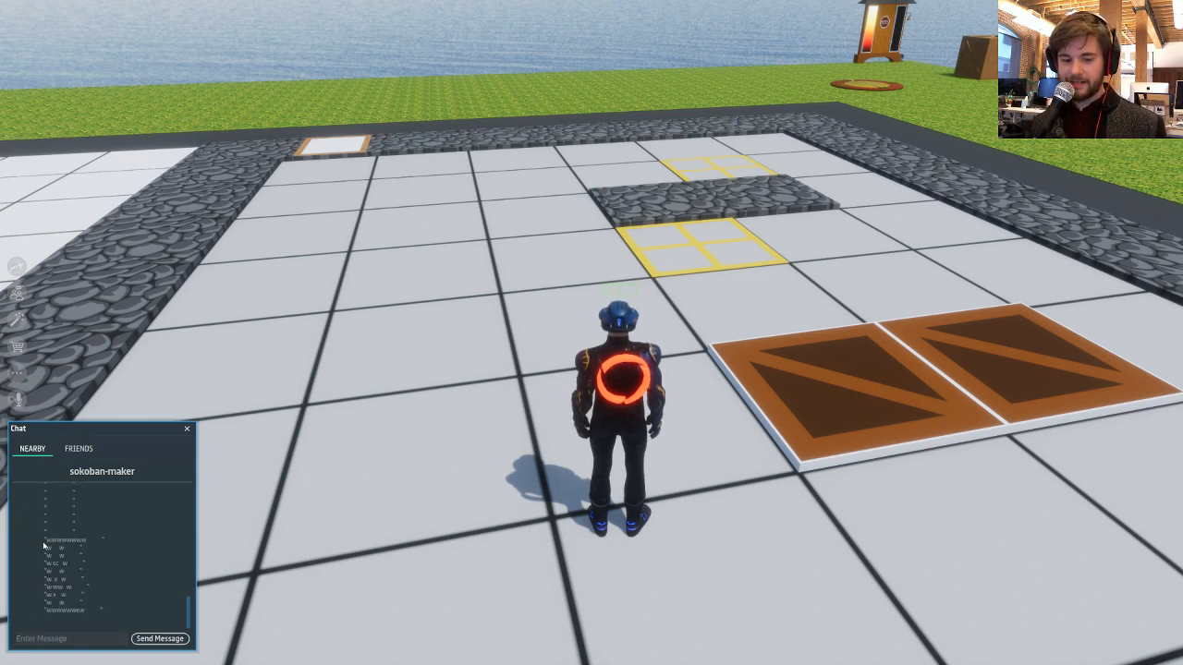
left_click_drag(43, 546, 119, 617)
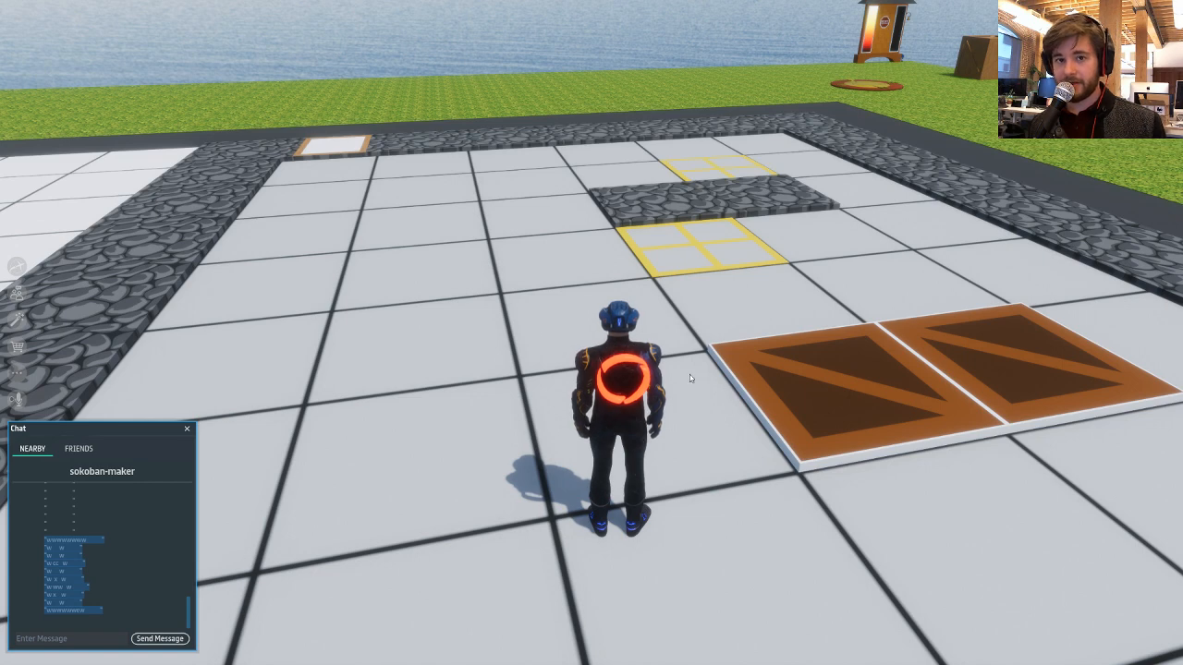
left_click(652, 375)
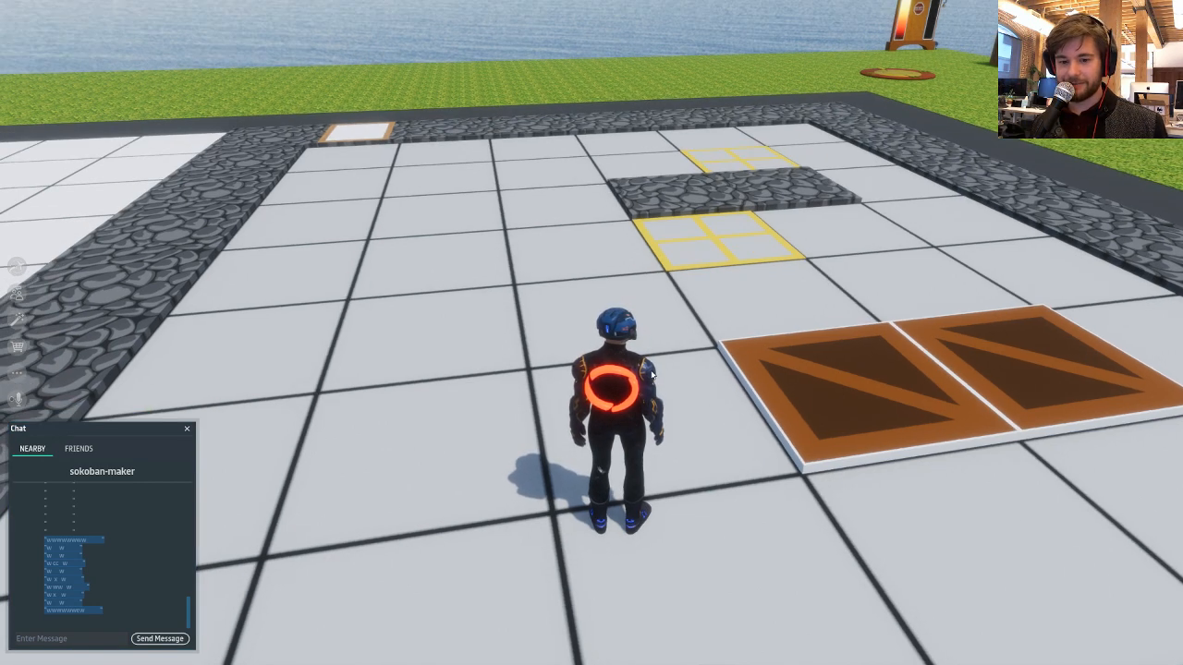
right_click_drag(652, 375, 601, 363)
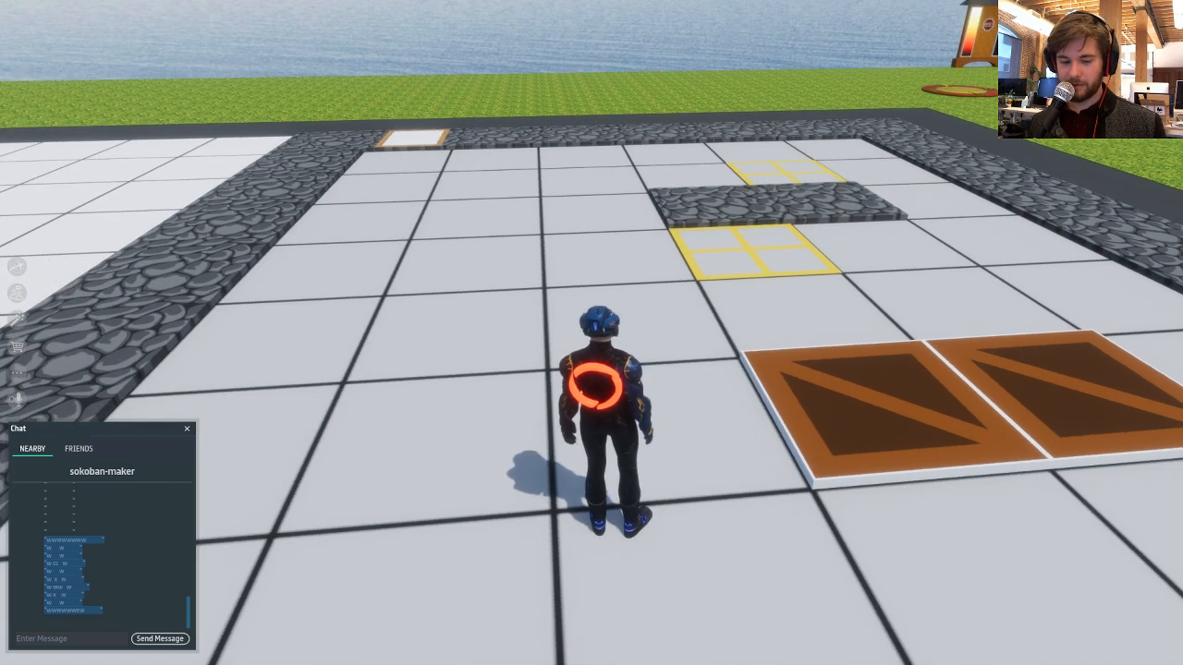
- Begin a play command in the chat message and try to paste the exported map text into it
left_click(74, 639)
type("pl")
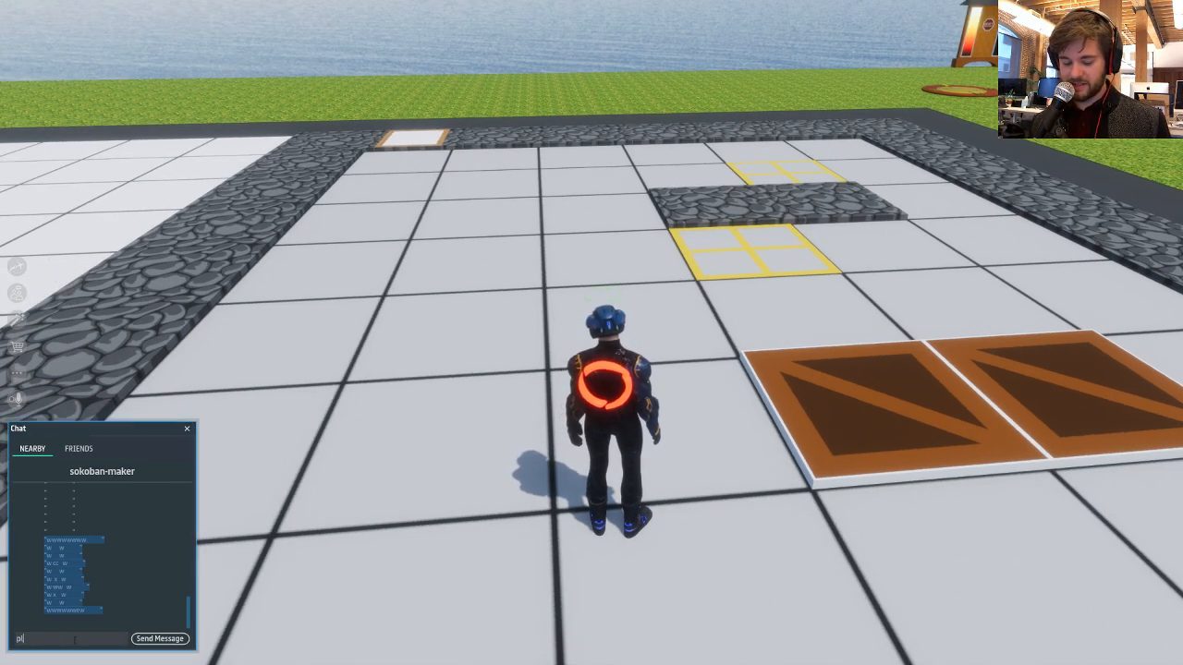
type("ay")
type("https://www.twitch.tv/sansarofficial")
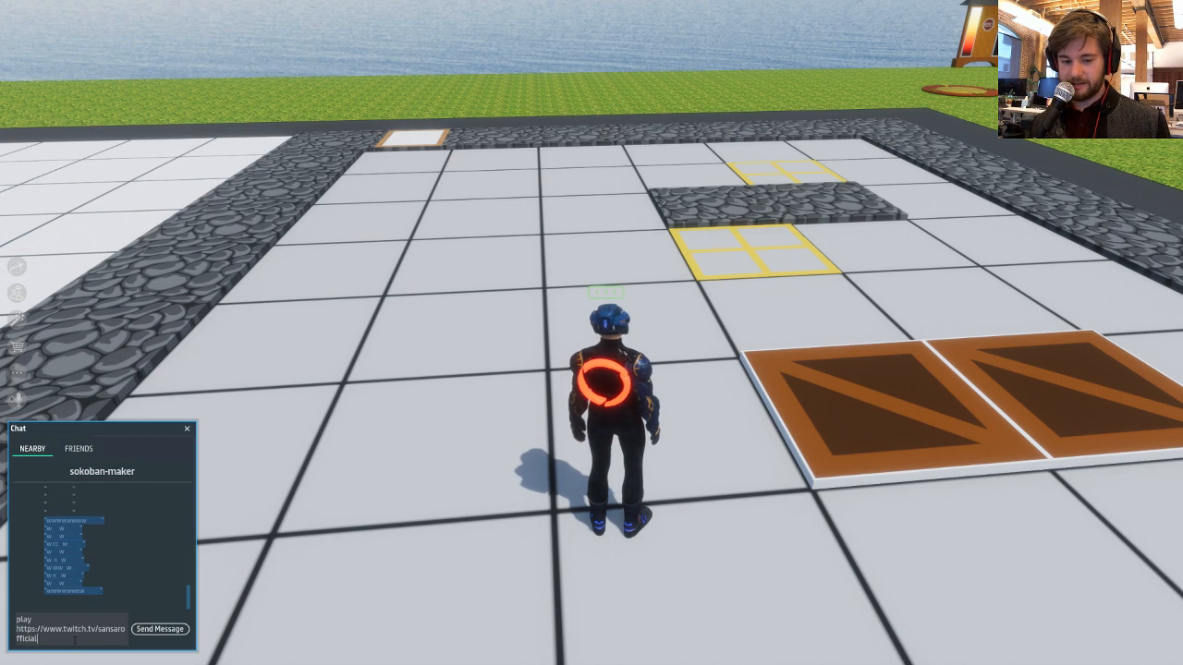
- Copy the exported map rows from the chat and replace the pasted Twitch link after play with them
left_click(79, 555)
left_click_drag(104, 592, 43, 526)
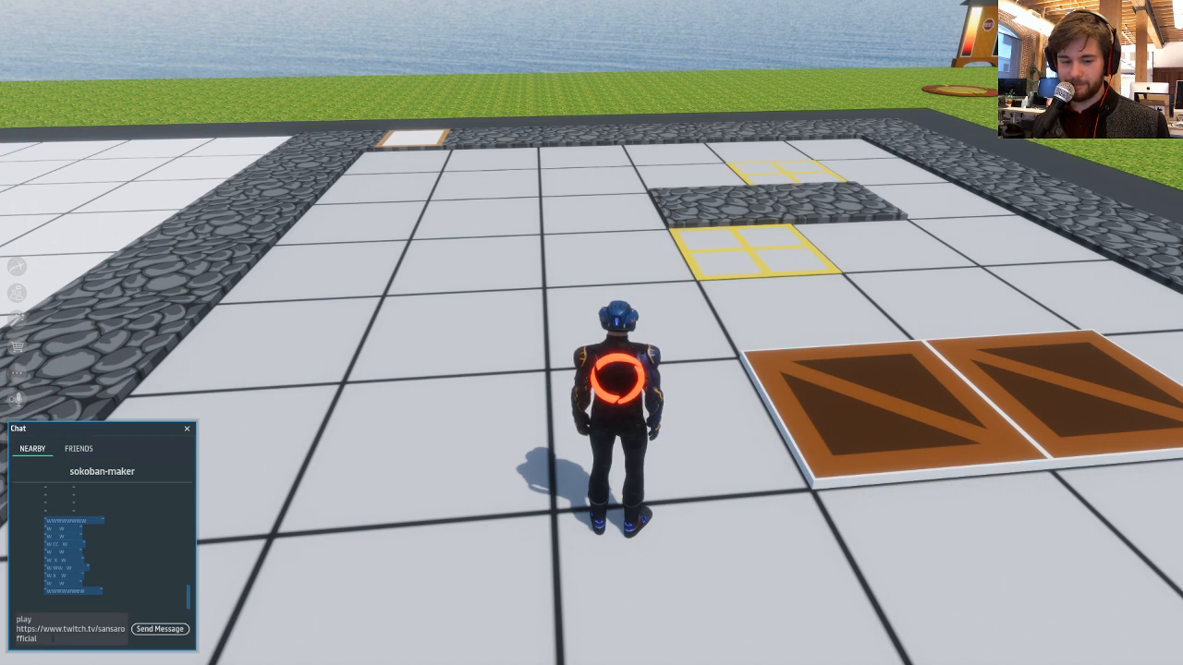
left_click_drag(52, 639, 16, 629)
key("ctrl+v")
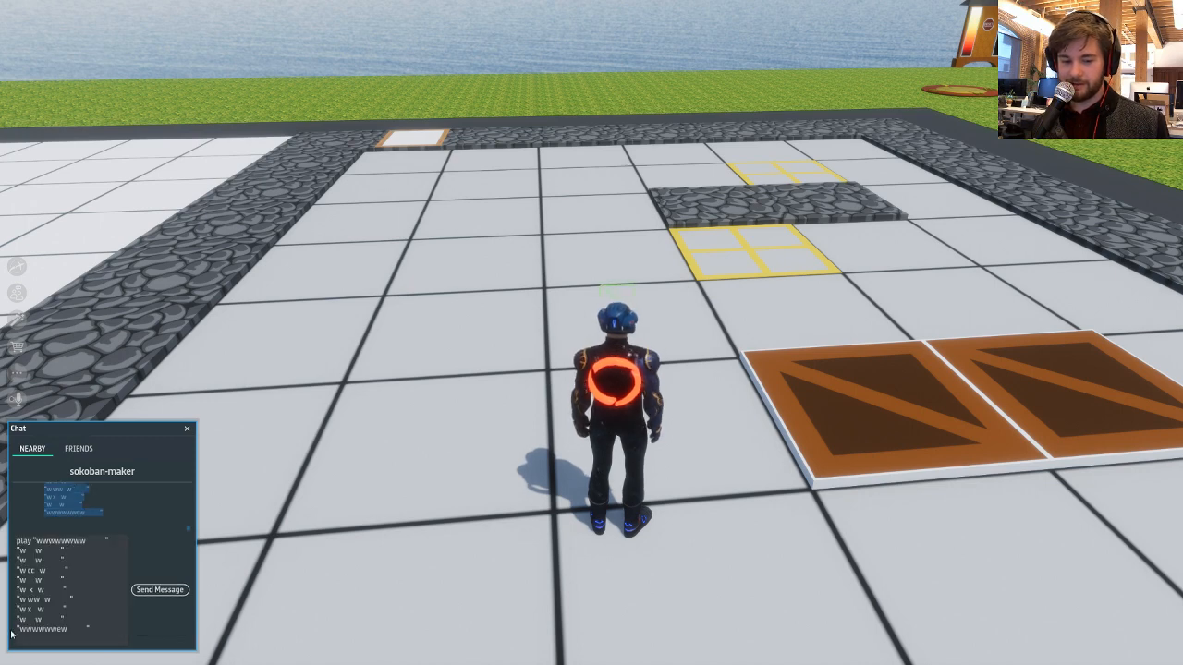
- Load the level with the prepared play command and push the first crate onto the near goal in front of the inner wall
key("Return")
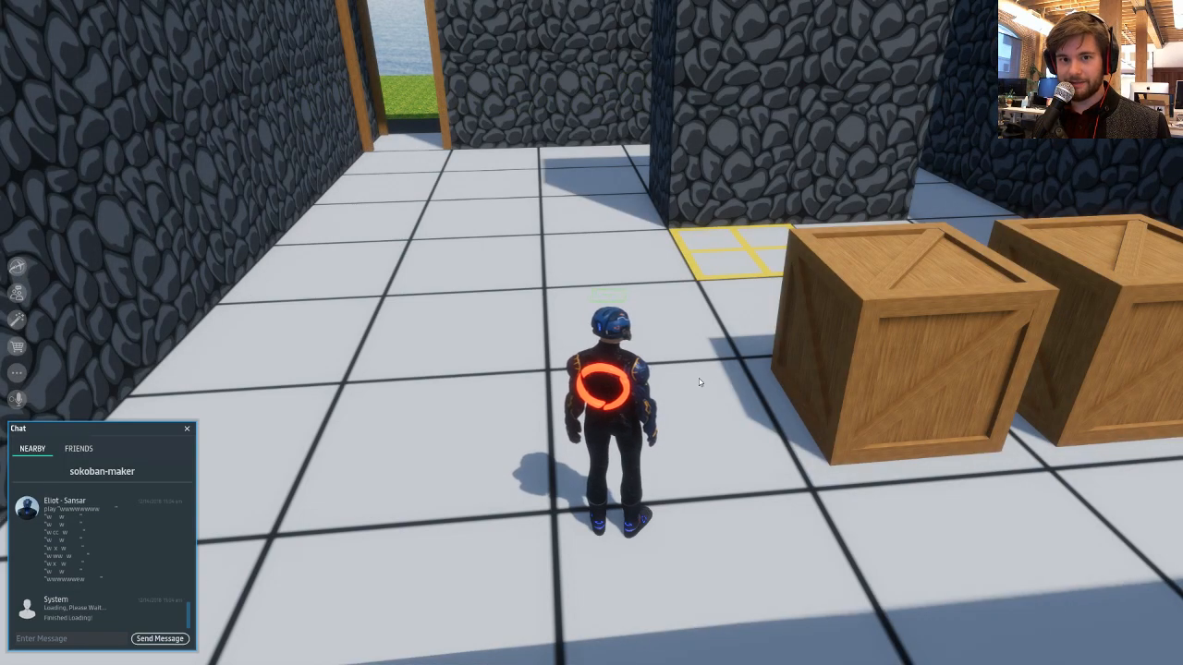
right_click_drag(699, 378, 648, 354)
key("d")
key("d")
key("w")
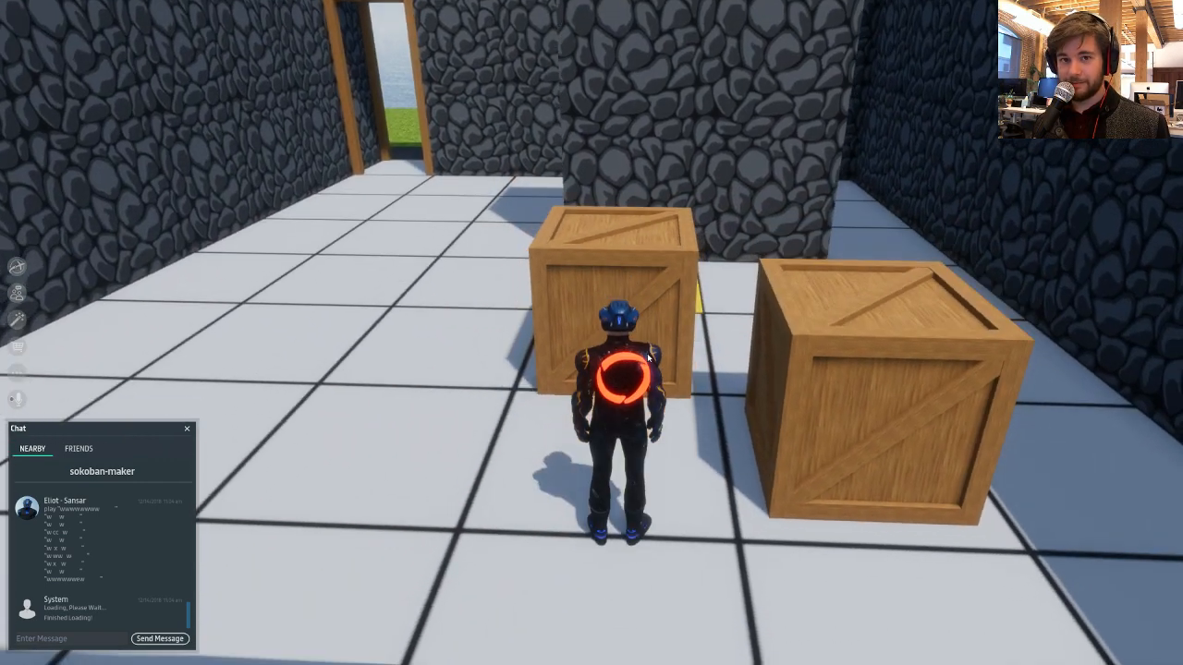
key("w")
key("w")
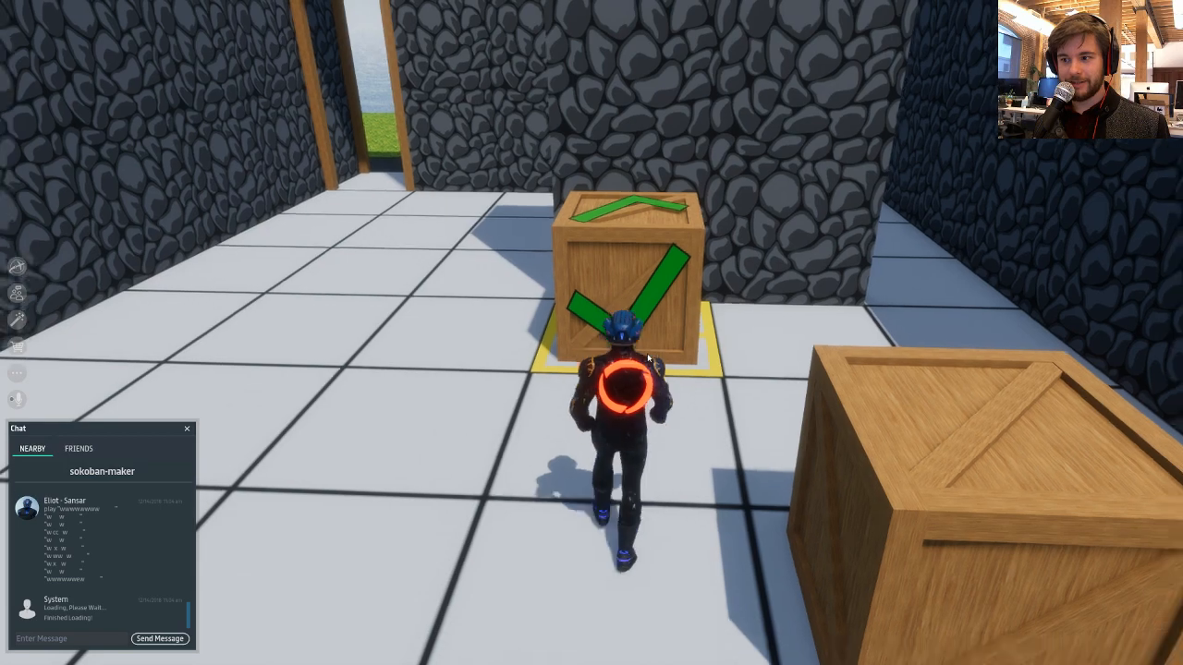
- Walk around the remaining crate and push it sideways across the floor, clear of the column holding the first goal
key("s")
right_click_drag(647, 358, 1138, 391)
key("a")
key("w")
key("d")
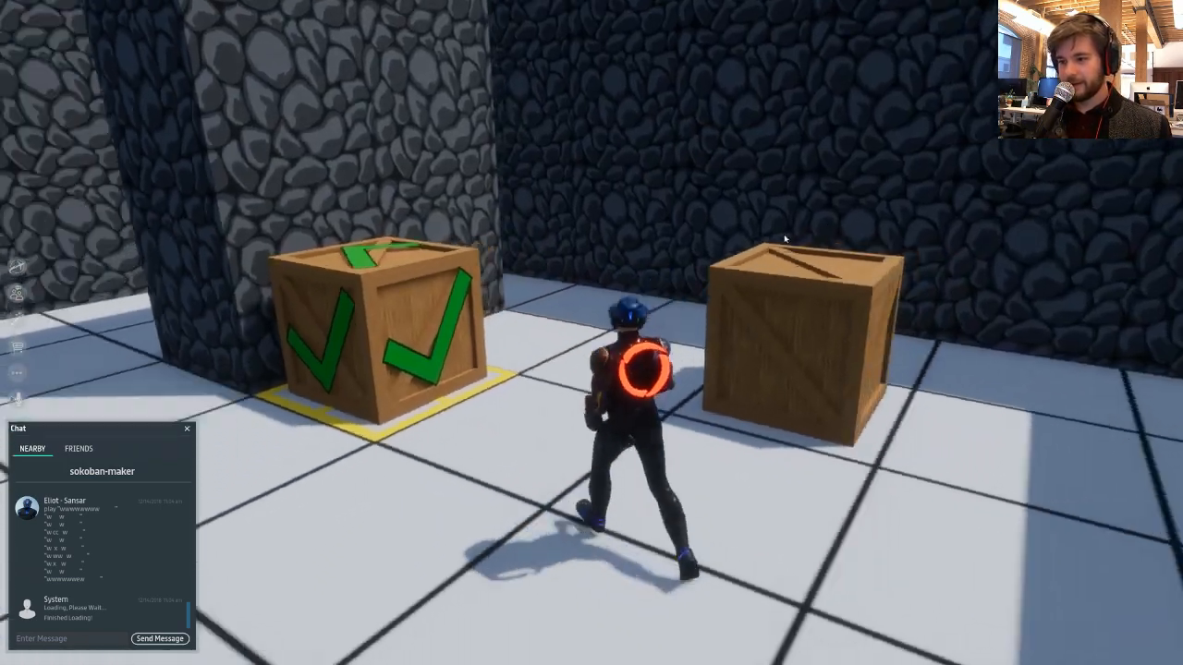
right_click_drag(859, 240, 625, 231)
key("w")
right_click_drag(836, 235, 617, 250)
key("s")
key("s")
key("w")
key("a")
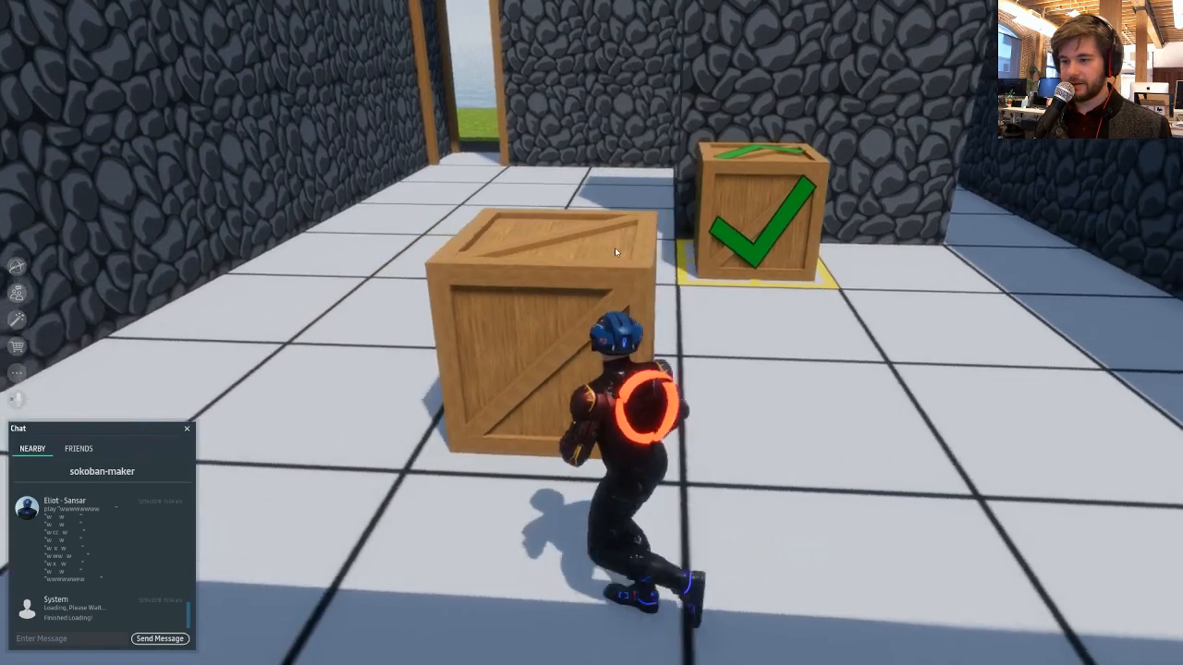
- Push the remaining crate forward past the first goal and the end of the inner wall, into the row of the far goal
key("w")
key("w")
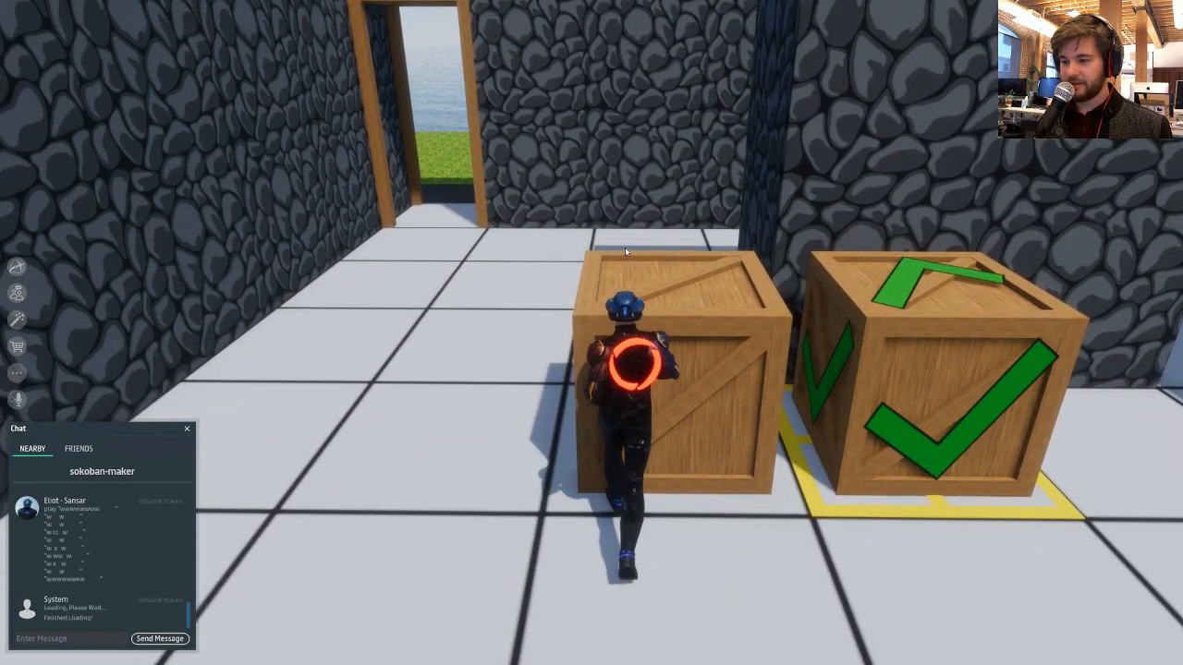
key("s")
key("w")
key("s")
right_click_drag(625, 250, 765, 276)
key("d")
key("w")
key("s")
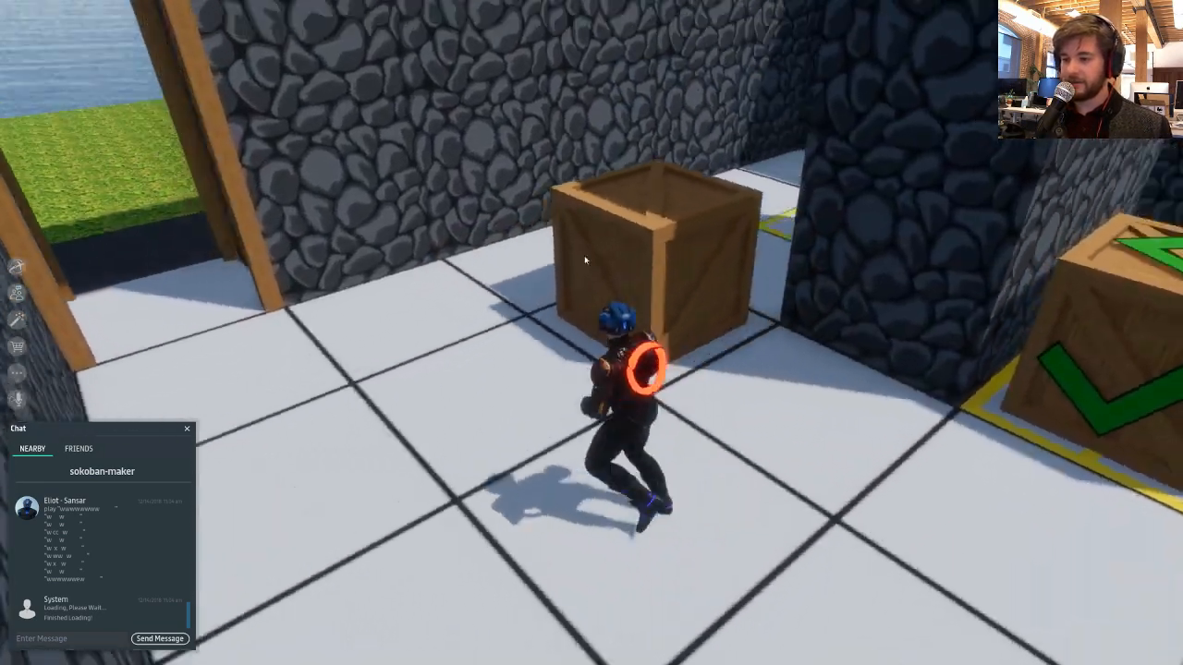
- Get behind the crate and push it along the passage behind the inner wall toward the far goal
key("d")
right_click_drag(584, 255, 742, 268)
key("a")
key("w")
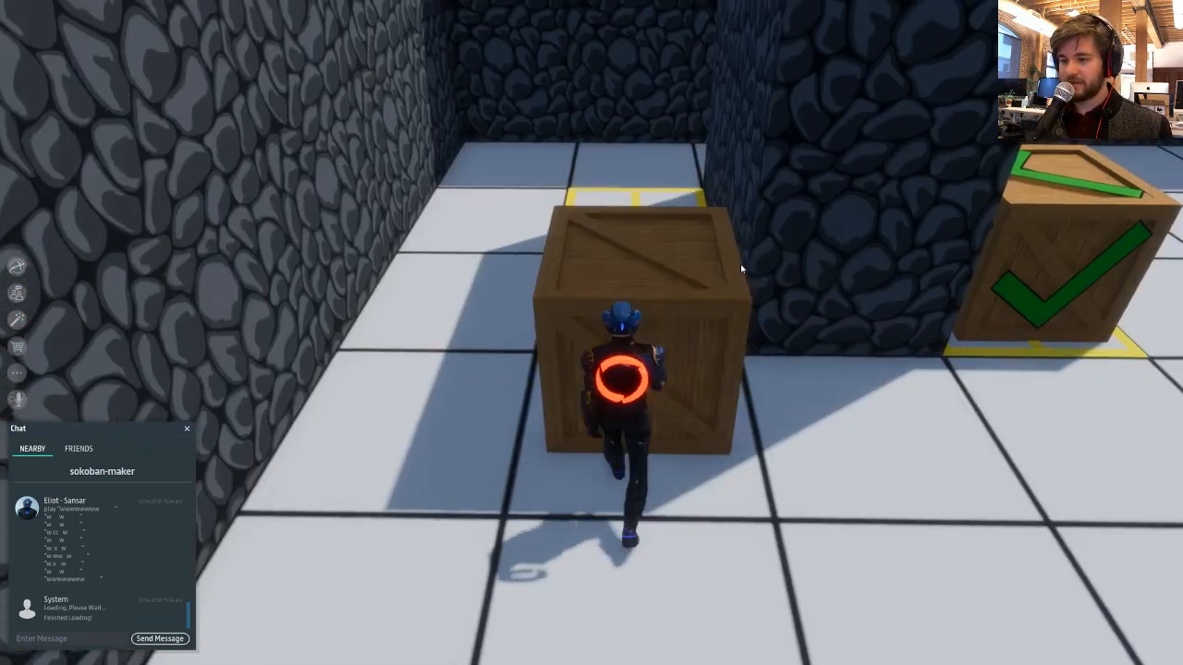
key("w")
key("s")
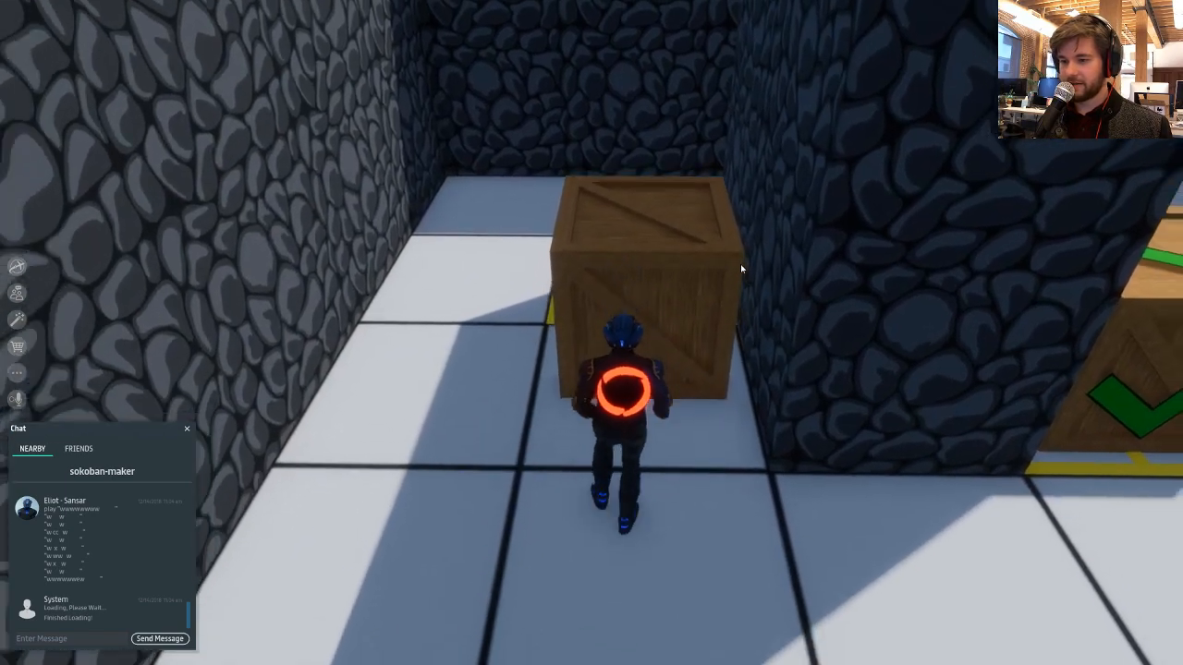
- Complete the level with the second crate on the far goal and walk out to the dark border of the board
key("d")
right_click_drag(741, 268, 541, 228)
key("d")
key("s")
right_click_drag(683, 241, 1012, 345)
key("d")
key("w")
key("a")
key("w")
key("a")
key("w")
key("s")
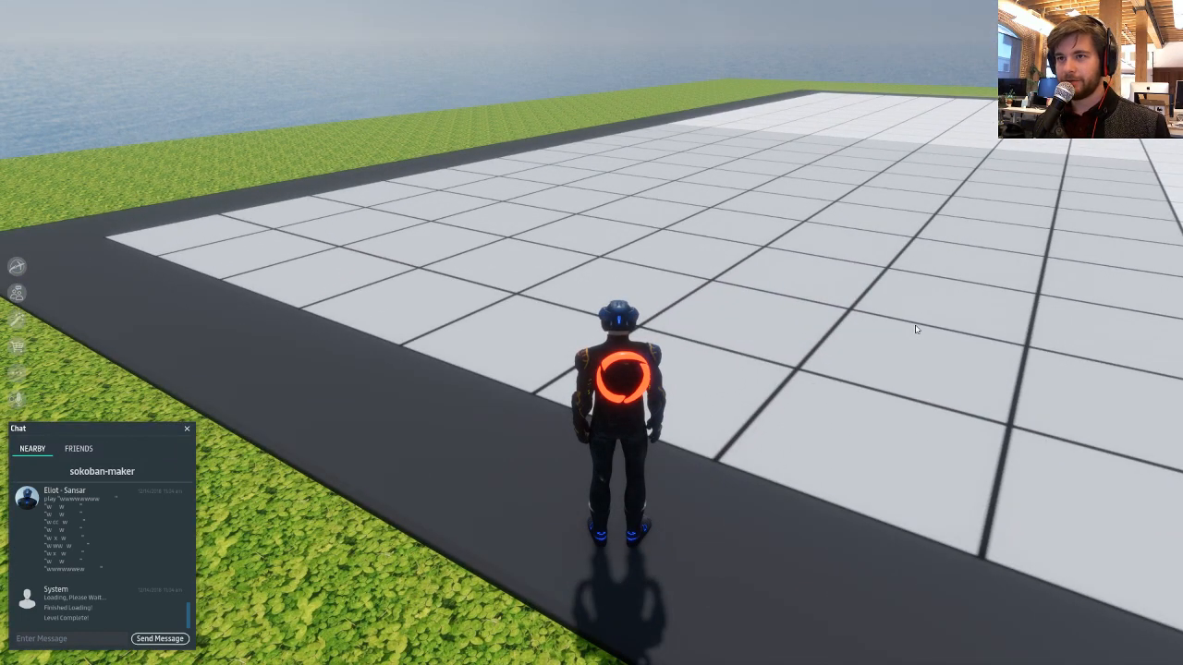
right_click_drag(905, 305, 882, 292)
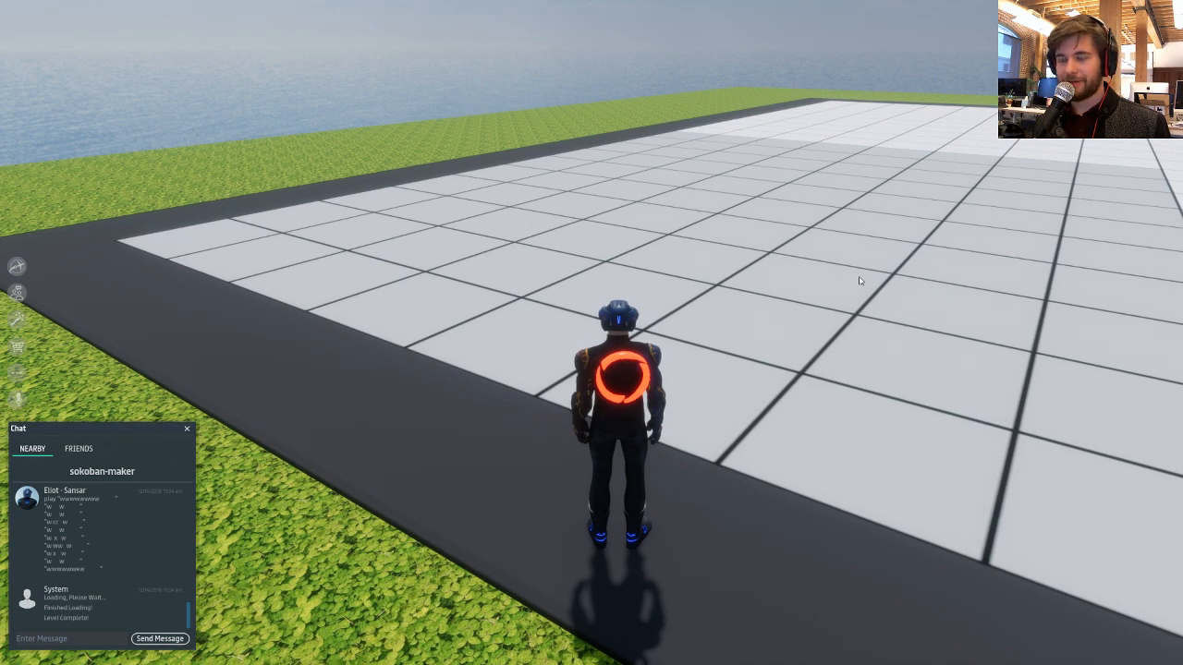
key("w")
right_click_drag(859, 281, 757, 279)
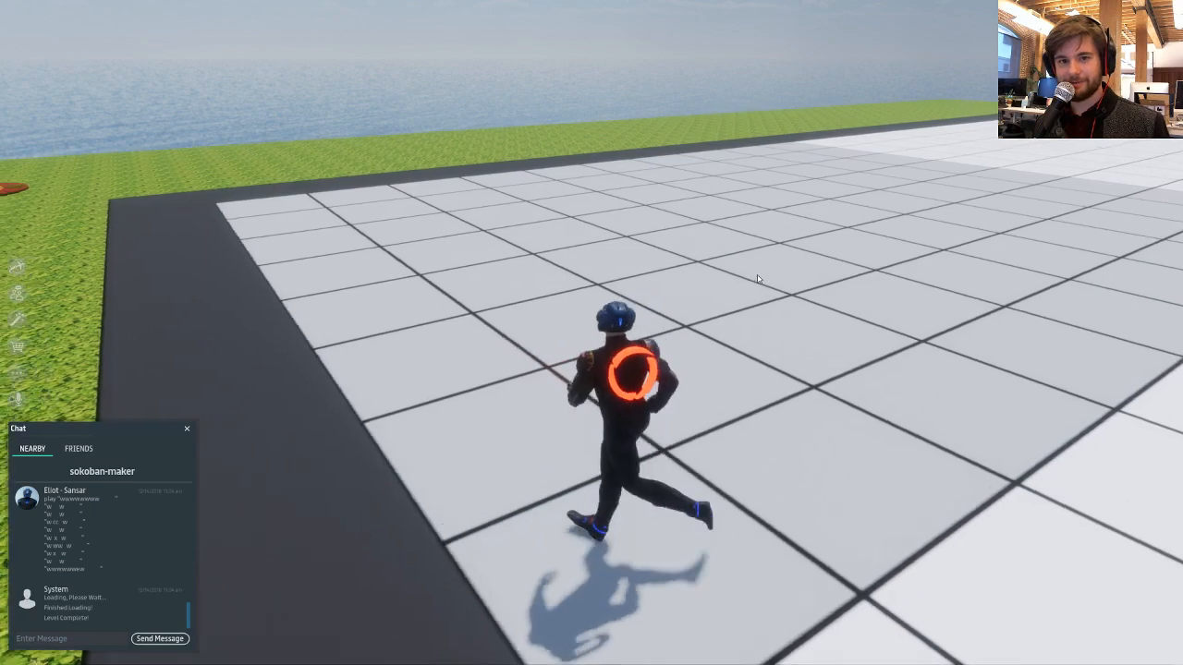
key("s")
mouse_move(758, 279)
left_mouse_down()
mouse_move(708, 283)
mouse_move(772, 284)
left_mouse_up()
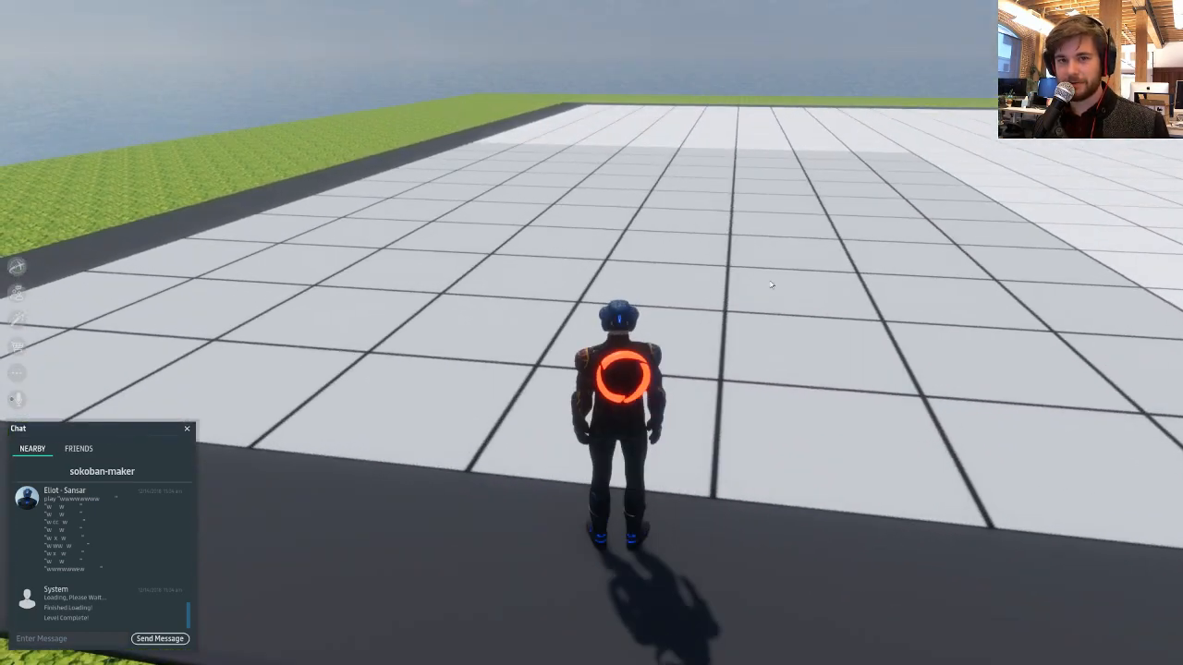
key("a")
right_click_drag(694, 282, 908, 296)
key("s")
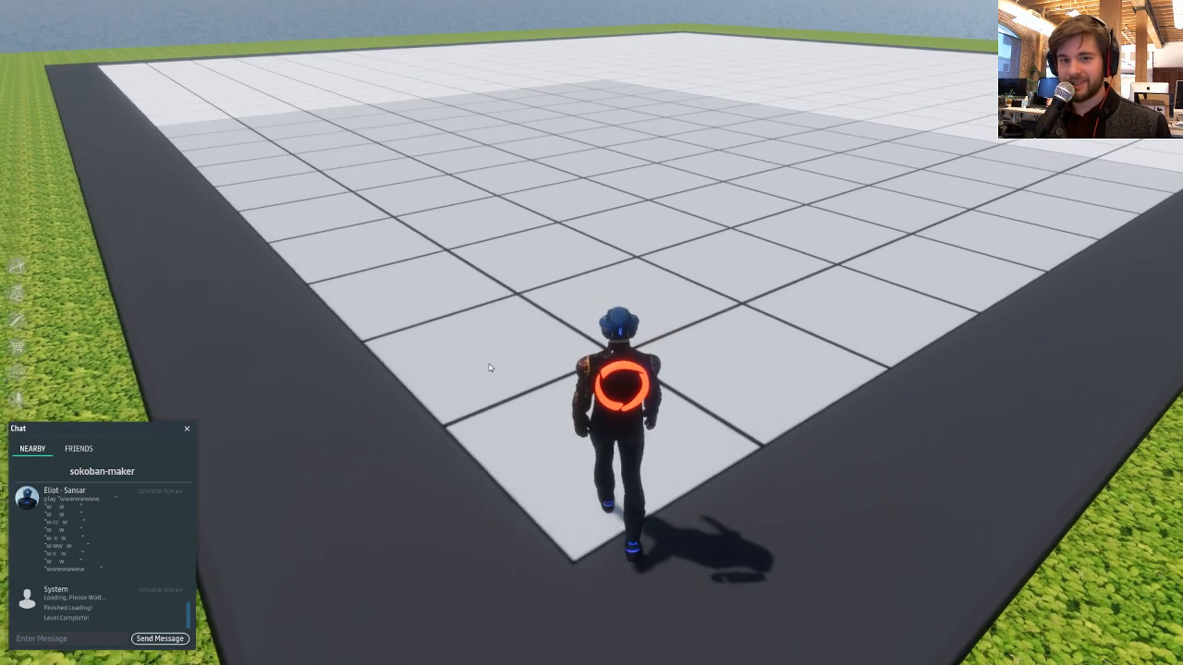
key("w")
right_click_drag(489, 360, 536, 352)
key("s")
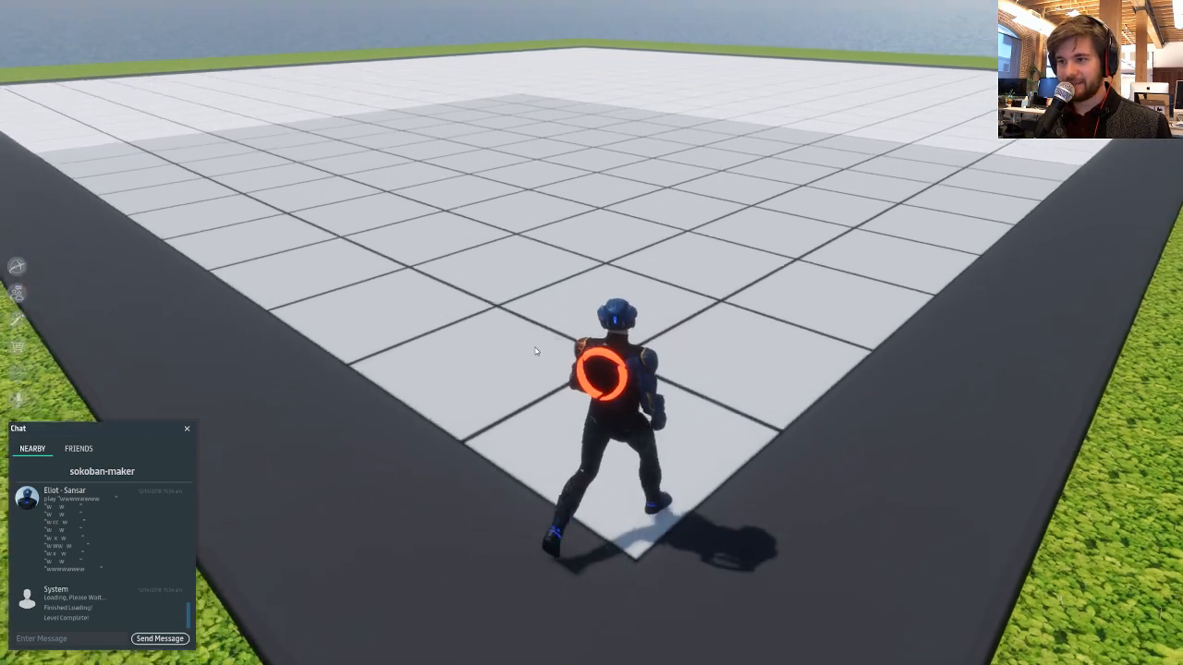
key("a")
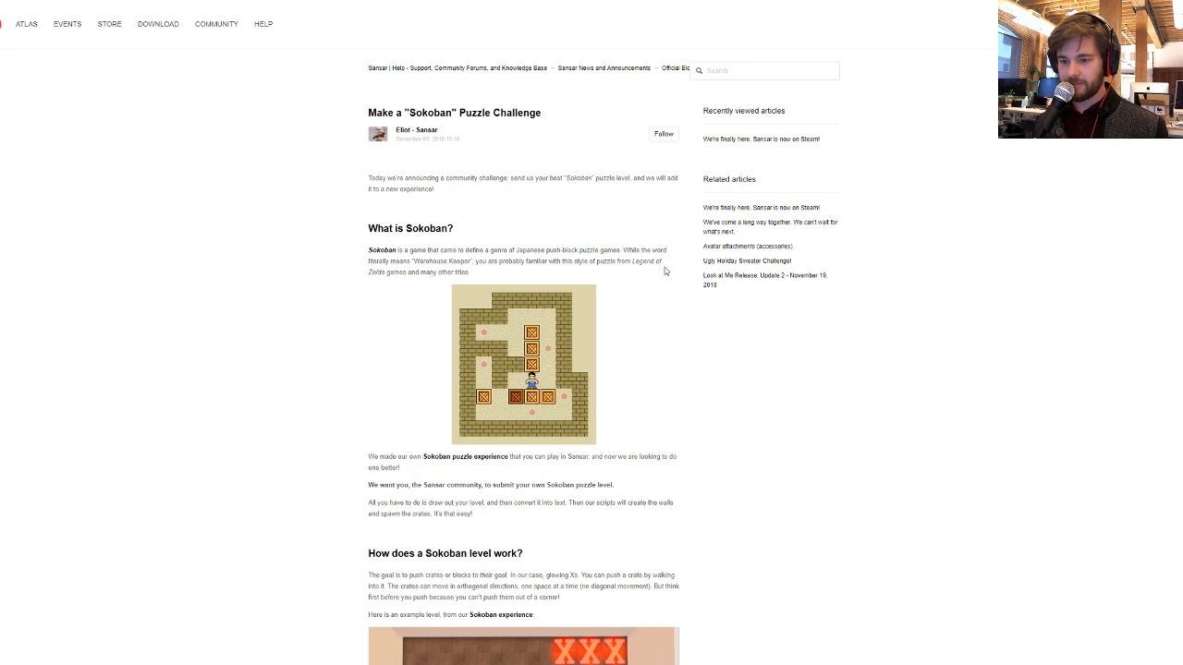
- Switch to the Sokoban puzzle challenge article in the browser, read its introduction, and view the linked Sokoban experience page before returning
scroll(409, 162, "down", 2)
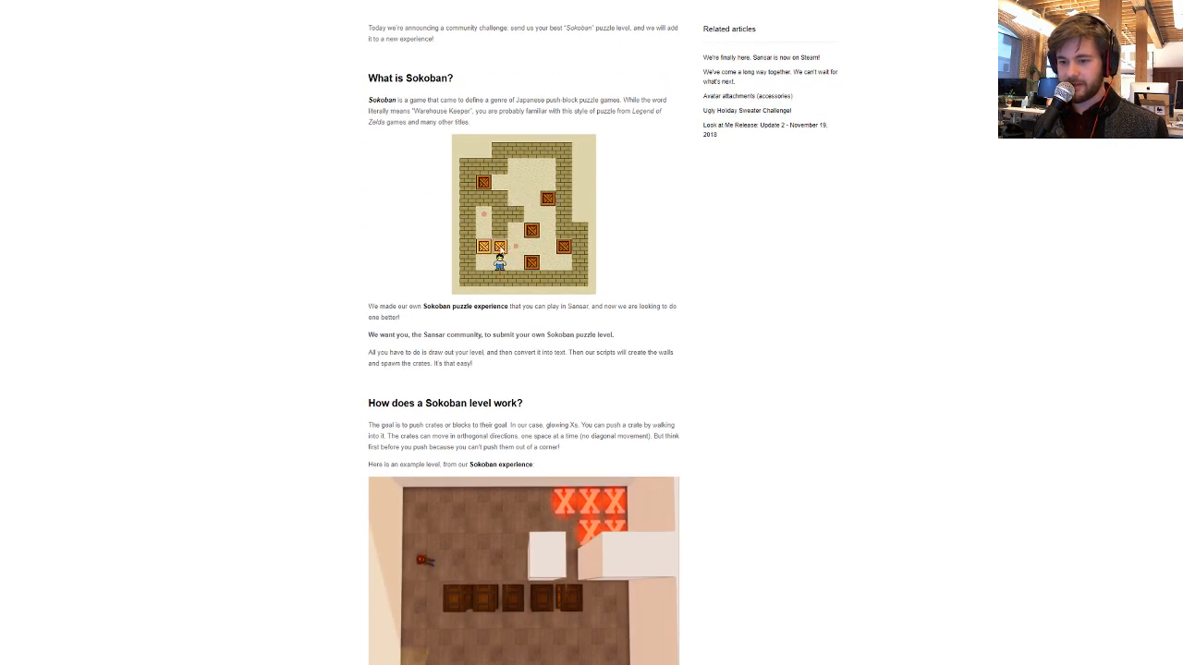
scroll(528, 278, "down", 3)
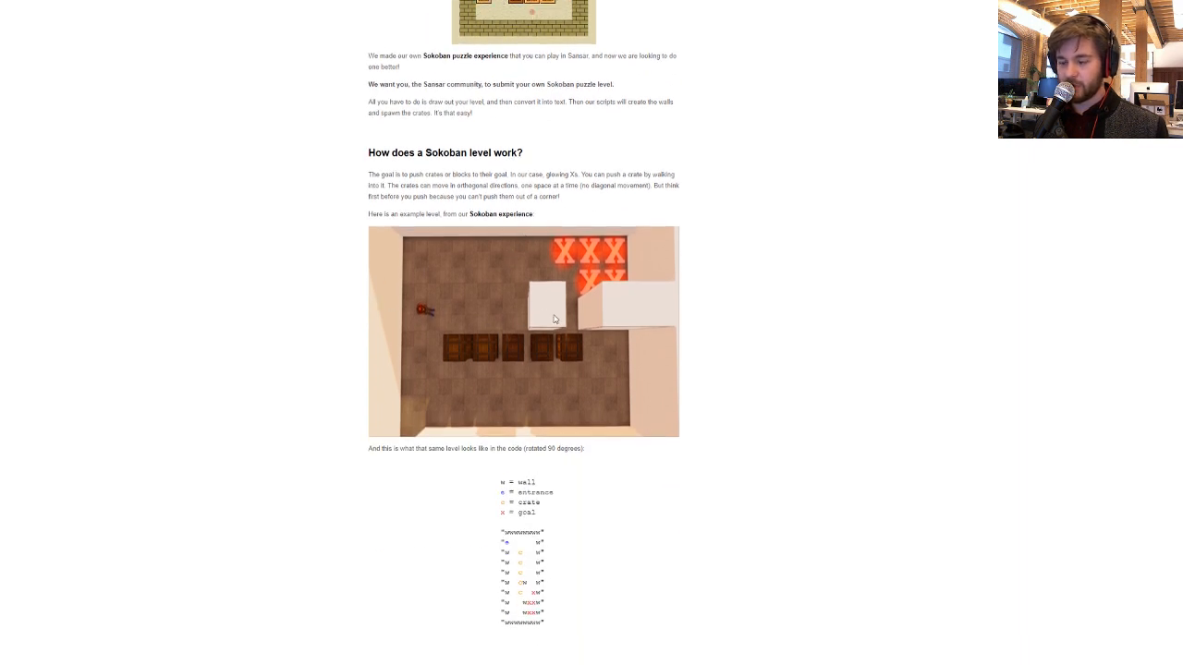
left_click(517, 214)
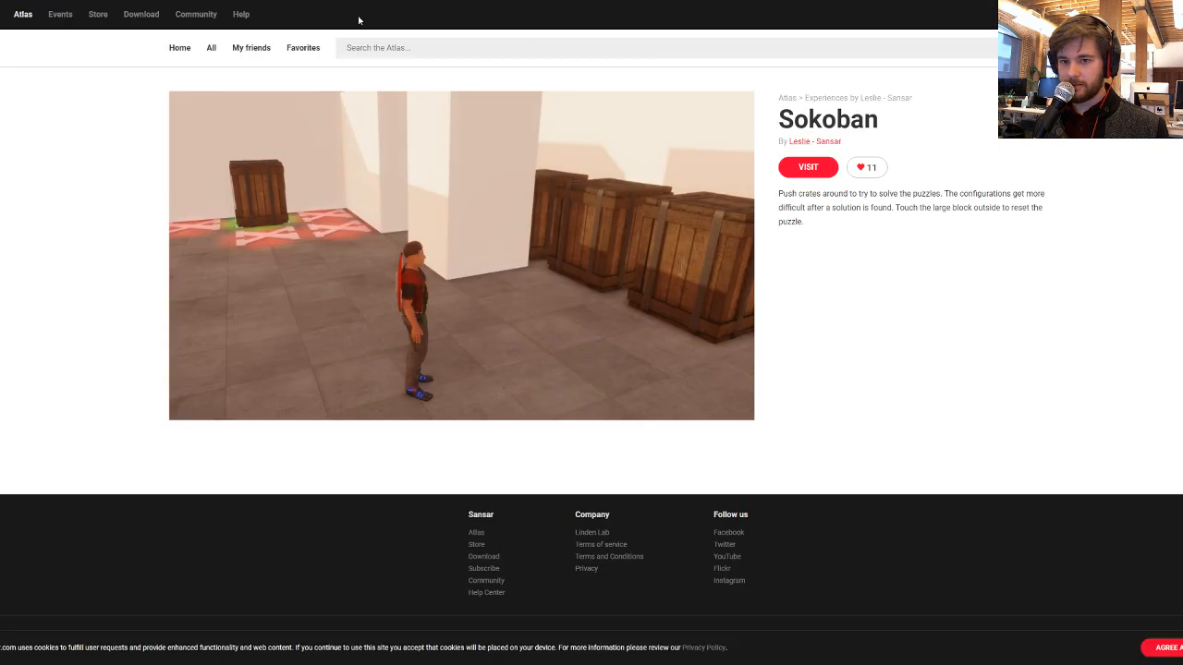
key("alt+Left")
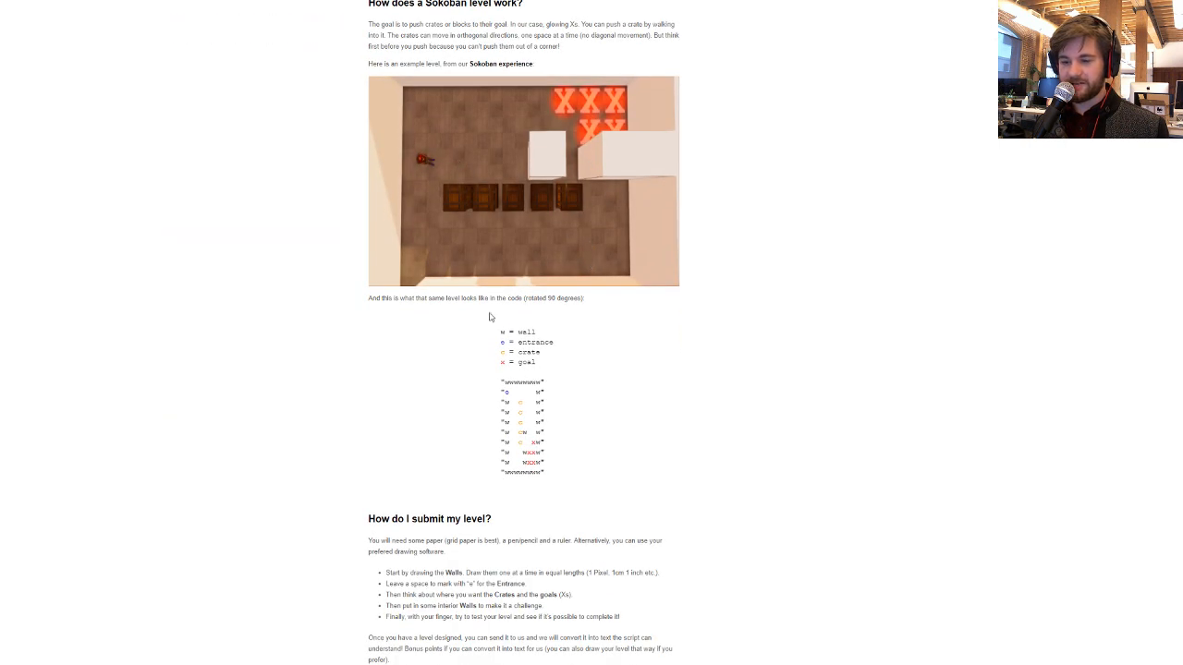
- Examine the article's level code example, submission instructions, level rules and Sokoban Maker controls, and play its demo video
scroll(503, 330, "down", 2)
scroll(529, 231, "up", 1)
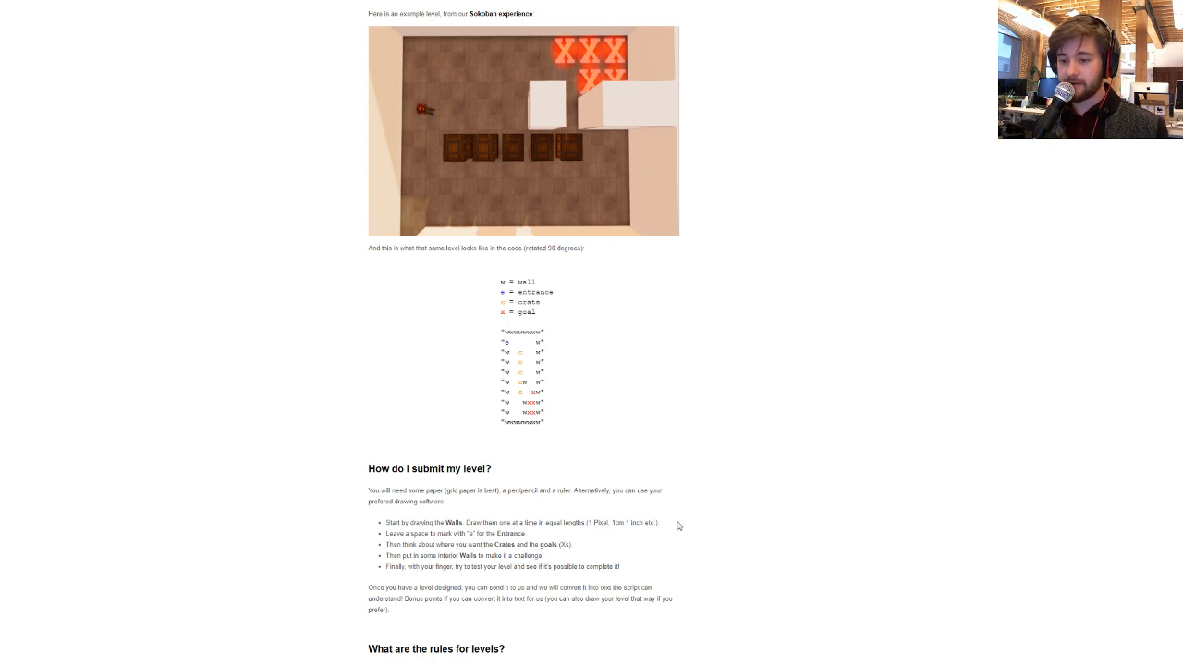
scroll(678, 525, "down", 3)
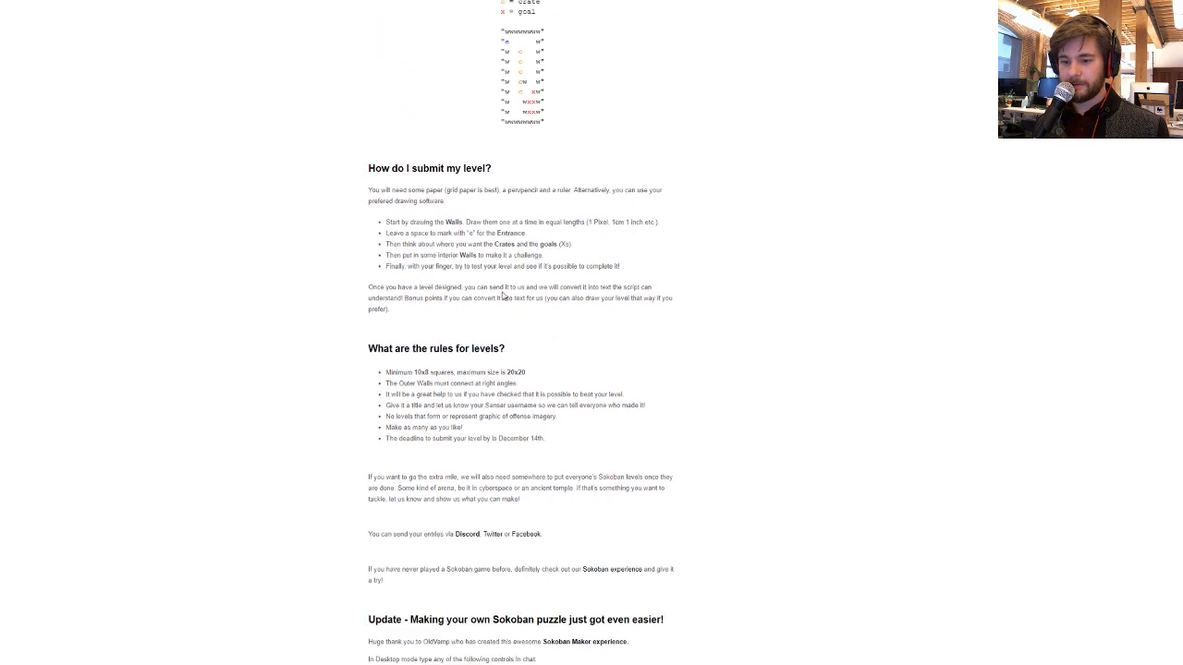
scroll(504, 294, "down", 4)
scroll(495, 385, "down", 1)
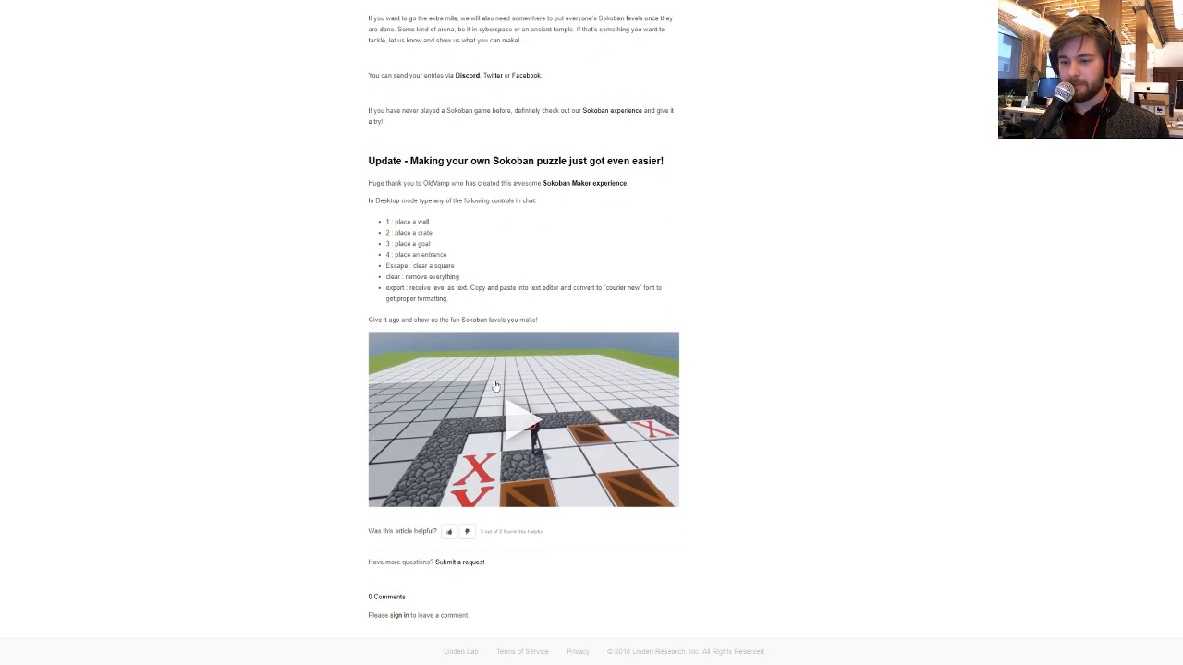
left_click(495, 385)
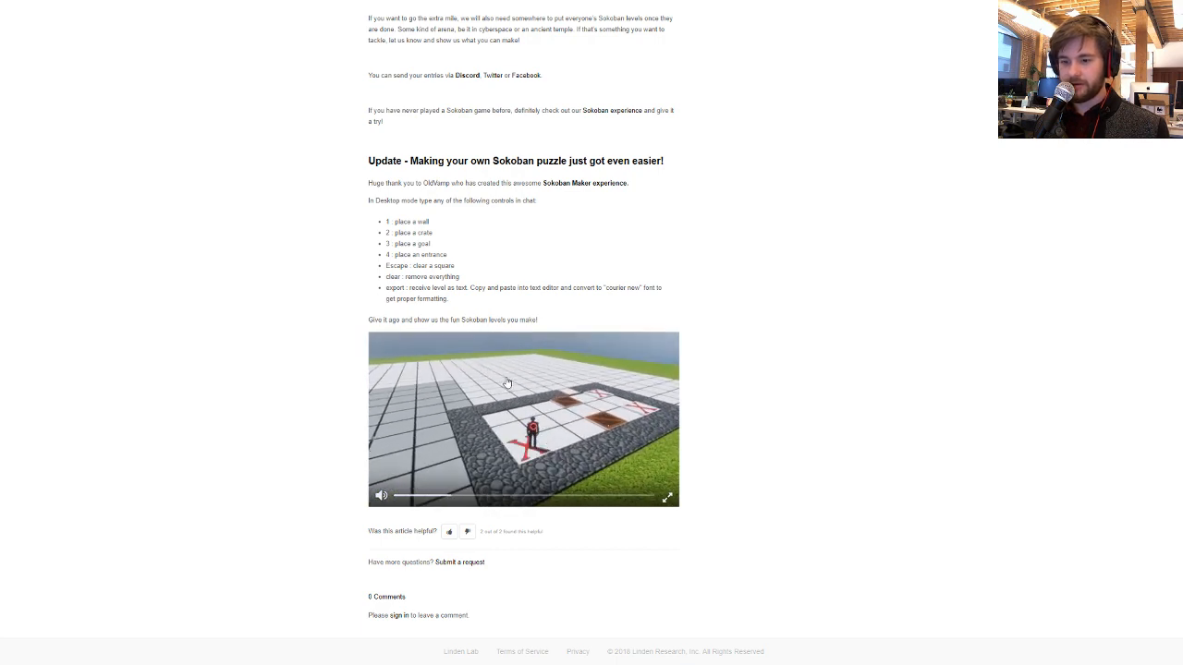
scroll(507, 383, "up", 2)
scroll(462, 425, "down", 2)
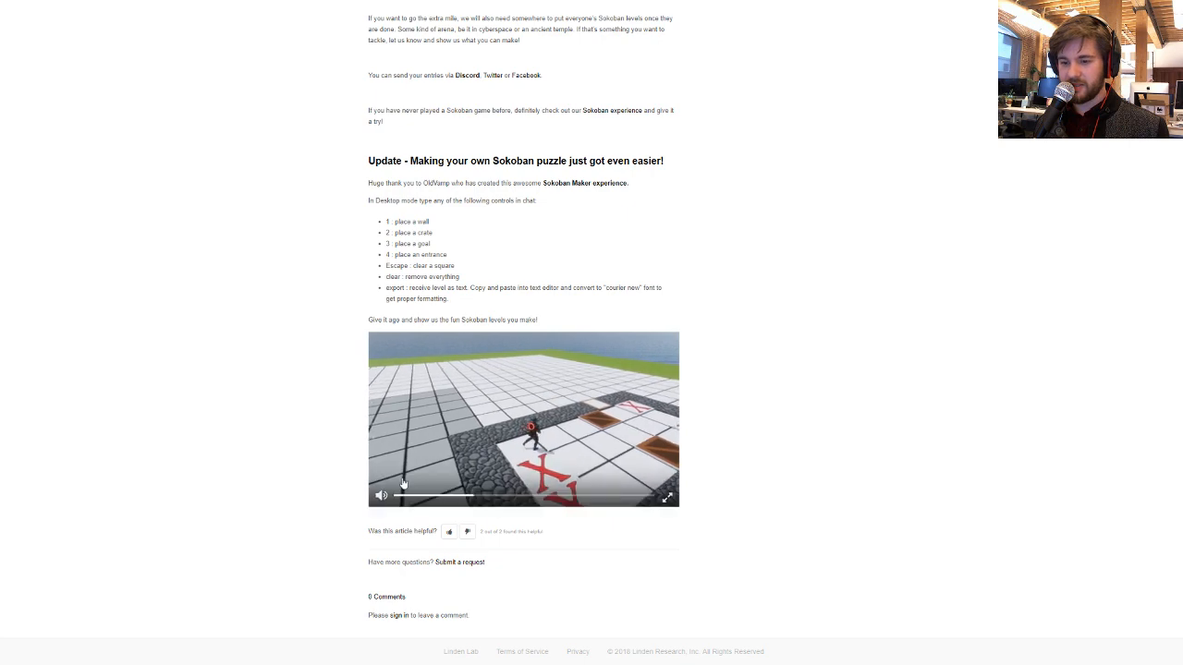
scroll(402, 463, "up", 20)
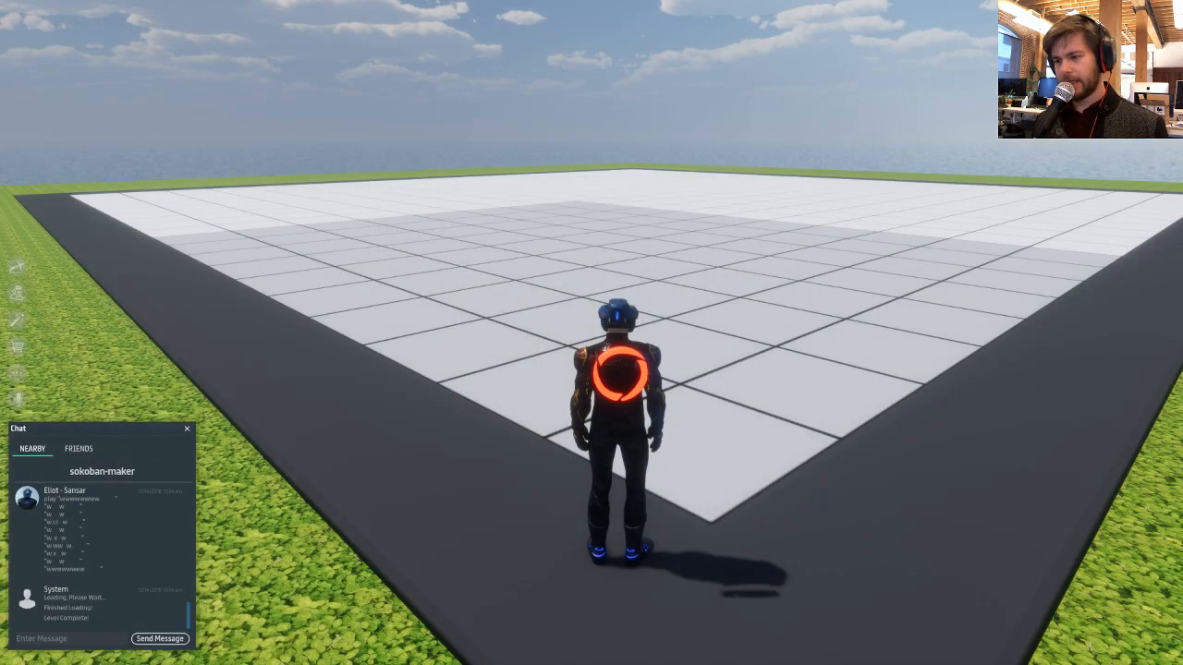
- Switch back to Sansar, search the Atlas for pewpew and visit that experience
right_click_drag(731, 561, 751, 287)
key("w")
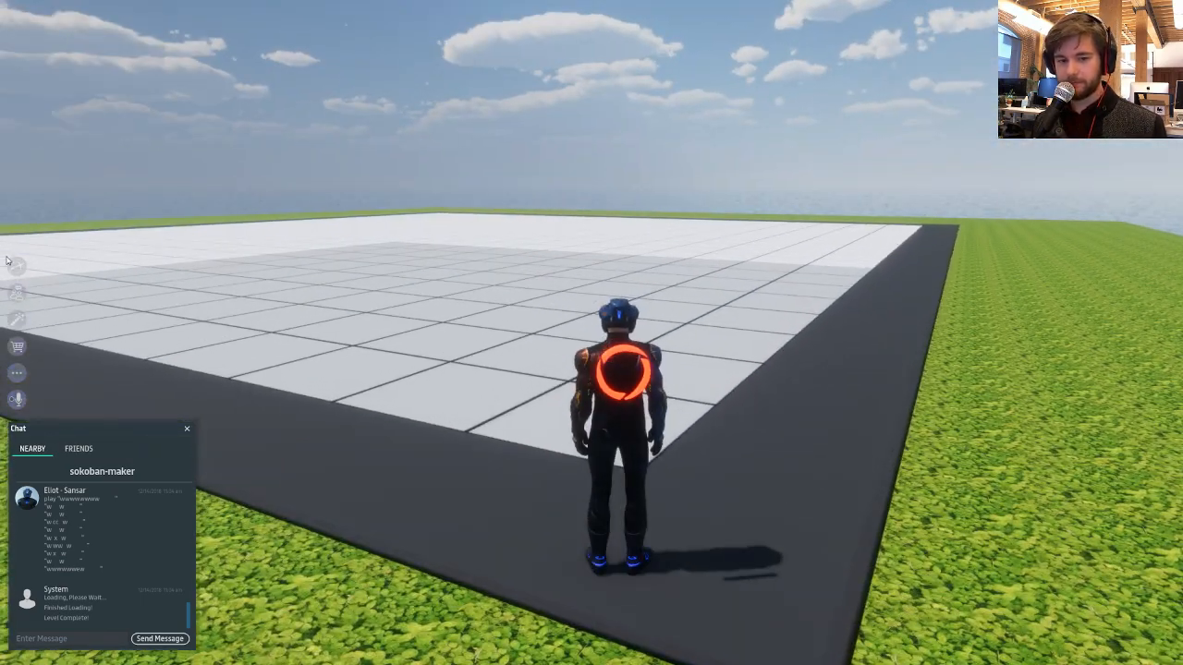
mouse_move(17, 268)
left_click(67, 268)
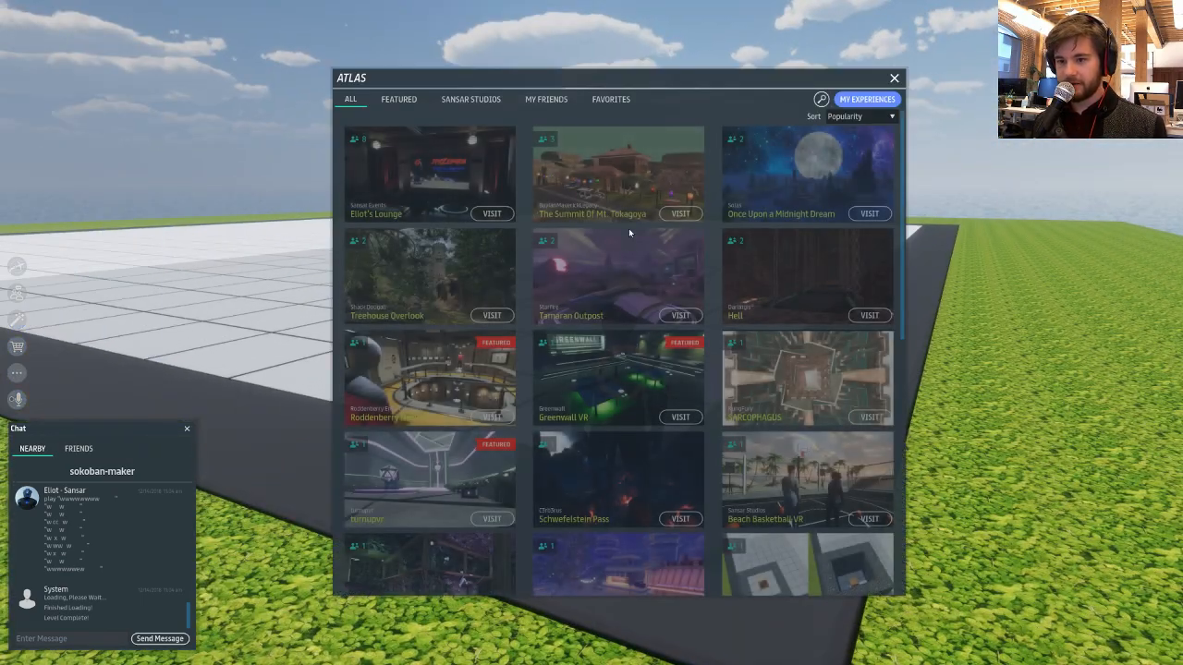
left_click(819, 102)
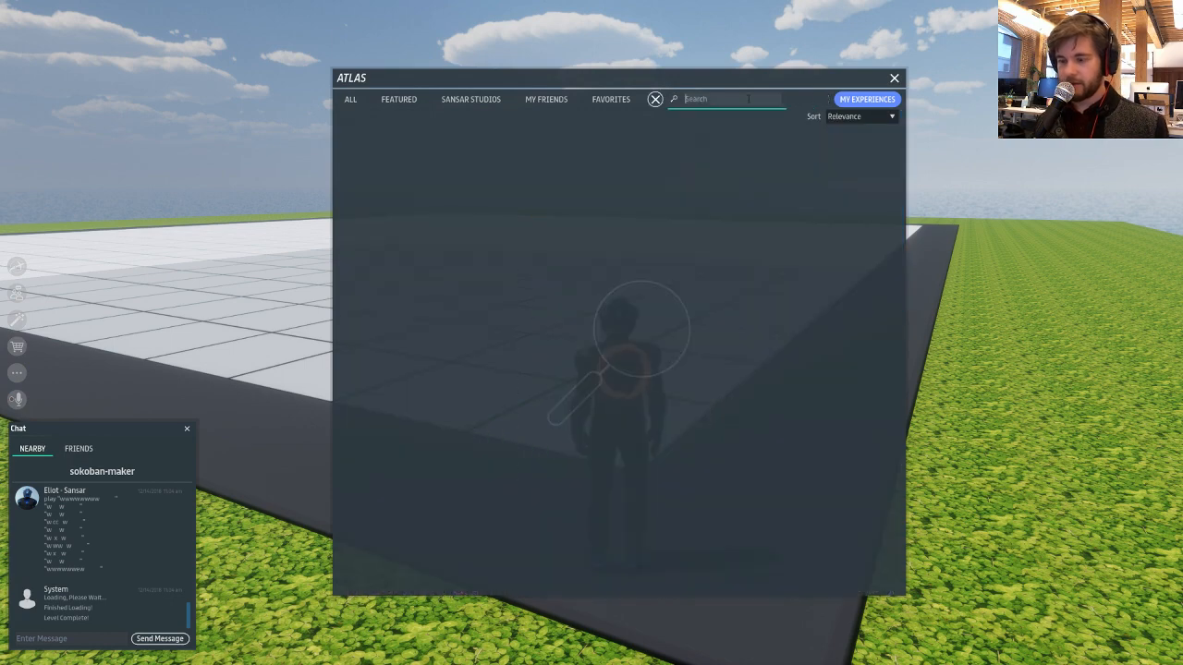
type("pewpew")
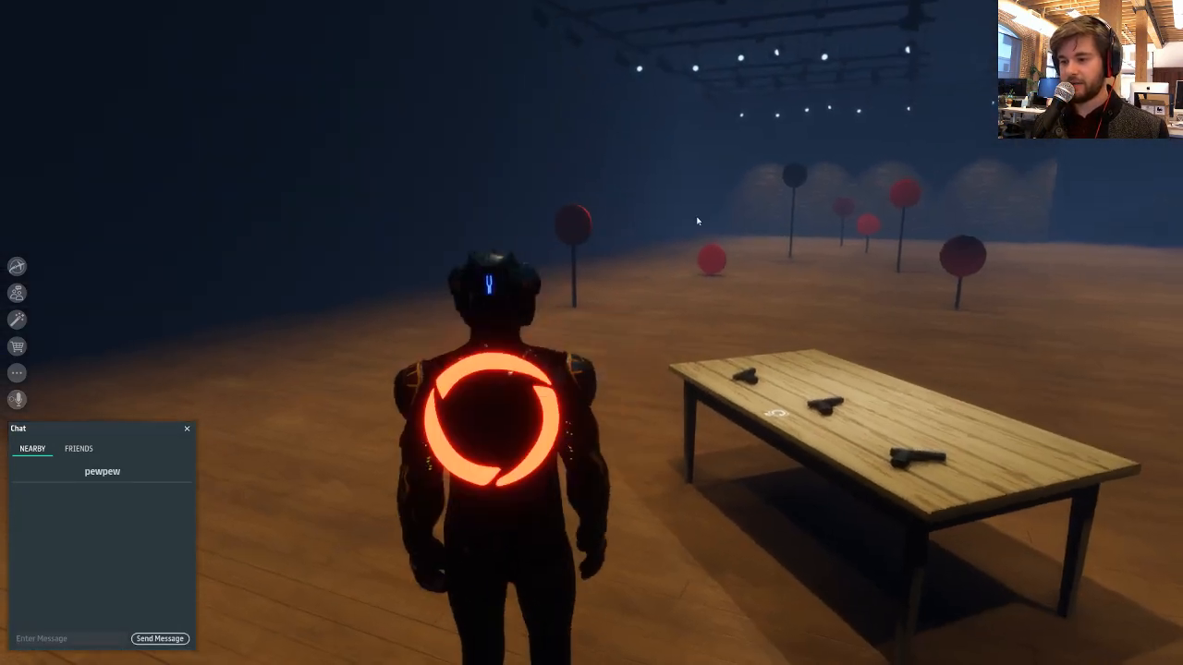
right_click_drag(698, 221, 773, 232)
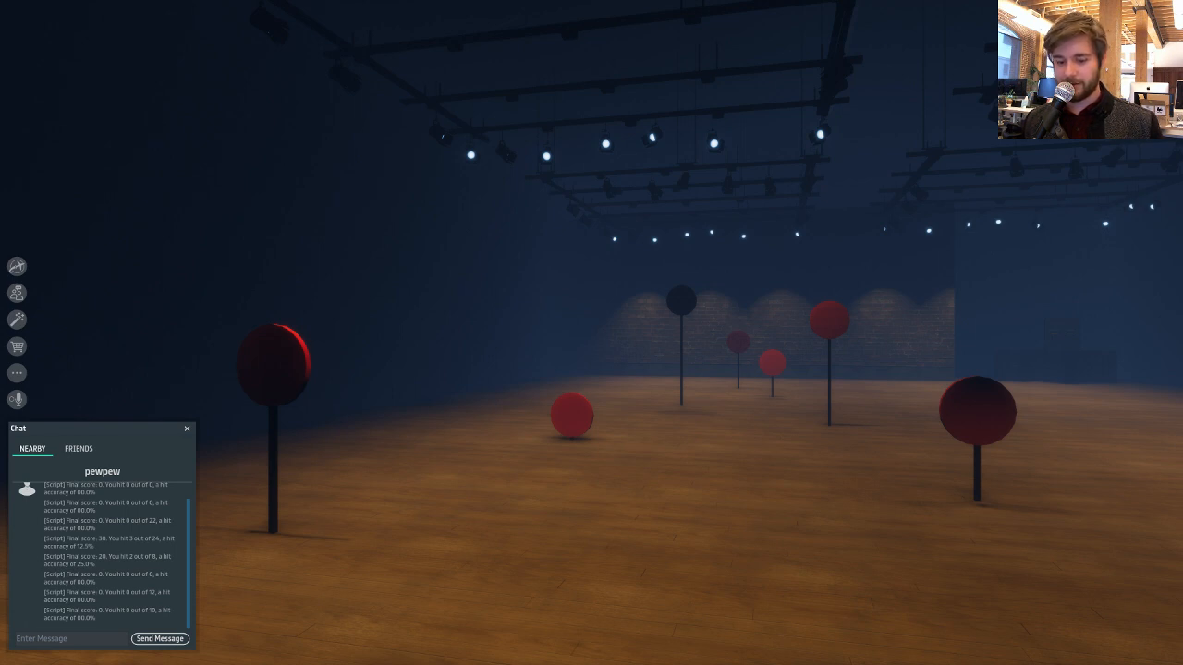
- Look across the pewpew targets, browse the own experiences and open Fire ze Cannon in the scene editor
right_click_drag(519, 516, 545, 528)
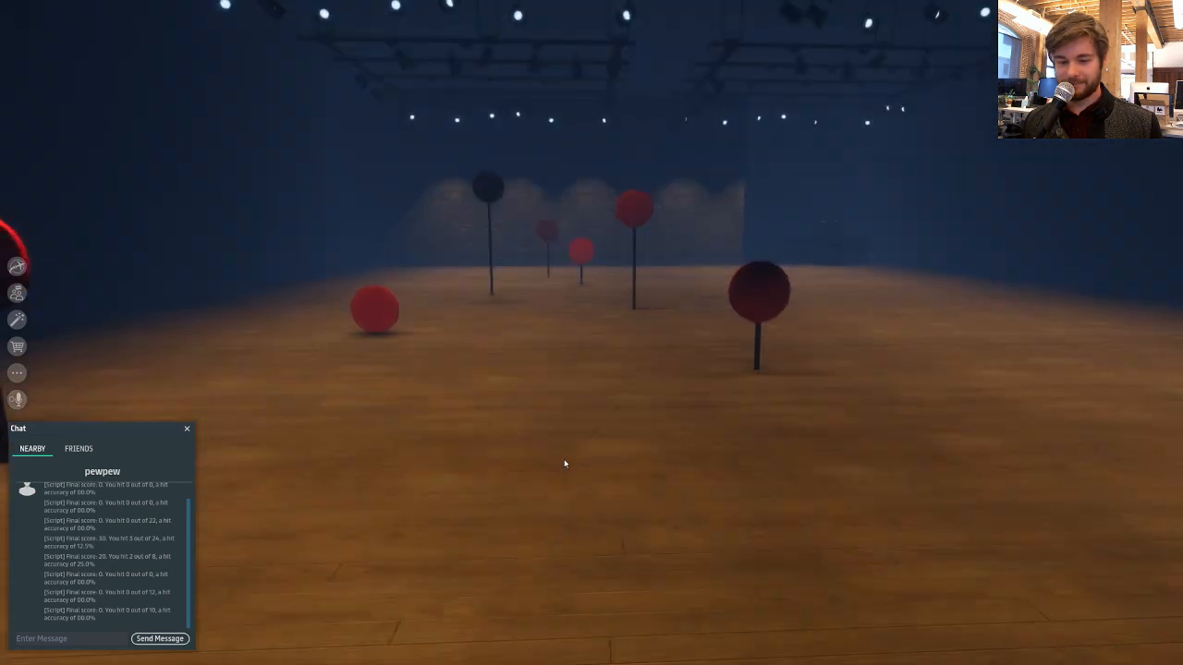
left_click(18, 322)
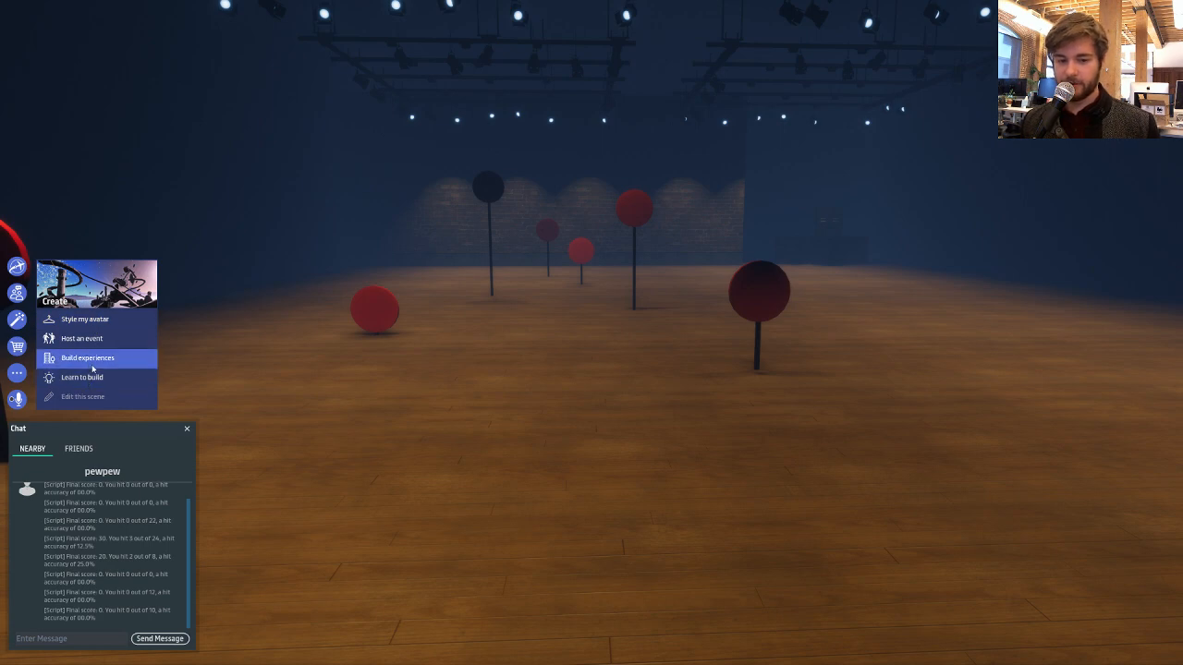
left_click(93, 367)
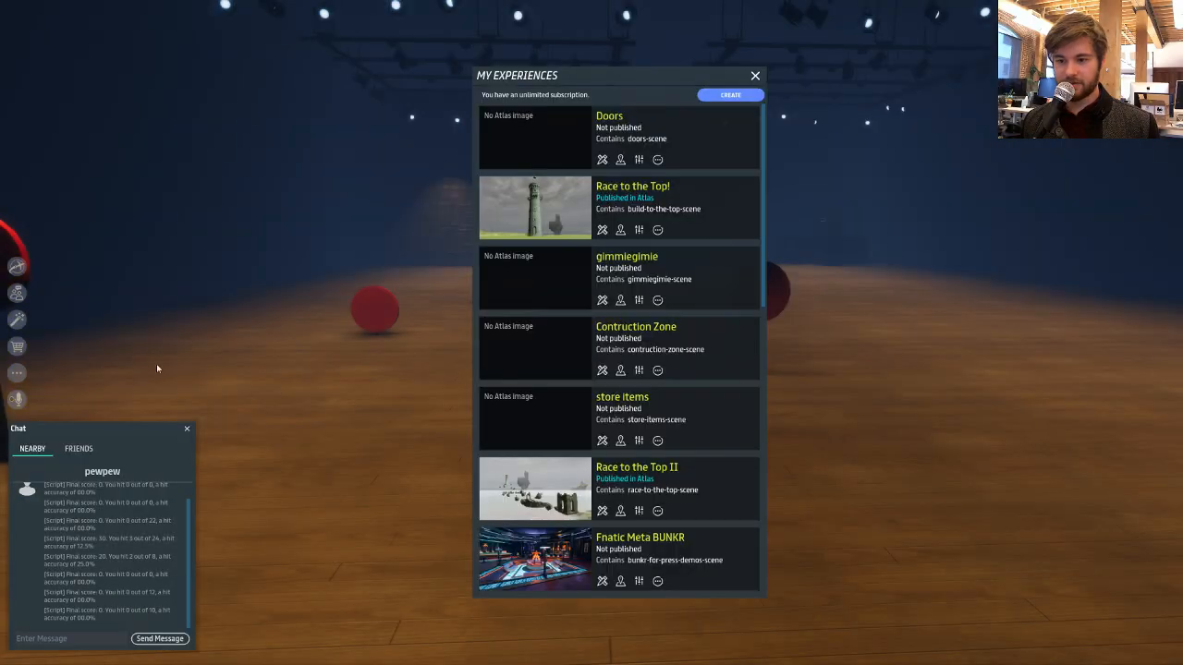
scroll(609, 337, "down", 6)
scroll(609, 336, "down", 3)
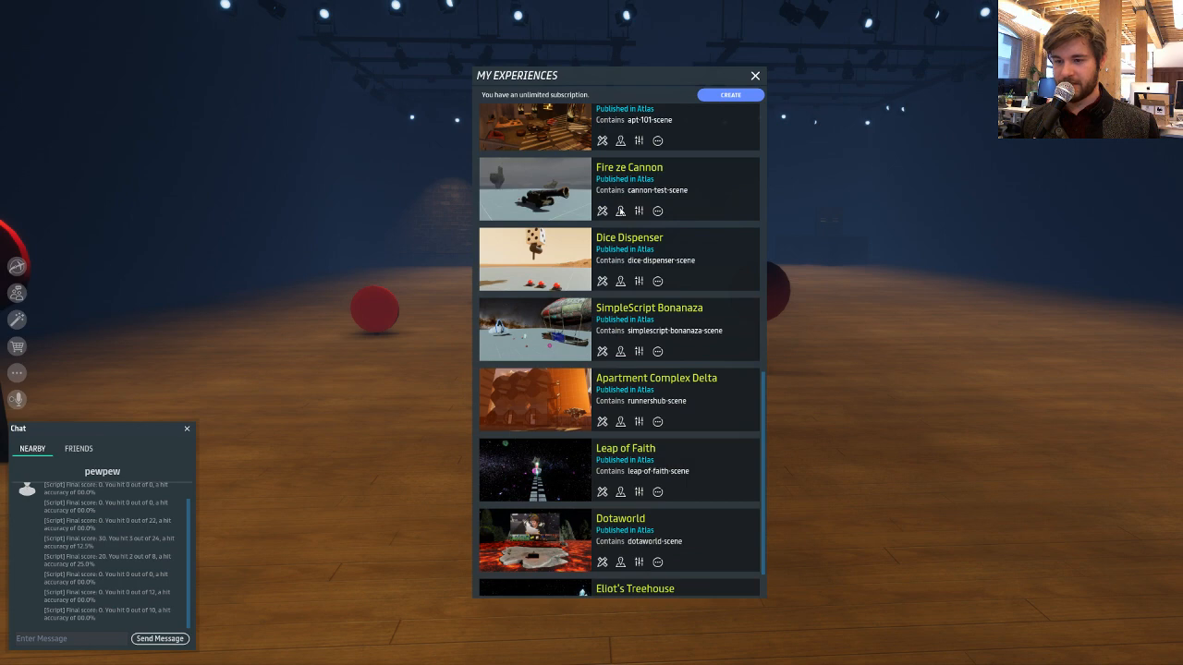
left_click(602, 211)
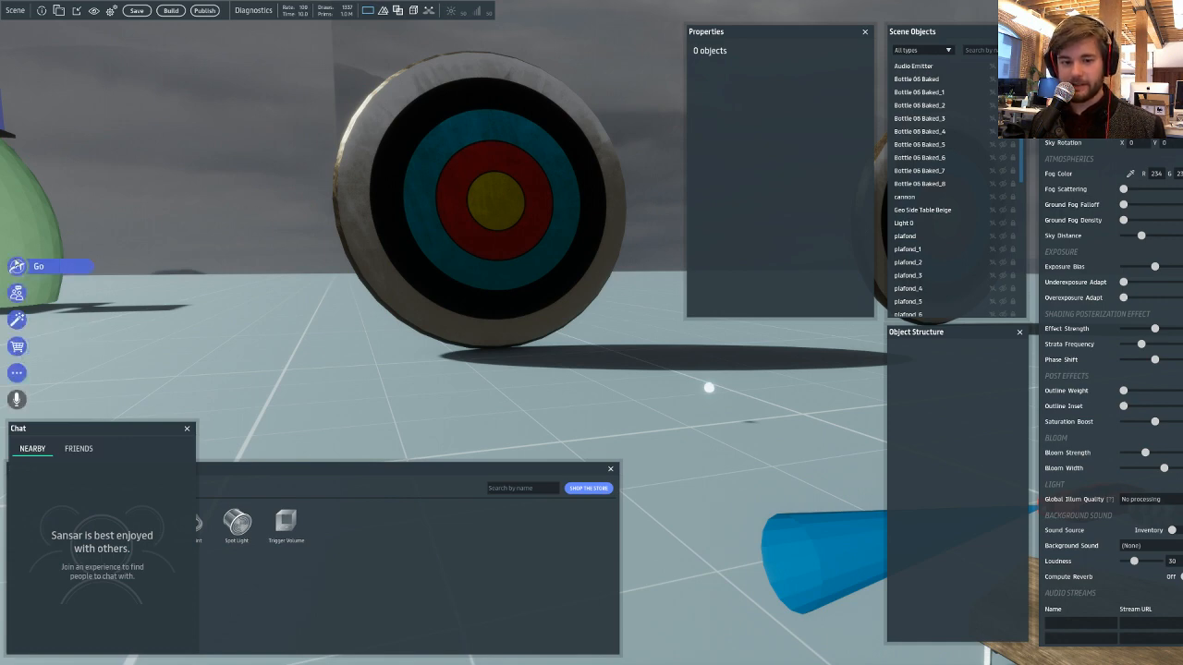
- Search the Atlas for cannon and visit the Fire ze Cannon experience
left_click(17, 266)
left_click(97, 270)
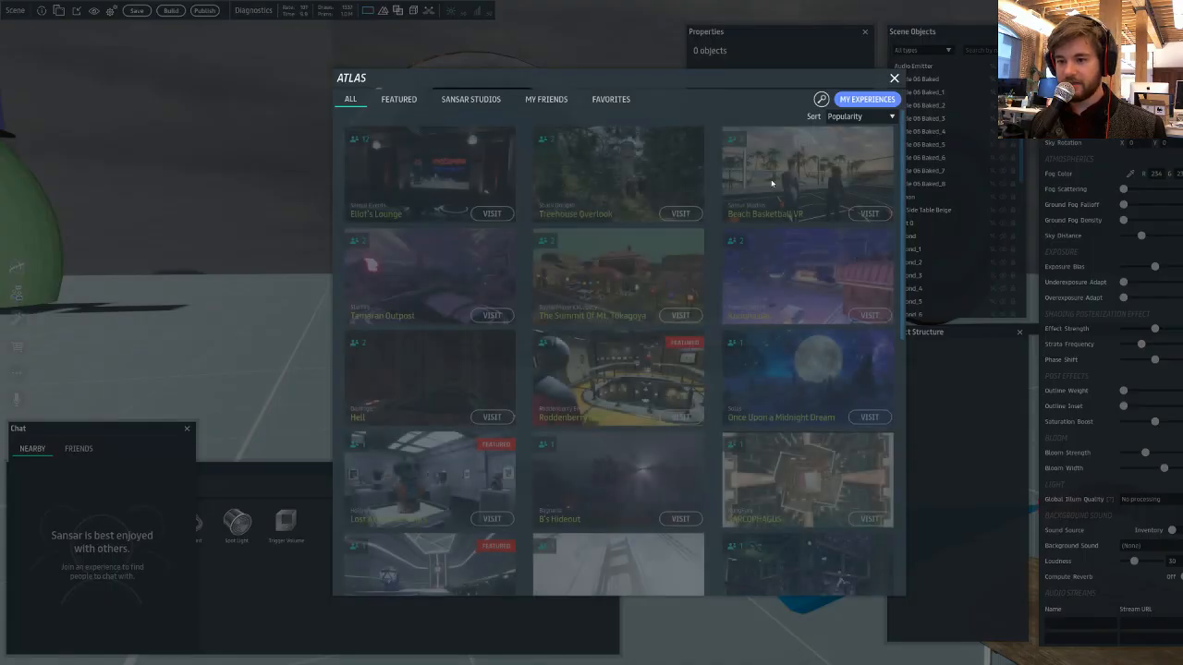
left_click(820, 100)
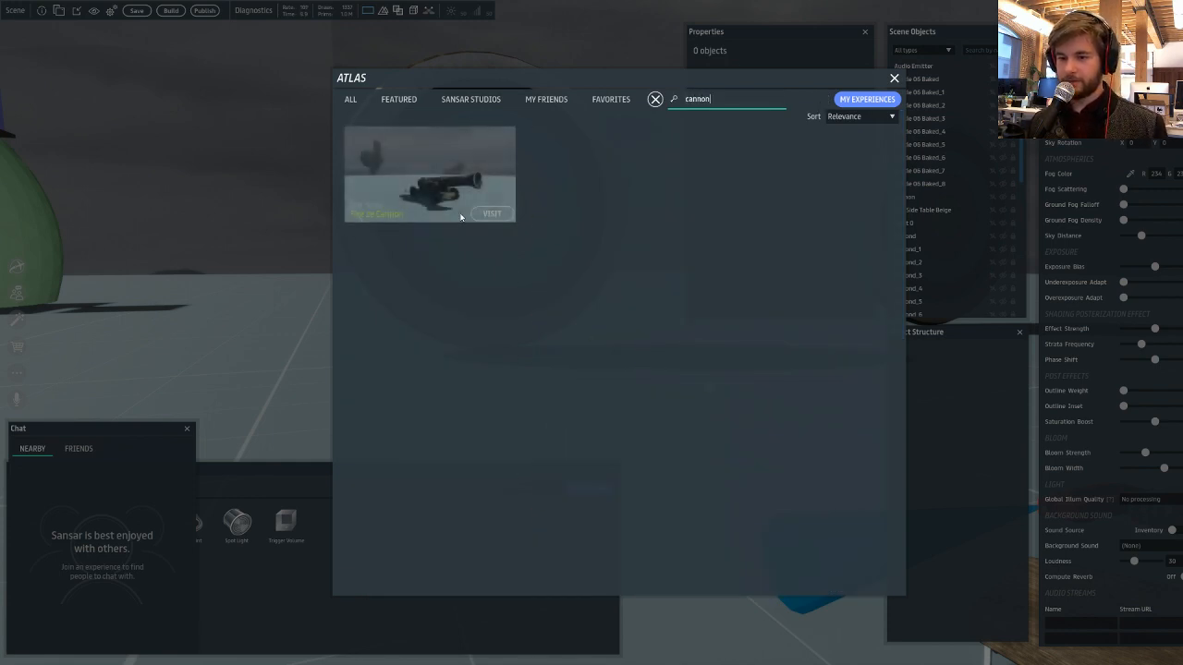
left_click(492, 213)
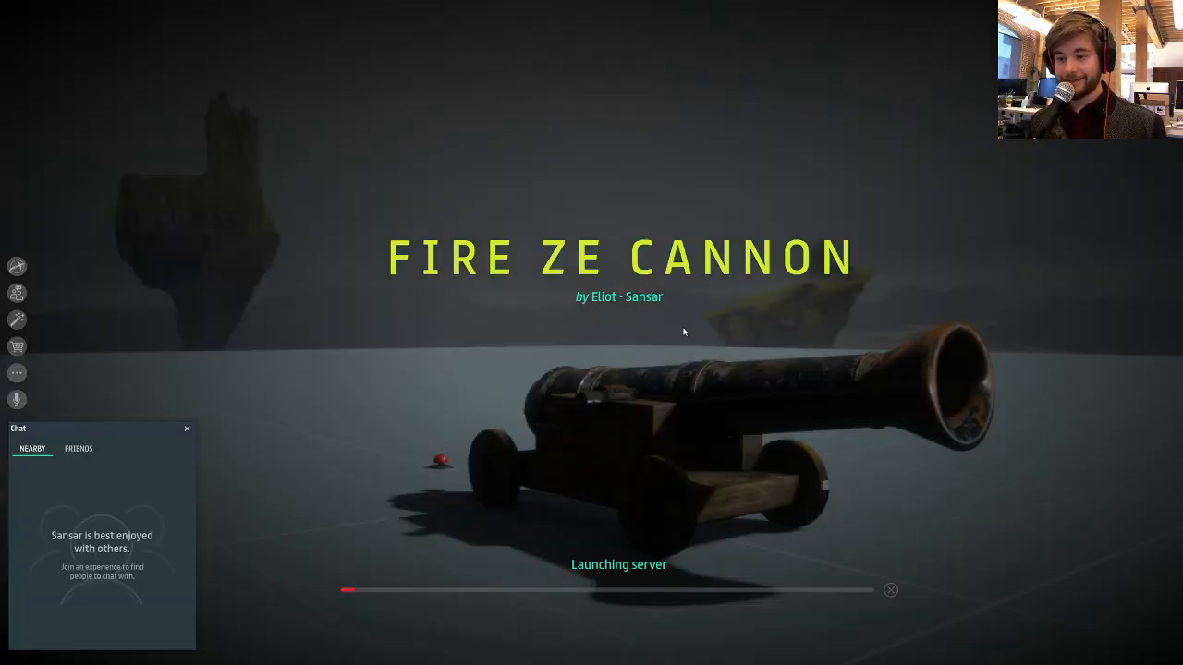
- Close the chat window and walk around behind the cannon, facing the bottle shelves
left_click(185, 429)
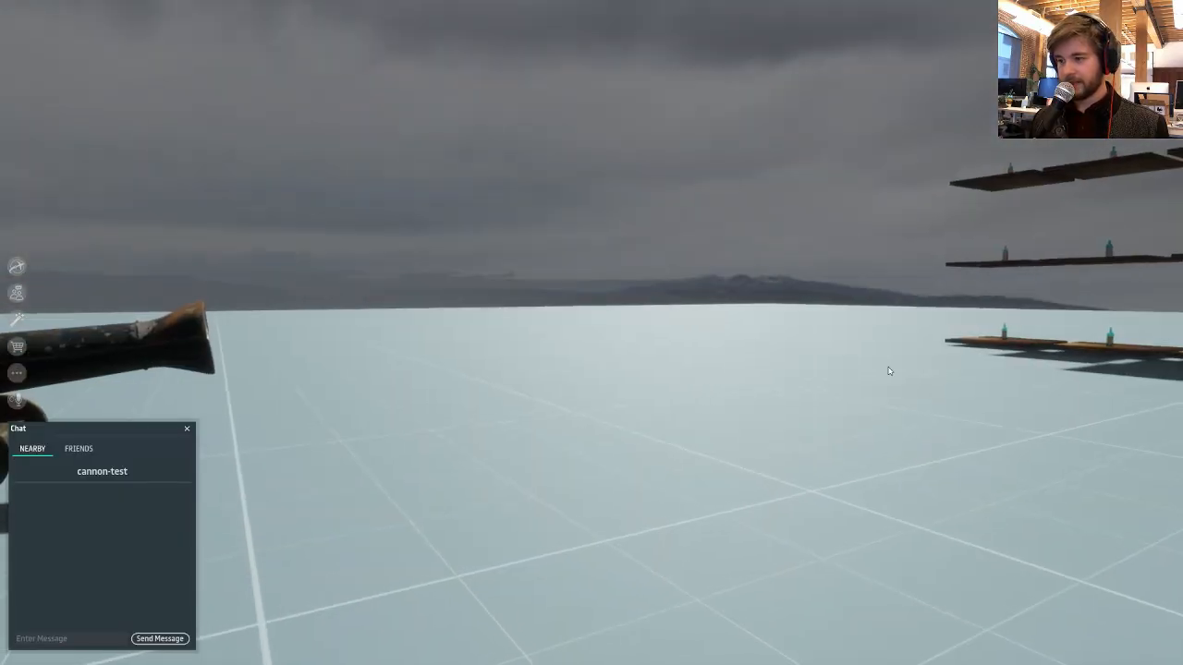
key("w")
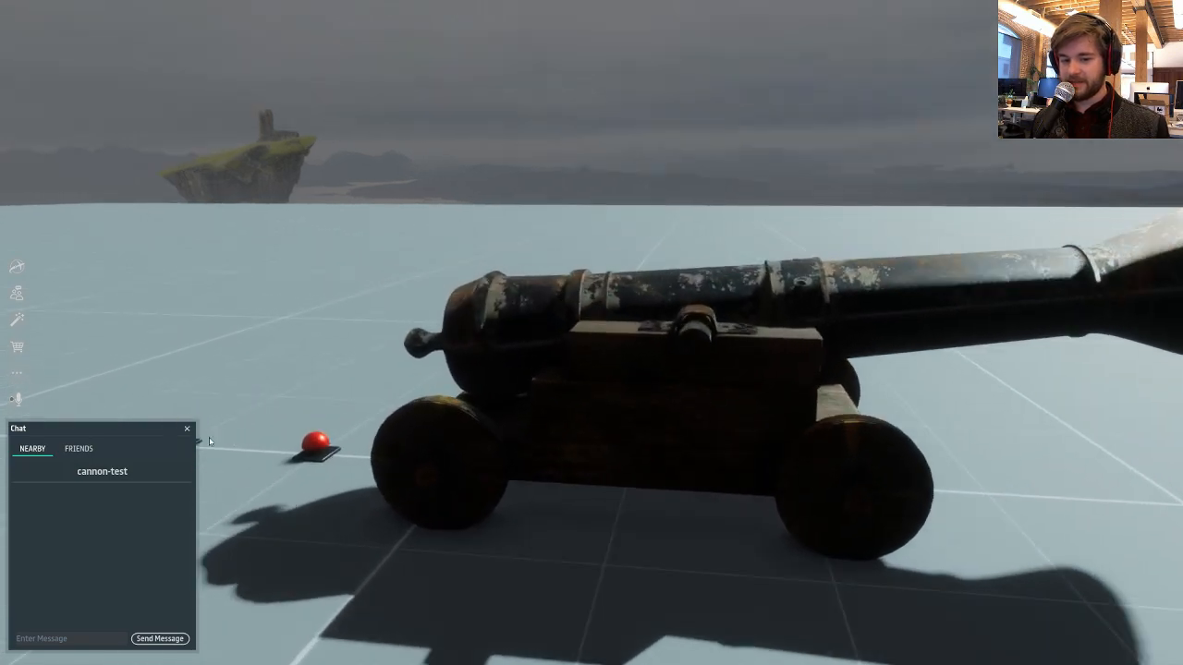
left_click(186, 432)
key("a")
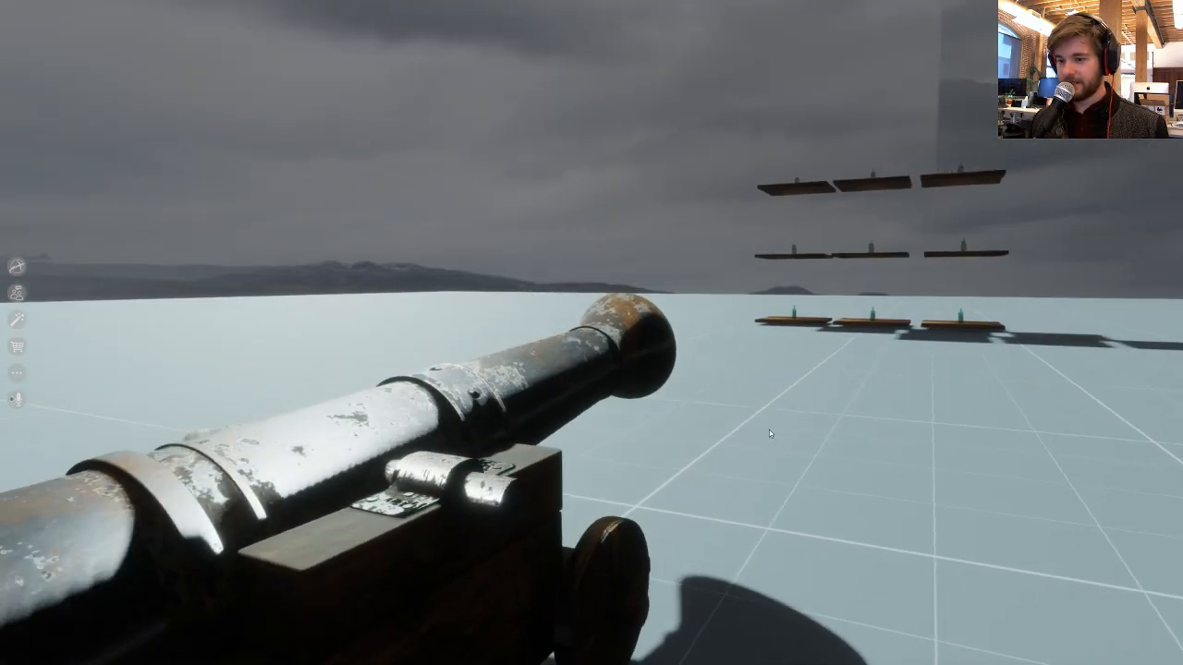
key("s")
right_click_drag(769, 429, 837, 444)
key("a")
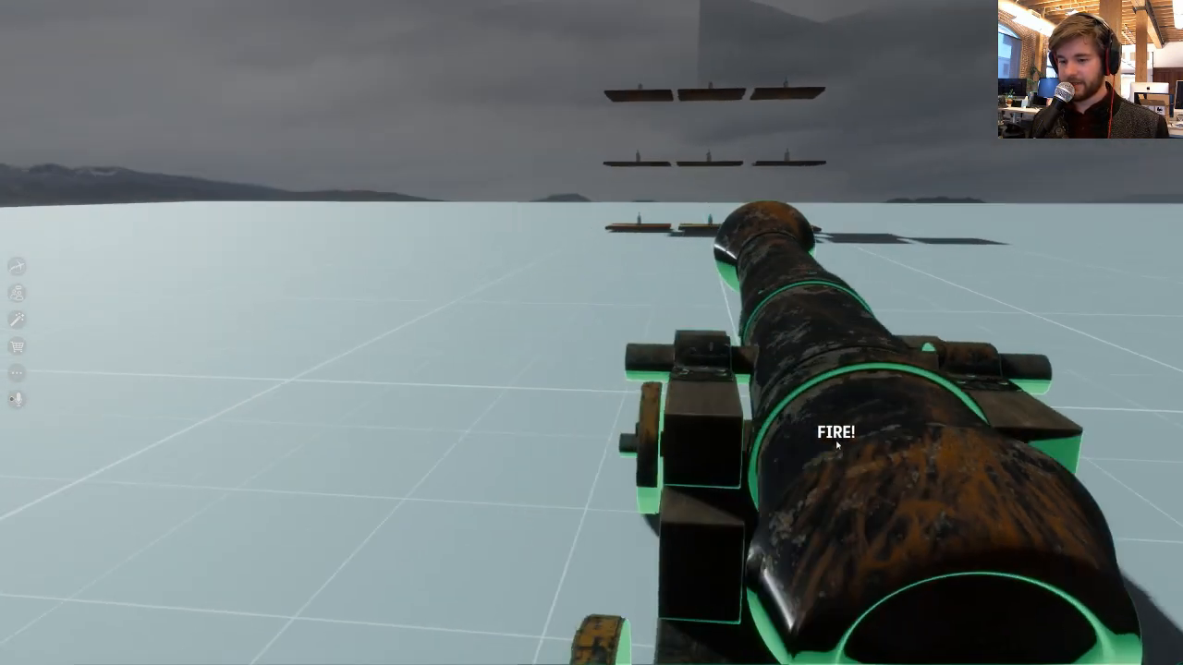
- Walk around the cannon to its muzzle, with the round targets in view
right_click_drag(675, 412, 864, 415)
key("w")
key("d")
key("s")
key("d")
key("a")
key("a")
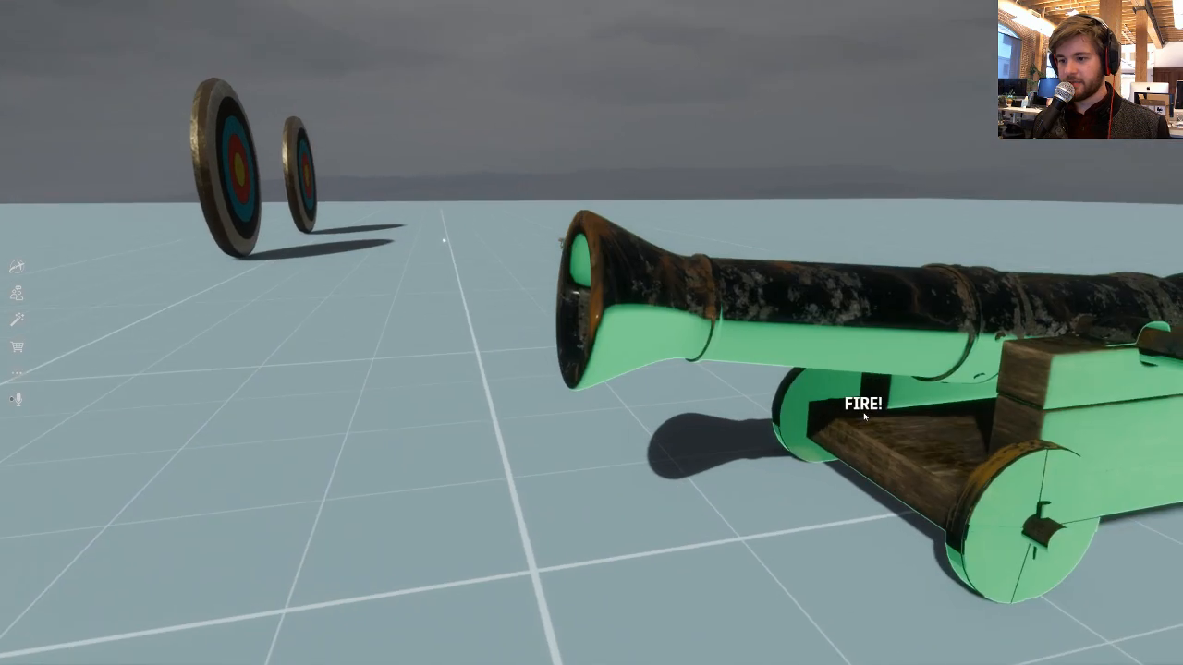
key("a")
key("w")
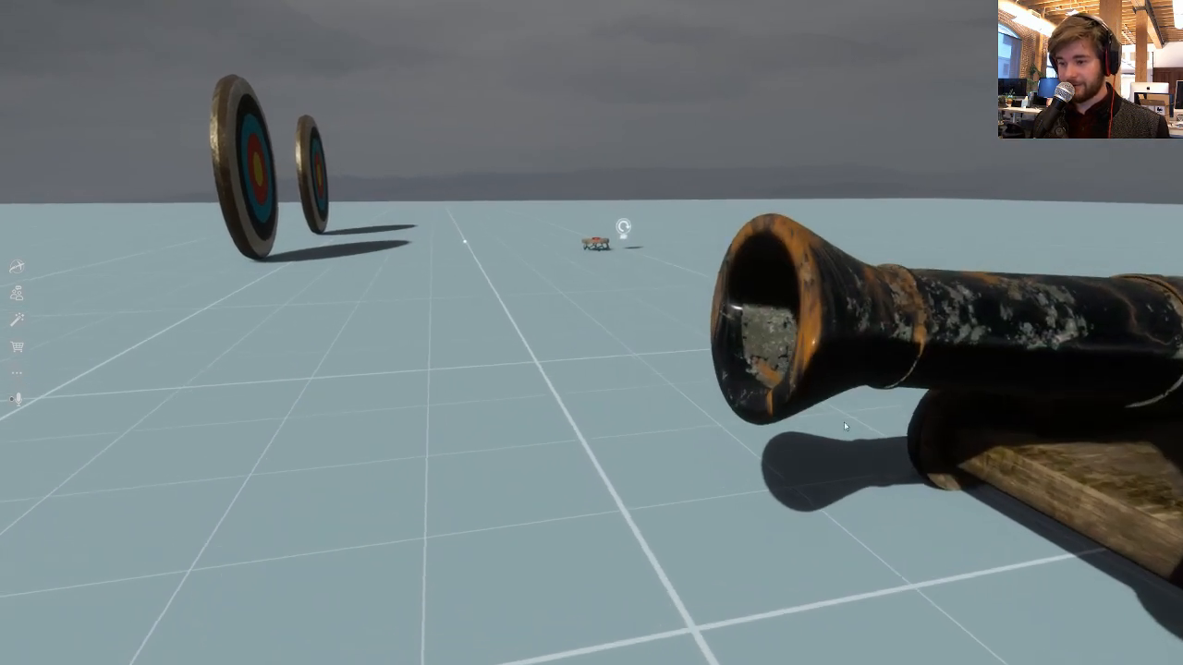
- Walk up to the floating shelves and examine the bottles standing on them from several angles
right_click_drag(799, 327, 592, 323)
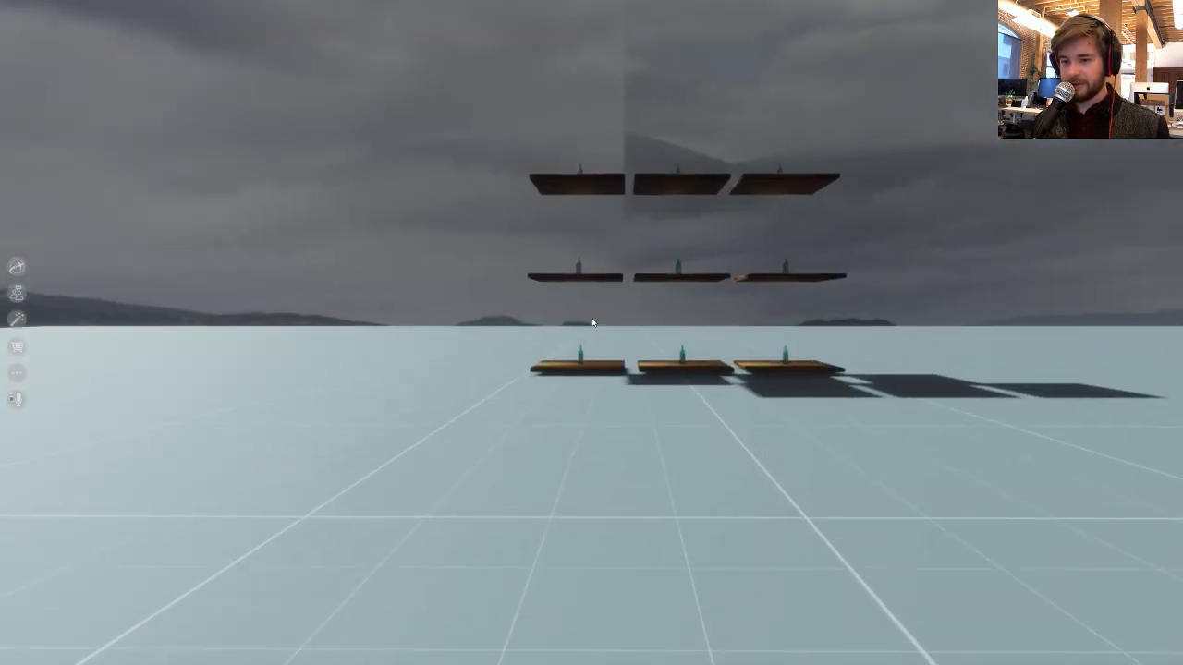
key("w")
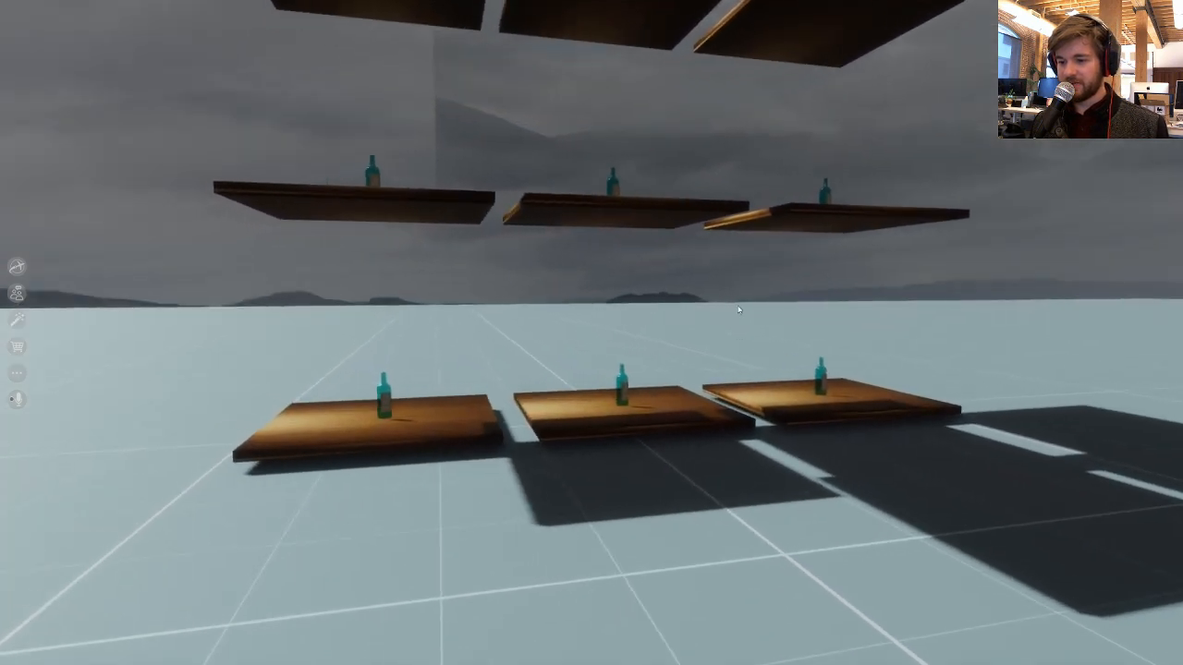
key("a")
right_click_drag(740, 309, 548, 342)
key("s")
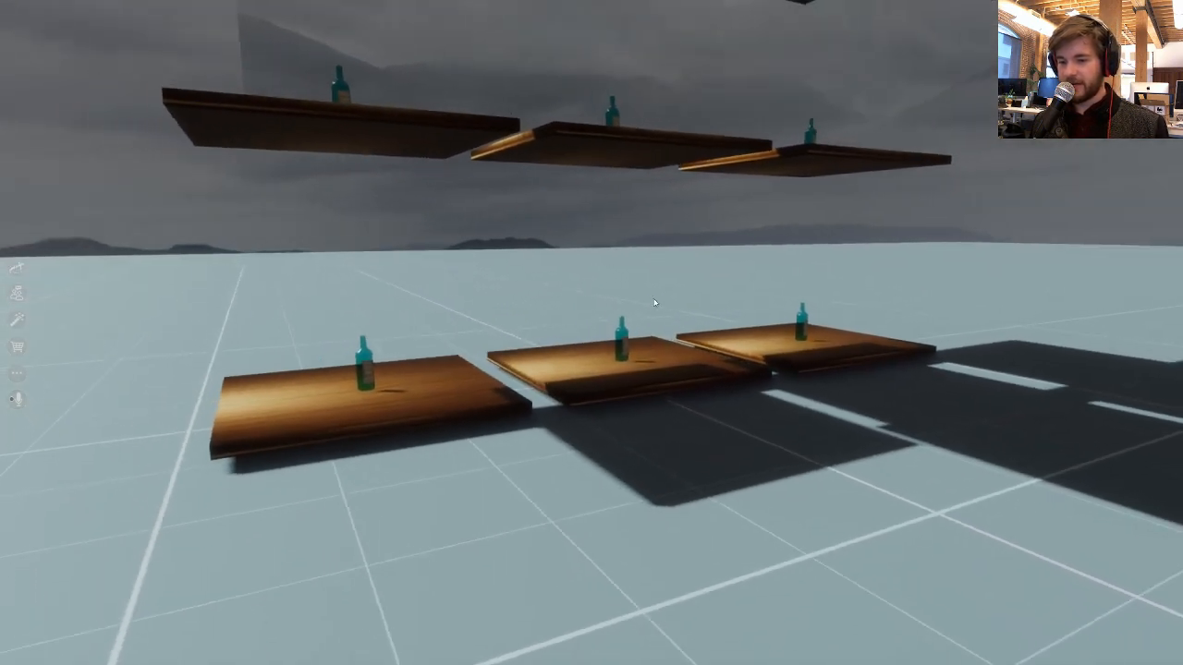
key("s")
key("a")
key("d")
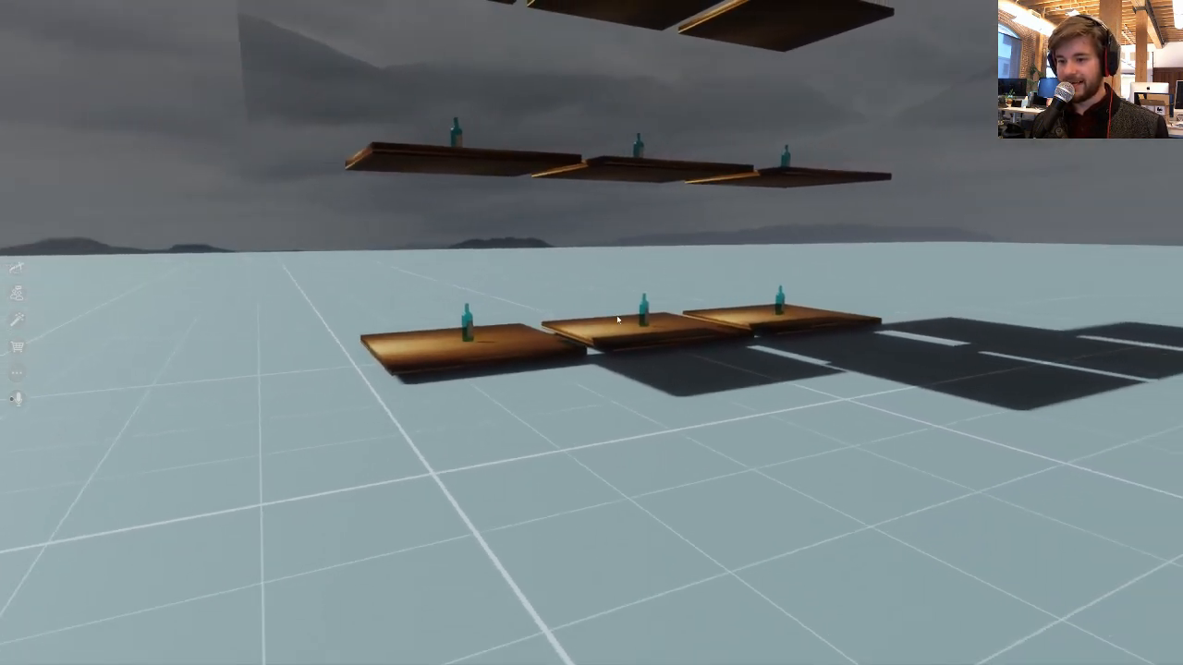
- Return to the cannon and fire it towards the bottle shelves
right_click_drag(616, 320, 742, 335)
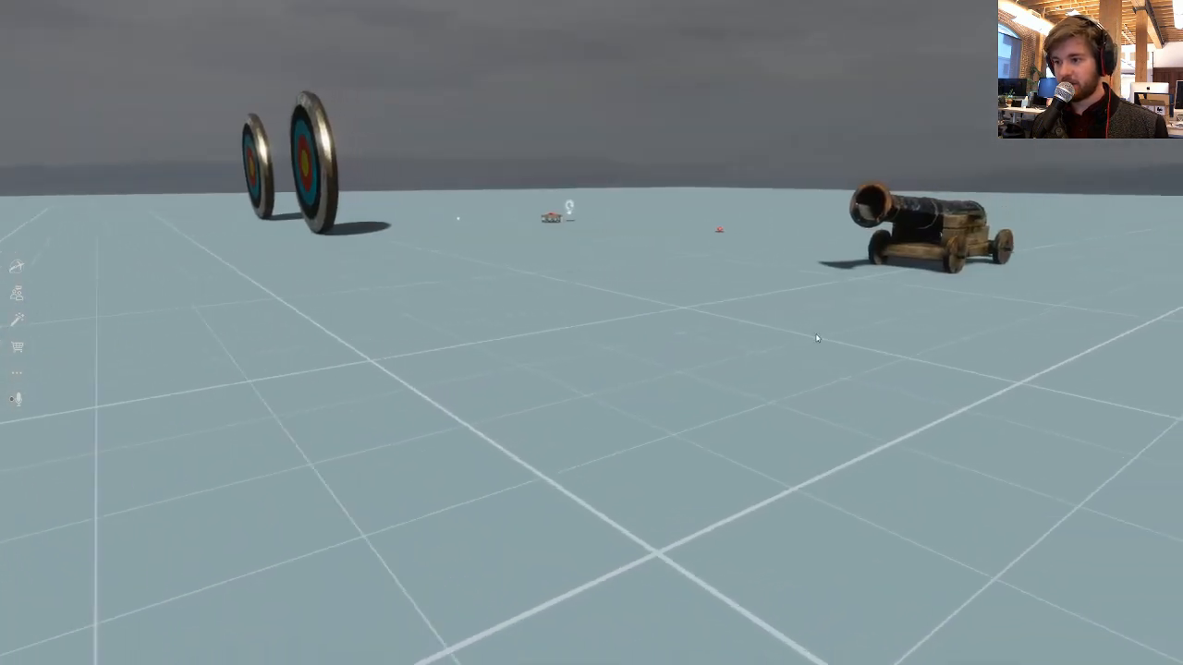
key("w")
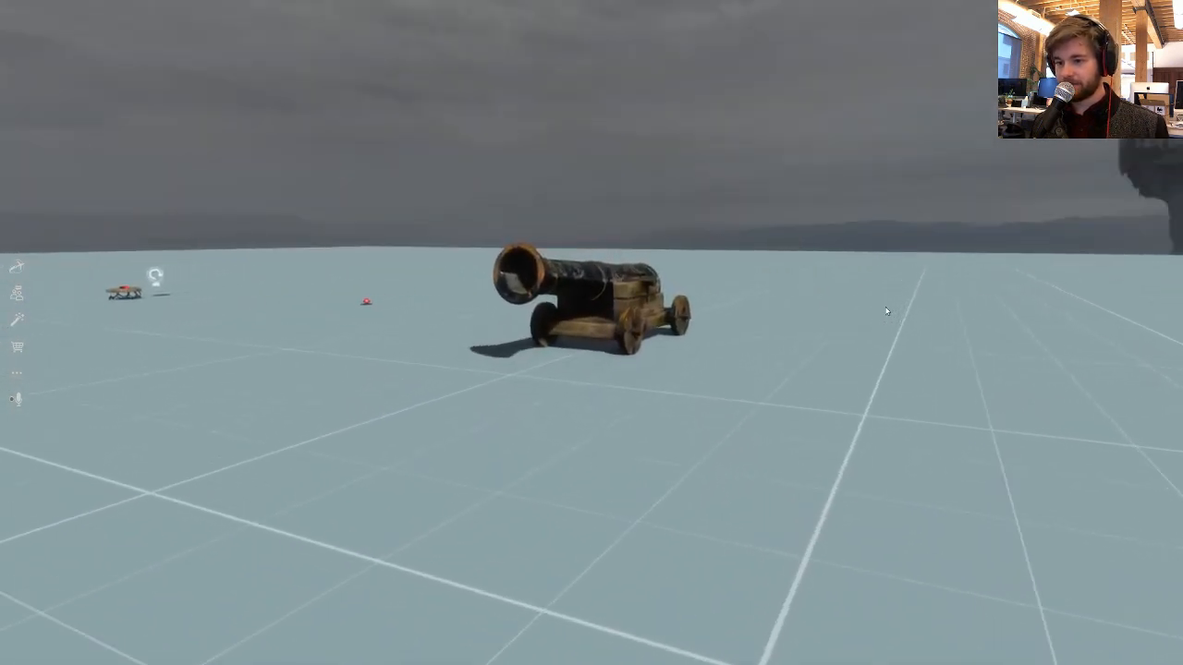
left_click(786, 315)
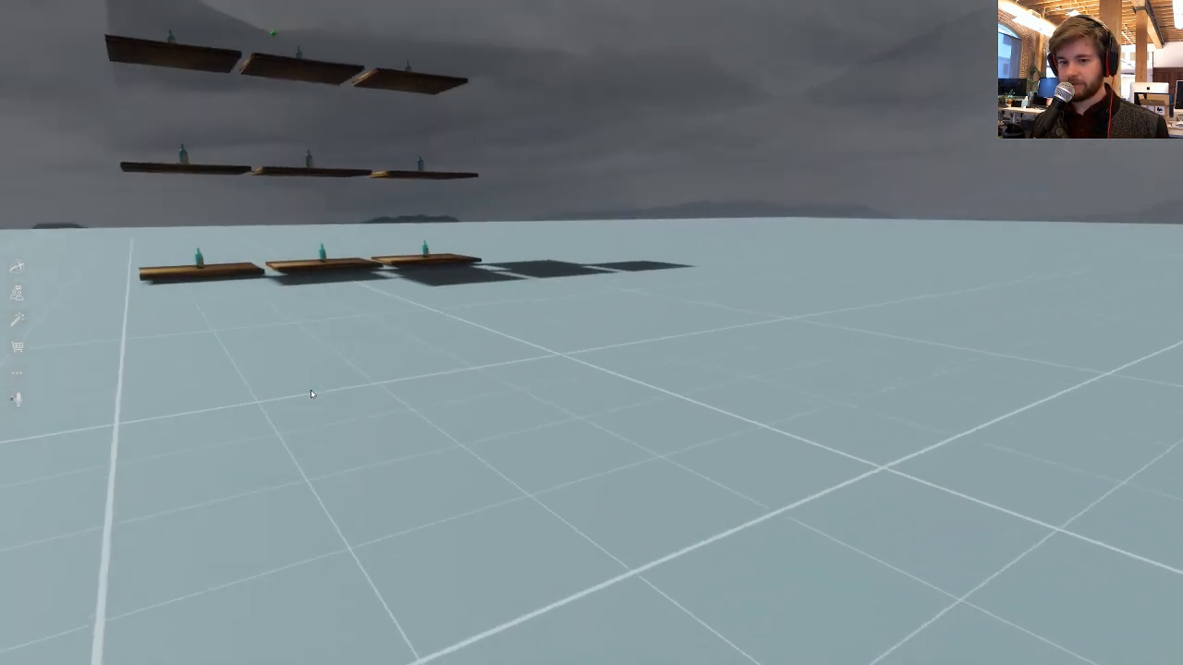
key("s")
right_click_drag(868, 373, 776, 369)
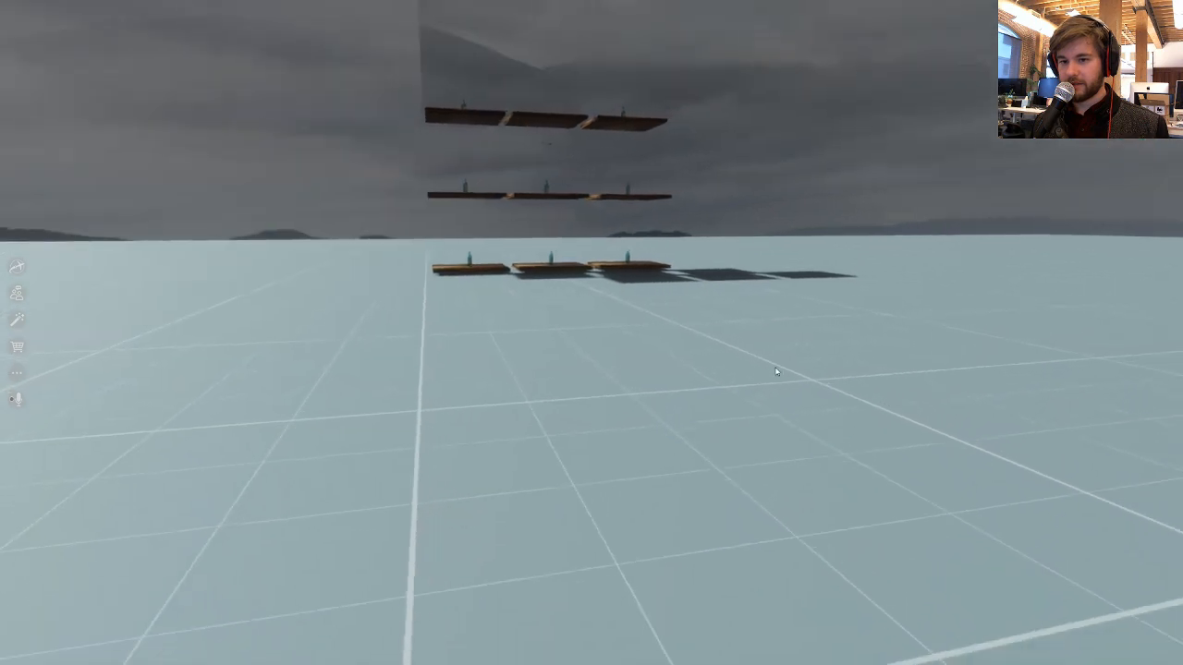
key("d")
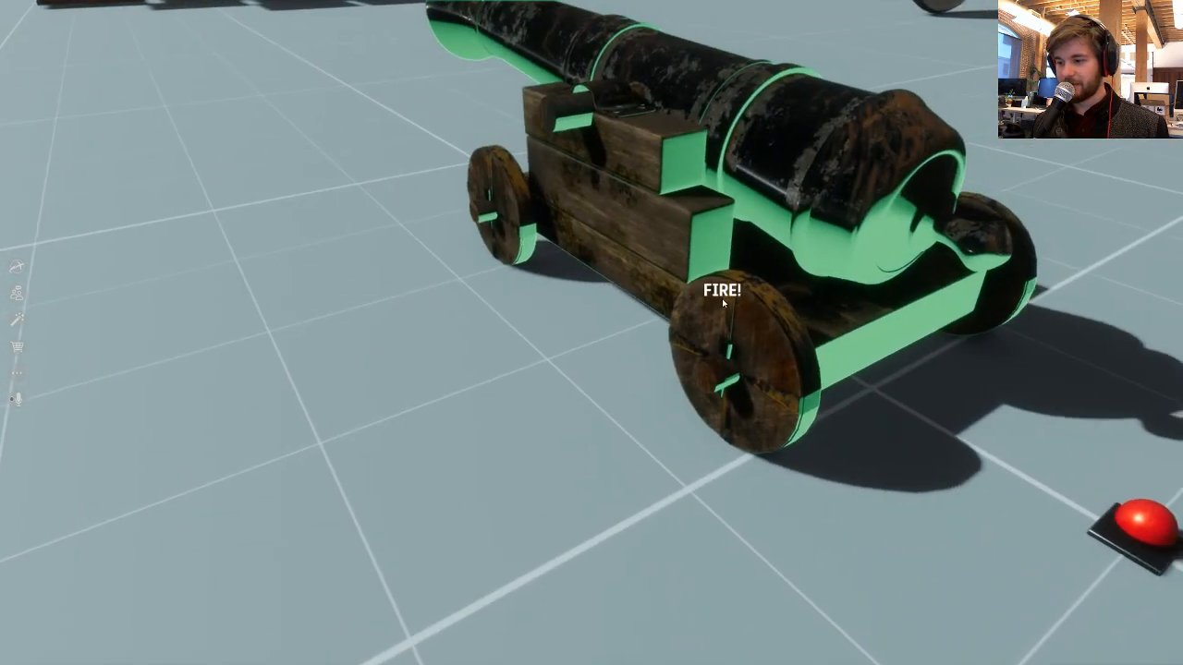
- Keep firing the cannon at the bottle shelves while standing beside its rear end
key("s")
key("s")
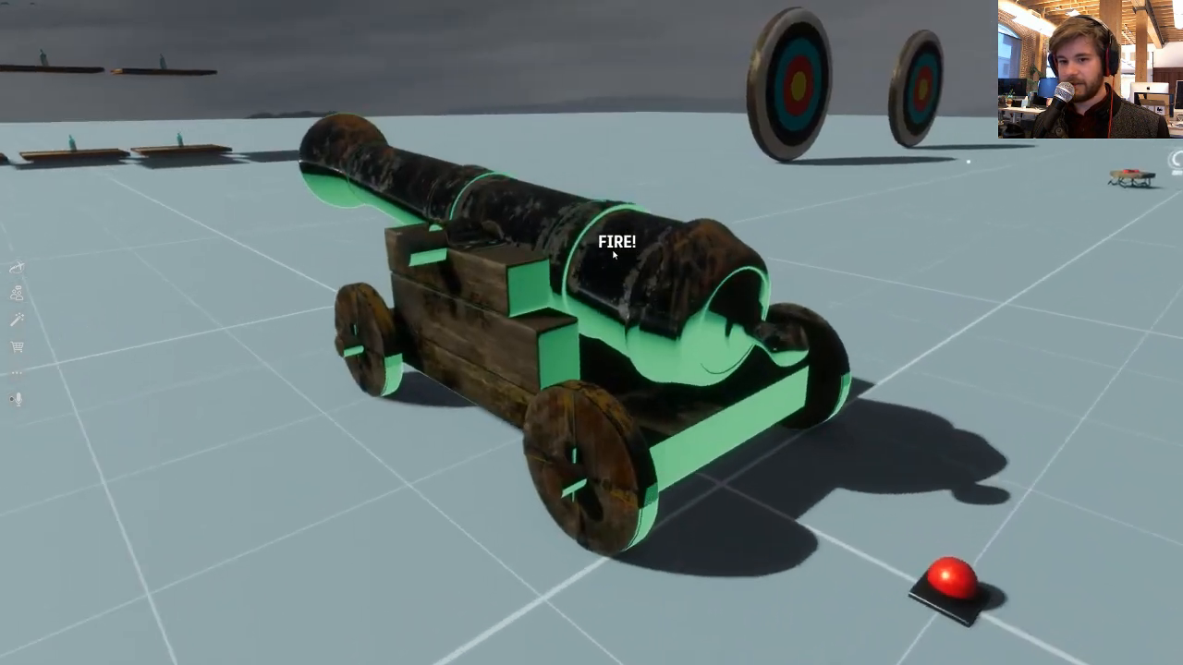
key("w")
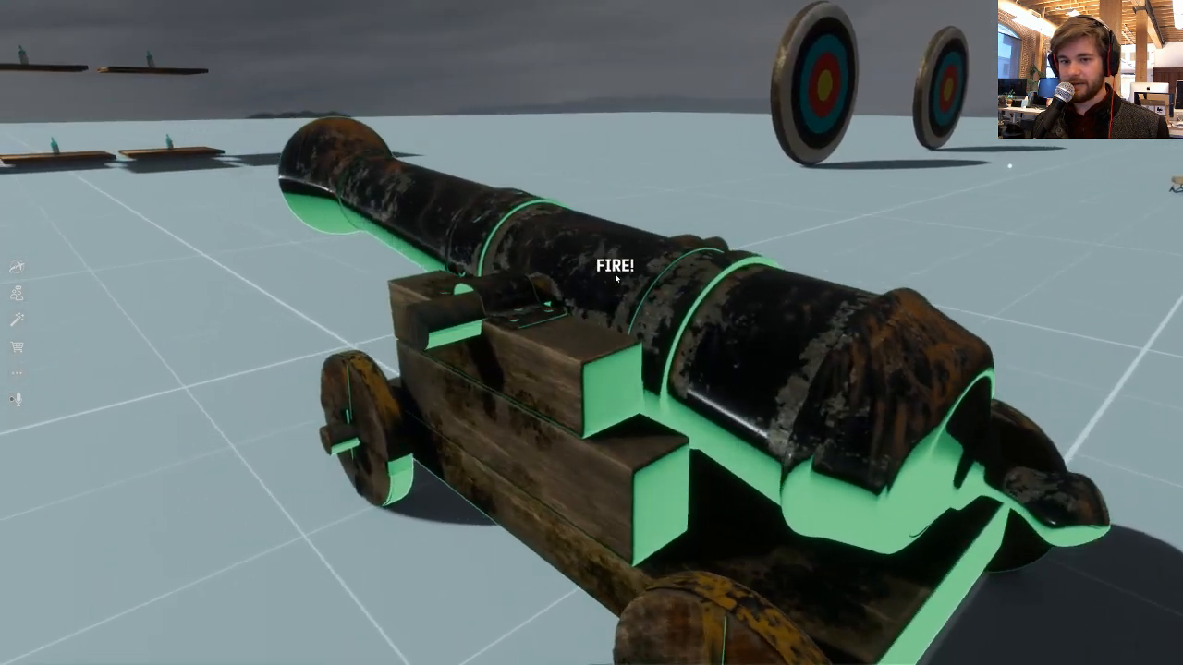
right_click_drag(615, 275, 708, 318)
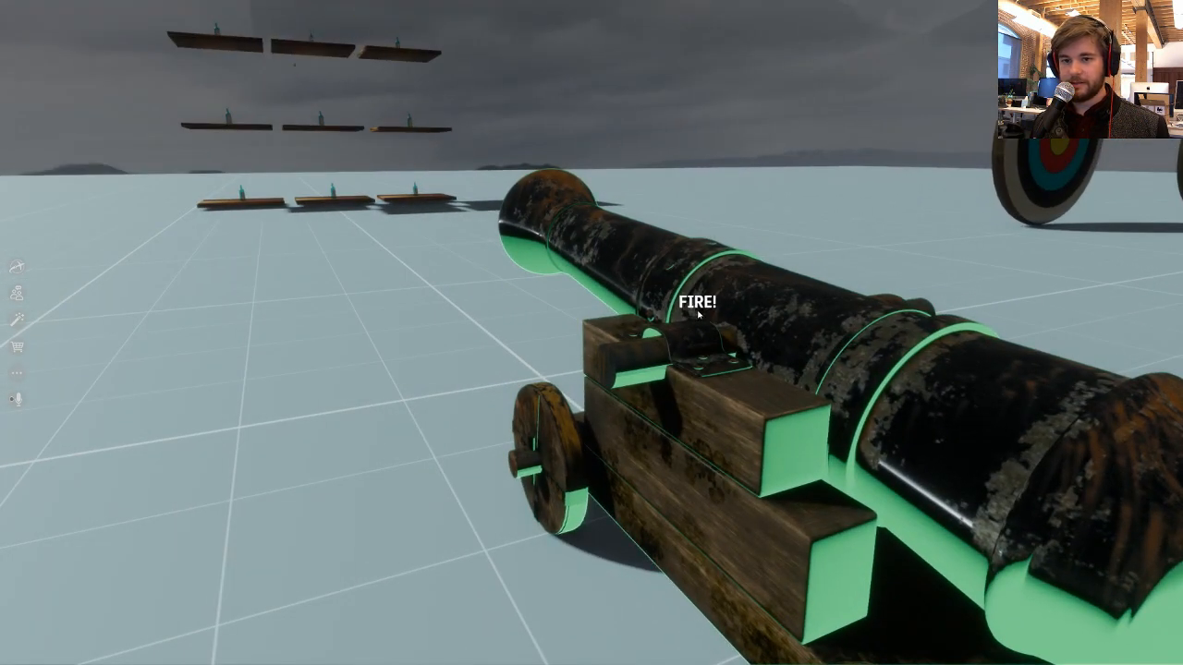
key("a")
key("w")
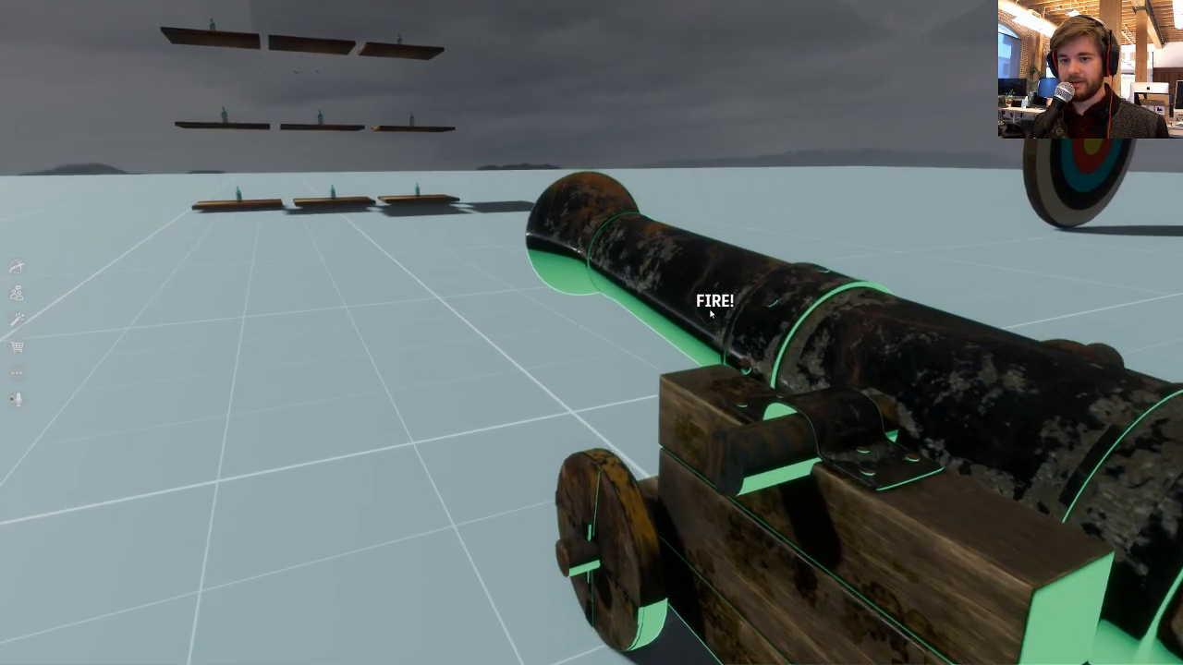
key("s")
key("s")
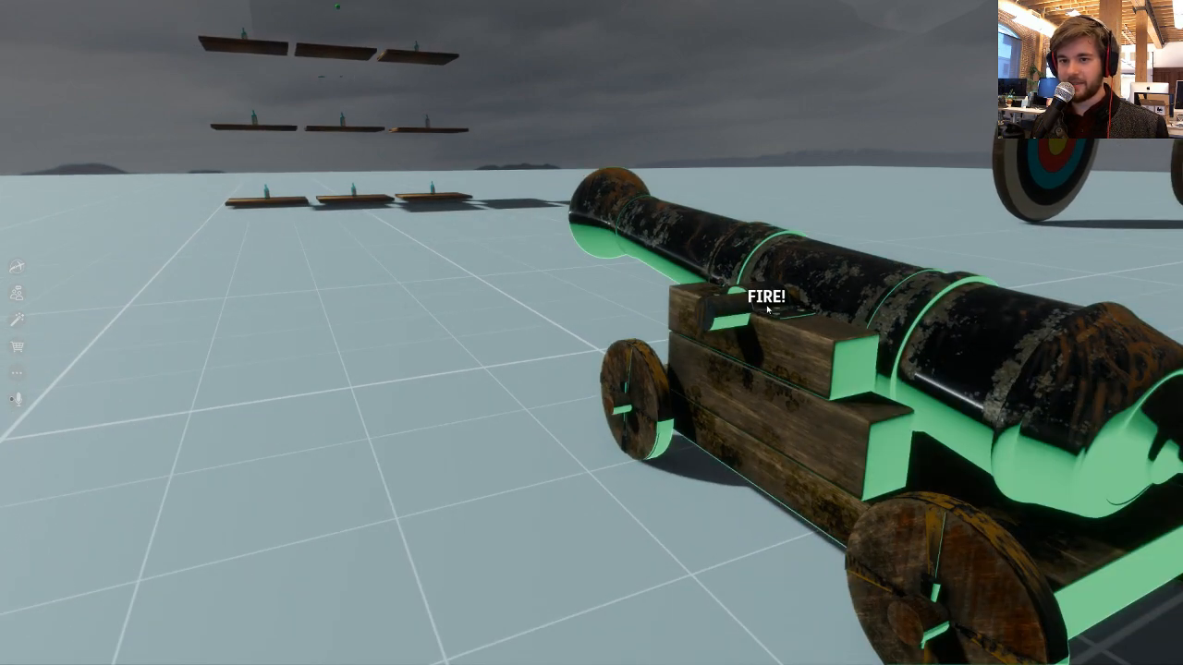
- Walk around the cannon to its other side, facing the bottle shelves
key("s")
key("d")
right_click_drag(694, 305, 611, 301)
key("w")
key("d")
right_click_drag(873, 306, 603, 273)
key("s")
key("d")
key("w")
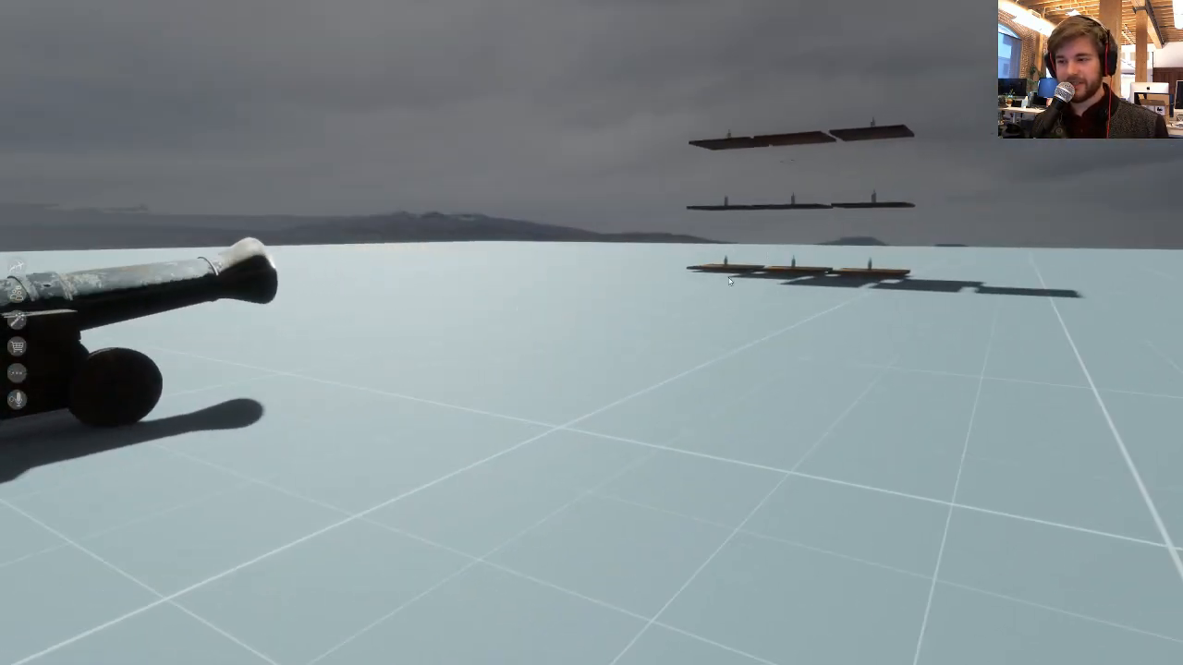
- Walk to the green cannonball on the floor and view it with the avatar in third person
right_click_drag(758, 278, 777, 325)
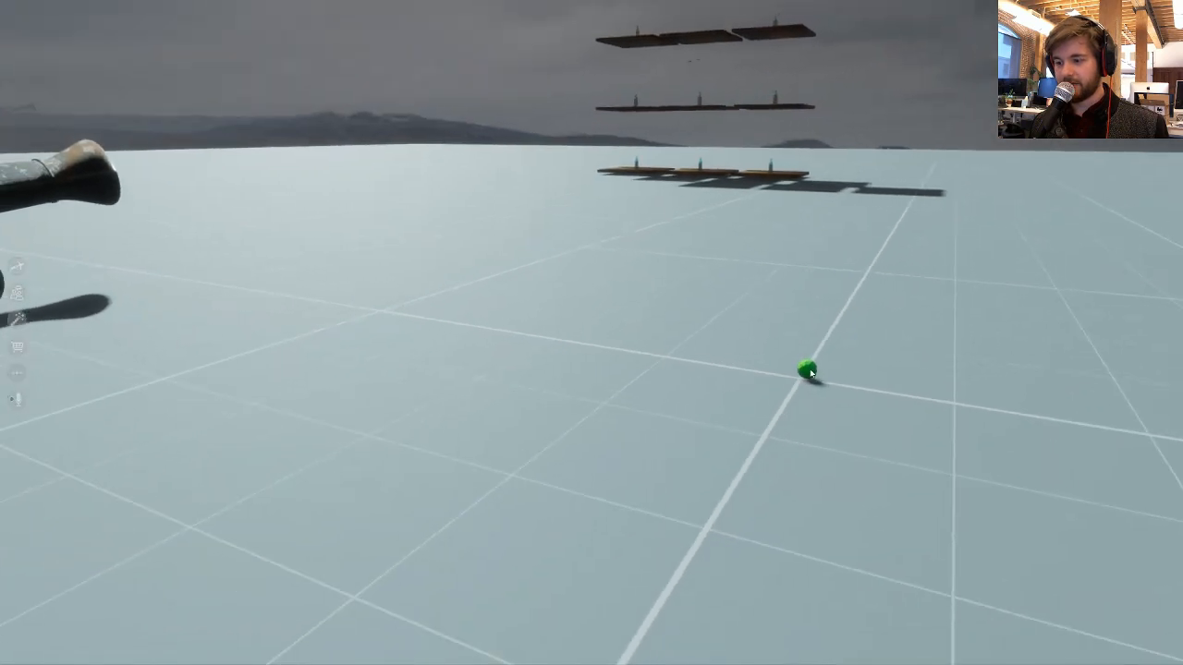
right_click_drag(787, 371, 801, 380)
key("w")
scroll(800, 380, "down", 3)
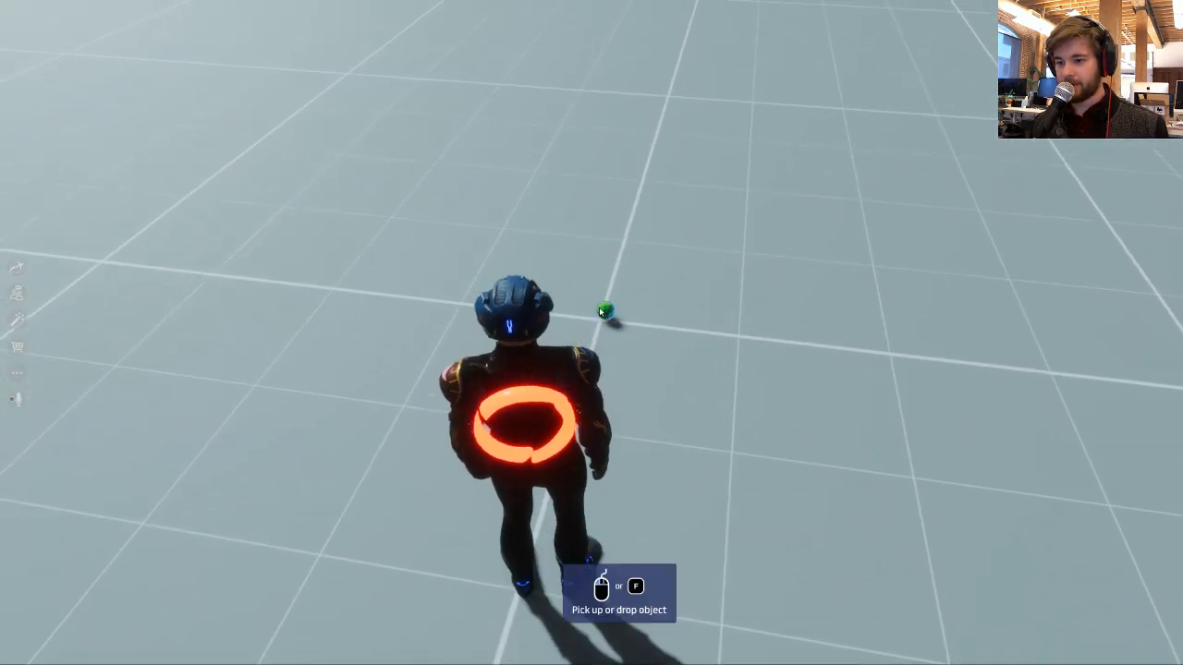
key("w")
- Walk to the small wooden table, pick up the red gun and back away in third-person view
right_click_drag(605, 312, 842, 308)
scroll(913, 282, "up", 5)
key("w")
key("w")
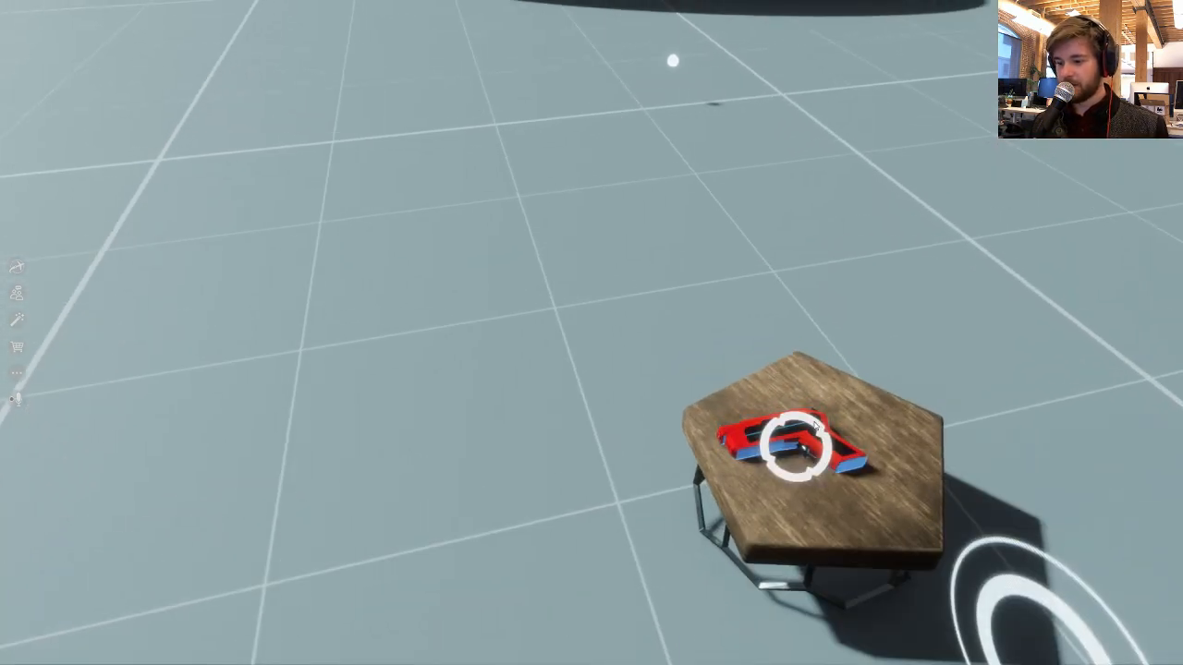
scroll(814, 423, "down", 5)
right_click_drag(815, 422, 765, 303)
key("s")
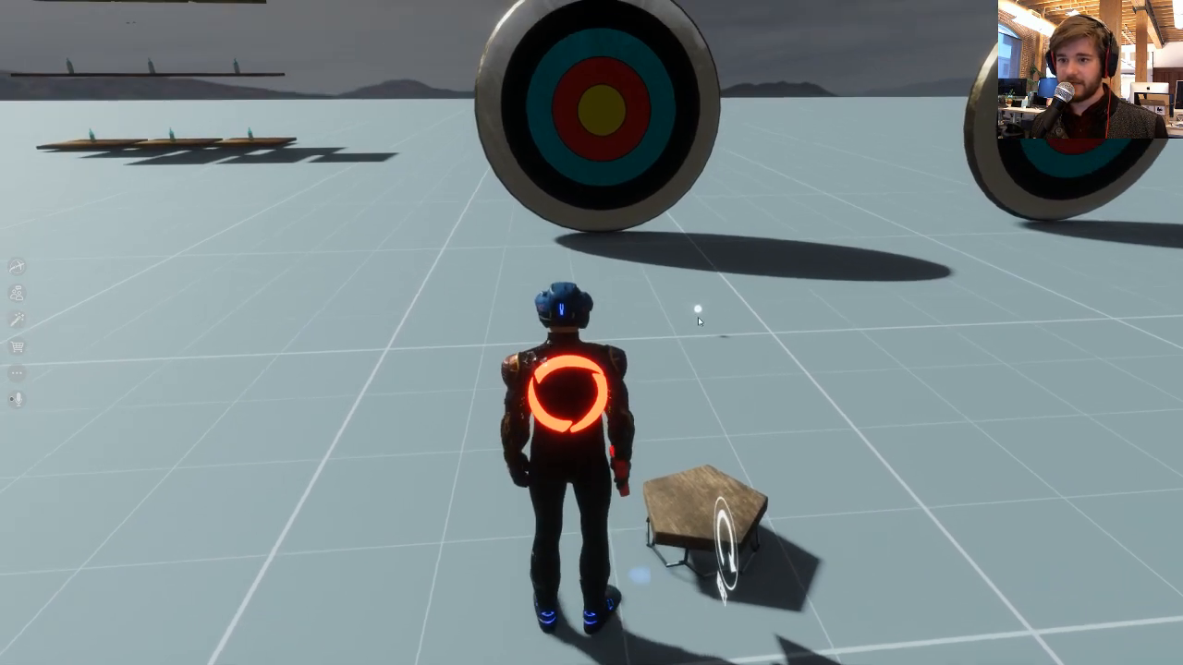
key("s")
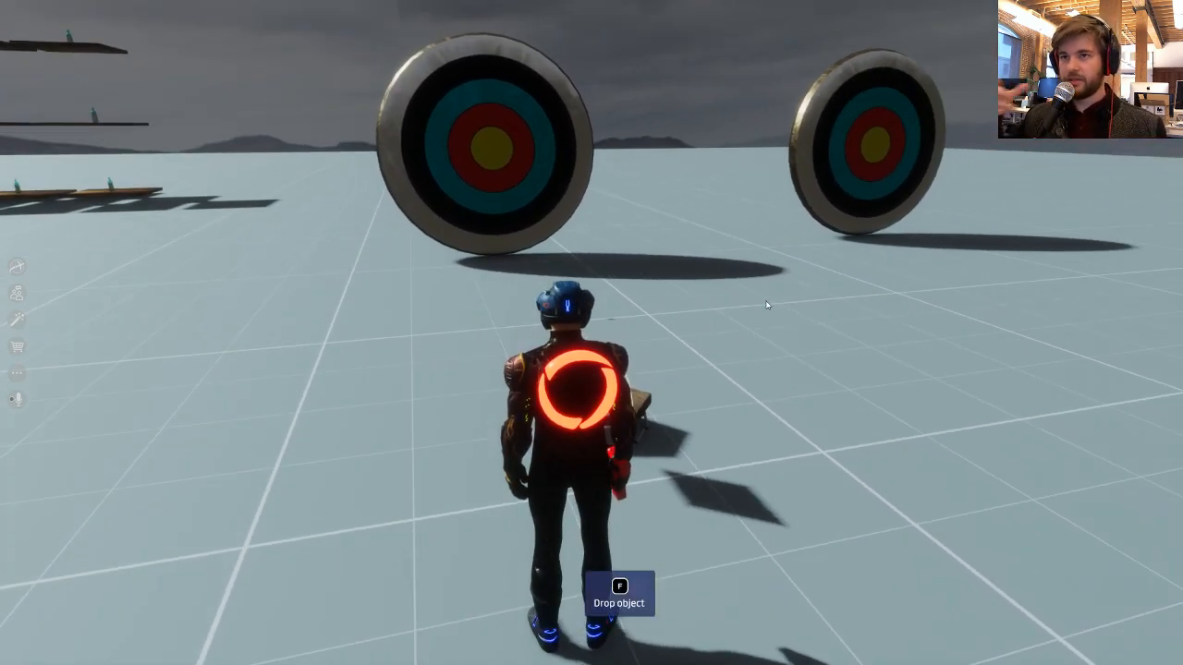
- Move around near the table with the gun in hand, facing the two round targets
key("d")
right_click_drag(766, 305, 693, 240)
key("a")
key("w")
key("a")
key("w")
key("s")
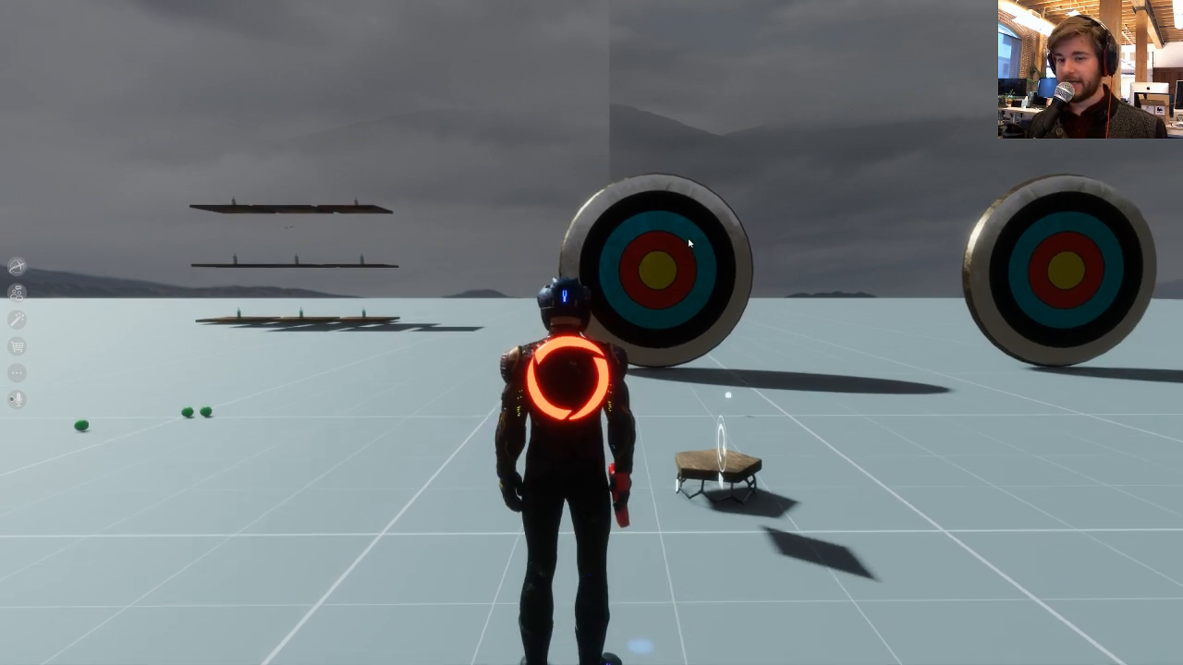
- Walk past the small table toward the nearer round target with the red gun in hand, and back away again
key("w")
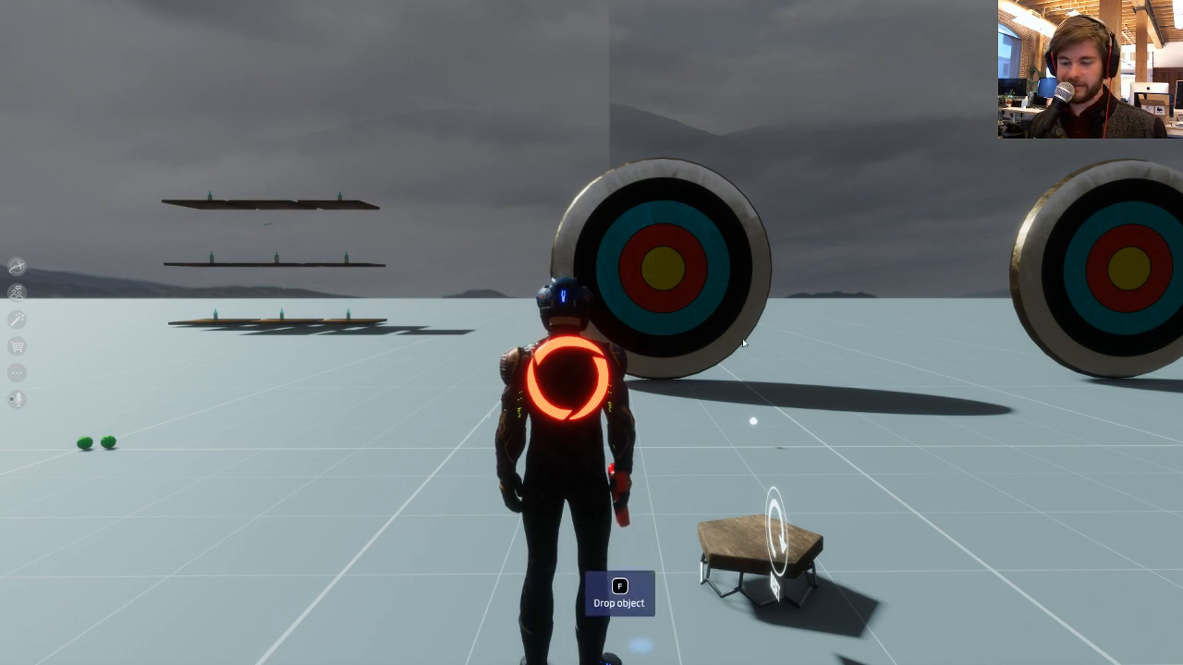
mouse_move(742, 341)
right_mouse_down()
mouse_move(764, 344)
mouse_move(743, 349)
right_mouse_up()
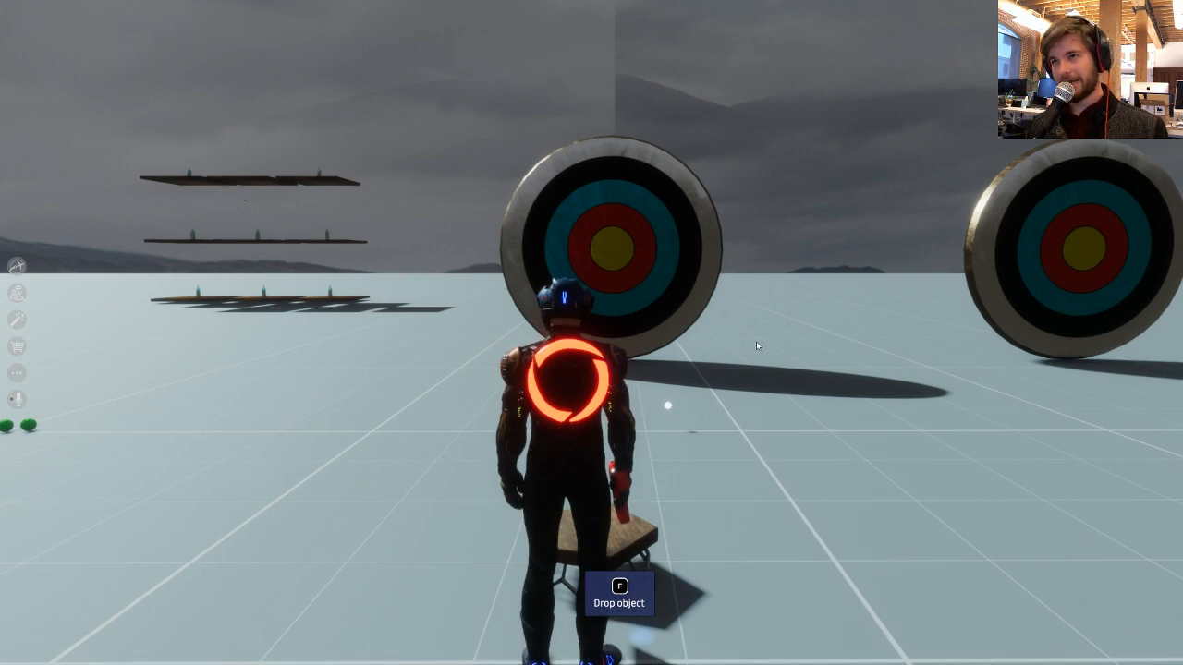
key("w")
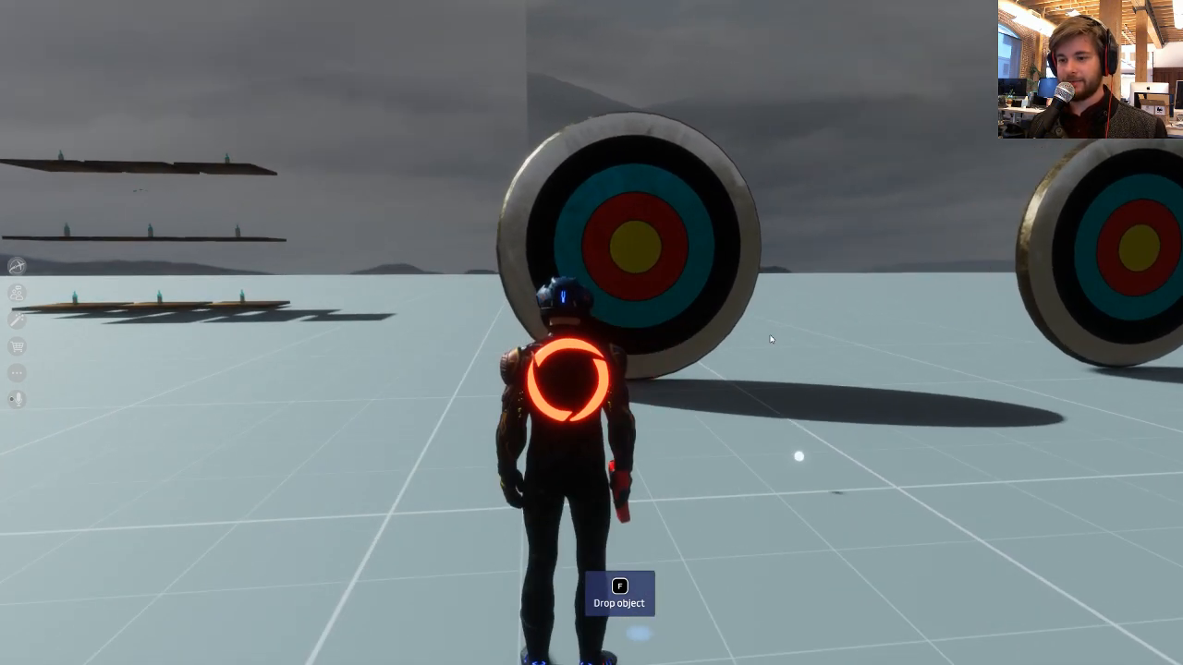
key("s")
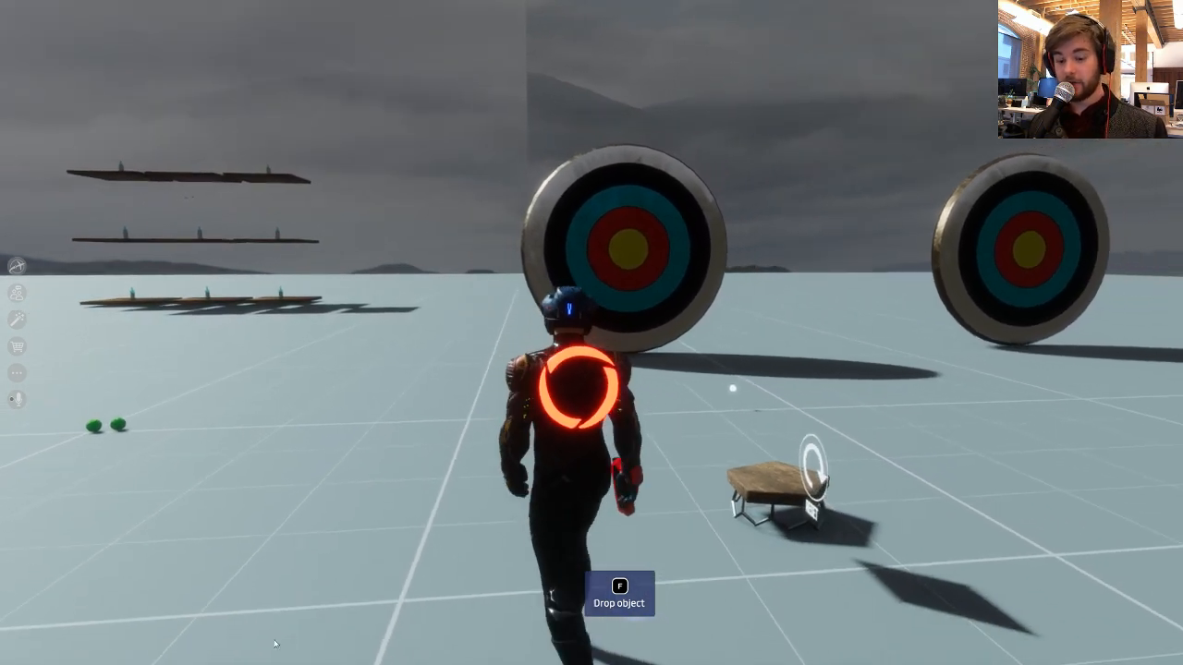
- Move around the small table with the red gun and stop just behind it, facing the nearer target
key("d")
right_click_drag(574, 364, 770, 198)
key("w")
key("w")
key("f")
key("d")
key("s")
key("w")
key("w")
key("d")
key("a")
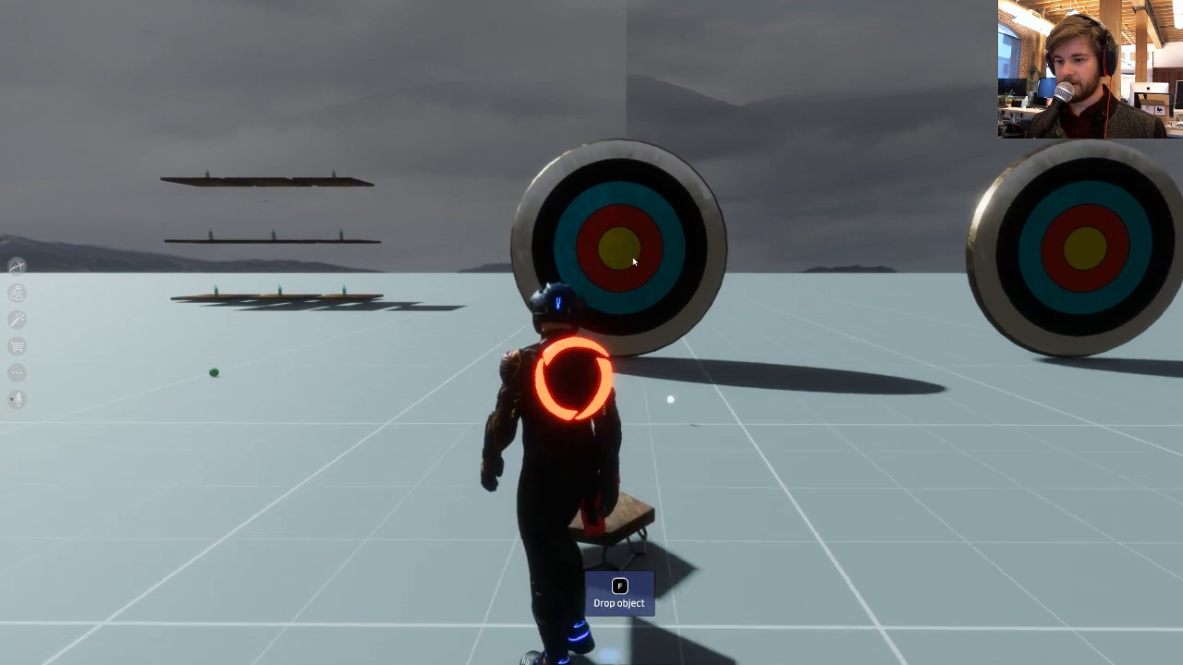
- Turn toward the green cannonballs and bottle shelves, and walk forward beside the small table
right_click_drag(633, 261, 660, 386)
key("w")
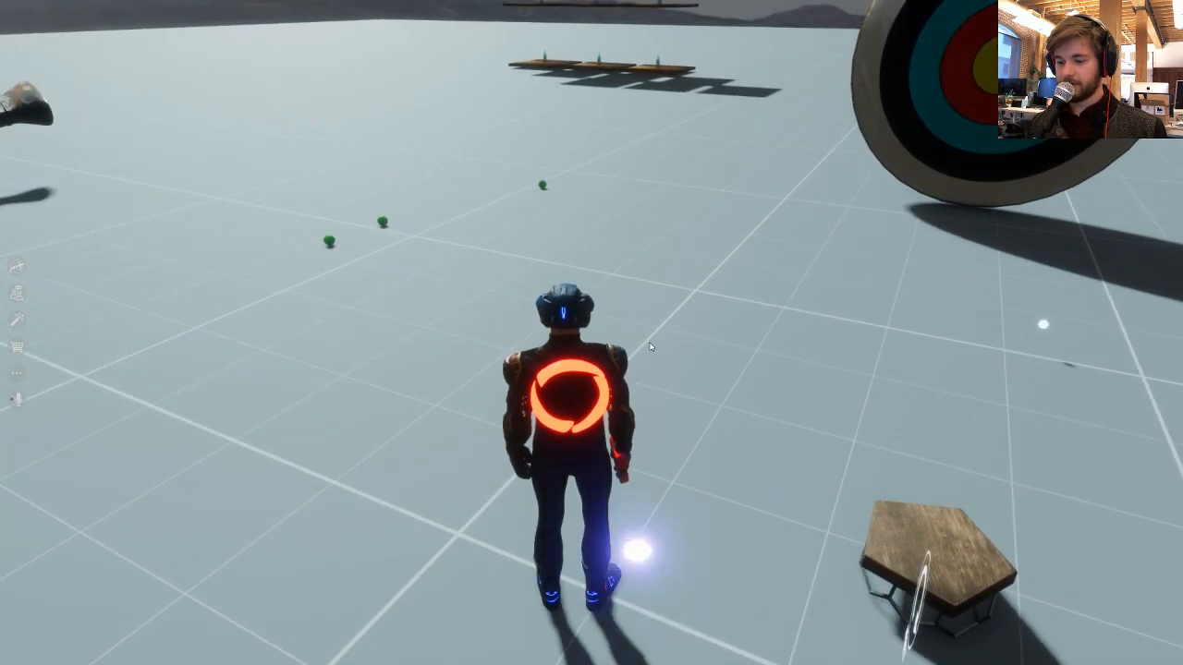
key("w")
right_click_drag(650, 346, 673, 327)
key("s")
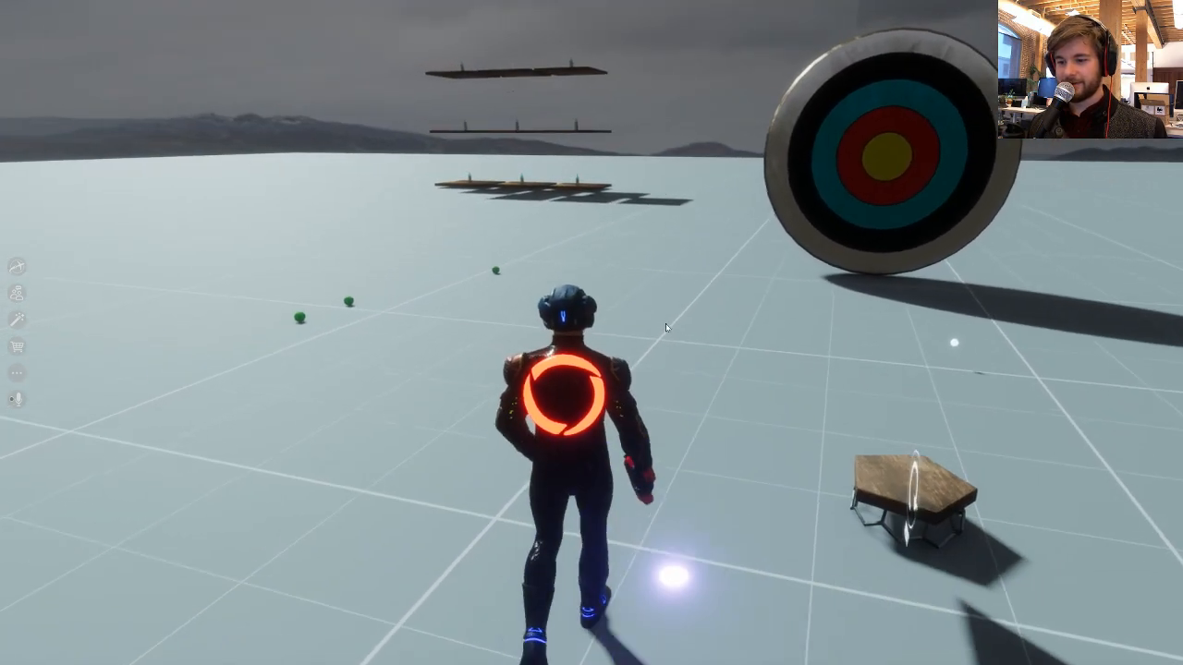
key("w")
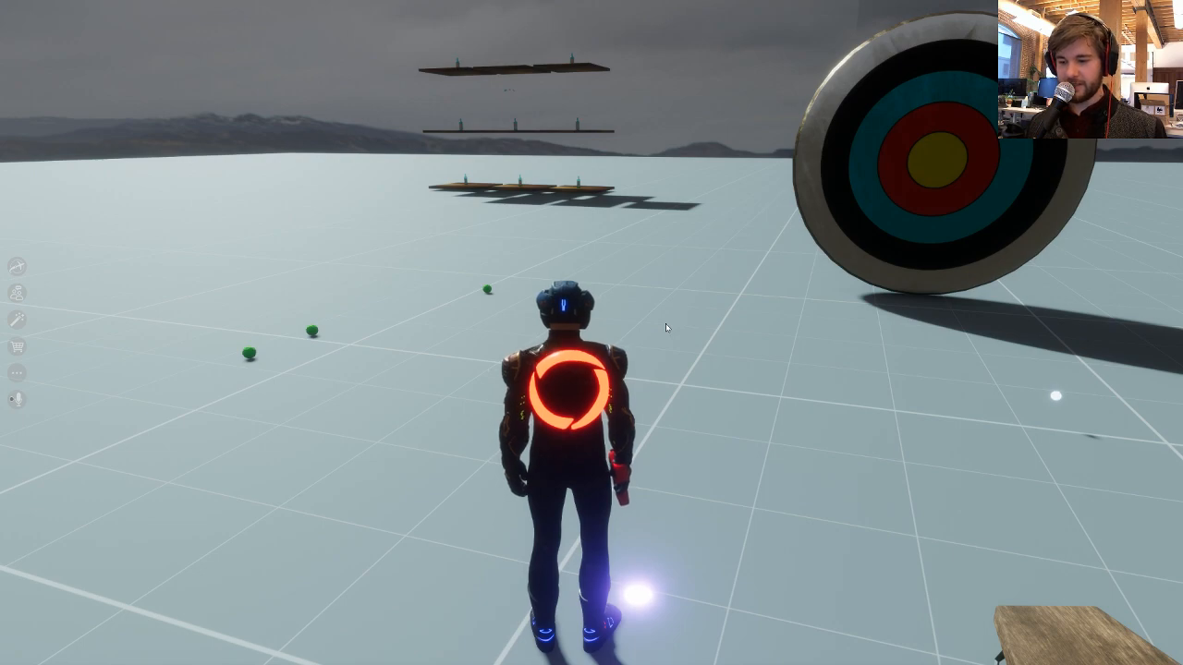
- Turn back to face both round targets and approach the small table from behind, ending a few paces short of it
key("s")
right_click_drag(660, 331, 751, 287)
key("d")
key("w")
key("s")
key("a")
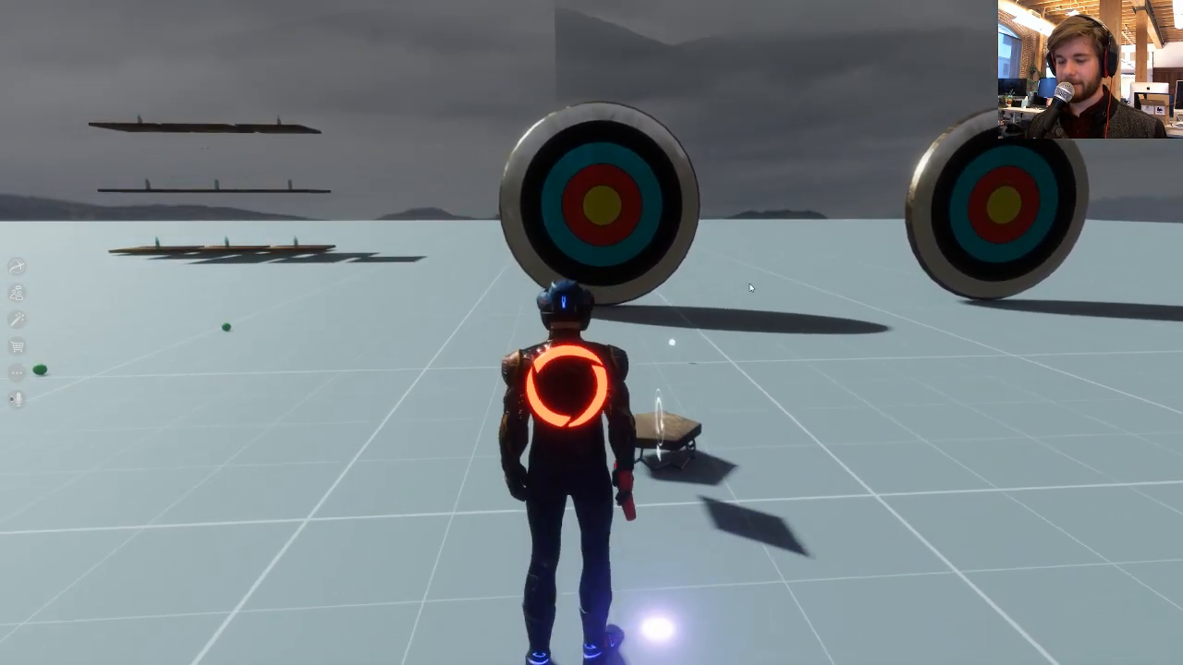
key("w")
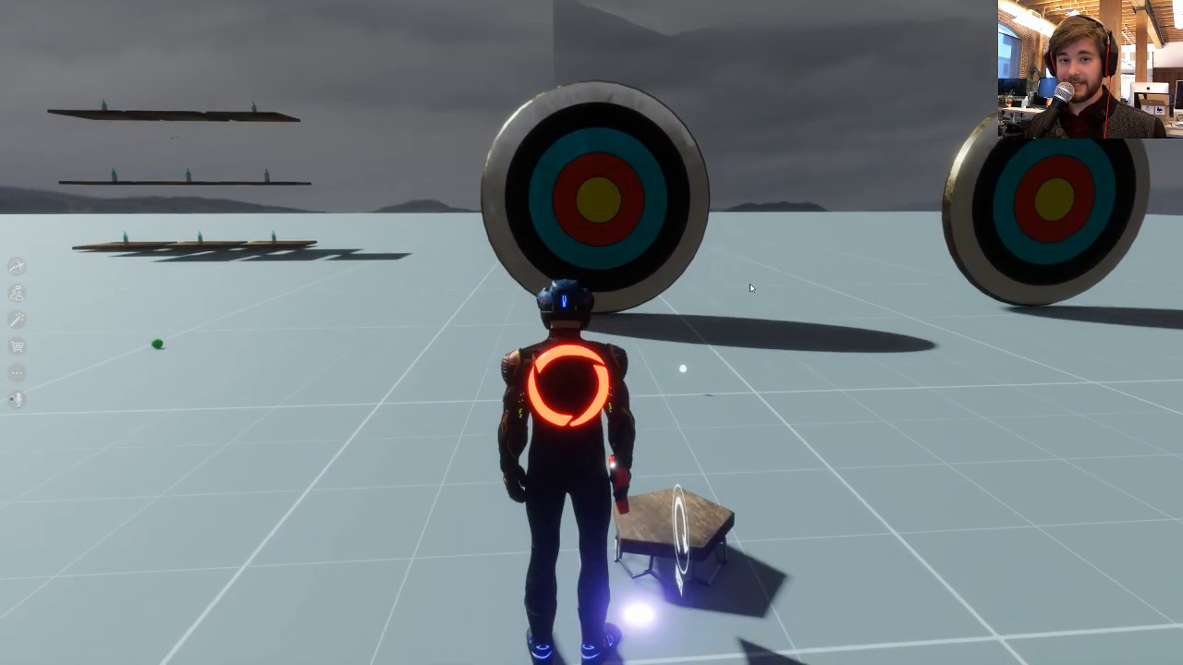
key("w")
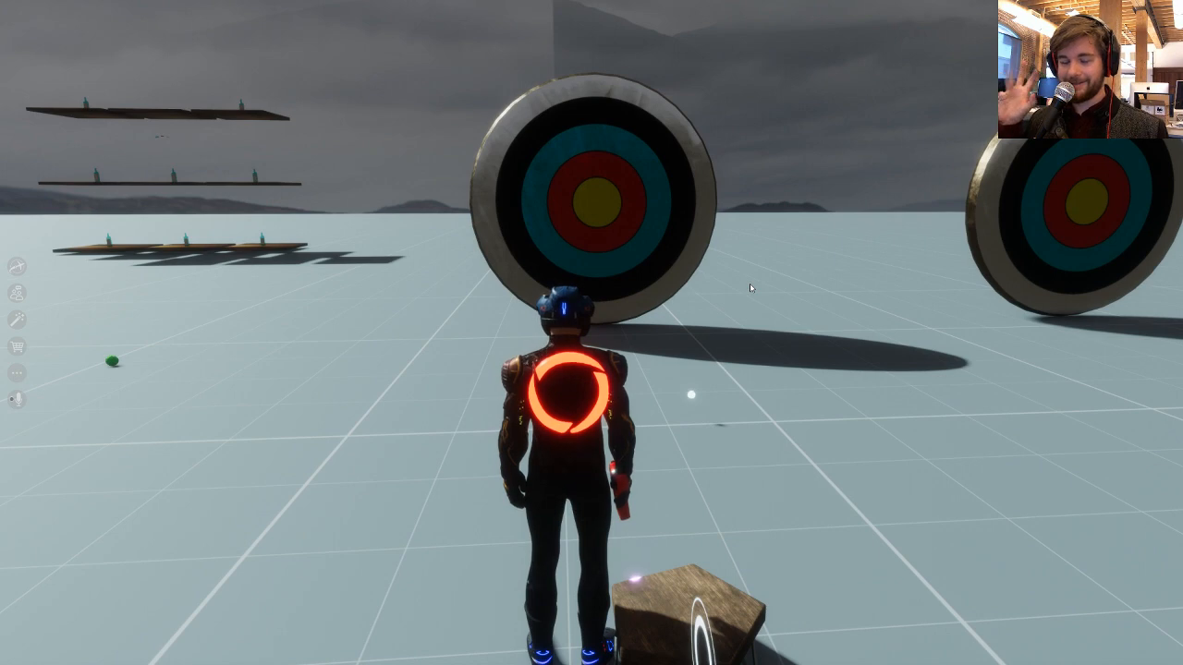
key("s")
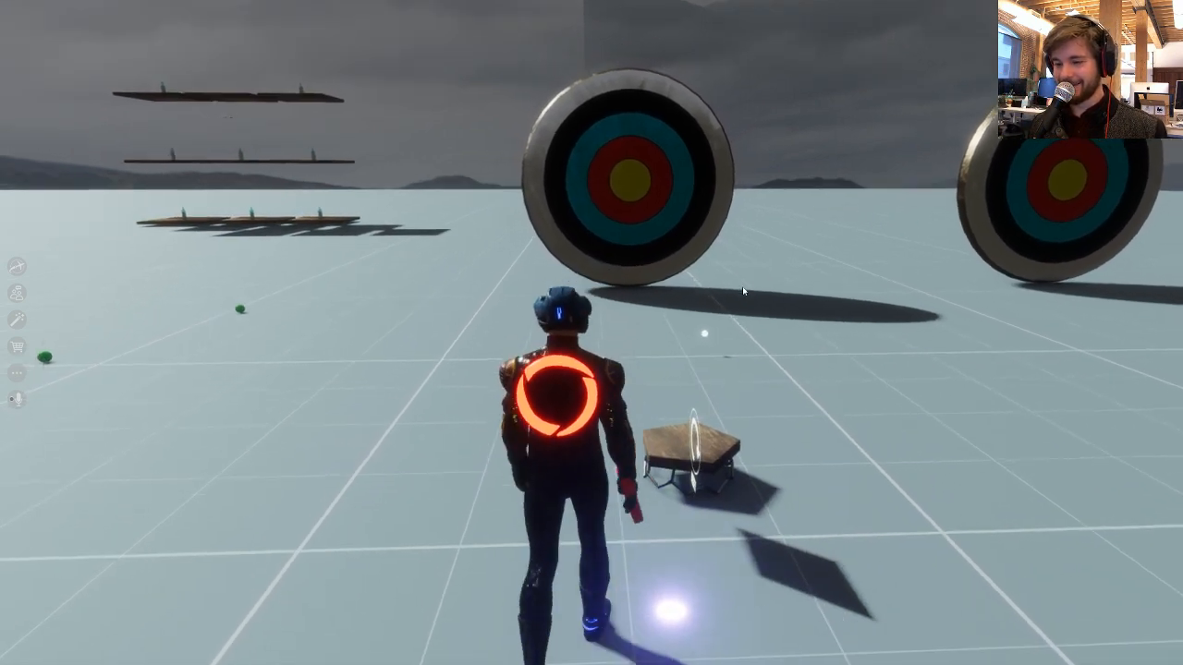
key("w")
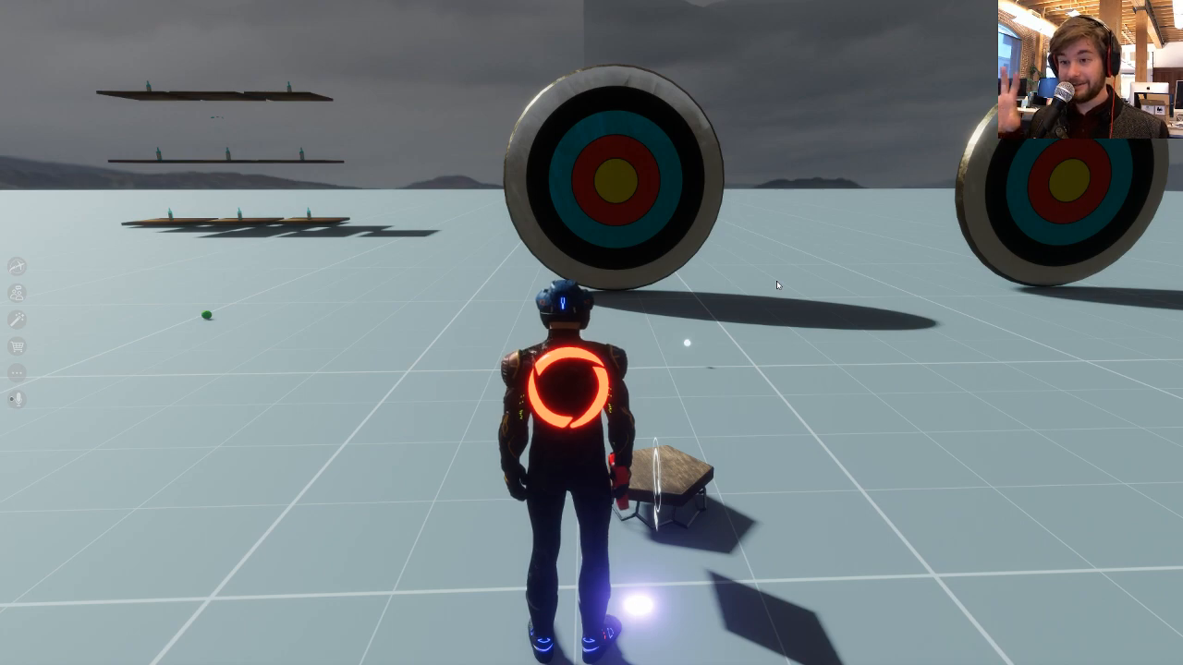
- Line up beside the small table and shoot the nearer round target with the red gun
key("w")
right_click_drag(774, 282, 736, 267)
key("a")
key("d")
key("w")
key("s")
key("a")
key("w")
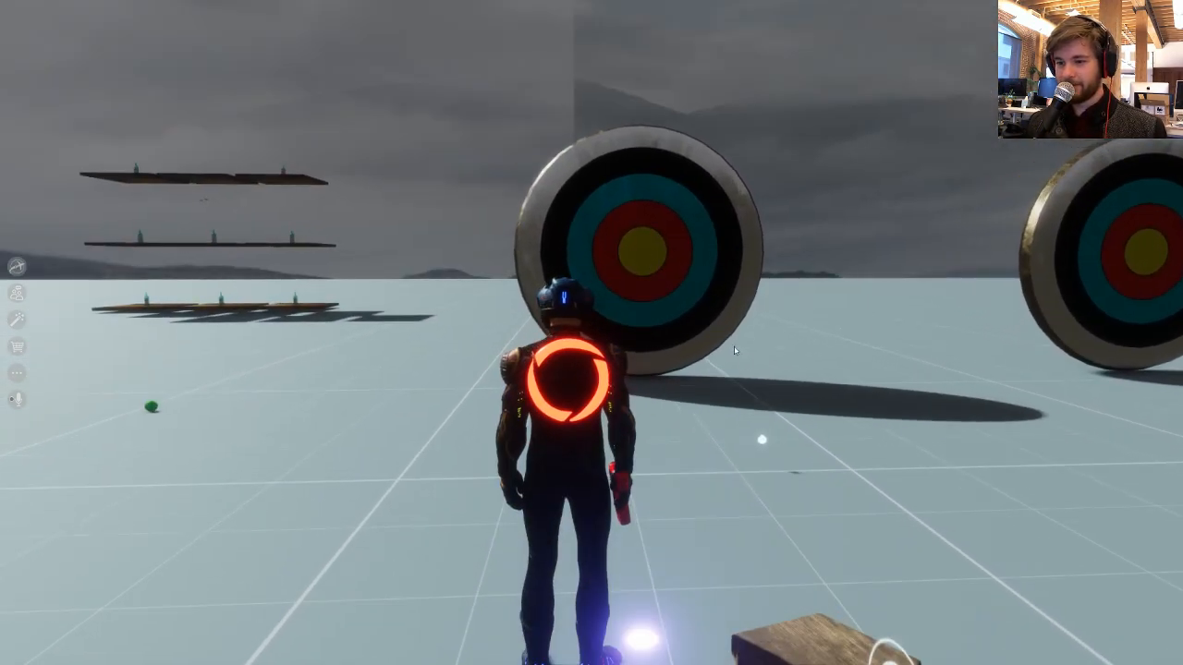
key("w")
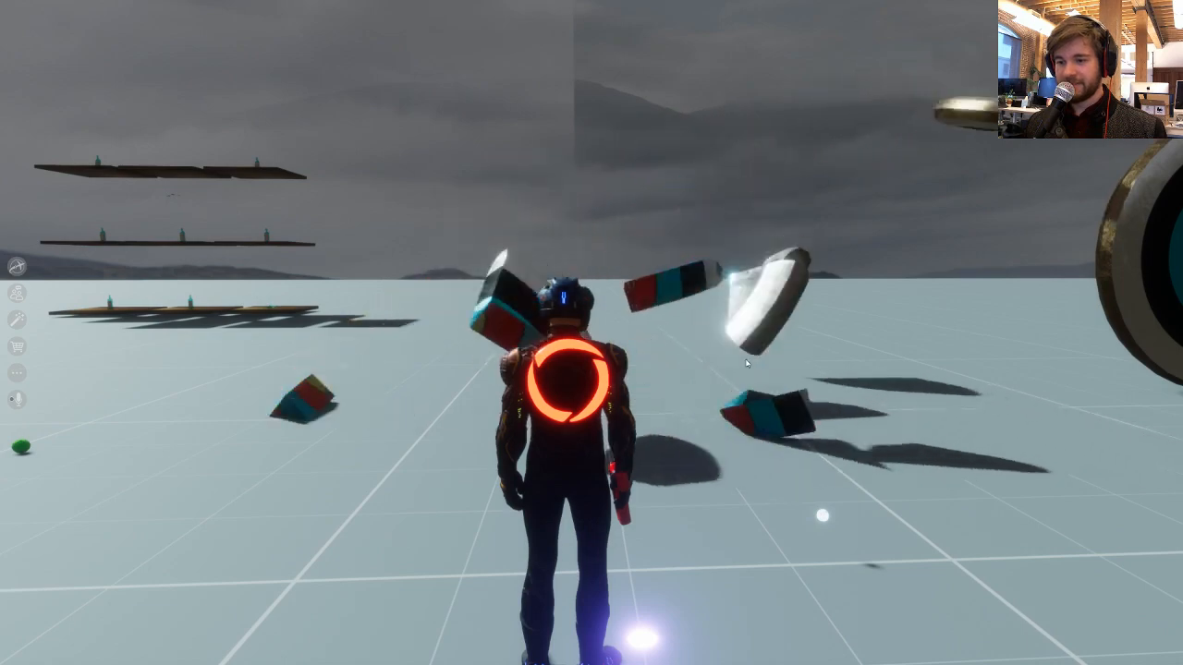
- Run over to the second round target and shoot it with the red gun
key("a")
mouse_move(625, 283)
right_mouse_down()
mouse_move(857, 310)
mouse_move(714, 300)
mouse_move(647, 275)
right_mouse_up()
key("w")
key("d")
key("d")
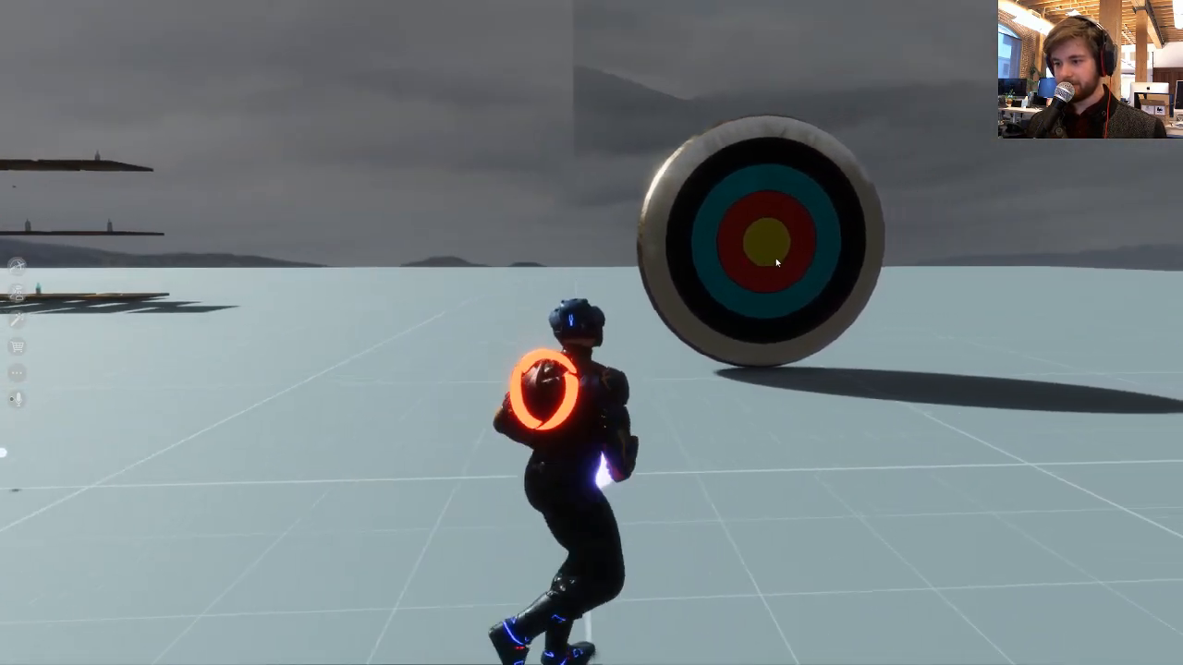
right_click_drag(442, 259, 274, 264)
key("d")
right_click_drag(842, 240, 910, 222)
key("w")
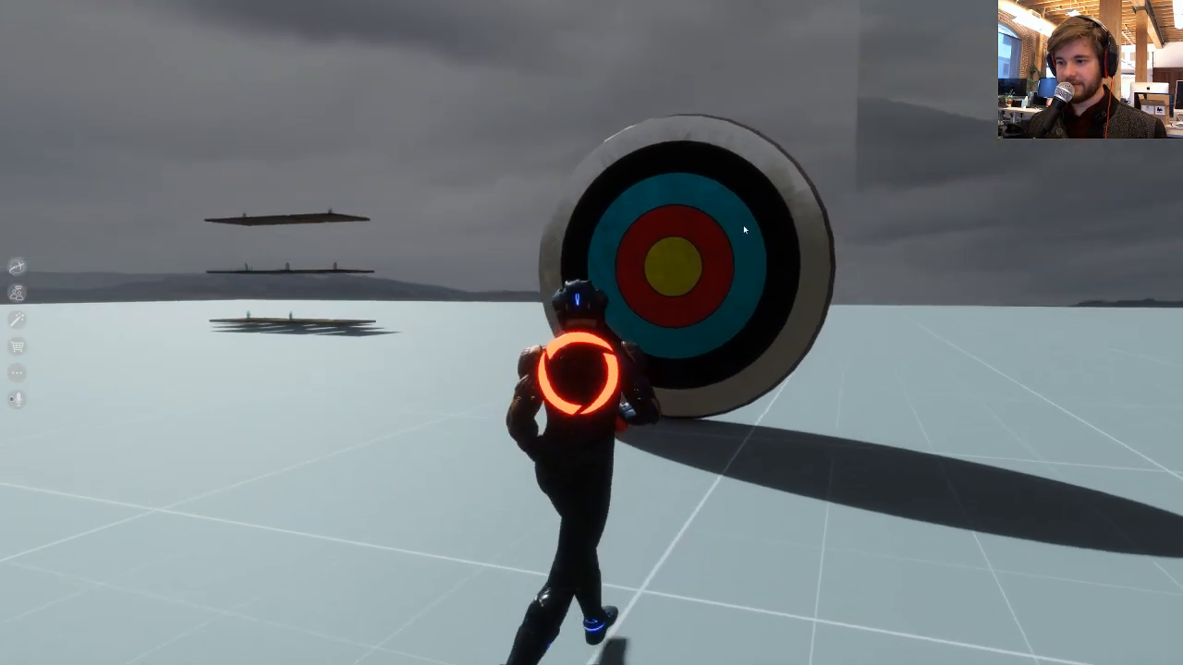
left_click(661, 344)
key("w")
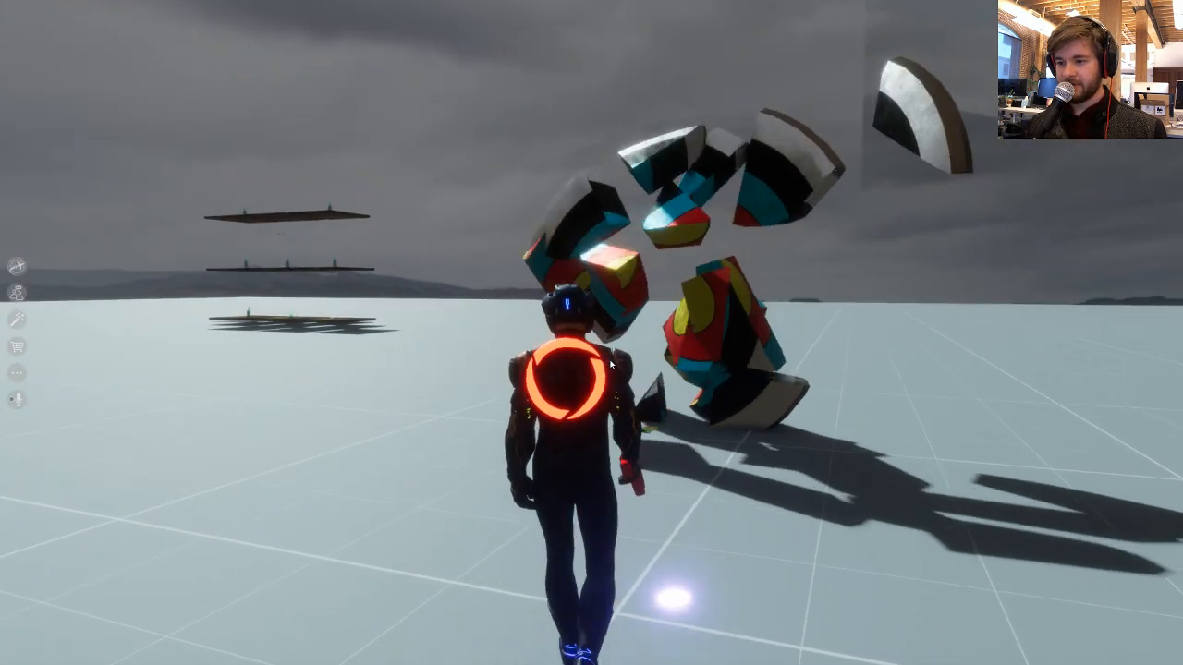
- Return to the open floor behind the small table, facing the bottle shelves and the spot where the targets stood
right_click_drag(660, 344, 726, 368)
key("a")
key("w")
key("a")
key("s")
key("w")
key("s")
key("d")
key("s")
key("a")
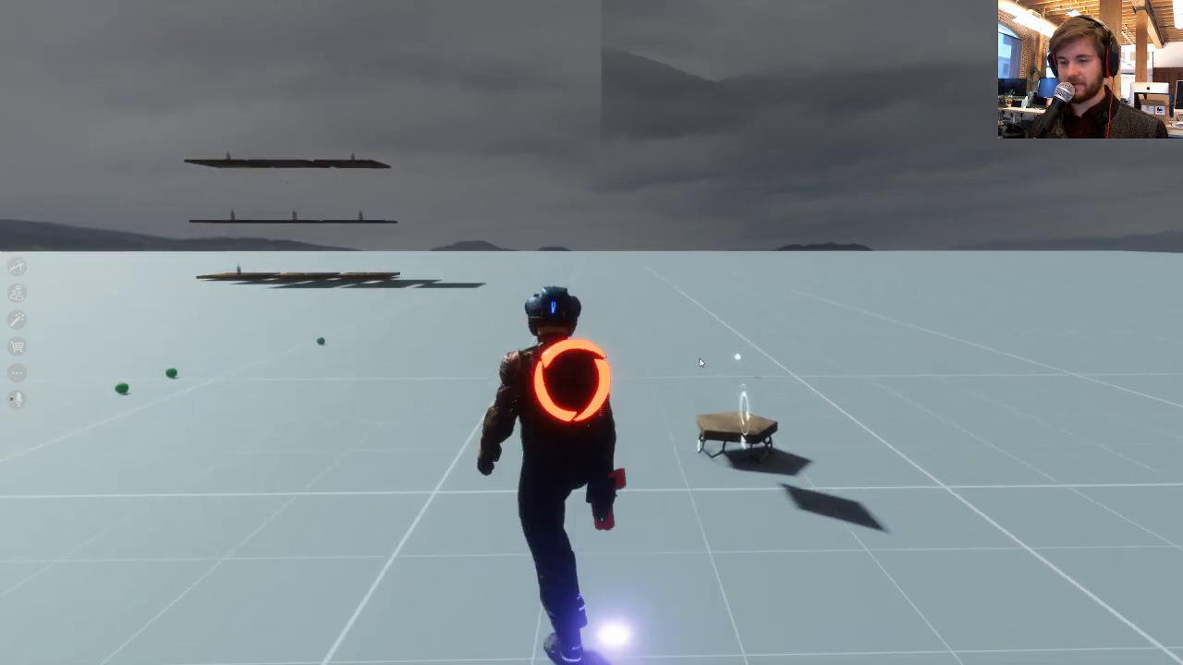
key("w")
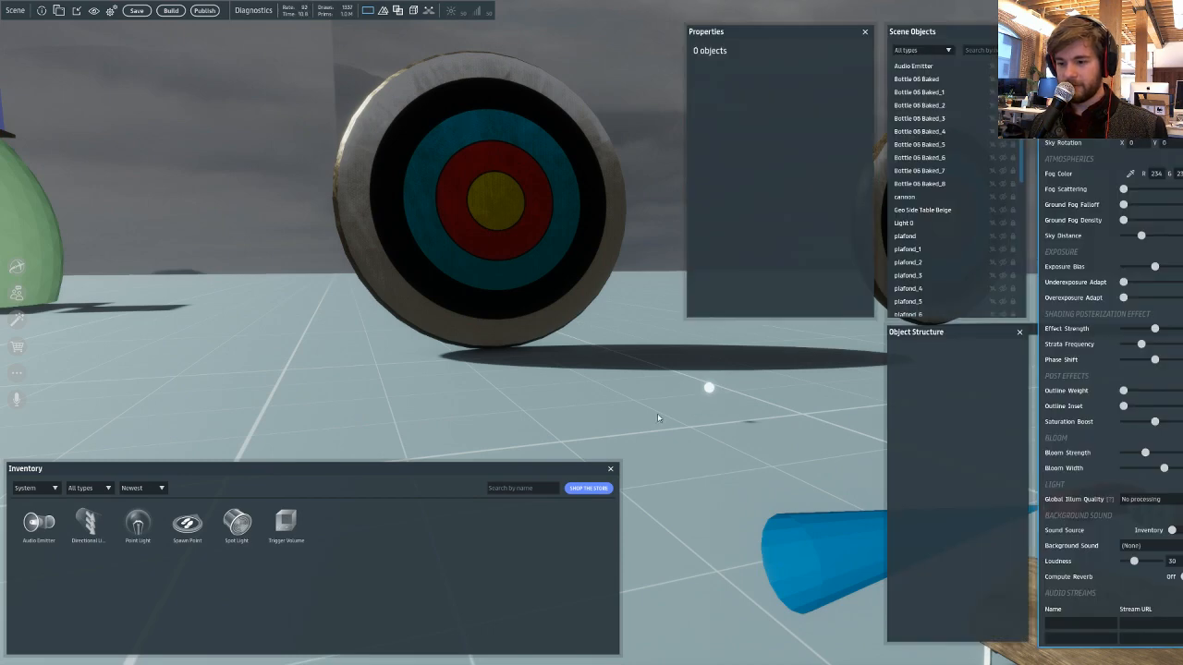
- Examine the red gun, its table and the reset button from closer up in the scene editor
key("s")
right_click_drag(658, 418, 683, 416)
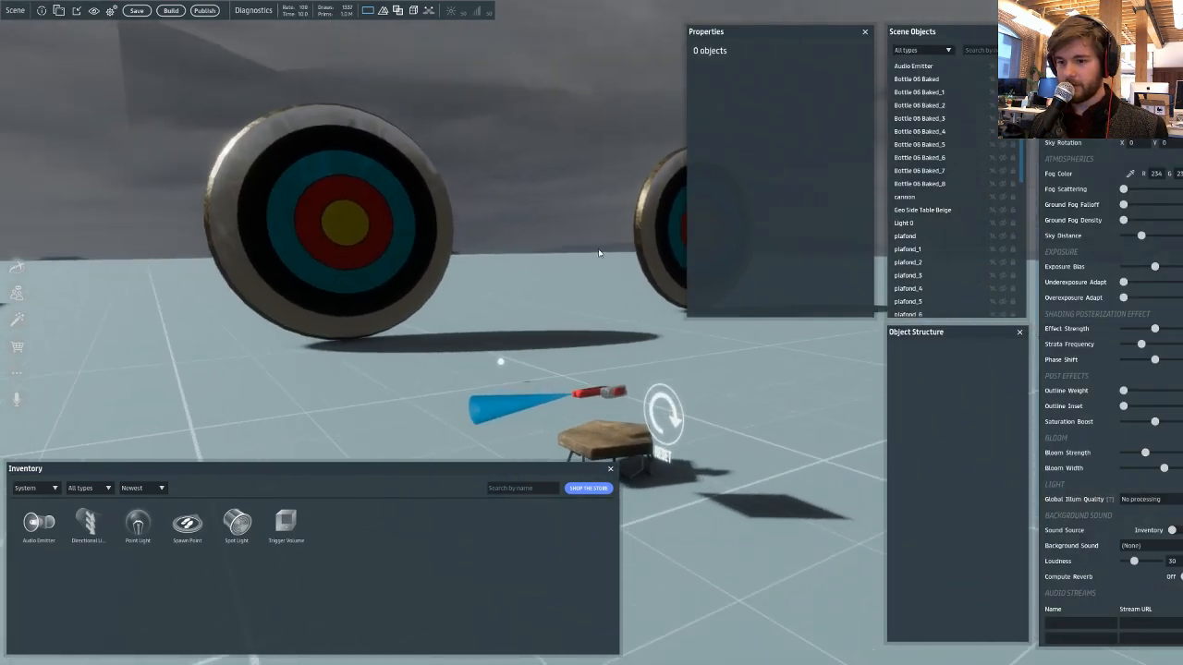
key("w")
right_click_drag(599, 254, 499, 324)
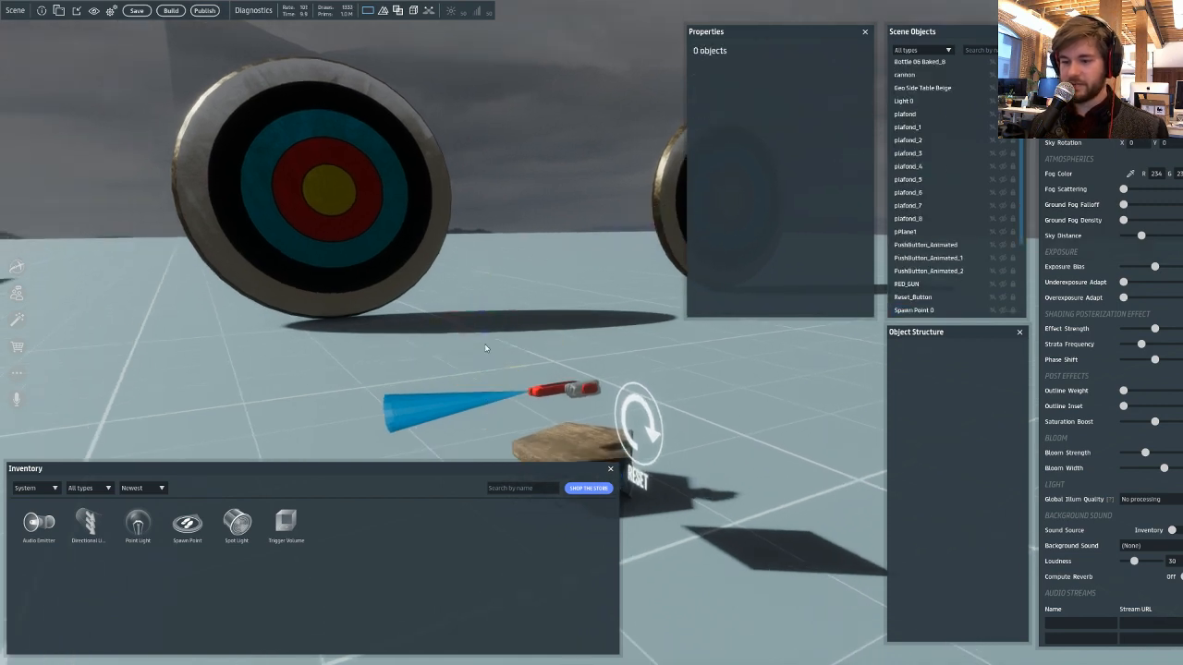
mouse_move(499, 335)
right_mouse_down()
mouse_move(523, 330)
mouse_move(506, 357)
right_mouse_up()
key("w")
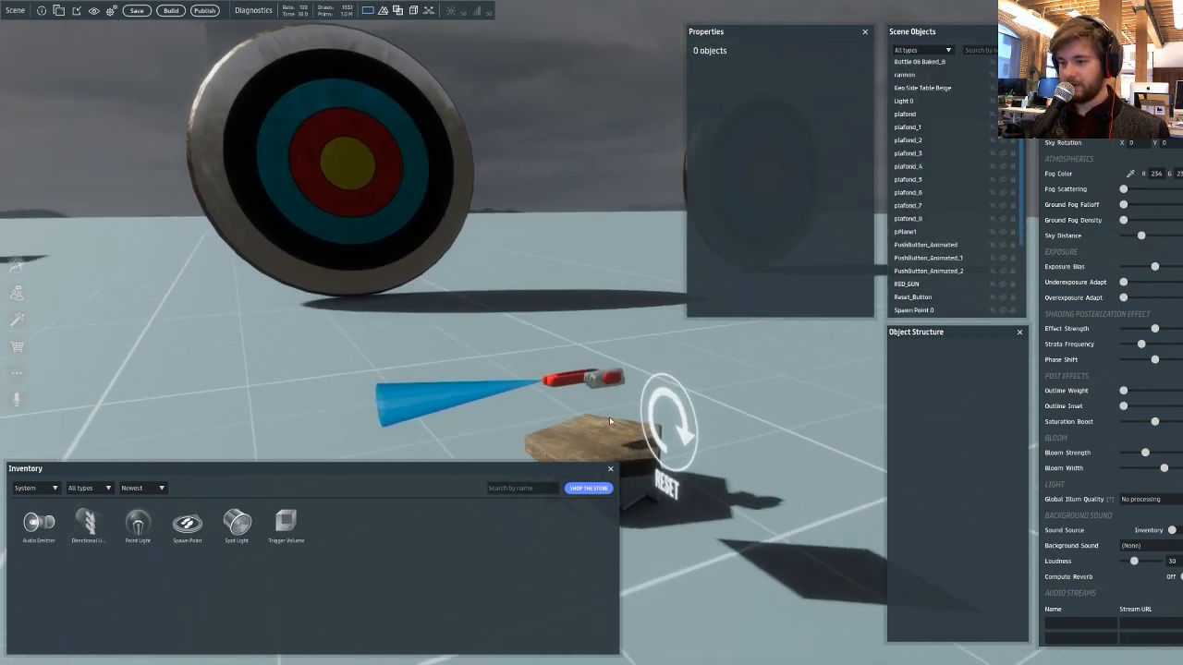
mouse_move(551, 303)
right_mouse_down()
mouse_move(521, 280)
mouse_move(550, 304)
mouse_move(545, 313)
right_mouse_up()
key("w")
key("s")
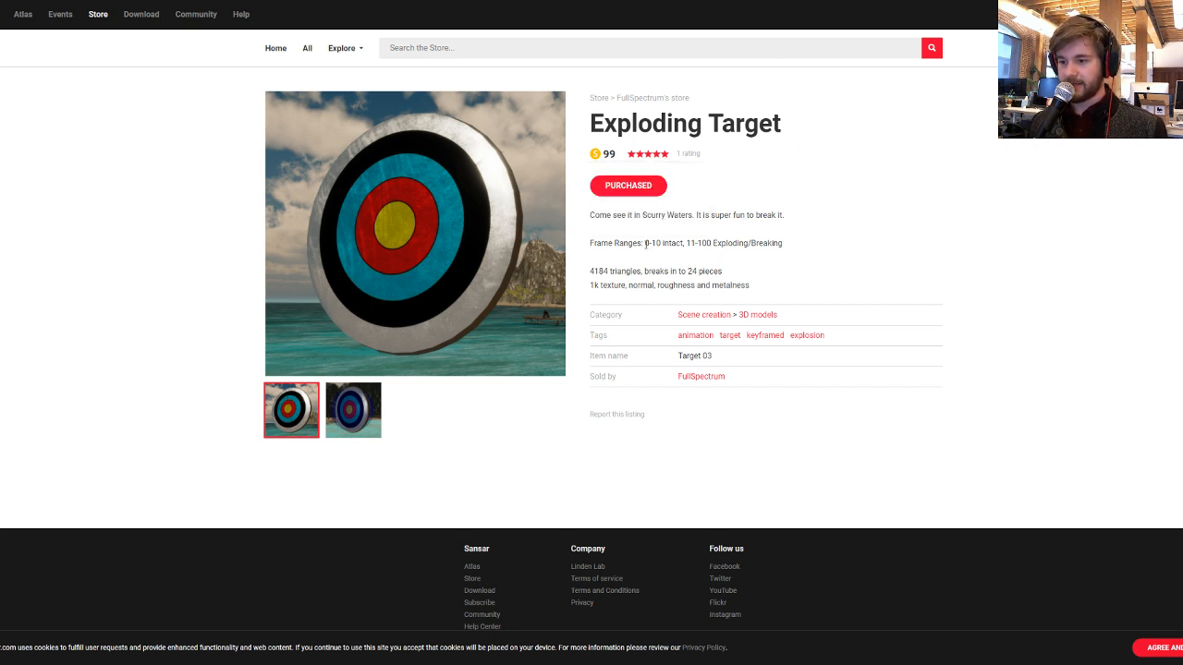
- Examine the frame ranges in the Exploding Target listing's description in the Sansar Store
left_click_drag(639, 243, 878, 260)
left_click(829, 274)
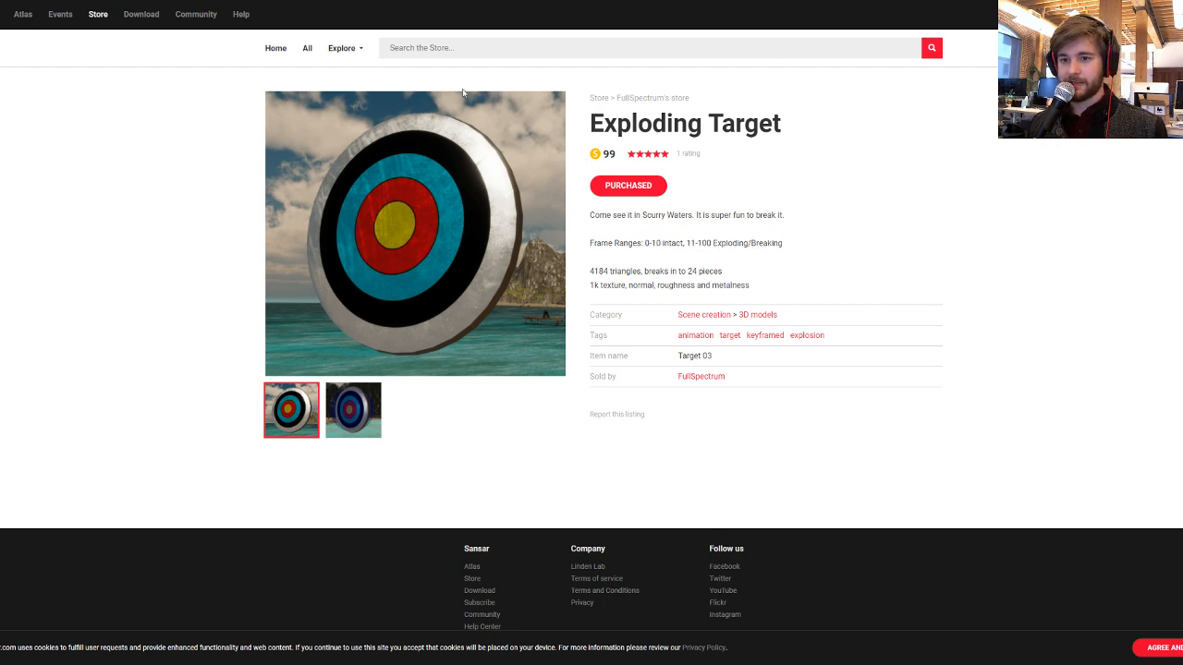
- Search the store for "syncade gun" and open the ARCADE COLLECTION Blue Gun for Shooter Game Cabinet listing
left_click(450, 45)
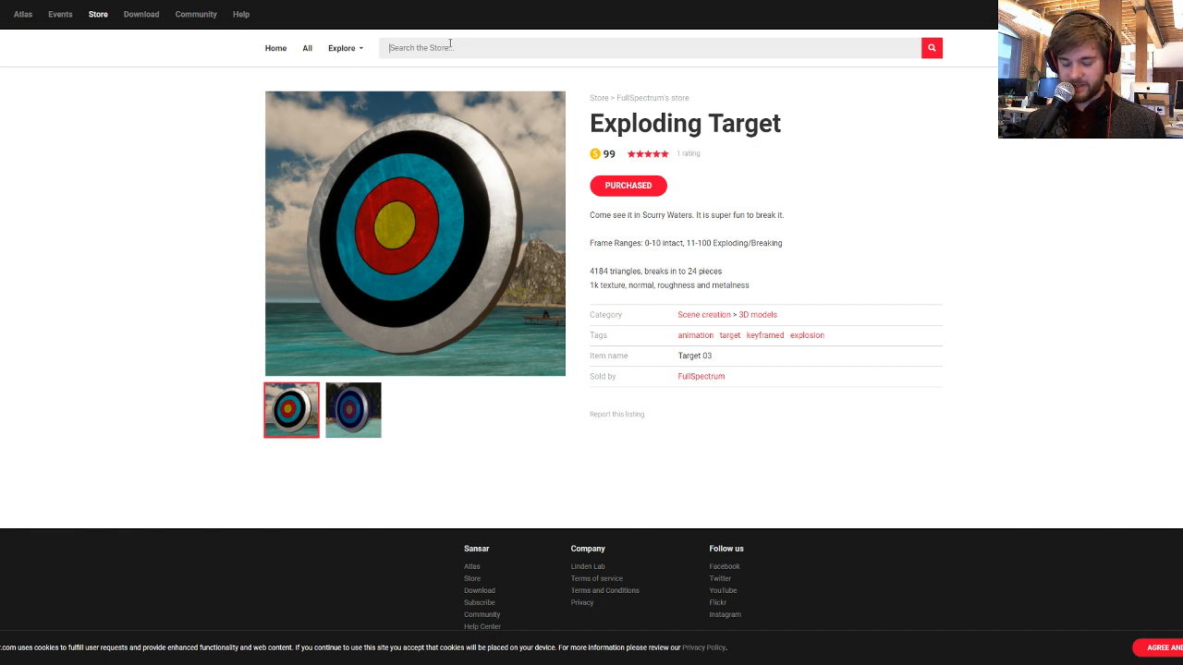
type("siu")
key("BackSpace")
key("BackSpace")
key("BackSpace")
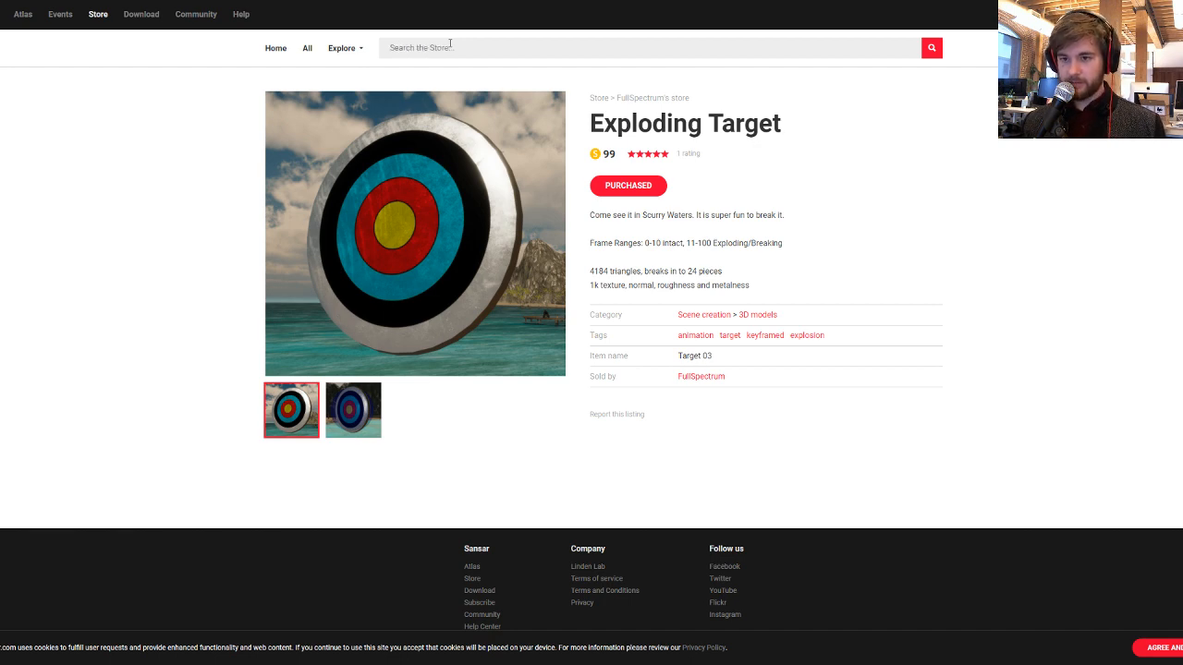
type("suync")
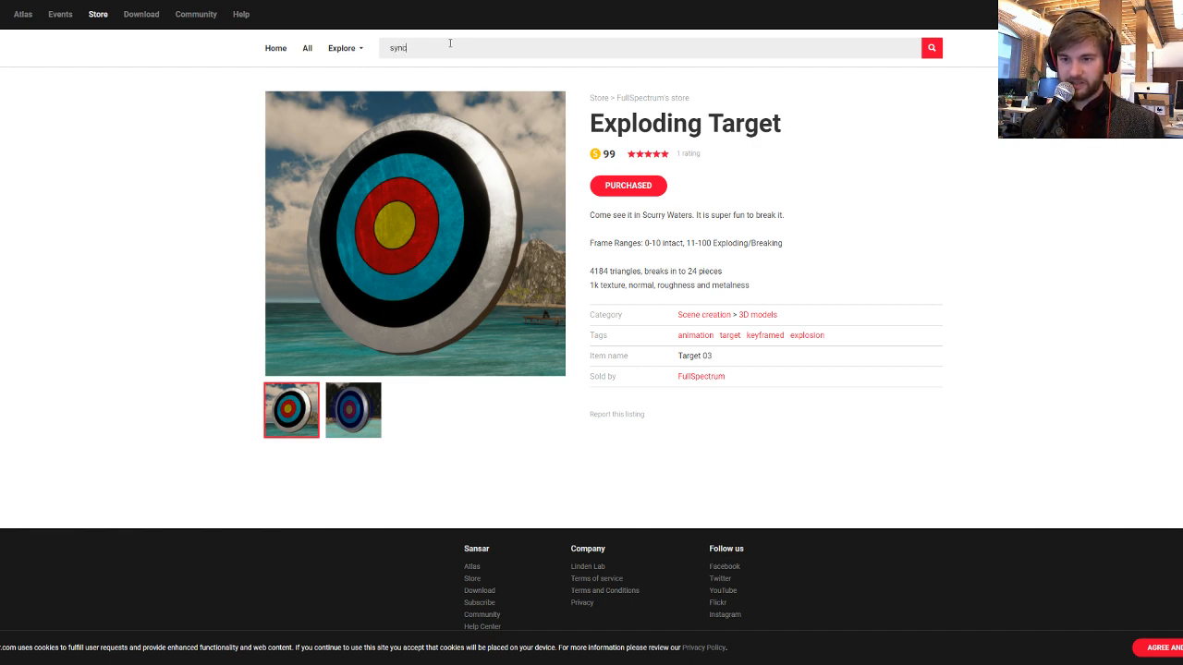
type("ade gun")
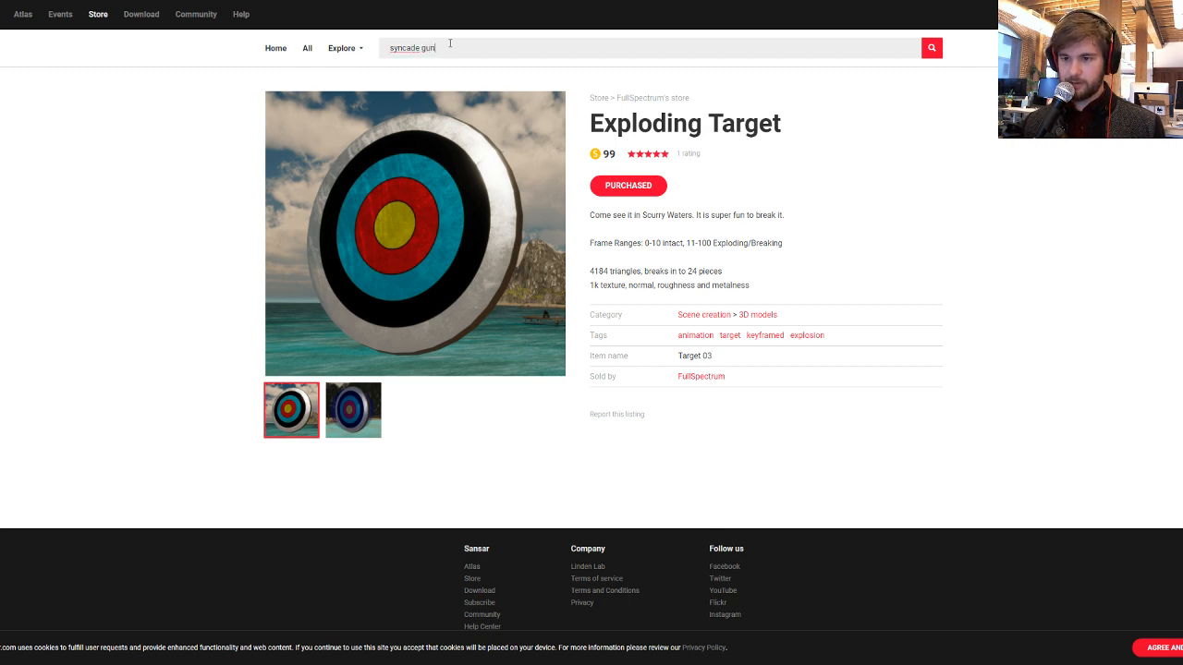
key("Return")
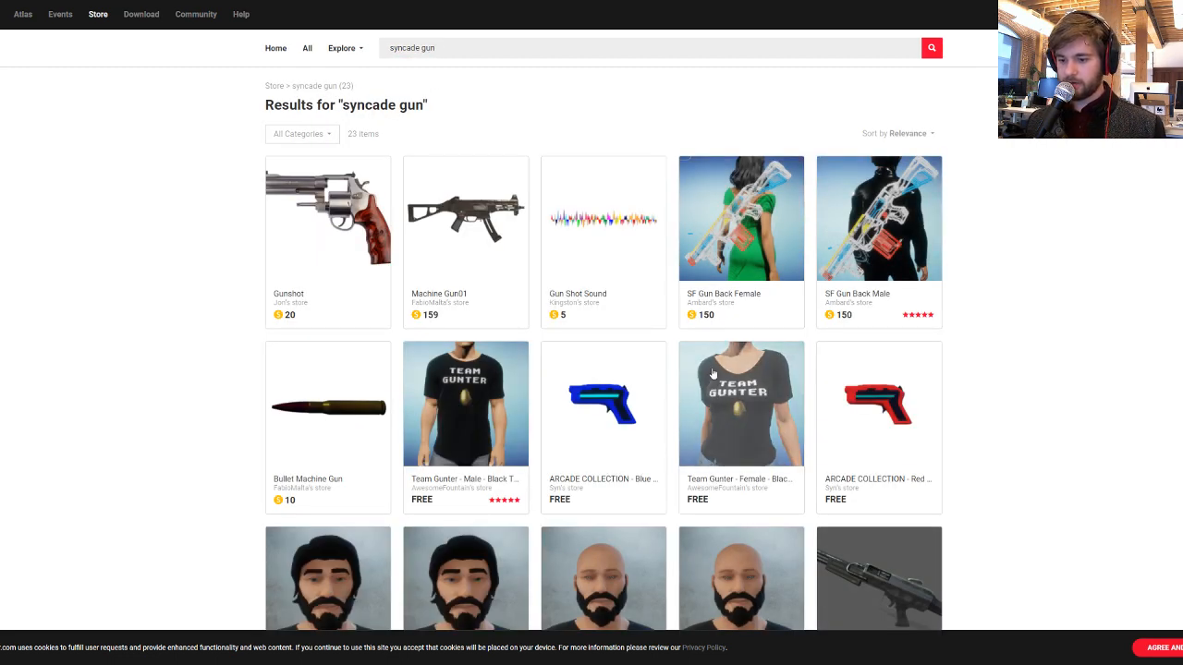
left_click(603, 404)
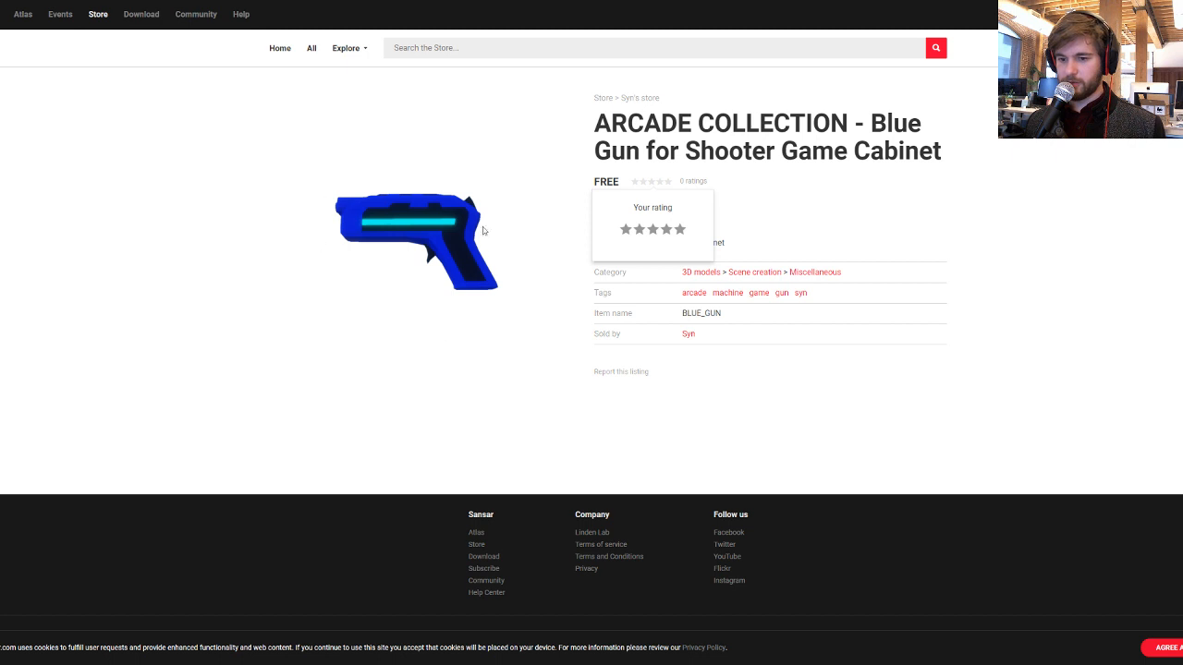
left_click(441, 41)
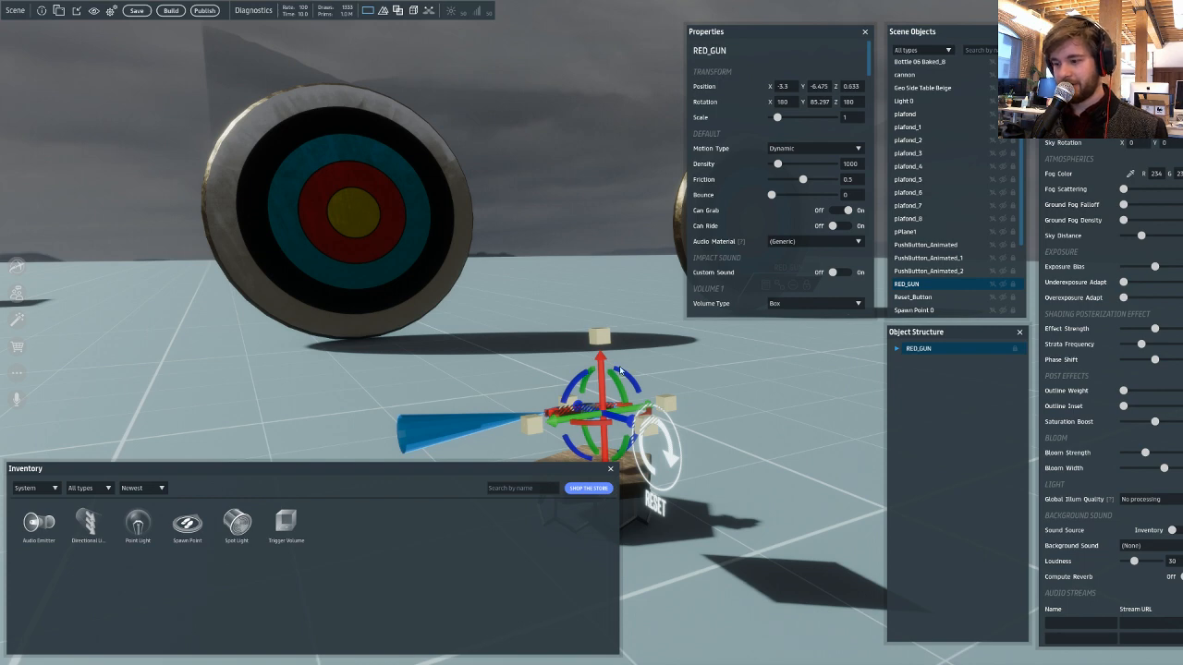
- Get a close view of RED_GUN in the scene editor and expand its object structure to show its scripts and components
right_click_drag(571, 346, 575, 380)
key("w")
key("w")
left_click(897, 349)
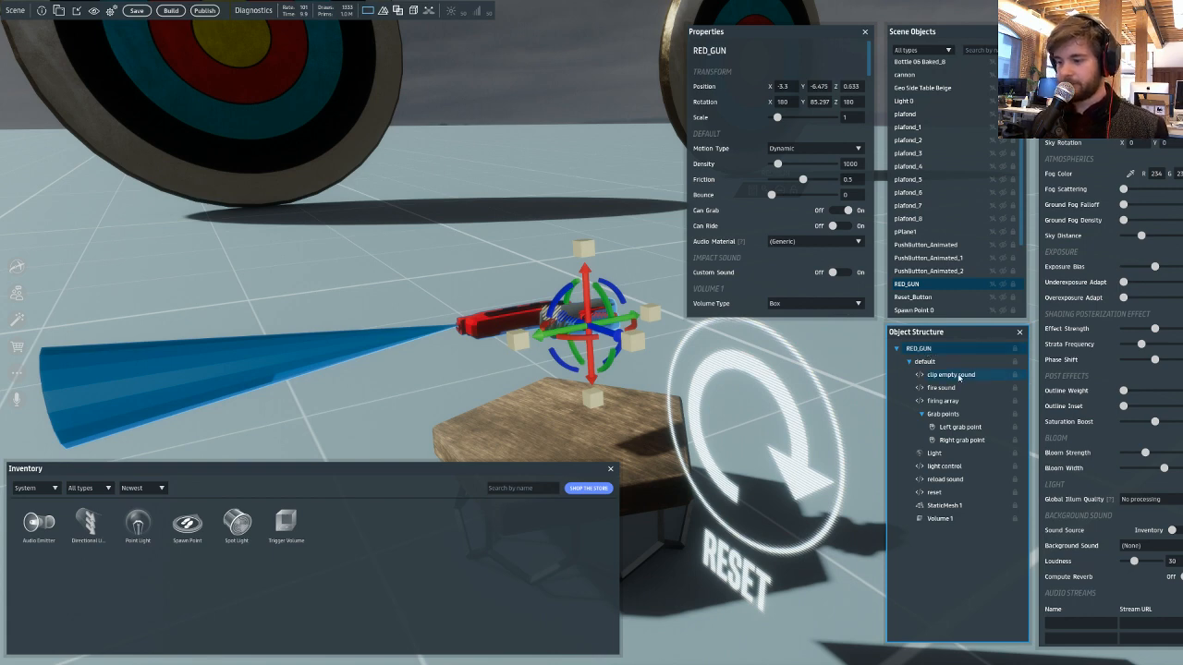
- Lower the Experience audio level to 28 in the settings and save them
left_click(16, 373)
left_click(97, 399)
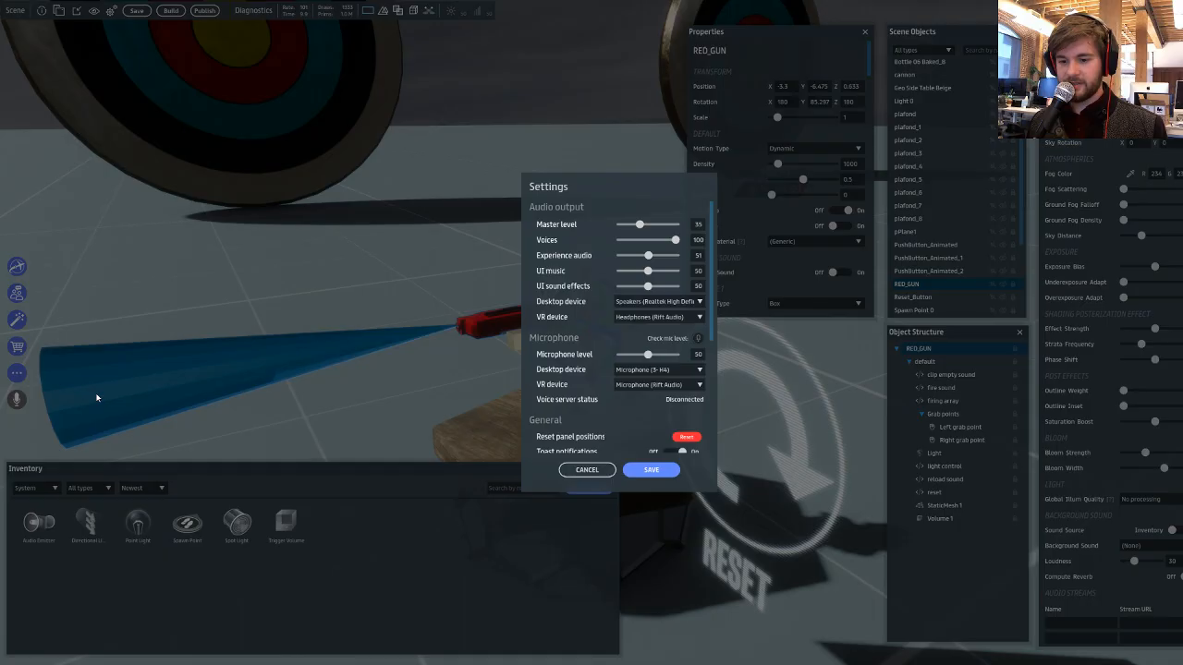
left_click_drag(646, 258, 636, 259)
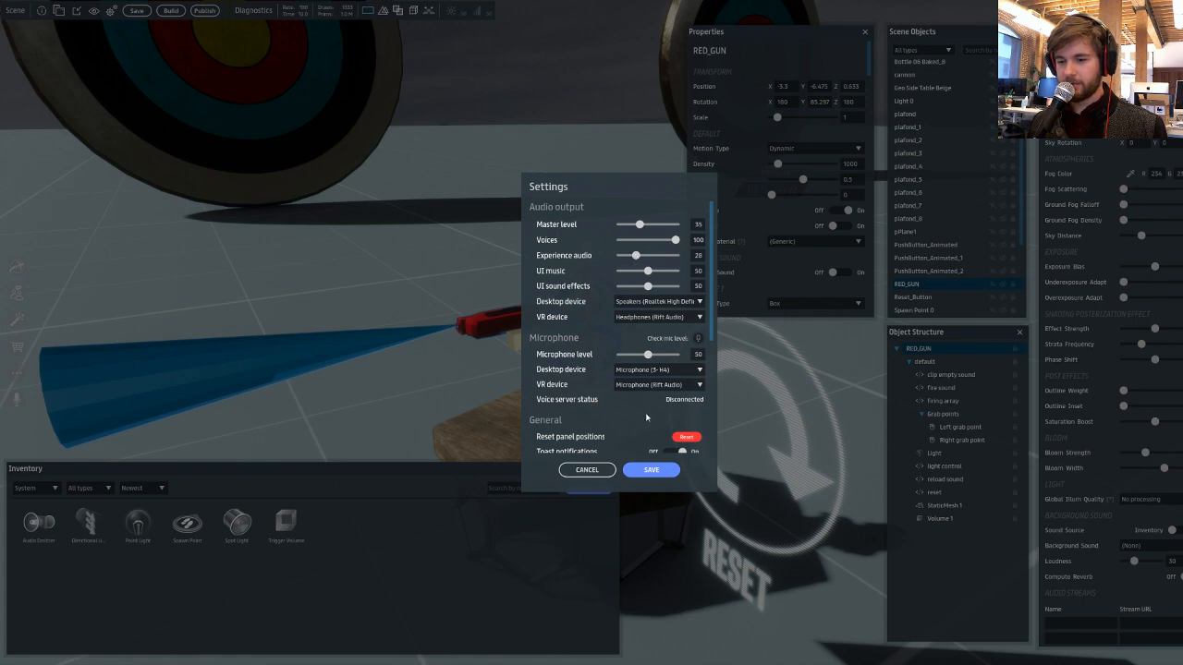
left_click(647, 470)
- Examine RED_GUN up close, viewing the properties of its Light component and its firing array script
right_click_drag(638, 370, 566, 291)
scroll(631, 255, "up", 3)
scroll(539, 266, "up", 3)
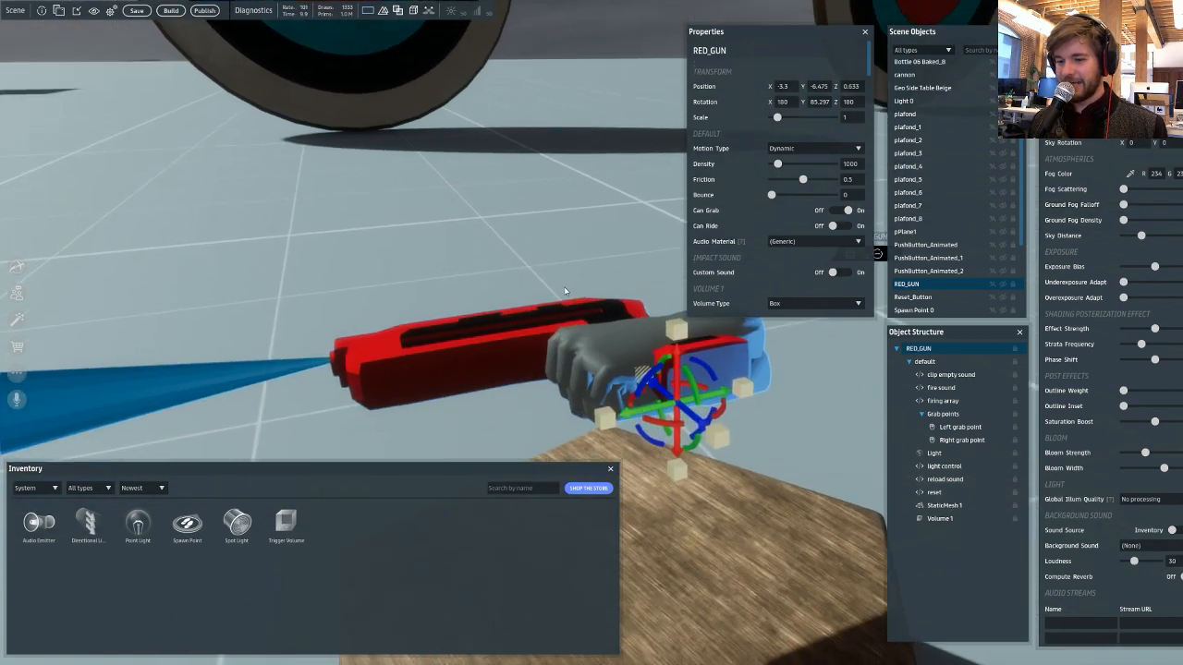
double_click(921, 351)
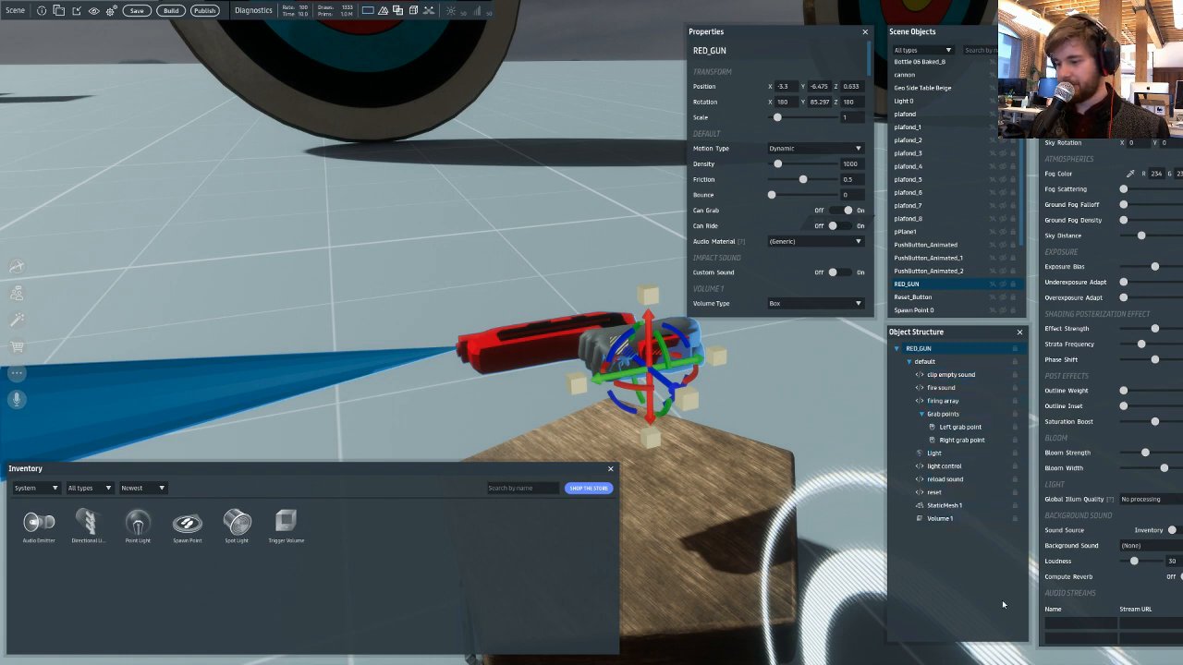
double_click(935, 454)
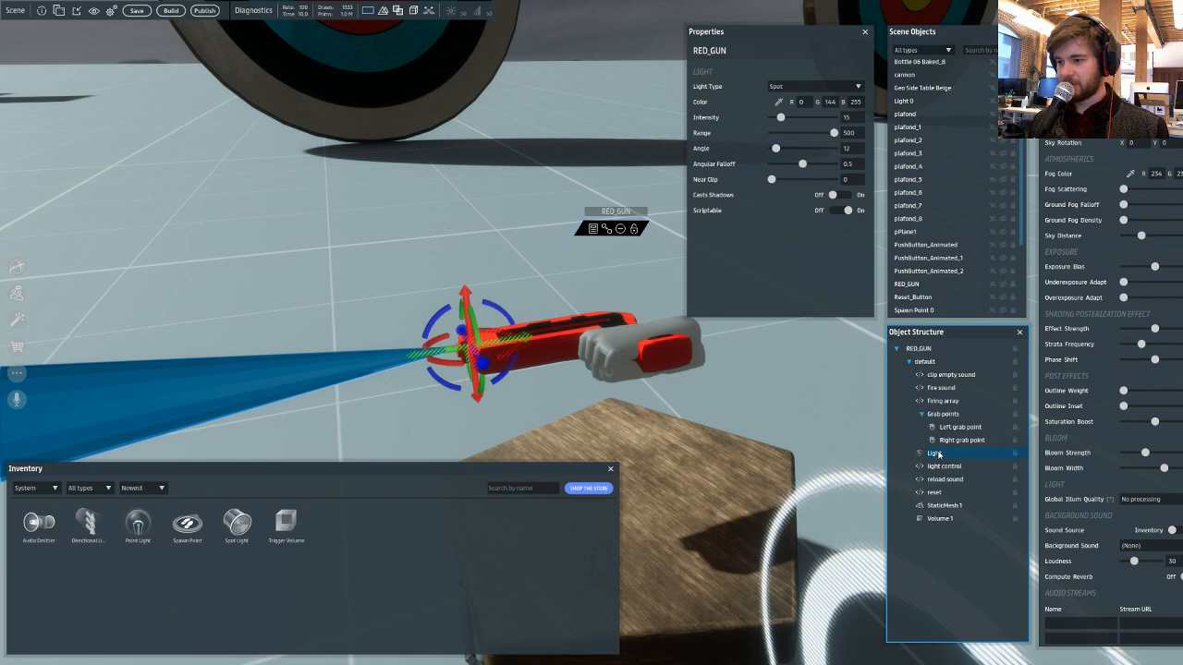
double_click(956, 402)
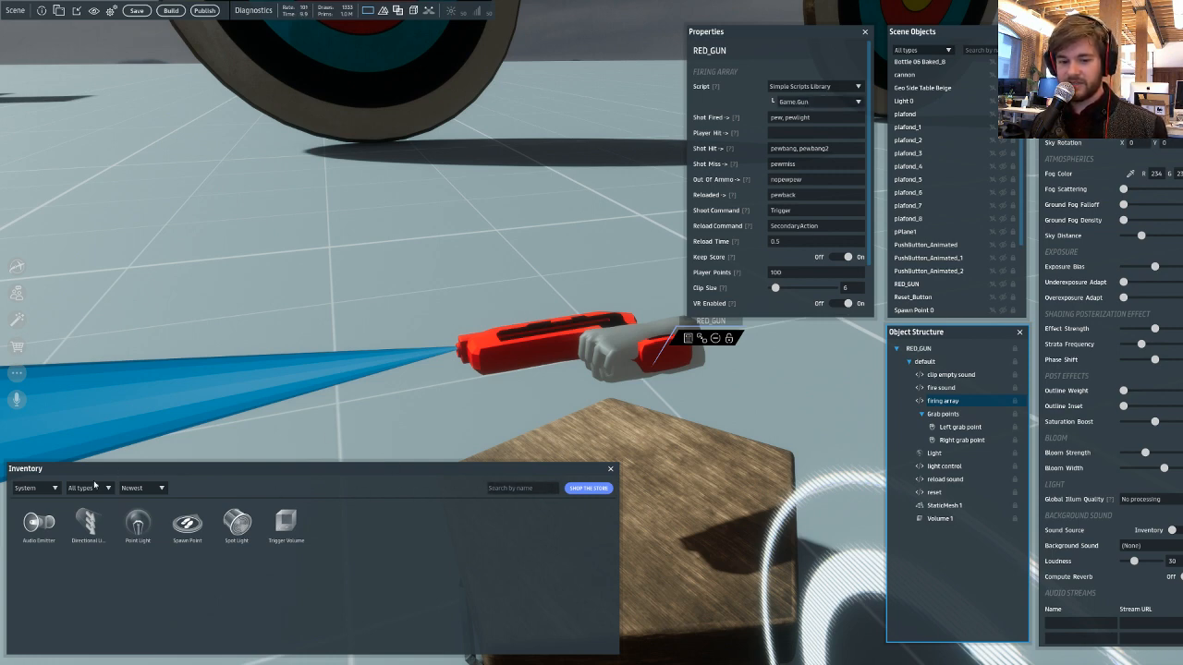
- Show all inventory sources and attach the Simple Scripts Library to the Geo Side Table Beige under the gun
left_click(35, 488)
left_click(50, 502)
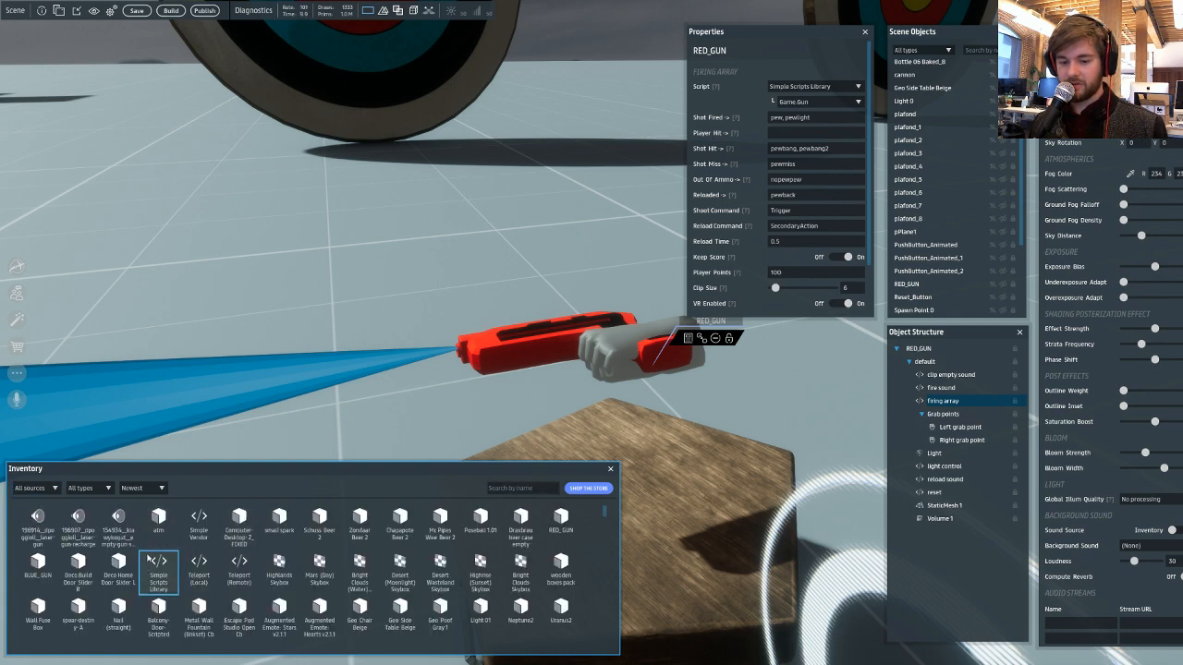
right_click_drag(453, 248, 528, 306)
scroll(527, 307, "down", 3)
right_click_drag(314, 335, 151, 554)
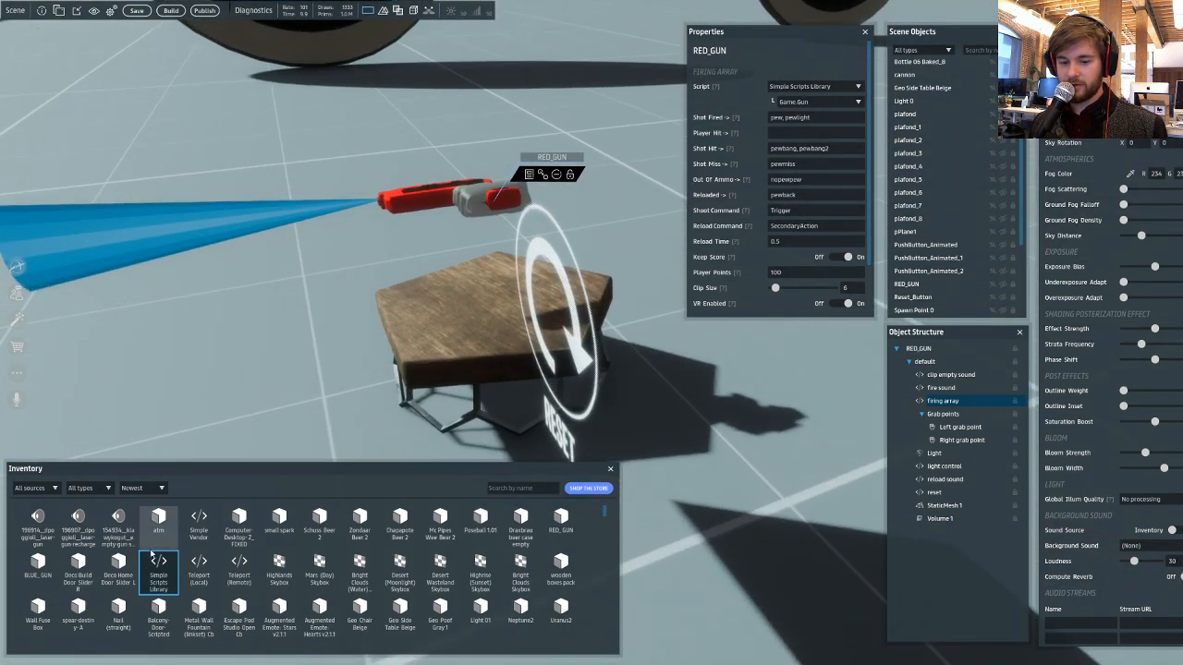
left_click(443, 334)
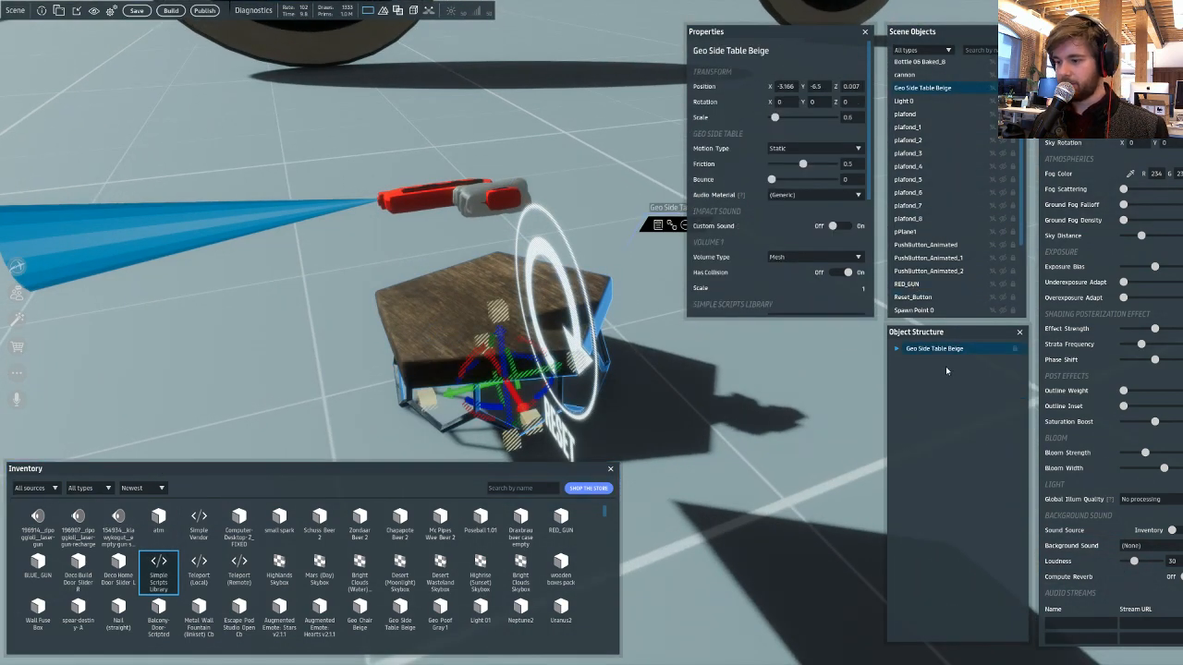
- Open the Simple Scripts Library component on the side table and look through its list of available script types
left_click(898, 349)
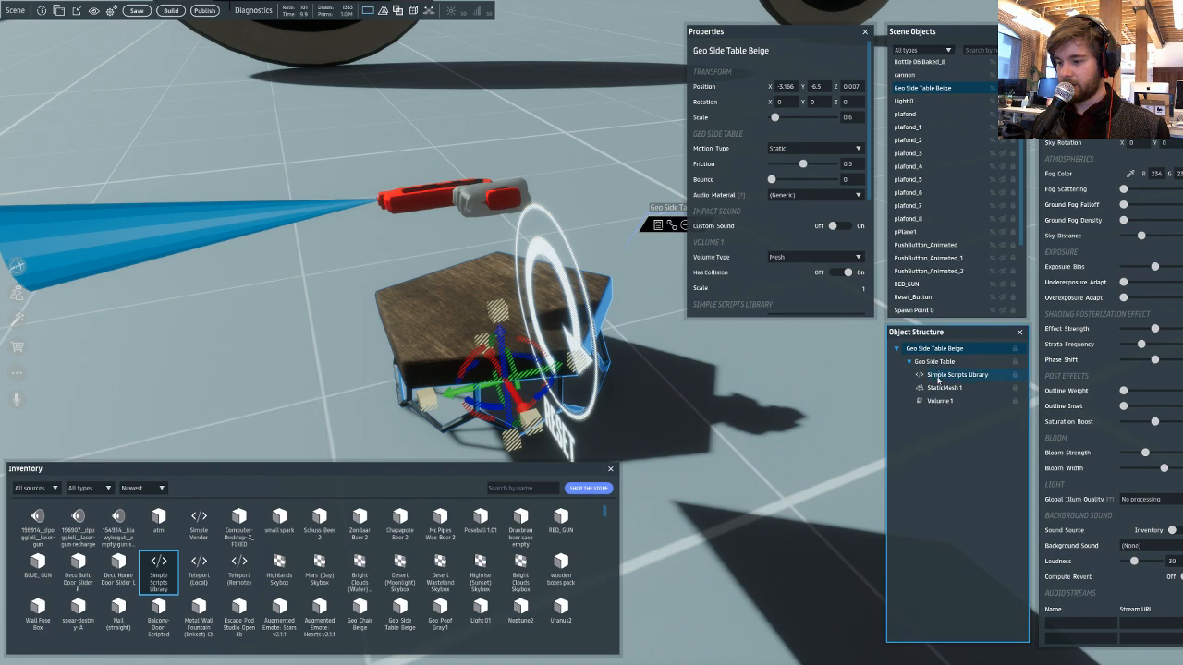
left_click(939, 375)
left_click(831, 102)
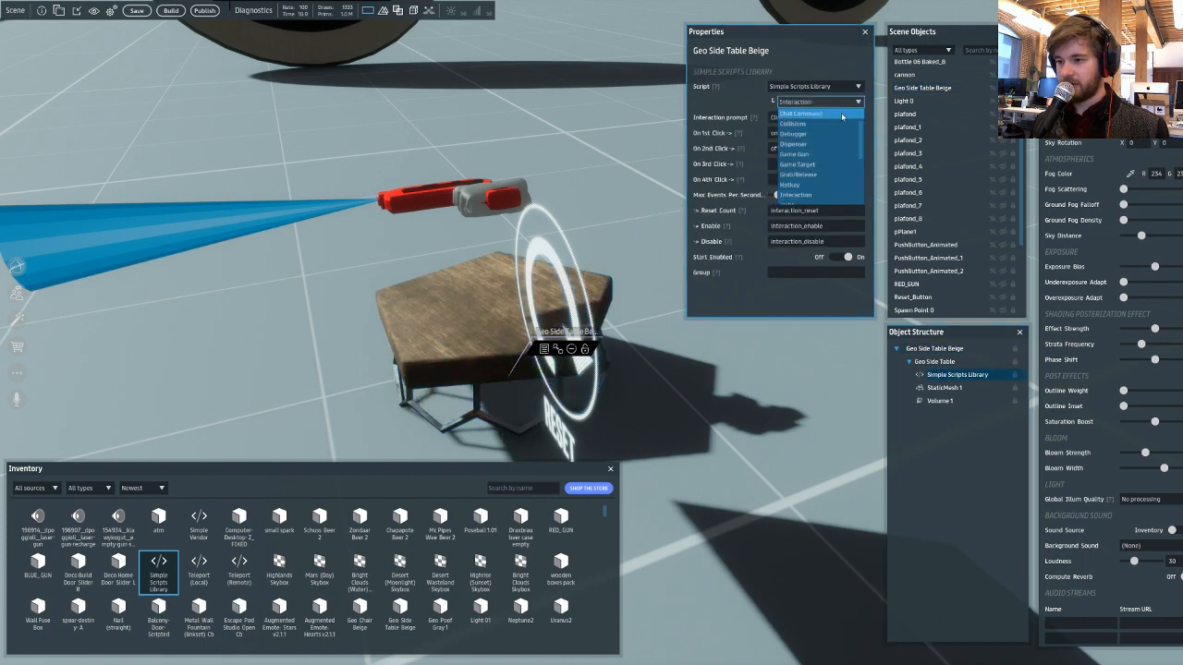
scroll(837, 120, "down", 2)
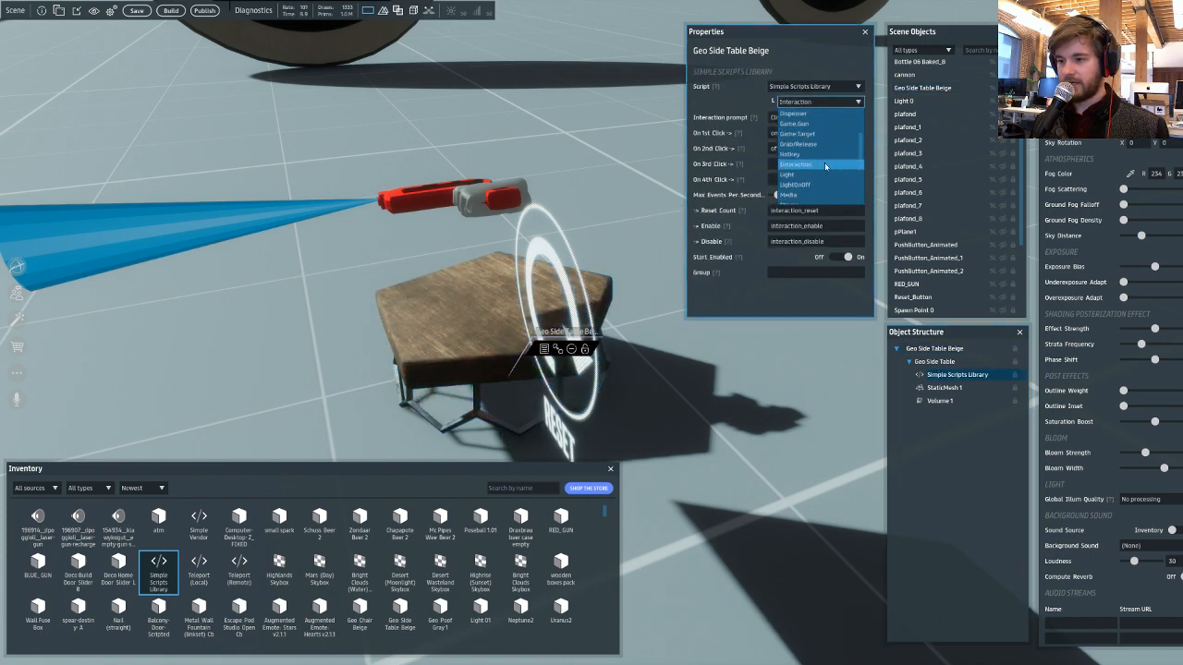
scroll(824, 163, "up", 2)
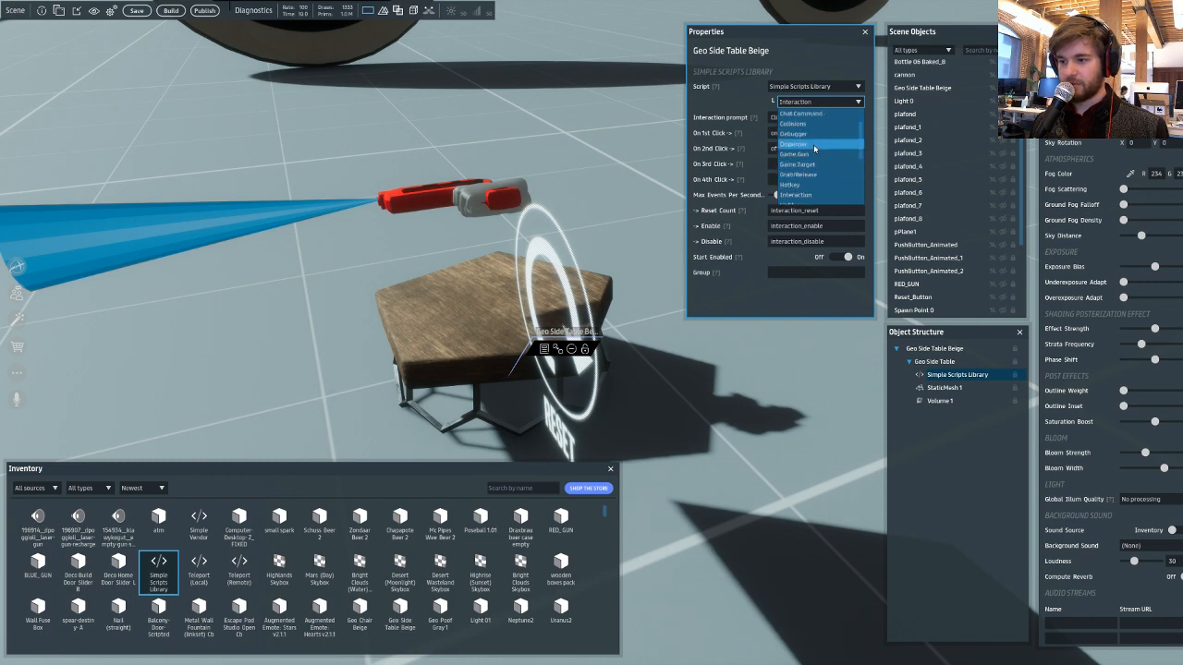
scroll(813, 148, "down", 4)
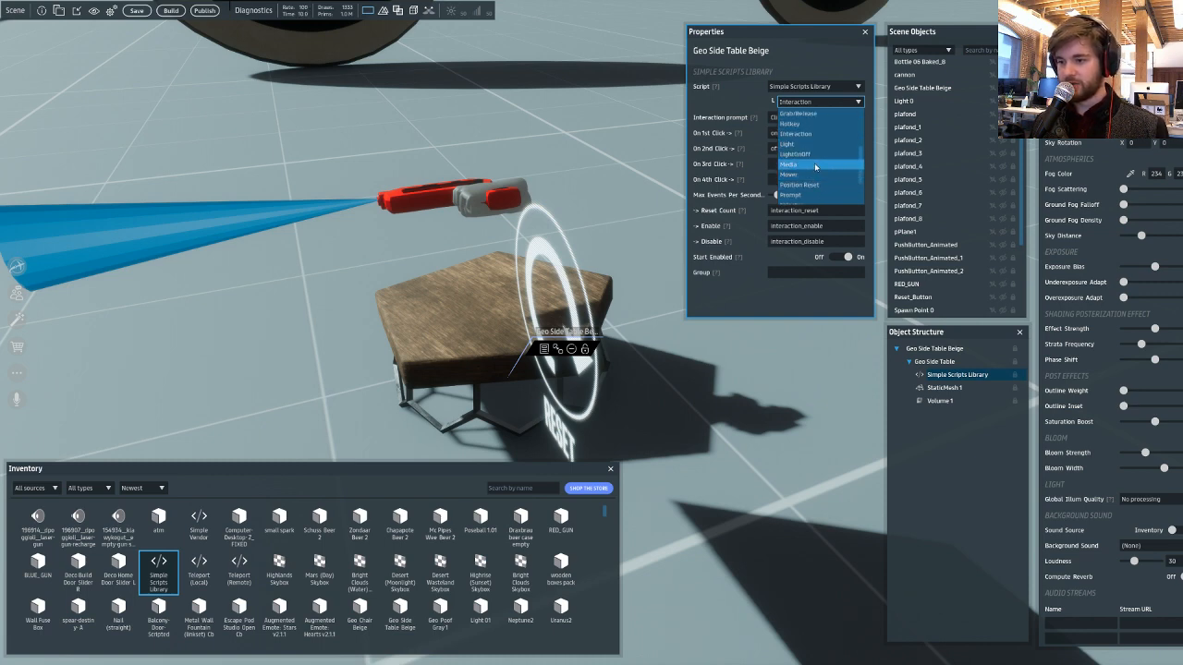
scroll(814, 162, "down", 2)
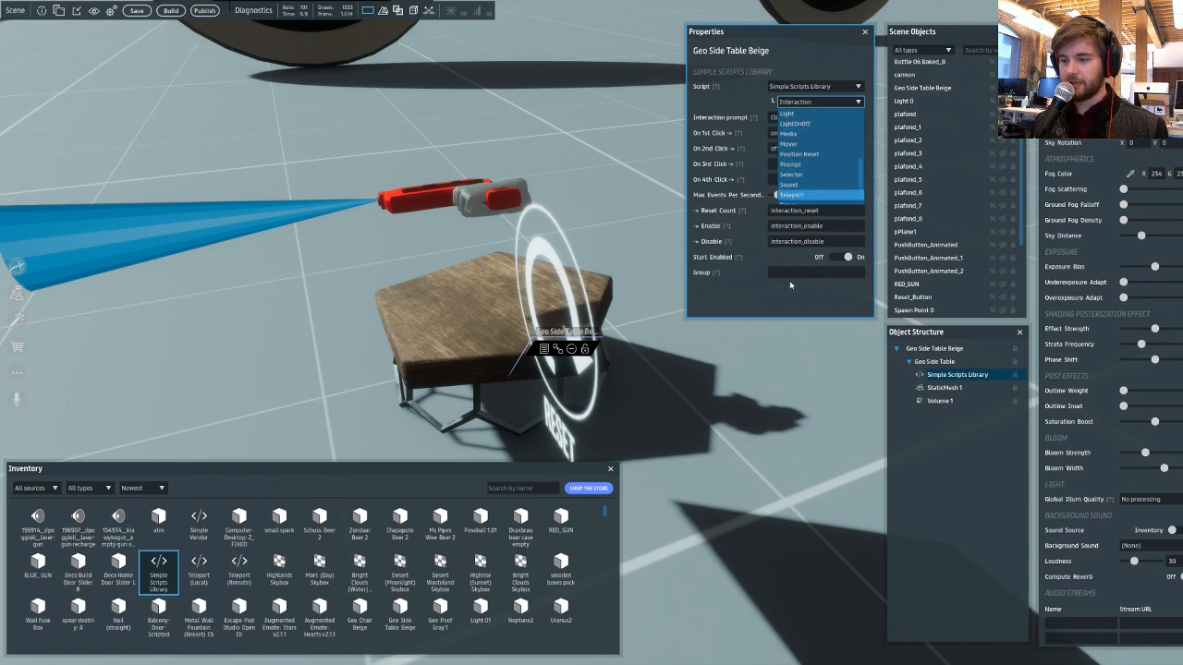
left_click(738, 301)
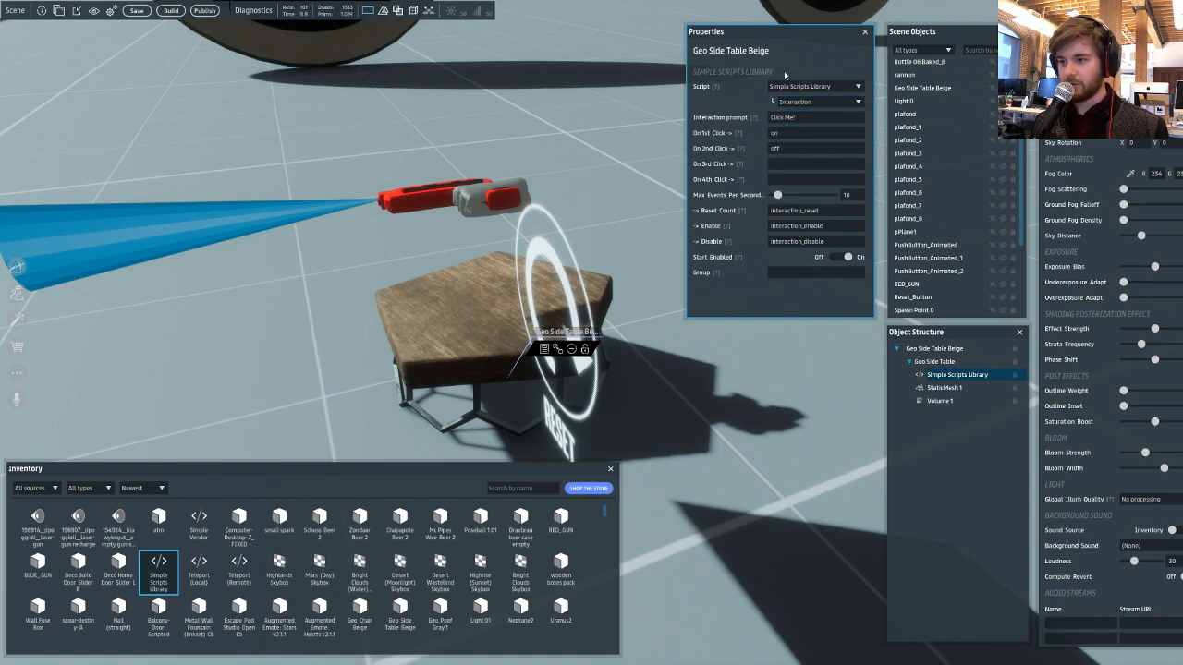
- Remove the Simple Scripts Library from the side table and reopen RED_GUN's firing array script
left_click(943, 376)
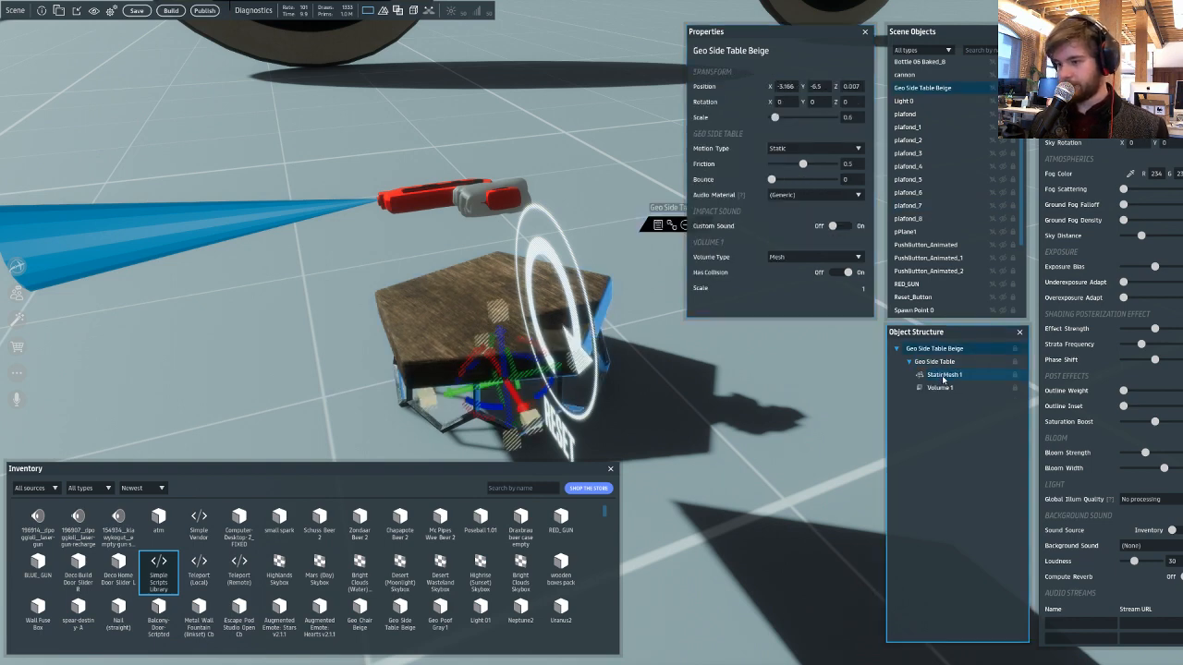
left_click(411, 197)
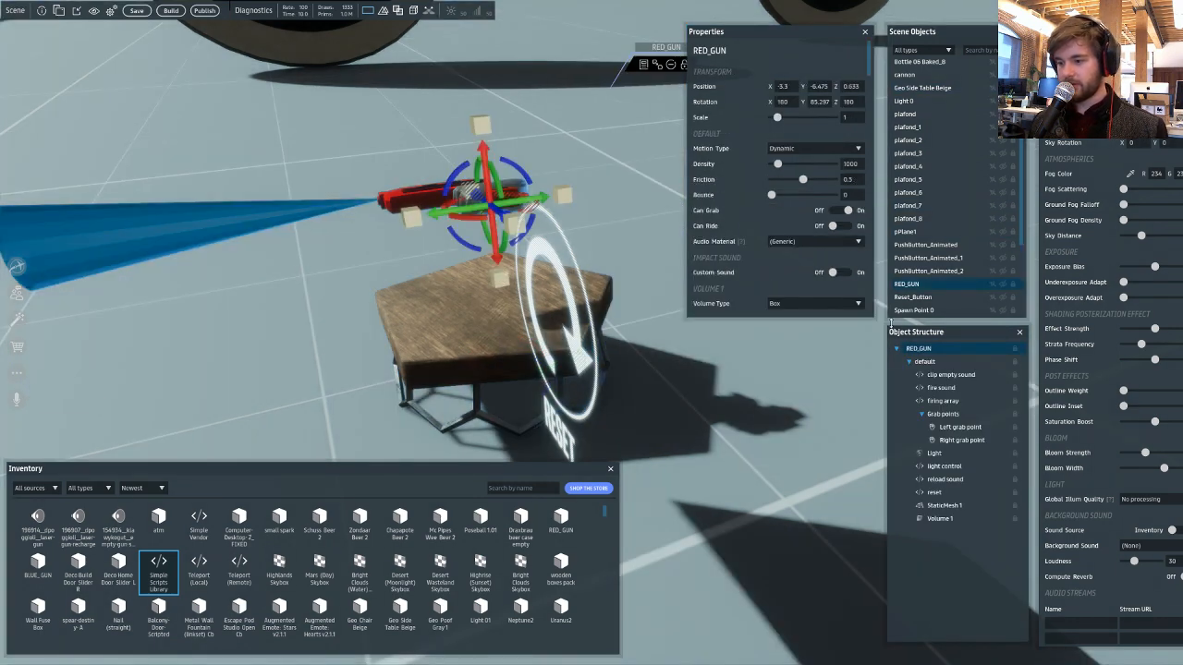
left_click(942, 401)
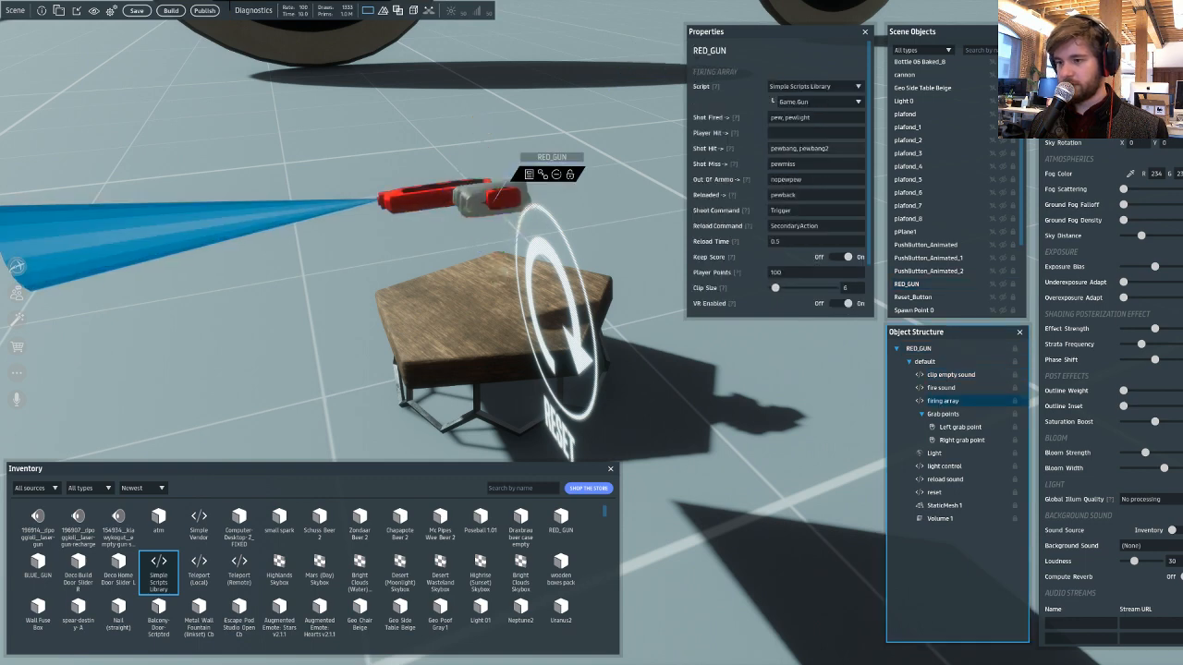
- Examine the Shot Hit and Shot Miss event fields of RED_GUN's firing array script
scroll(558, 96, "up", 2)
right_click_drag(557, 96, 536, 120)
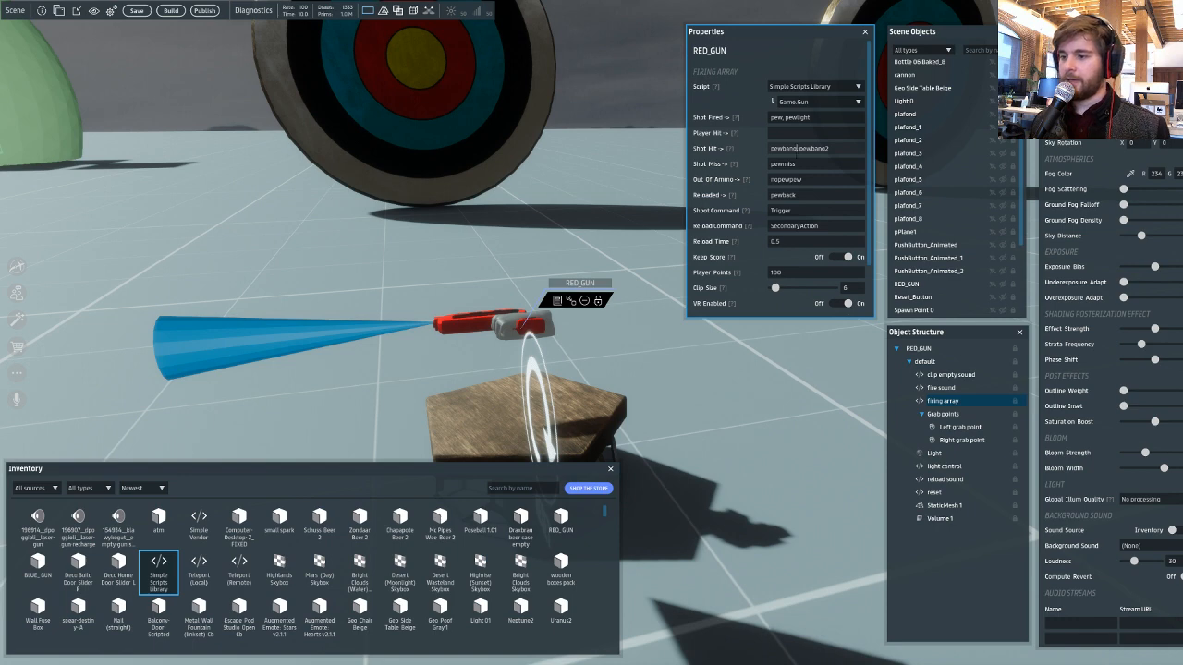
type(",")
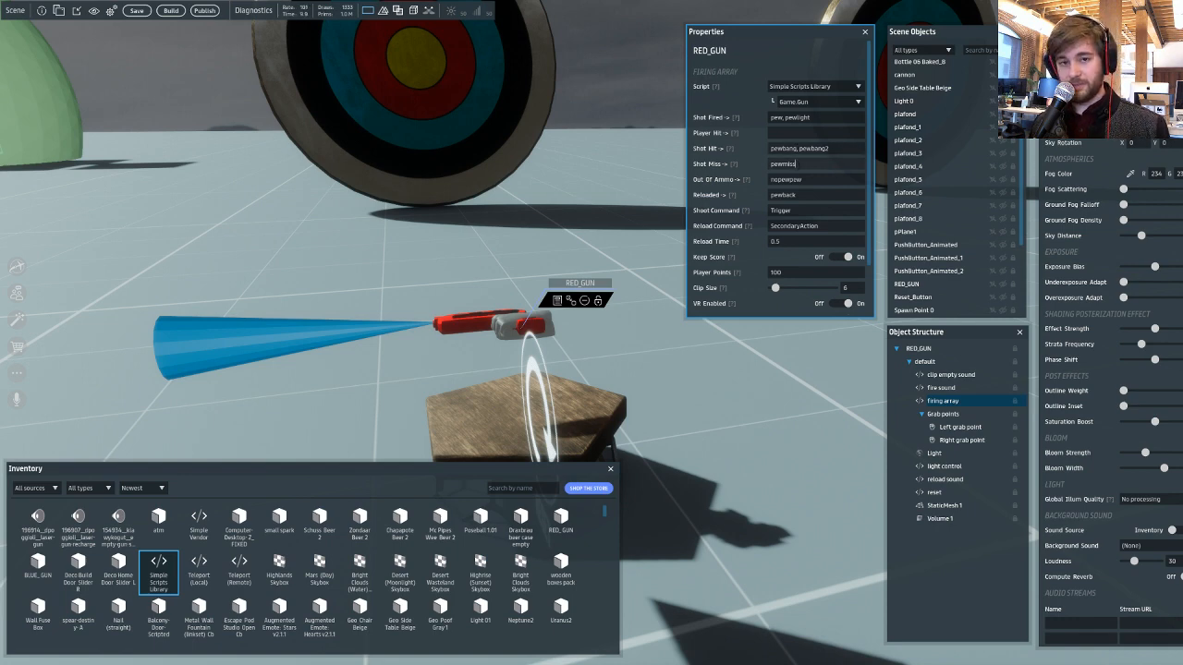
key("Tab")
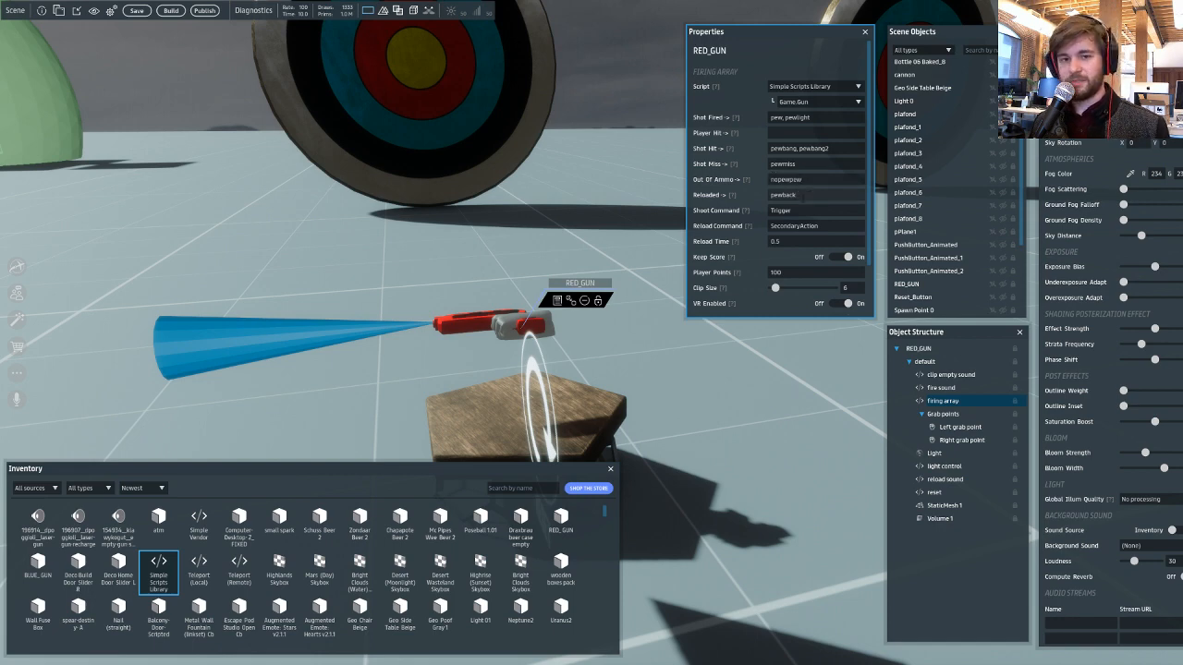
scroll(578, 180, "down", 2)
right_click_drag(577, 181, 572, 171)
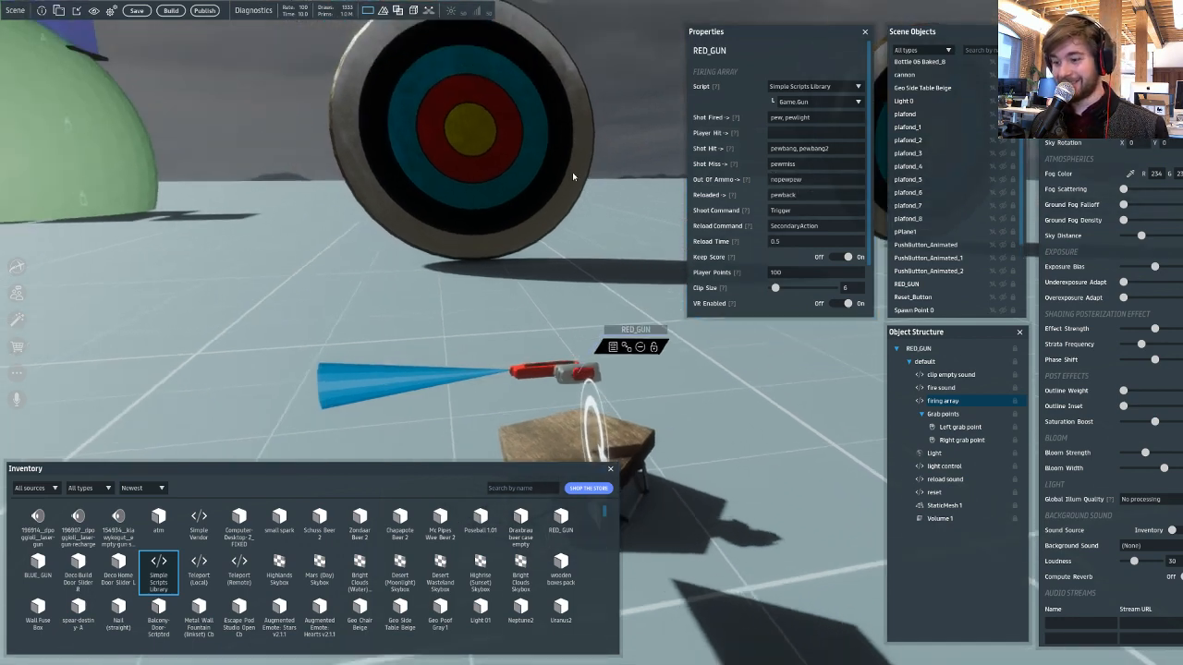
- Remove pewbang2 from the firing array's Shot Hit events, leaving only pewbang
scroll(572, 172, "up", 2)
double_click(813, 148)
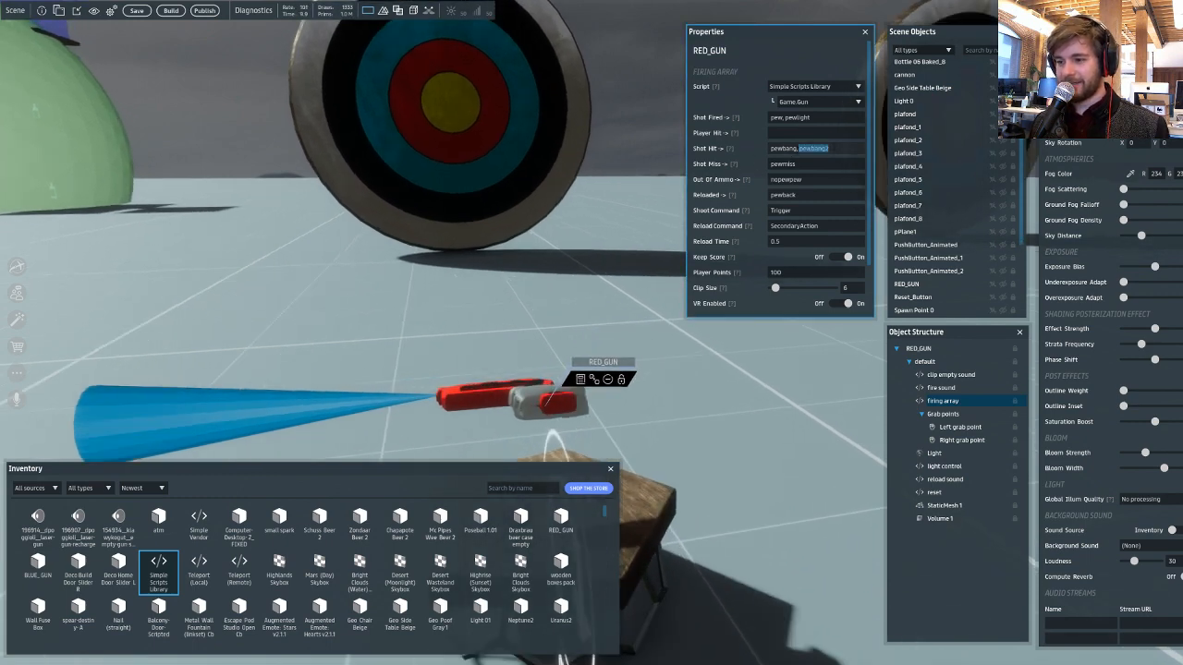
key("BackSpace")
key("BackSpace")
key("BackSpace")
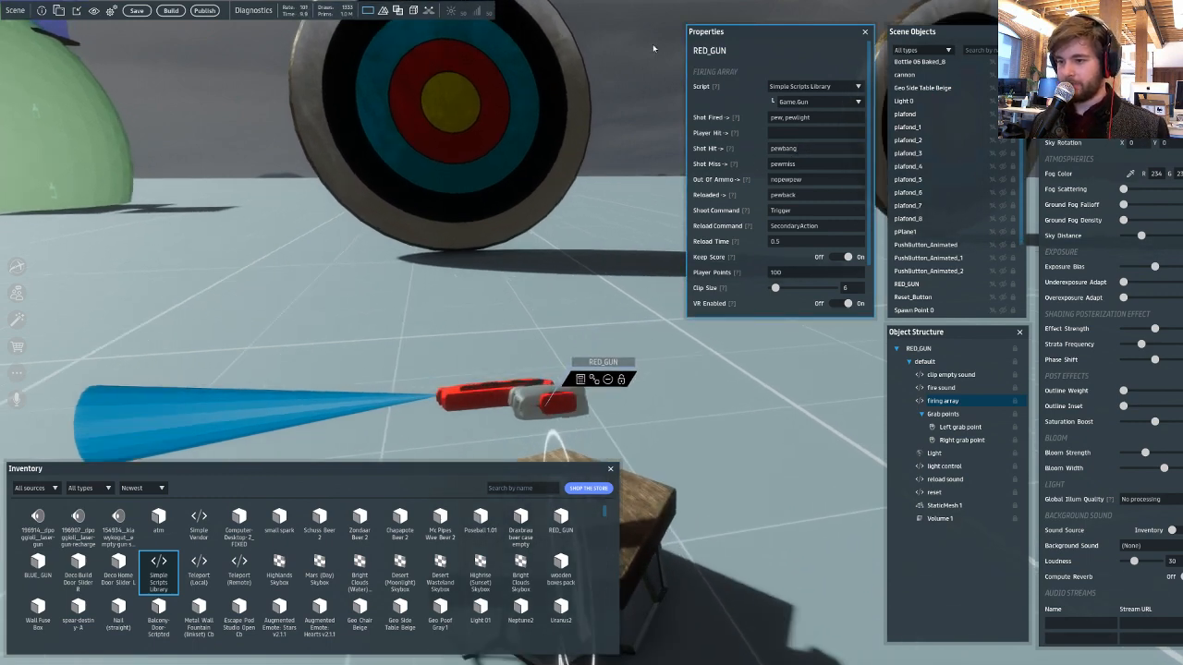
- Remove pewlight from the firing array's Shot Fired events, leaving only pew
double_click(797, 118)
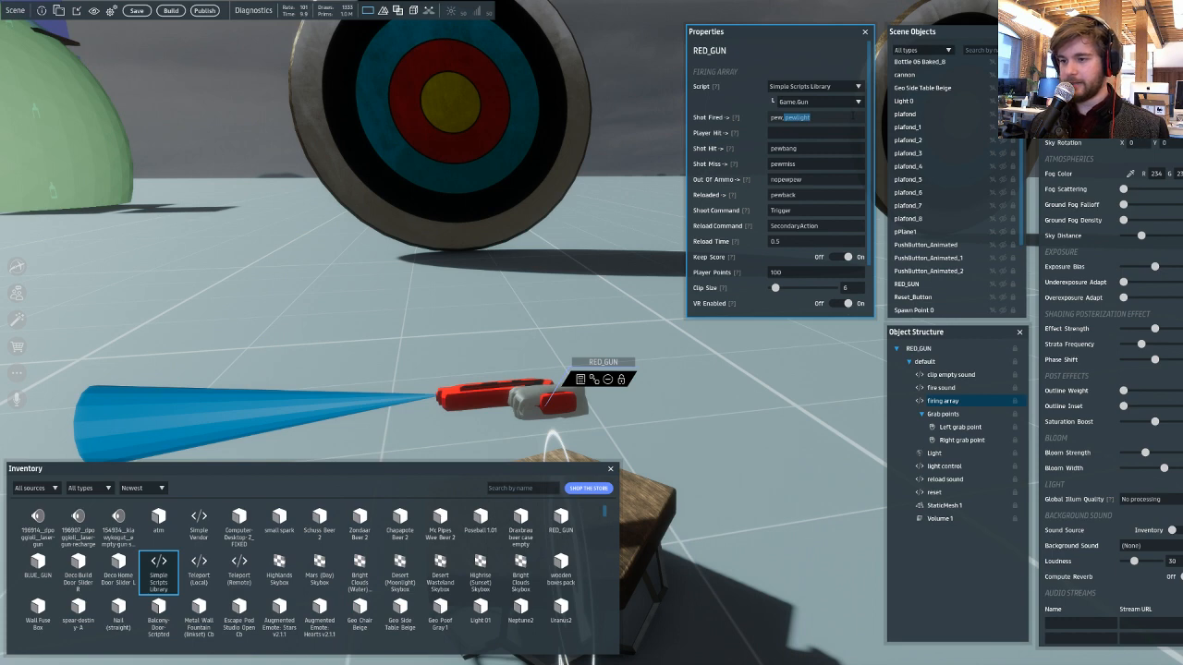
key("BackSpace")
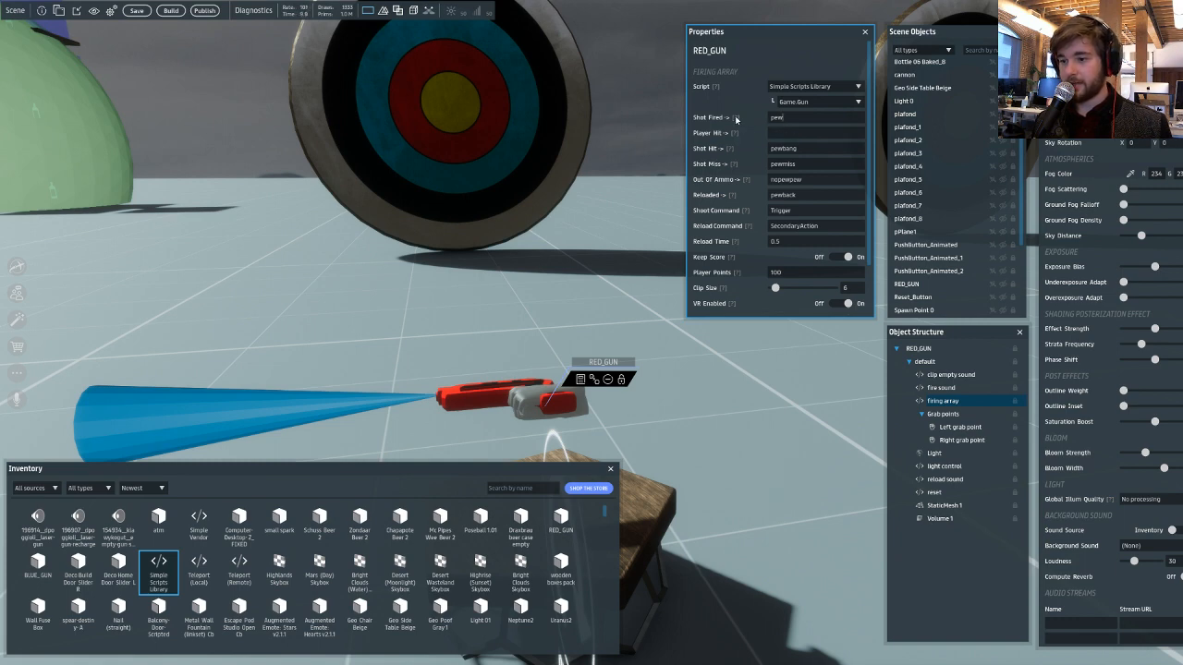
mouse_move(737, 122)
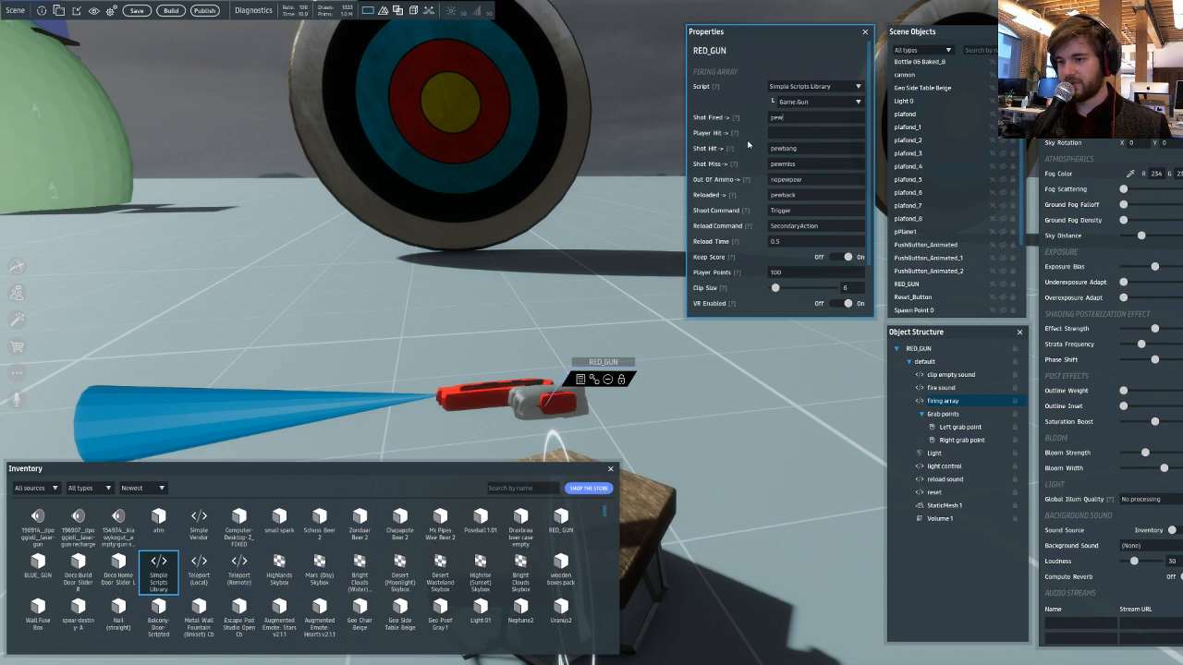
left_click(813, 118)
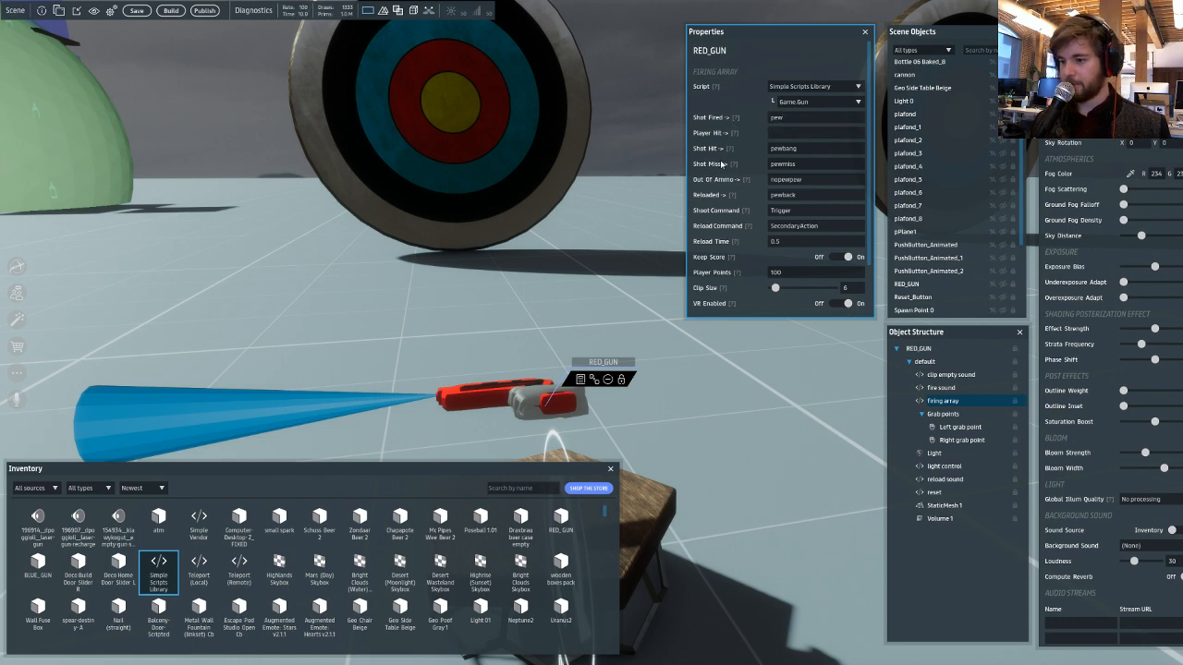
- Review the firing array's reload, scoring and player point settings, and set the Clip Size to 2
scroll(773, 225, "down", 1)
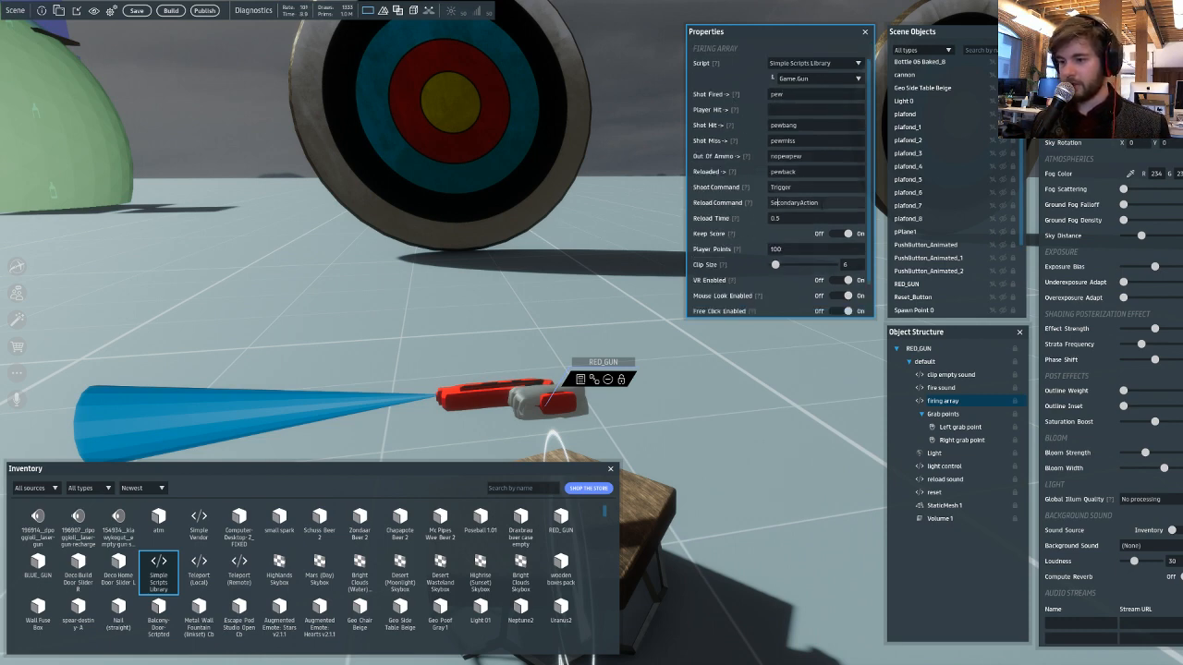
scroll(777, 185, "down", 1)
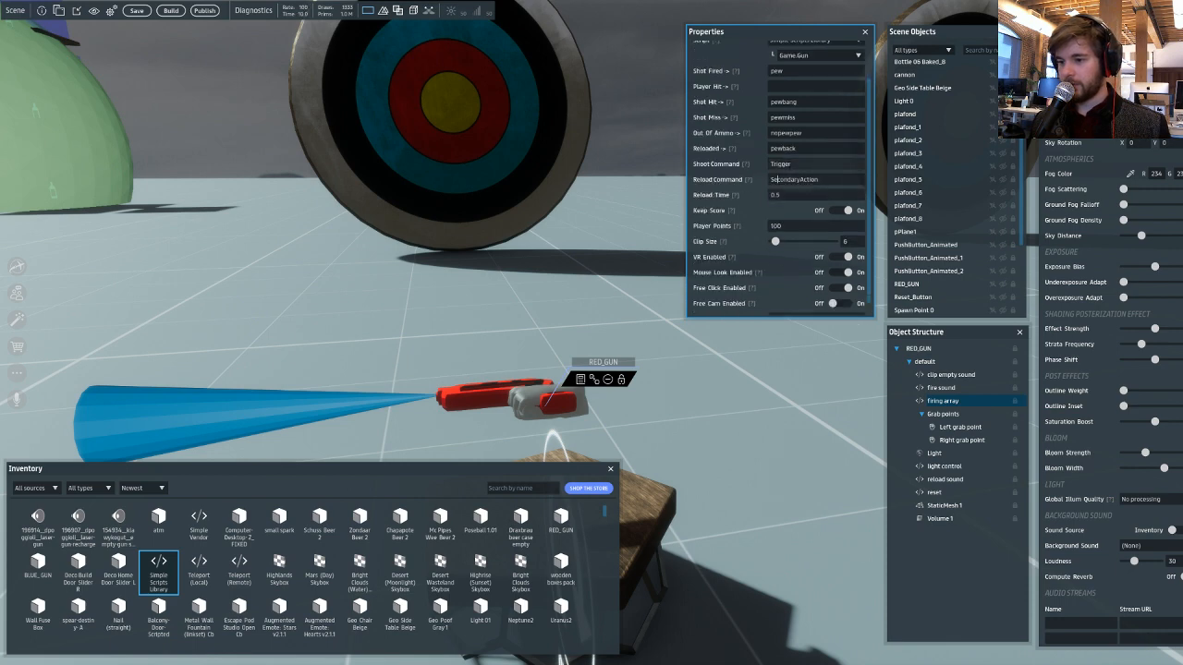
scroll(806, 195, "down", 1)
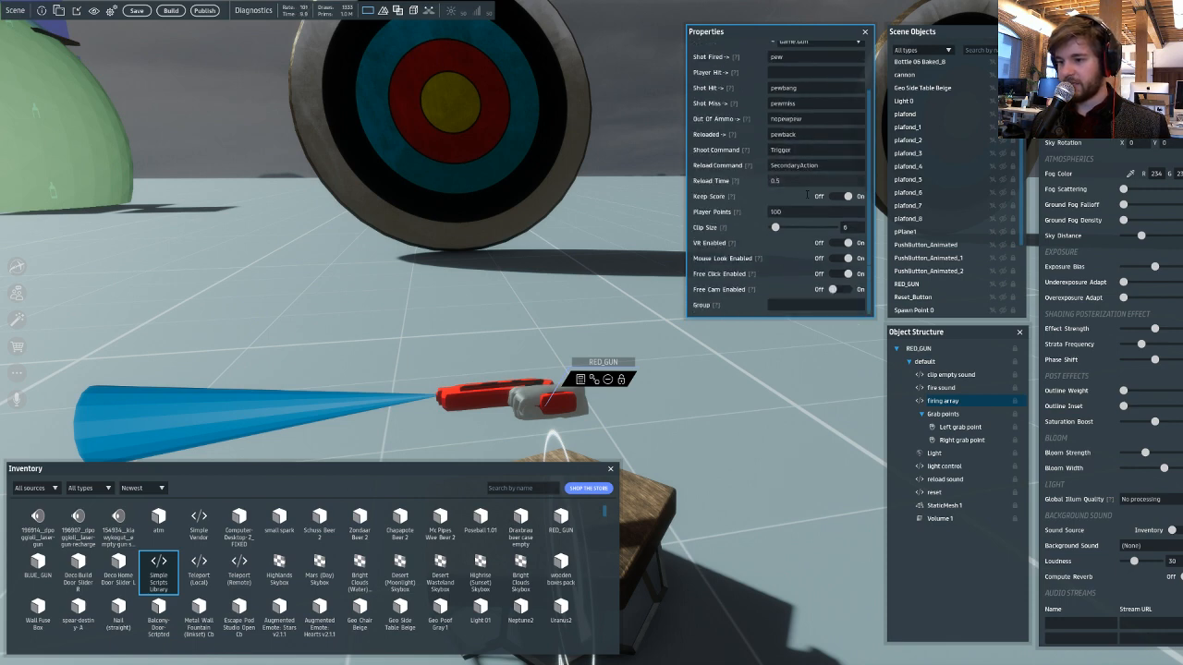
left_click(779, 180)
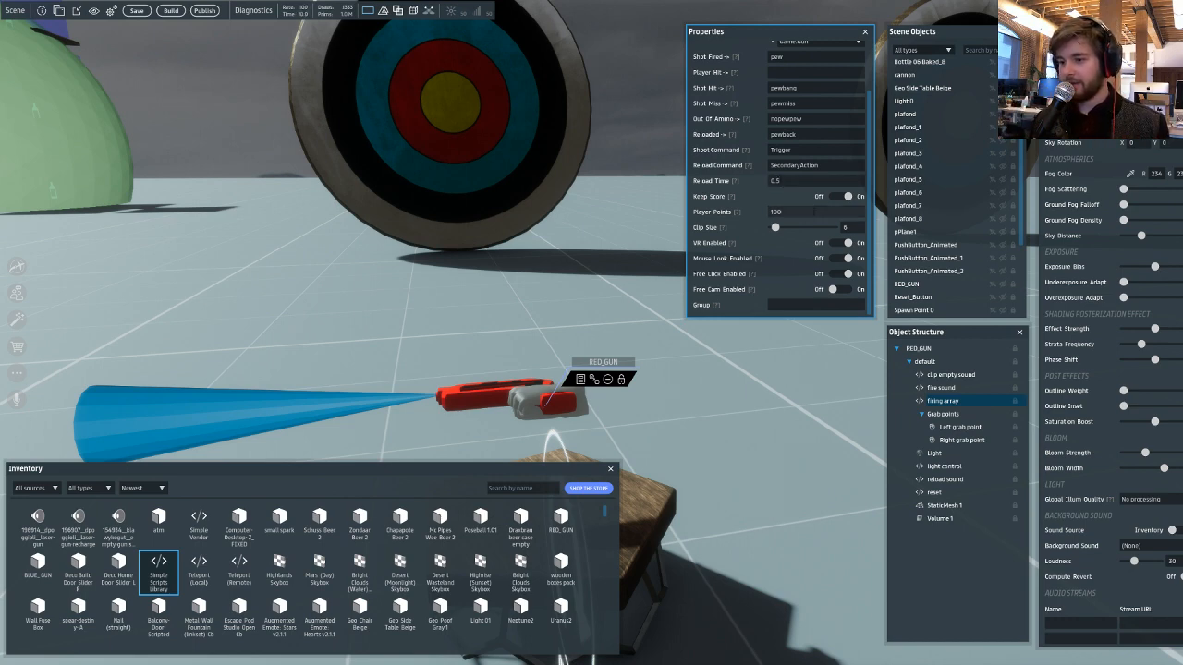
left_click(811, 212)
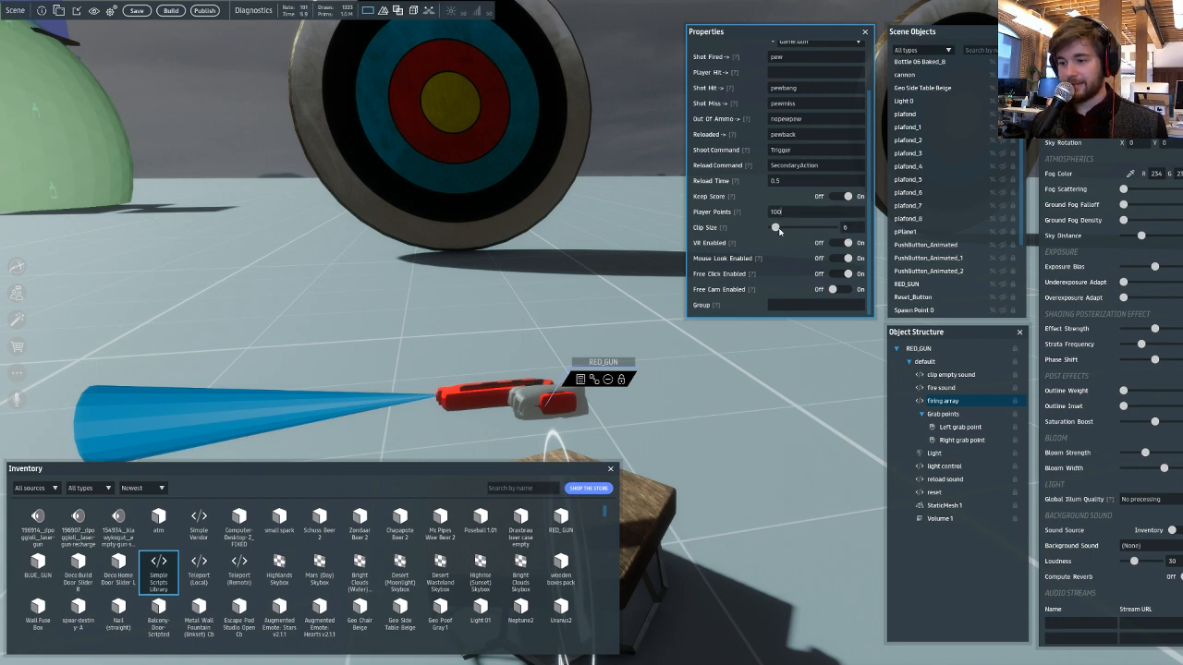
mouse_move(775, 228)
left_mouse_down()
mouse_move(834, 227)
mouse_move(738, 237)
mouse_move(775, 231)
left_mouse_up()
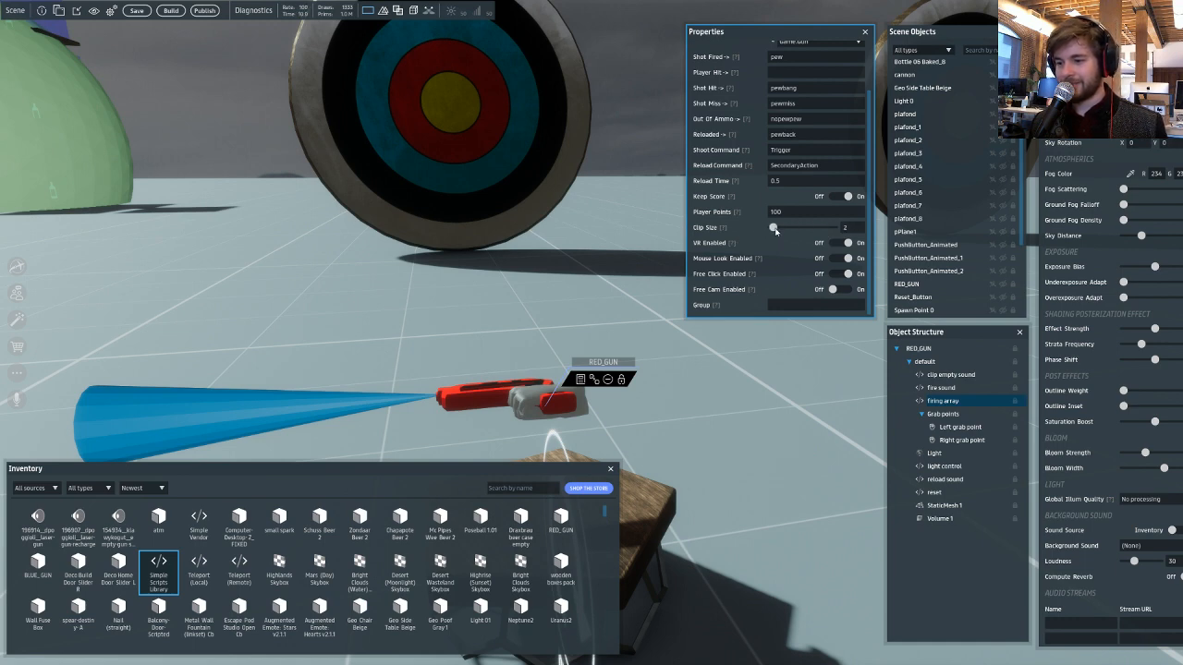
- Set the Clip Size of RED_GUN's firing array to 6 and reselect the gun in the scene
left_click_drag(852, 227, 832, 236)
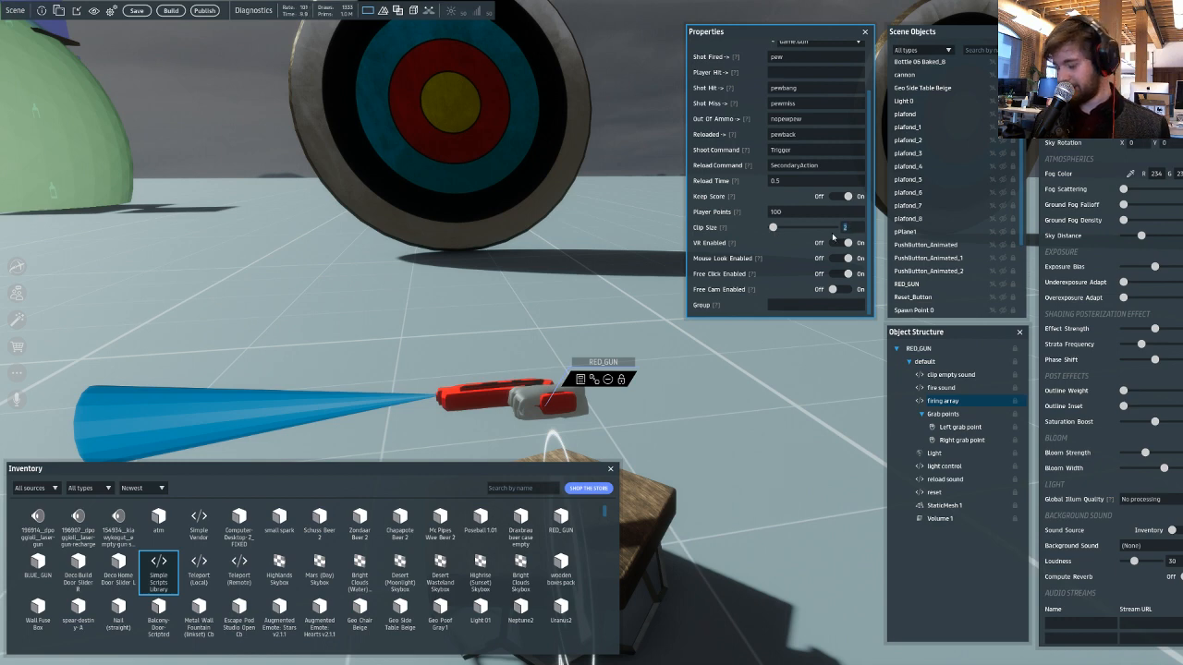
type("6")
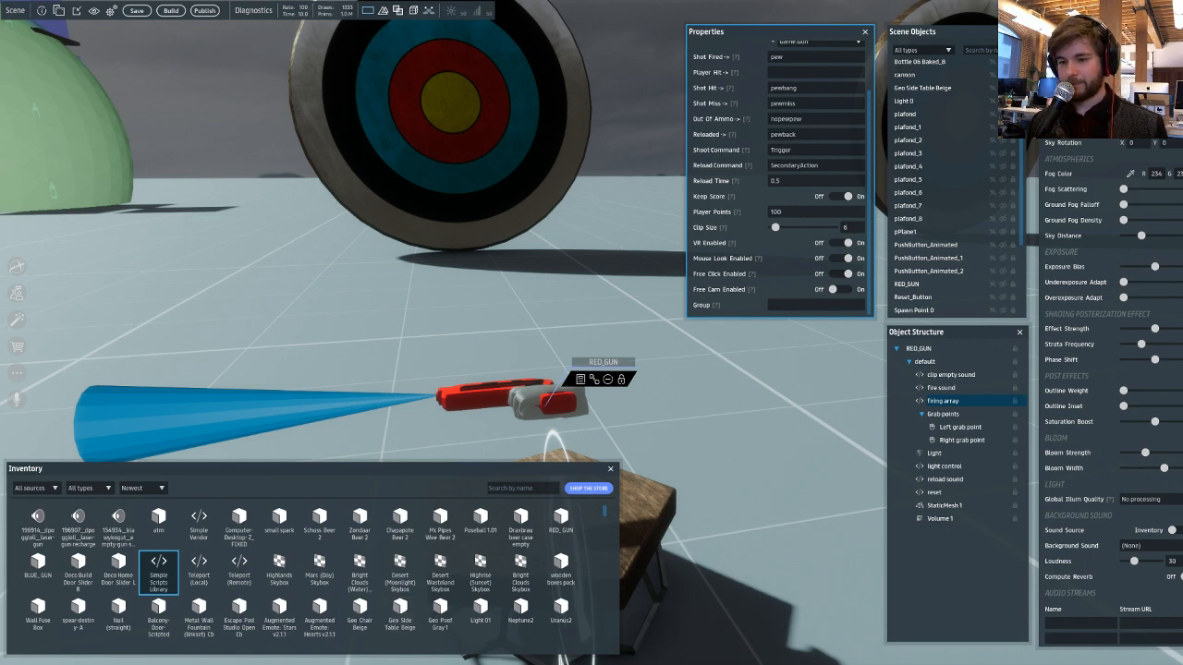
left_click(559, 302)
left_click(537, 389)
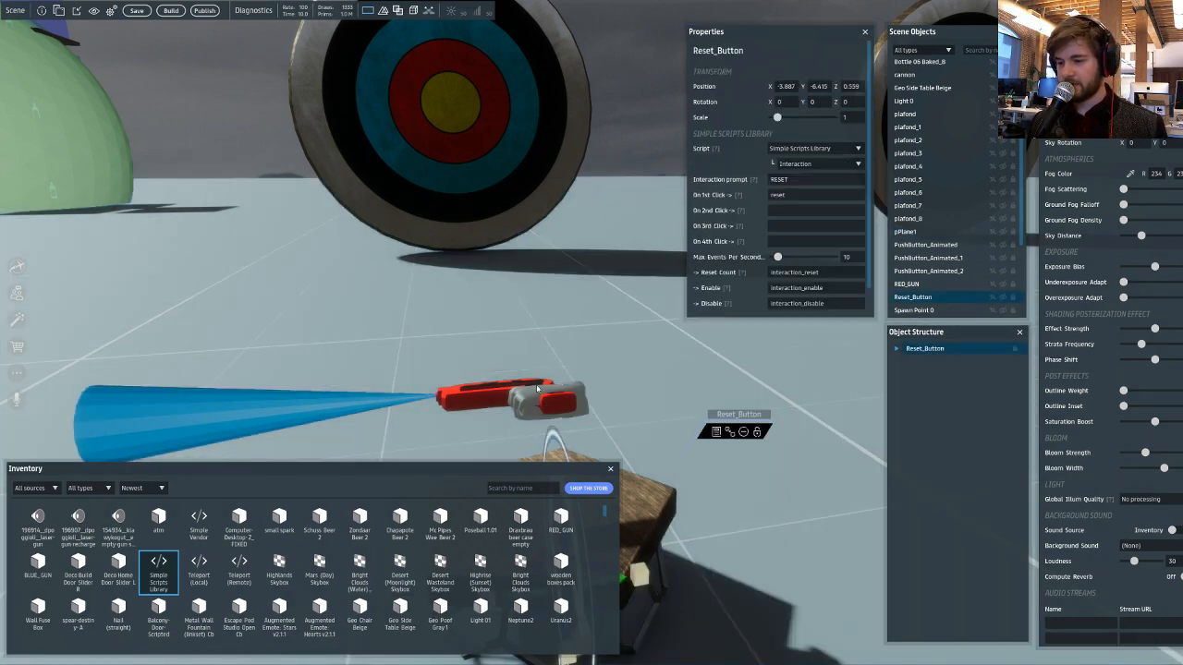
left_click(547, 386)
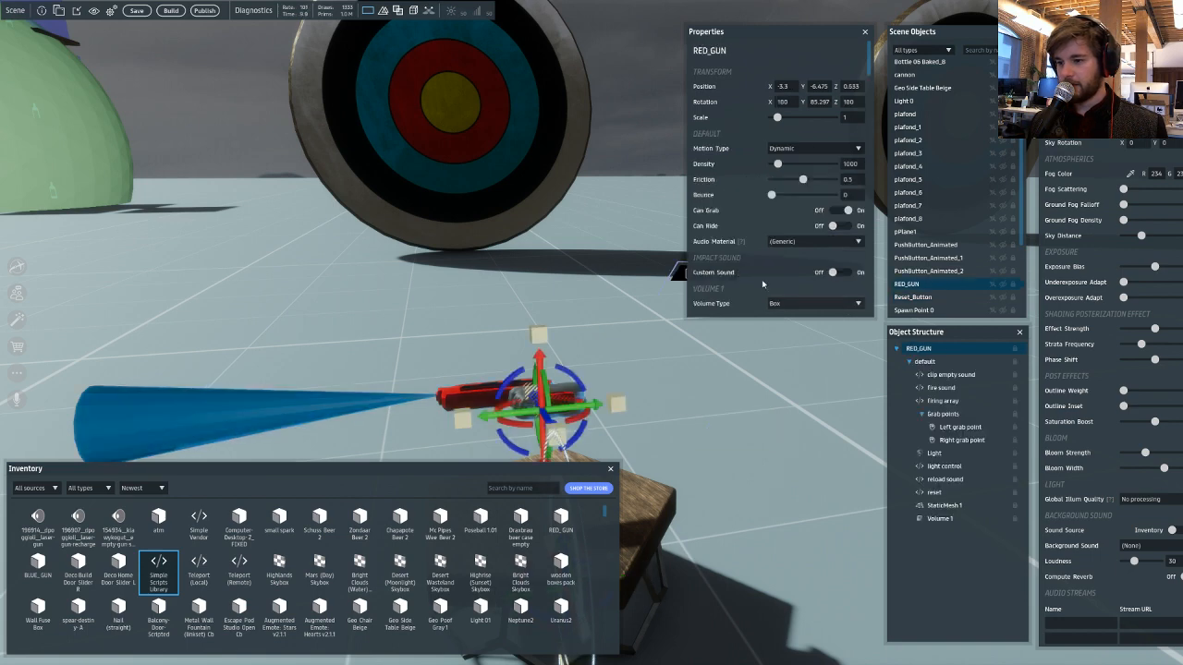
- Examine the remaining Game.Gun settings of the firing array, including the VR, mouse look, free click and free cam toggles and Group
left_click(929, 401)
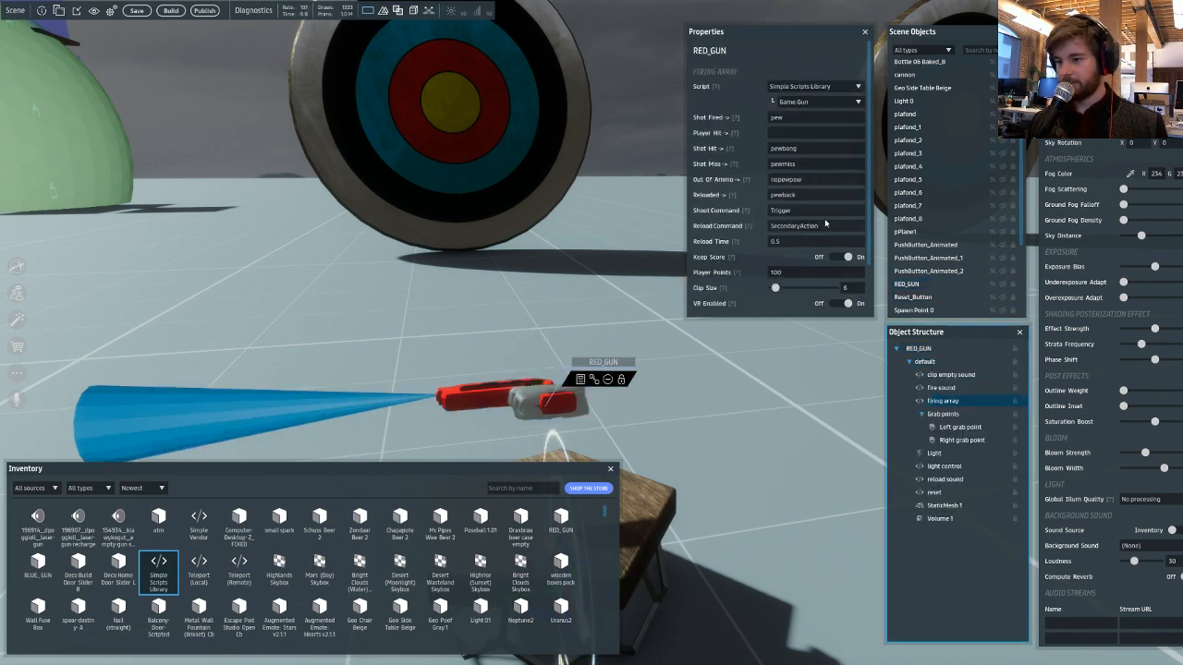
scroll(821, 269, "down", 2)
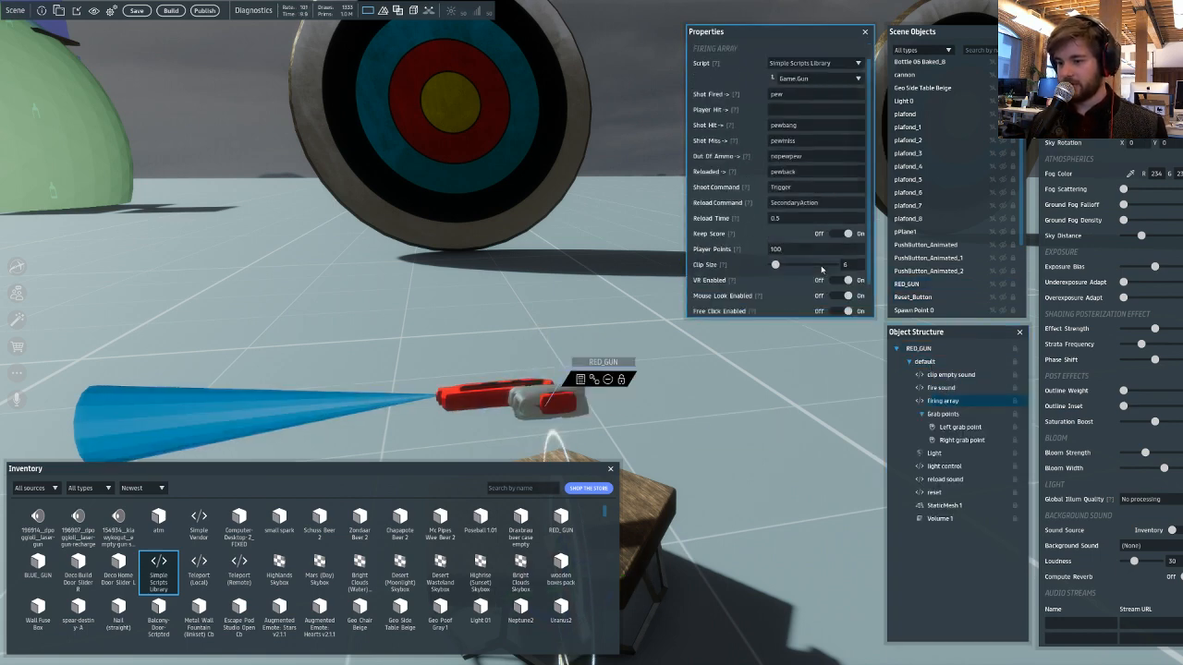
scroll(821, 268, "down", 1)
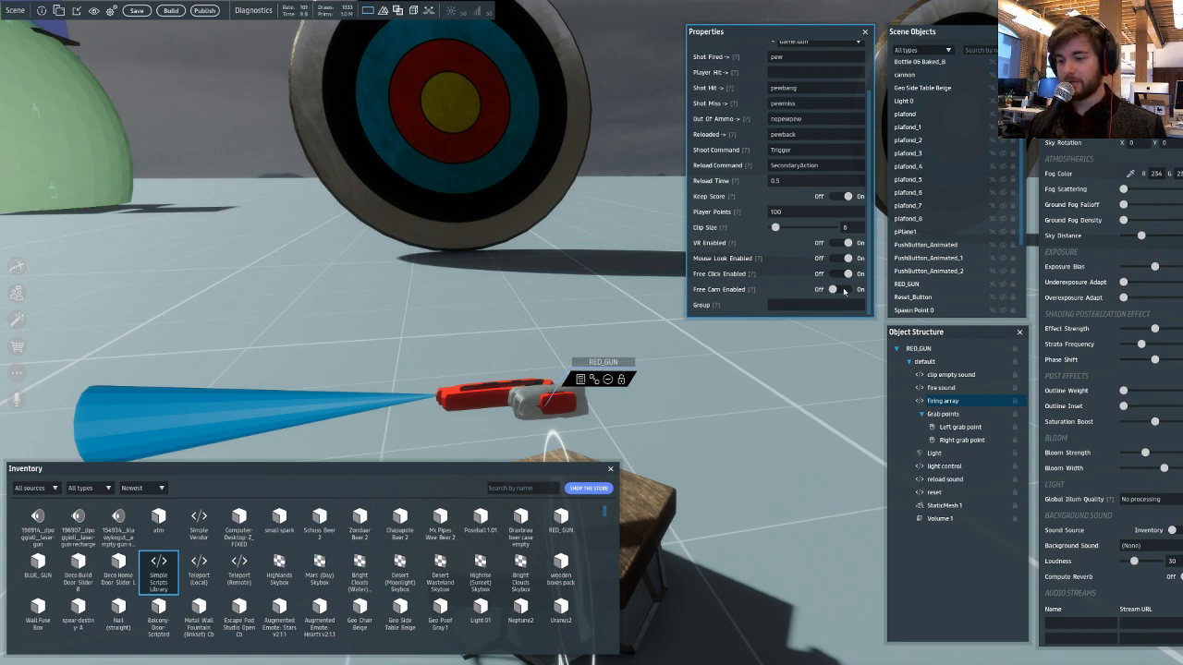
left_click(808, 306)
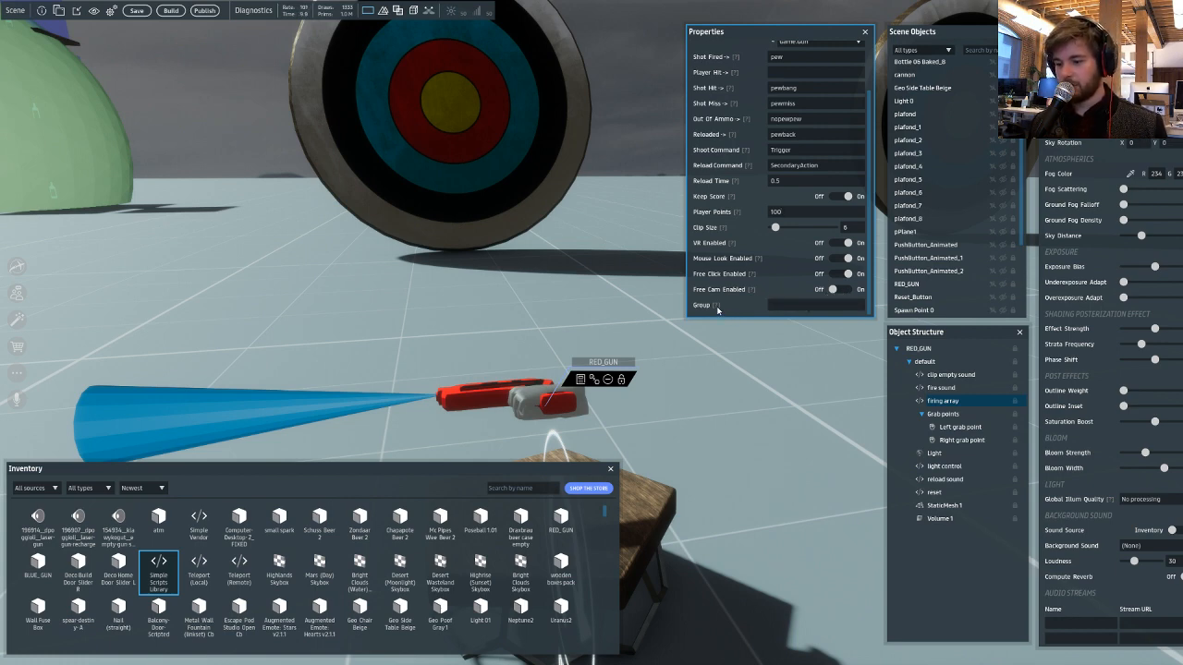
mouse_move(716, 306)
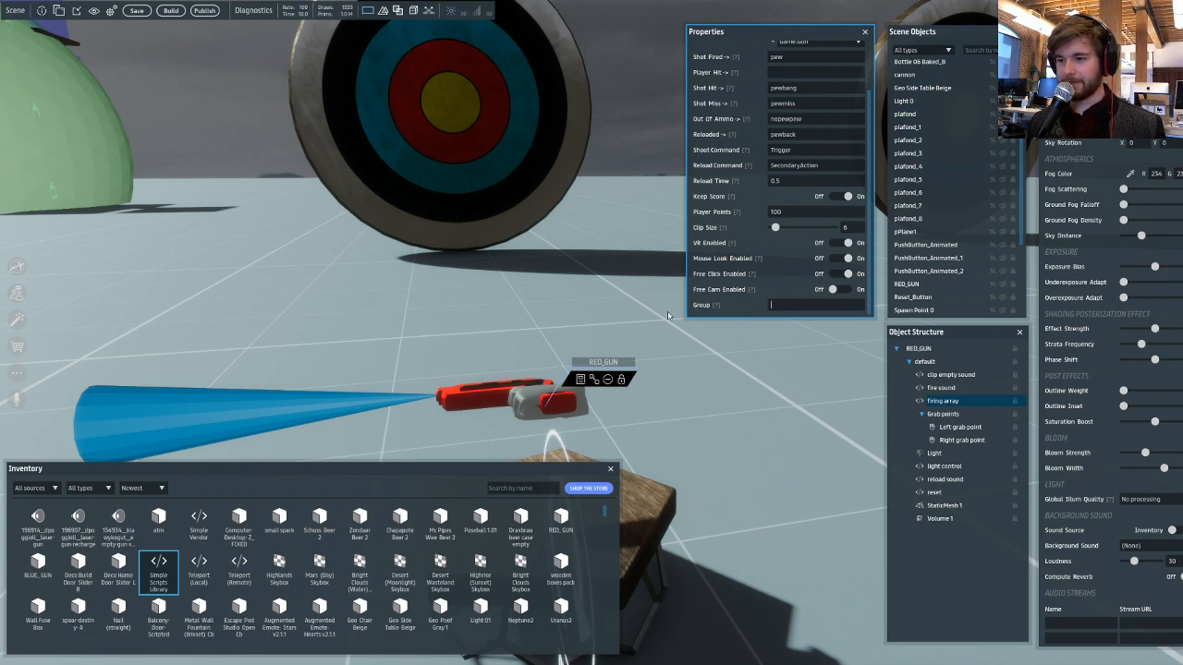
left_click(938, 401)
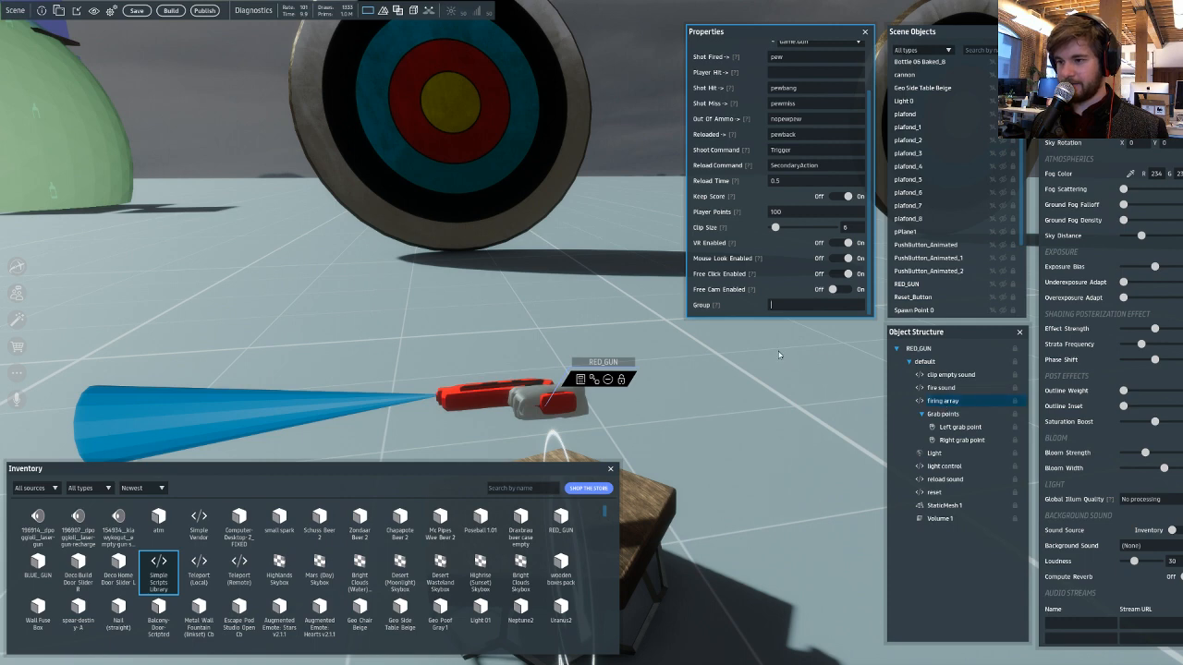
scroll(761, 134, "up", 1)
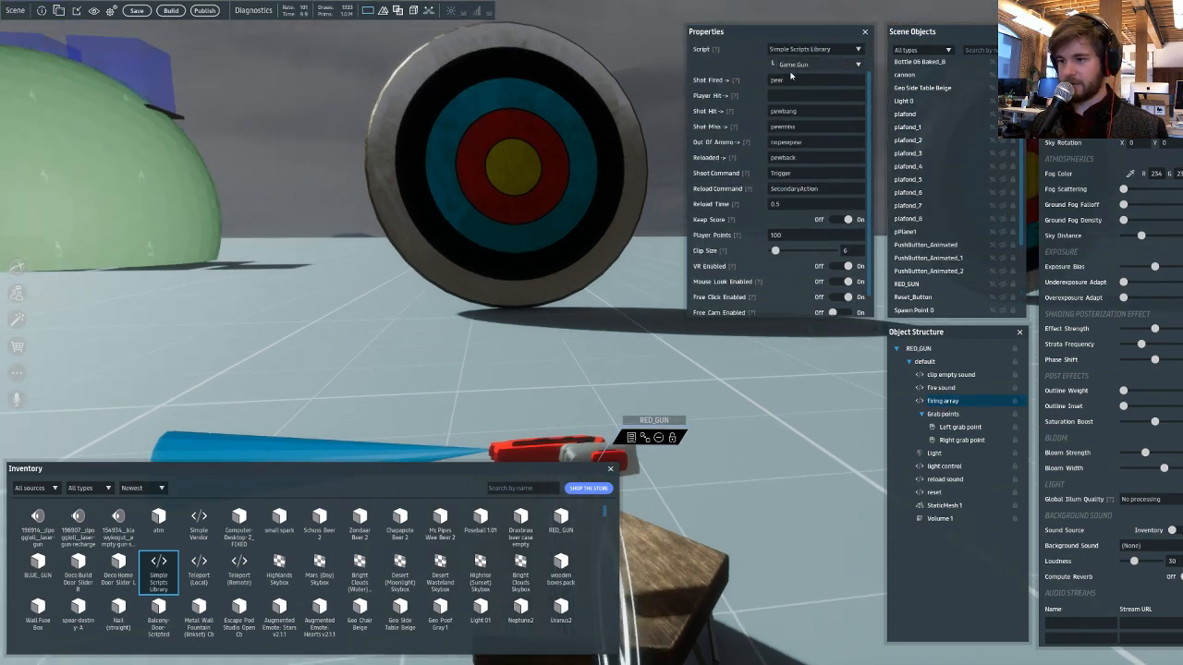
- Select Target 03, expand its object structure and open the Game.Target script under Cylinder_fracturepart19
left_click(557, 194)
mouse_move(514, 246)
right_mouse_down()
mouse_move(499, 279)
mouse_move(499, 257)
mouse_move(523, 258)
right_mouse_up()
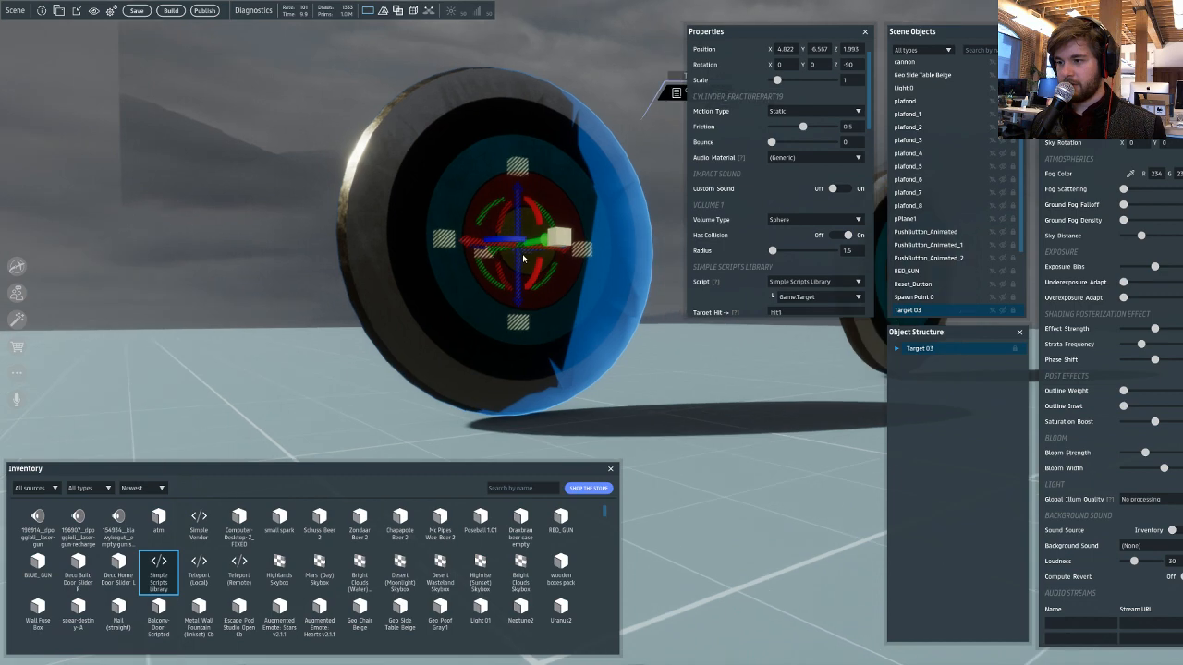
left_click(897, 348)
scroll(952, 397, "down", 6)
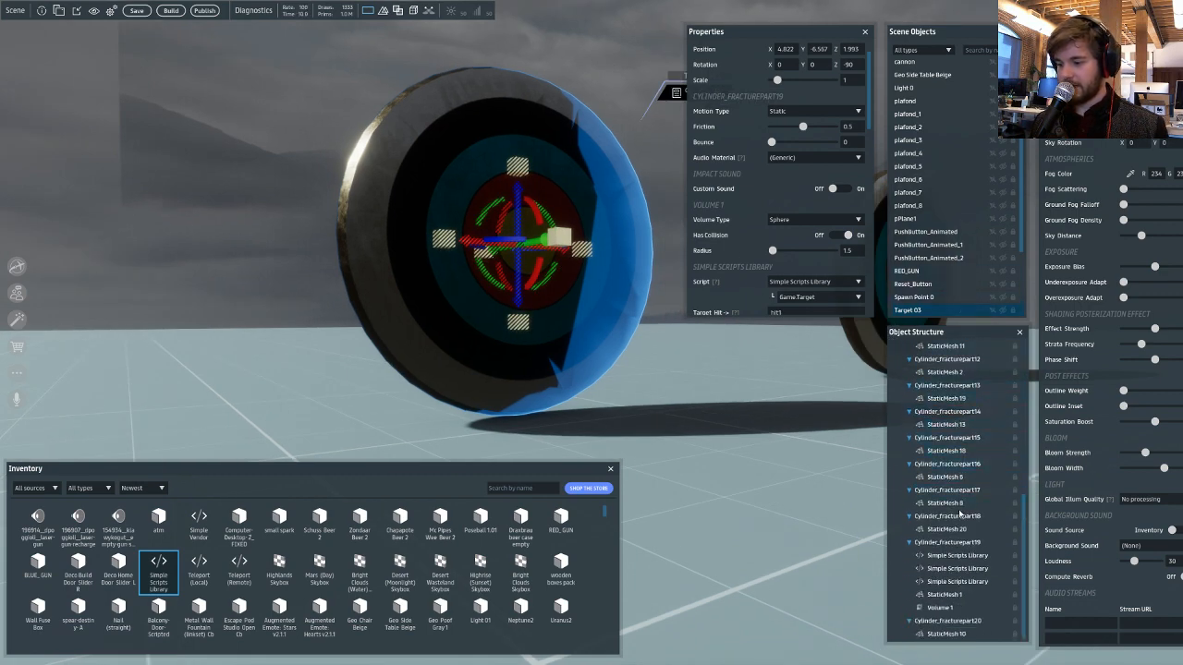
left_click(977, 559)
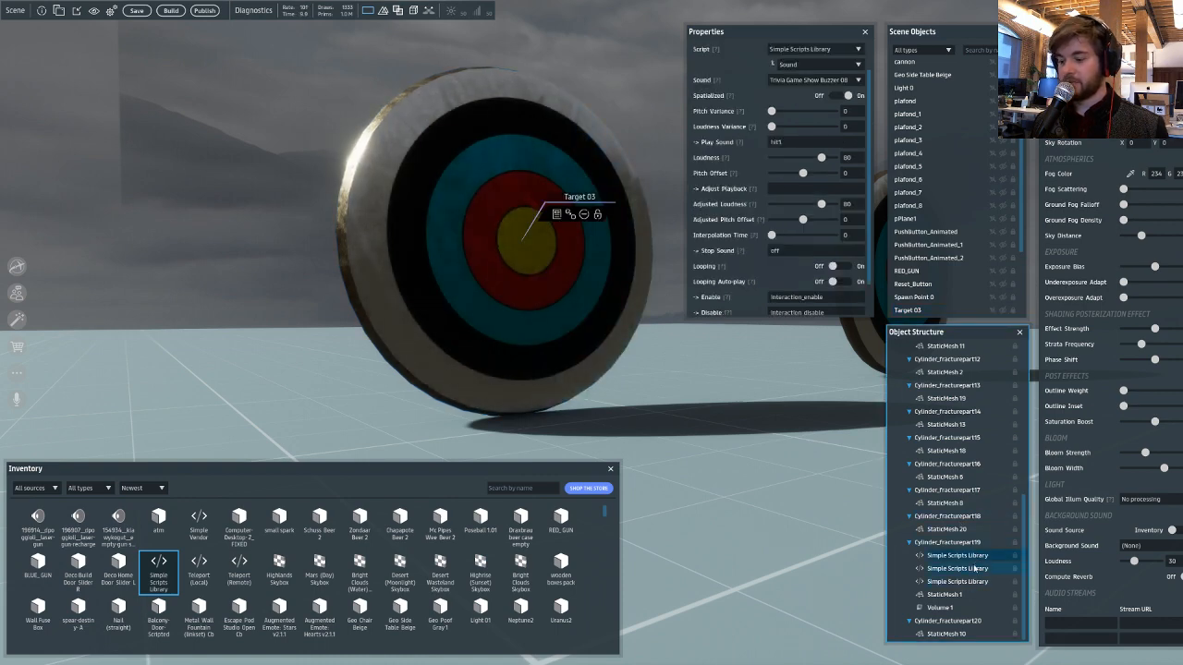
left_click(975, 569)
left_click(971, 582)
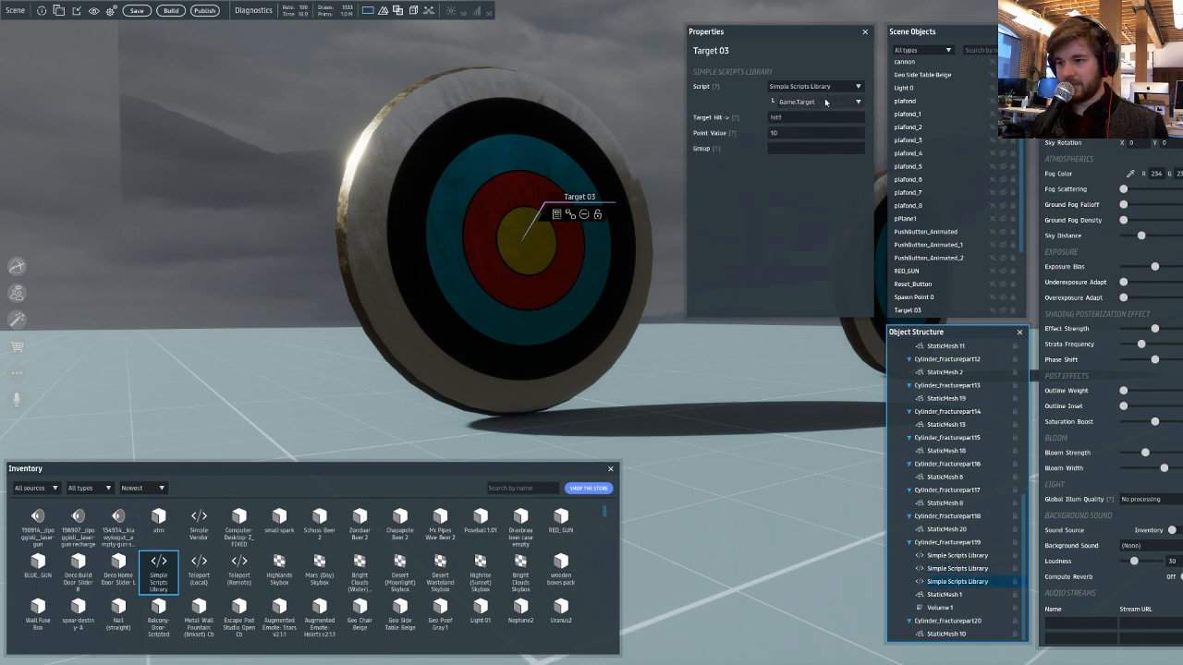
- Examine the Target Hit event and Point Value of Target 03's Game.Target script
double_click(777, 117)
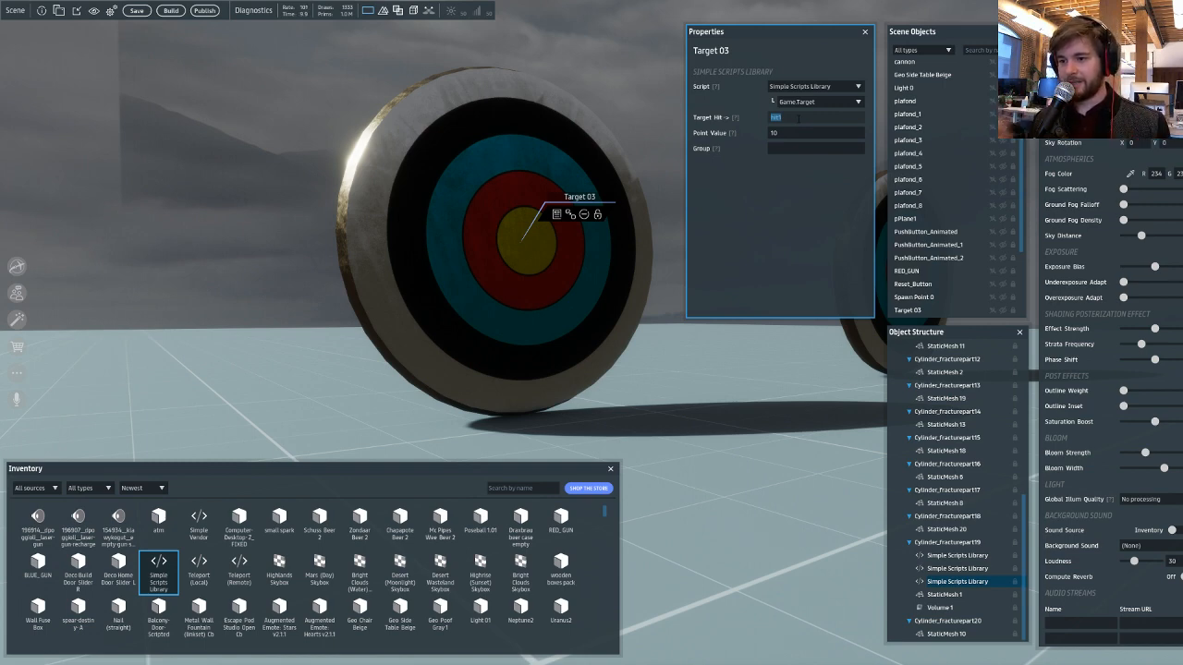
mouse_move(735, 121)
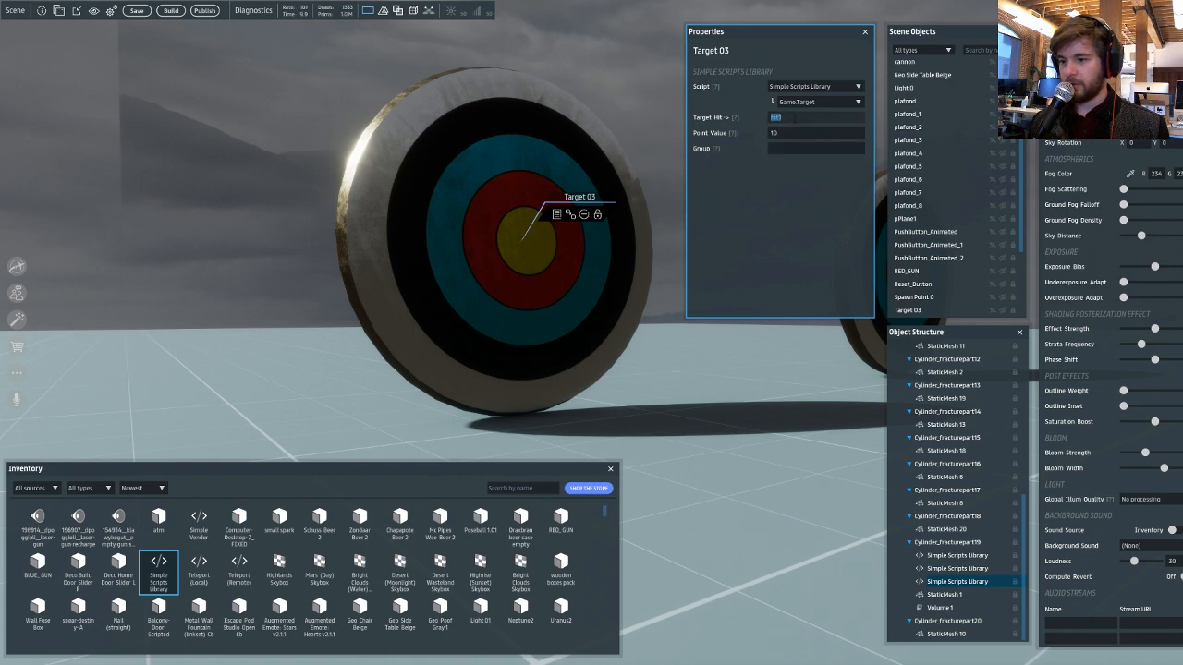
left_click(782, 117)
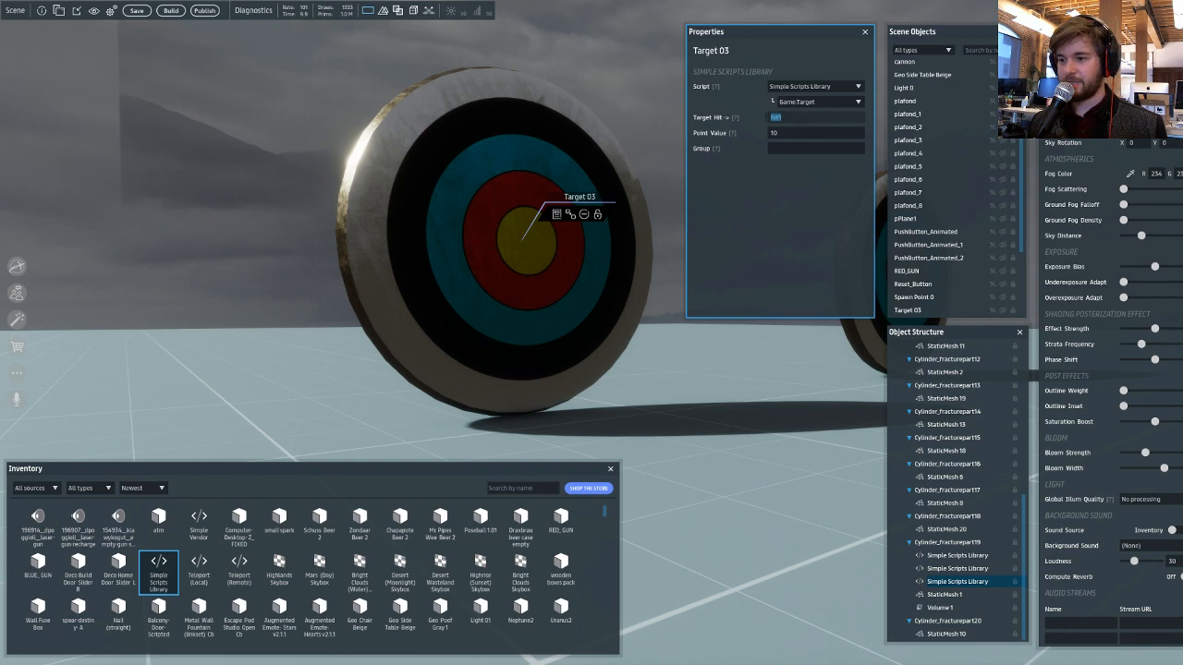
key("Tab")
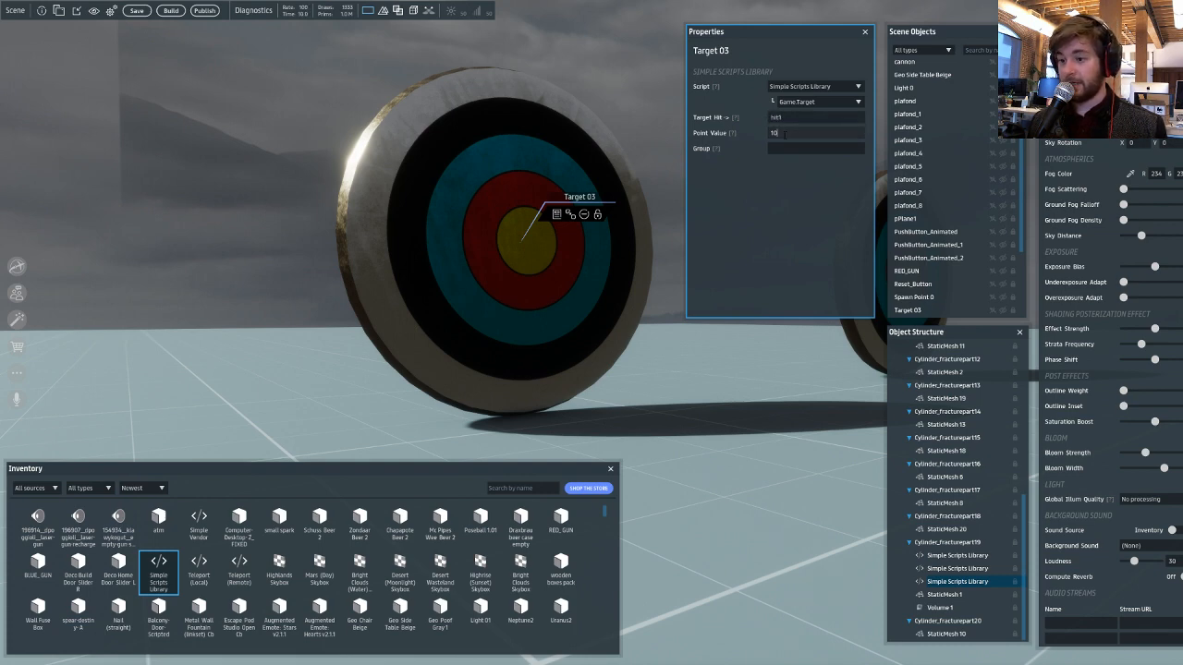
key("Return")
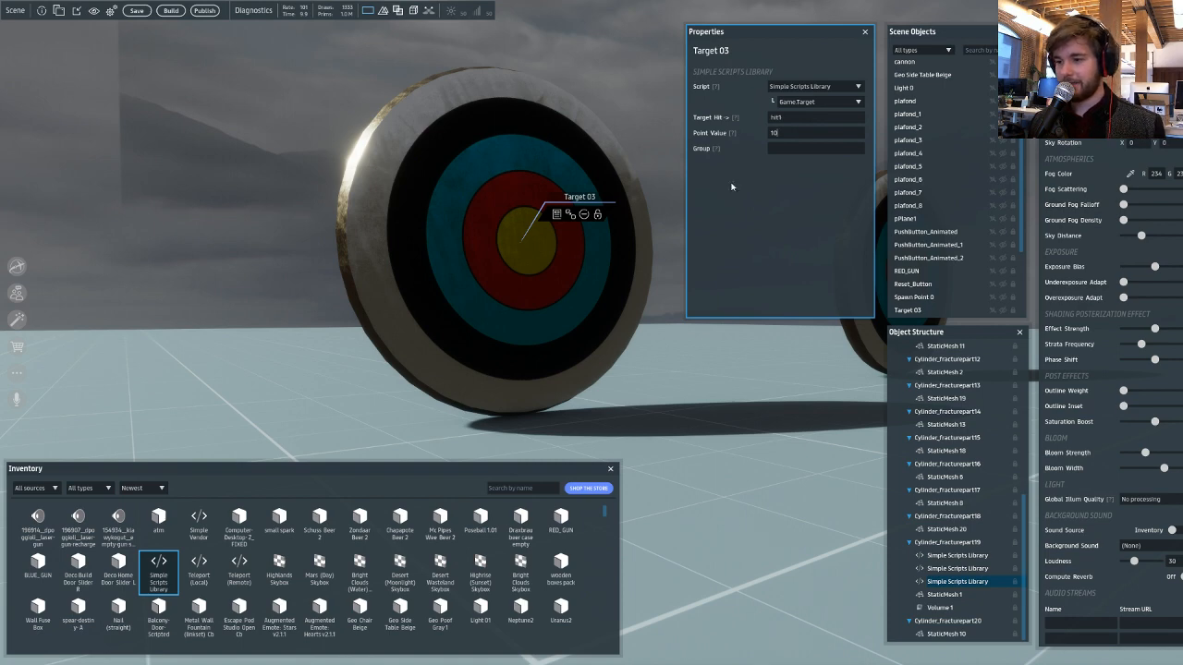
left_click(813, 117)
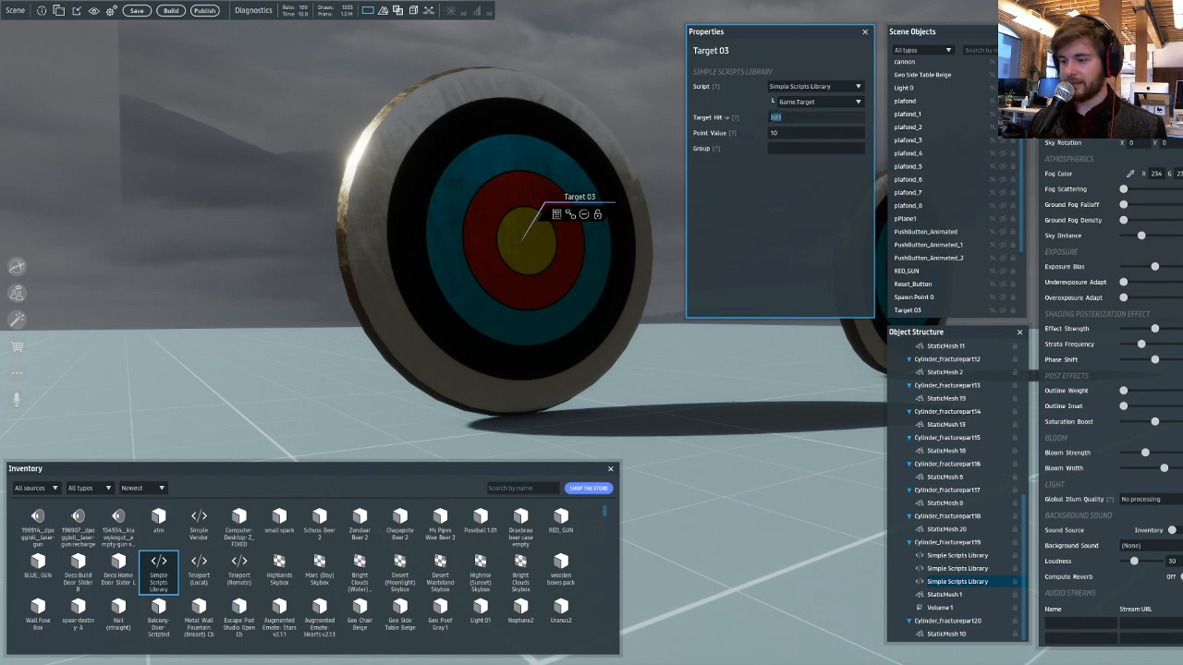
- Examine which events trigger Target 03's Animation and Sound scripts, including Play Range B, Play Sound and Stop Sound
left_click(957, 568)
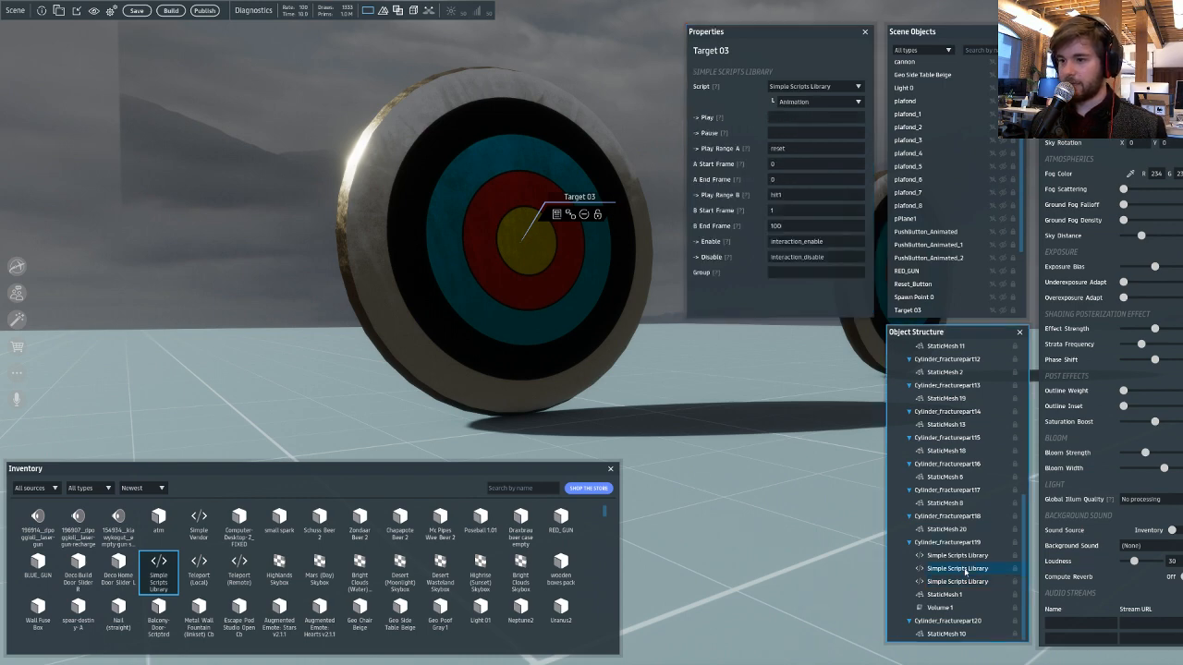
left_click(821, 194)
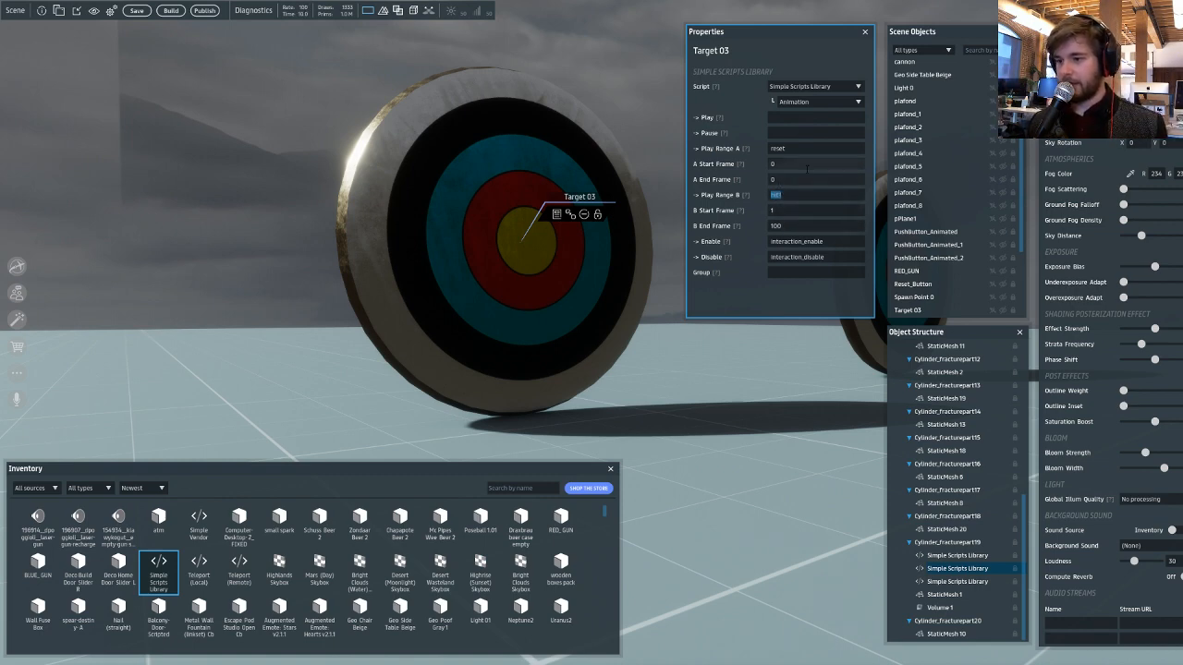
left_click(945, 556)
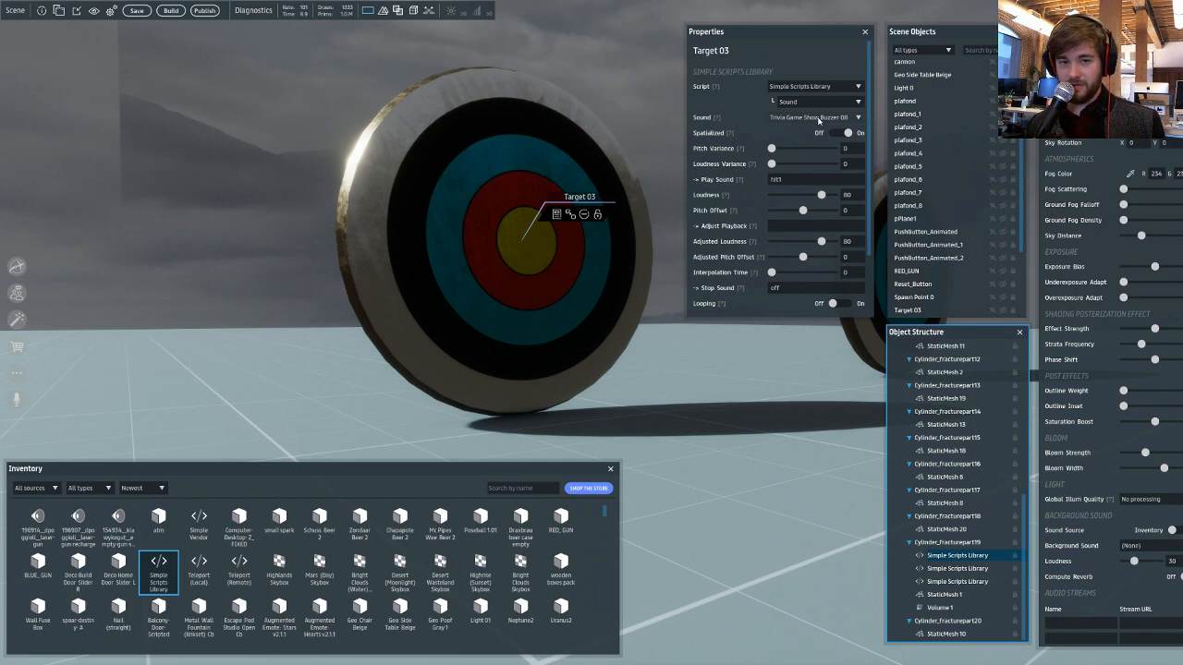
left_click(784, 179)
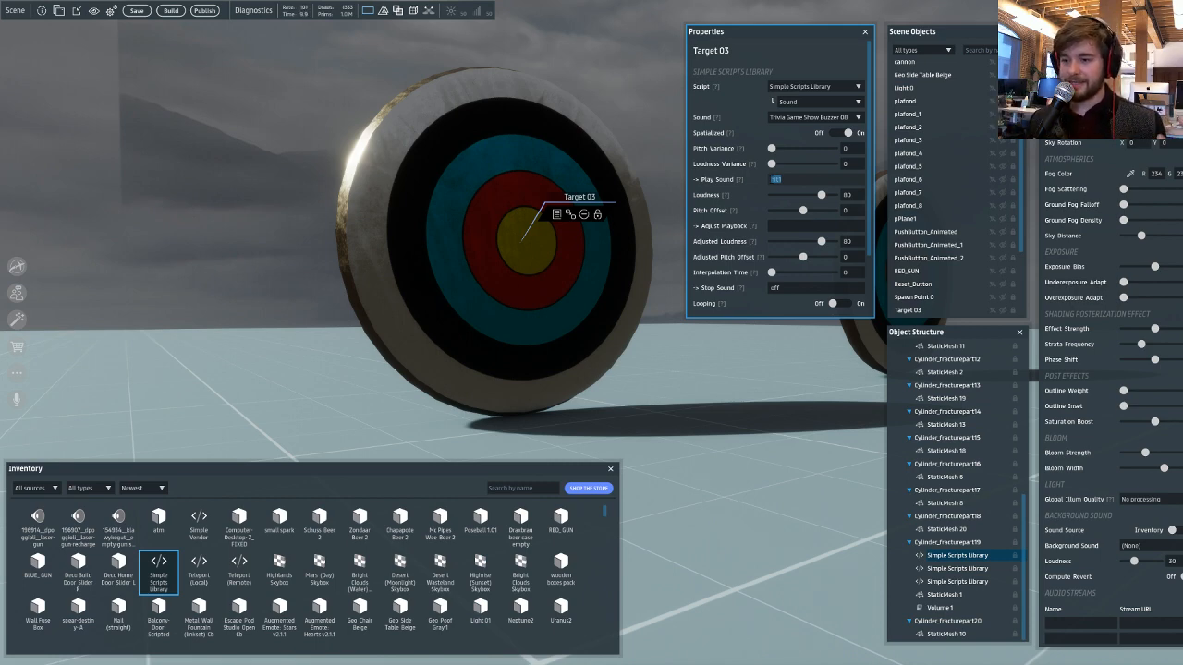
left_click(810, 287)
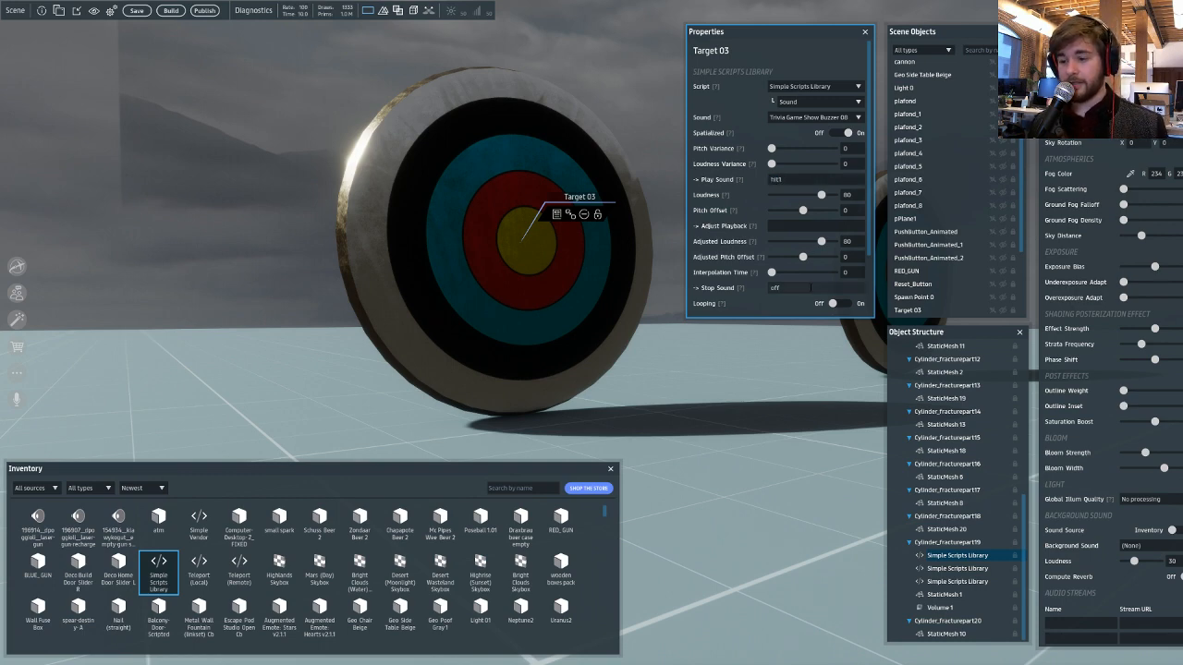
right_click_drag(713, 355, 730, 357)
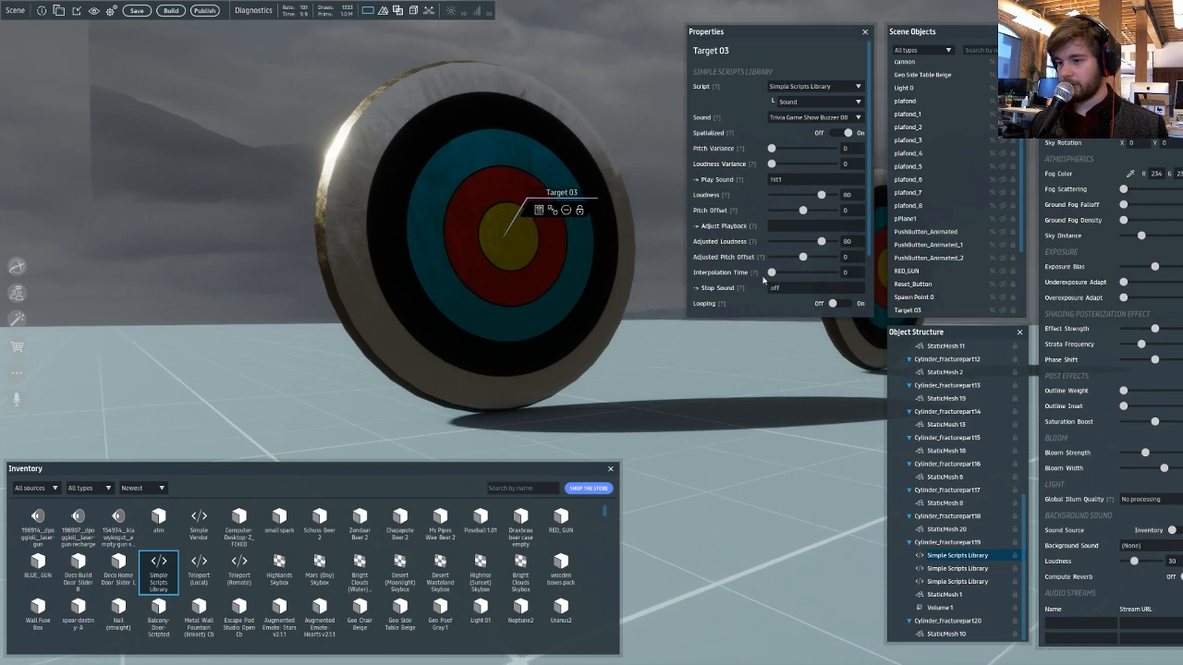
scroll(767, 275, "down", 3)
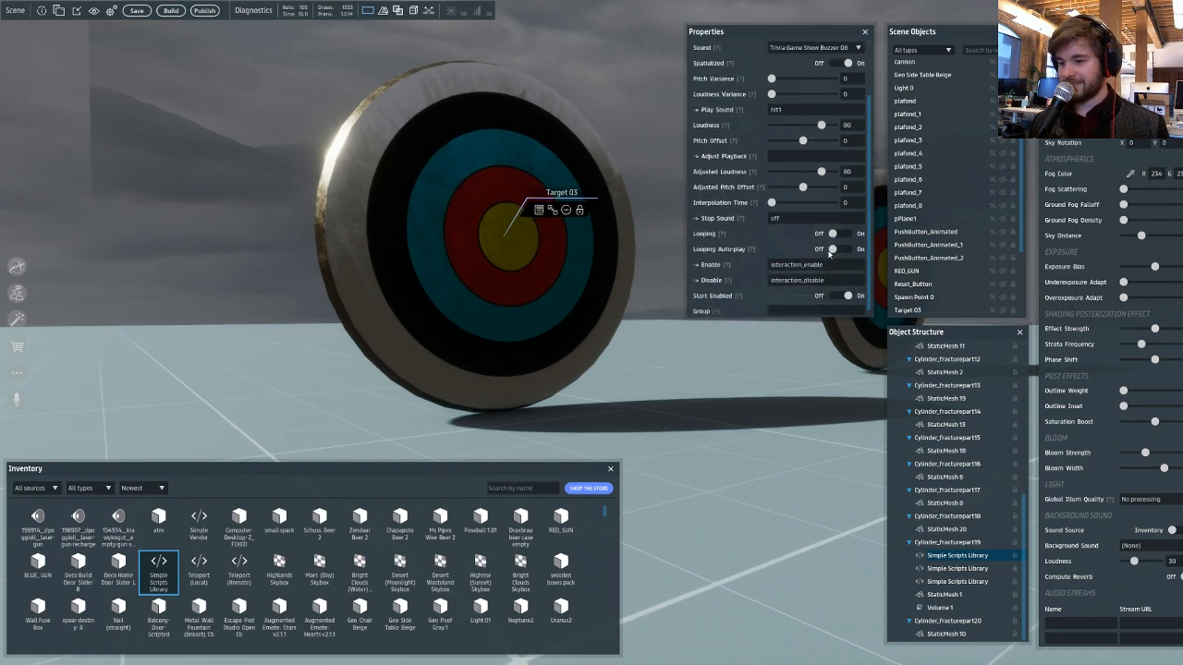
- Review Target 03's combined script properties, its Animation 1 playback settings and its list of fracture parts
left_click(957, 568)
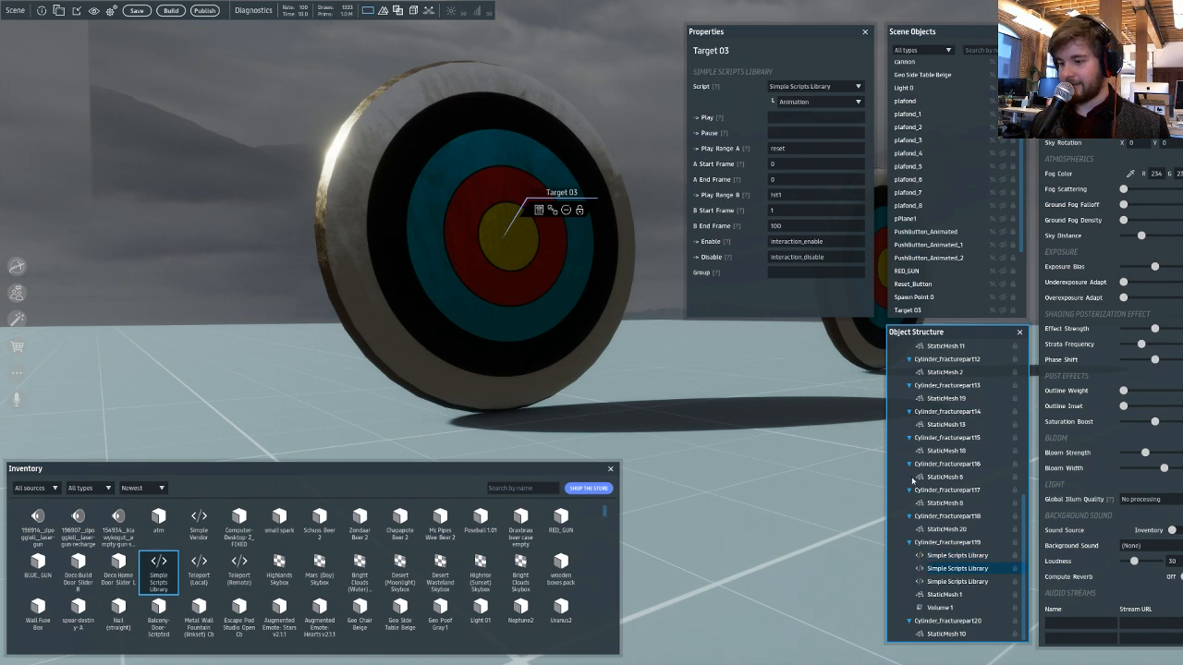
scroll(958, 486, "up", 10)
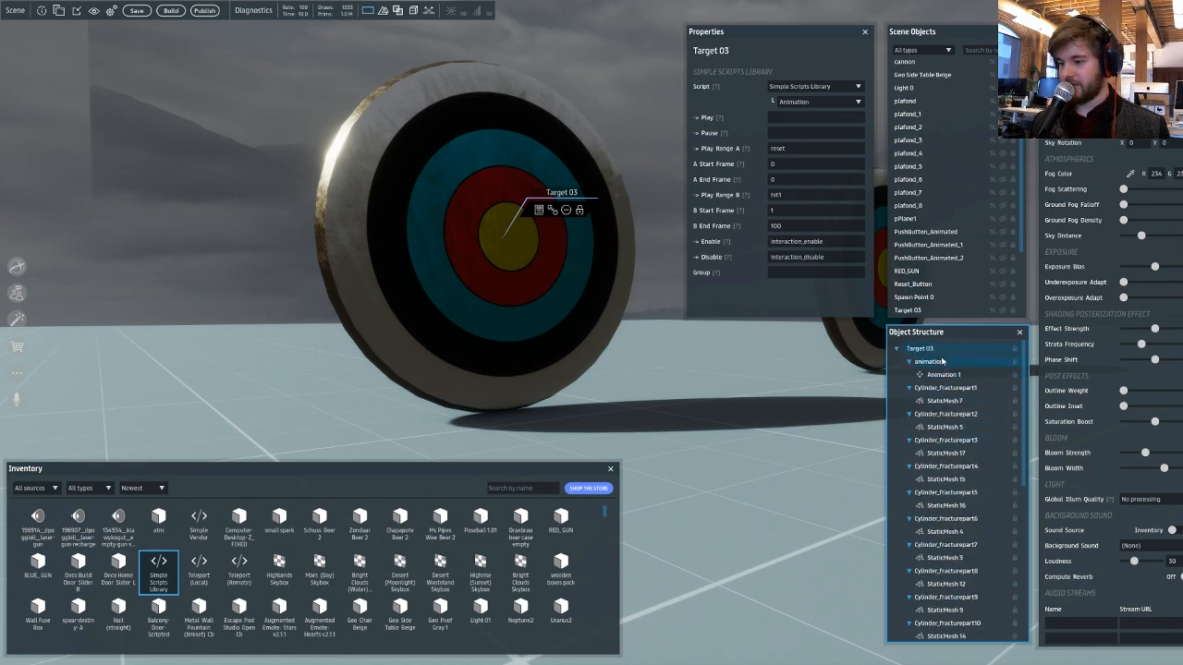
left_click(933, 350)
scroll(727, 250, "down", 2)
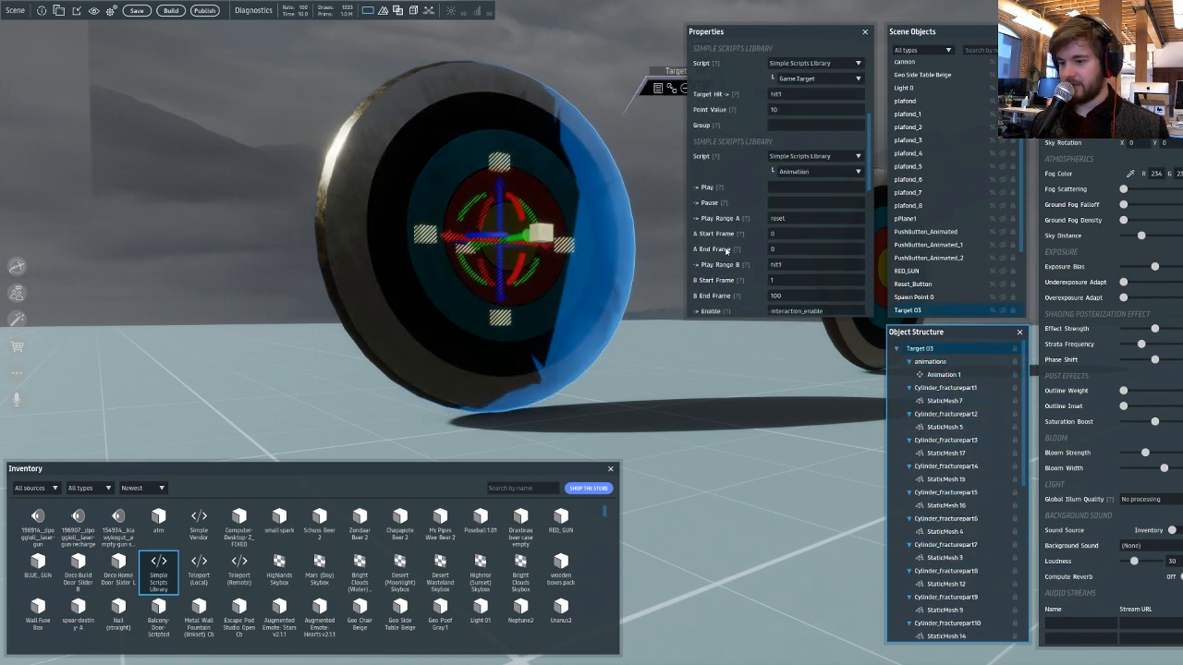
scroll(727, 249, "down", 6)
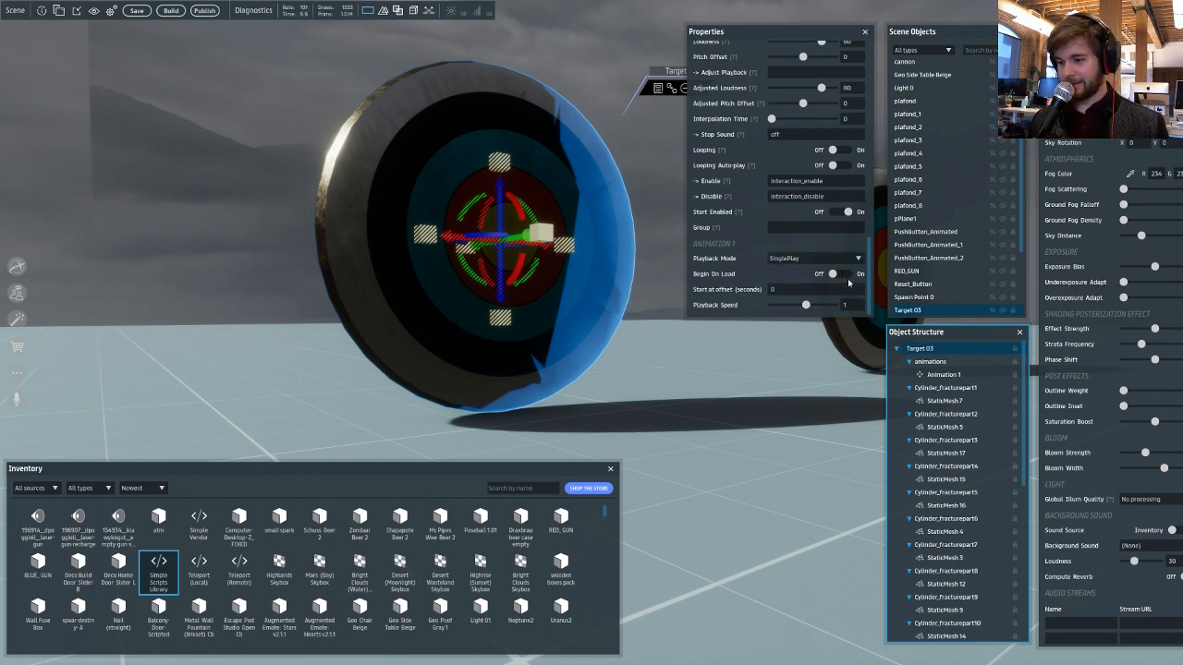
scroll(931, 397, "down", 5)
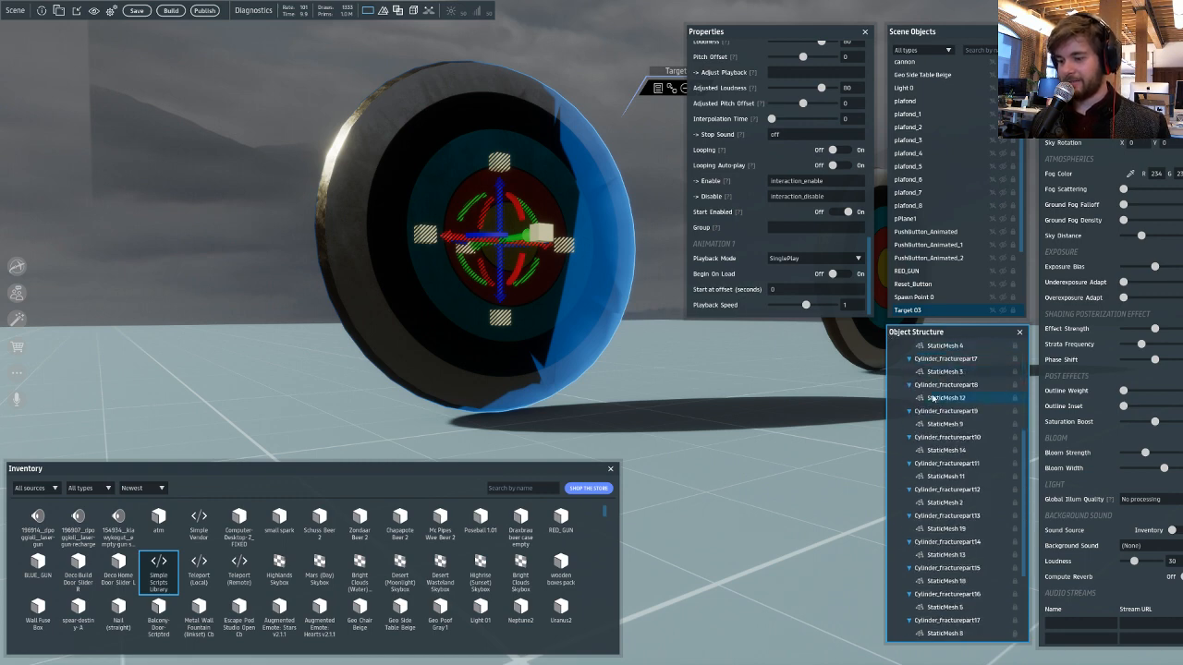
scroll(931, 398, "down", 3)
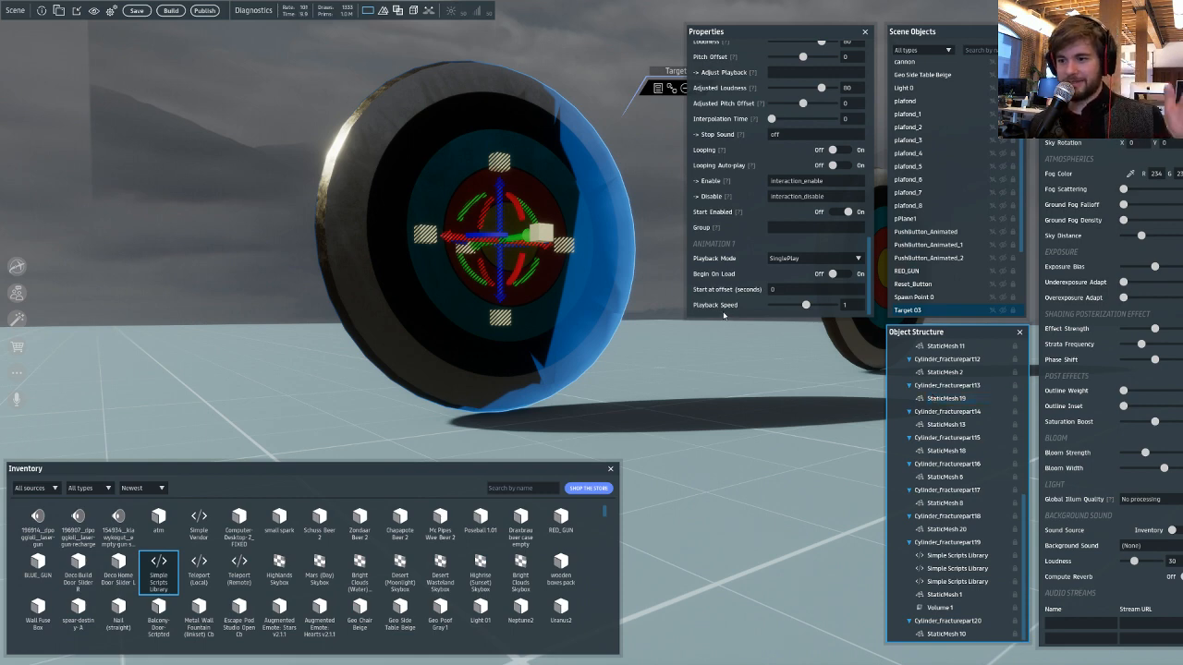
right_click_drag(711, 343, 757, 359)
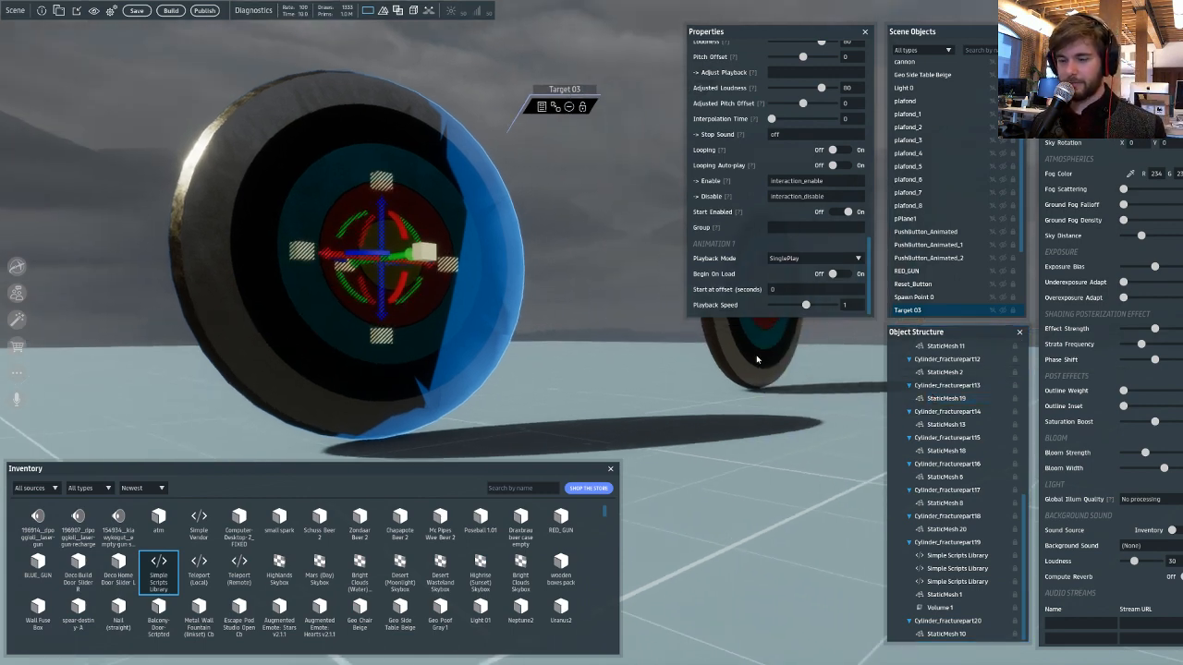
- Select Target 03_2, expand its object structure and examine the Target Hit event of the Game.Target script under Cylinder_fracturepart19
key("d")
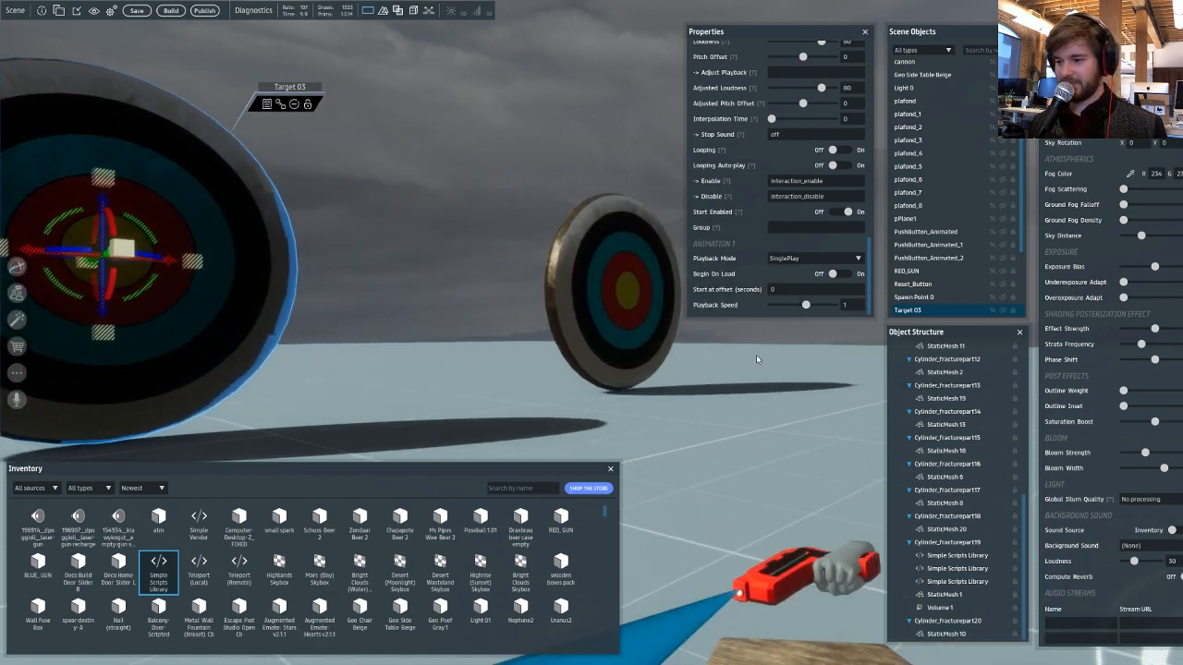
key("w")
left_click(606, 187)
key("w")
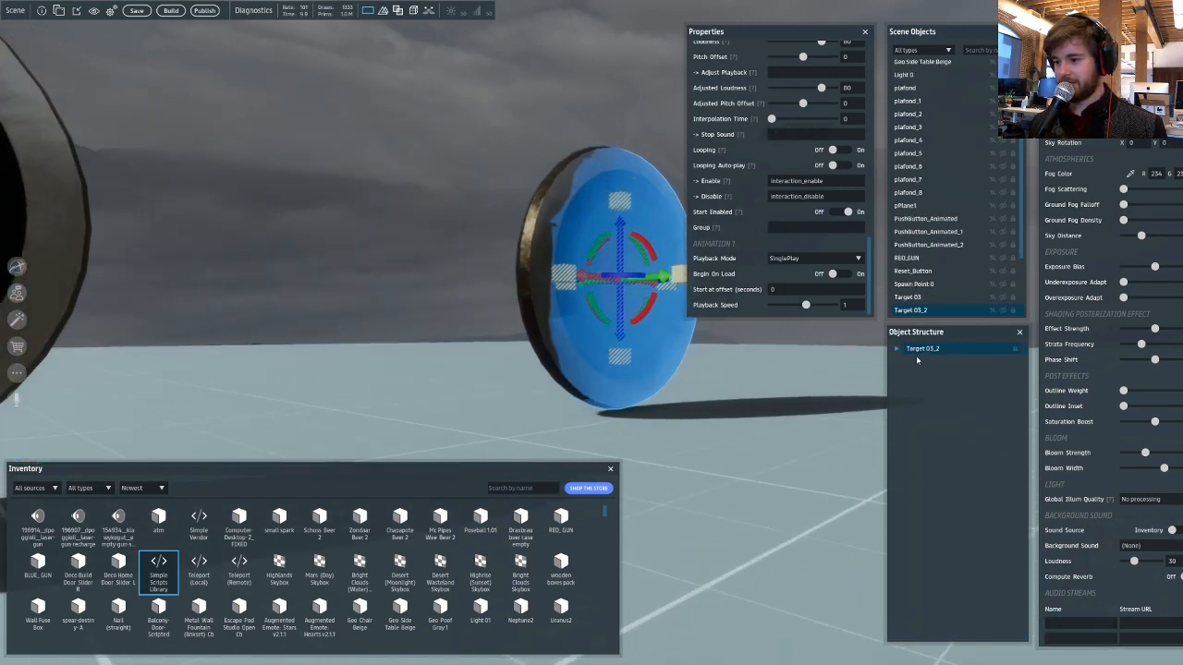
left_click(898, 348)
scroll(952, 481, "down", 5)
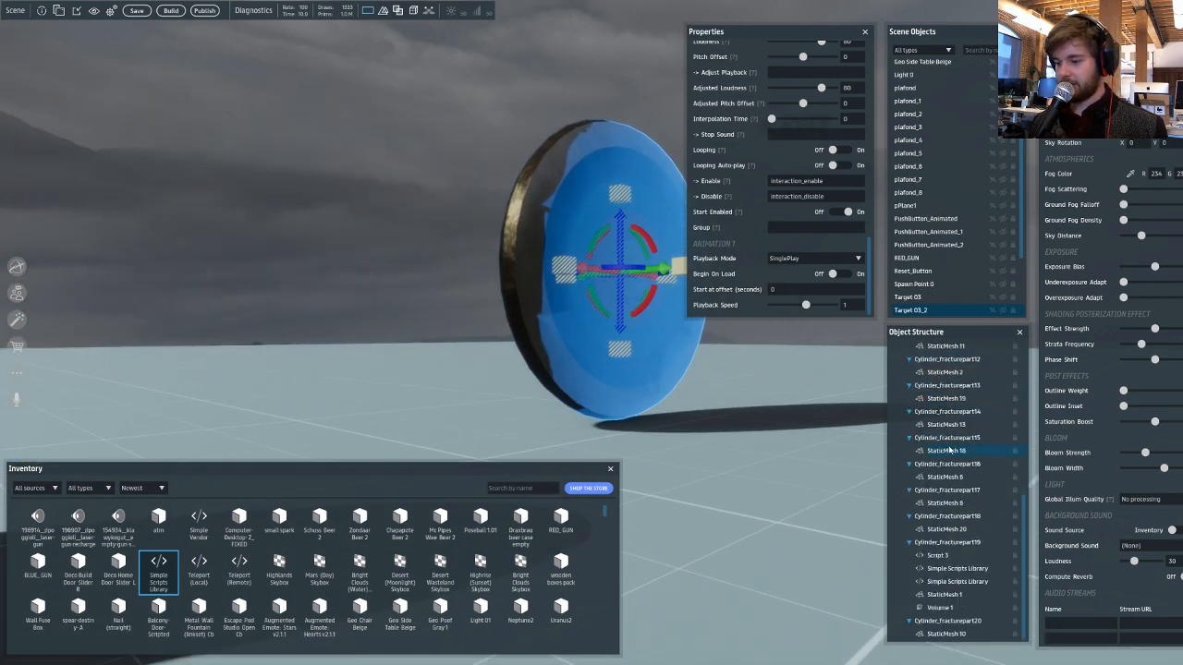
left_click(953, 567)
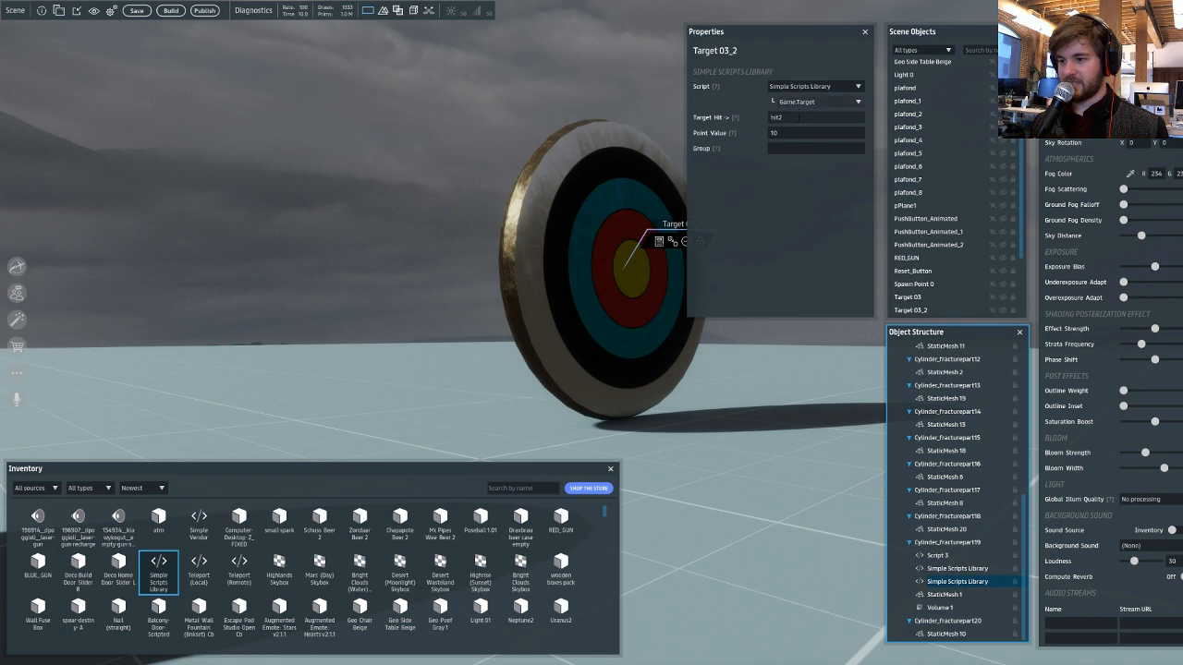
left_click(800, 118)
- View the front of Target 03_2 from different angles and distances
right_click_drag(480, 238, 661, 305)
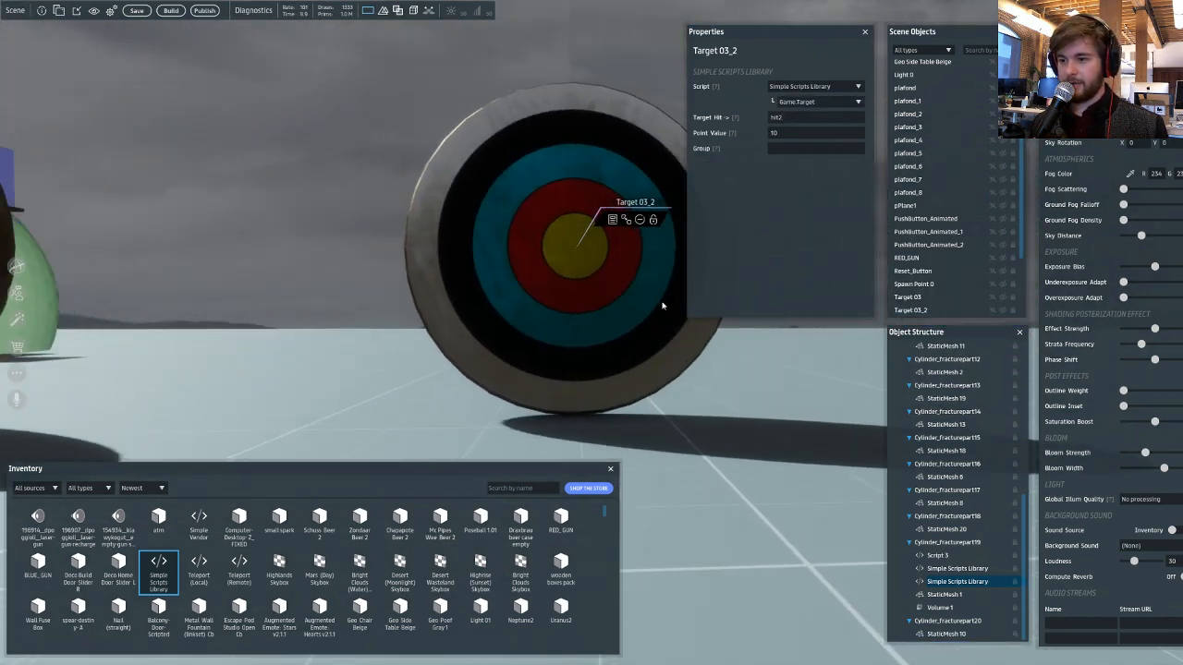
key("a")
key("a")
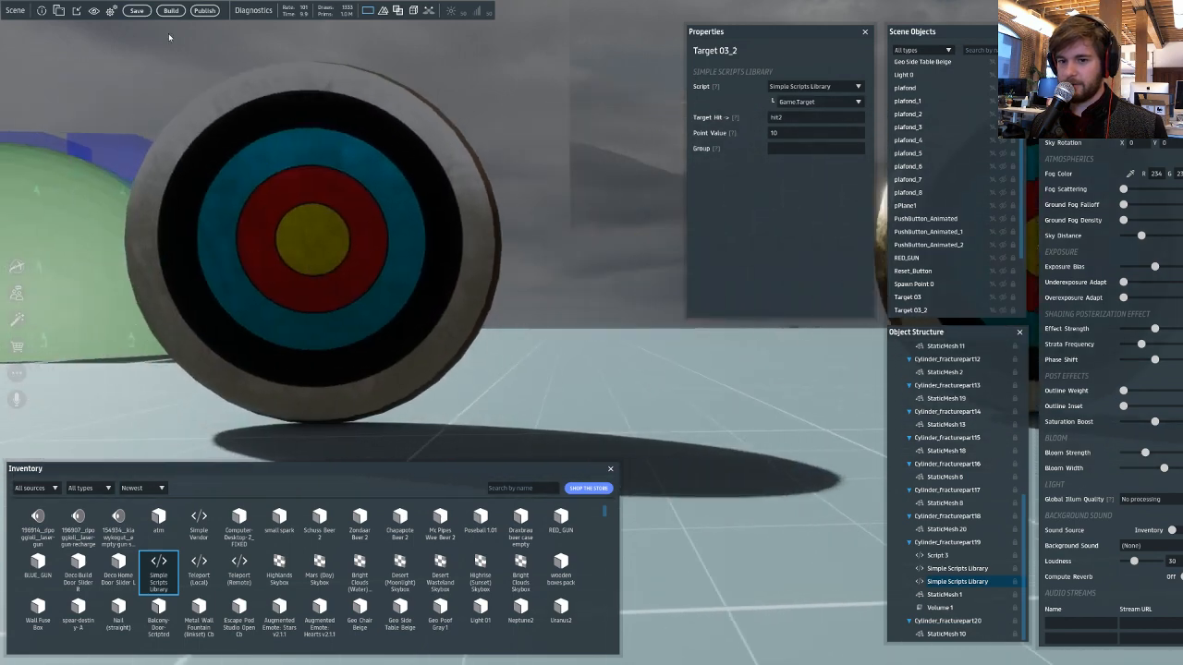
key("d")
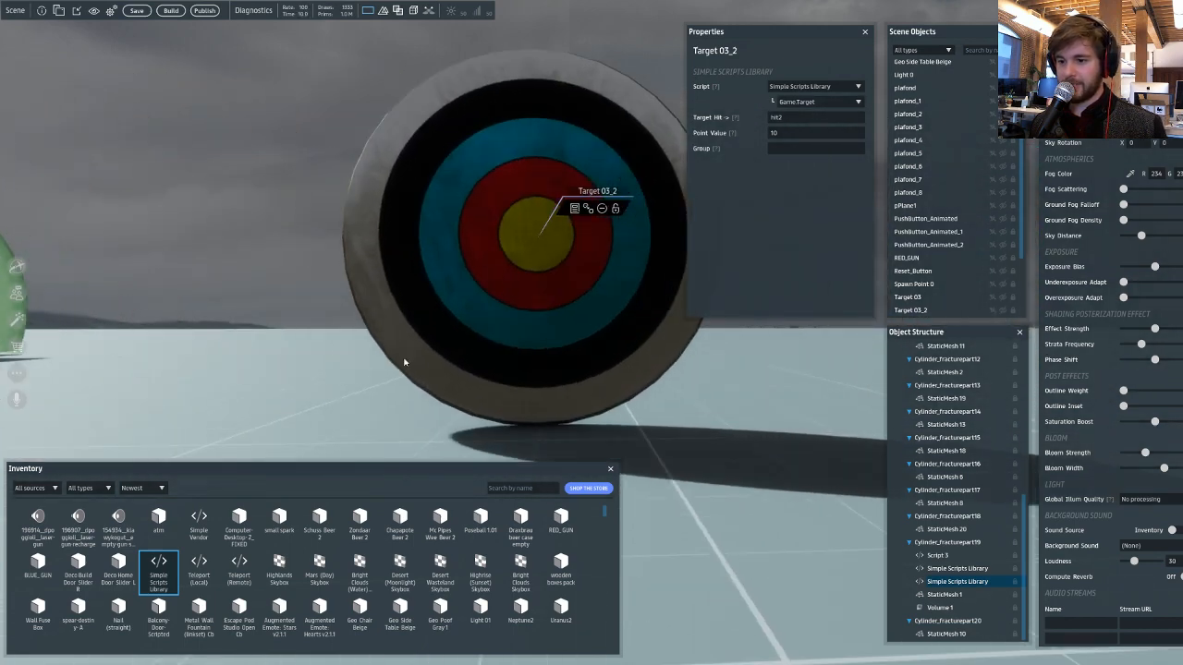
key("w")
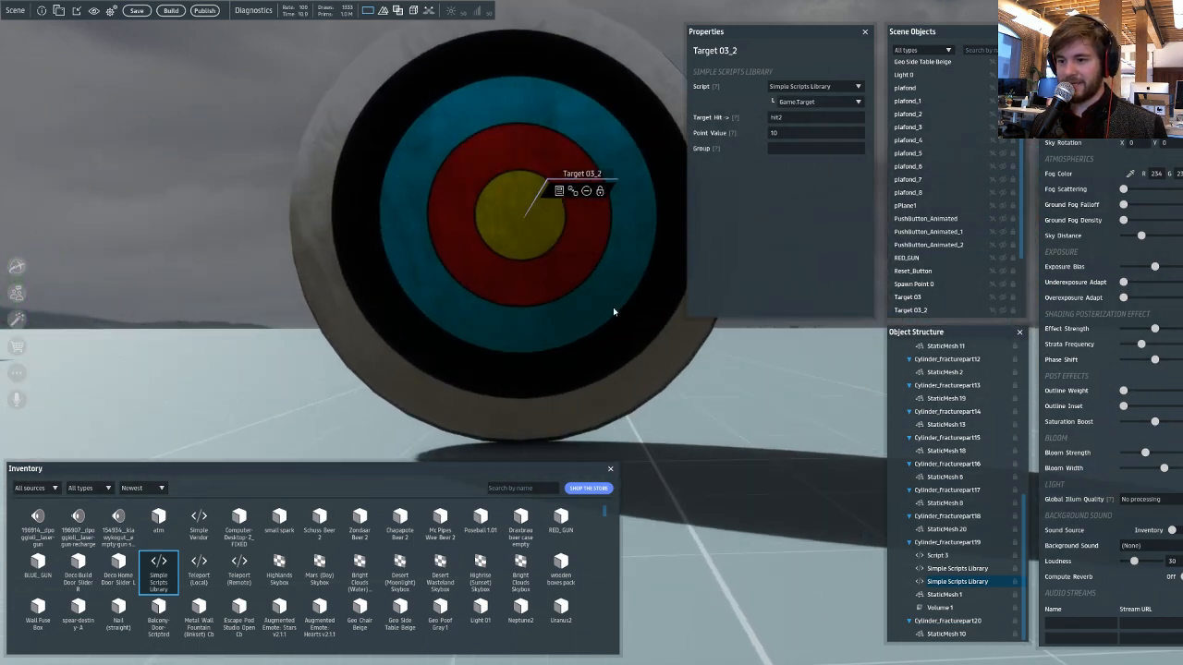
key("a")
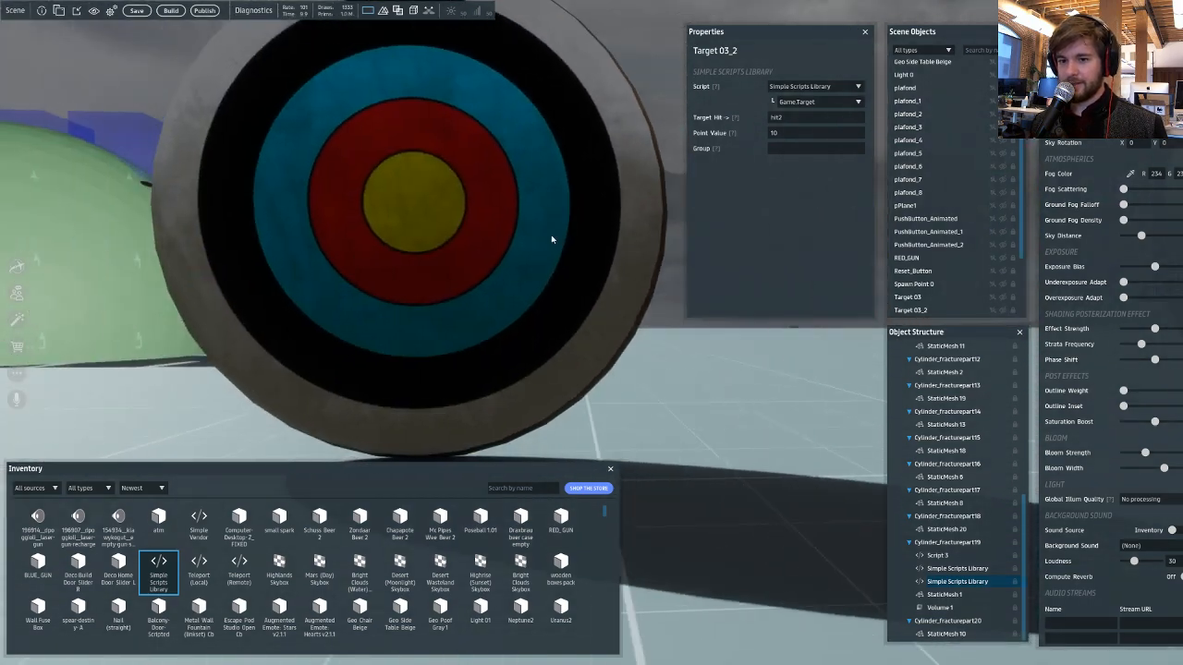
key("s")
key("a")
- Select RED_GUN and examine the events of its firing array script and the Play Sound event of its fire sound script
right_click_drag(532, 322, 752, 401)
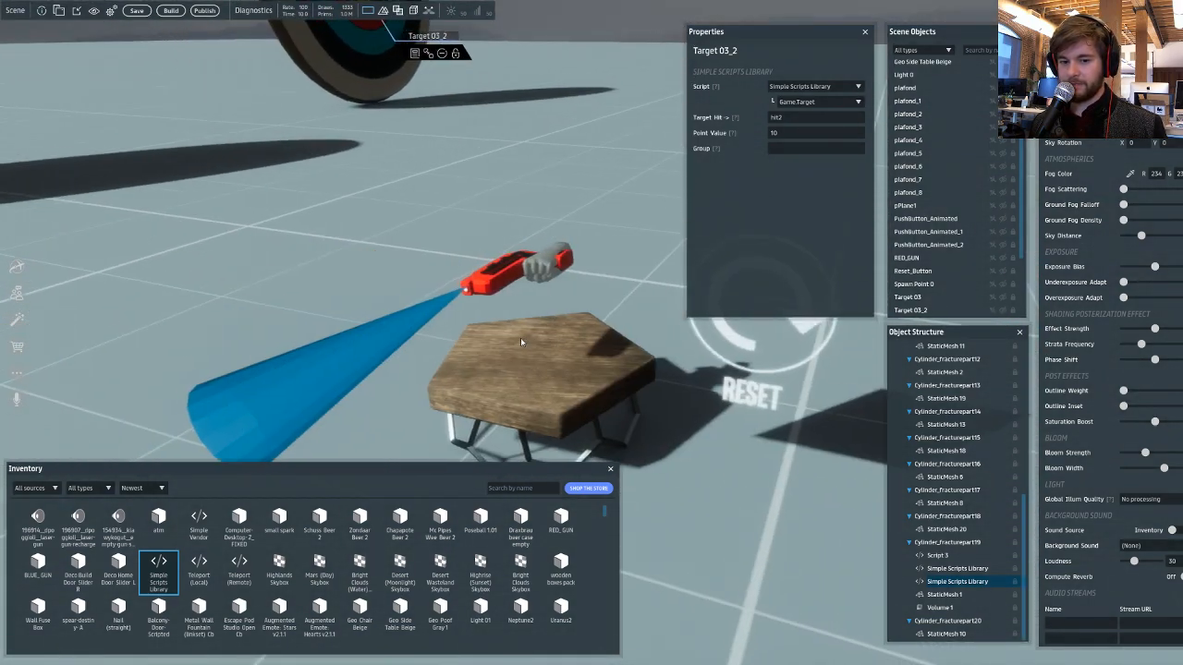
left_click(467, 289)
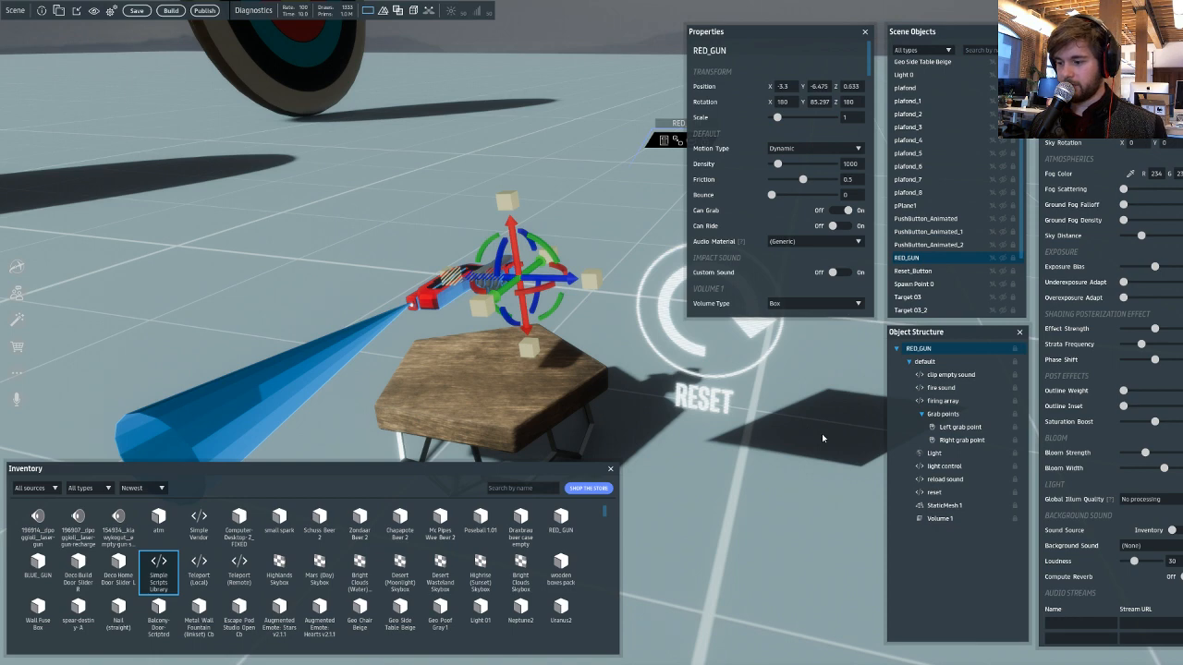
right_click_drag(821, 434, 792, 425)
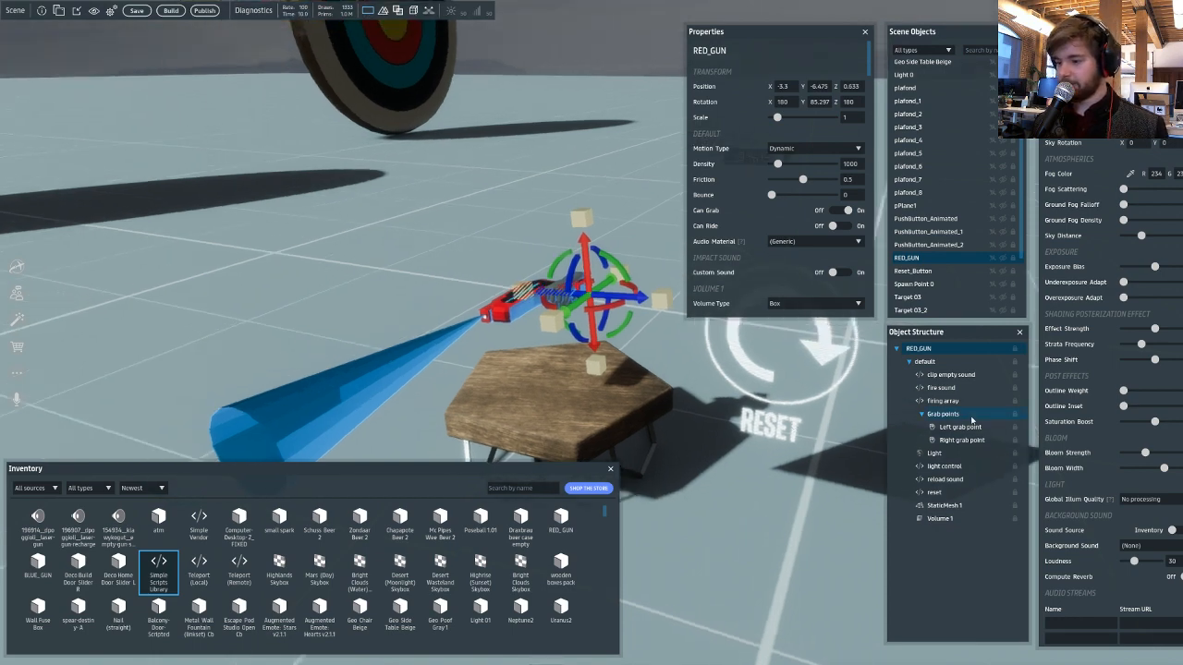
left_click(970, 400)
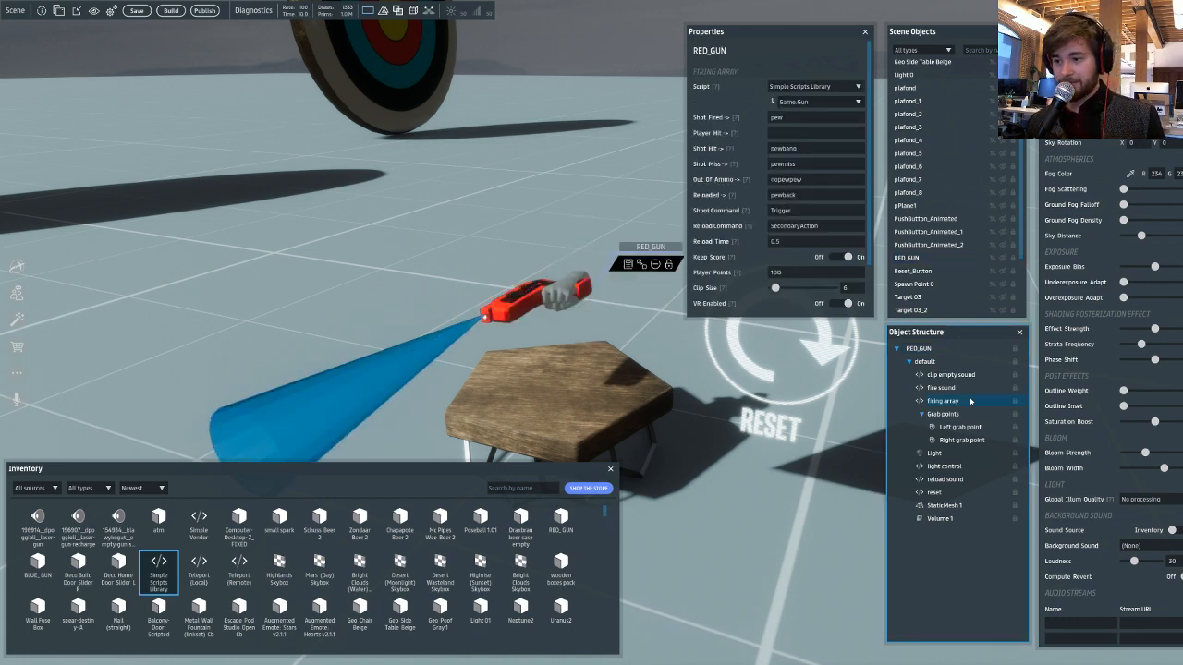
left_click(956, 388)
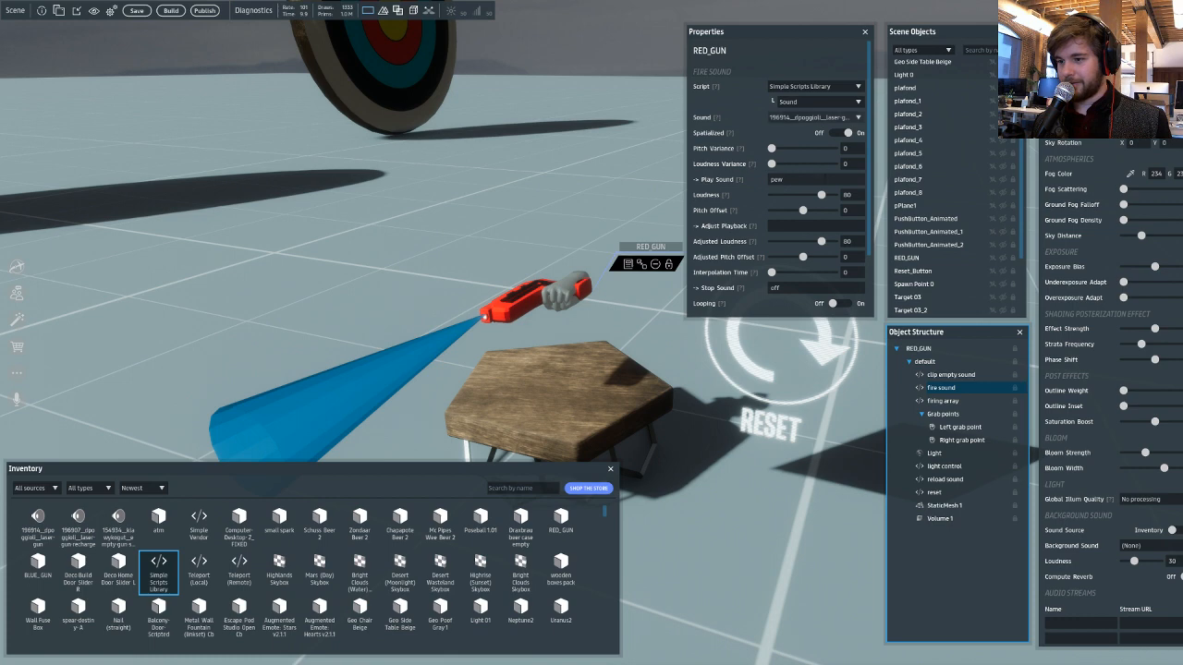
left_click(825, 179)
left_click_drag(819, 179, 768, 183)
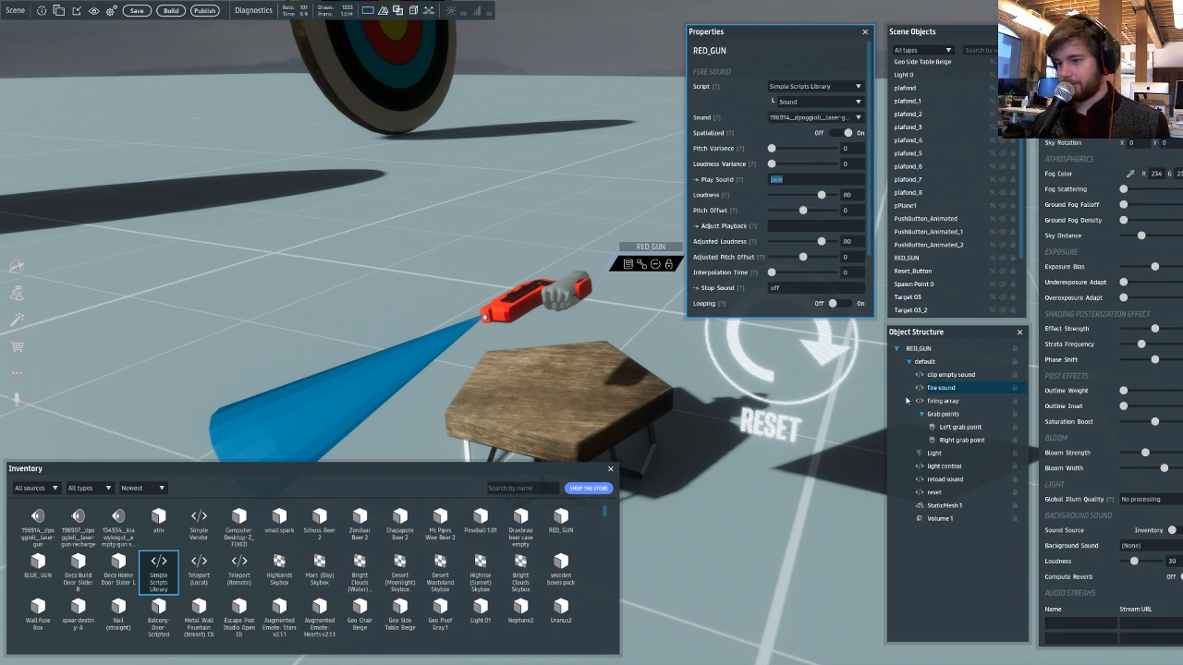
- Examine the Play Sound events of the gun's clip empty sound and reload sound scripts
left_click(950, 375)
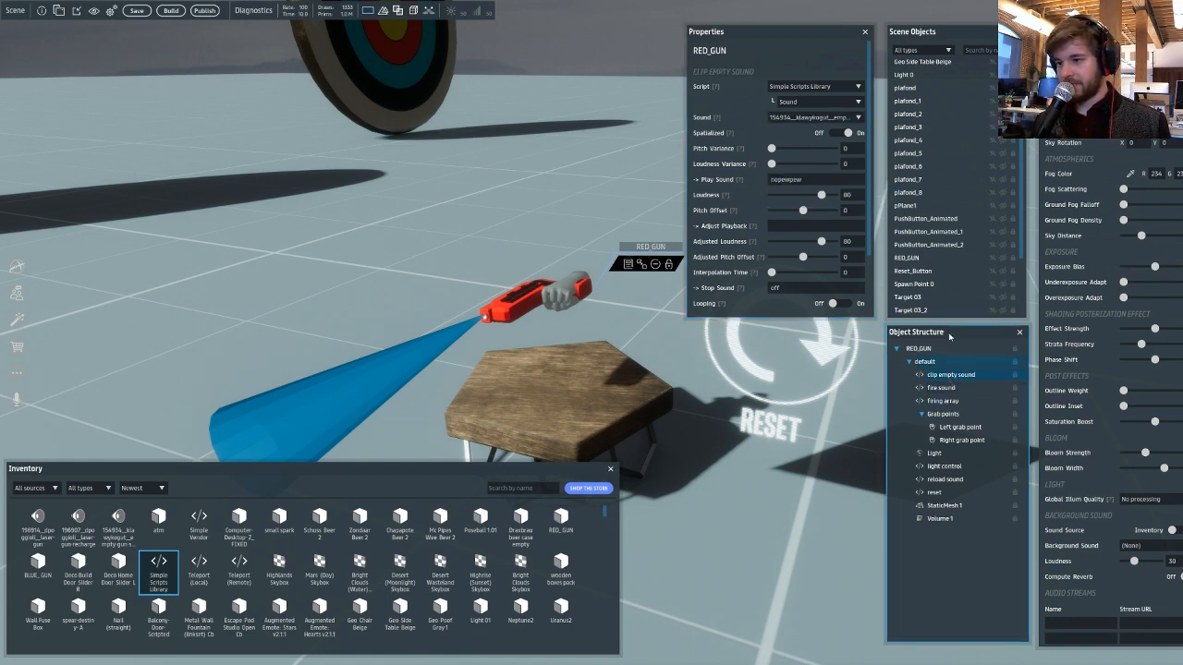
left_click_drag(820, 179, 745, 181)
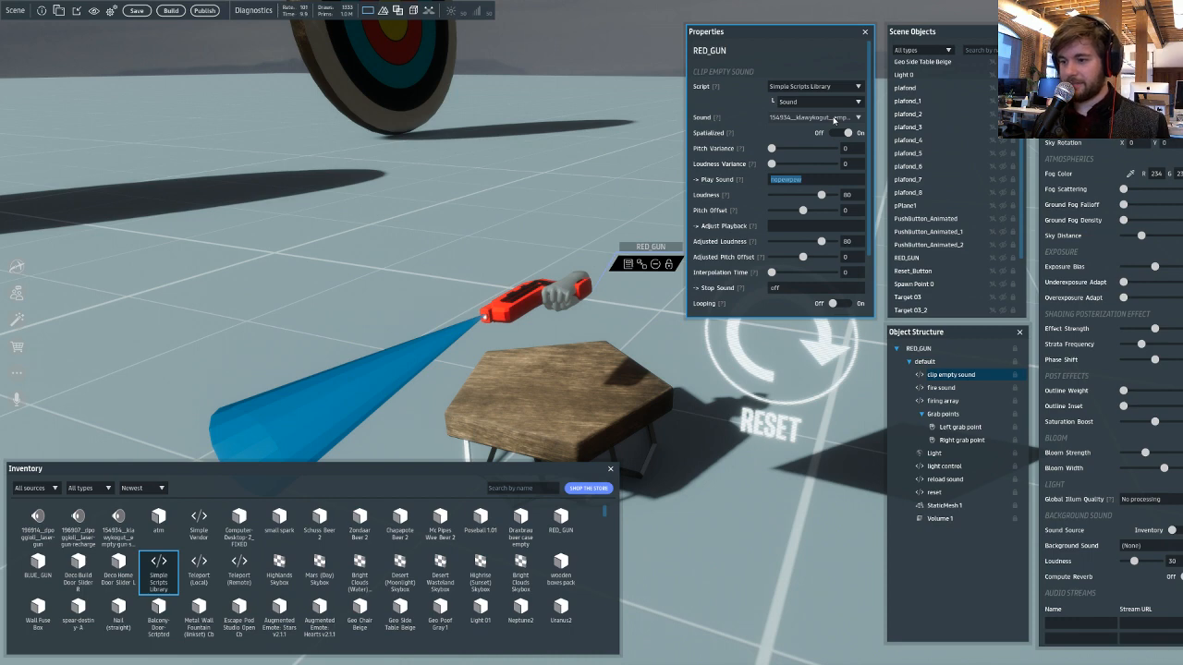
left_click(949, 480)
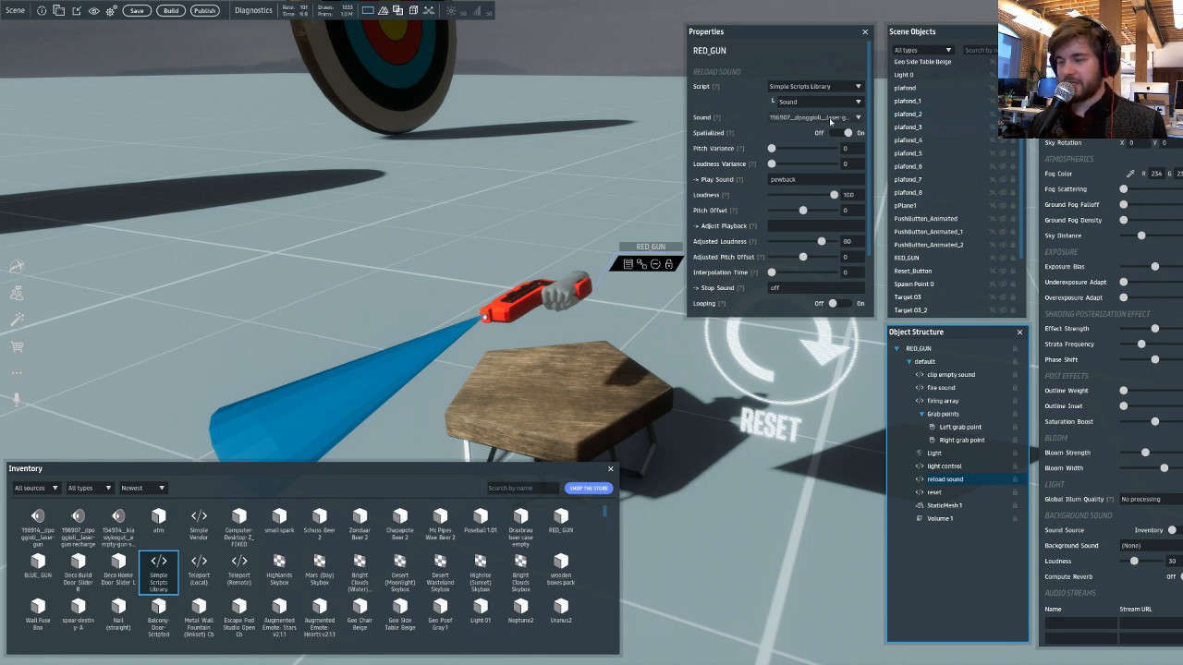
left_click(794, 179)
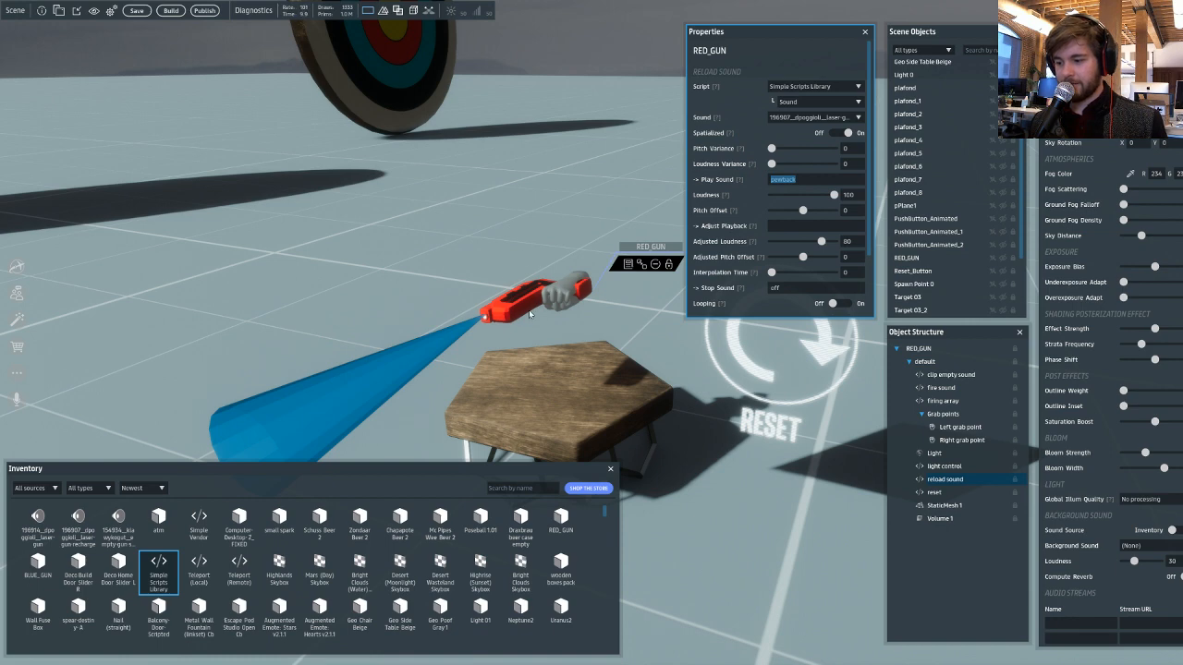
left_click(792, 178)
double_click(790, 180)
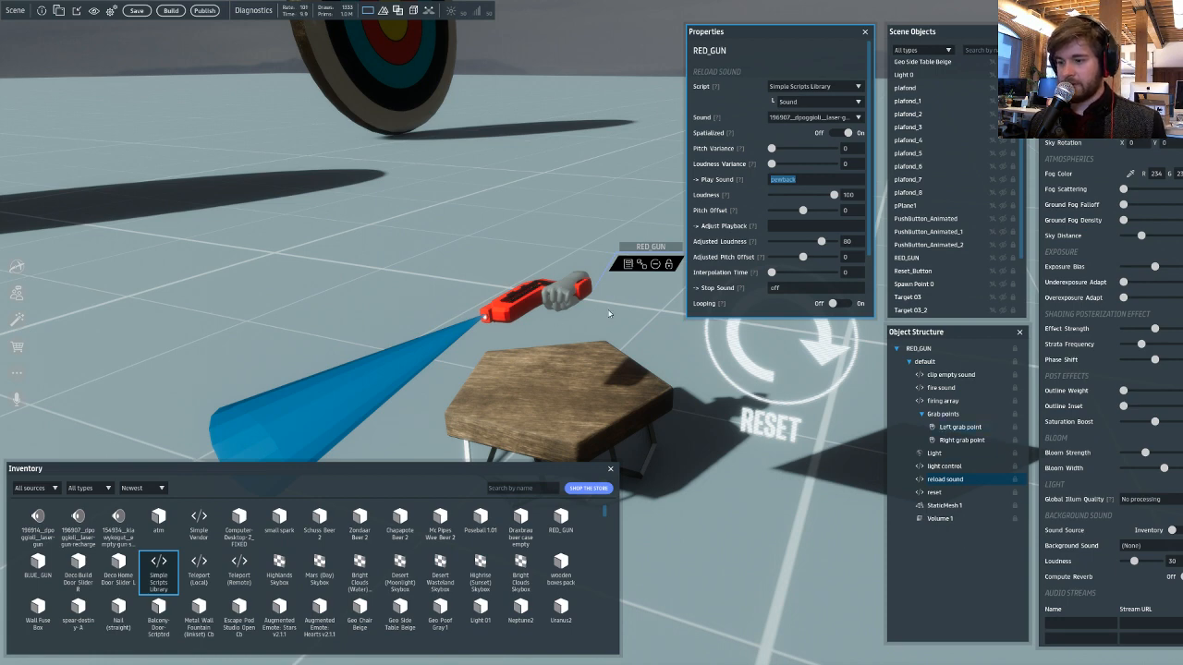
- Select the Grab points of RED_GUN to show where the hands hold the gun
right_click_drag(620, 318, 565, 315)
scroll(564, 317, "up", 1)
left_click(944, 414)
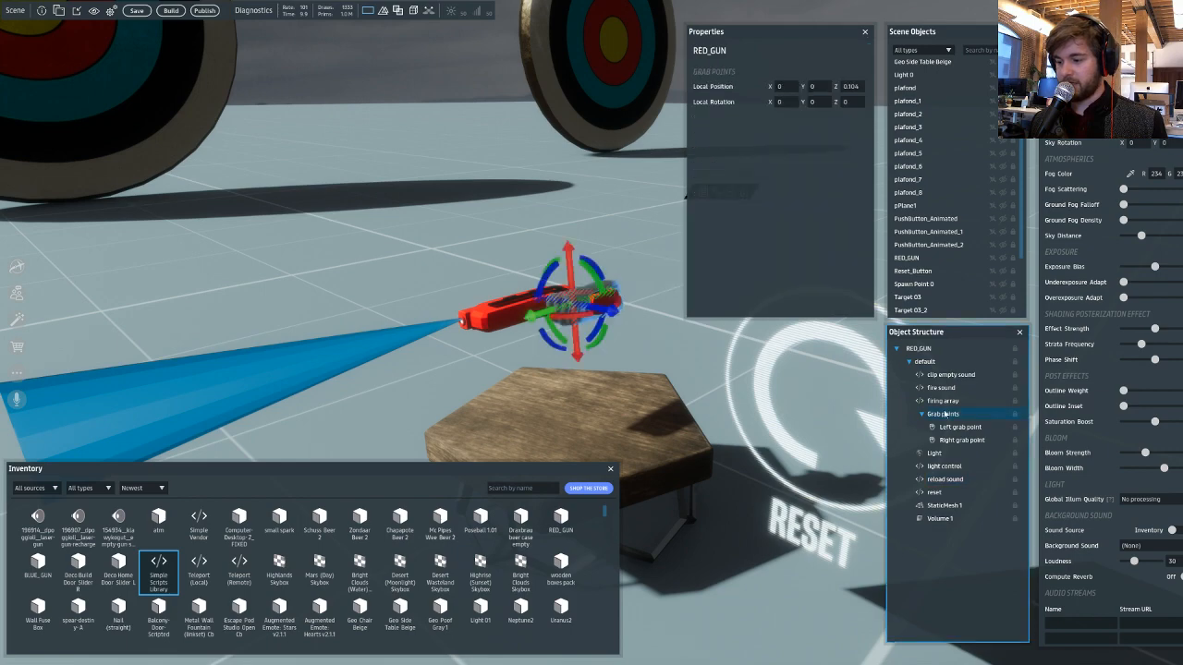
- Select Geo Side Table Beige under the gun and add Grab Points to it
right_click_drag(651, 361, 738, 374)
left_click(618, 429)
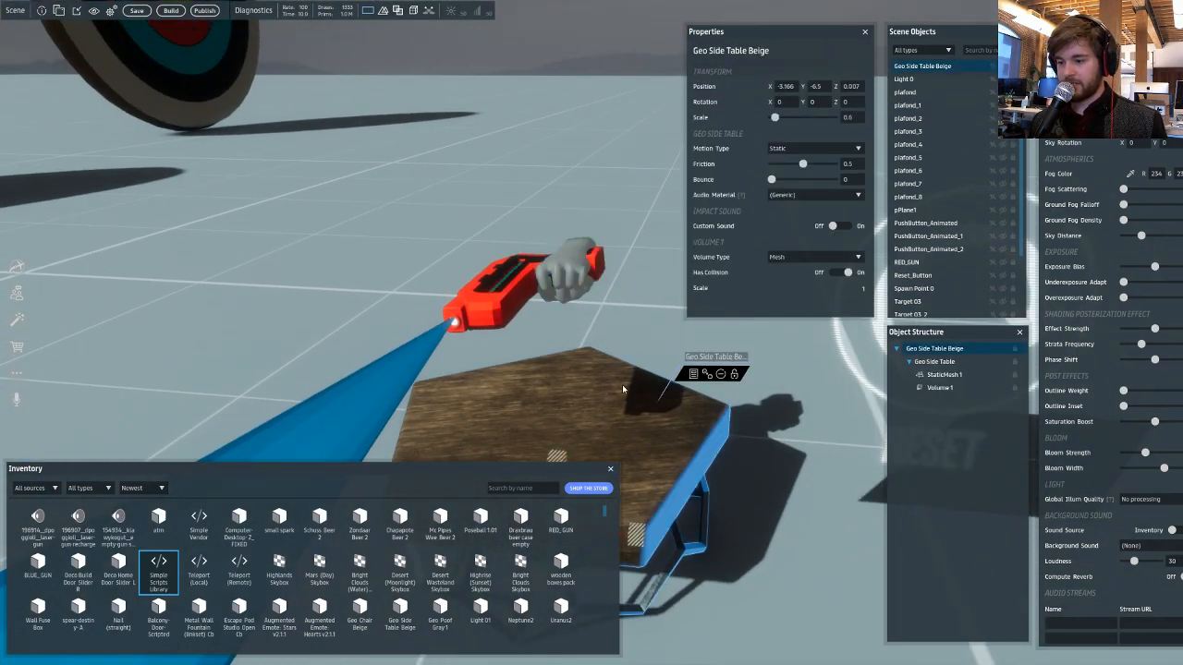
scroll(622, 385, "up", 1)
right_click(931, 349)
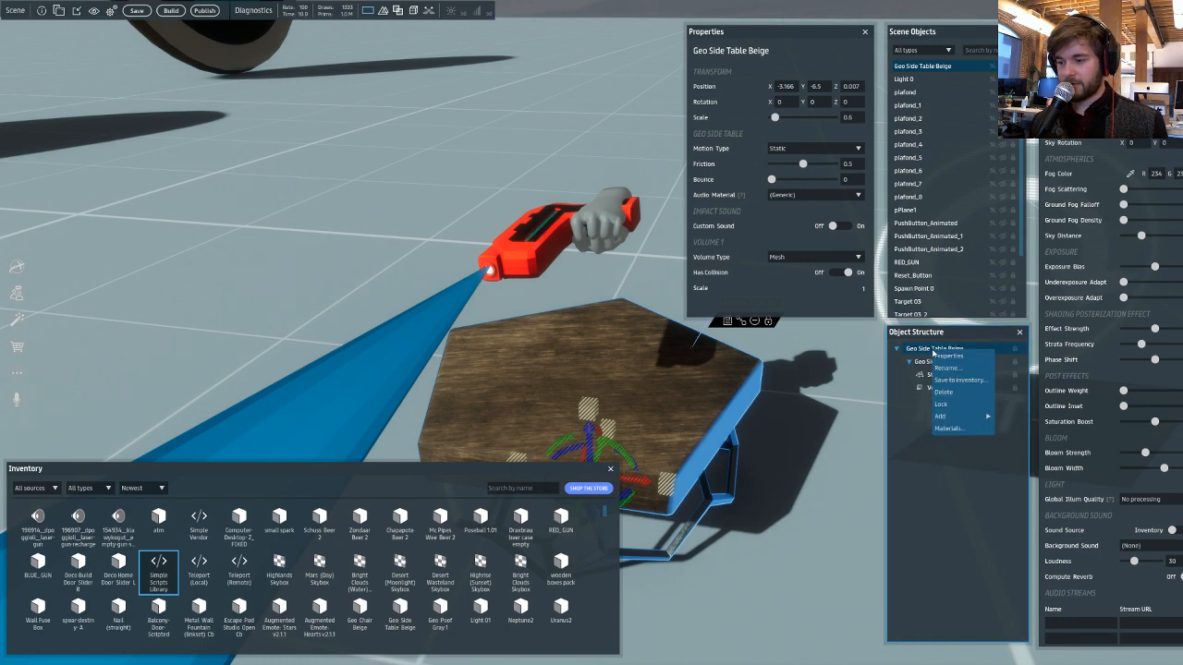
mouse_move(960, 417)
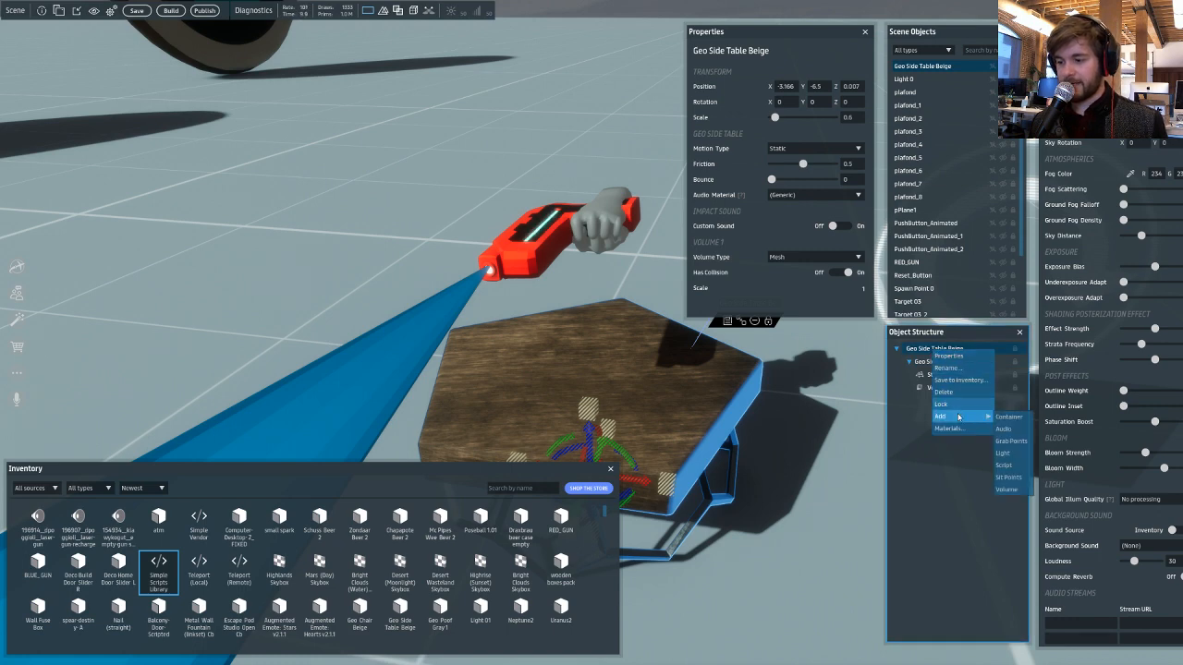
left_click(1007, 442)
- Move the side table's grab points up onto the tabletop, at a local Y position of about 0.607
right_click_drag(821, 412, 881, 416)
left_click(948, 375)
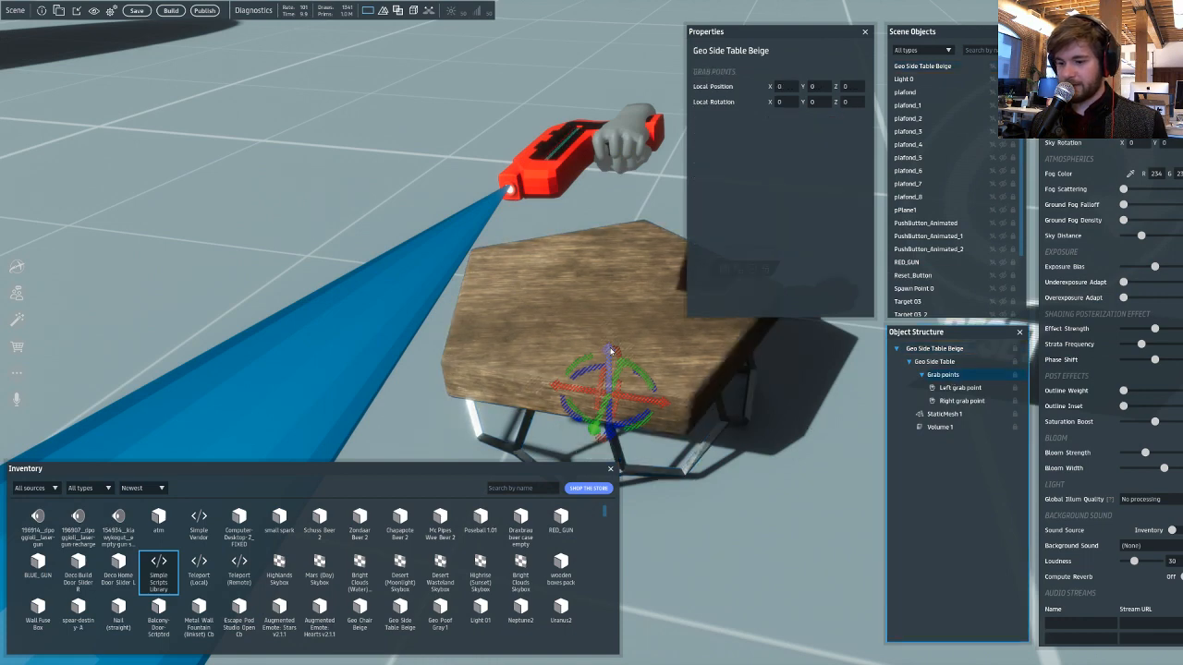
mouse_move(571, 153)
left_mouse_down()
mouse_move(570, 136)
mouse_move(569, 149)
left_mouse_up()
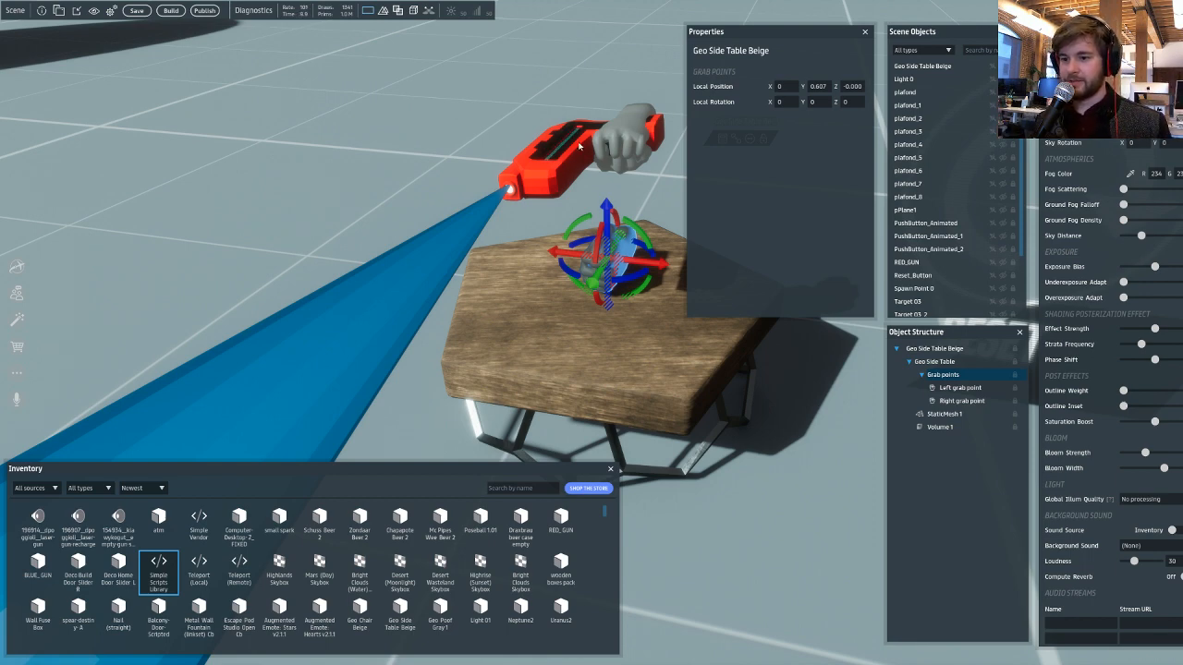
- Slide RED_GUN's left grab point along the barrel to about Y 0.205 and back onto the handle at about X -0.005, Y 0.004
left_click(628, 122)
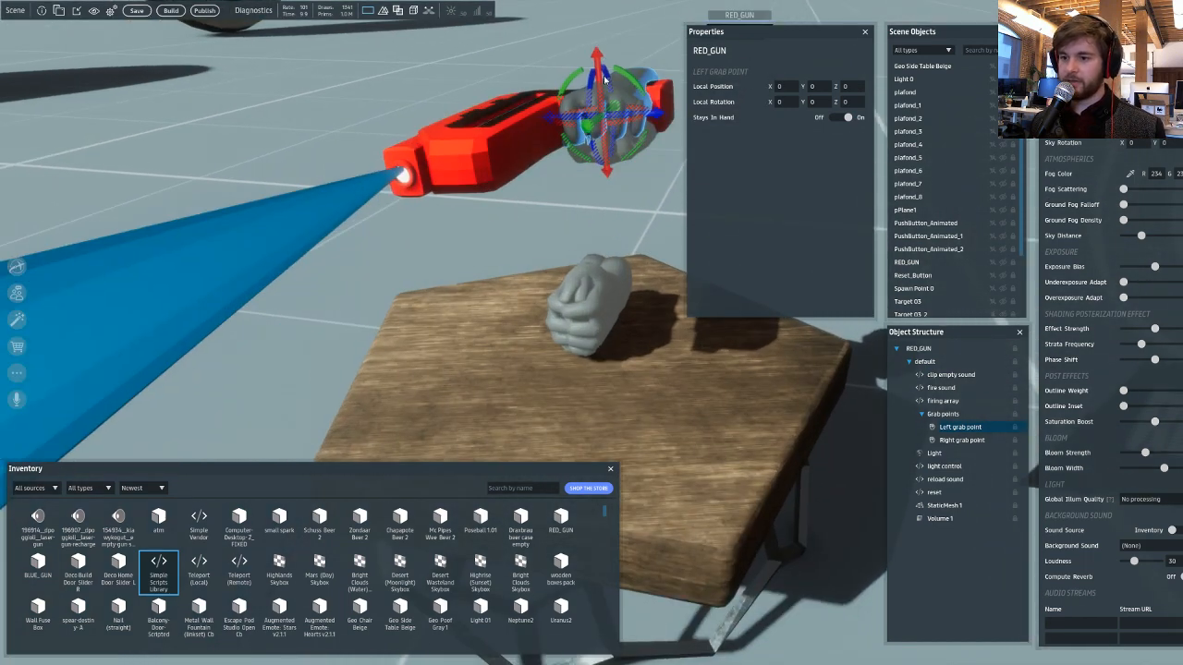
left_click(603, 76)
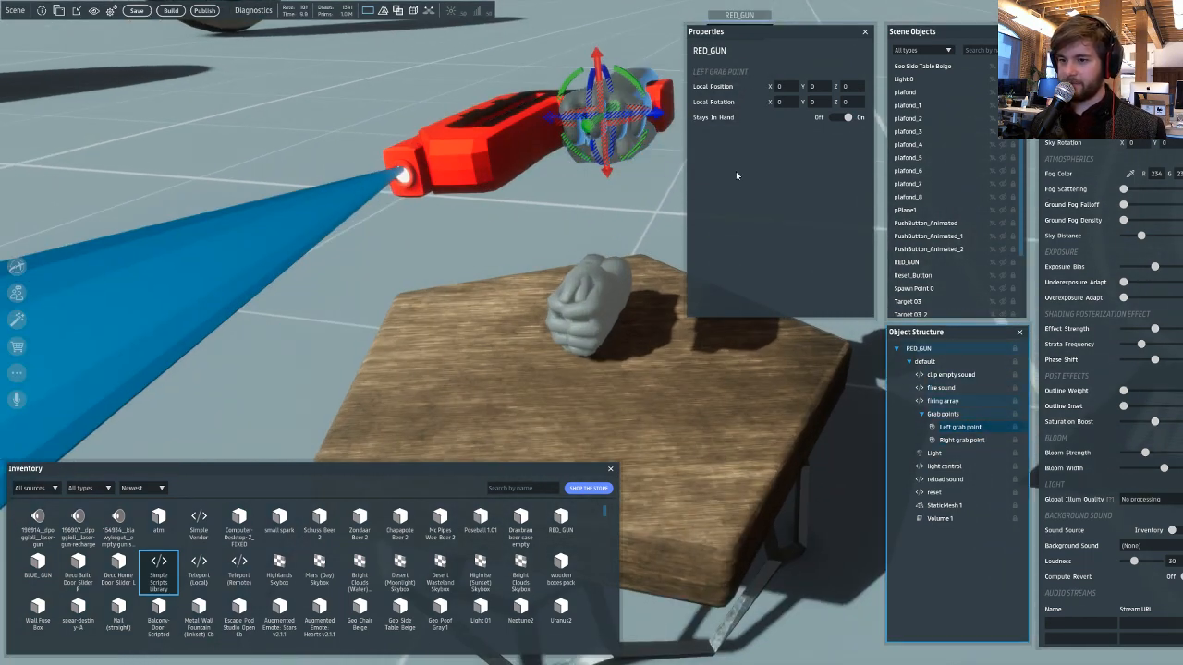
left_click(597, 63)
mouse_move(597, 63)
left_mouse_down()
mouse_move(593, 7)
mouse_move(596, 68)
mouse_move(568, 28)
mouse_move(579, 64)
mouse_move(595, 62)
left_mouse_up()
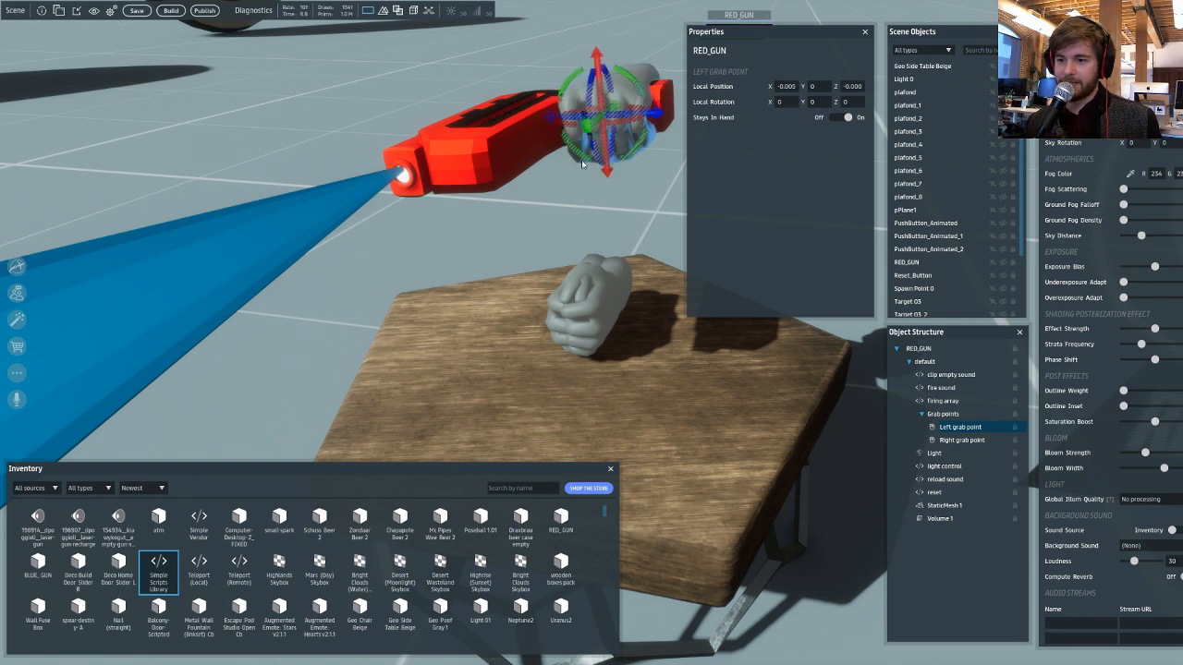
key("Down")
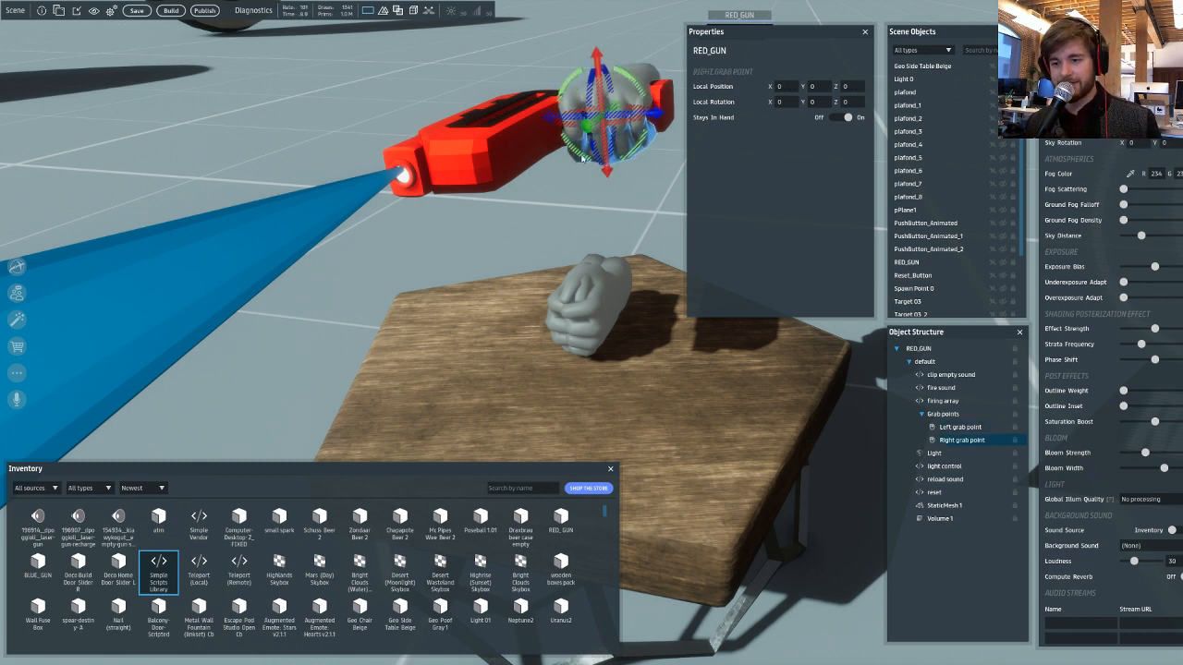
key("Up")
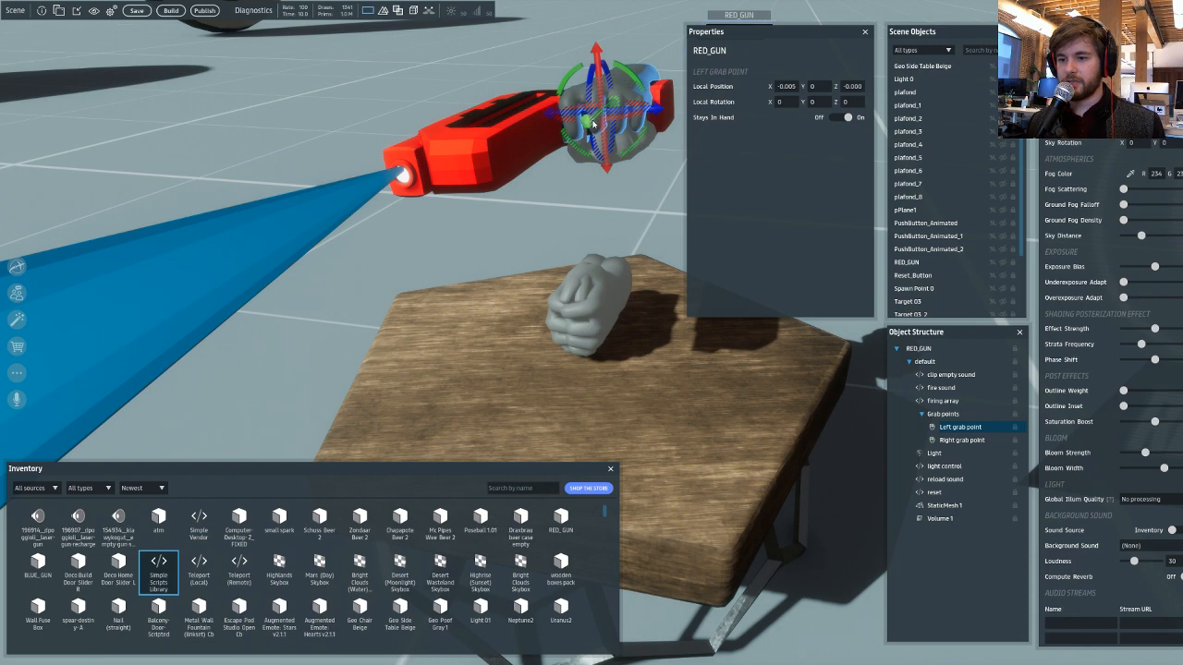
left_click_drag(592, 123, 48, 336)
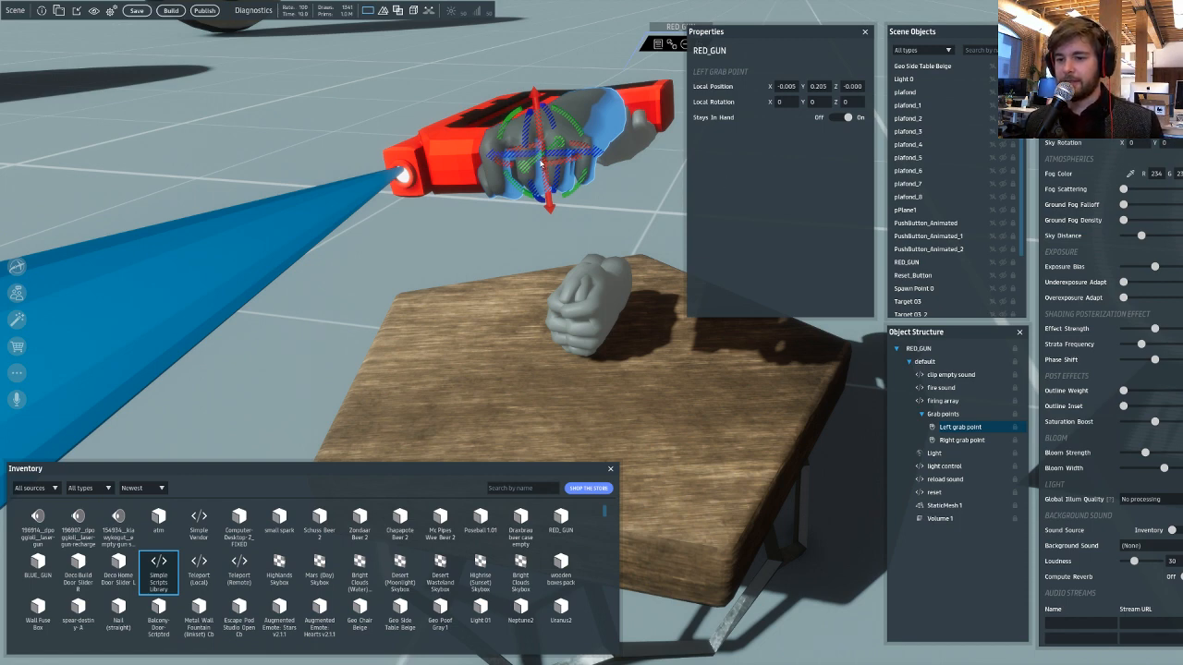
left_click_drag(528, 165, 588, 122)
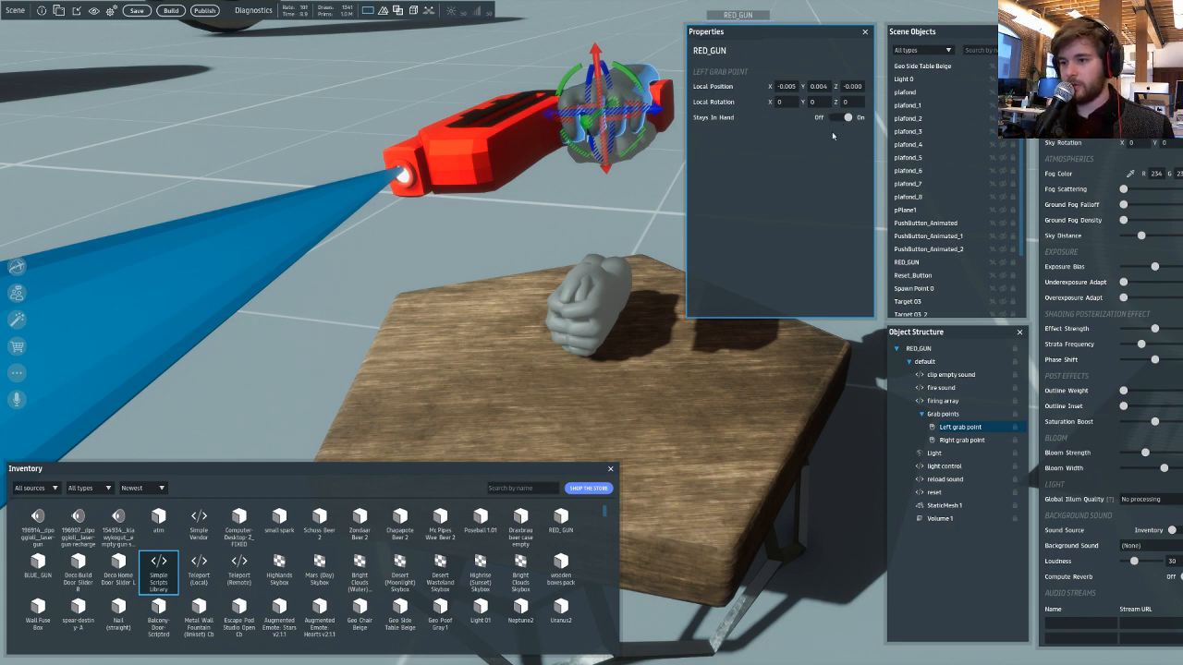
- Turn off Stays In Hand for RED_GUN's right grab point
left_click(963, 440)
left_click(846, 118)
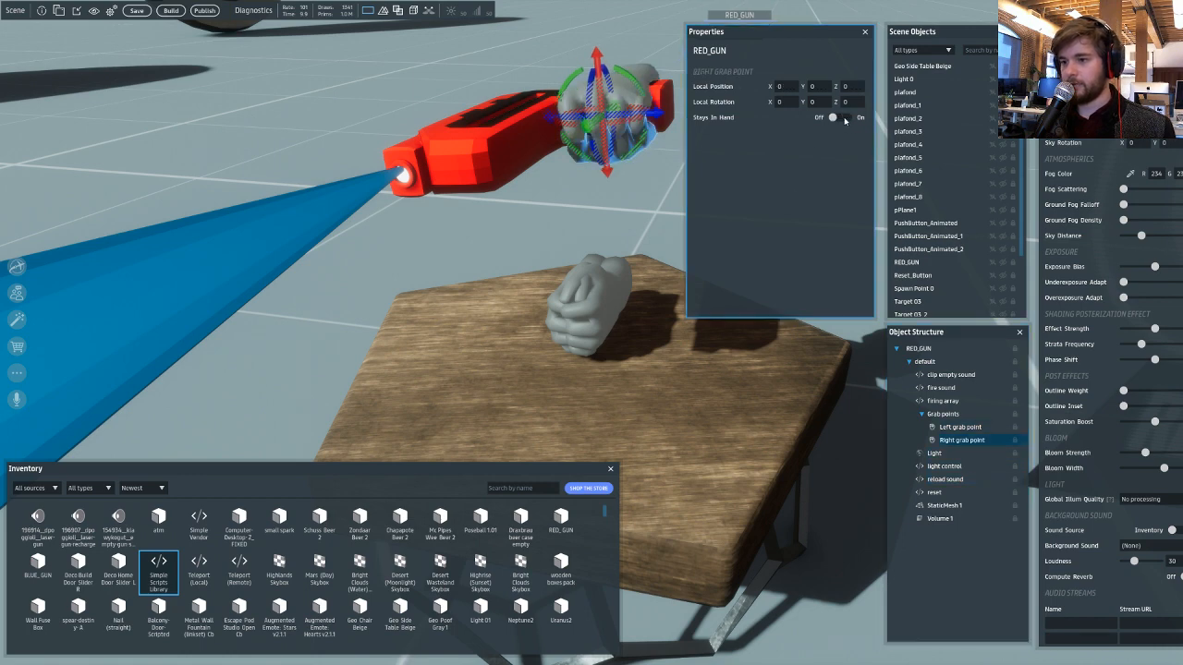
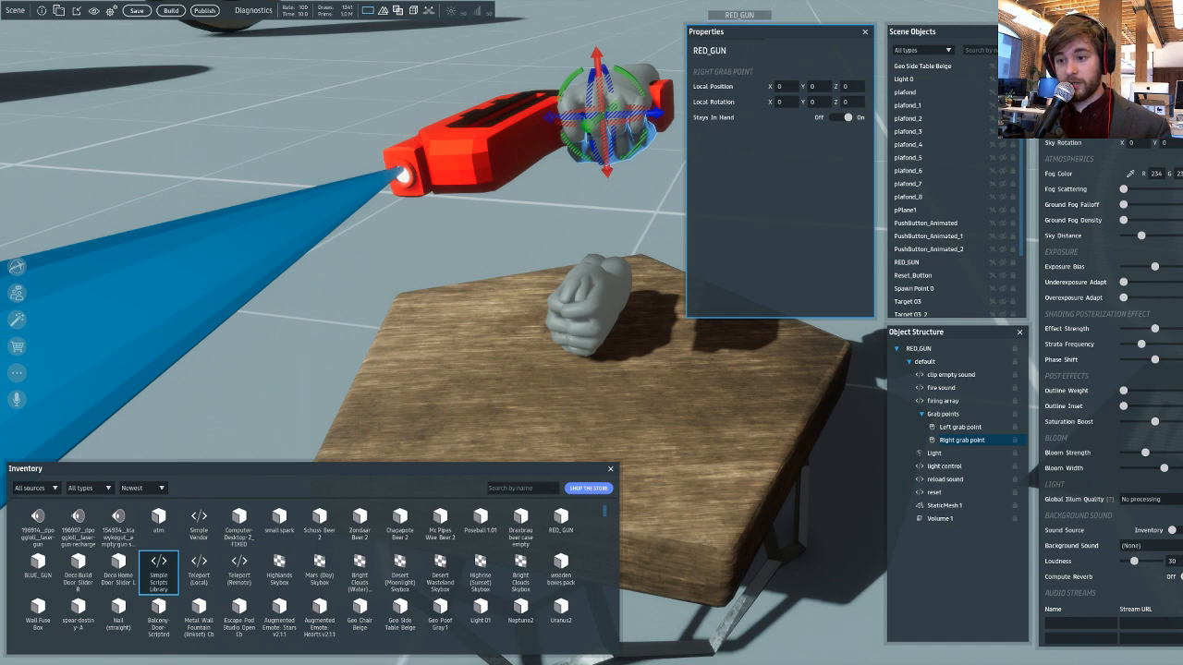
- Remove the grab points from Geo Side Table Beige
left_click(599, 299)
left_click(931, 361)
left_click(941, 374)
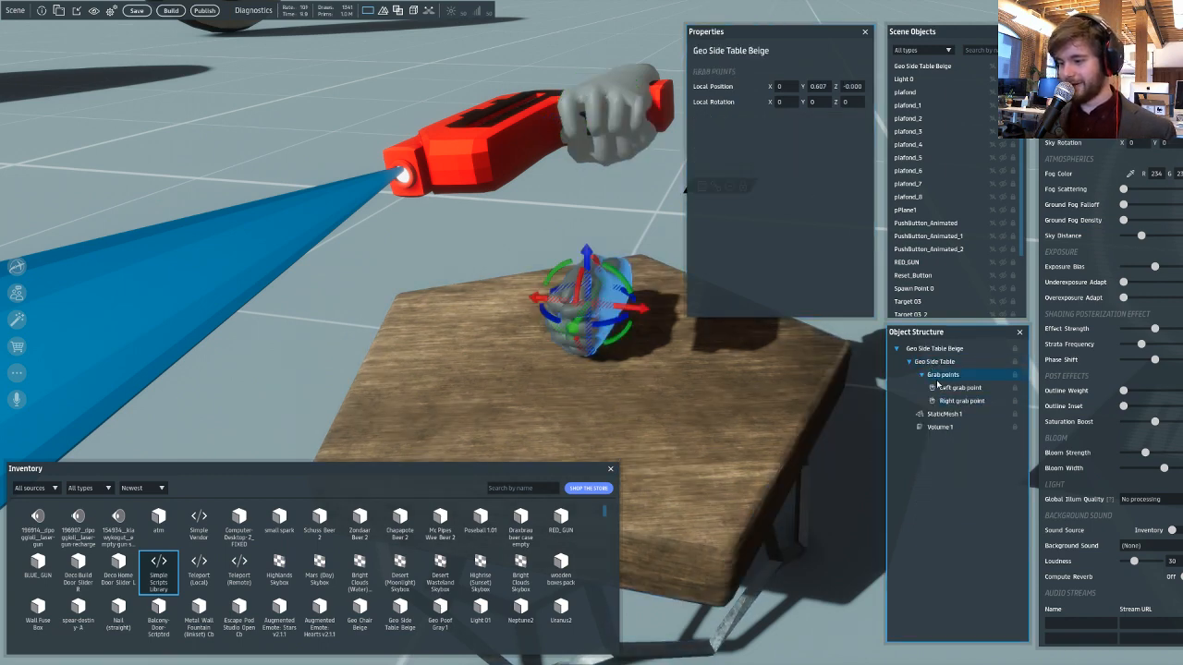
key("Delete")
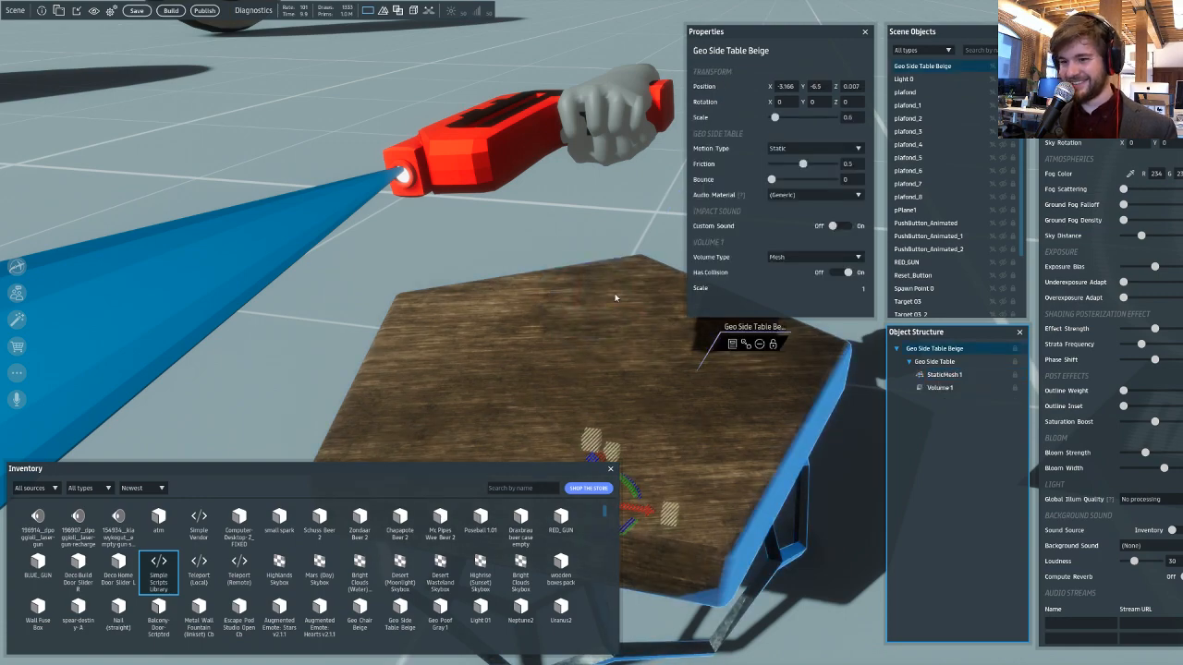
- Show the physics shapes in the scene and select Target 03 to view its sphere volume
right_click_drag(505, 271, 526, 338)
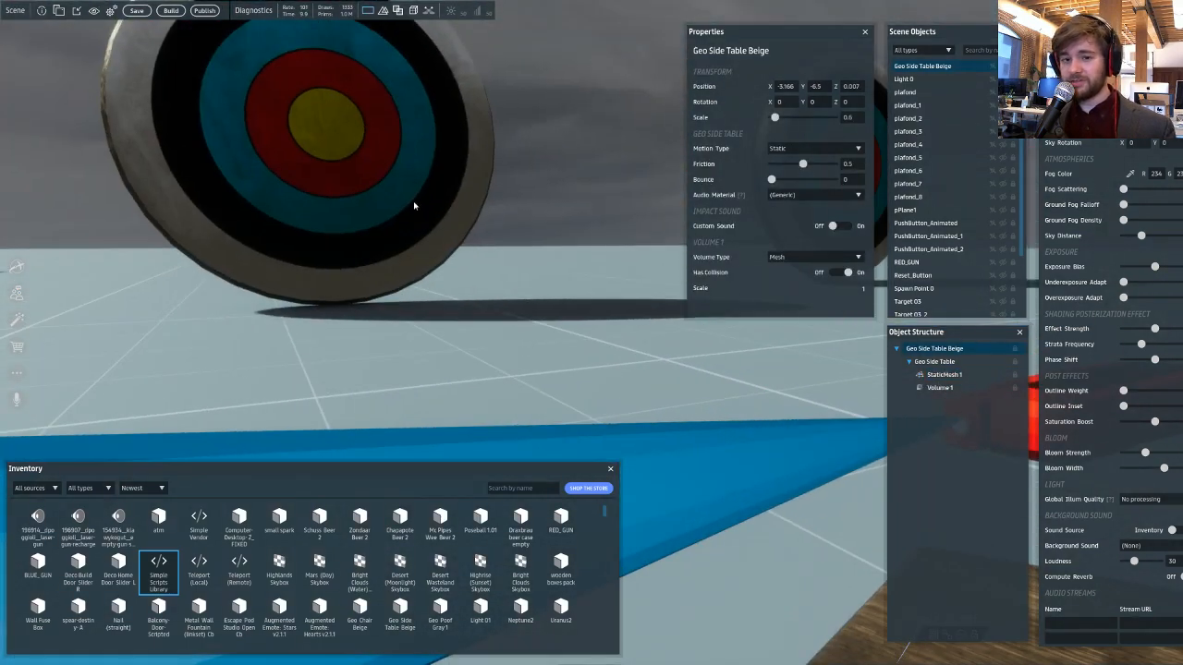
right_click_drag(414, 206, 231, 167)
left_click(93, 11)
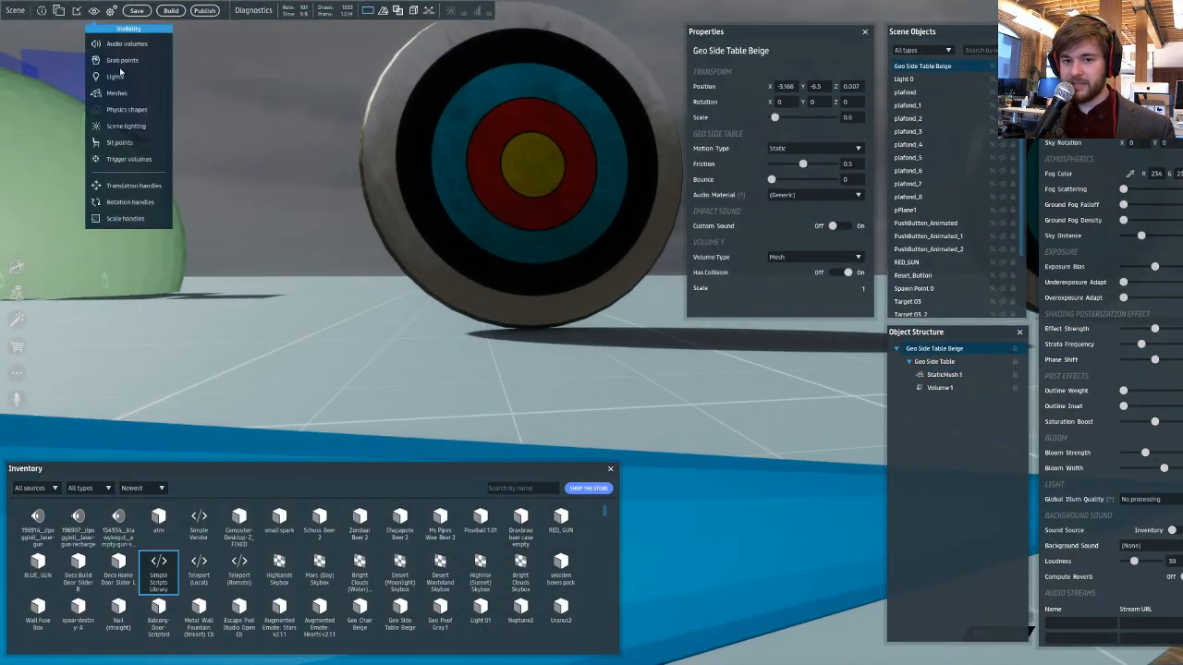
left_click(100, 109)
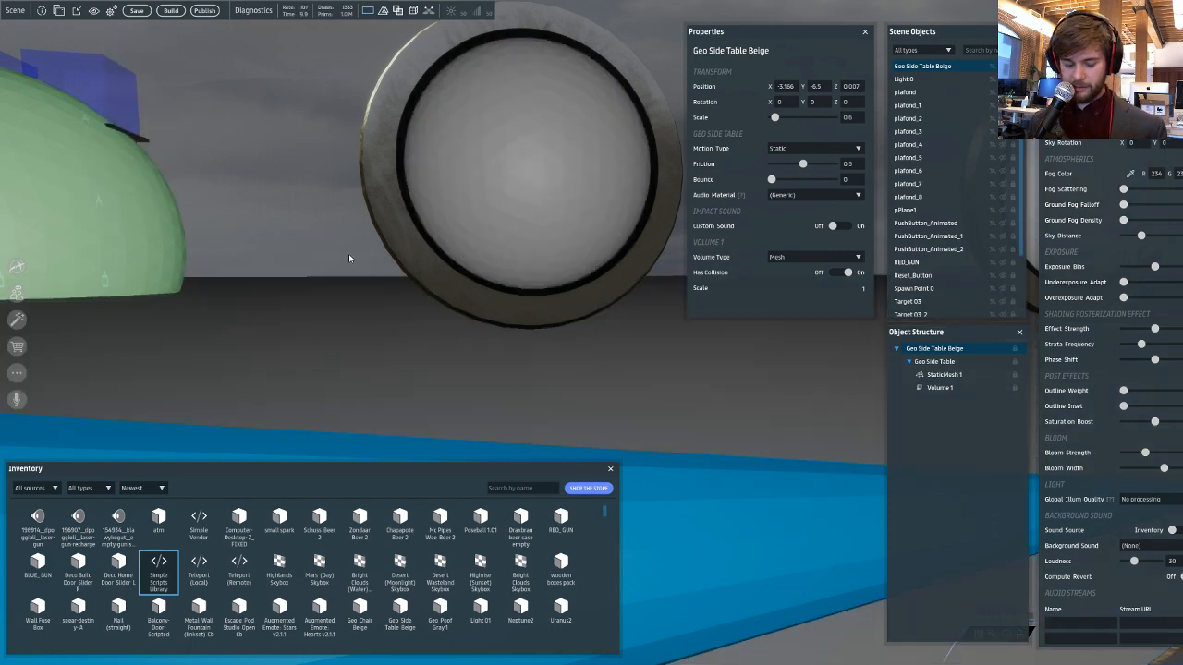
right_click_drag(348, 257, 561, 174)
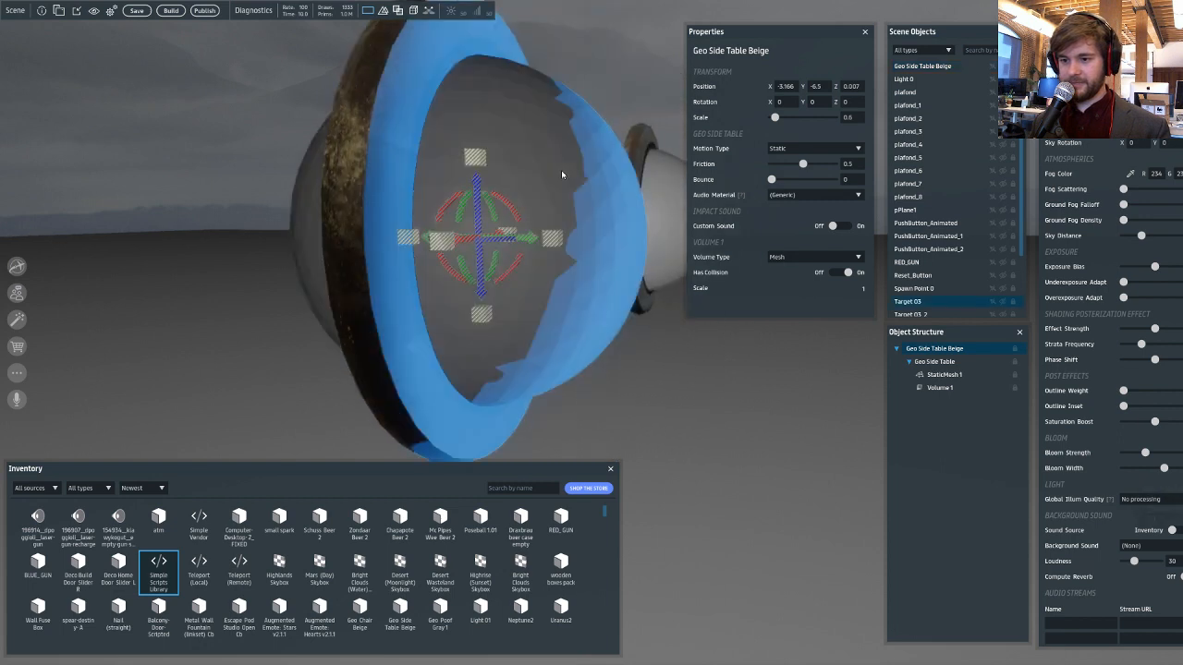
left_click(561, 174)
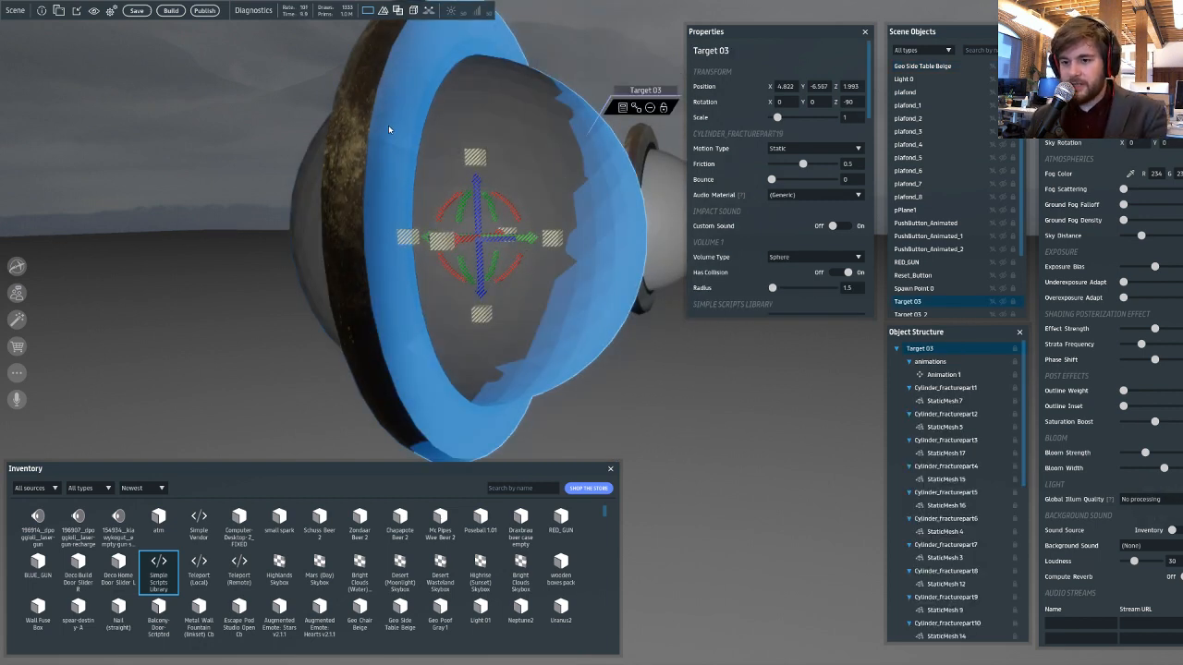
right_click_drag(389, 127, 351, 157)
- Find Target 03 in the inventory with the search "target", place a copy in the scene and raise it to about Z 2.282
left_click(490, 487)
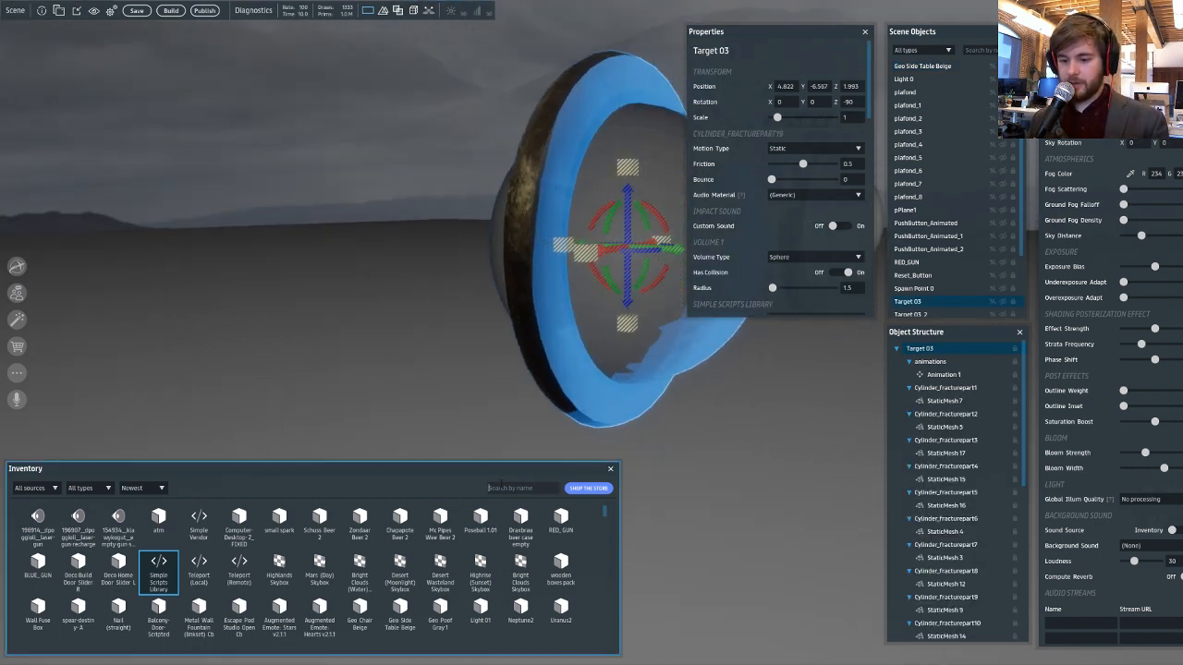
type("target")
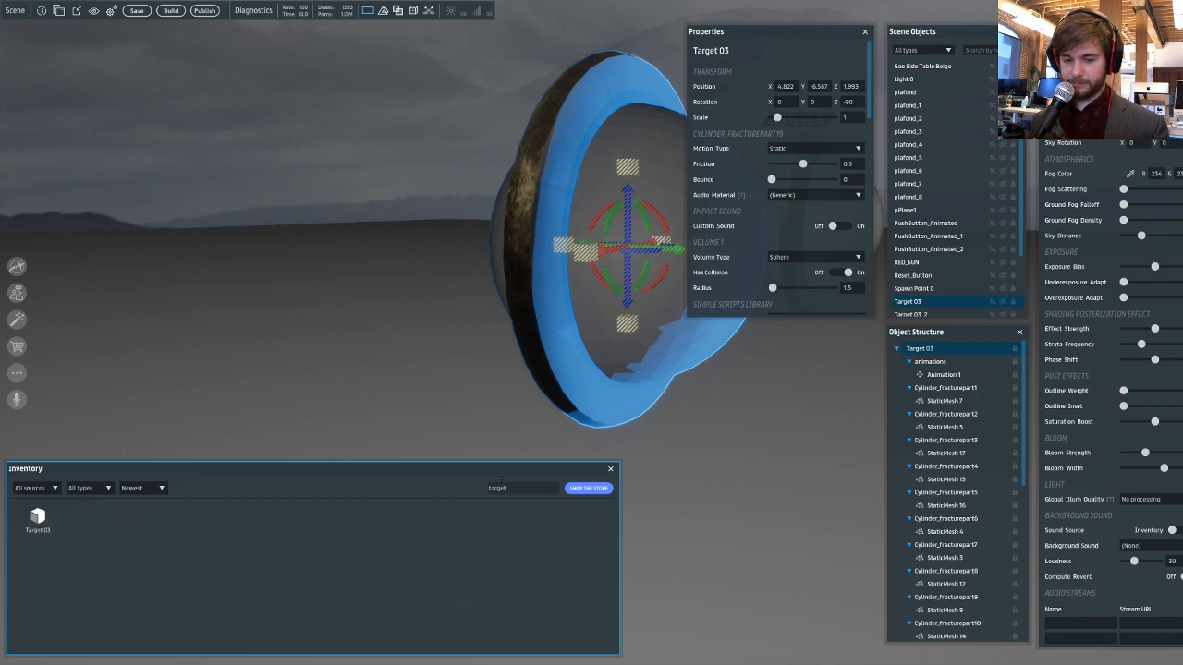
right_click_drag(483, 386, 407, 400)
left_click_drag(39, 524, 377, 361)
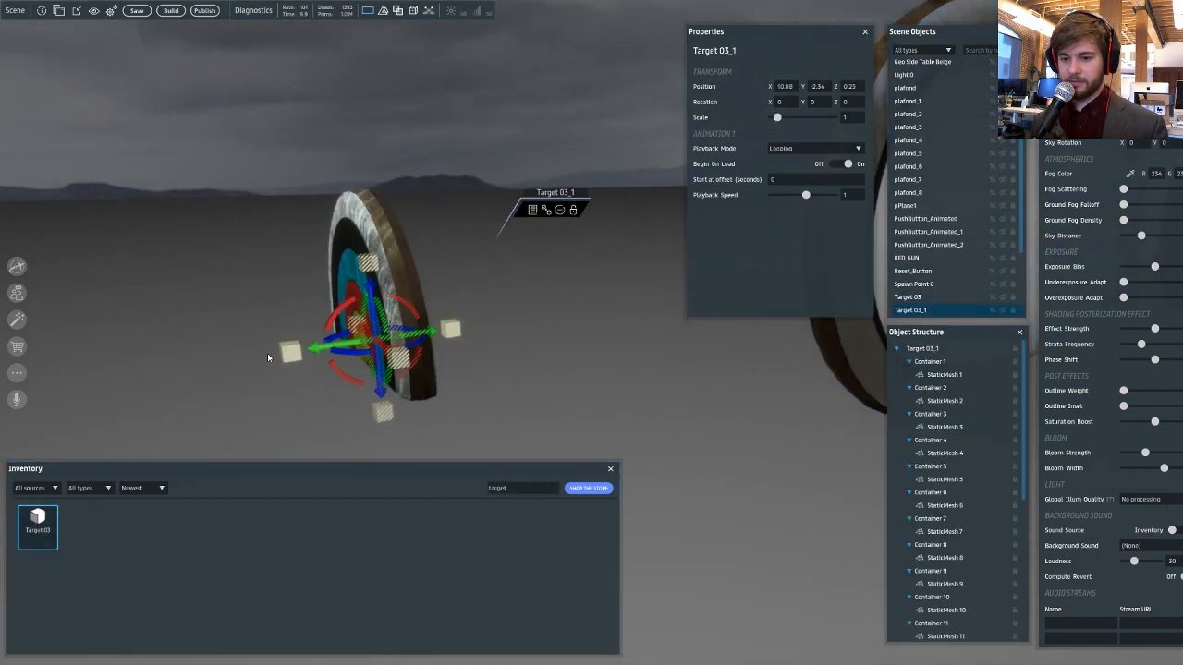
right_click_drag(267, 353, 267, 351)
left_click_drag(227, 372, 209, 177)
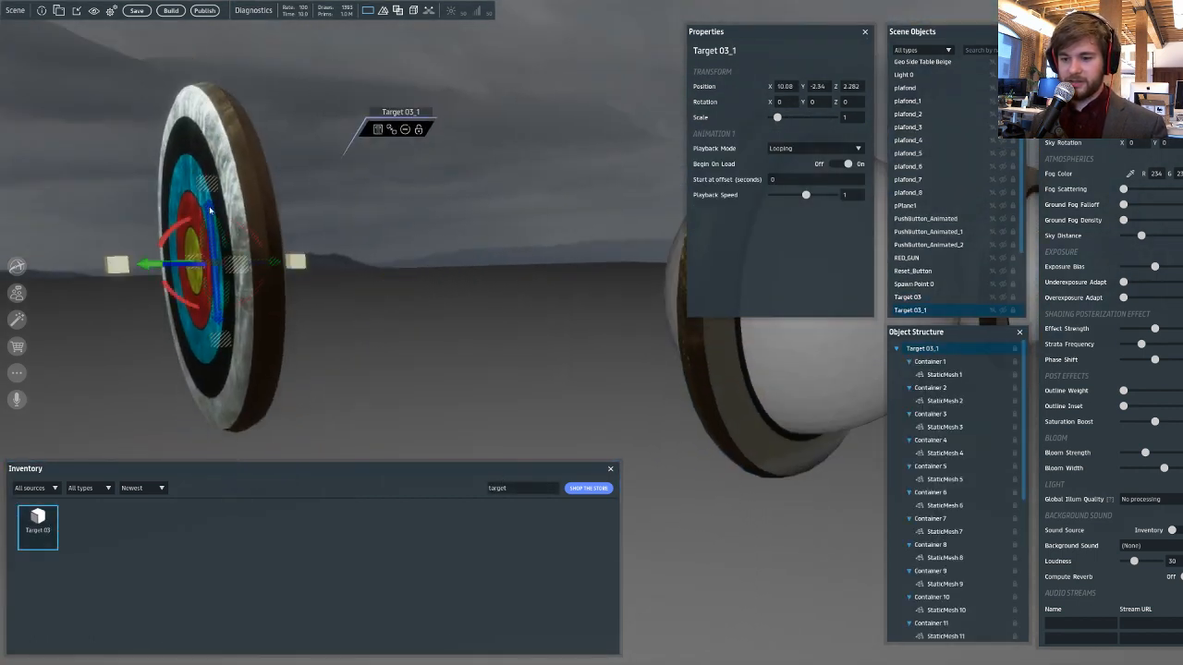
- Rotate the newly placed target about its vertical axis to about 10.482
right_click_drag(214, 179, 672, 376)
right_click_drag(290, 316, 555, 254)
key("w")
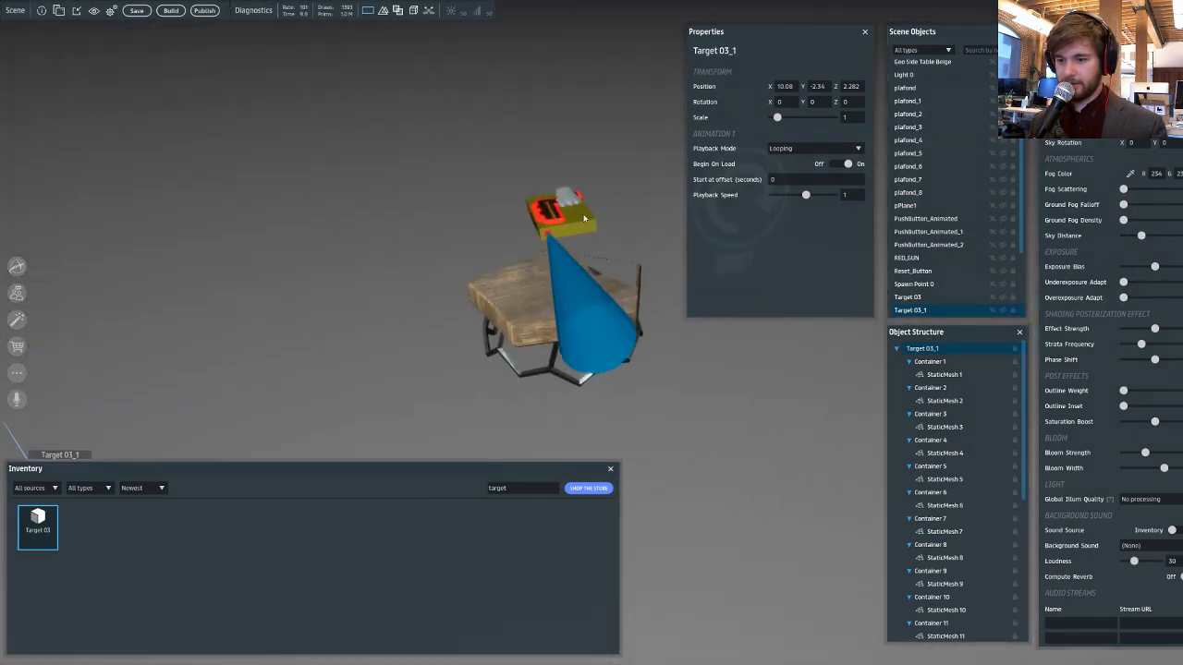
right_click_drag(568, 215, 530, 302)
key("w")
key("a")
key("a")
key("d")
key("w")
key("s")
key("w")
key("f")
key("s")
left_click_drag(471, 307, 509, 313)
right_click_drag(525, 319, 490, 218)
key("w")
mouse_move(552, 266)
right_mouse_down()
mouse_move(575, 268)
mouse_move(553, 260)
right_mouse_up()
key("d")
key("w")
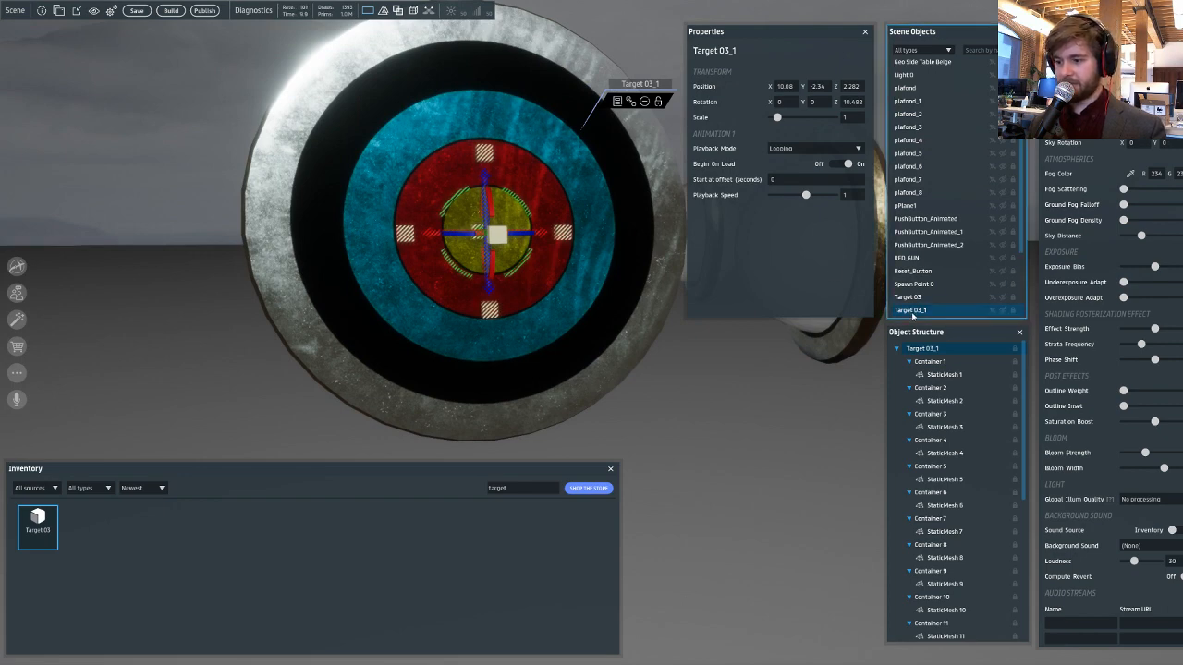
- Add a Volume to the newly placed target
right_click(913, 316)
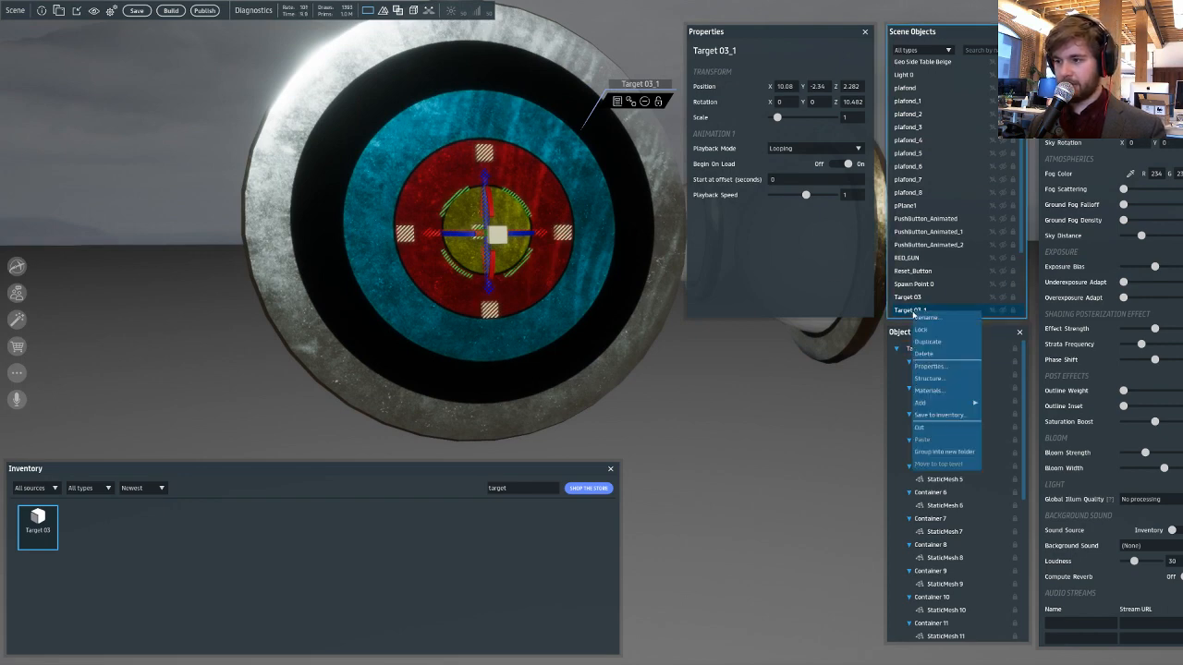
mouse_move(944, 404)
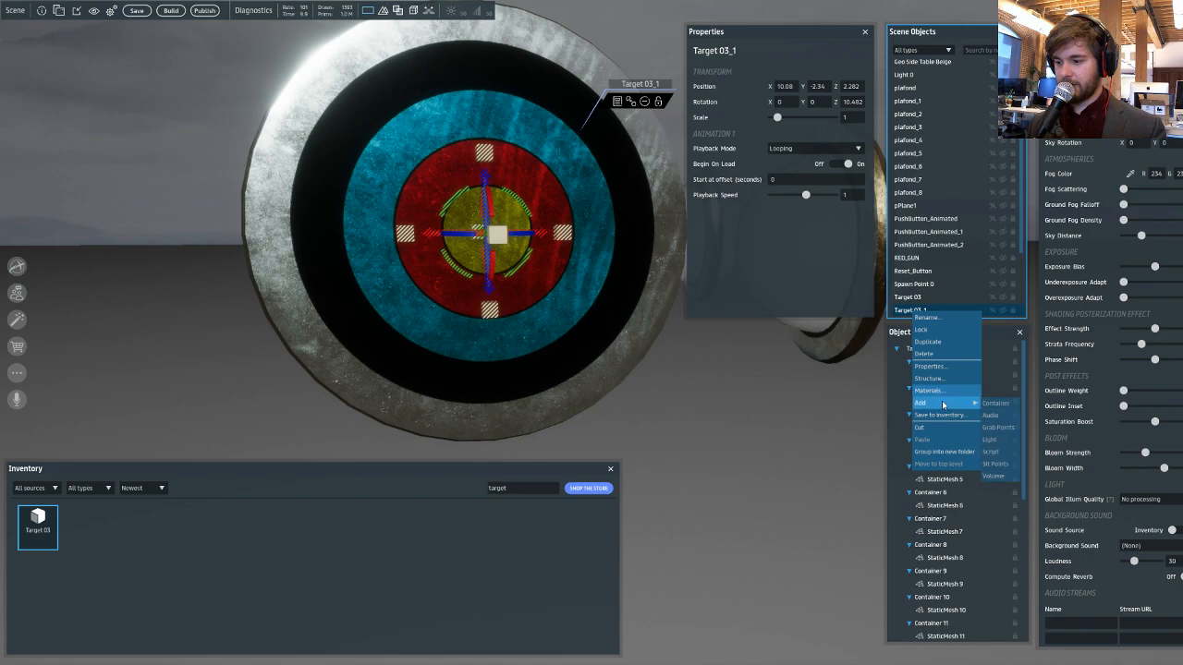
left_click(1001, 480)
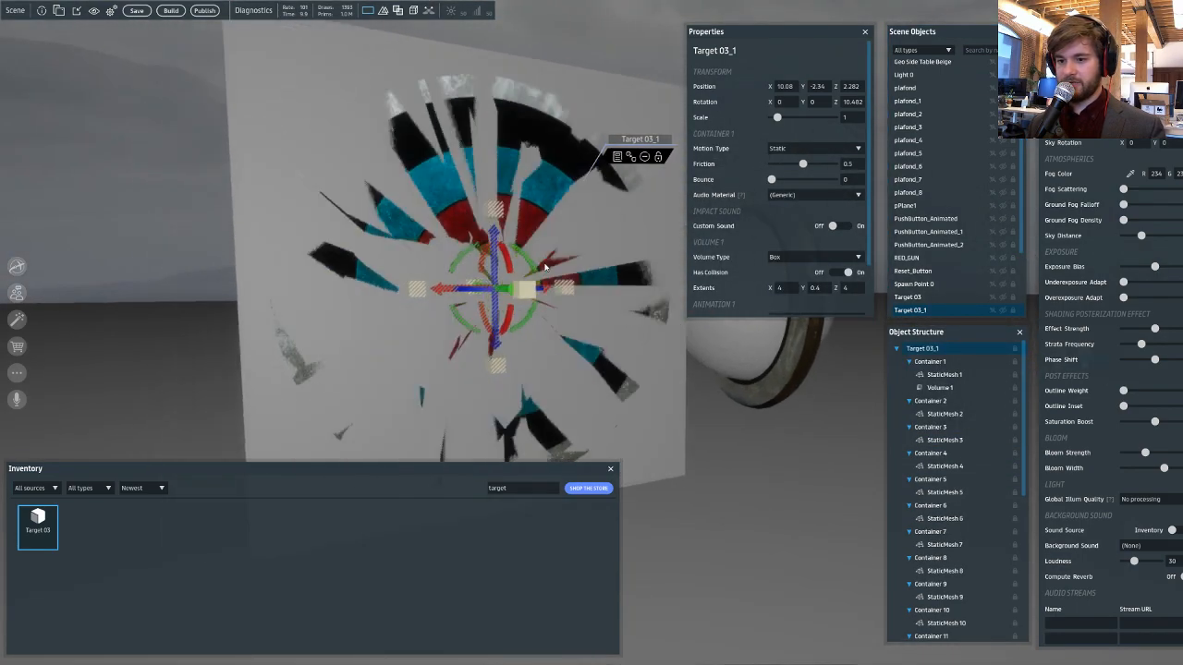
right_click_drag(545, 266, 445, 201)
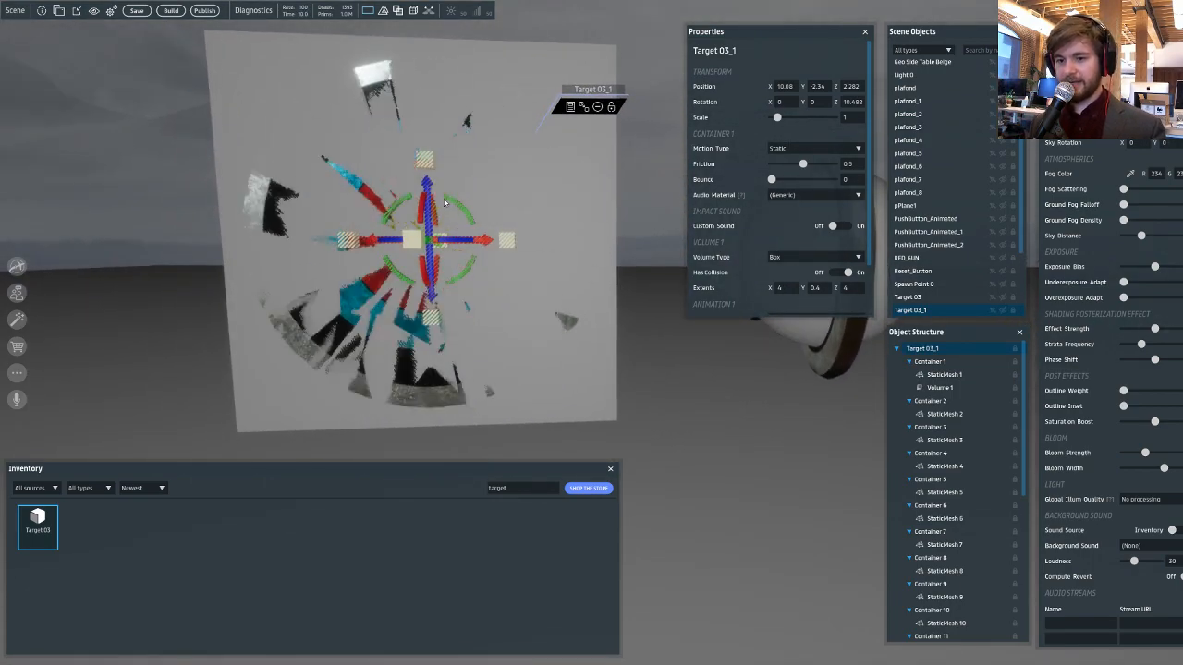
- Move the new target to about X 7.312, Y -0.473 and rotate it to about Z 55.994
right_click_drag(467, 188, 318, 278)
left_click_drag(309, 194, 376, 184)
left_click_drag(368, 186, 627, 197)
right_click_drag(628, 197, 630, 96)
- Try the Sphere volume type on the new target and switch it back to Box
left_click(796, 260)
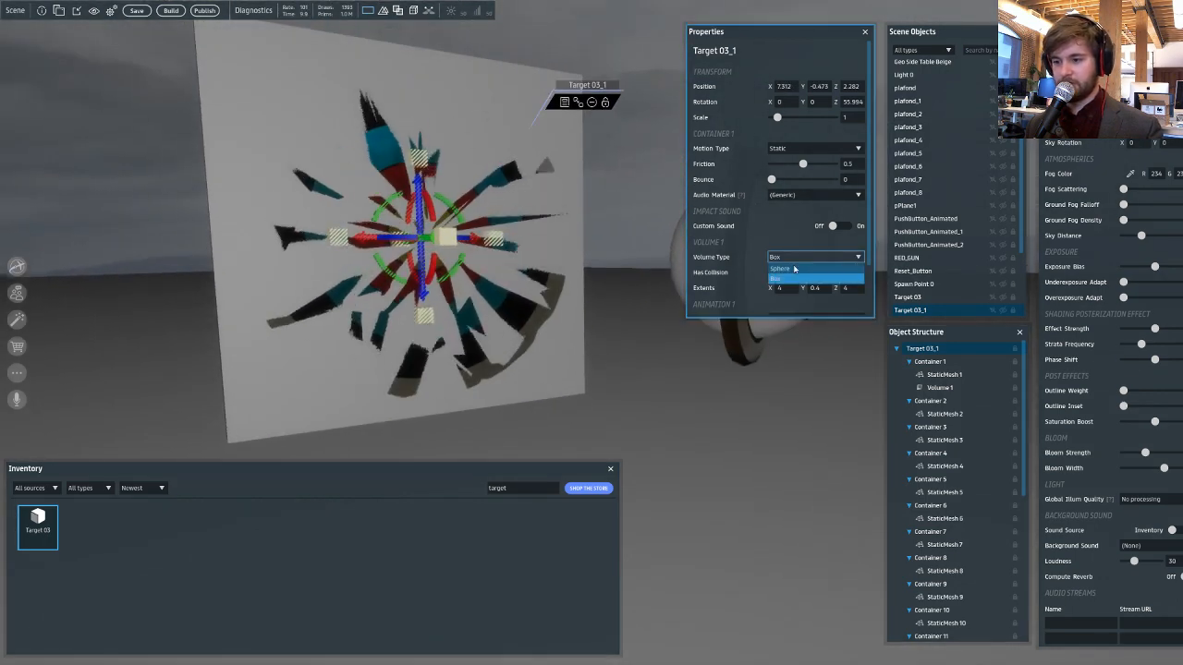
left_click(793, 264)
left_click(793, 261)
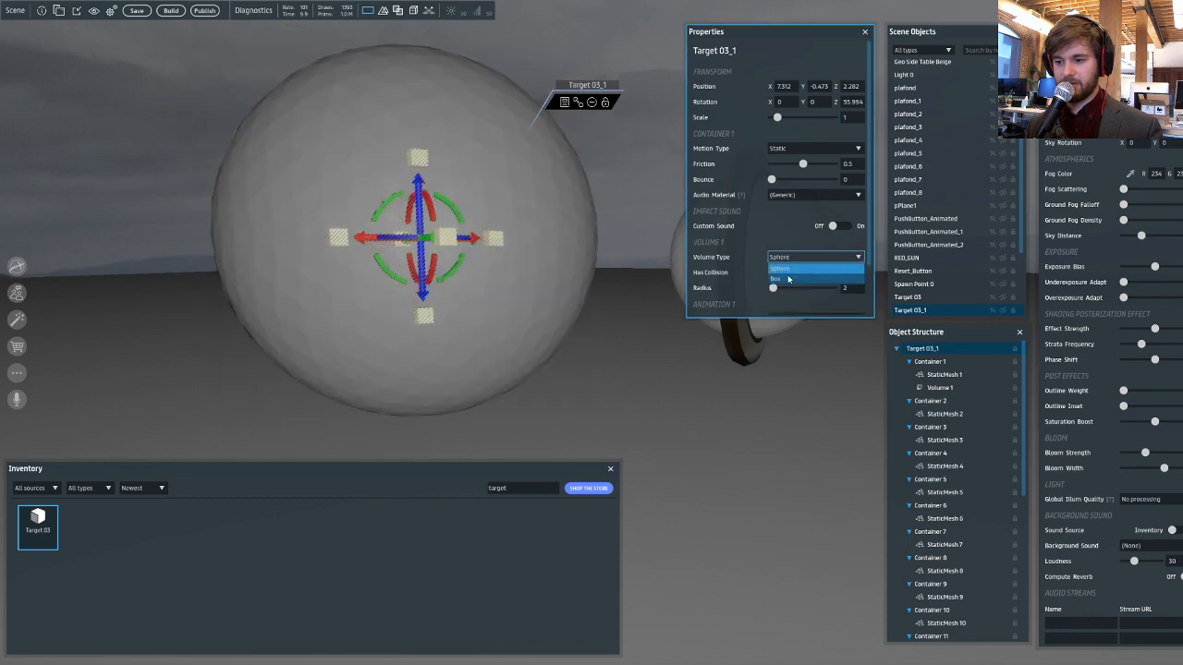
left_click(787, 278)
- Compare the new target's box volume with the neighbouring target's sphere volume from the front and the side
right_click_drag(601, 251, 504, 250)
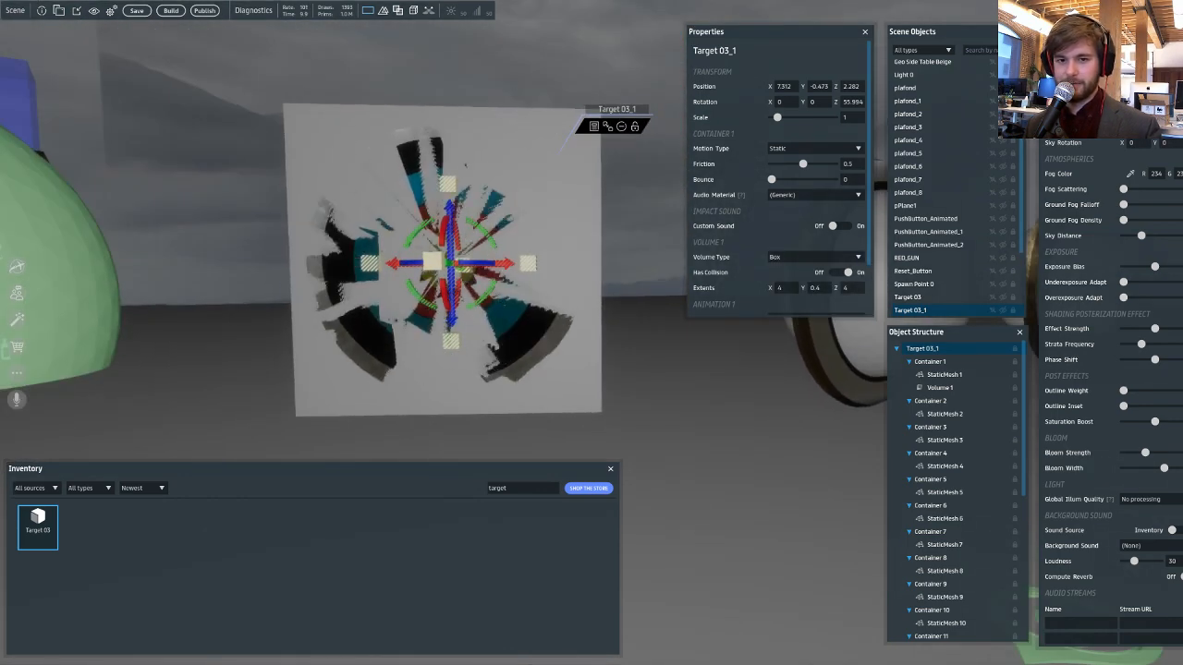
right_click_drag(481, 180, 531, 176)
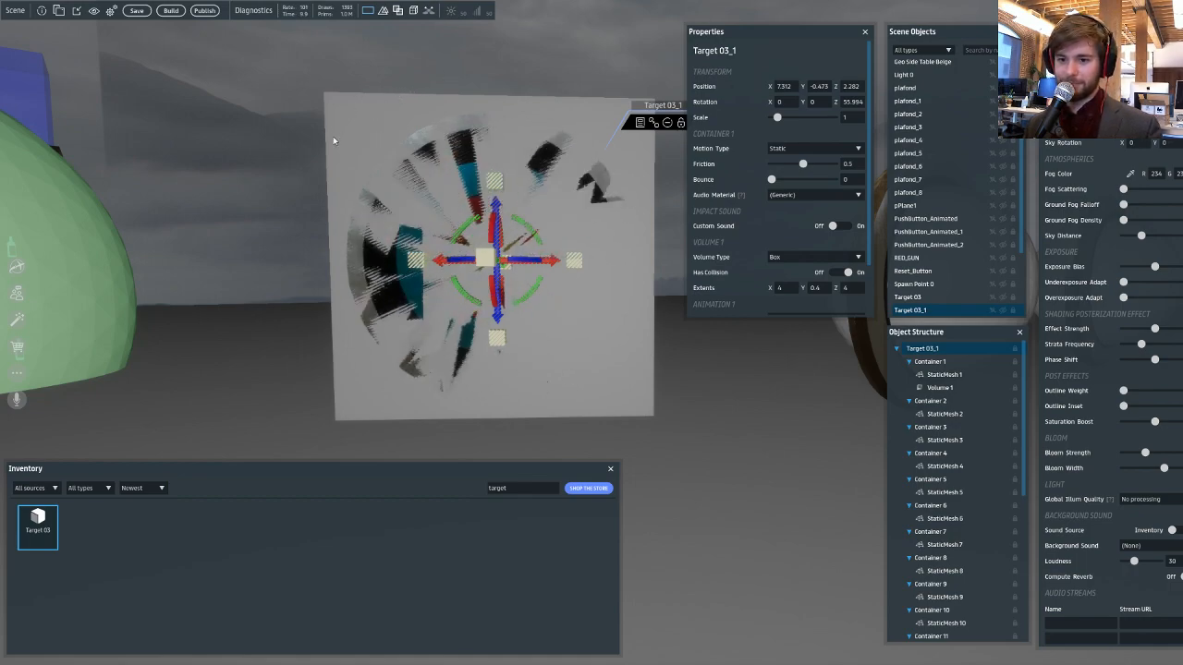
right_click_drag(380, 76, 483, 153)
scroll(505, 245, "up", 2)
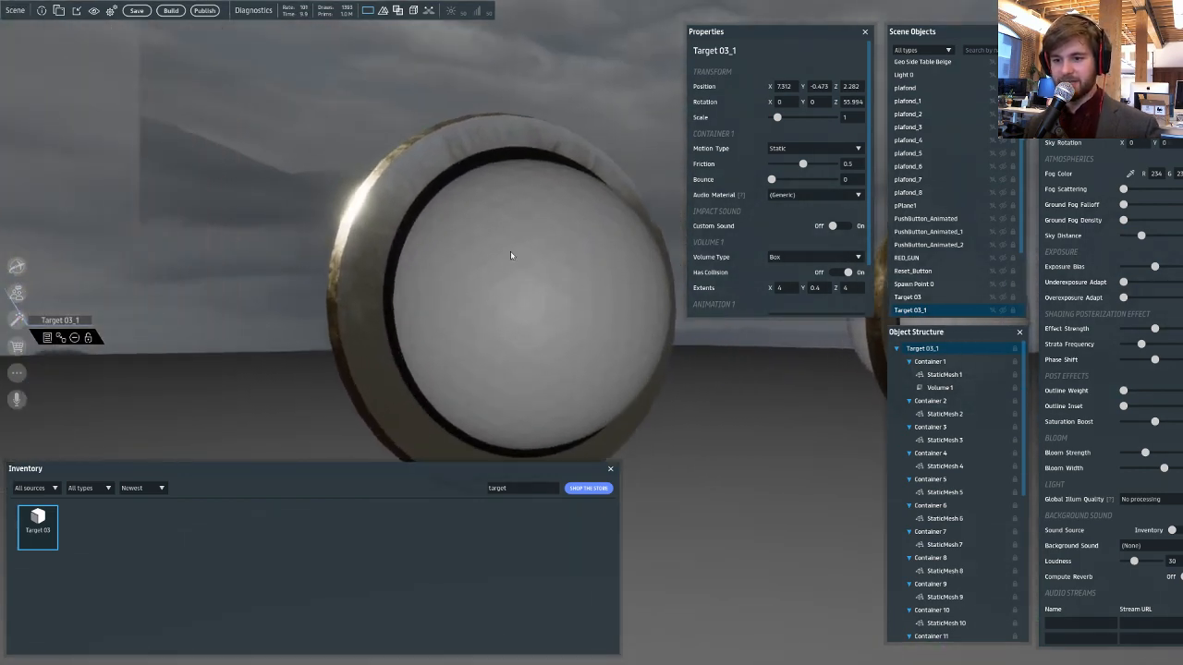
scroll(475, 173, "up", 2)
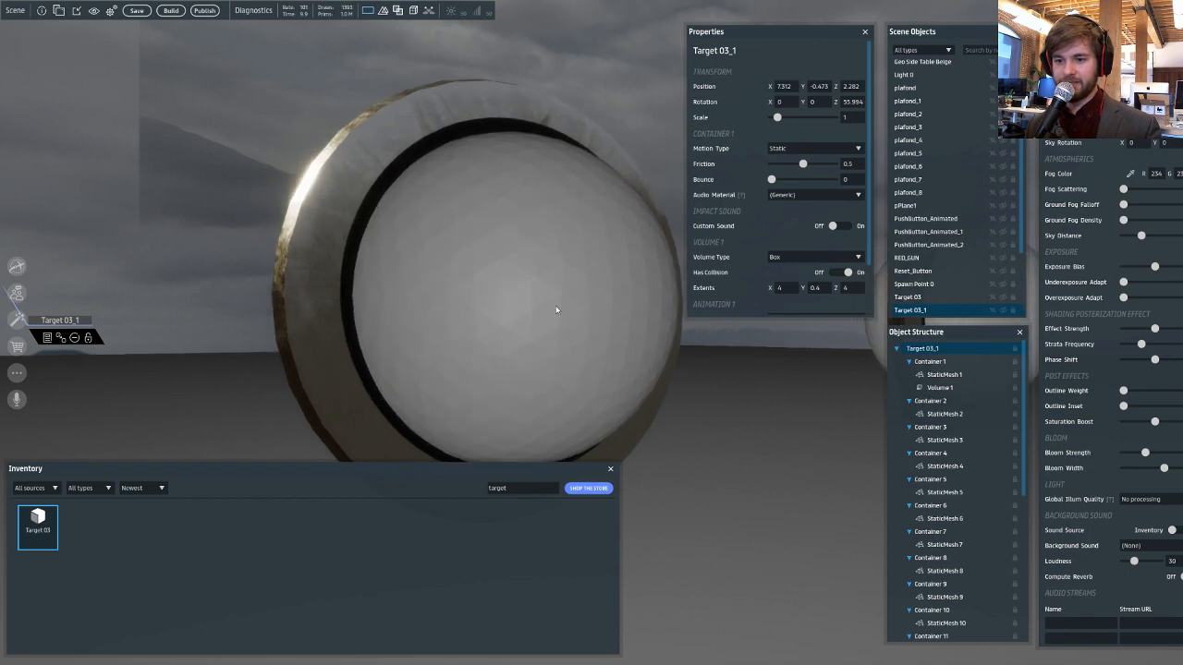
right_click_drag(334, 267, 545, 296)
key("s")
key("a")
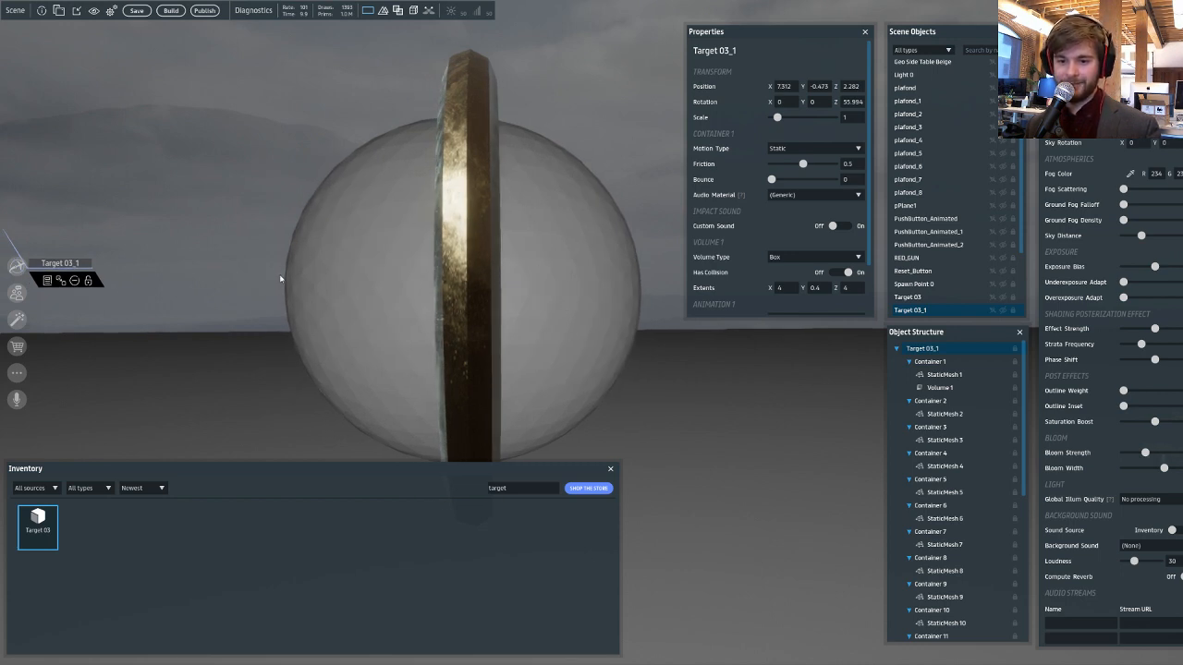
key("s")
right_click_drag(349, 253, 325, 244)
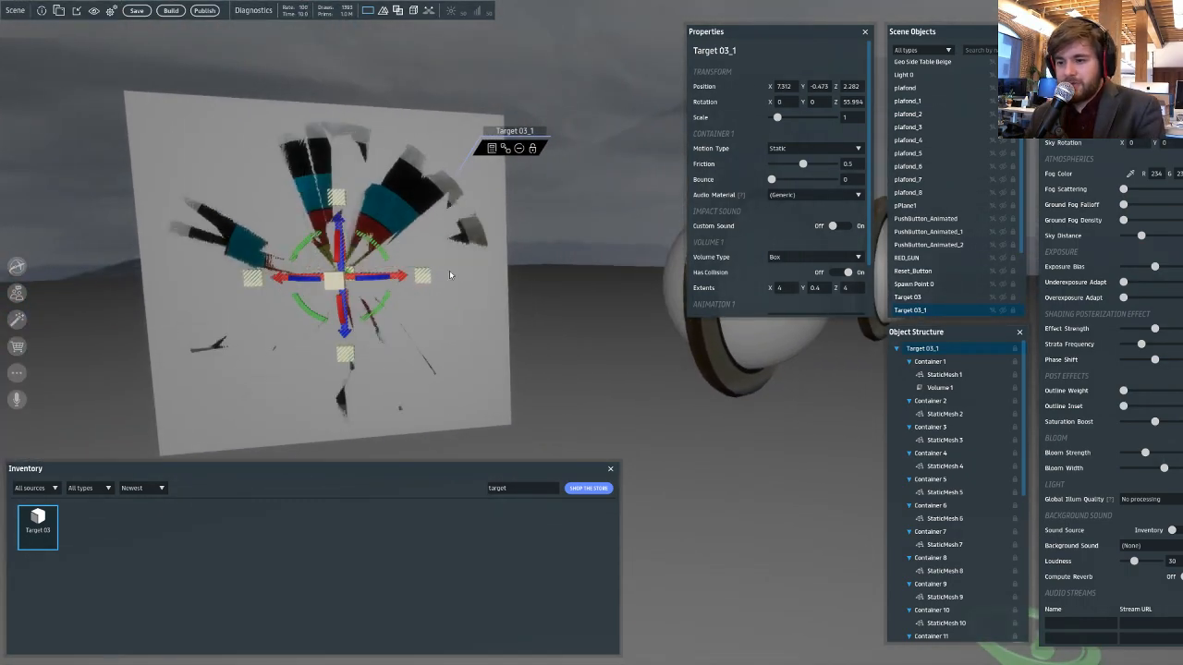
- Set the extents of the new target's box volume to X 3 and Y 0.3
mouse_move(447, 326)
right_mouse_down()
mouse_move(518, 319)
mouse_move(363, 301)
mouse_move(377, 324)
mouse_move(507, 327)
mouse_move(460, 332)
right_mouse_up()
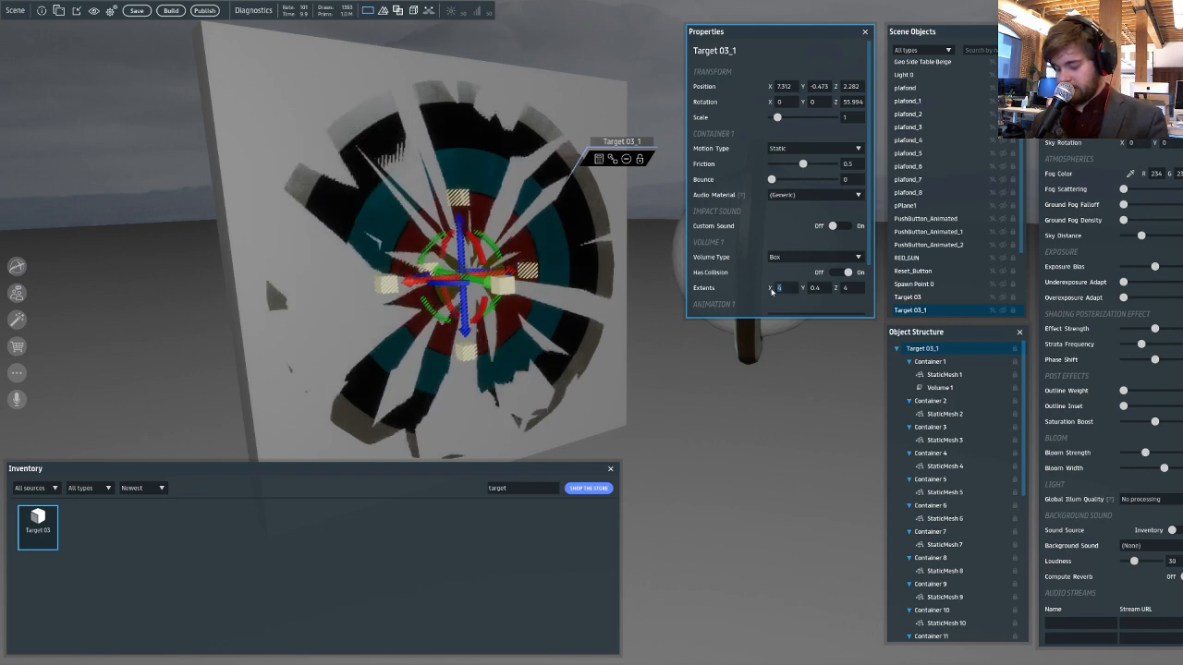
type("3")
key("Return")
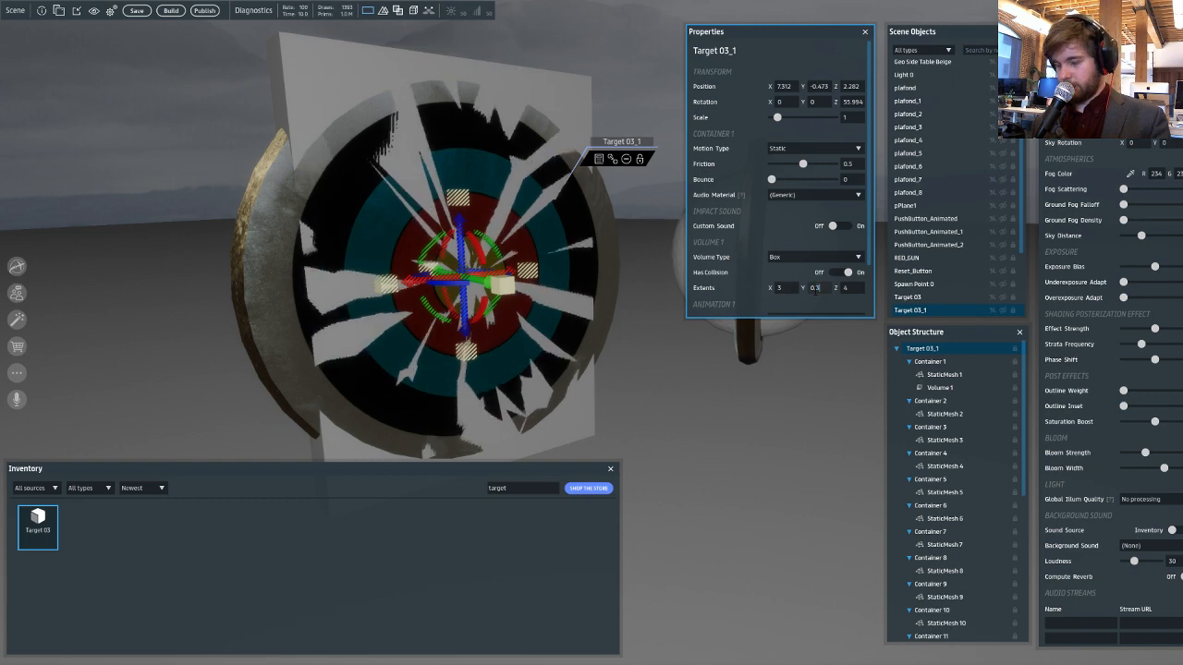
type("0.3")
key("Return")
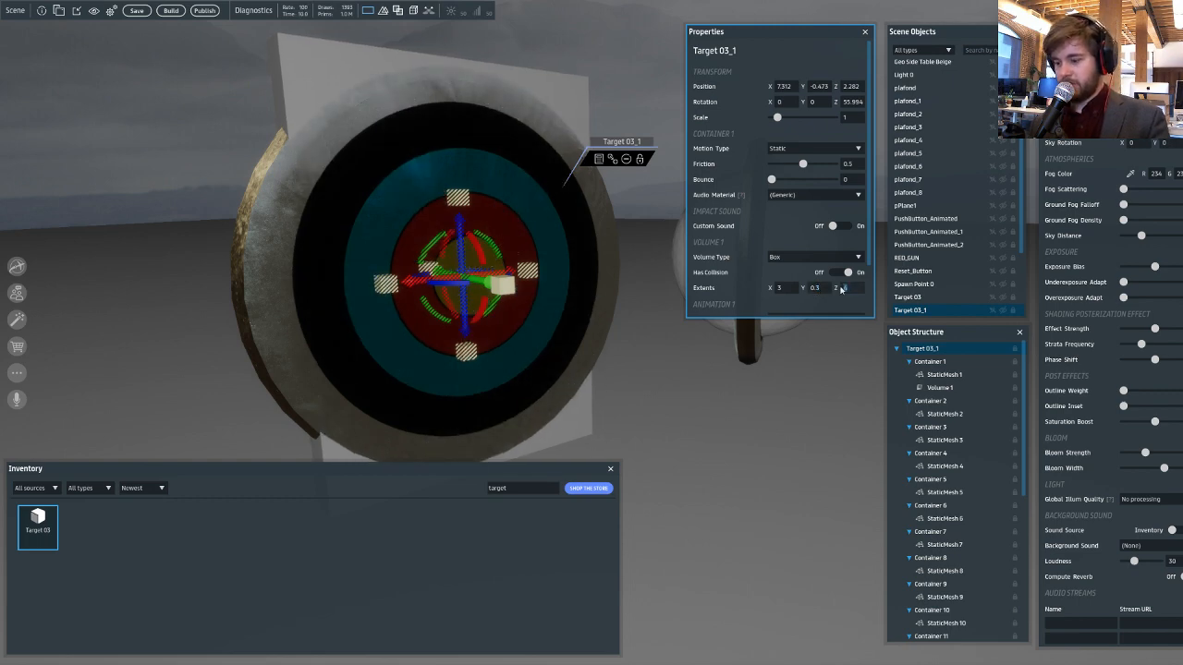
key("Return")
- Try radii of 2 and 0.5 for Target 03's sphere volume, and return it to 1.5
right_click_drag(392, 222, 587, 195)
left_click(587, 195)
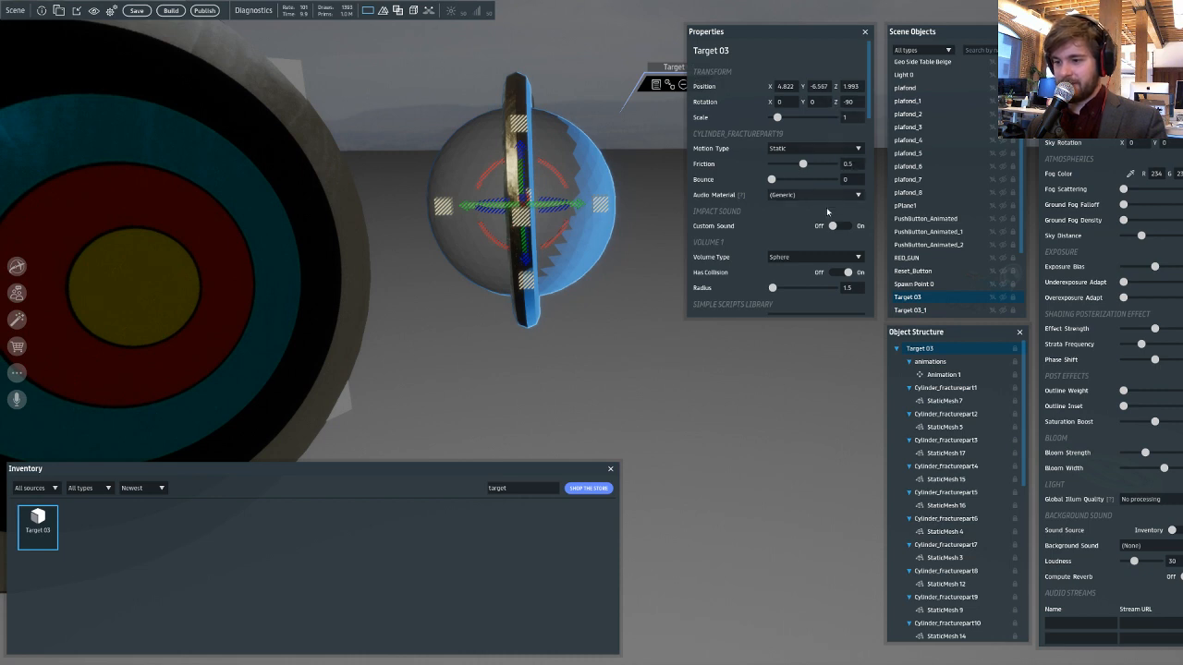
left_click(857, 289)
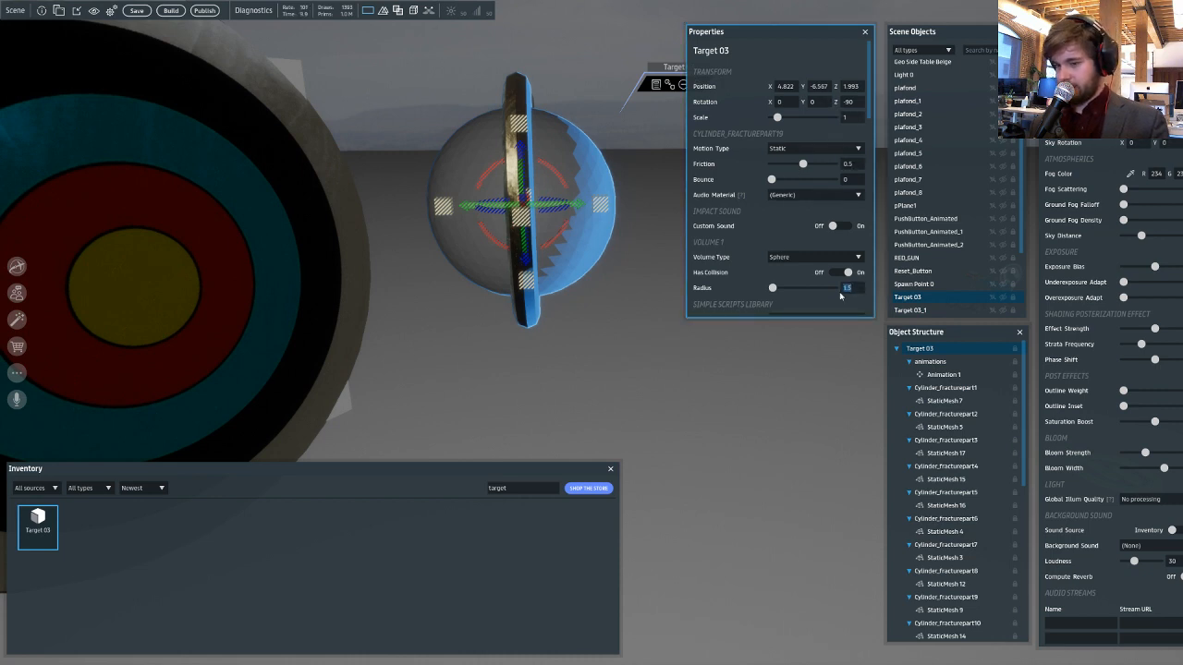
type("2")
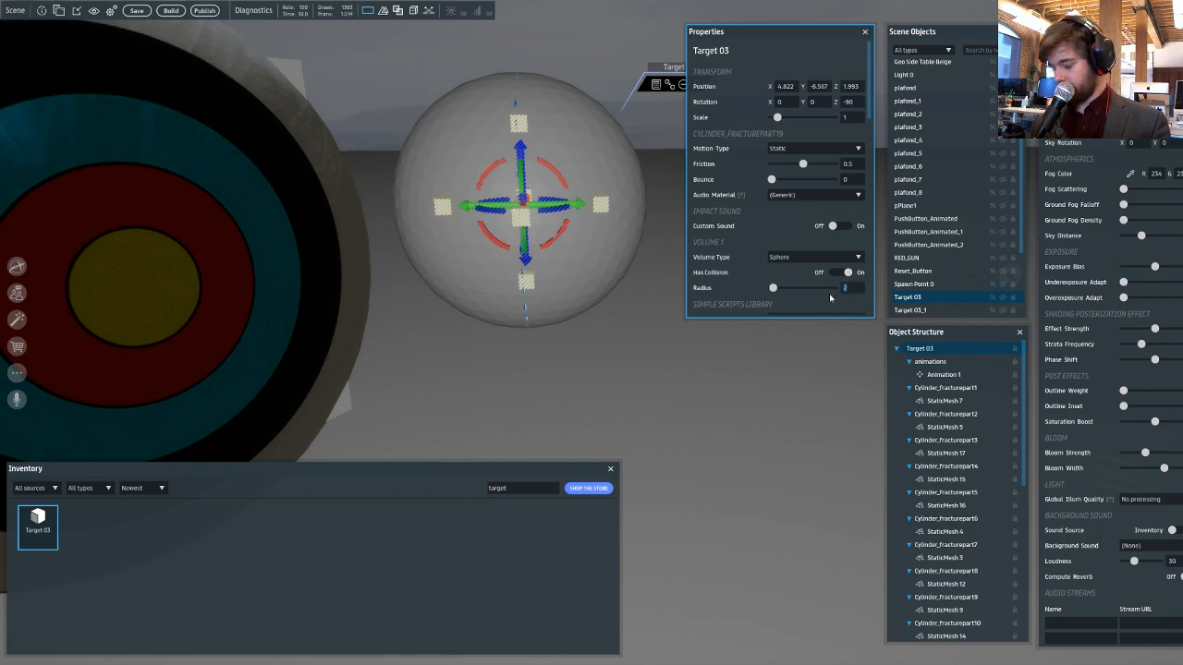
key("Return")
right_click_drag(621, 288, 753, 244)
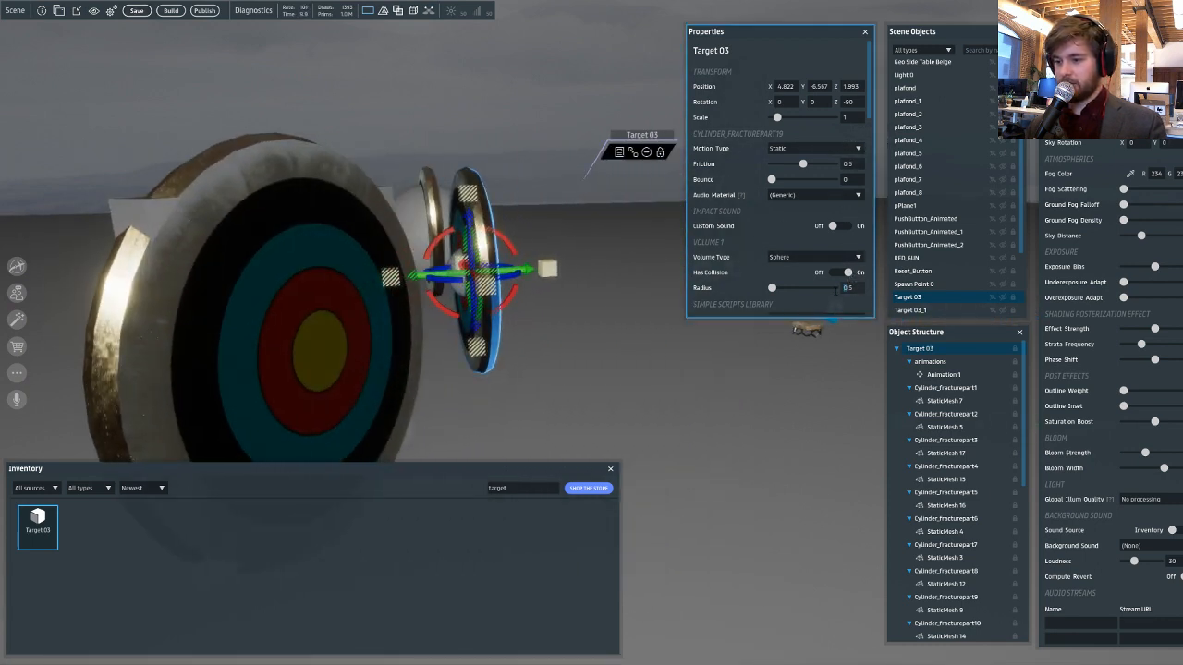
key("Return")
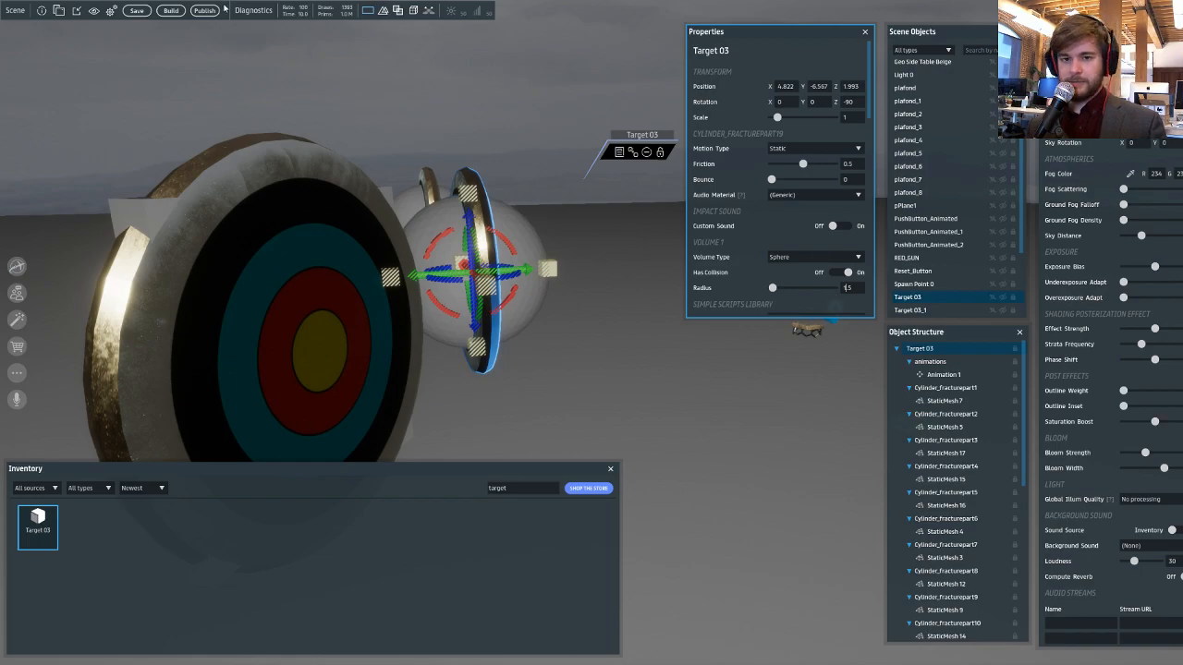
- Save the scene
left_click(137, 11)
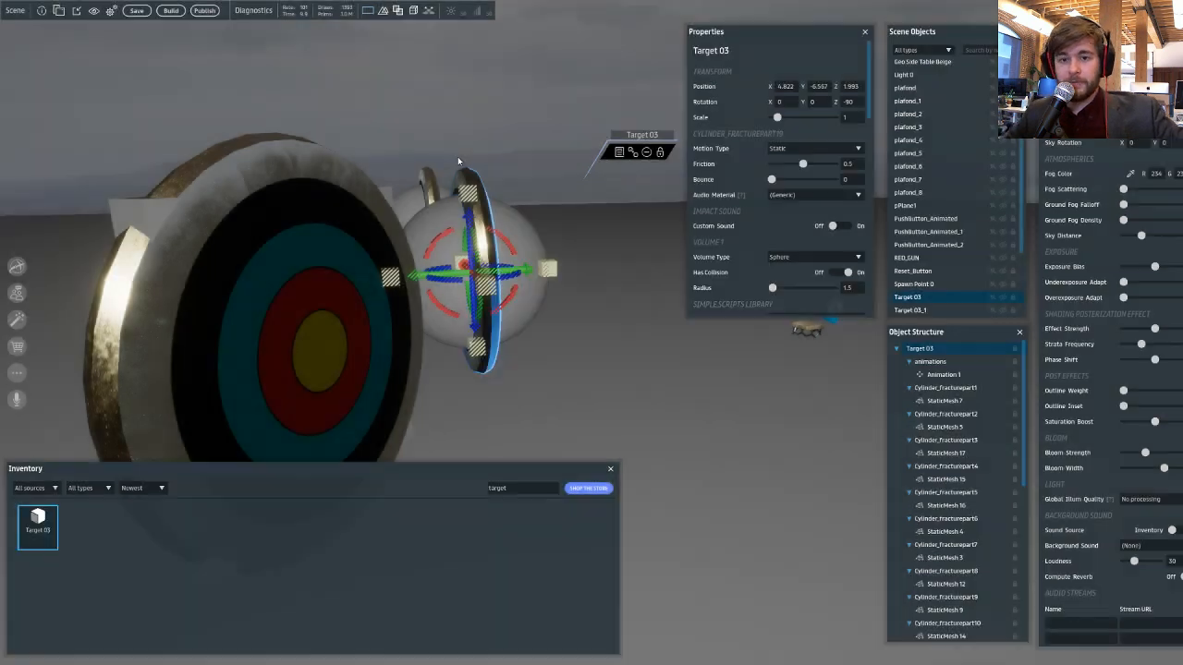
mouse_move(16, 319)
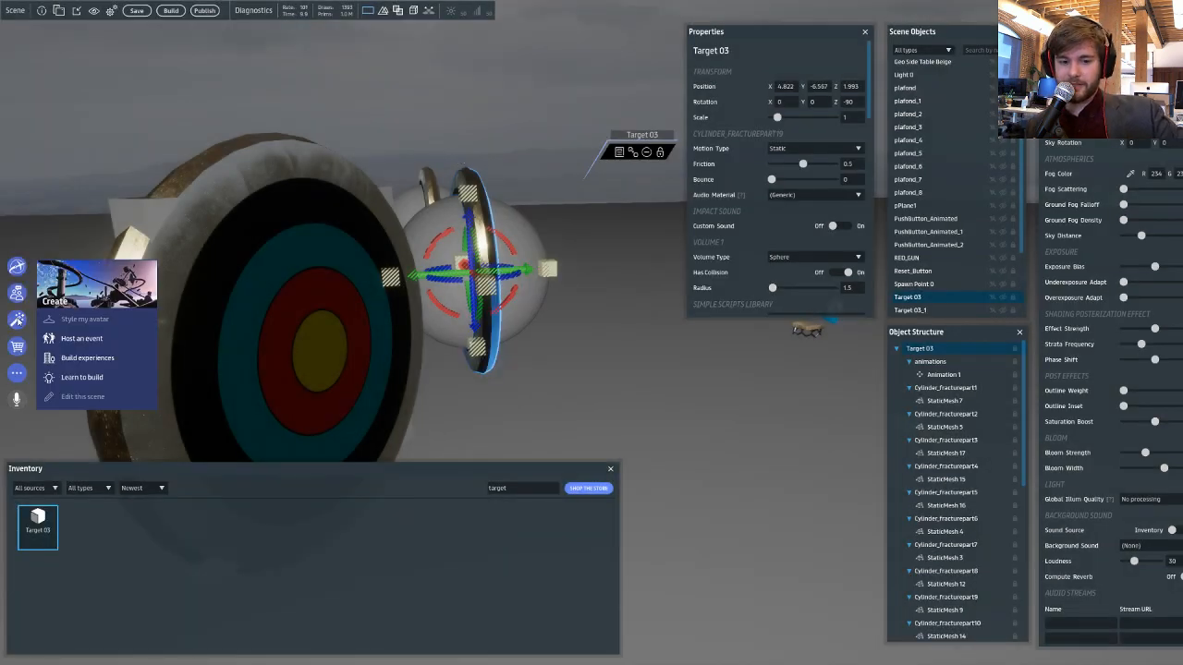
- Create a new experience named Thunderdome with the Base Template scene as its starting content
left_click(101, 358)
left_click(732, 95)
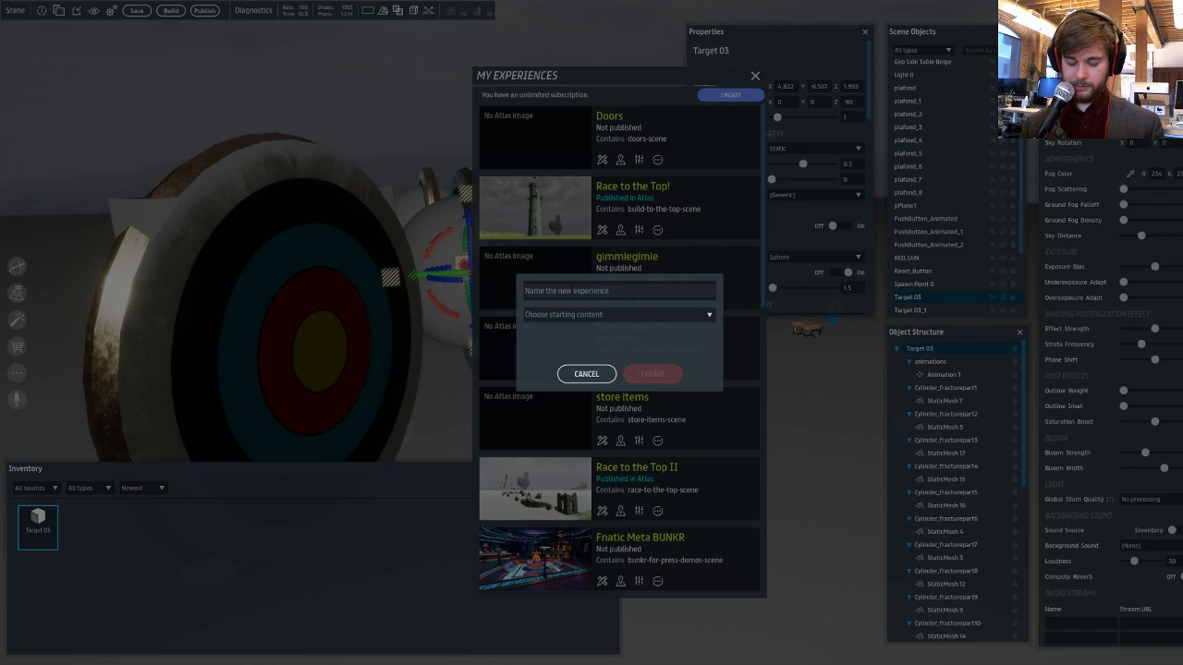
type("Thunderdome")
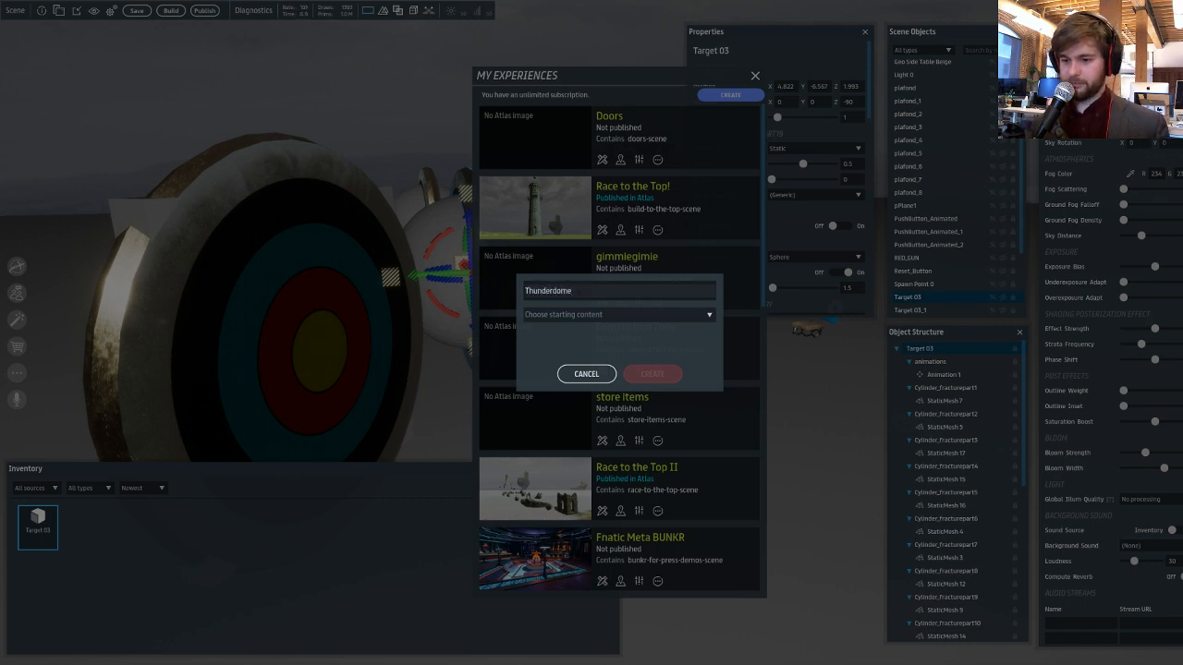
left_click(591, 315)
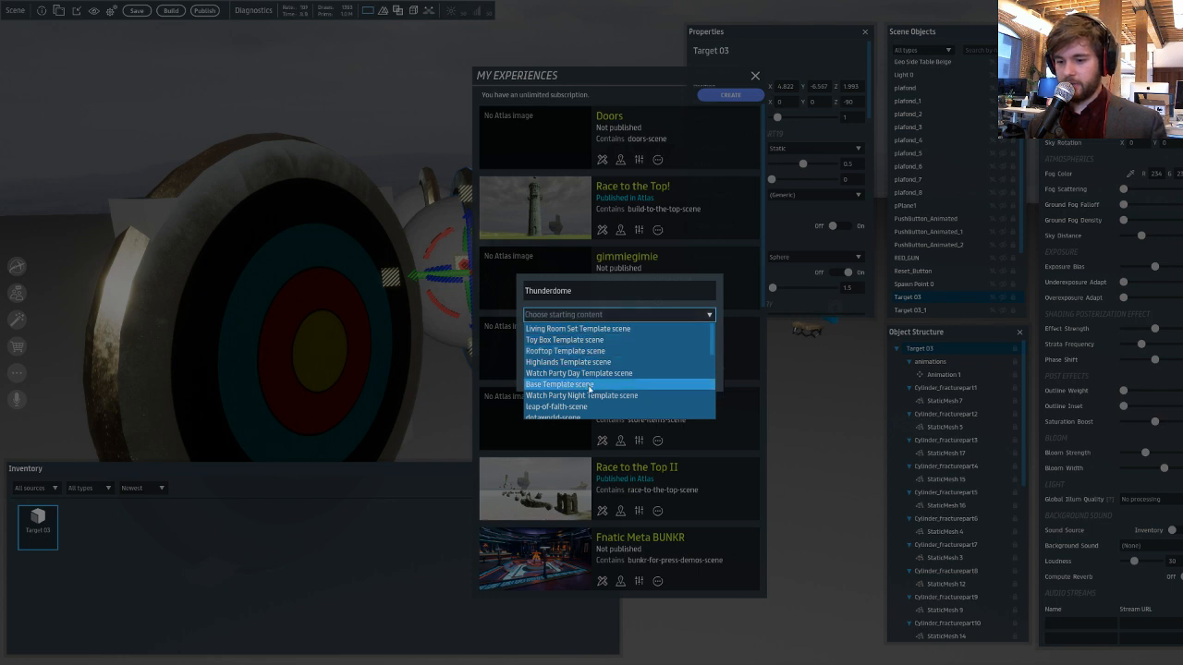
left_click(589, 384)
left_click(665, 316)
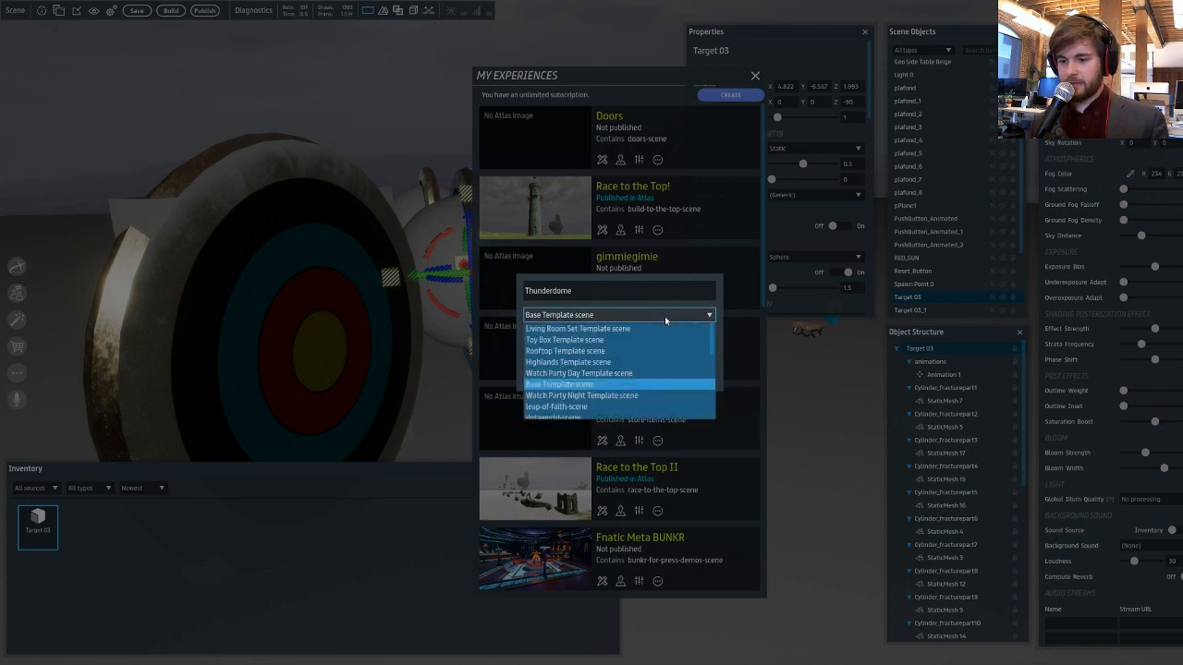
scroll(653, 354, "down", 2)
scroll(638, 401, "up", 2)
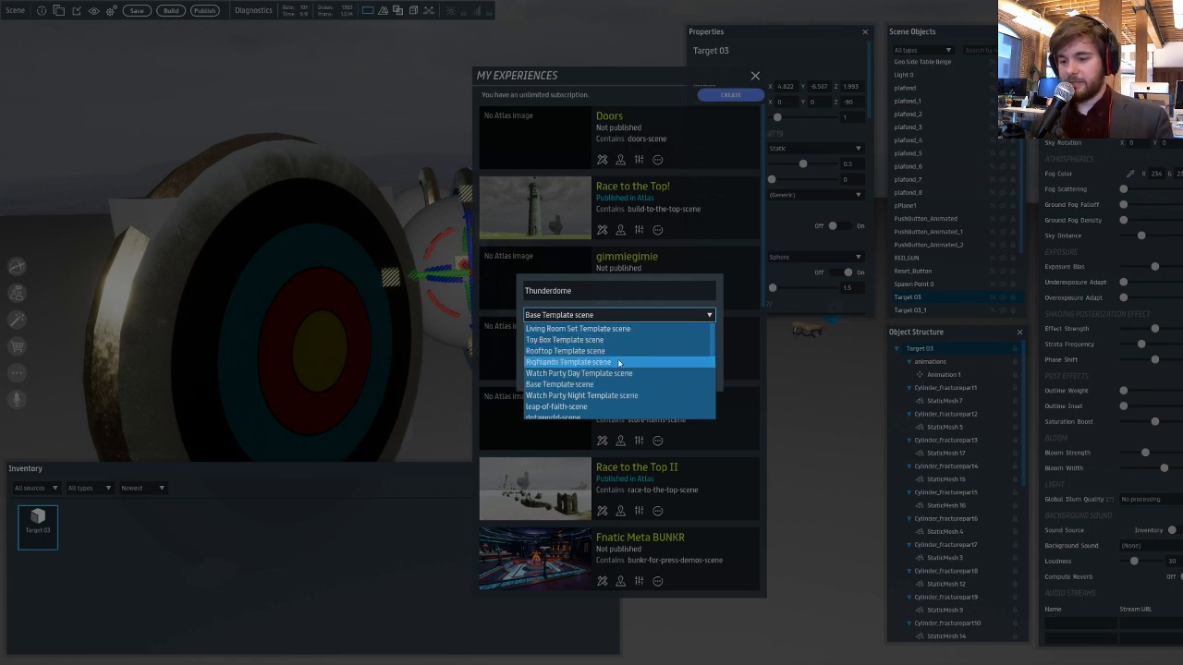
scroll(619, 362, "down", 5)
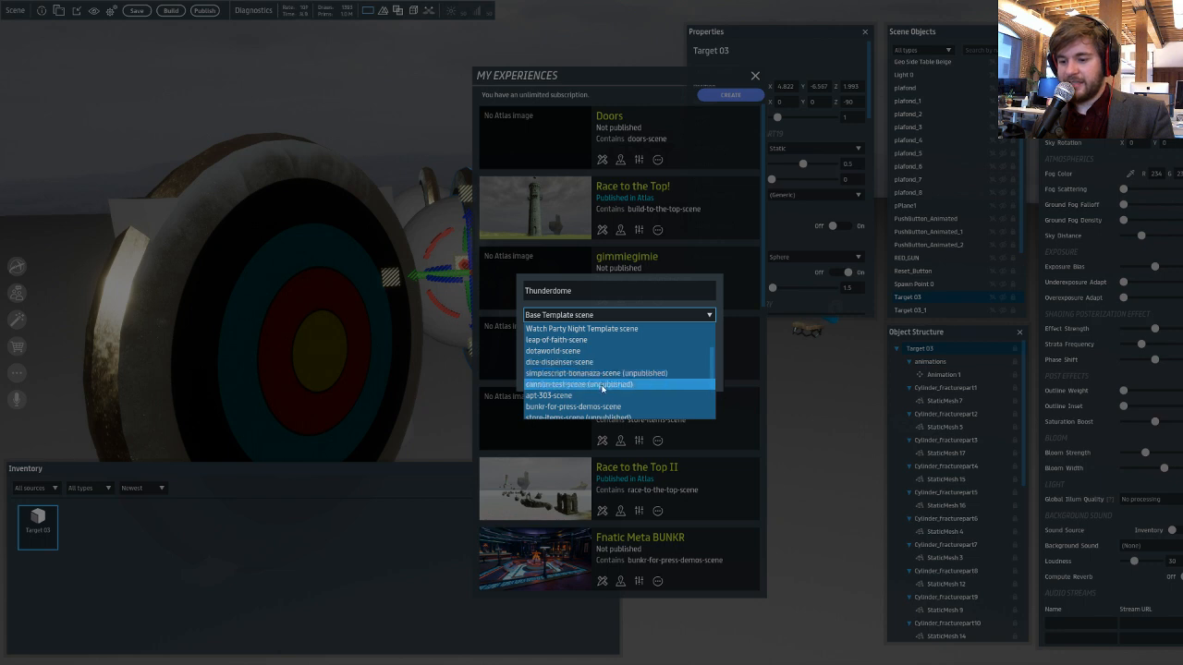
scroll(605, 379, "up", 8)
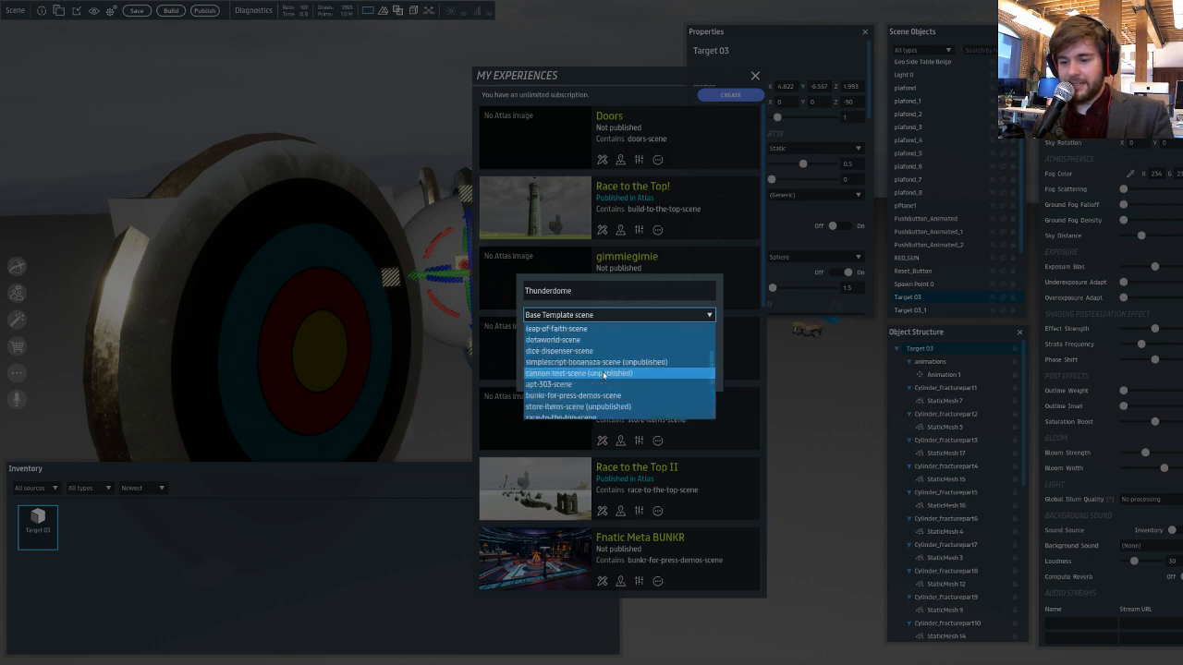
left_click(629, 339)
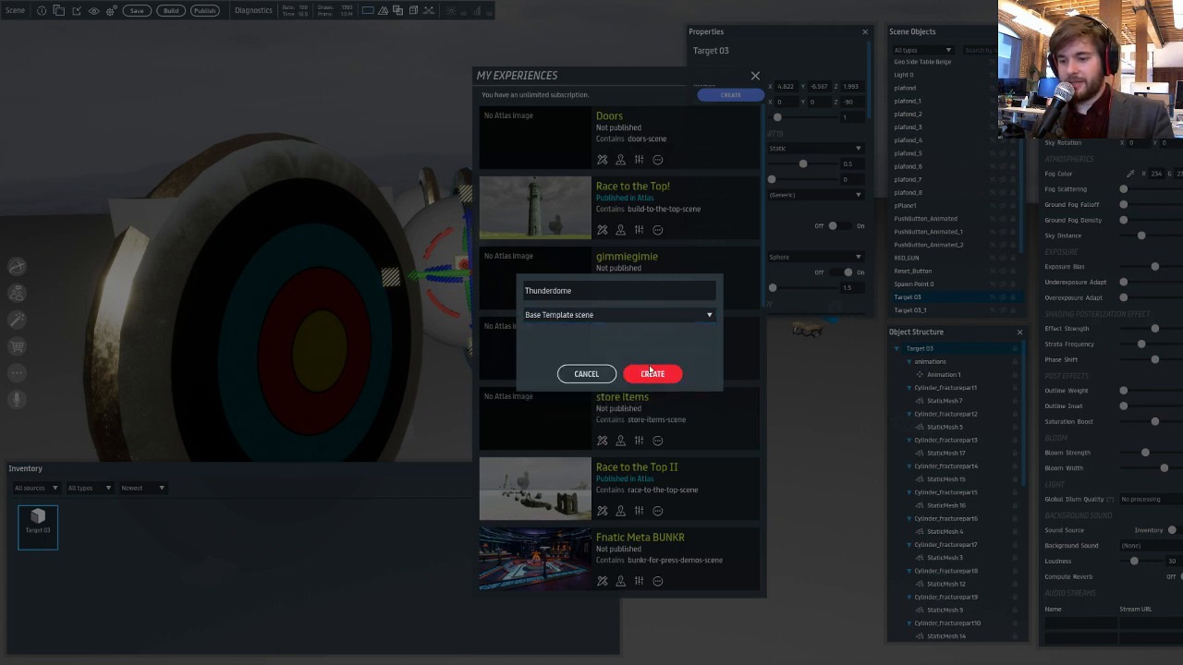
left_click(650, 373)
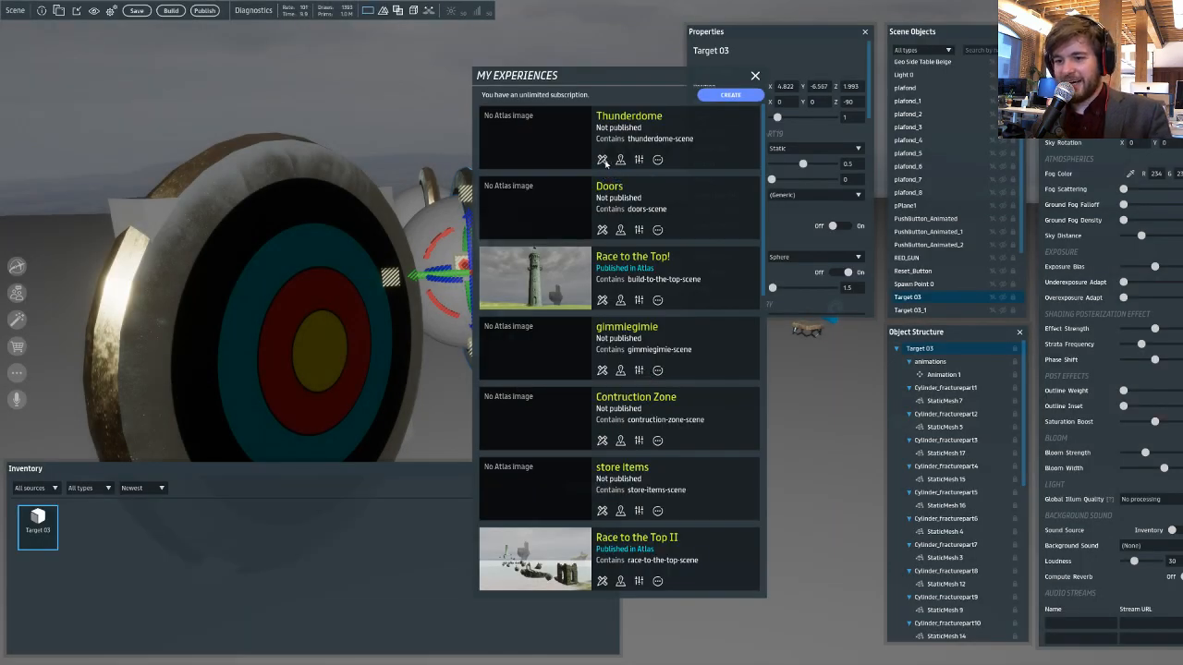
- Open the Thunderdome scene for editing and toggle the visibility of scene lighting
left_click(601, 161)
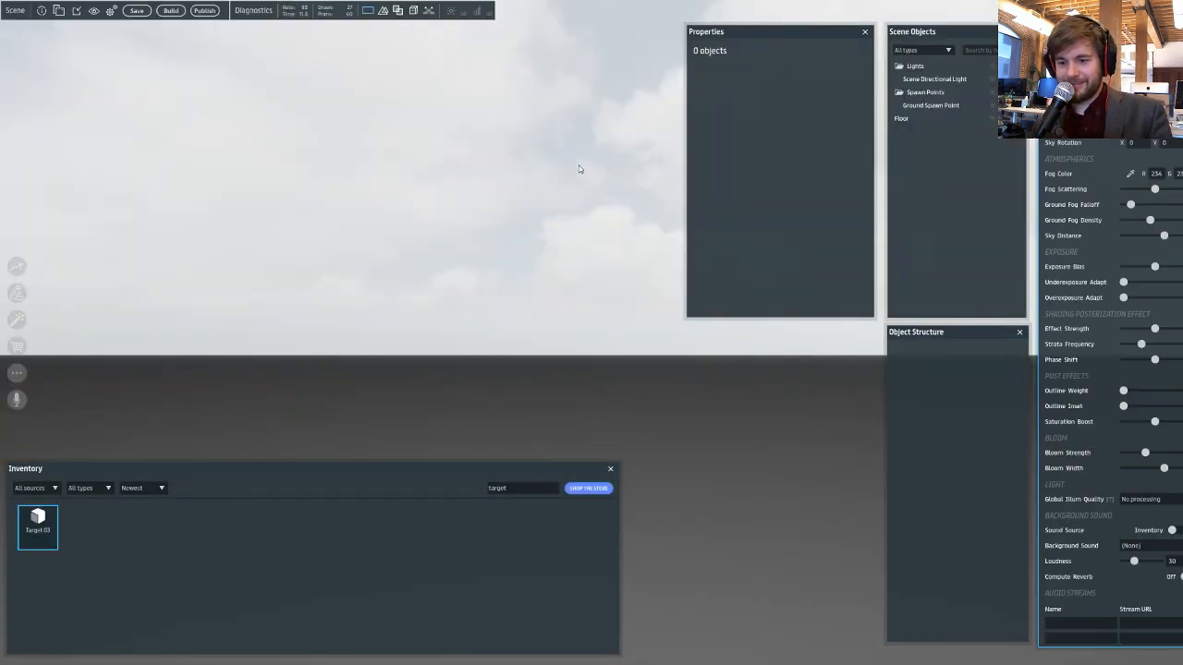
right_click_drag(580, 169, 730, 188)
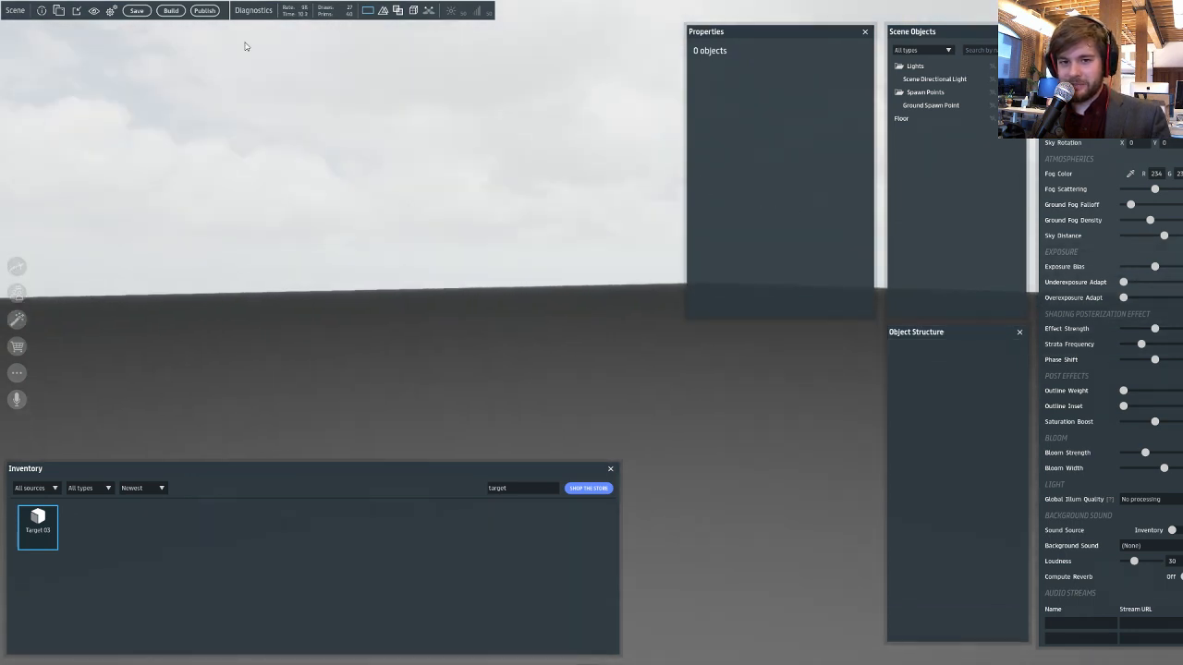
left_click(97, 13)
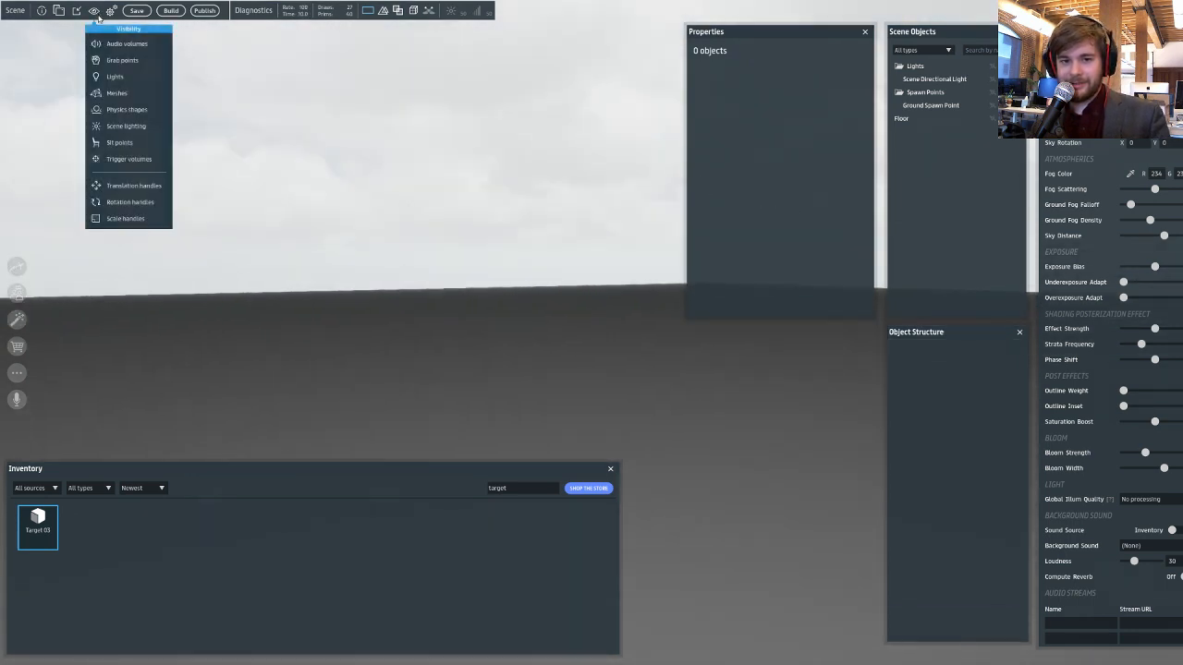
left_click(97, 119)
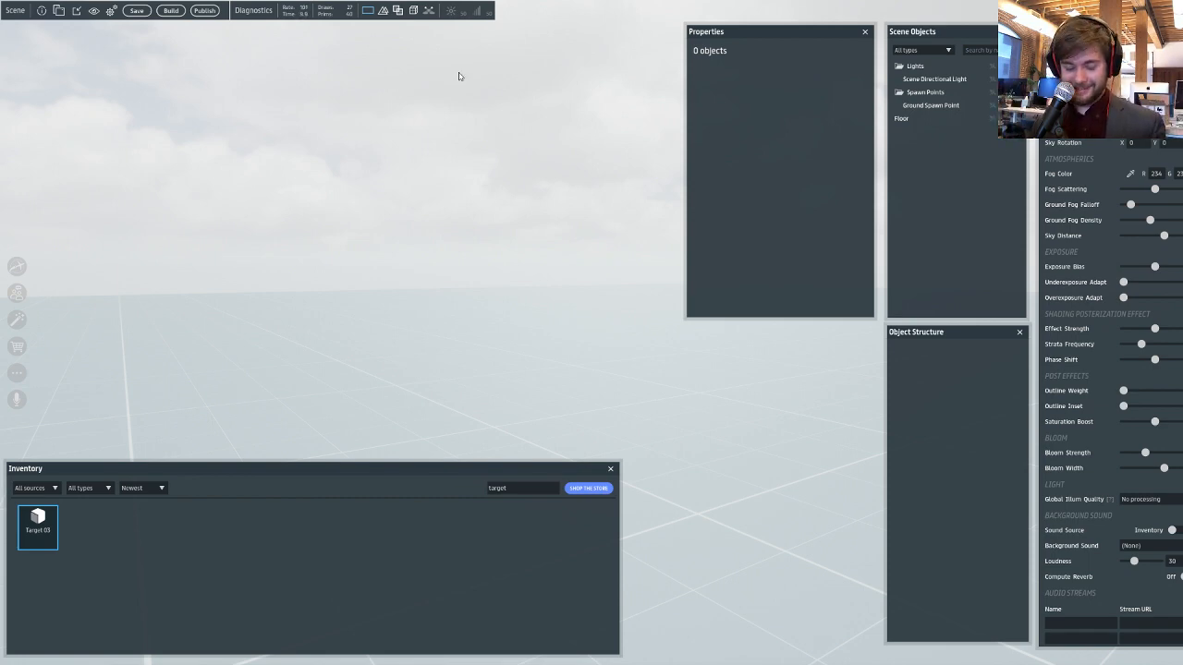
- Reduce fog scattering, ground fog falloff and ground fog density to their minimums, lower the sky distance, and apply a sunset skybox
right_click_drag(355, 61, 476, 90)
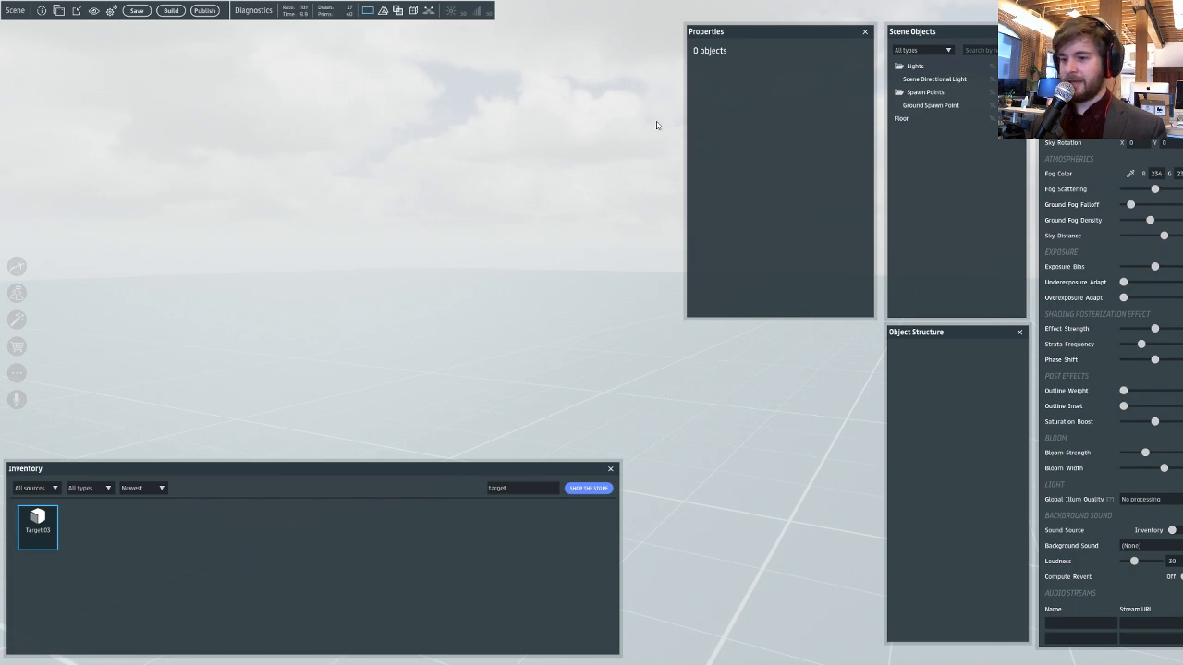
key("d")
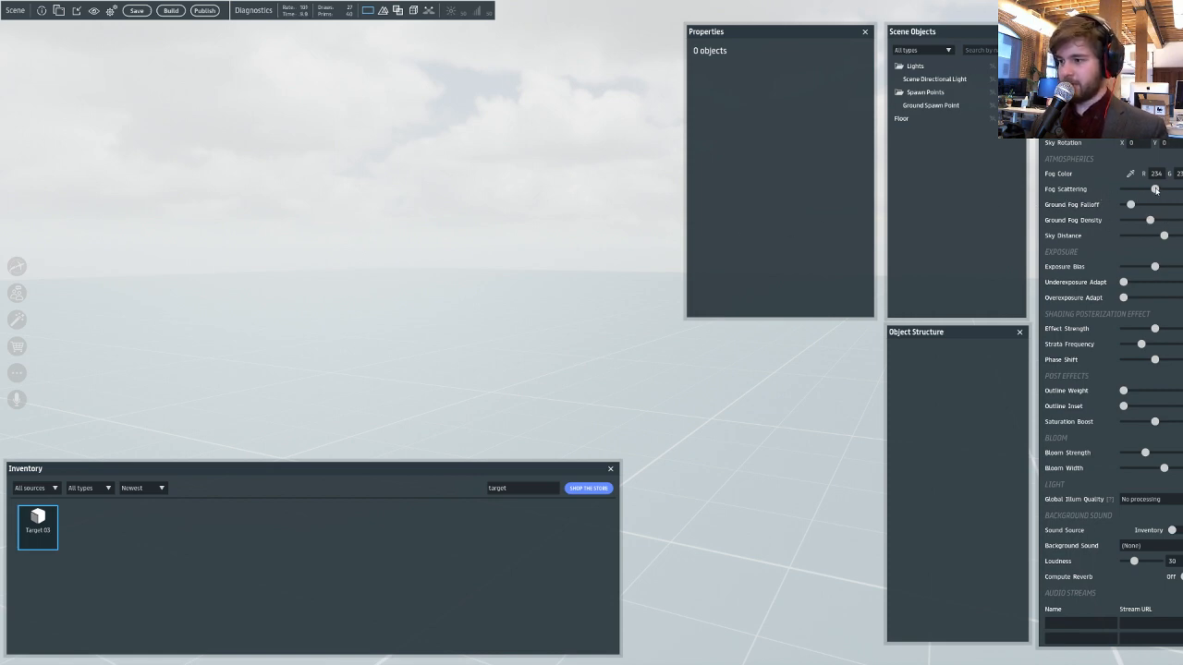
left_click_drag(1155, 189, 1106, 227)
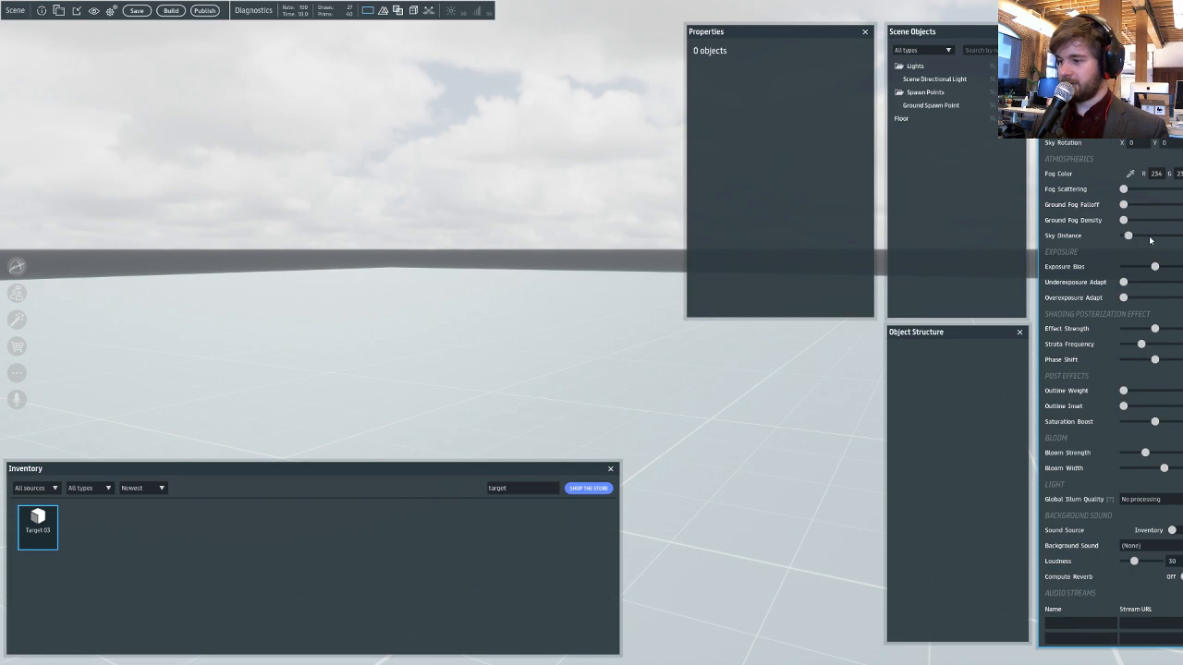
left_click(1151, 112)
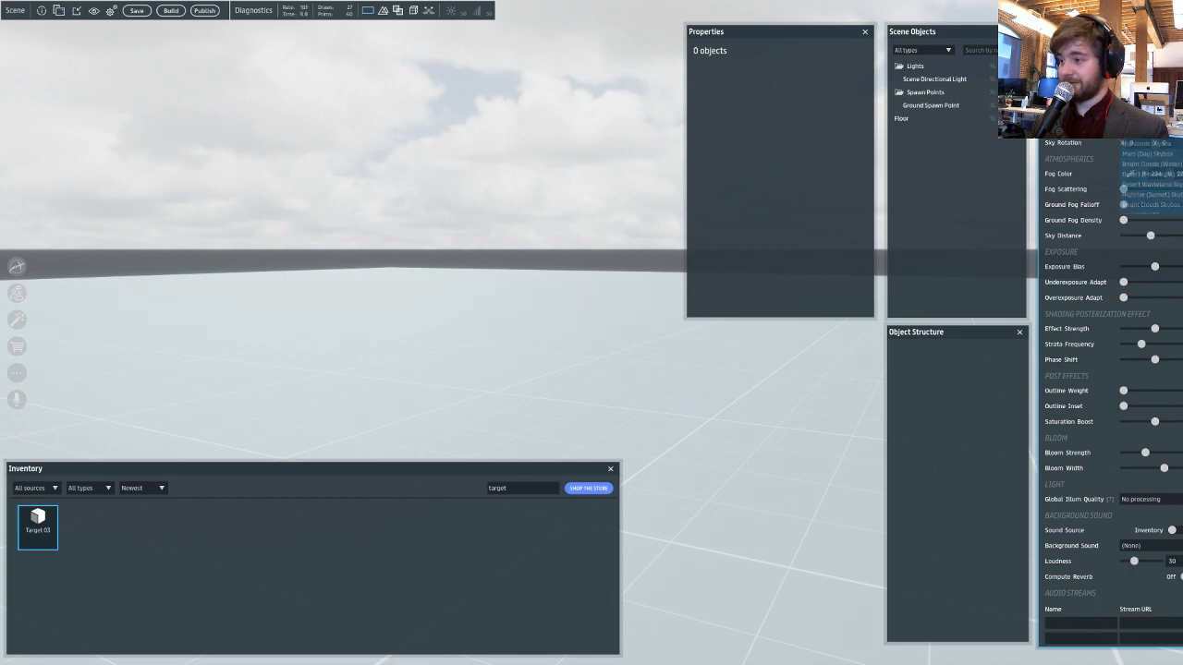
left_click(1169, 195)
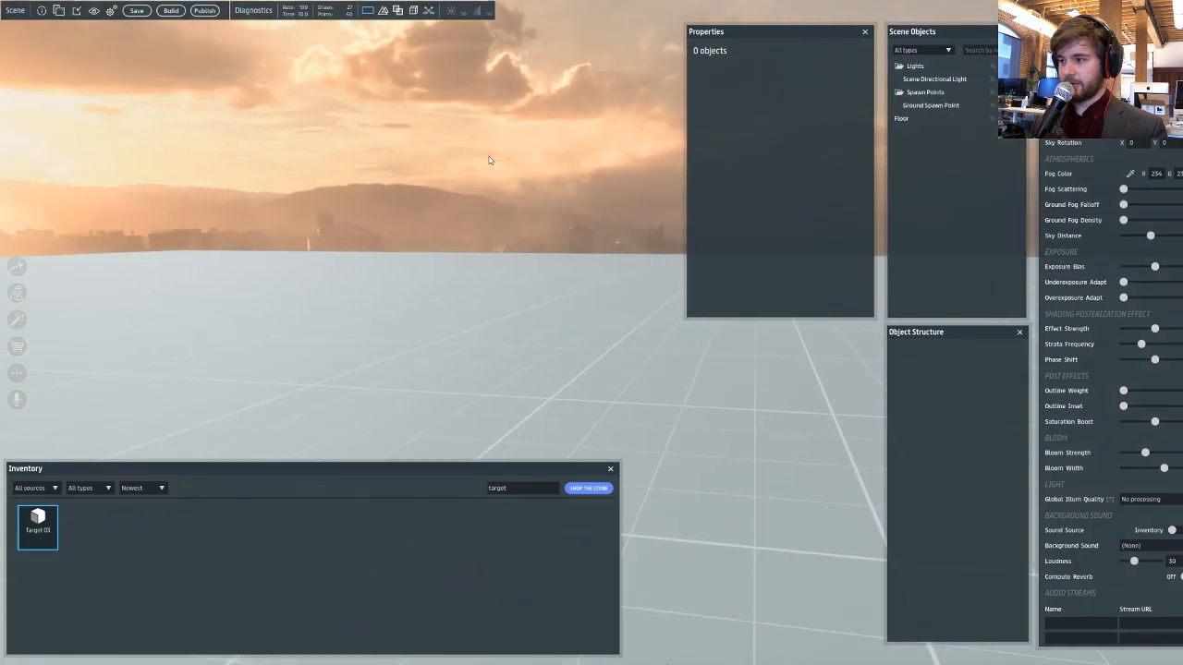
- Locate the Ground Spawn Point on the floor and examine the open area around it
right_click_drag(489, 158, 425, 169)
left_click(460, 246)
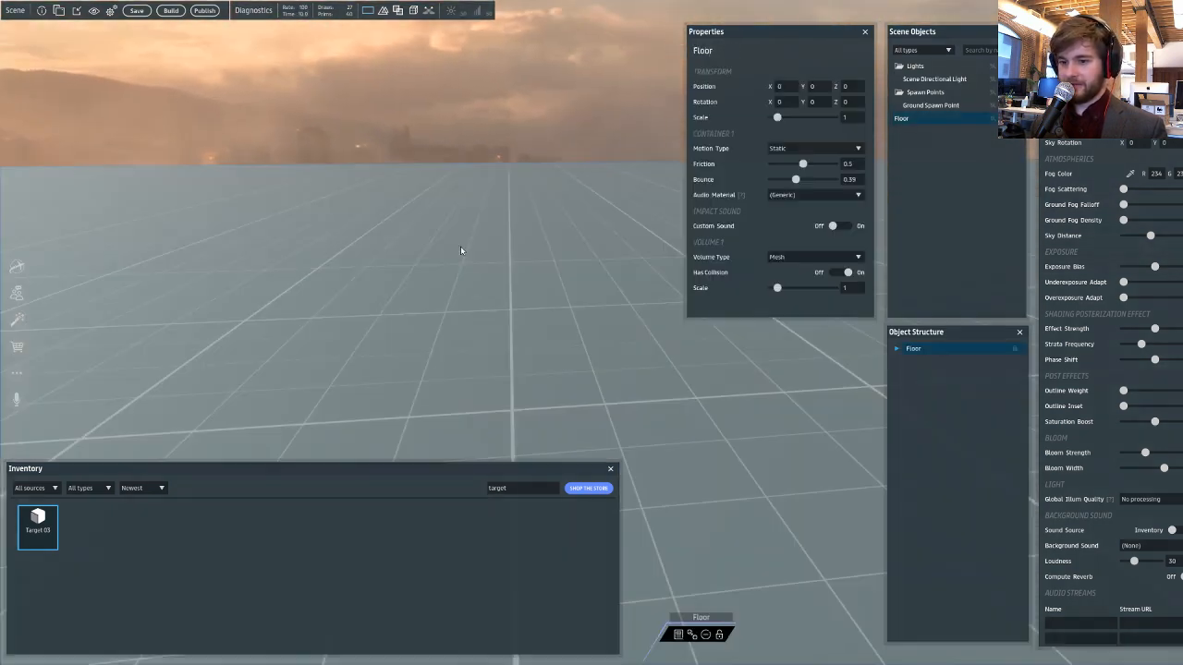
right_click_drag(460, 247, 839, 157)
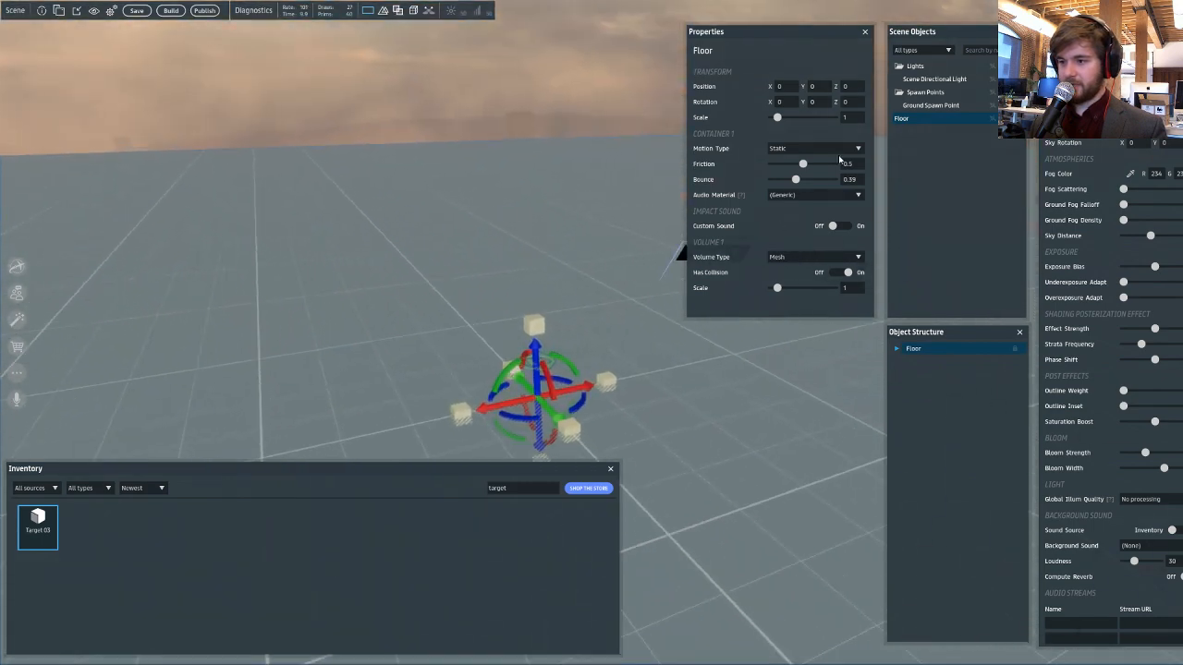
left_click(921, 104)
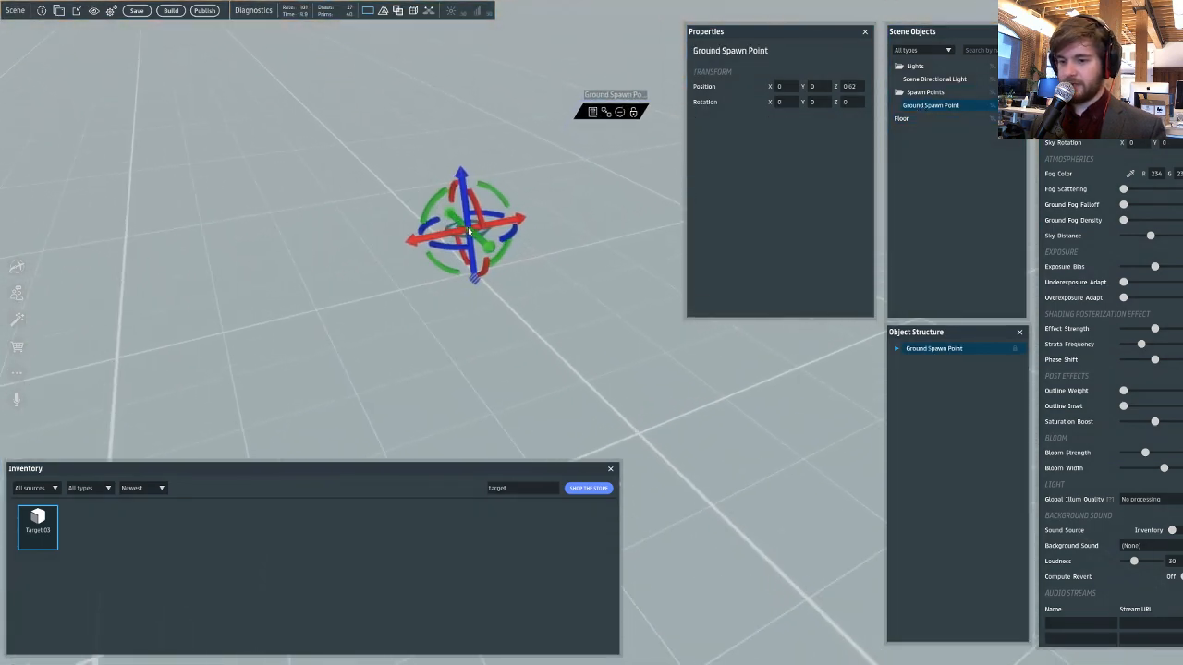
right_click_drag(576, 315, 425, 442)
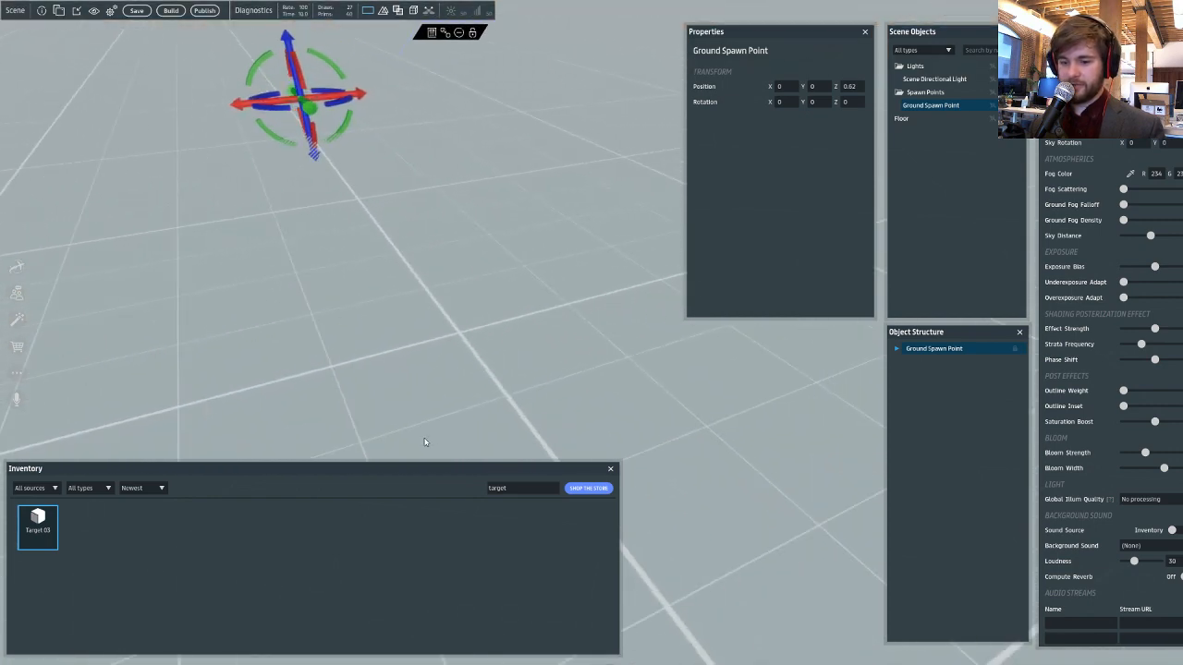
- Search the inventory for "table" and "altar", and place Drow Altar A on the floor near the spawn point, at about X -0.05, Y 8.13
type("tabl")
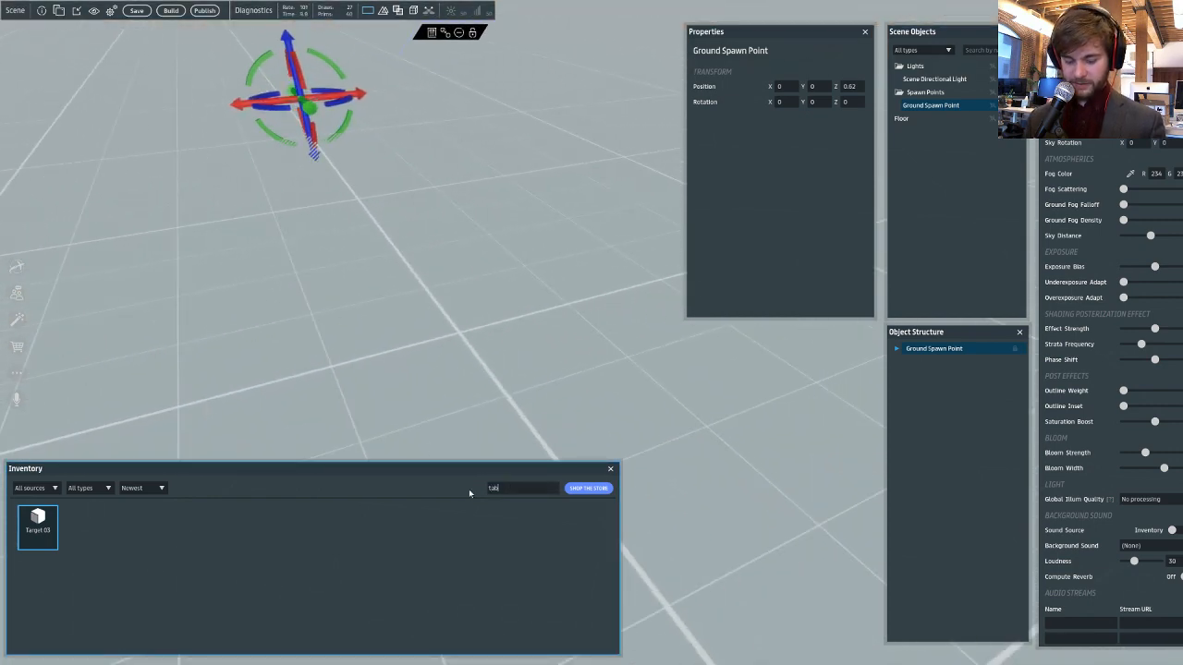
type("e")
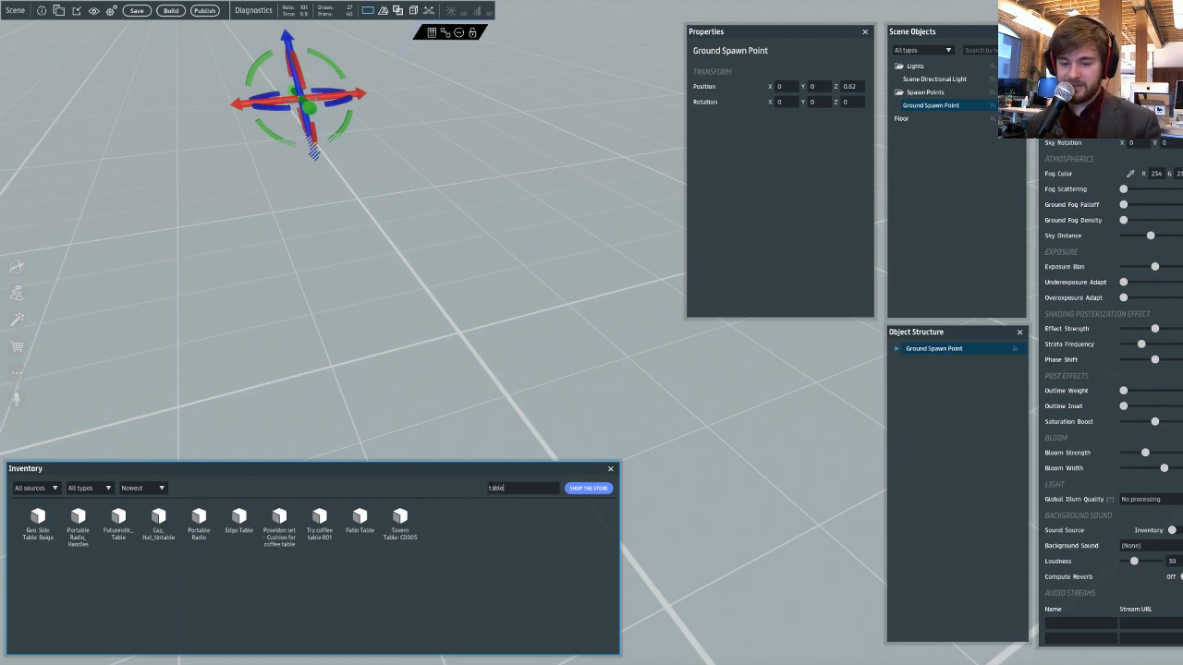
double_click(495, 488)
left_click_drag(511, 489, 485, 492)
type("a")
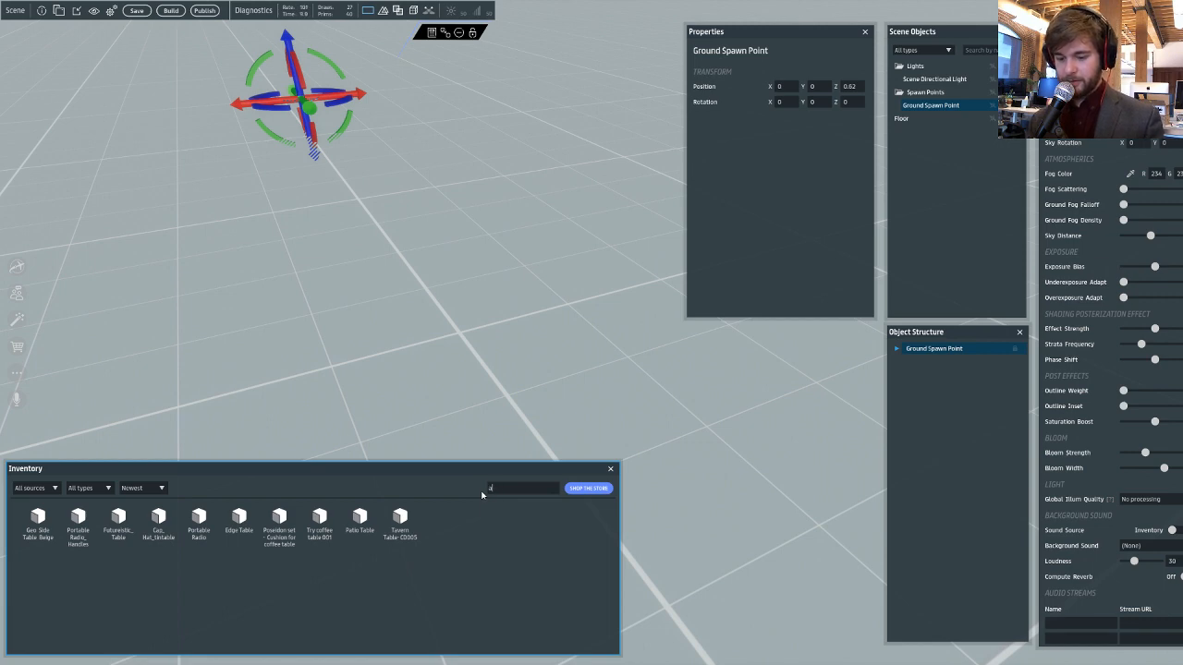
type("ltar")
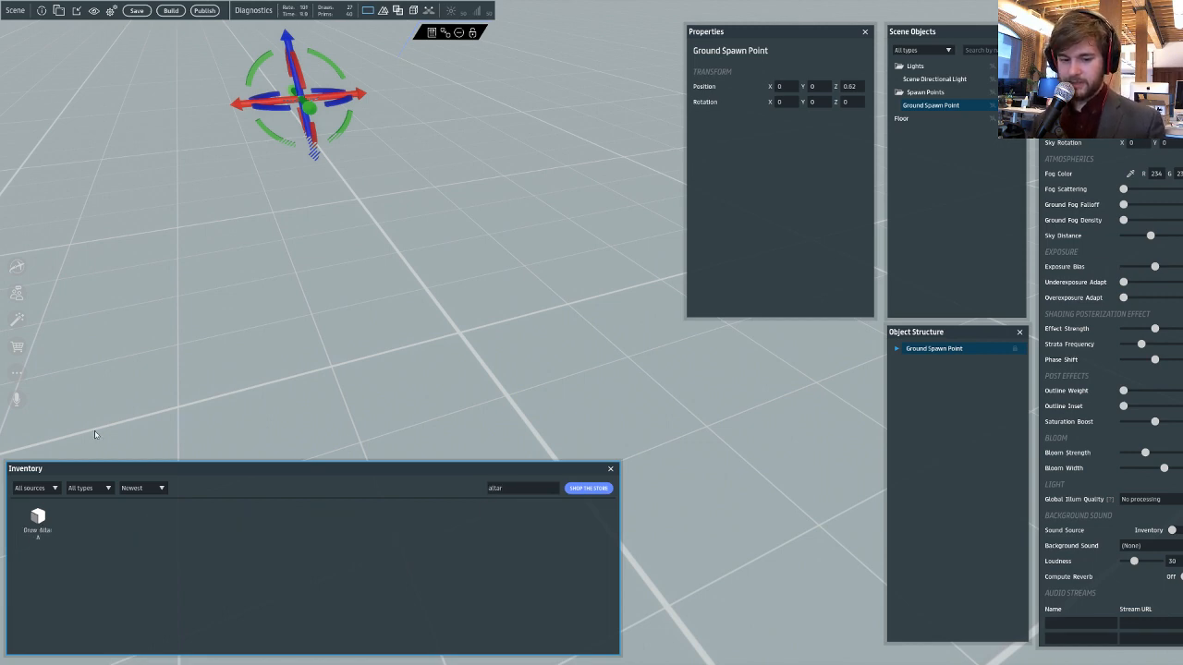
left_click_drag(37, 527, 419, 366)
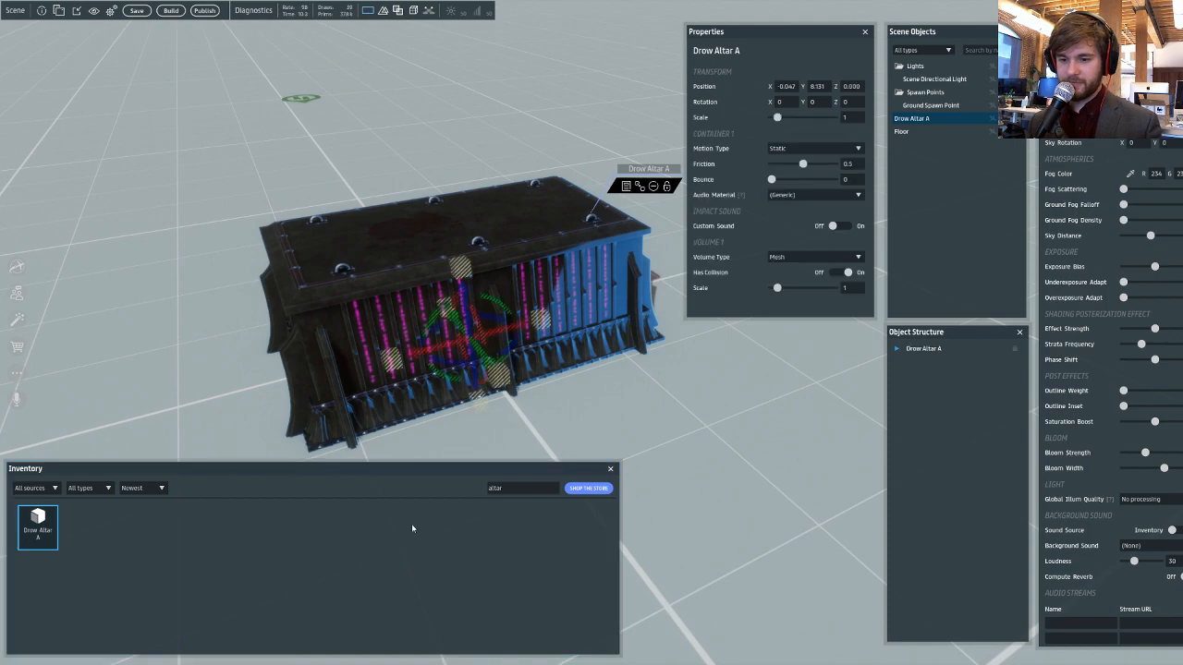
- Search the inventory for "reference" and place the Male Reference figure beside the altar, at about X -0.01, Y 6.81
right_click_drag(453, 356, 627, 319)
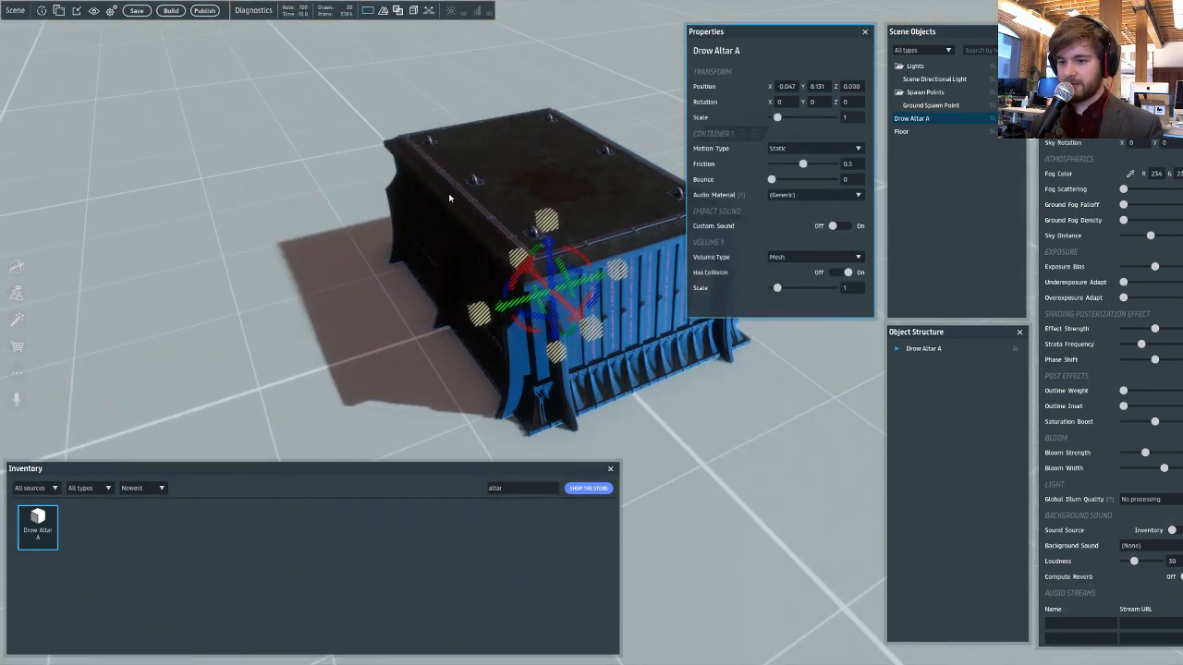
right_click_drag(449, 197, 458, 151)
scroll(458, 152, "down", 2)
scroll(458, 152, "up", 1)
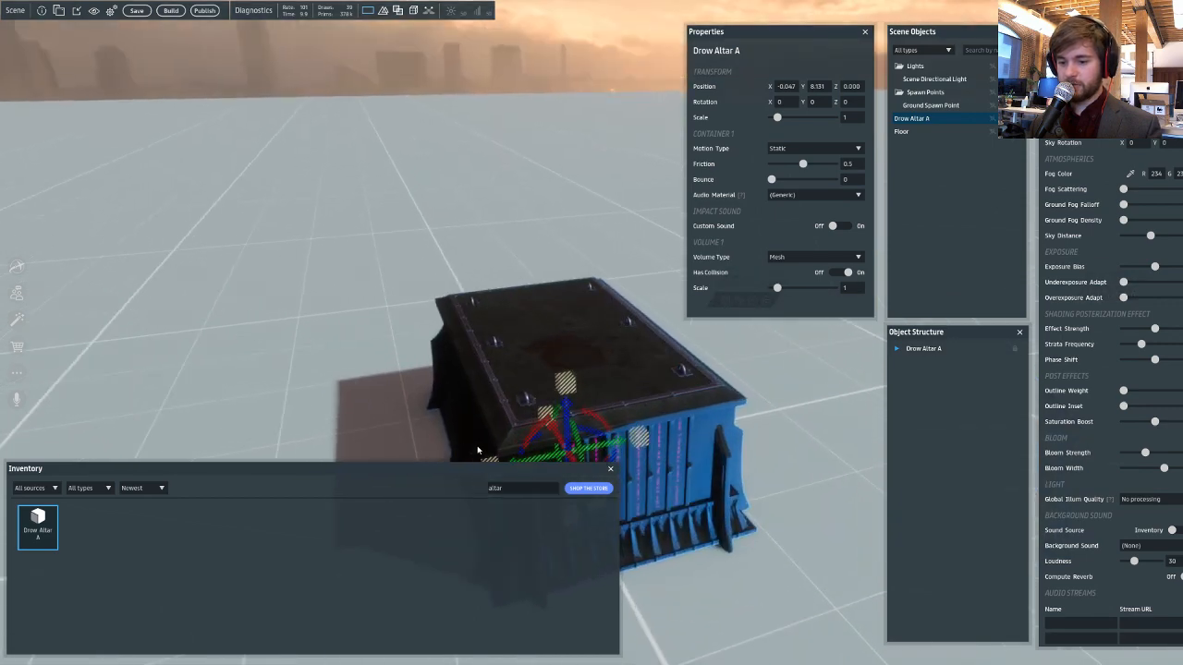
left_click_drag(515, 488, 431, 486)
type("refe")
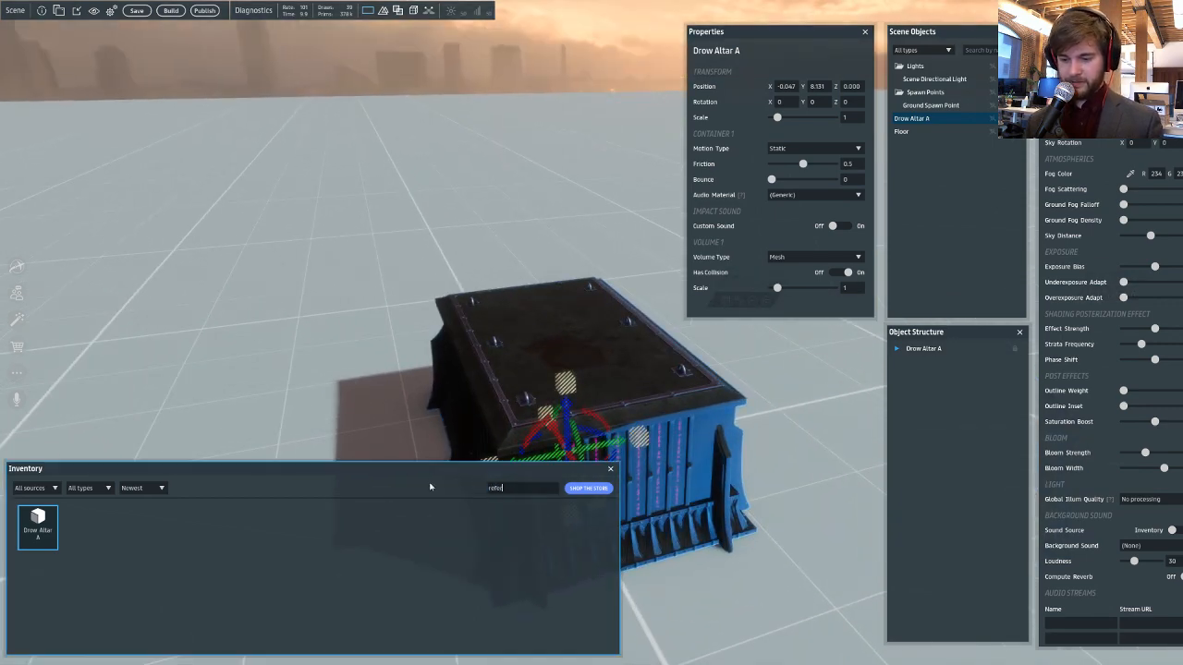
type("renc")
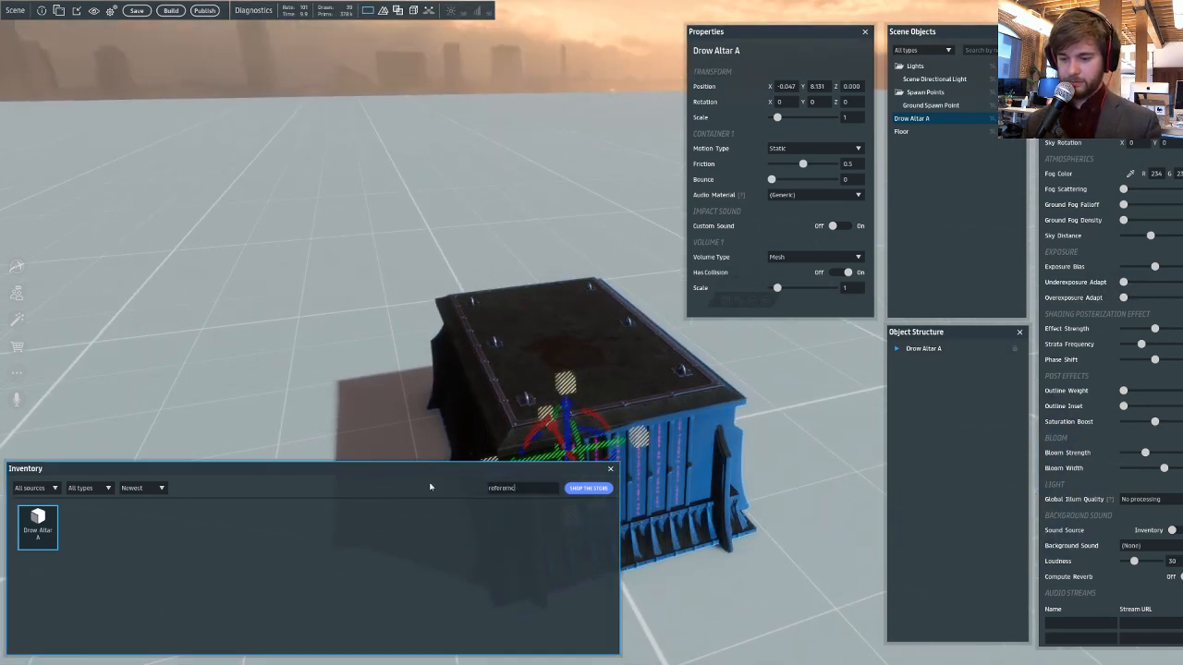
key("BackSpace")
key("BackSpace")
type("nce")
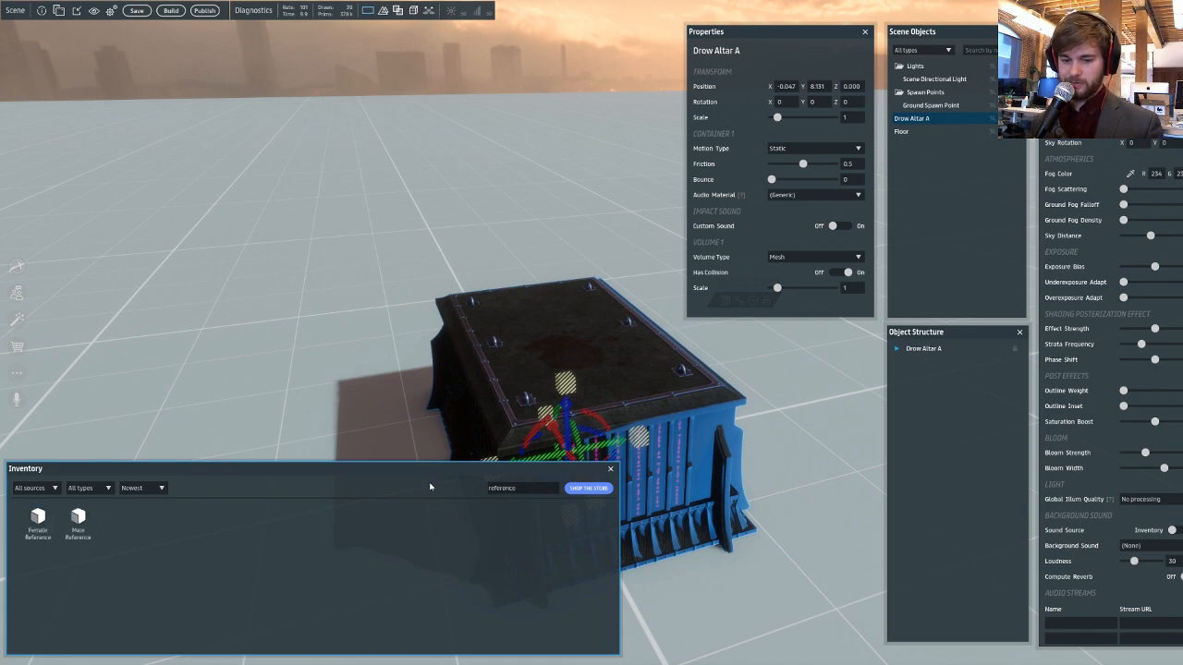
left_click_drag(78, 519, 556, 362)
- Compare the altar's size with the male reference figure, and select the altar
right_click_drag(582, 377, 634, 374)
key("w")
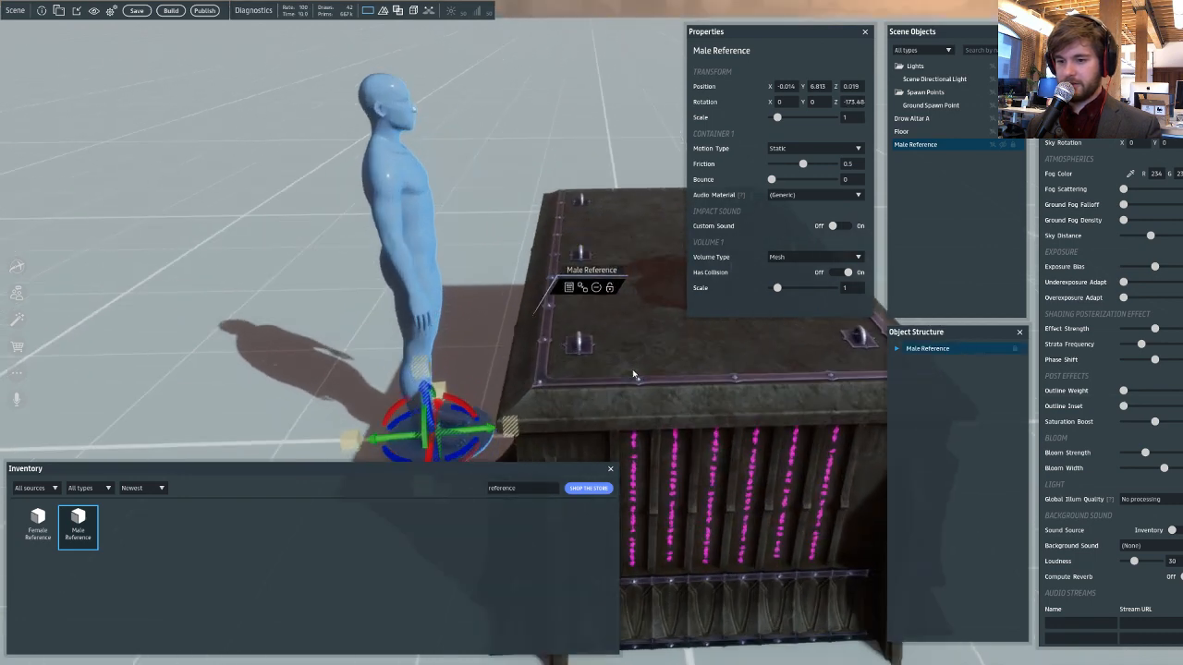
right_click_drag(458, 141, 449, 127)
key("s")
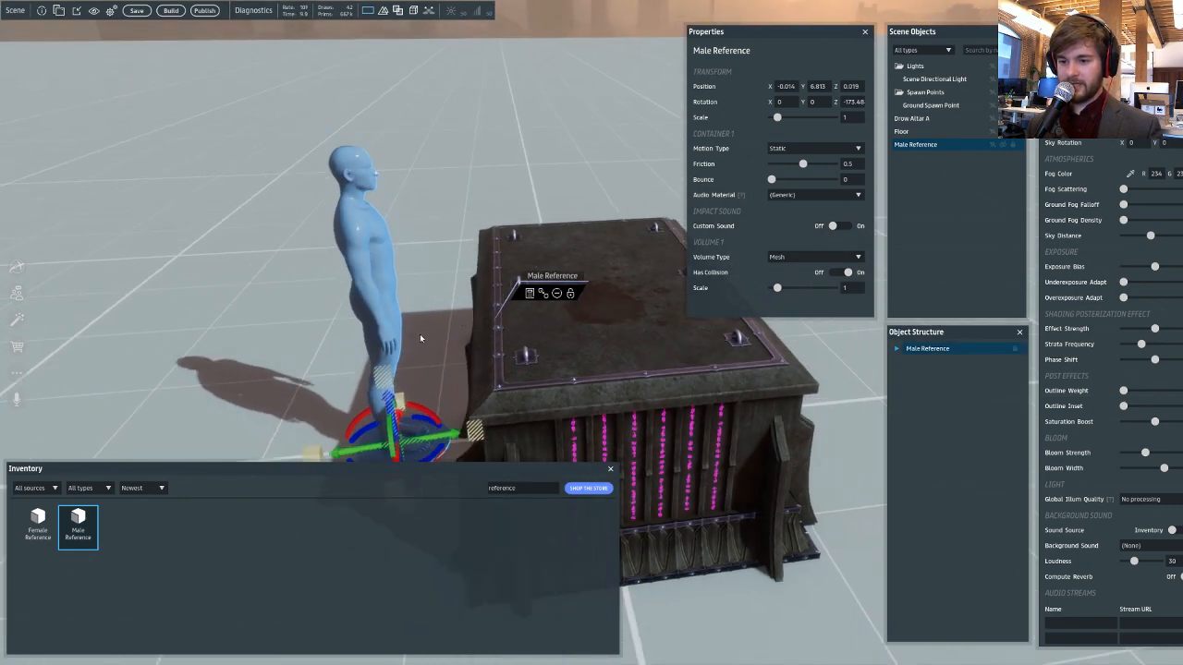
right_click_drag(578, 312, 598, 336)
key("a")
left_click(598, 337)
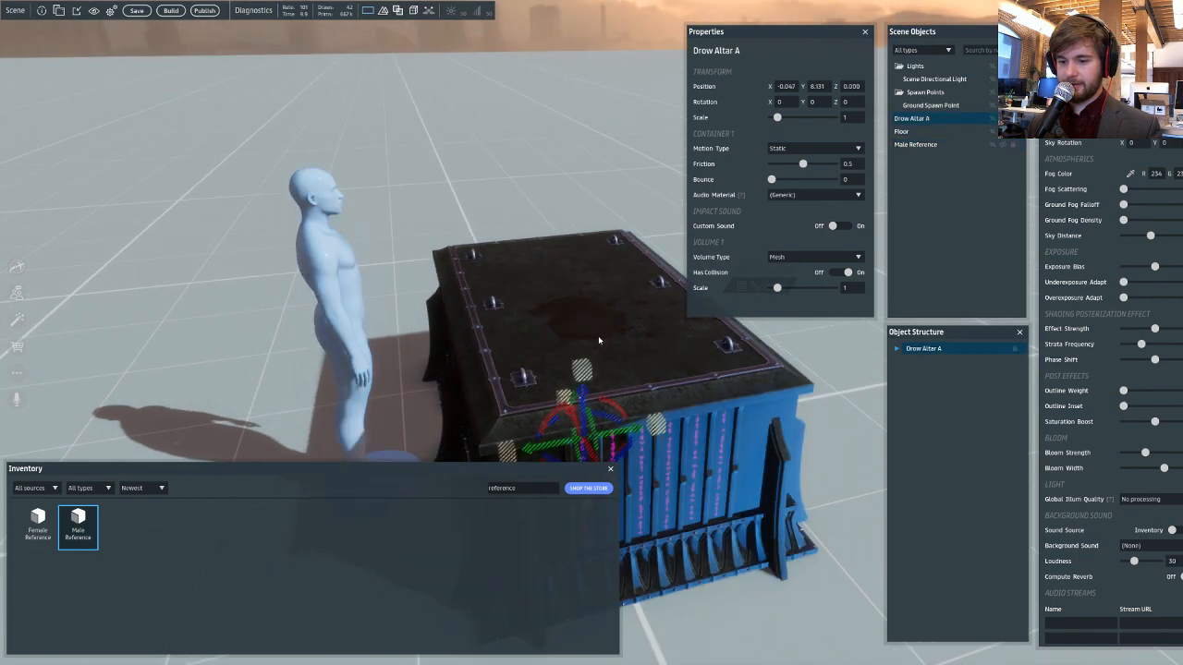
- Set the Drow Altar A's overall scale to 0.85
left_click_drag(852, 118, 820, 129)
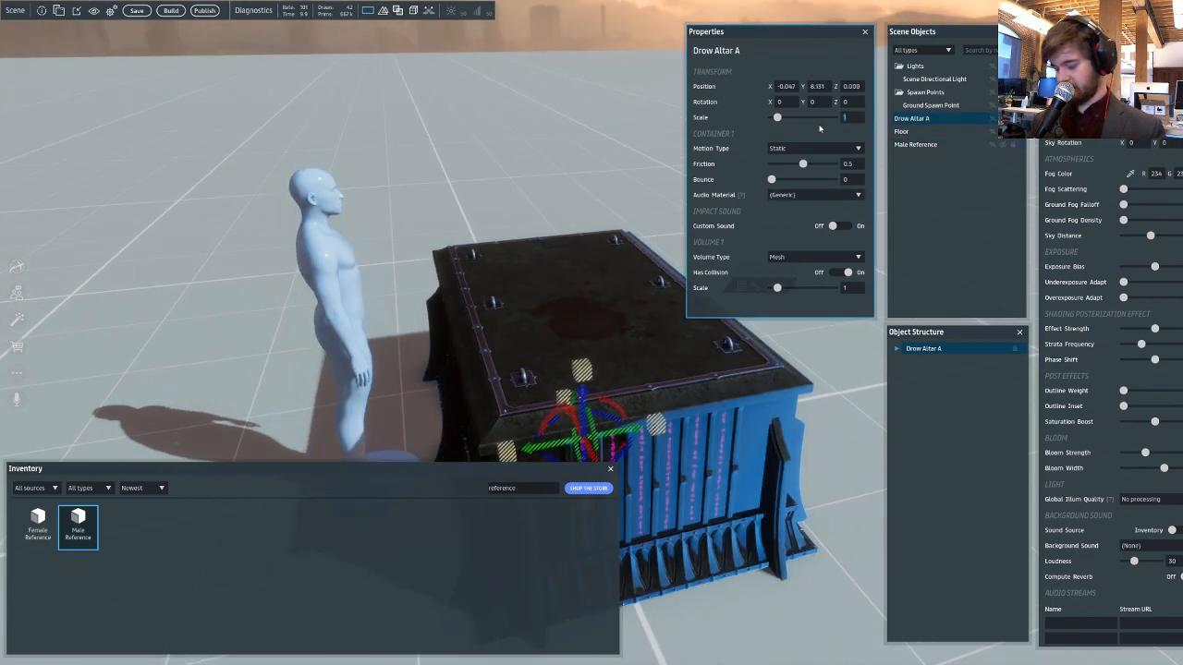
type("0.85")
key("Return")
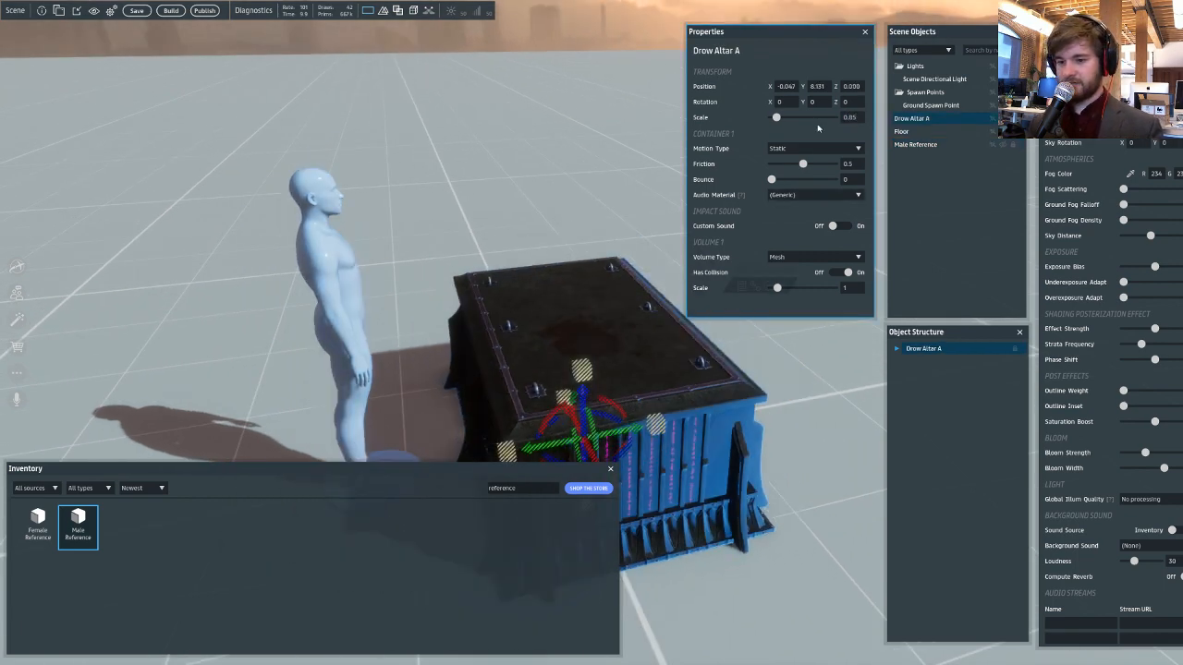
- Search the inventory for "gun" and place BLUE_GUN on top of the altar, at about X 0.70, Y 7.89, Z 0.81
key("a")
right_click_drag(441, 318, 679, 324)
key("a")
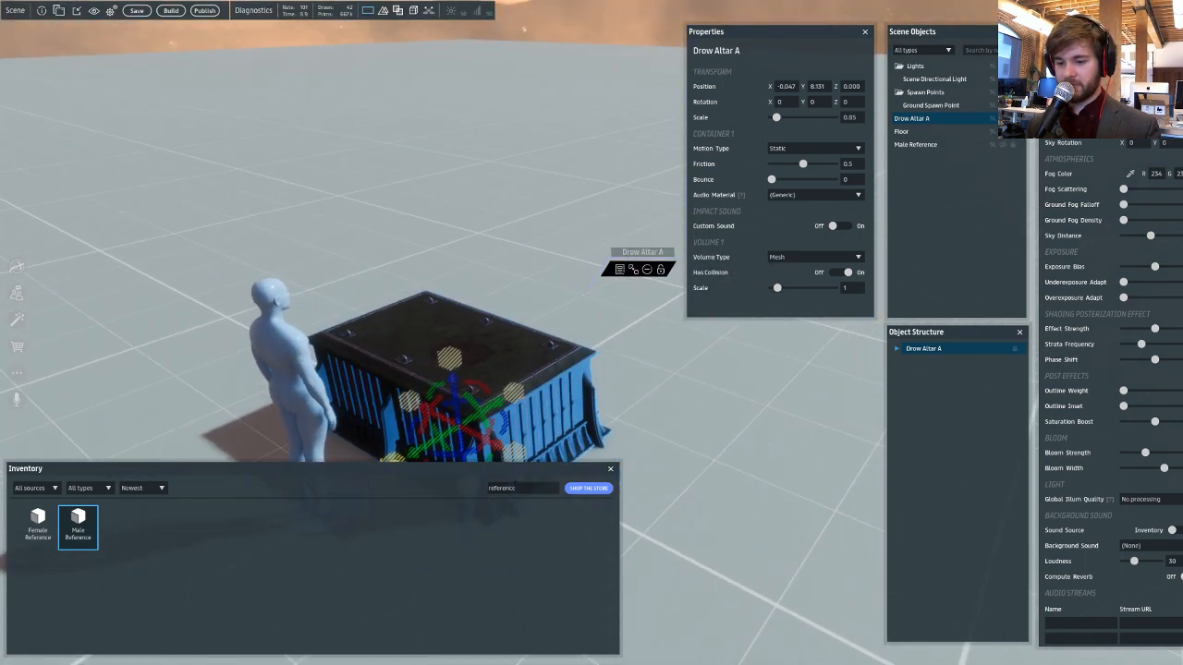
left_click_drag(526, 488, 460, 494)
type("gim")
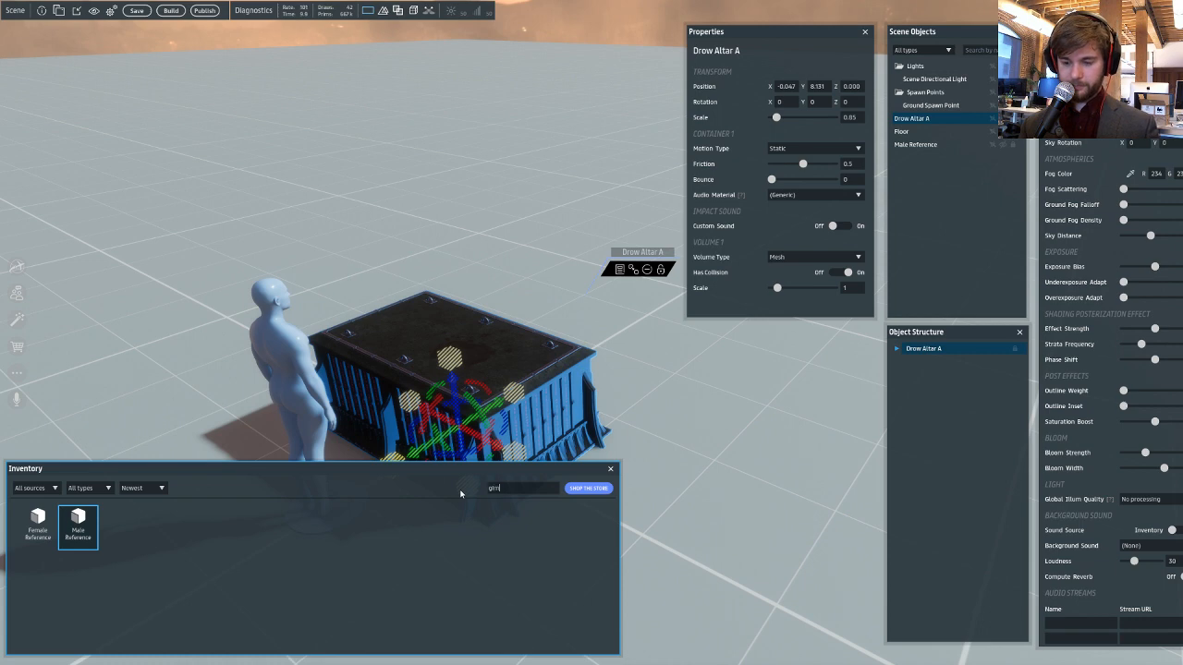
key("BackSpace")
key("BackSpace")
type("un")
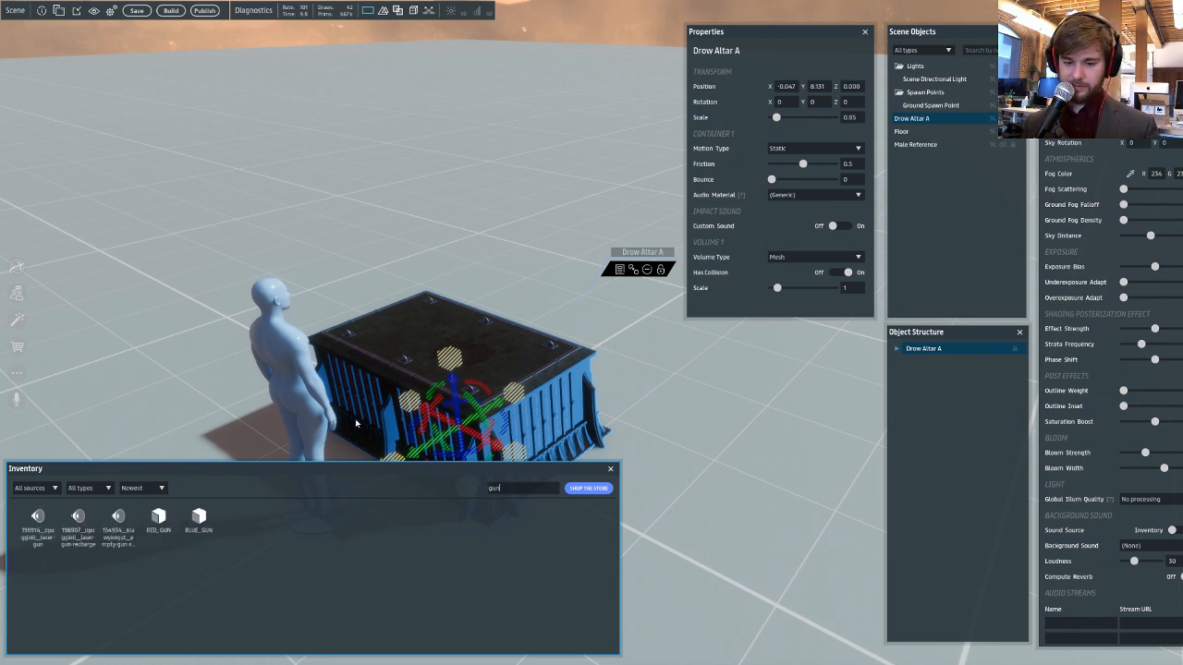
left_click_drag(199, 523, 485, 379)
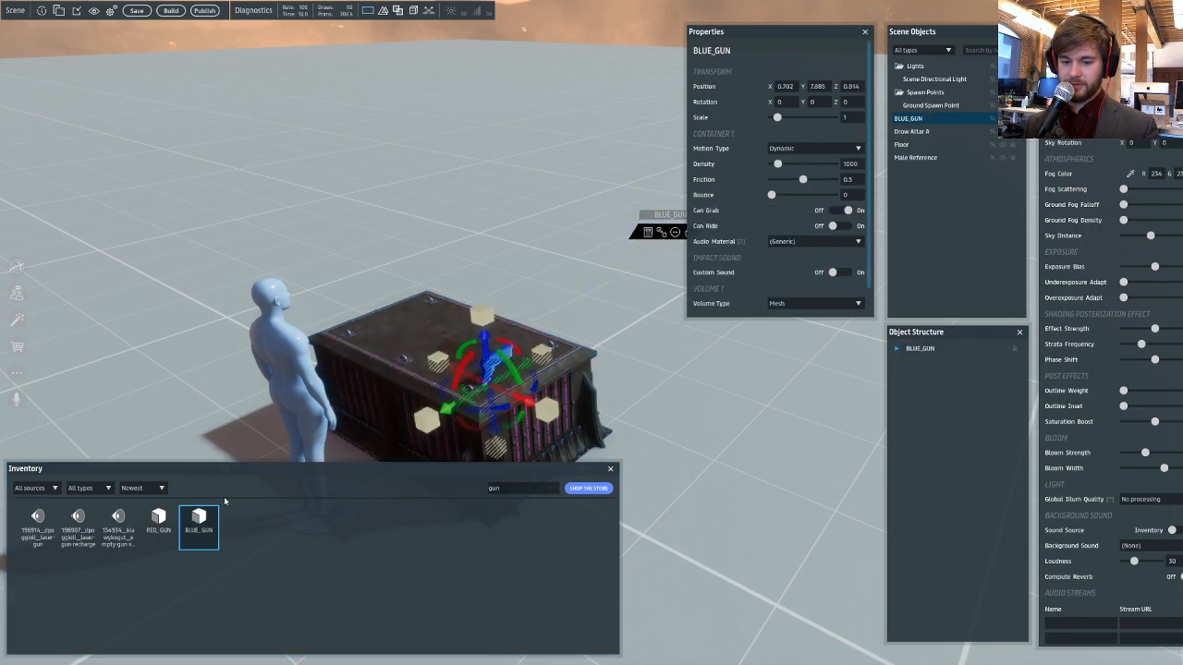
key("f")
right_click_drag(459, 308, 486, 268)
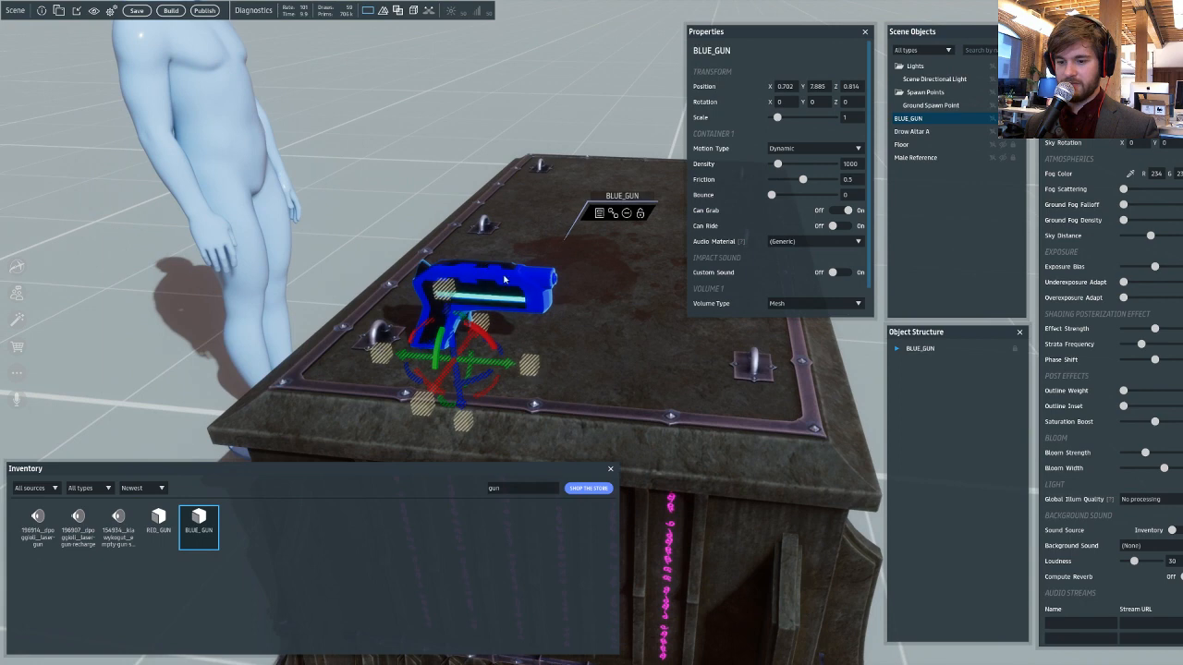
- Review the motion type options for BLUE_GUN, keeping it on Dynamic
left_click(776, 149)
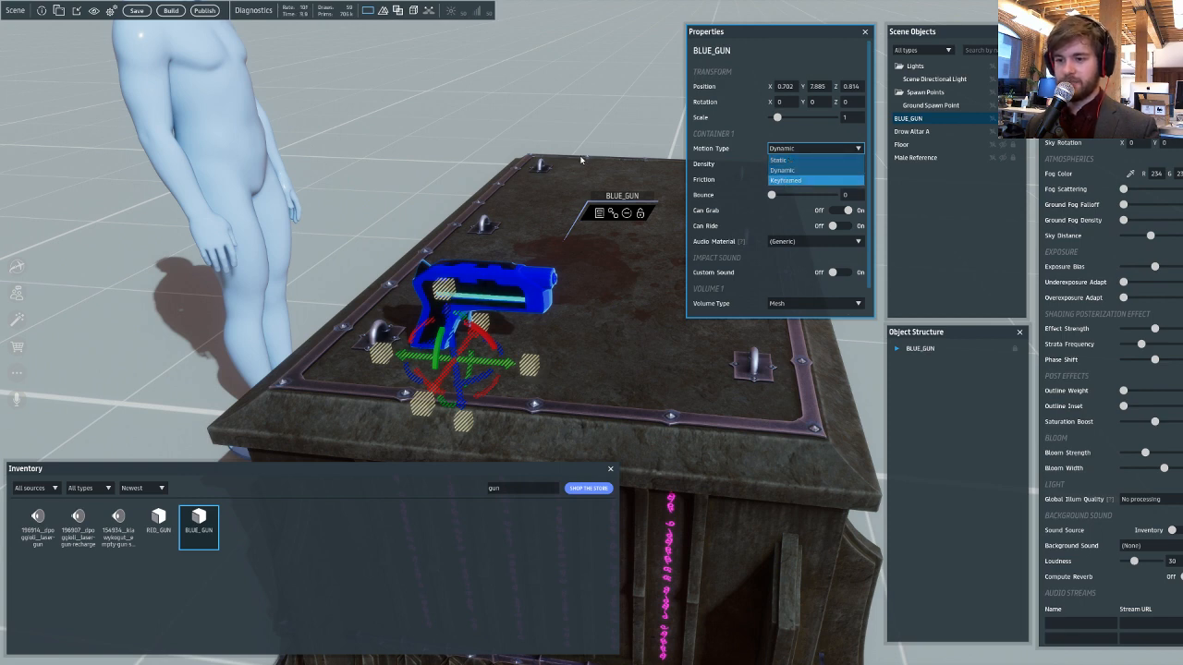
left_click(788, 181)
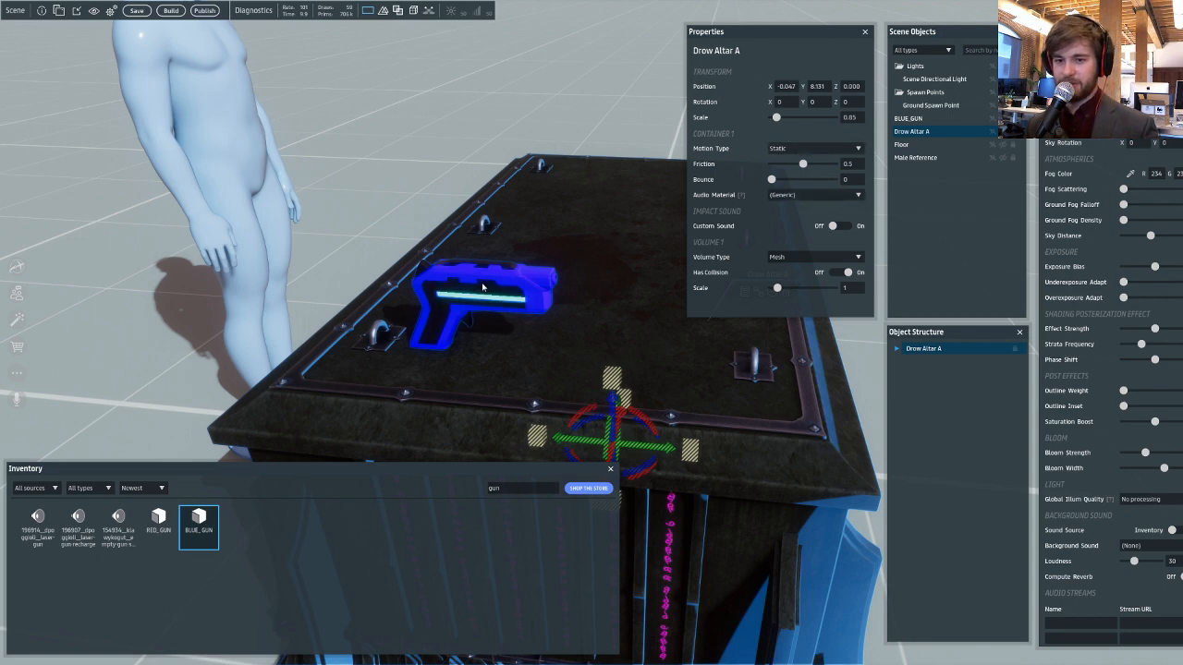
left_click(504, 261)
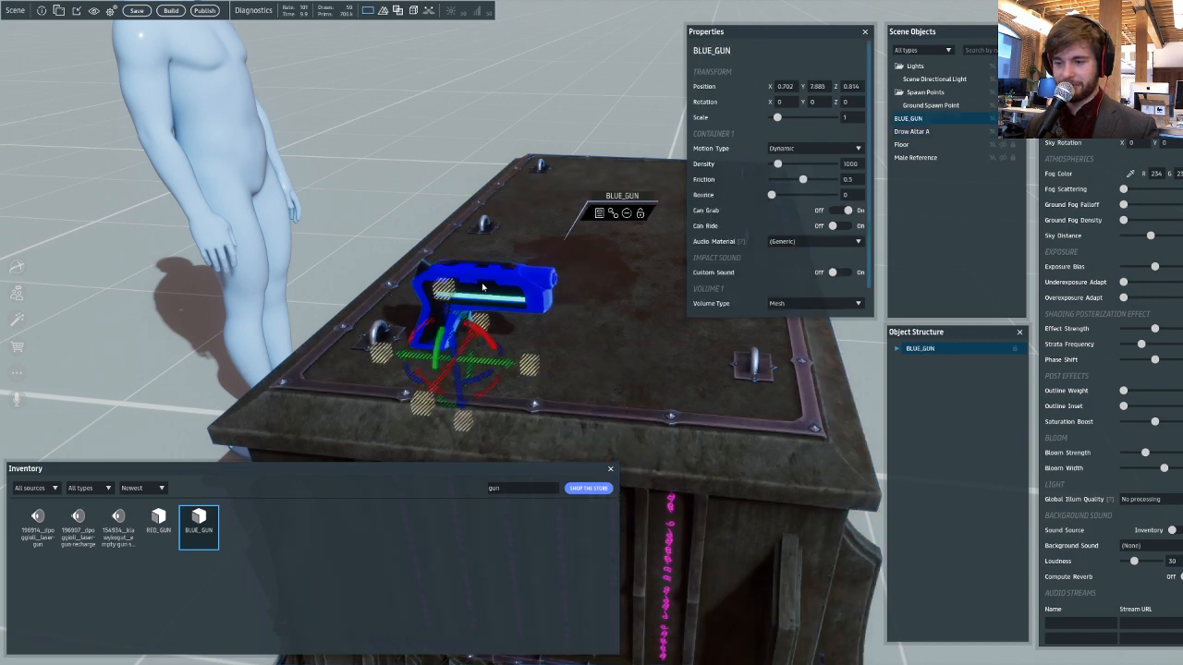
left_click(790, 154)
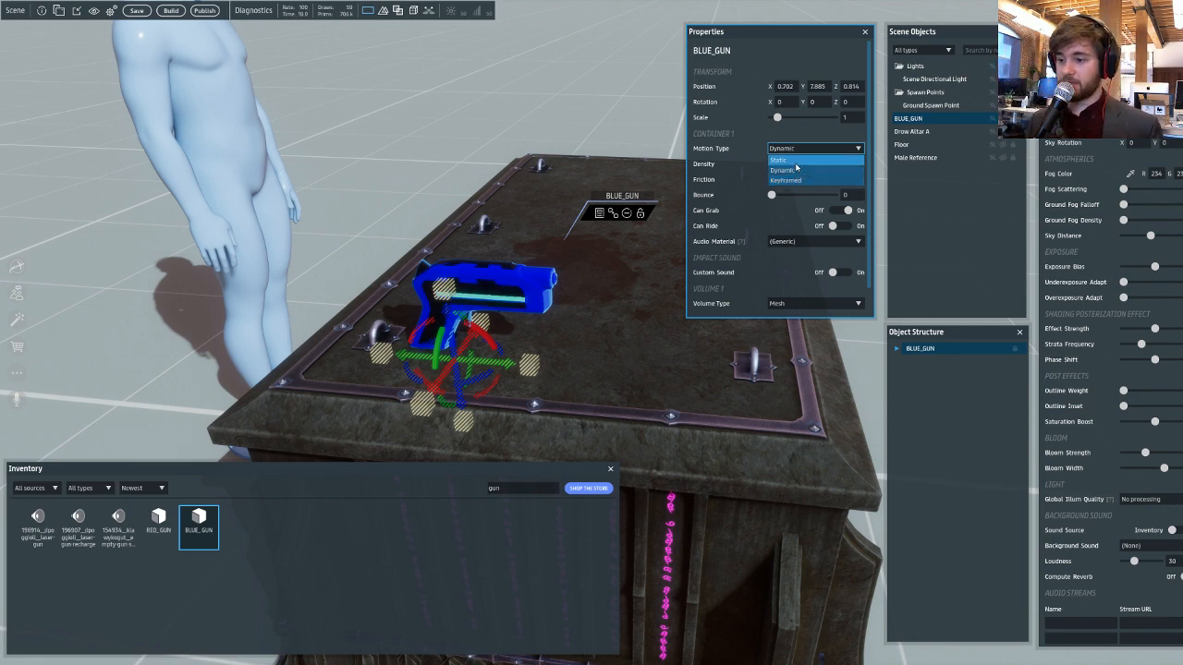
left_click(797, 170)
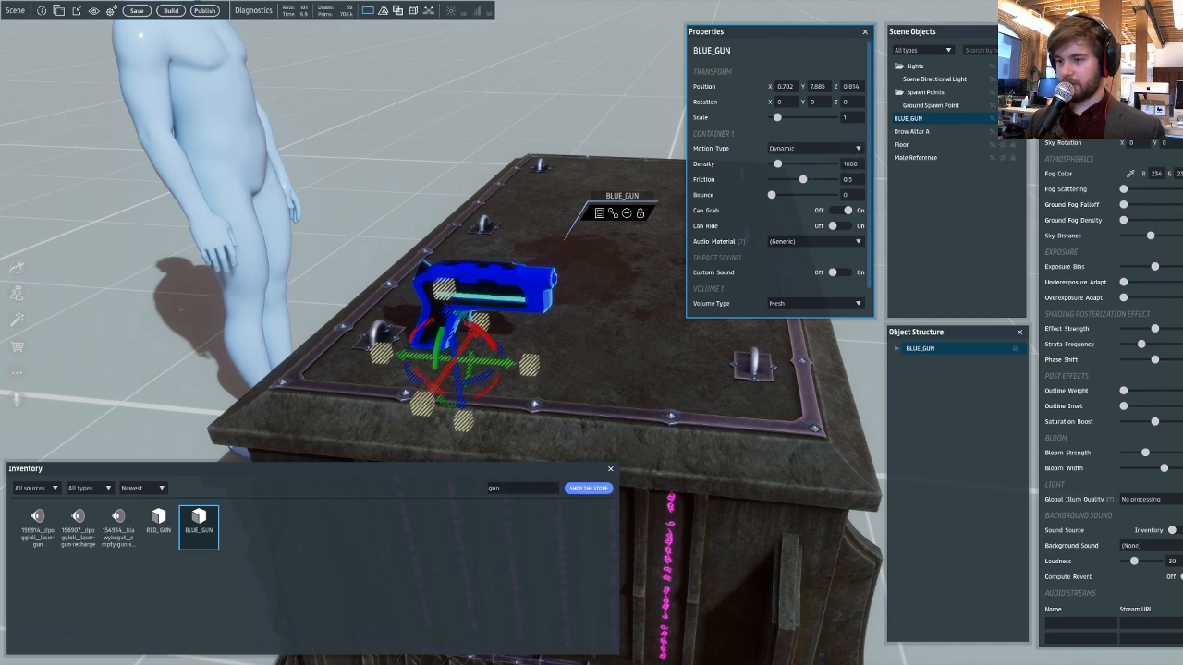
- Set the blue gun's density to 1500 and its audio material to Metal
mouse_move(783, 164)
left_mouse_down()
mouse_move(832, 163)
mouse_move(782, 164)
left_mouse_up()
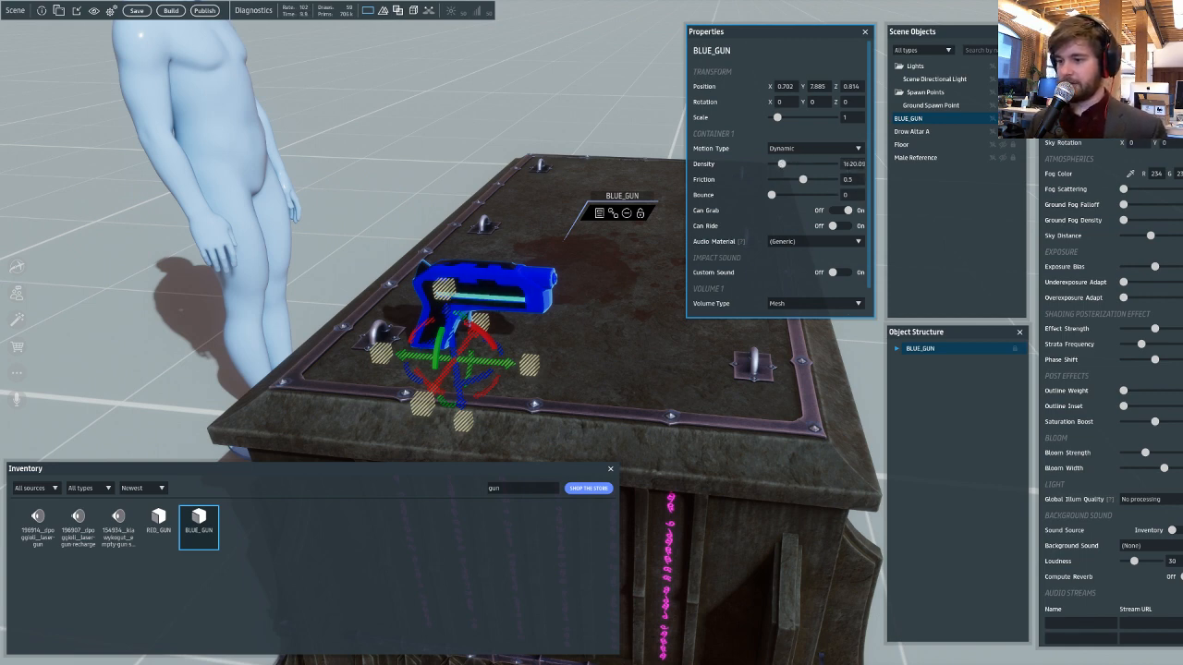
left_click(850, 164)
type("1500")
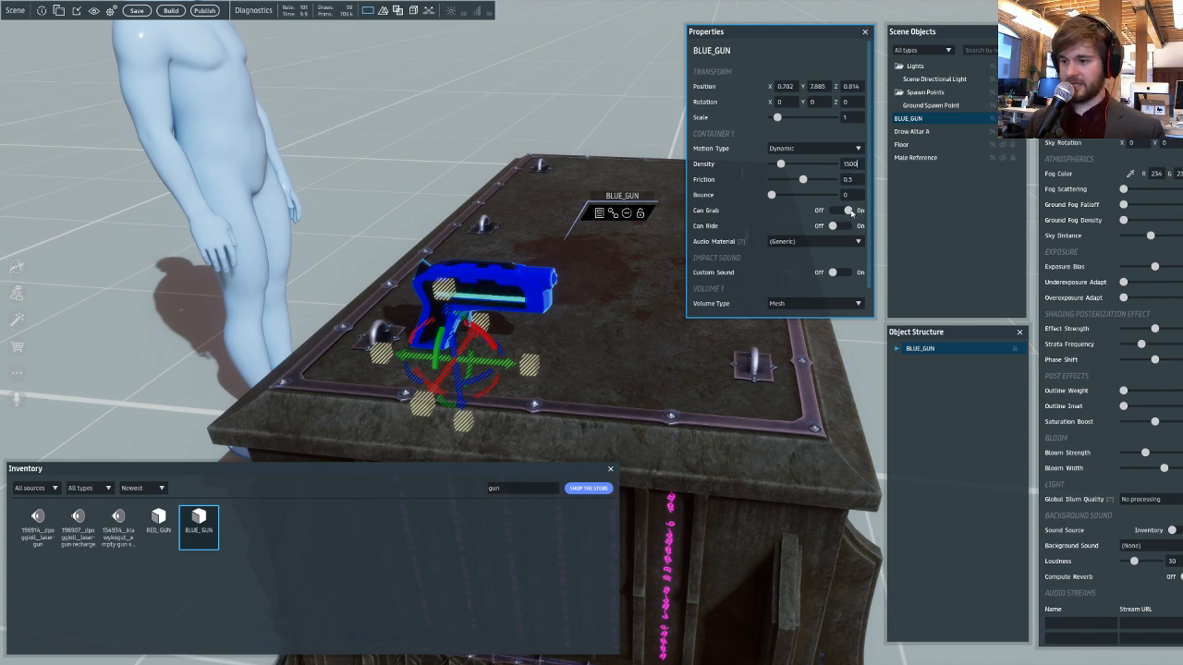
left_click(845, 241)
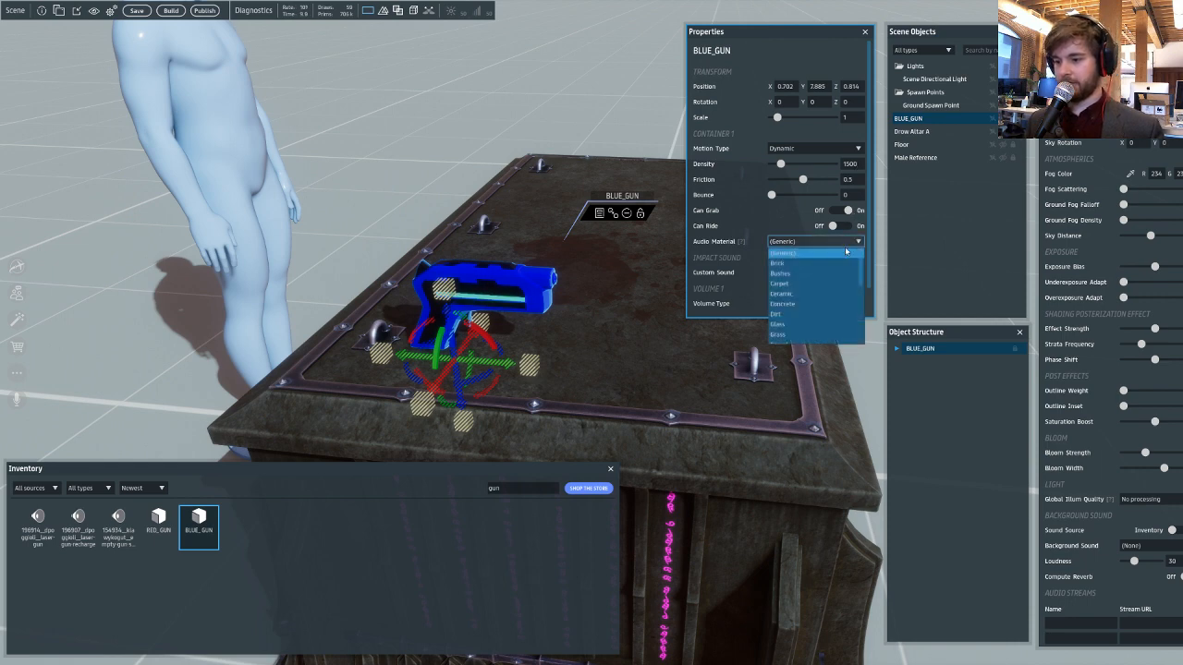
scroll(827, 296, "down", 2)
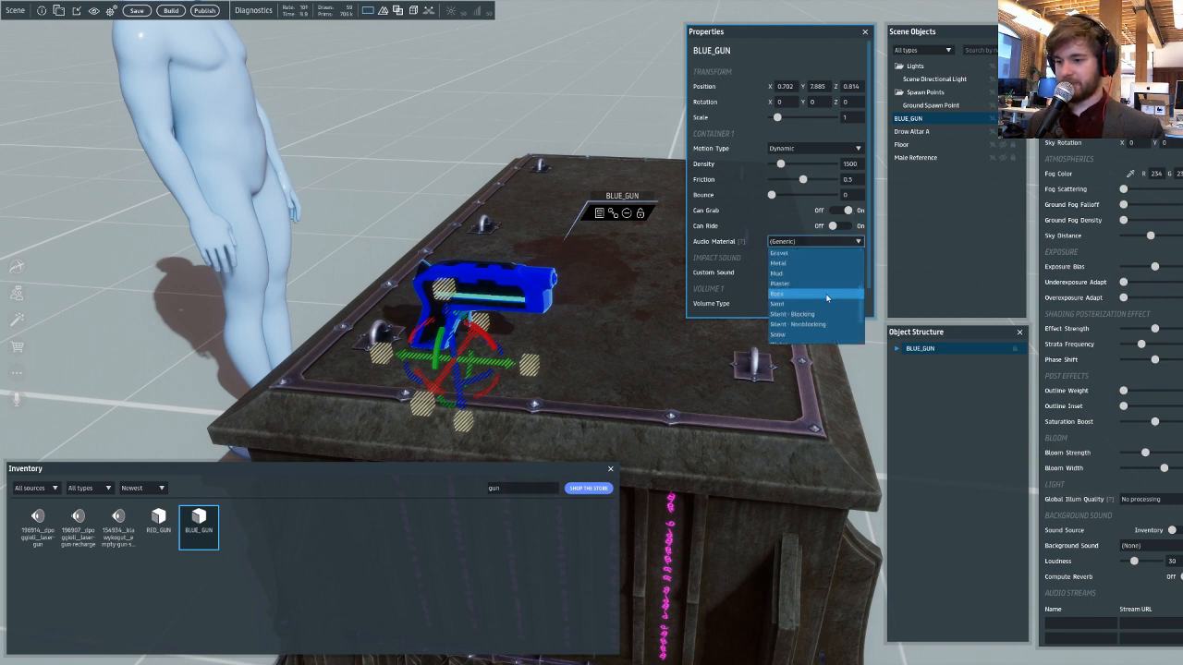
scroll(820, 294, "up", 1)
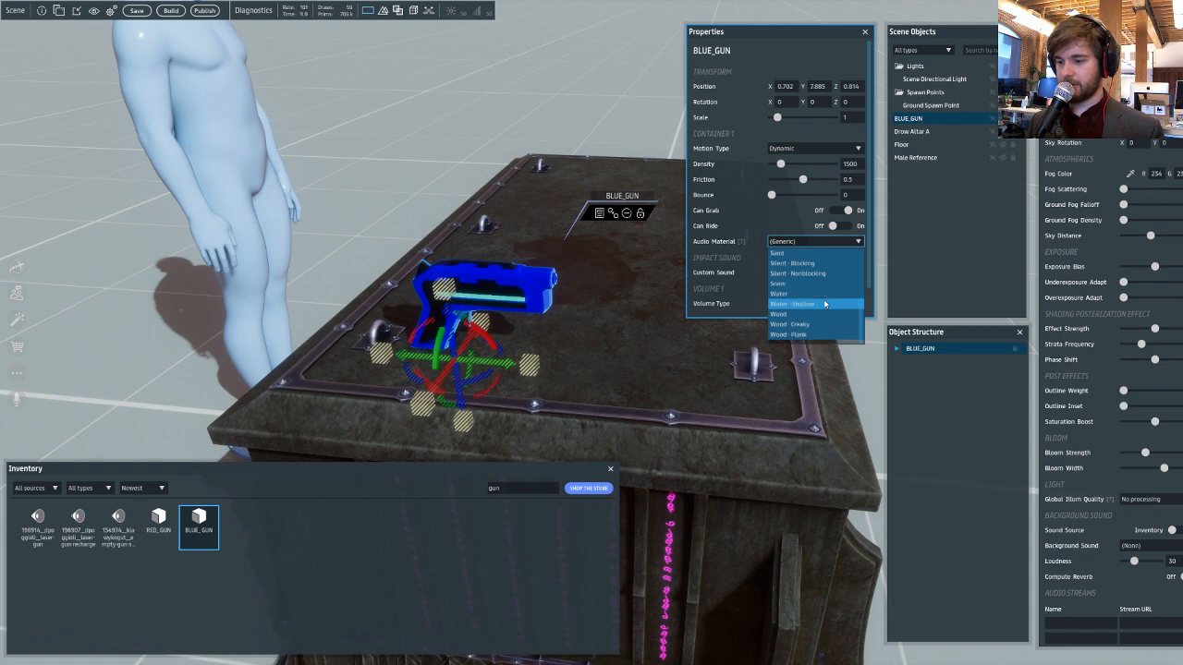
left_click(811, 273)
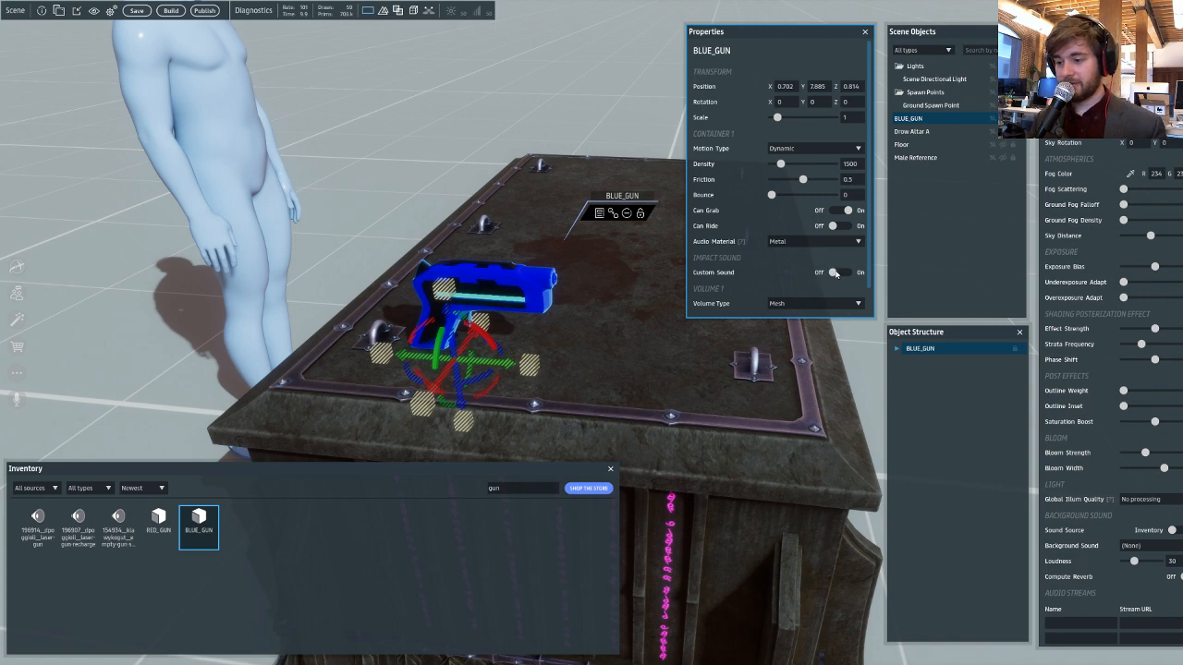
- Inspect the gun's custom impact sound options, leaving custom sound off, and review its collision volume settings
left_click(835, 274)
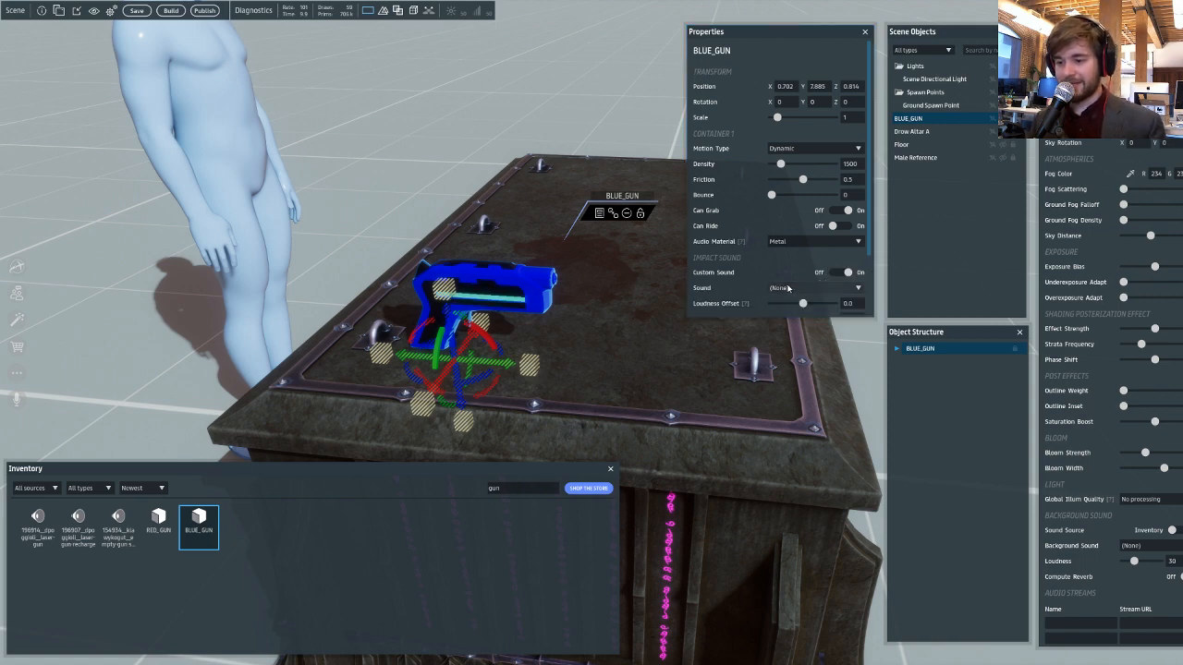
left_click(841, 273)
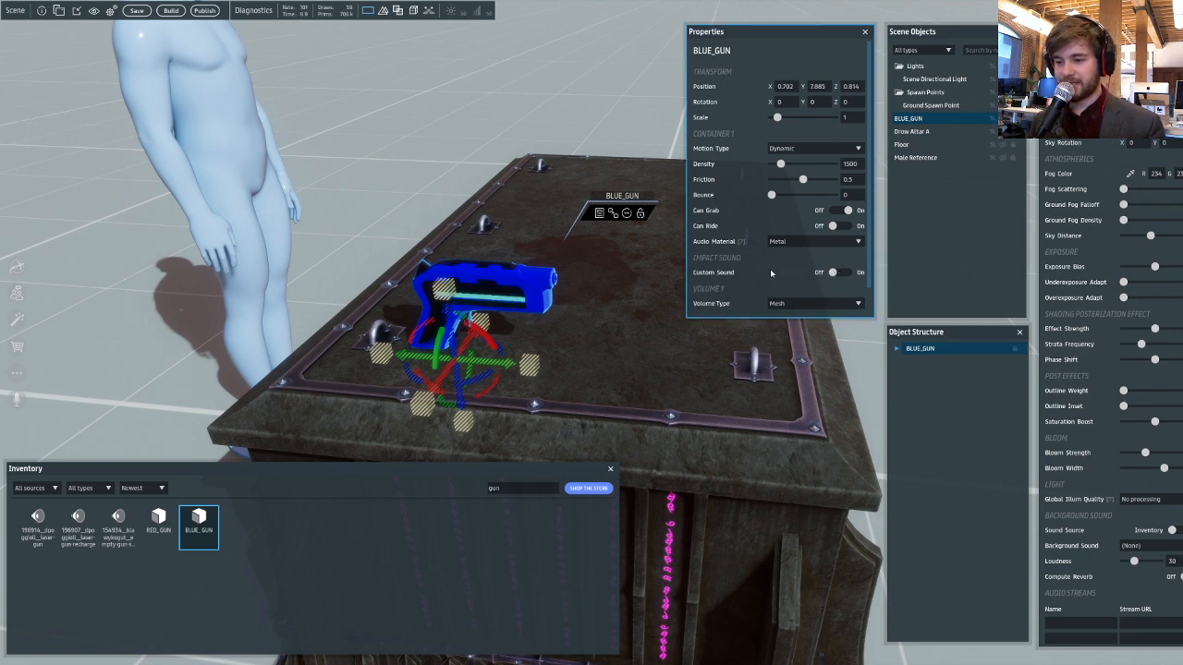
scroll(769, 269, "down", 1)
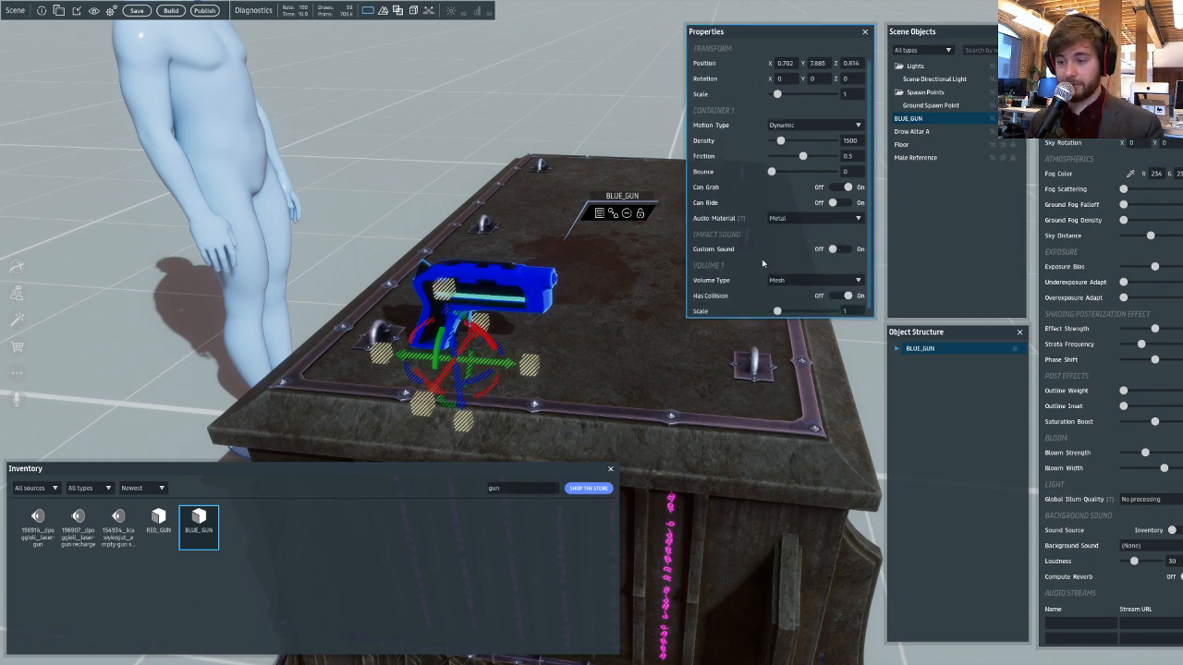
scroll(775, 258, "down", 1)
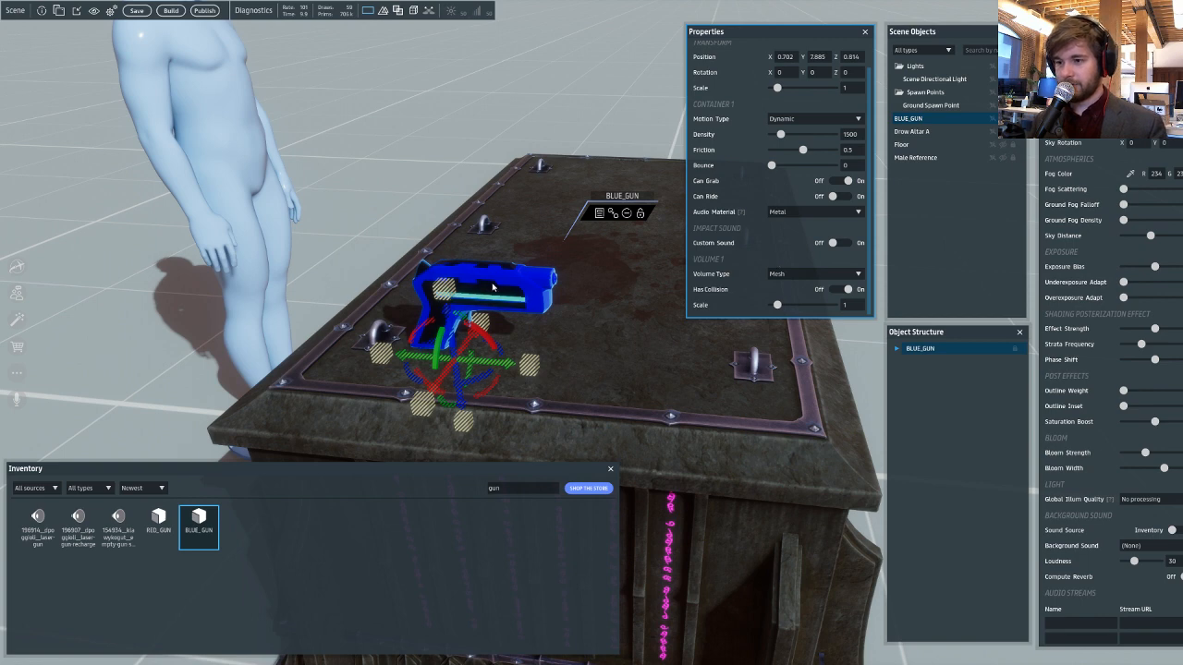
- Add a script component to BLUE_GUN and assign it the Game Gun script from the Simple Scripts Library
right_click_drag(493, 286, 647, 277)
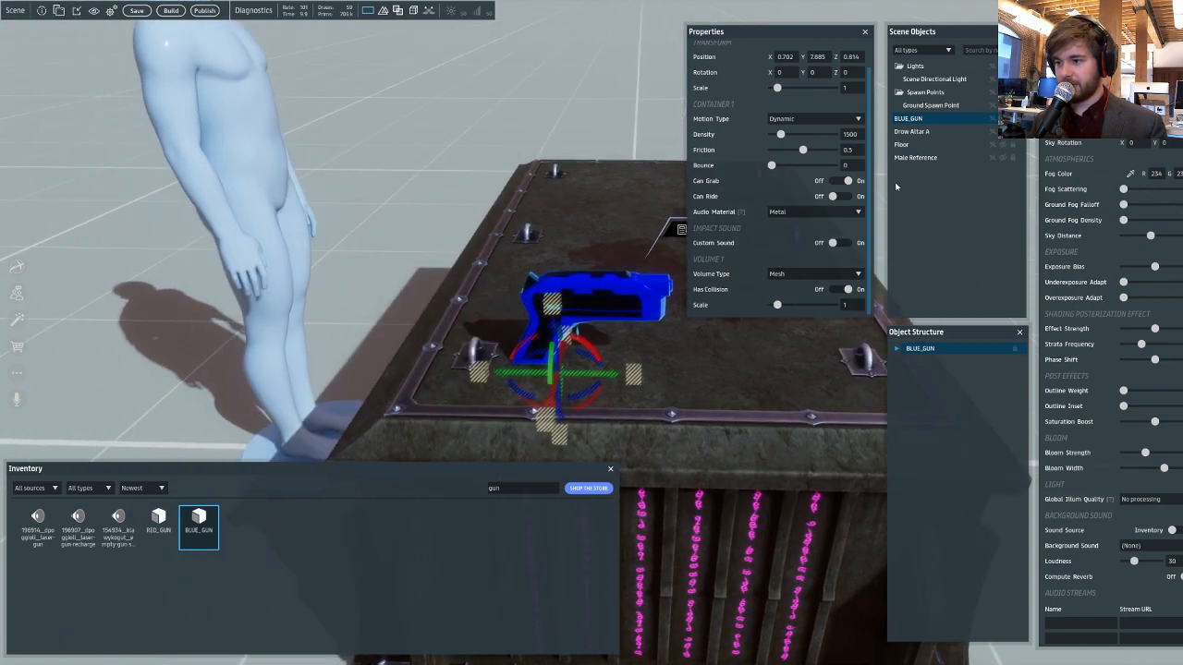
right_click(916, 118)
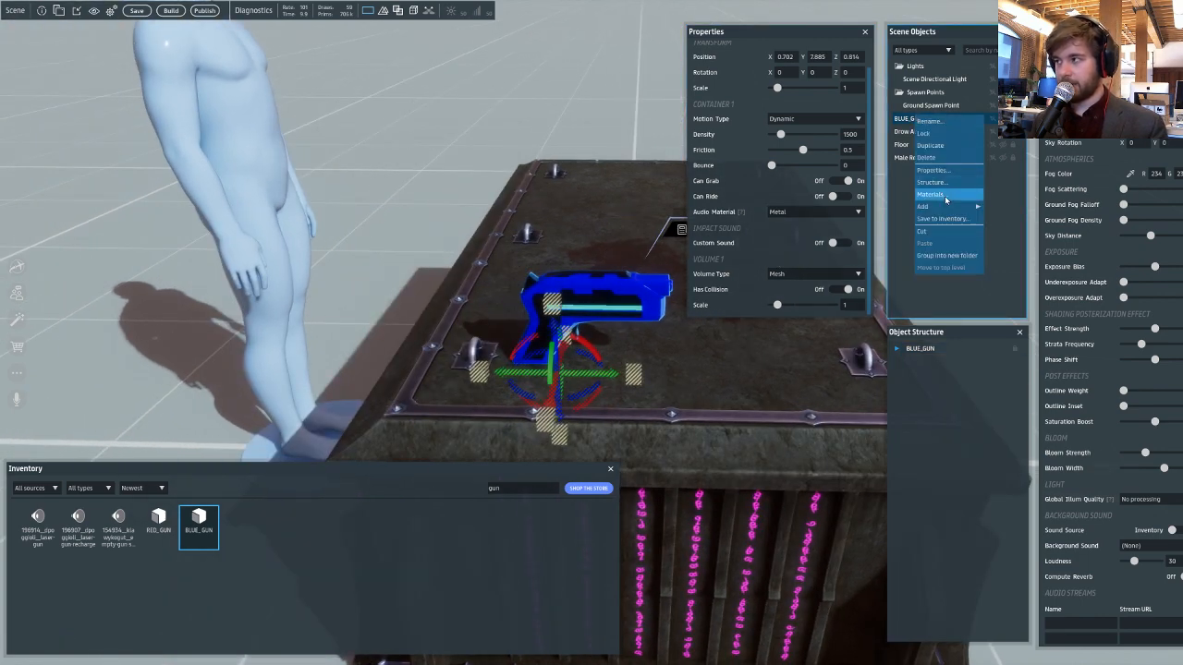
mouse_move(952, 206)
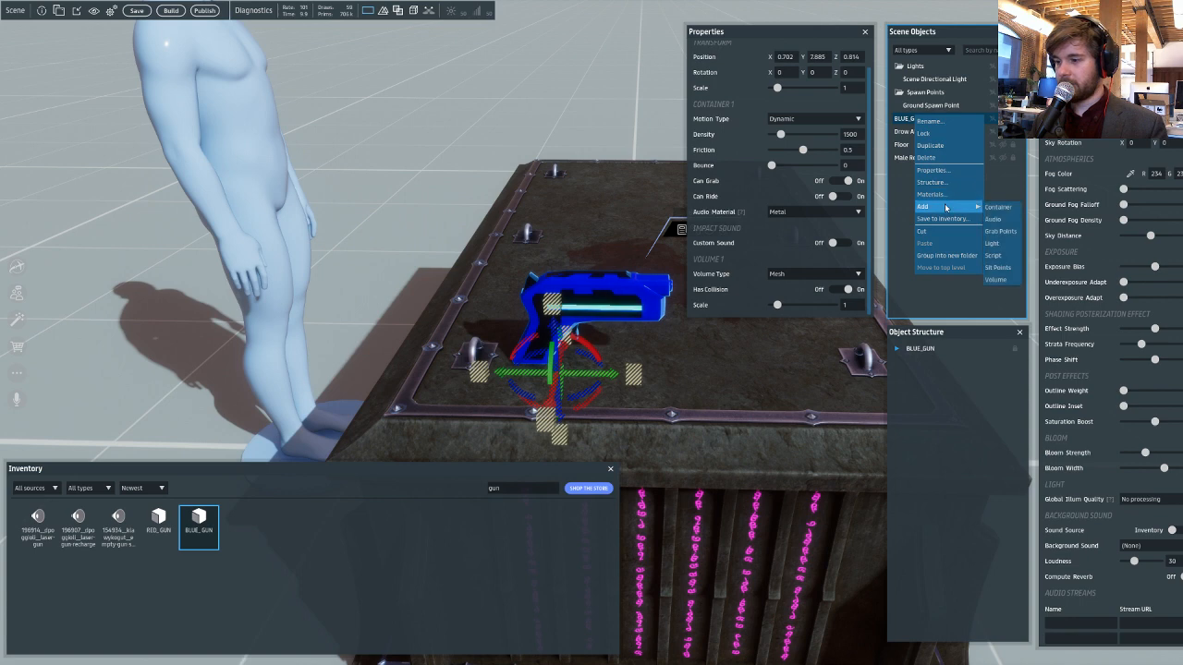
left_click(988, 255)
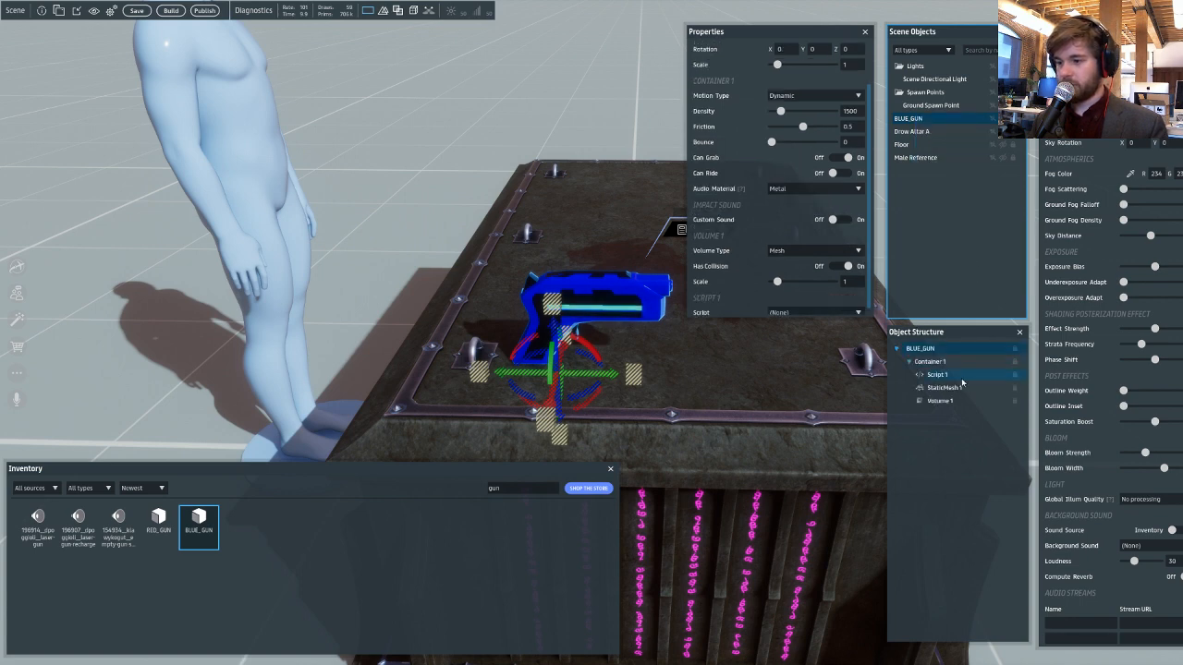
scroll(826, 285, "down", 1)
left_click(834, 307)
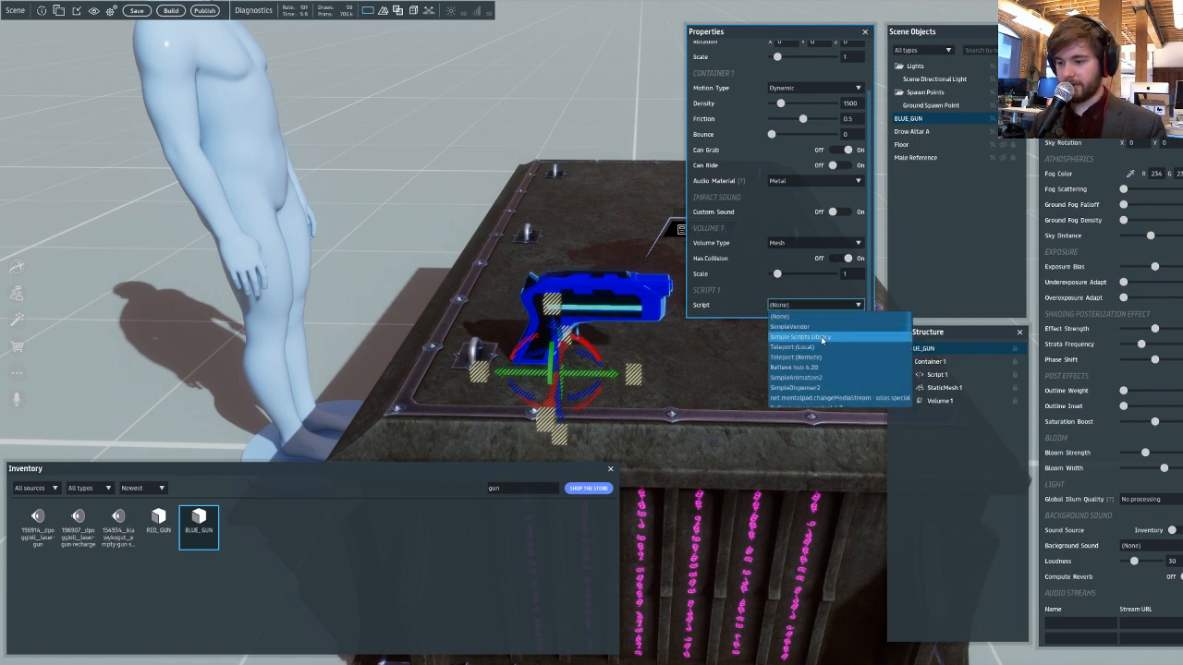
left_click(823, 339)
left_click_drag(864, 203, 866, 272)
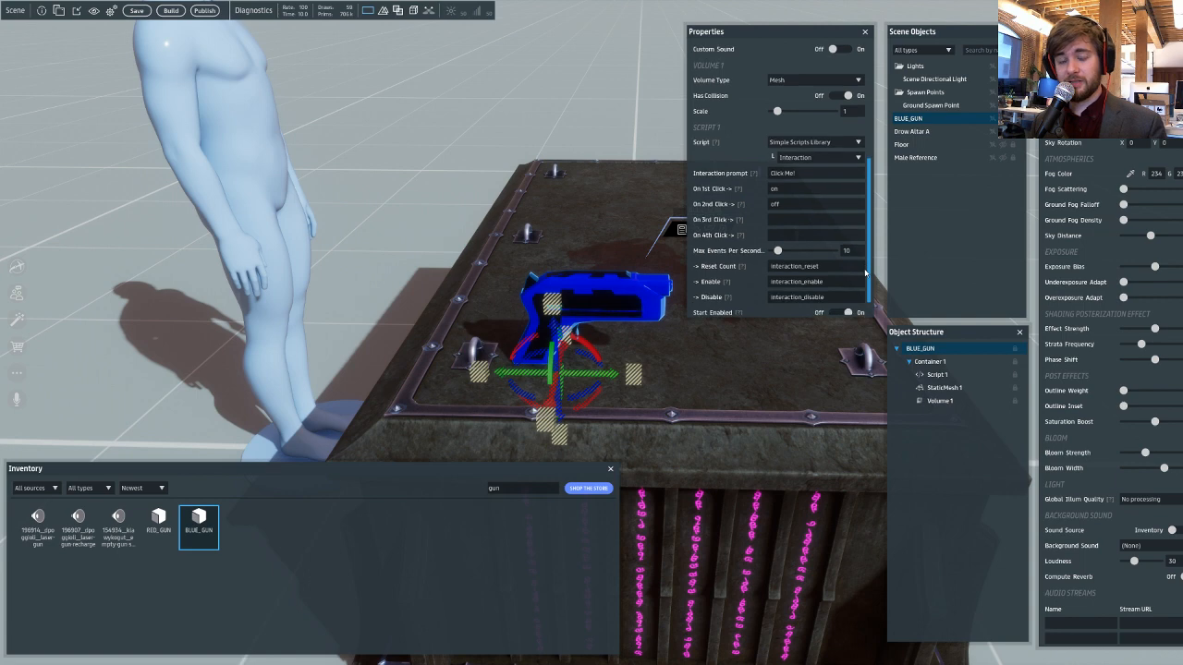
left_click(841, 160)
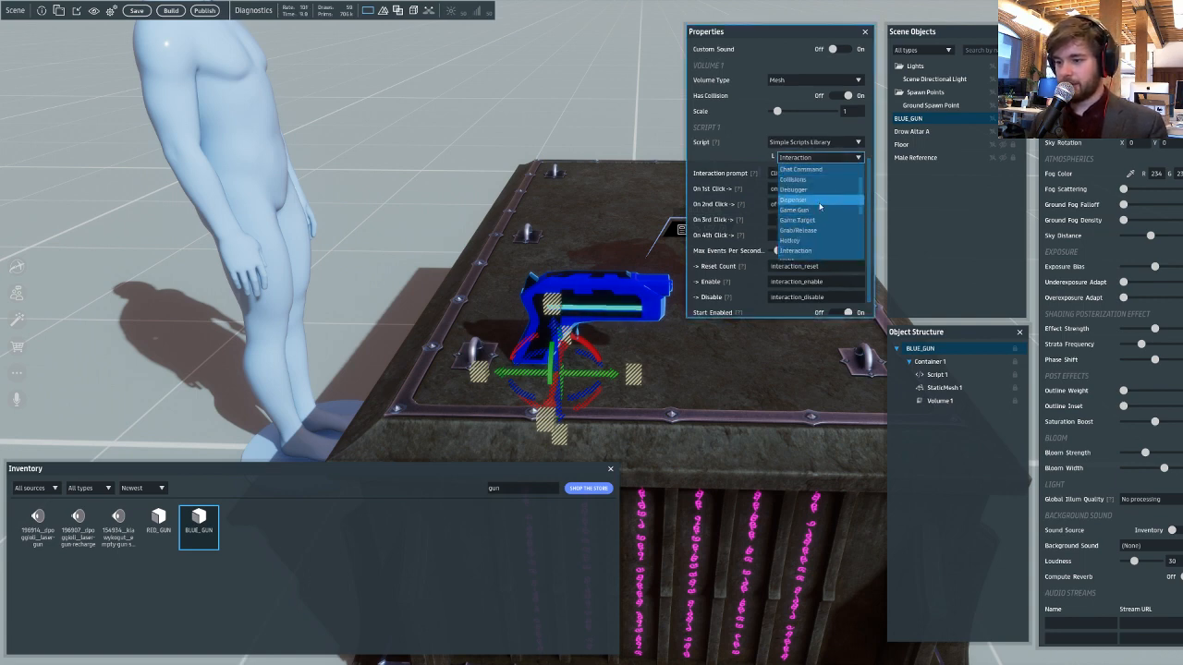
left_click(819, 211)
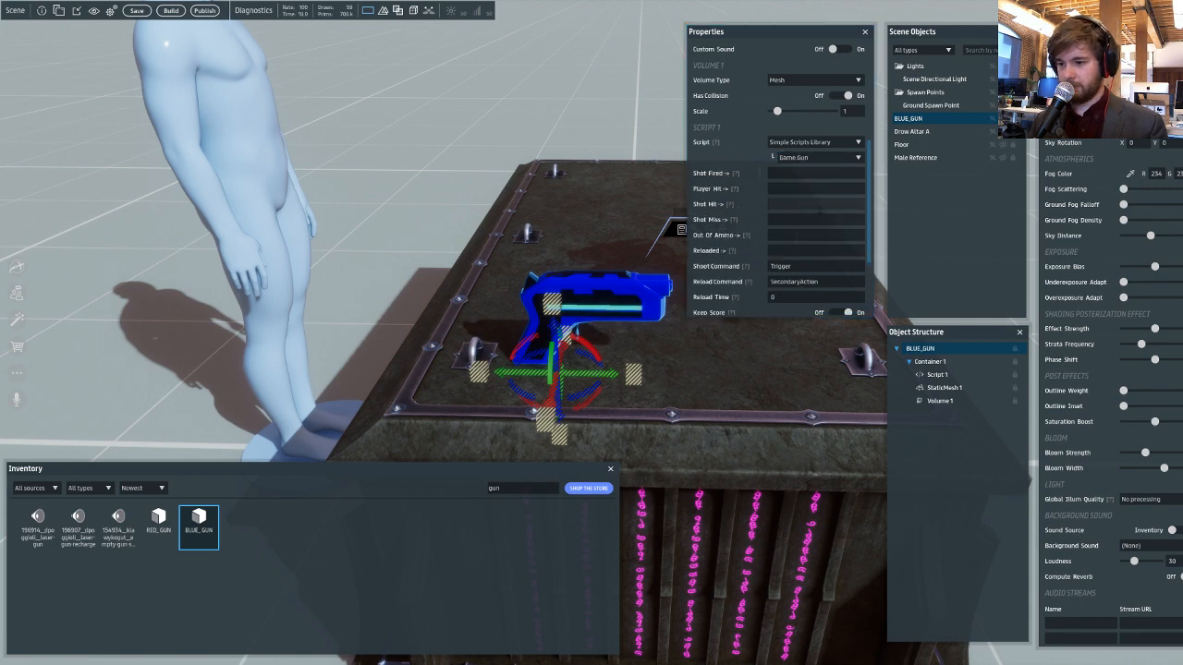
- Set the gun script's Shot Fired event to "bang" and its Player Hit event to "bangdead"
left_click(792, 174)
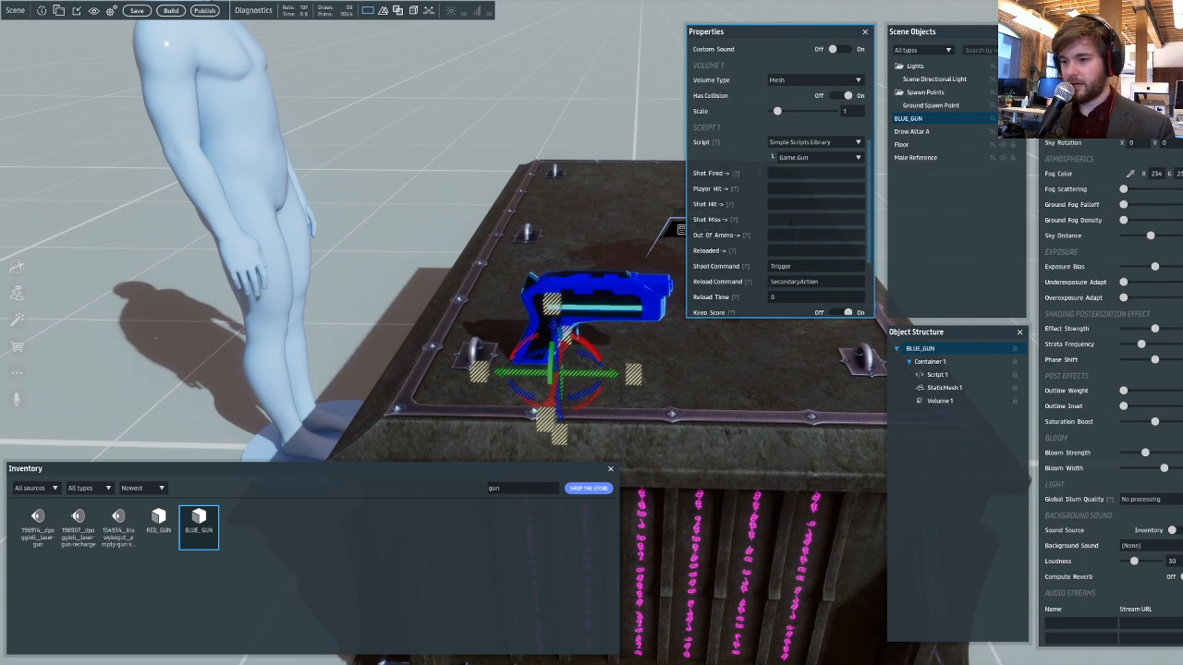
type("ba")
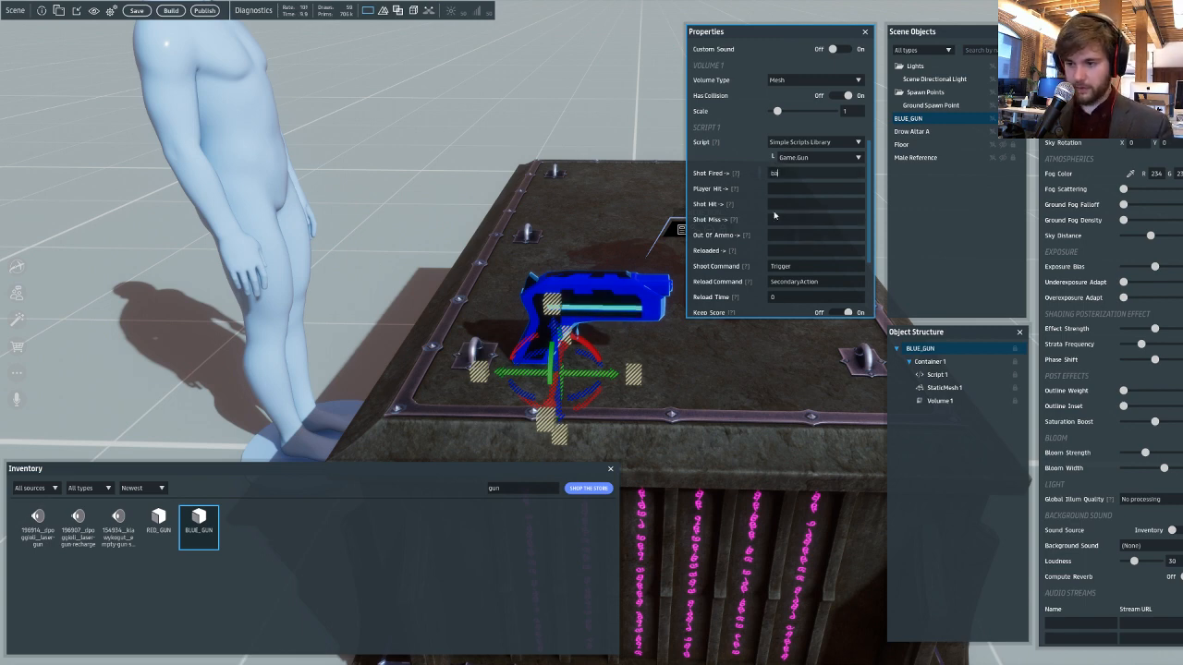
type("ng")
left_click(792, 189)
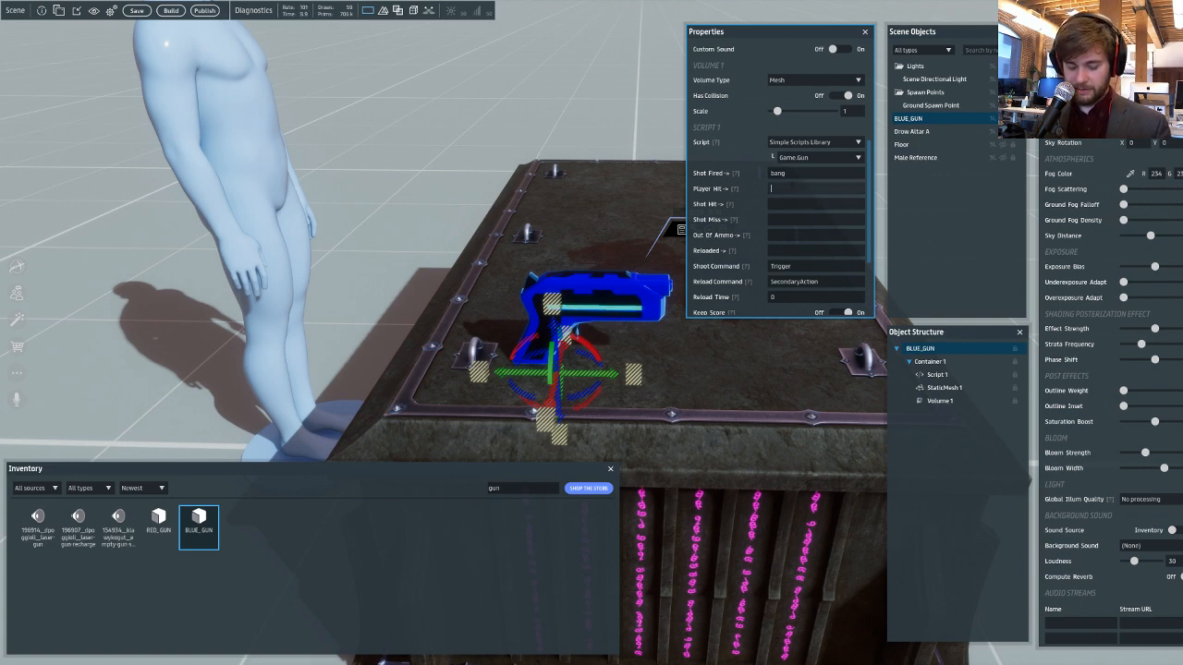
type("bangdead")
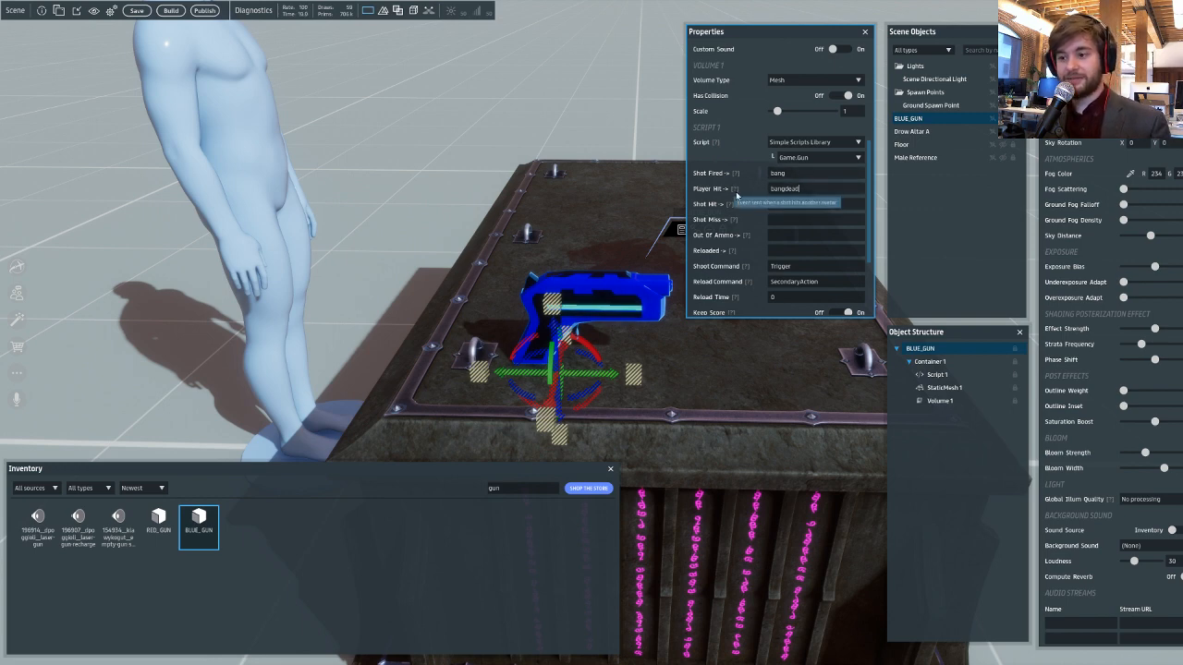
left_click(815, 209)
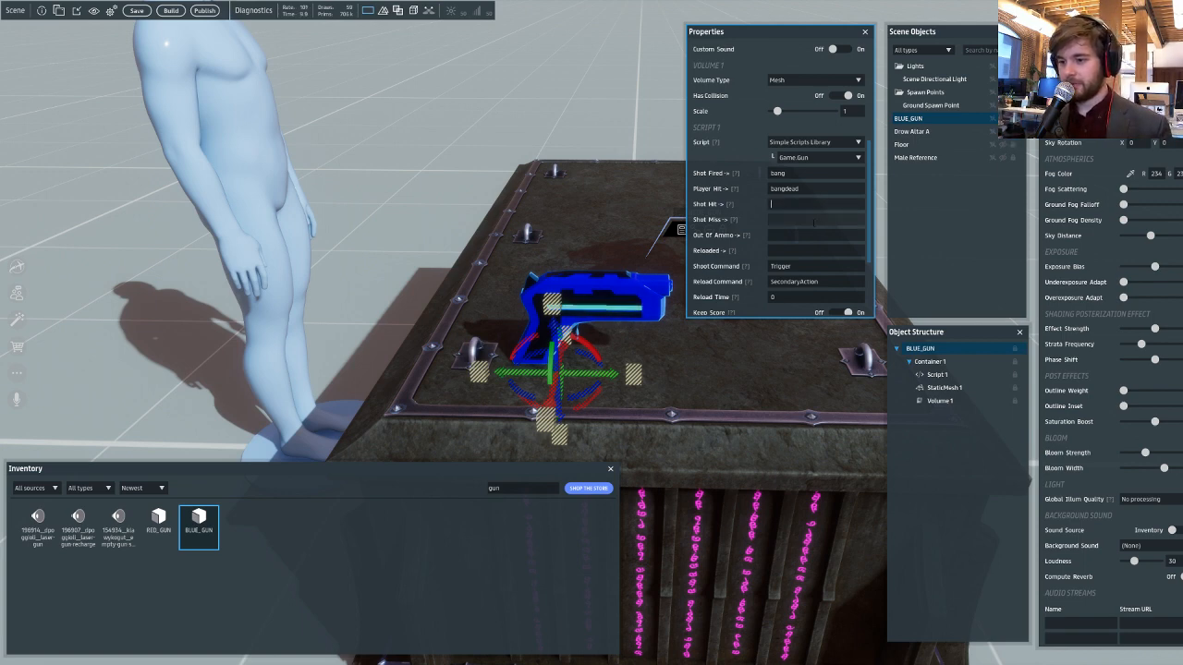
- Name the gun script's events: Shot Hit banghit, Shot Miss bangmiss, Out Of Ammo nobang and Reloaded reload
mouse_move(734, 206)
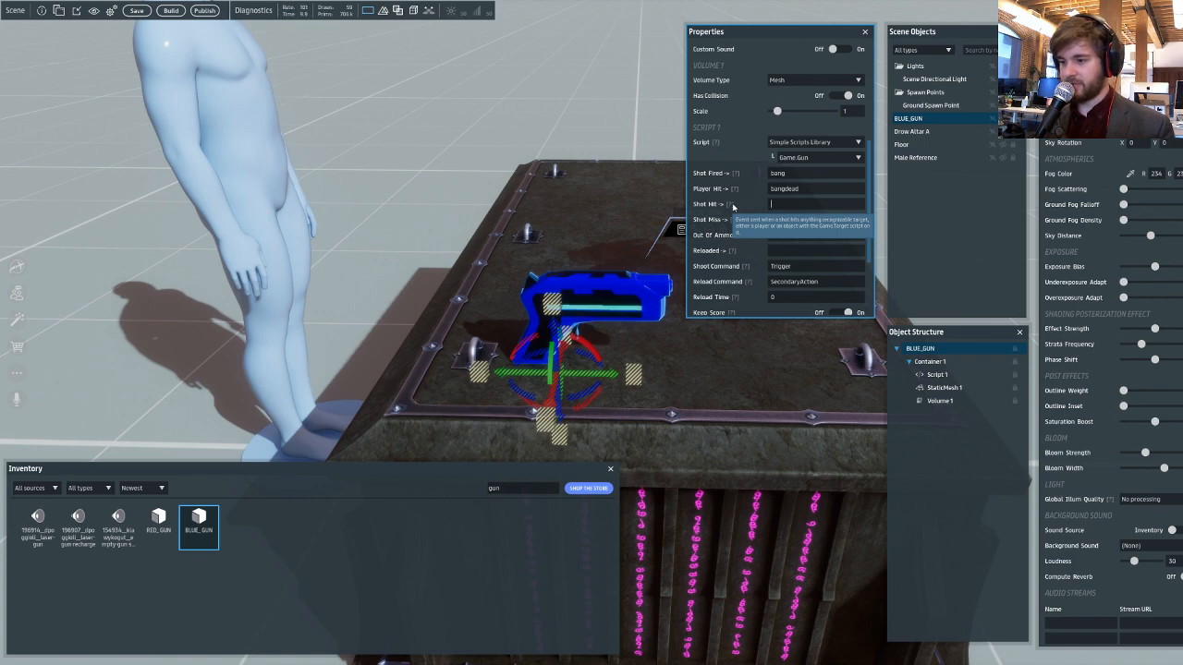
left_click(816, 205)
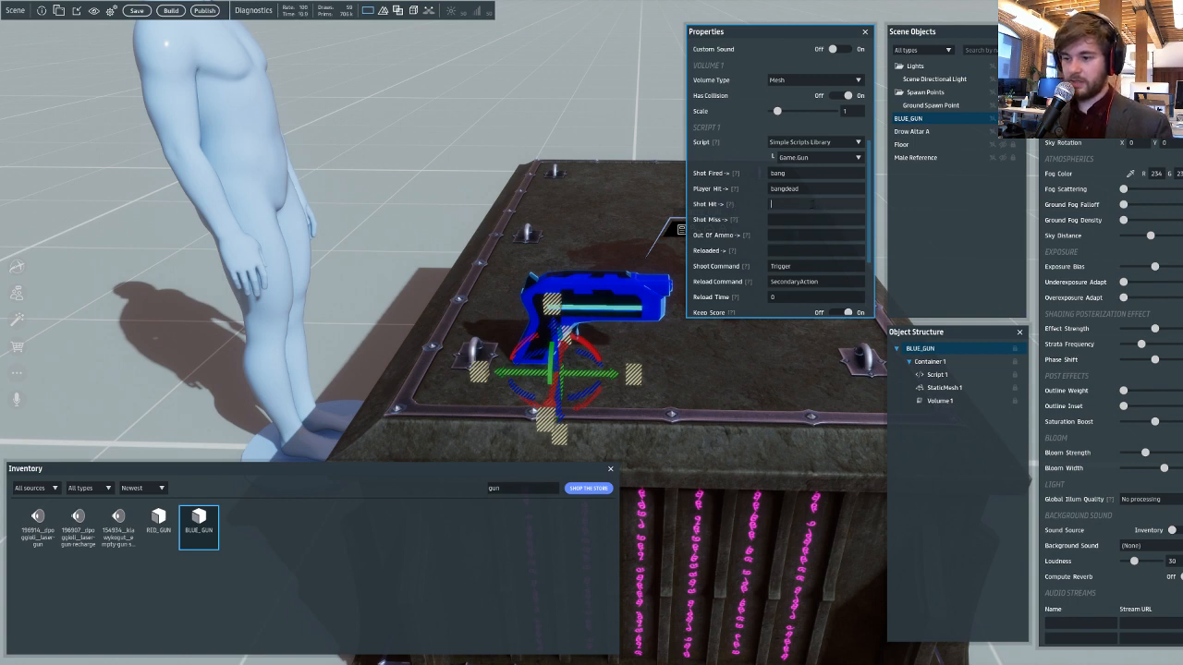
type("bang")
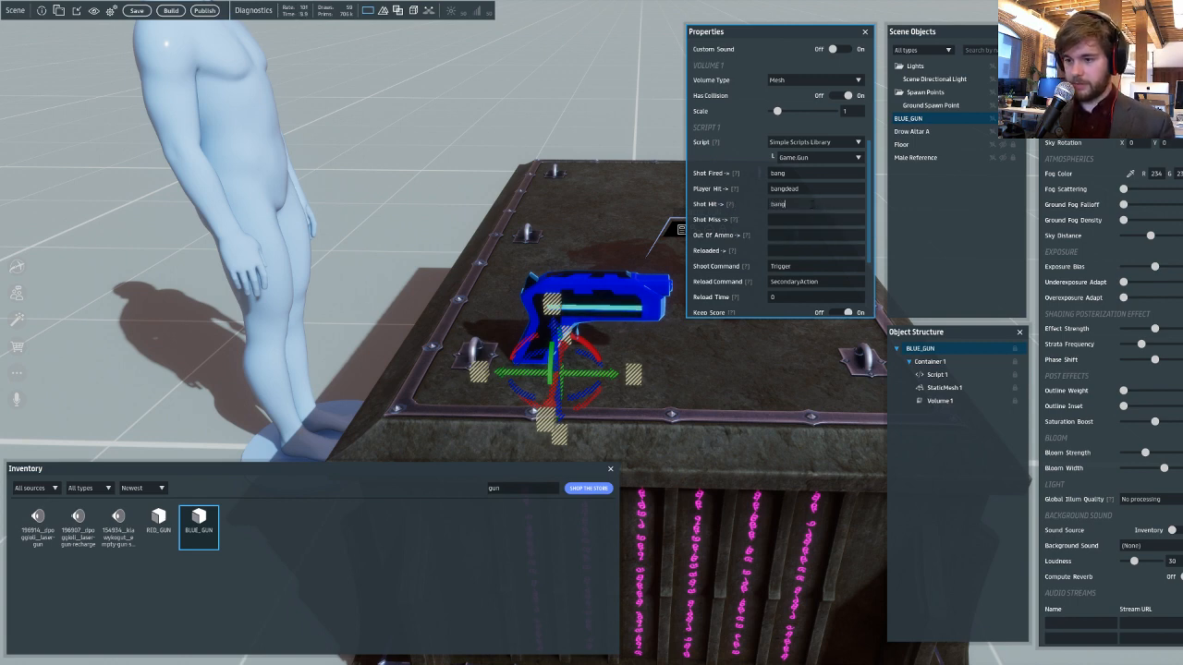
type("hit")
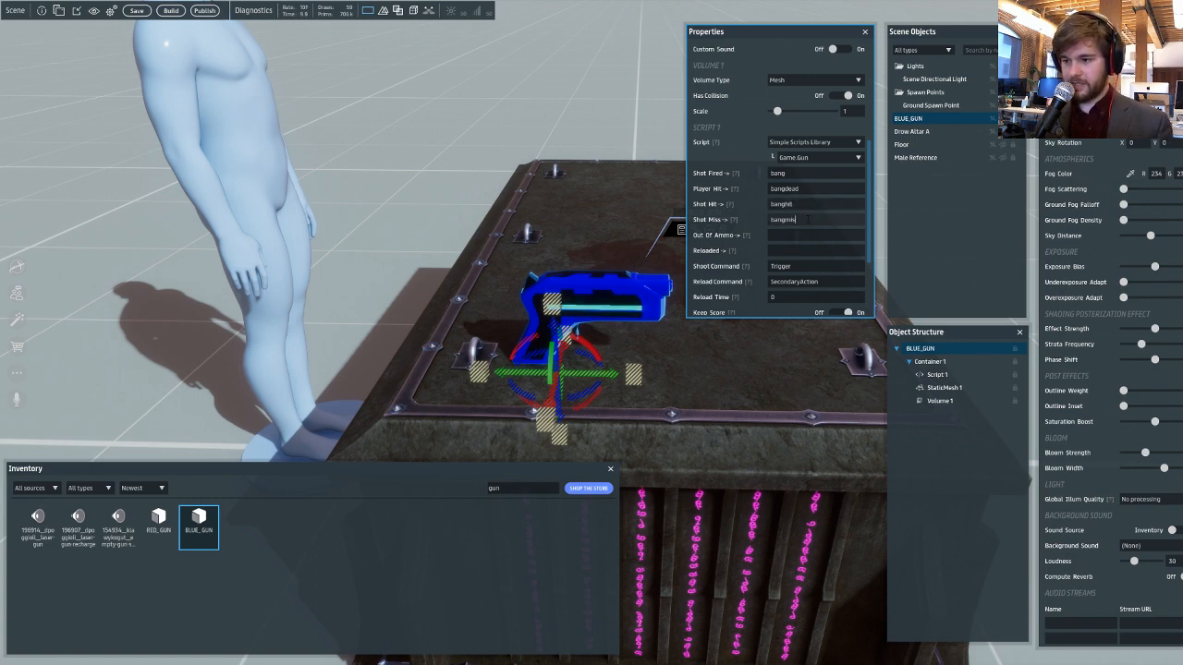
left_click(808, 219)
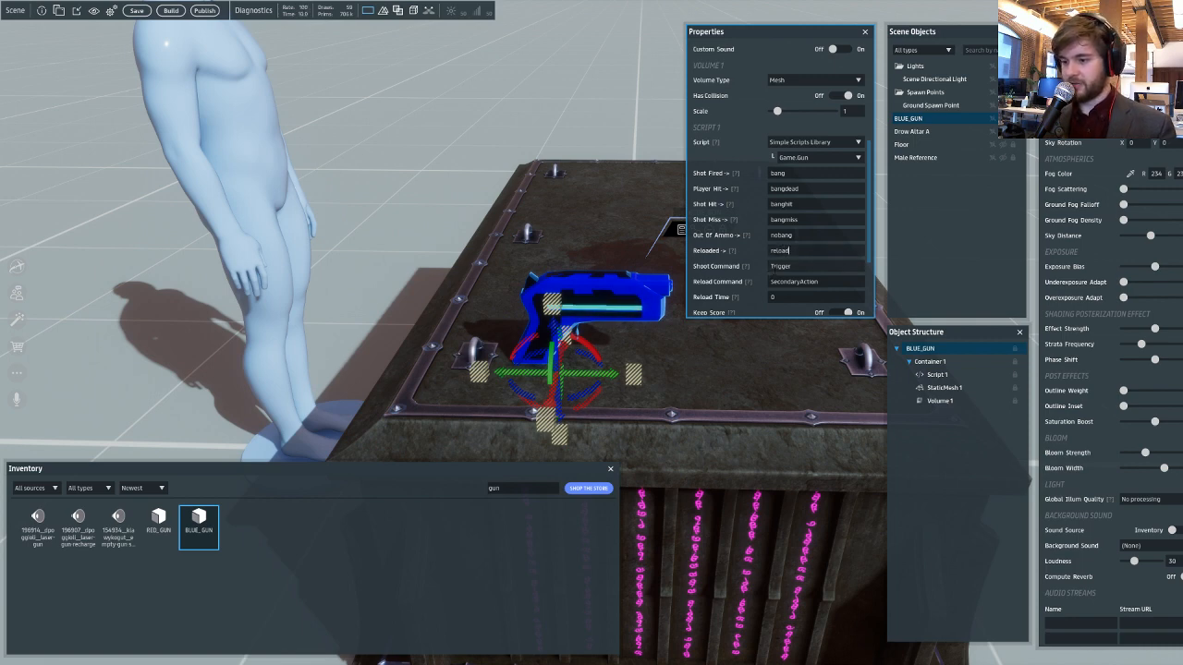
- Set the gun script's Reload Time to 0.5
scroll(784, 282, "down", 1)
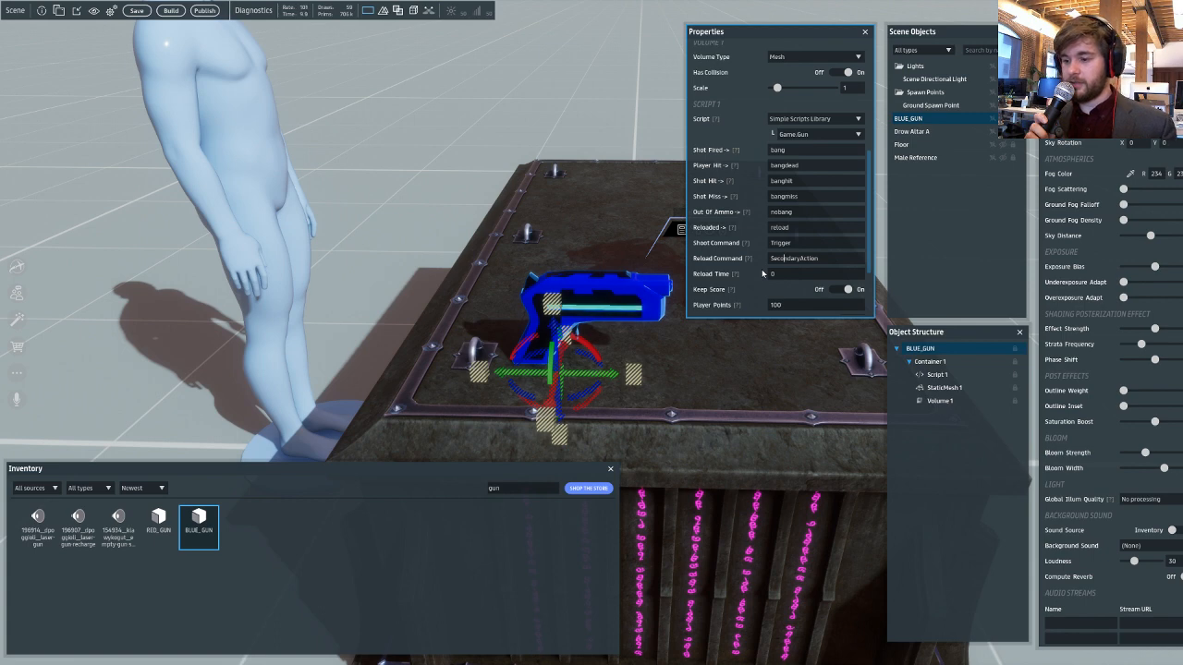
key("shift+Tab")
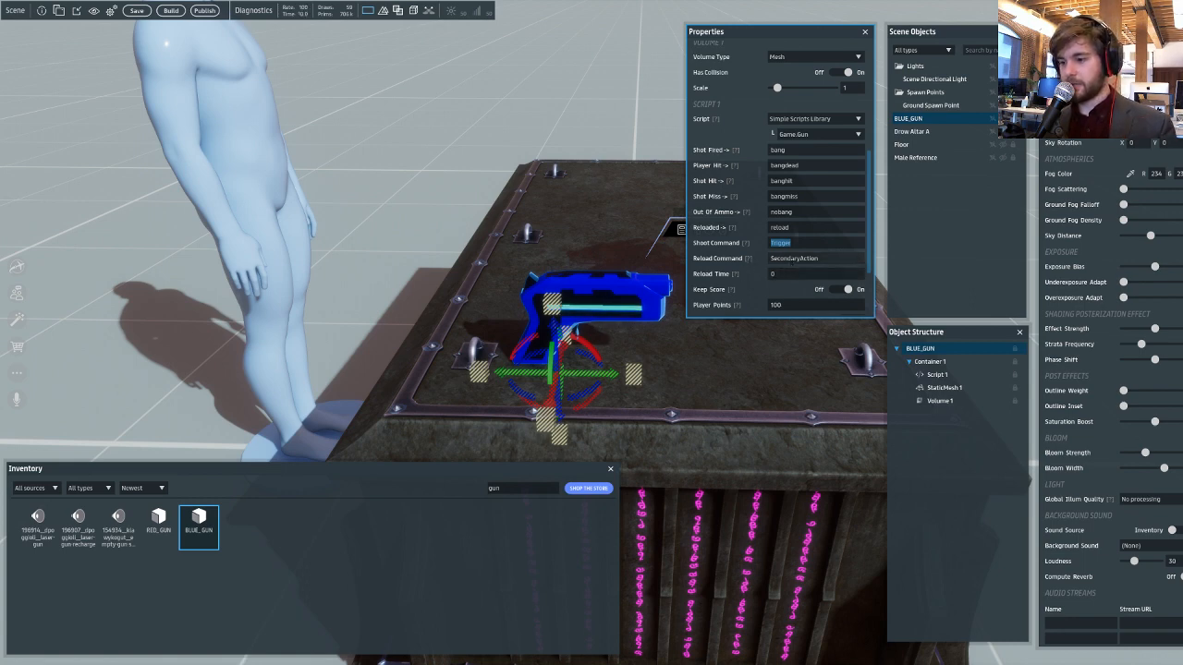
left_click(790, 259)
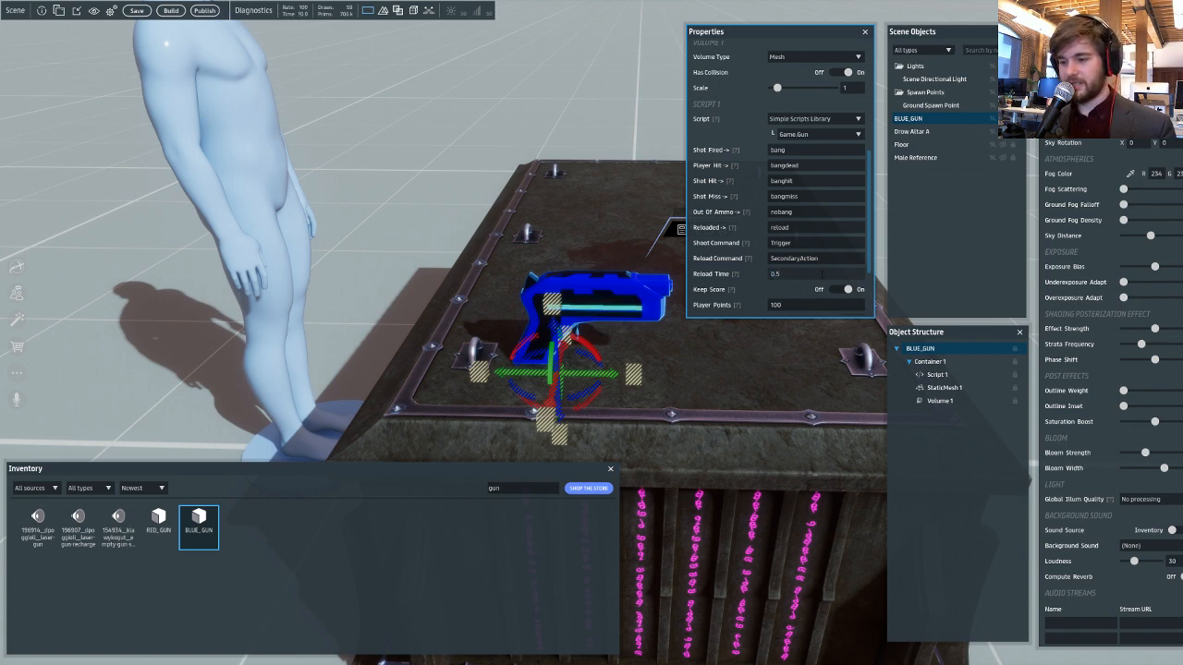
- Set the gun script's Player Points to 50 and its Clip Size to 20
scroll(813, 264, "down", 2)
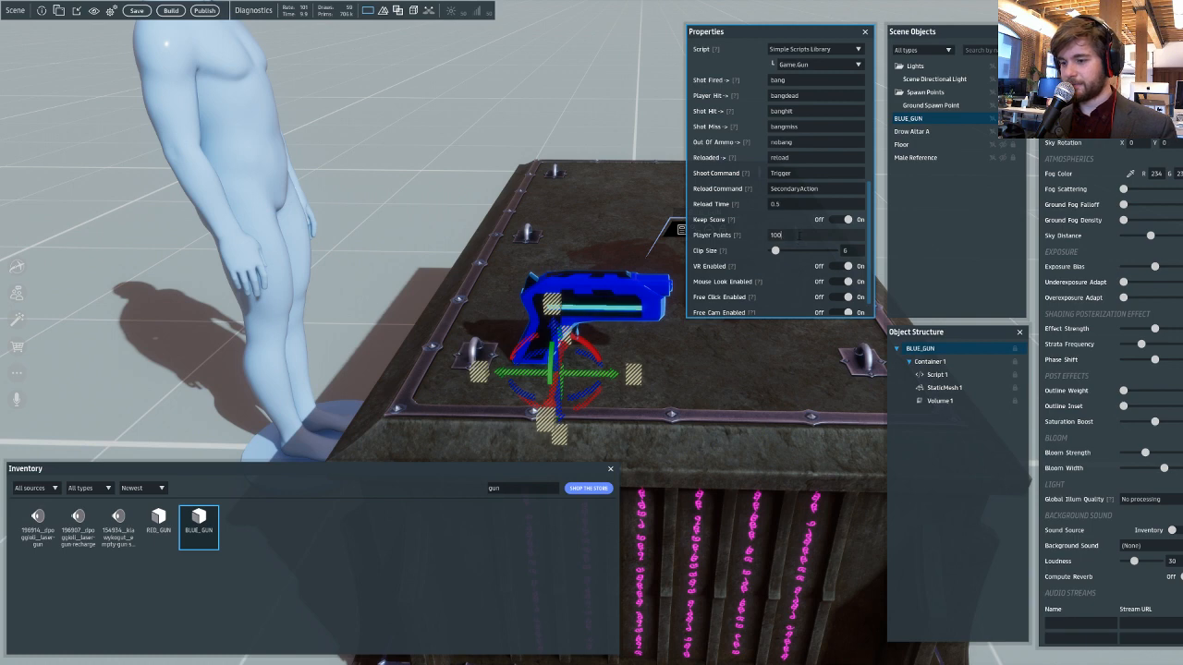
left_click(777, 235)
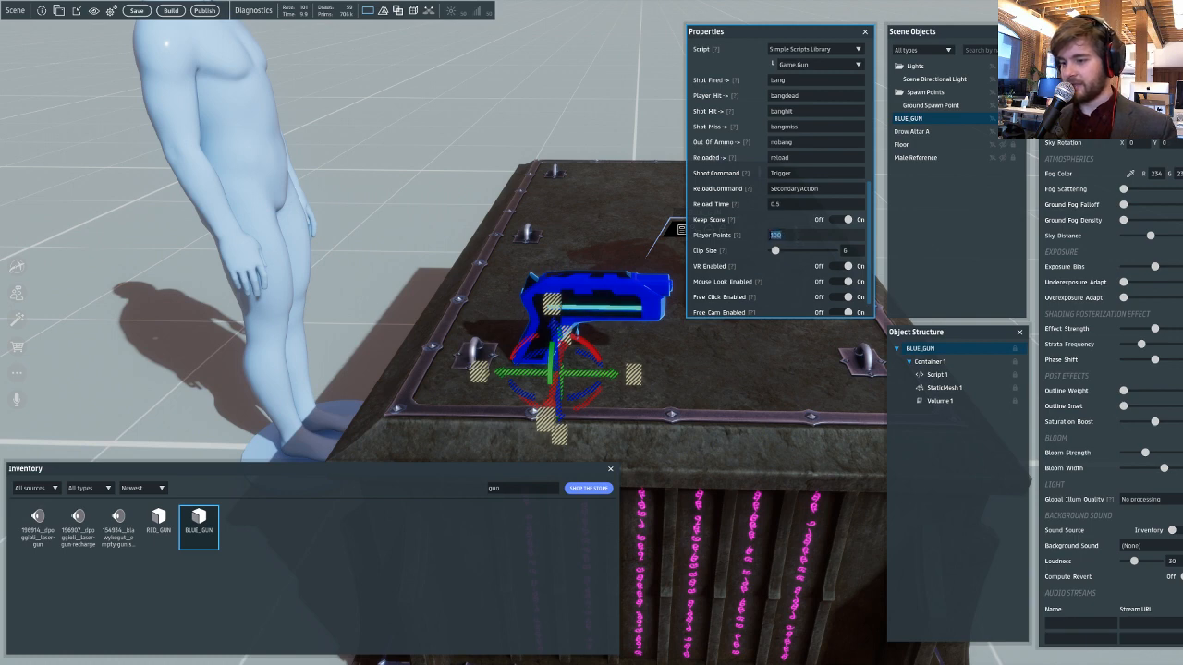
type("50")
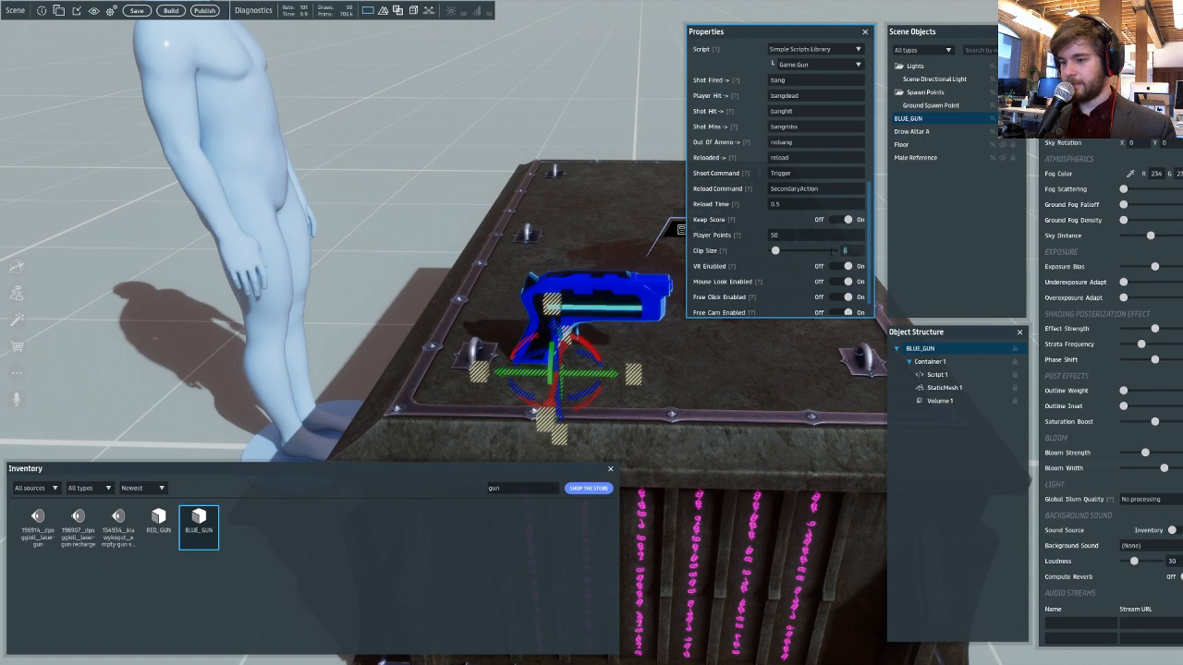
type("20")
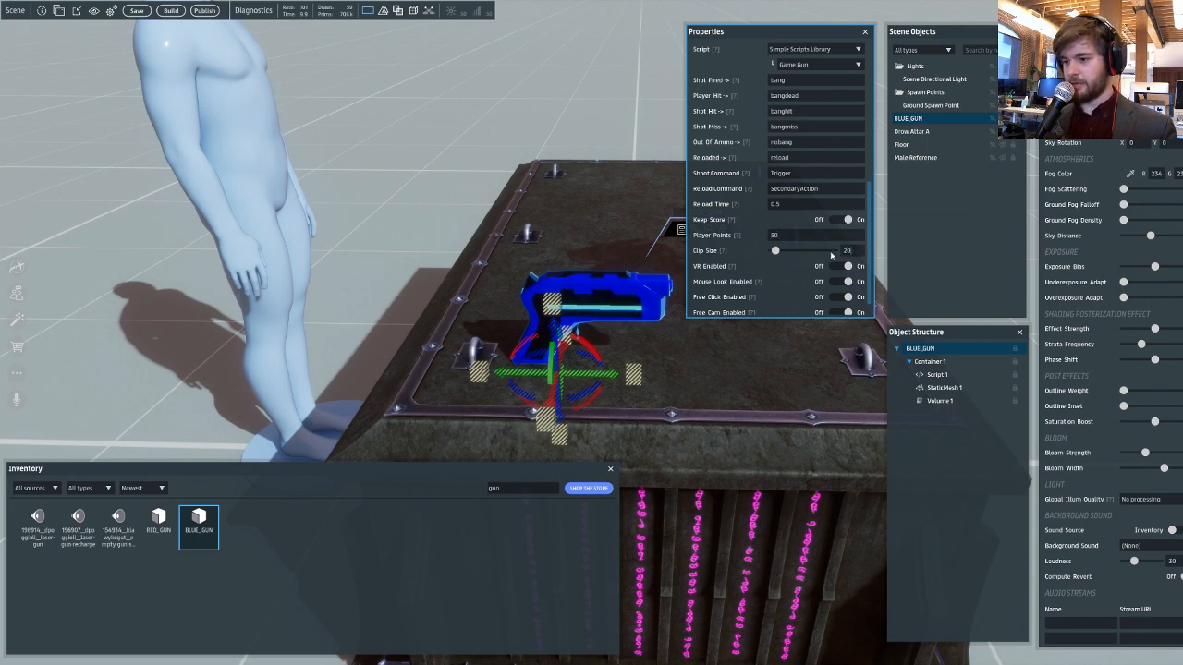
key("Return")
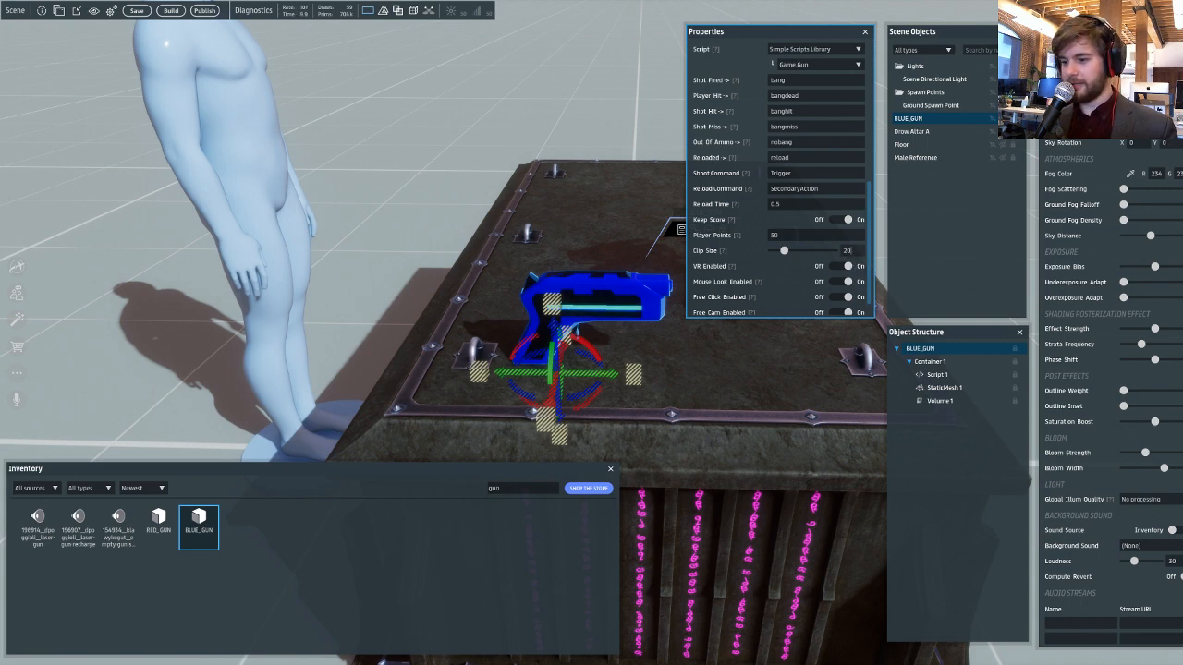
scroll(753, 272, "down", 1)
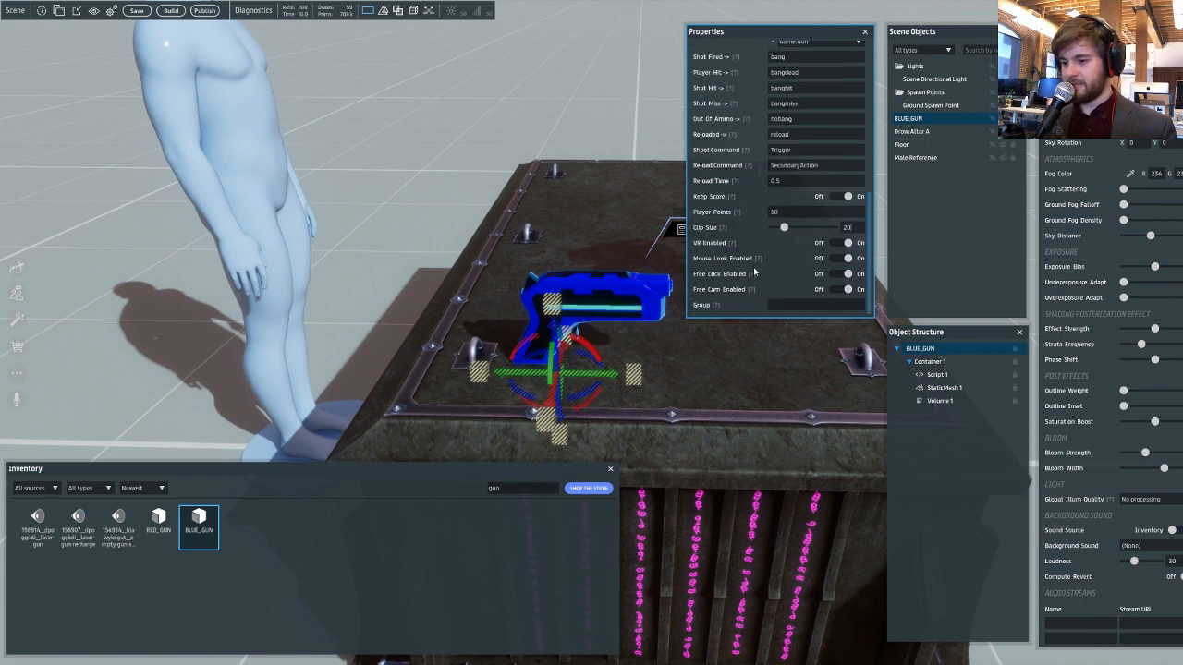
left_click(771, 305)
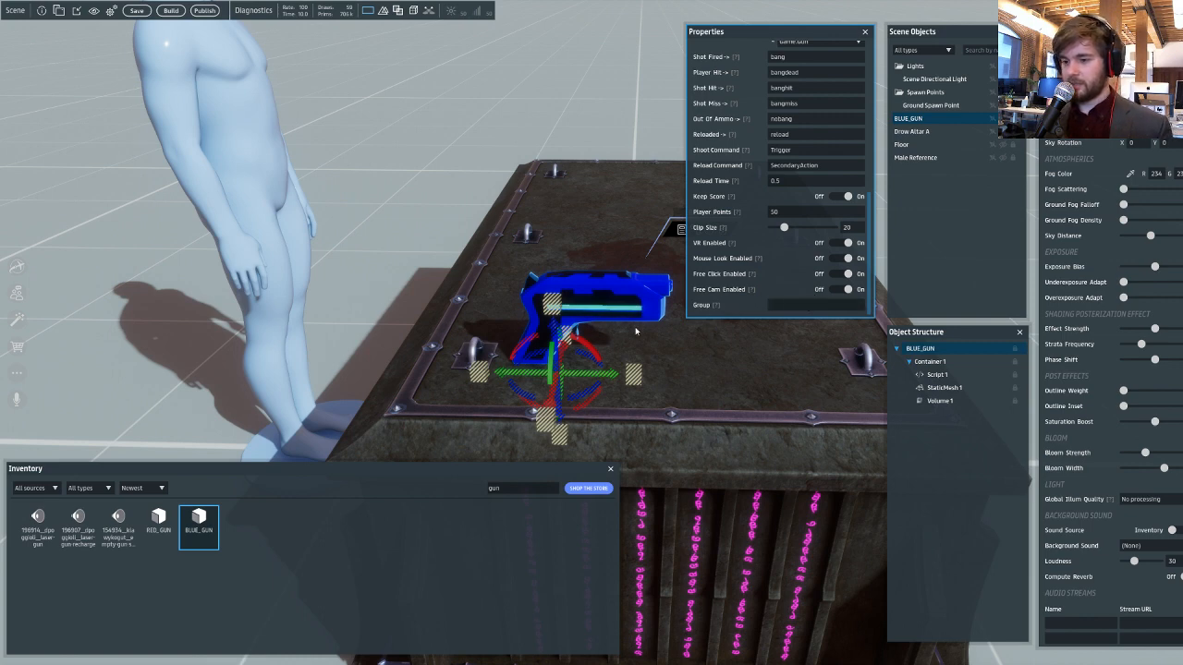
- Search the inventory for "script" and add the Simple Scripts Library to BLUE_GUN
right_click_drag(633, 252, 655, 250)
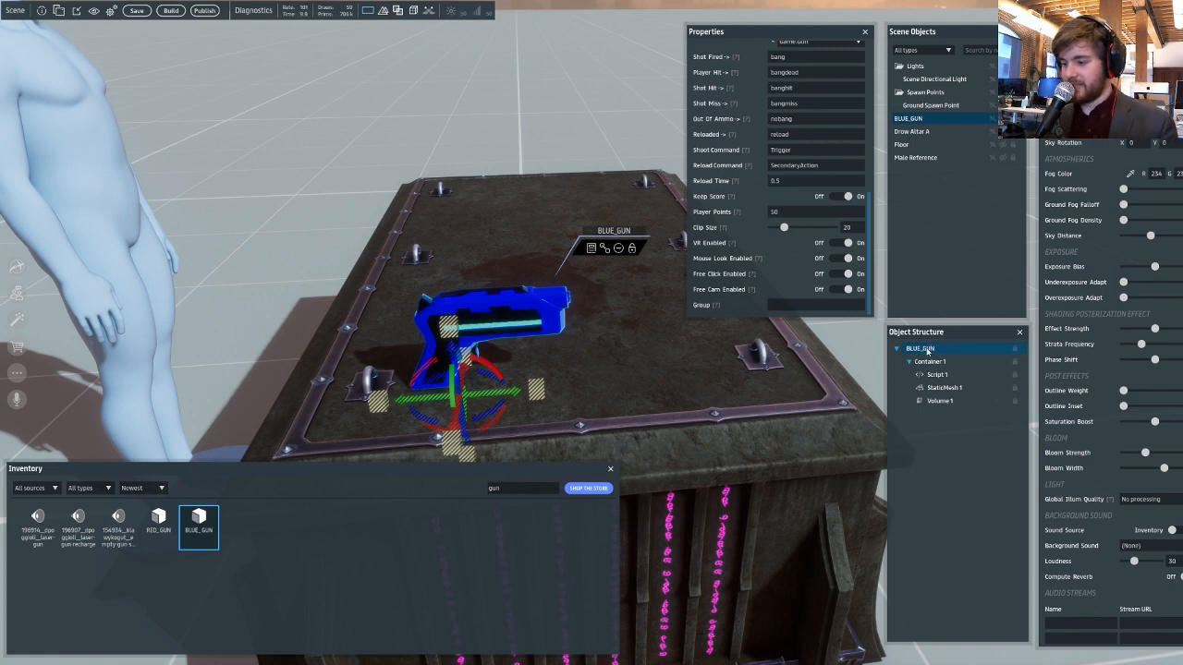
left_click(506, 487)
key("BackSpace")
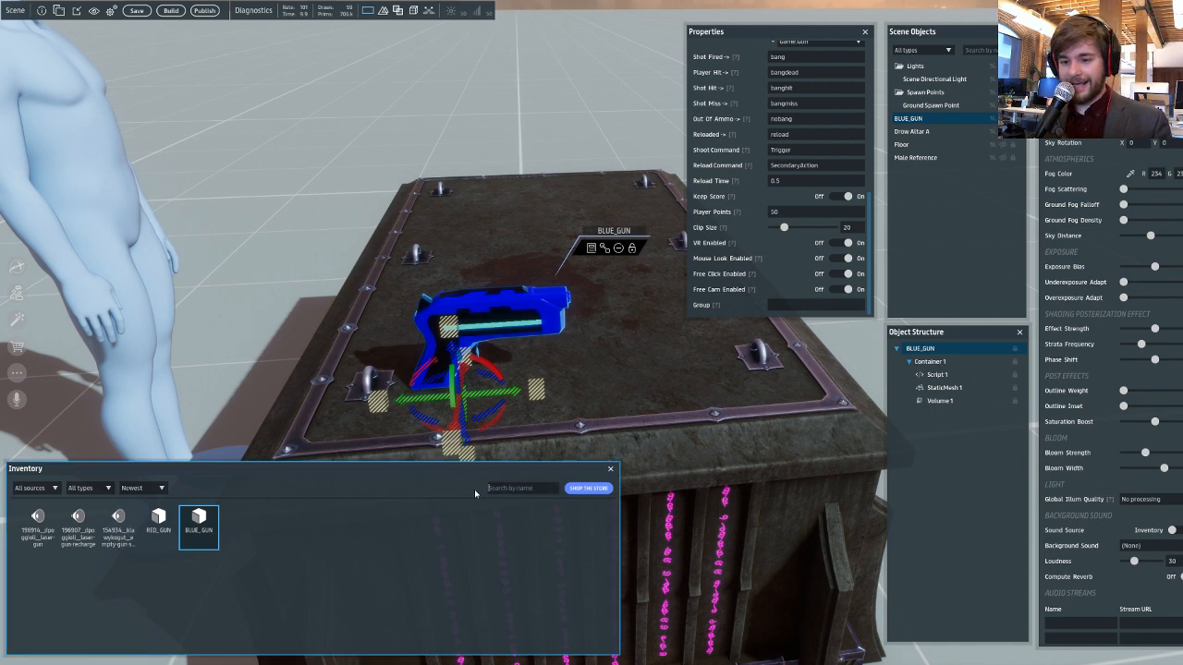
type("s")
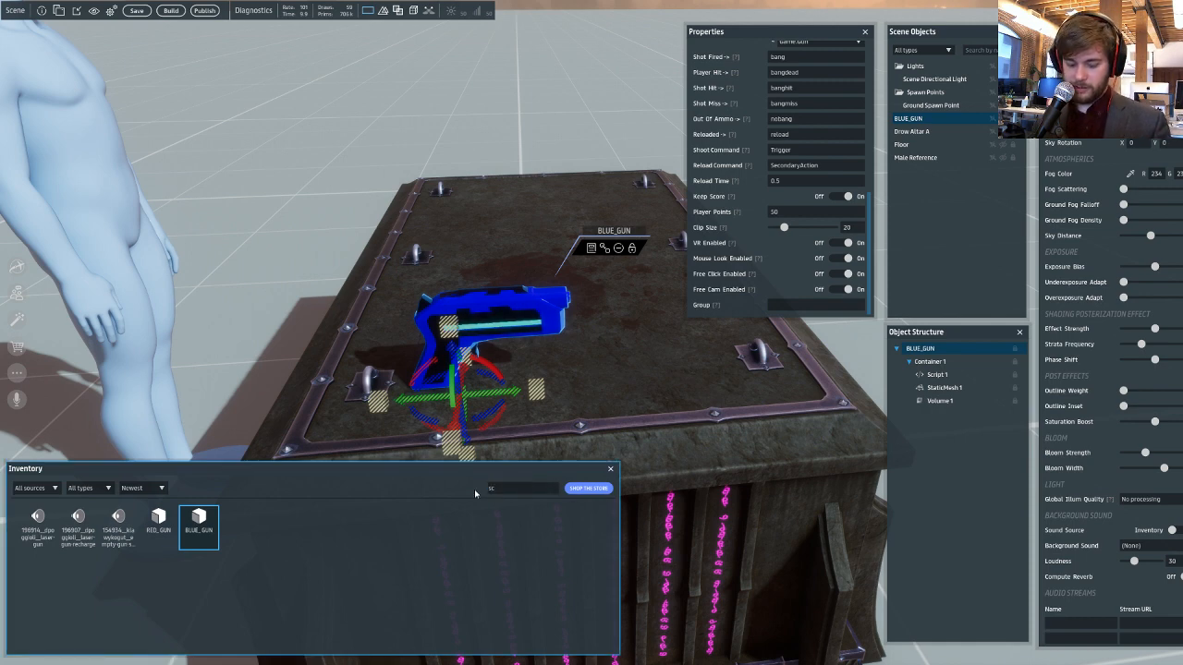
type("cript")
key("Return")
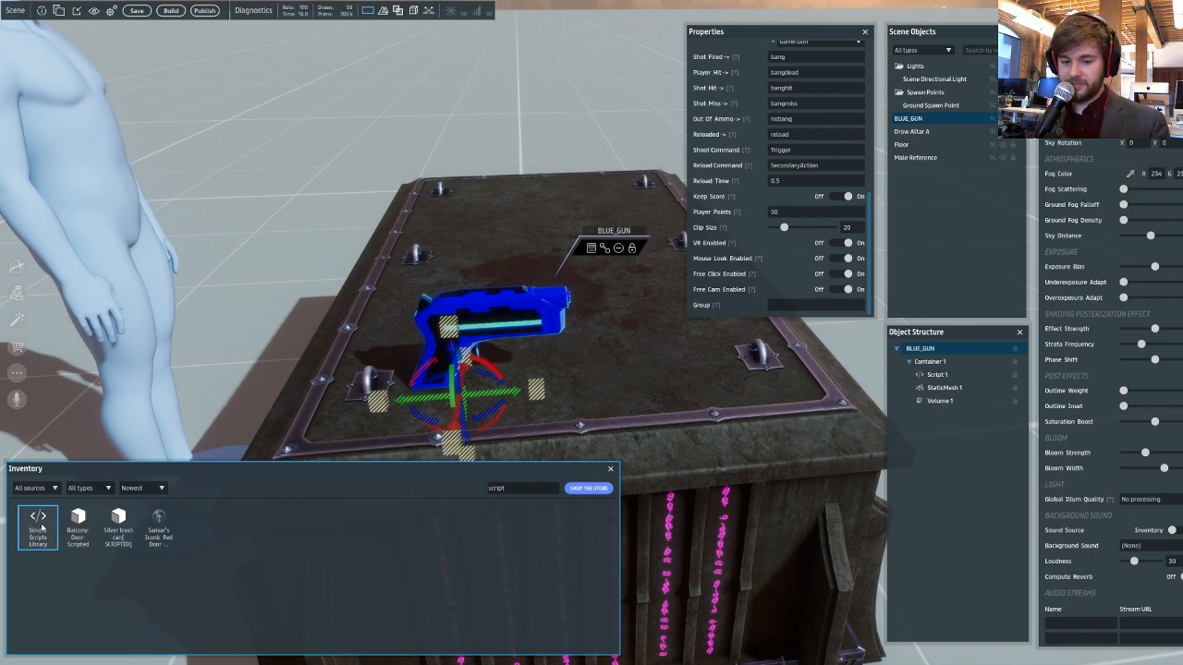
left_click_drag(43, 526, 463, 330)
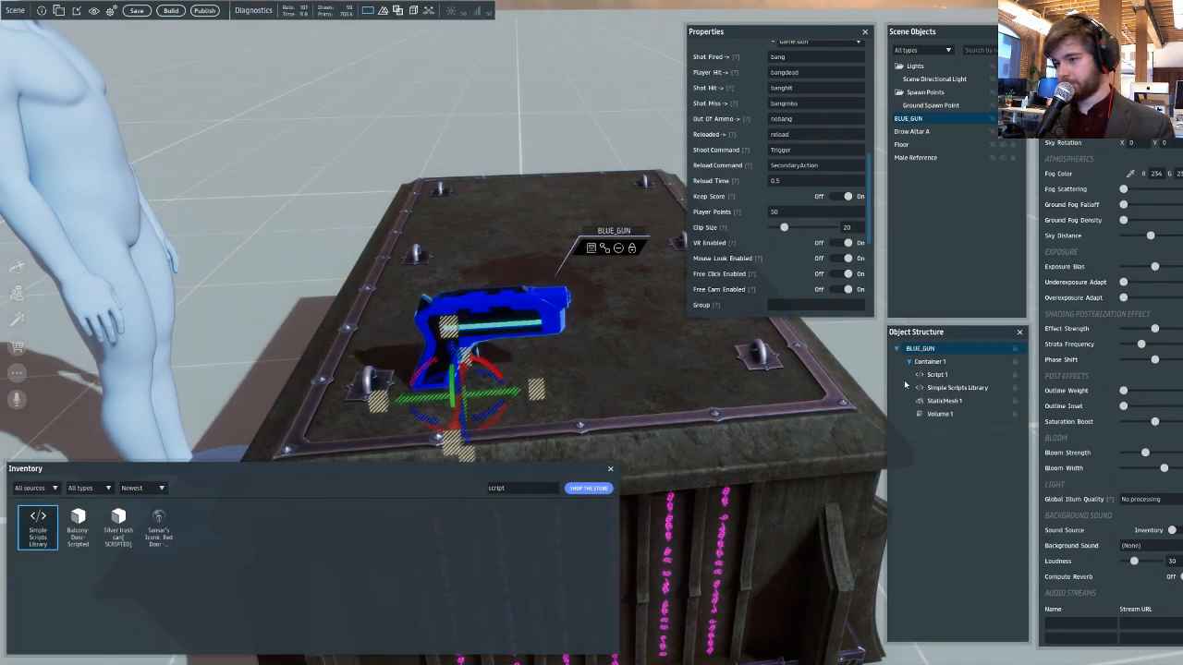
- Change the script type of BLUE_GUN's newly added Simple Scripts Library from Interaction to Sound
left_click_drag(874, 196, 878, 96)
scroll(815, 140, "down", 10)
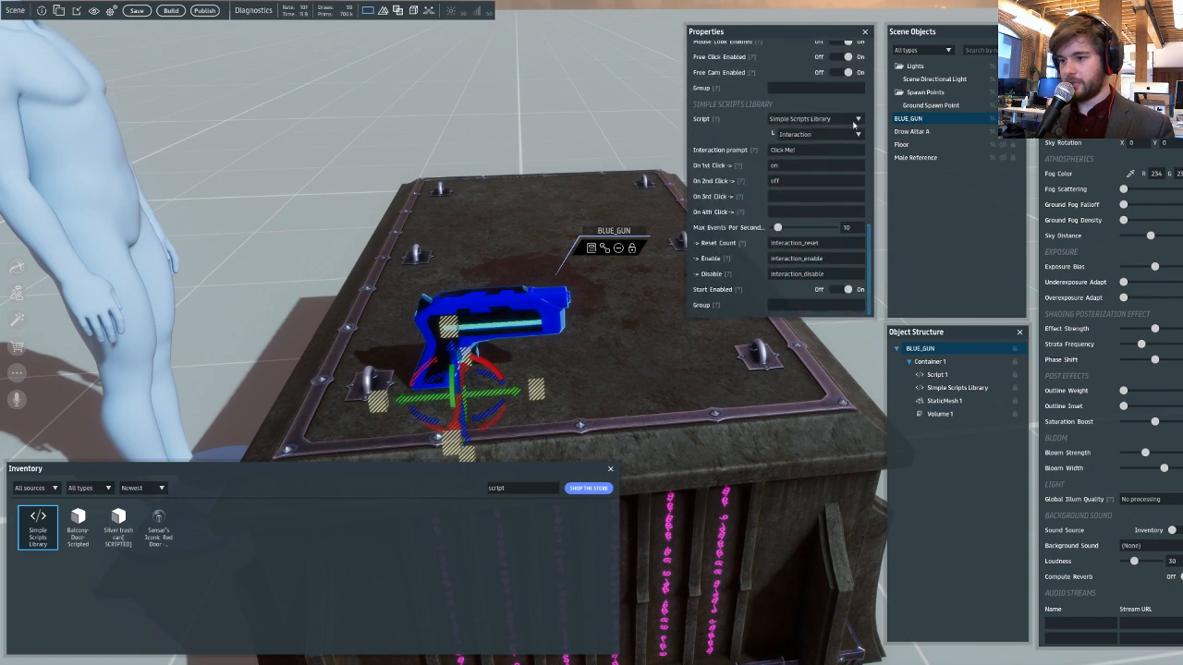
left_click(814, 137)
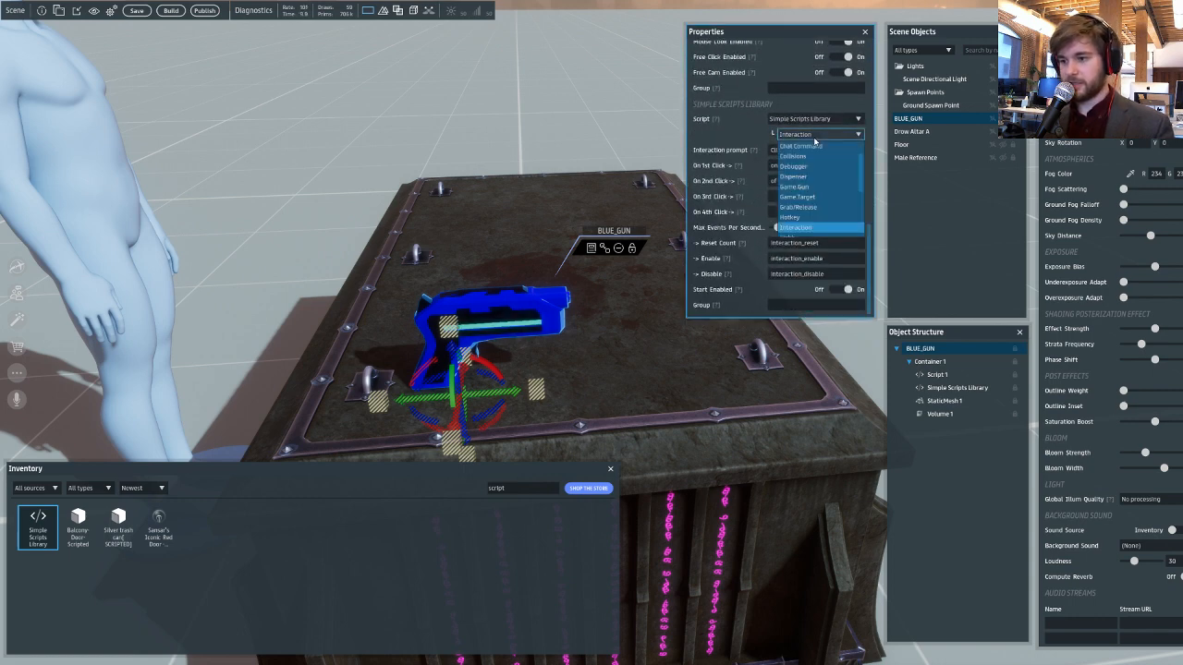
scroll(816, 175, "down", 3)
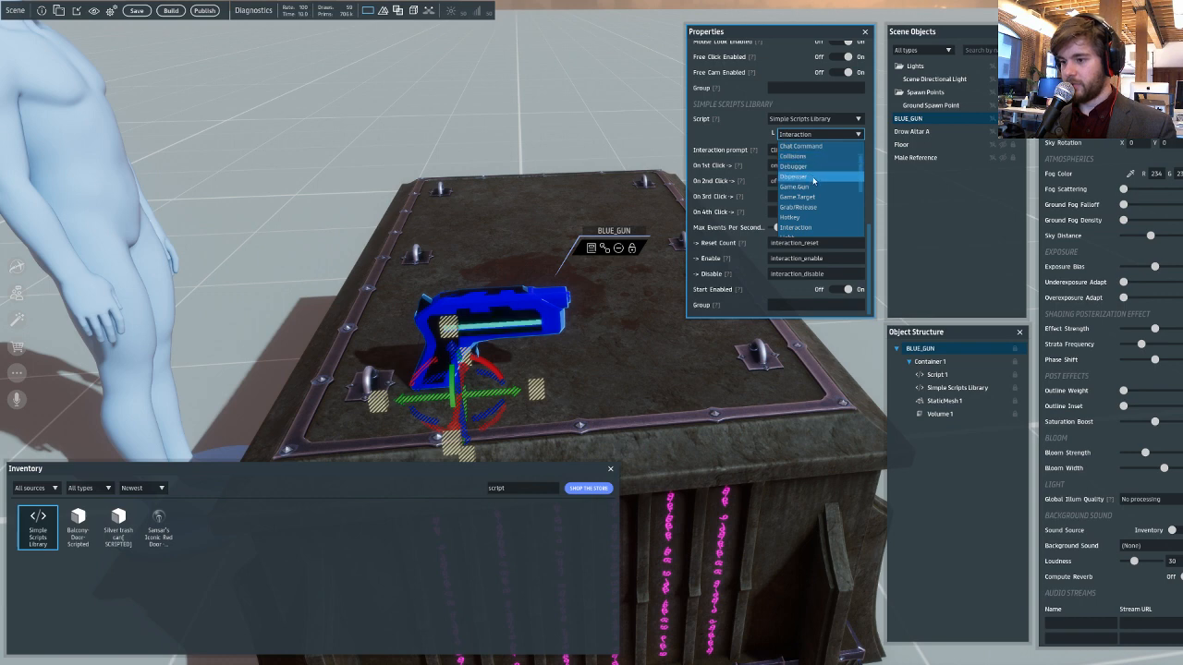
scroll(817, 226, "down", 1)
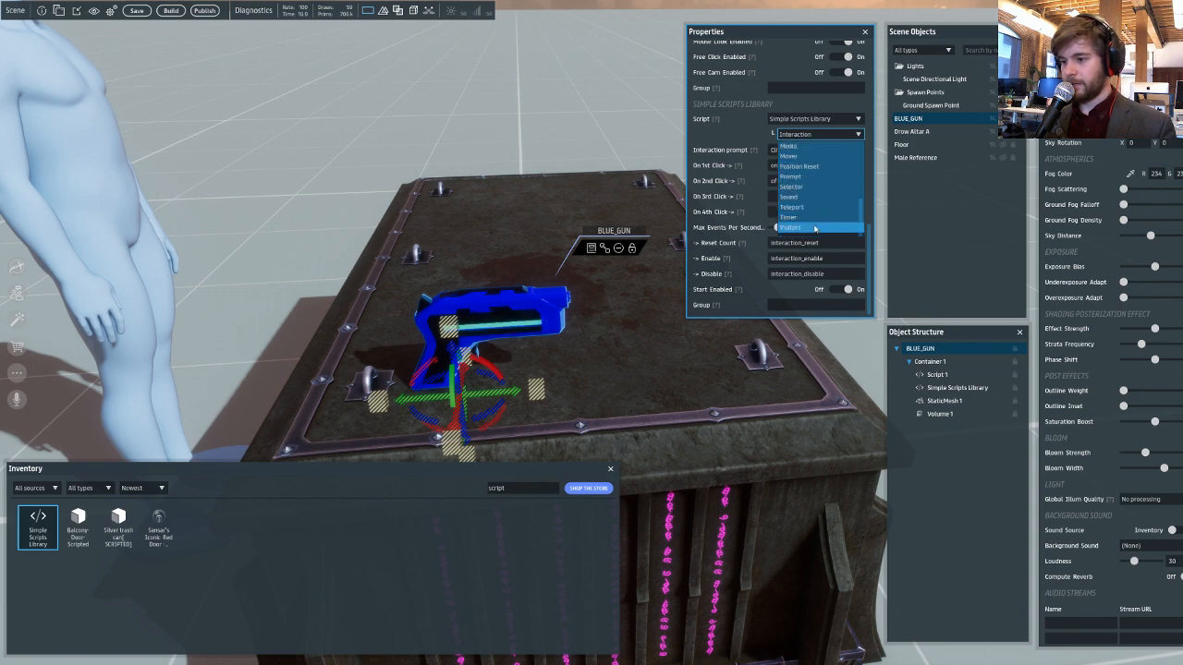
left_click(813, 198)
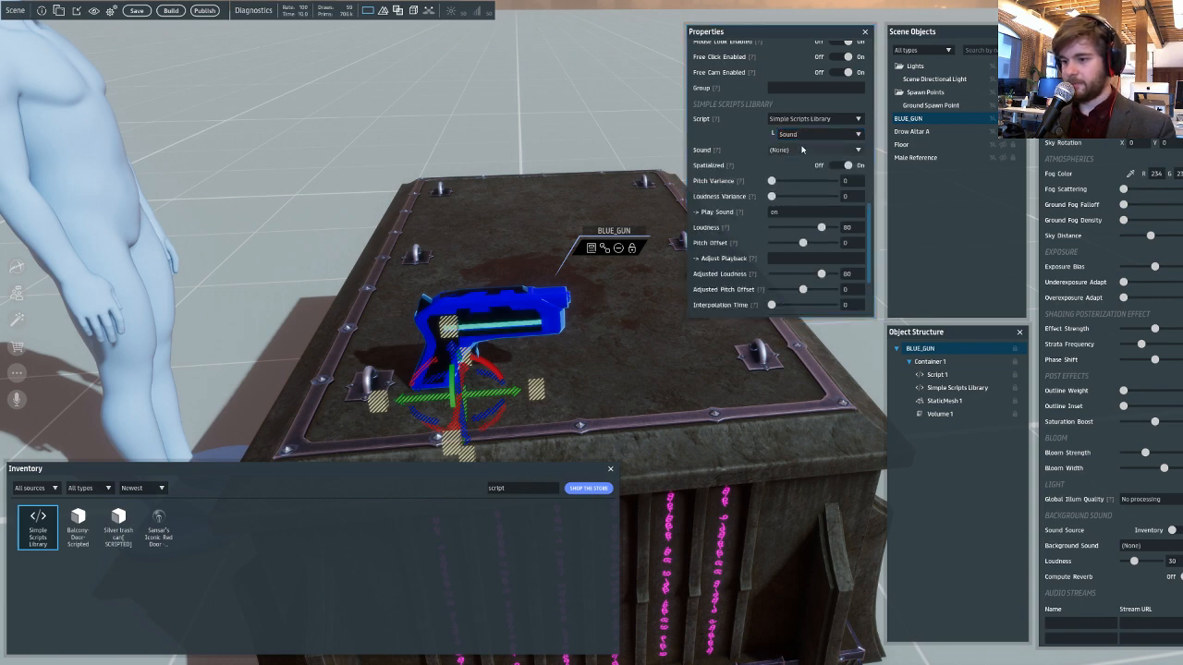
- Assign the 196914 laser-gun sound with pitch and loudness variance of 0.5, played by the event bang
left_click(803, 149)
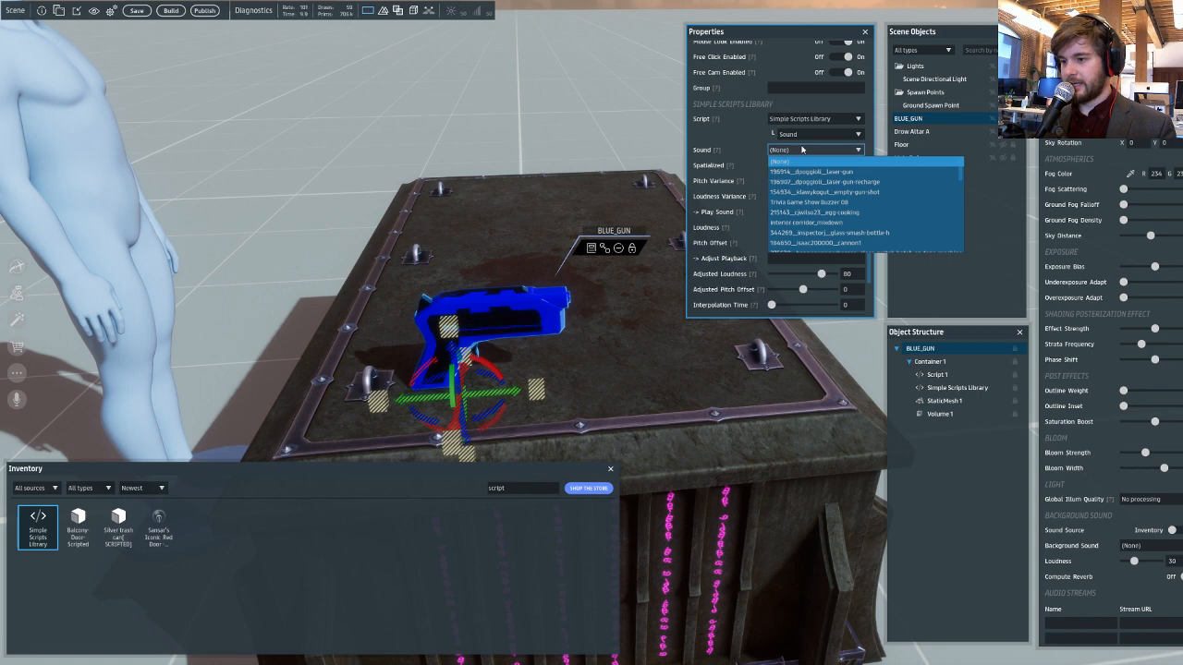
left_click(806, 172)
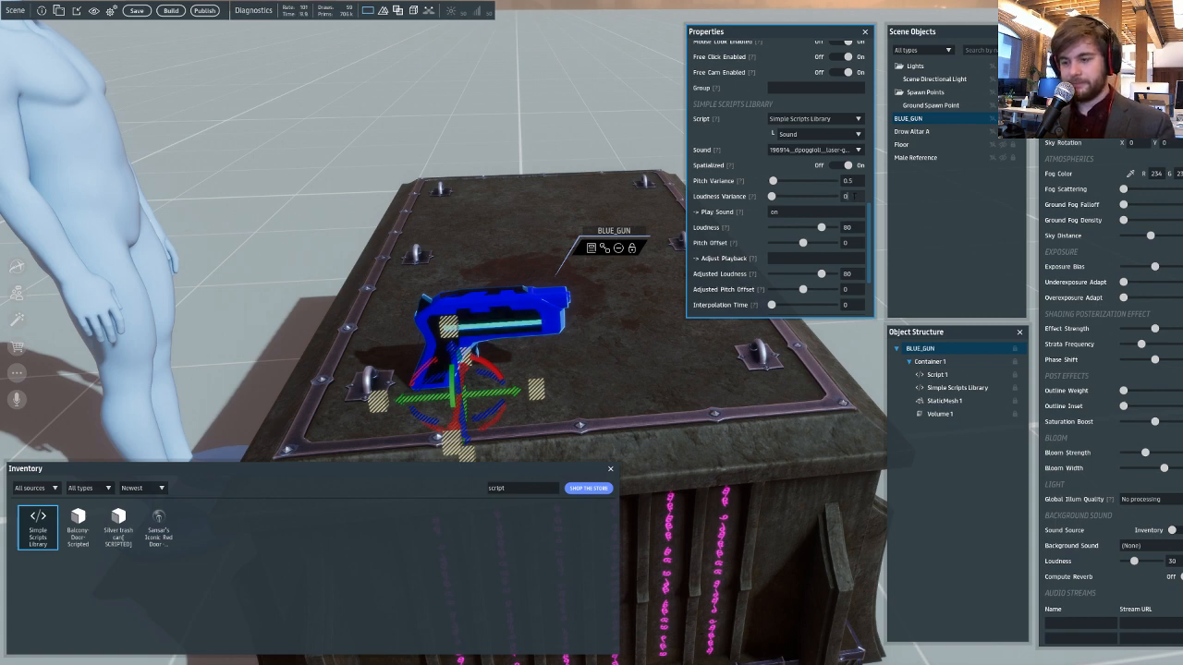
left_click(793, 212)
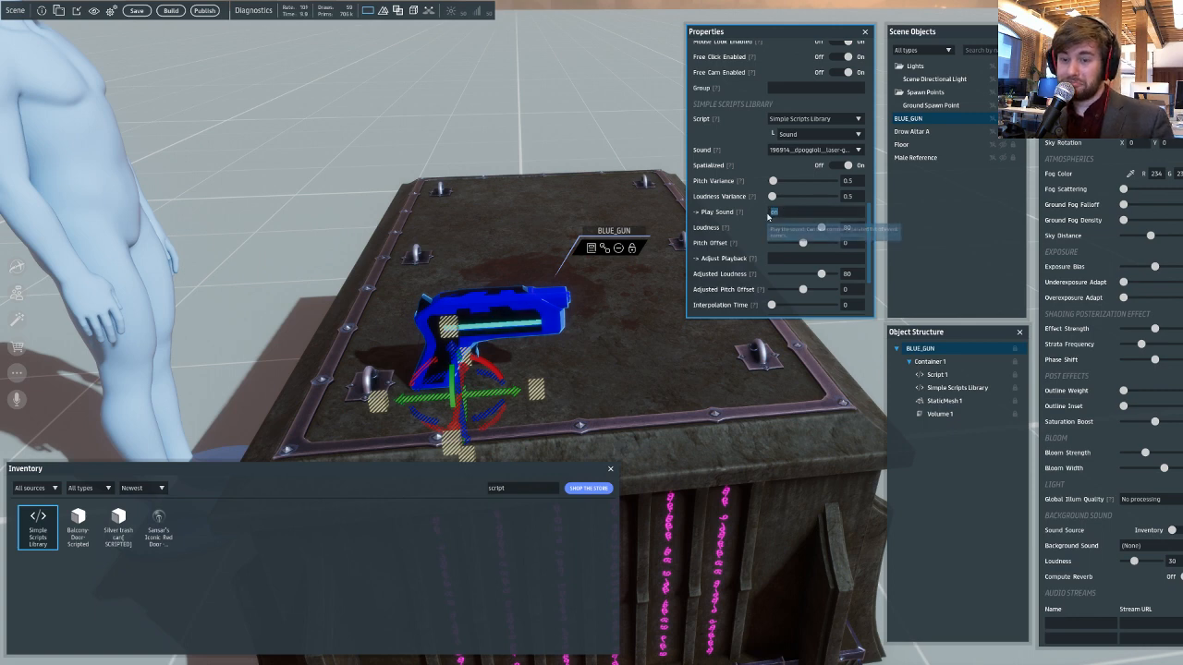
type("bang")
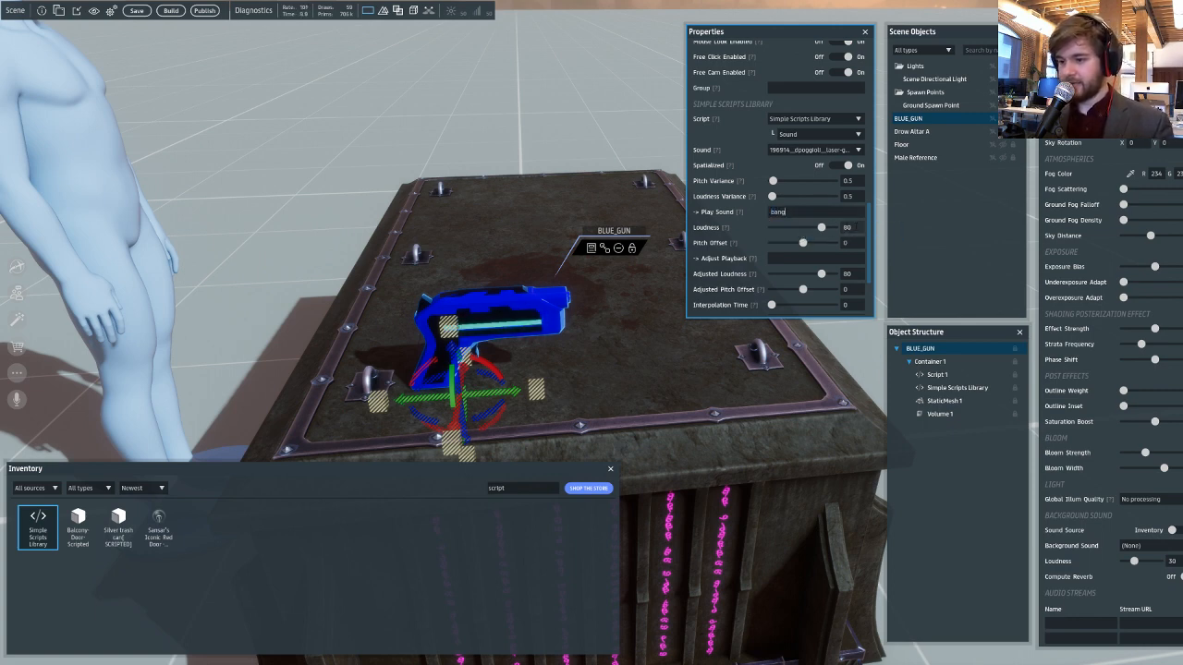
- Set the laser-gun sound script's Stop Sound event to reset
left_click(847, 258)
scroll(837, 248, "down", 2)
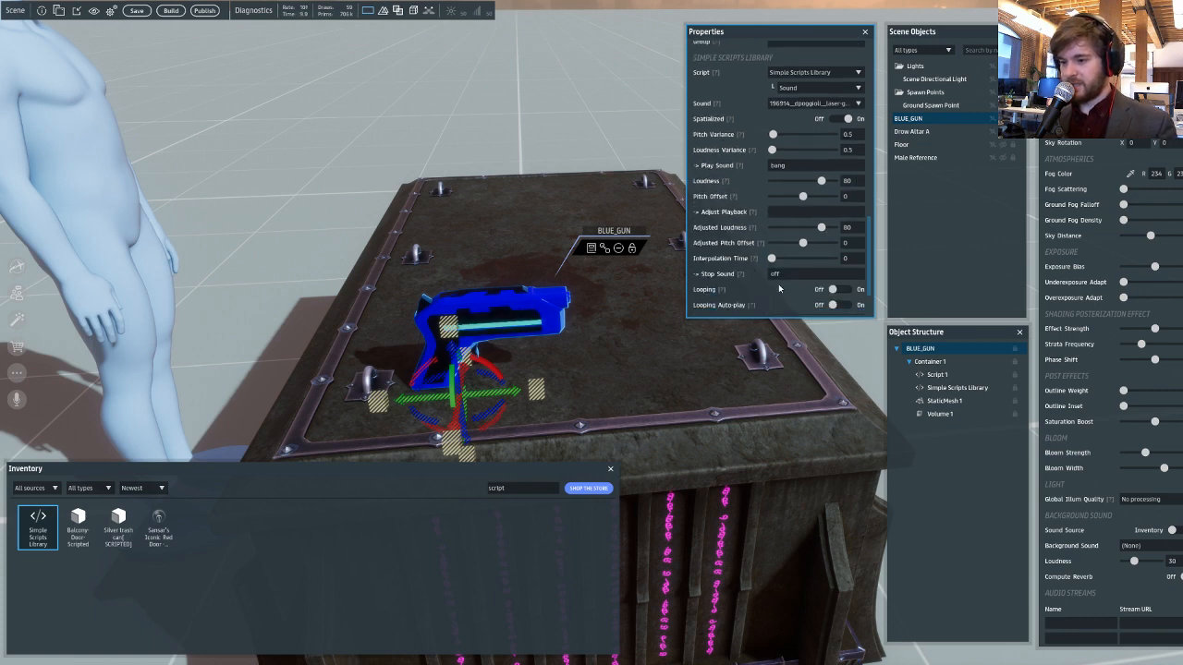
scroll(791, 284, "down", 2)
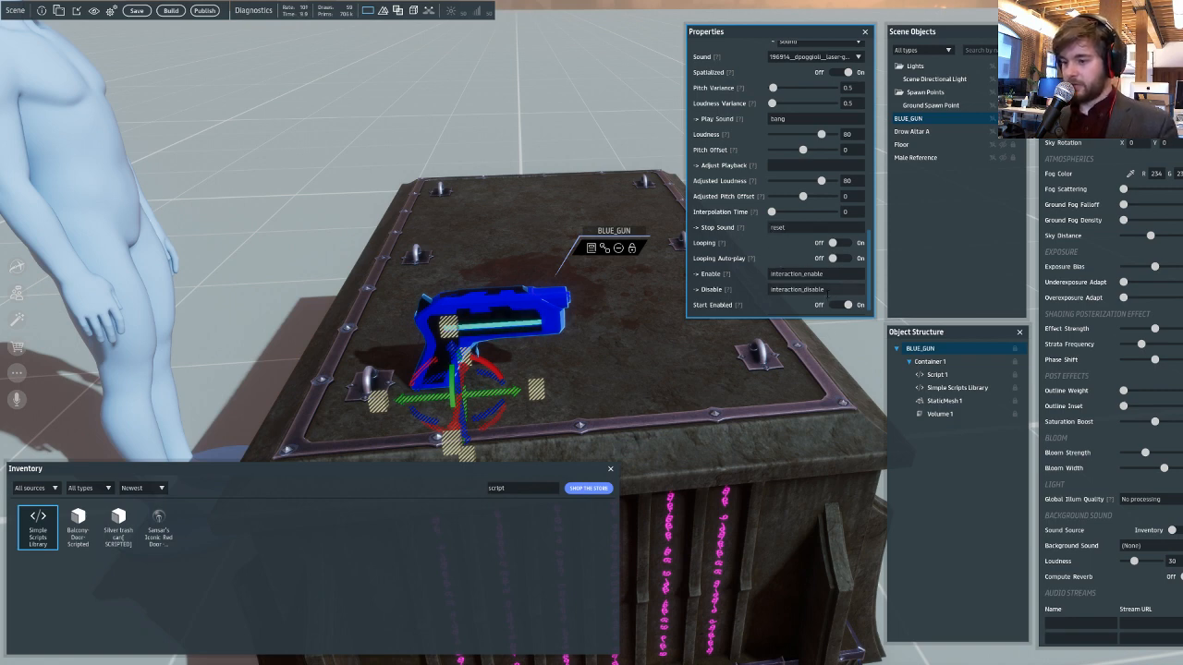
scroll(823, 296, "down", 1)
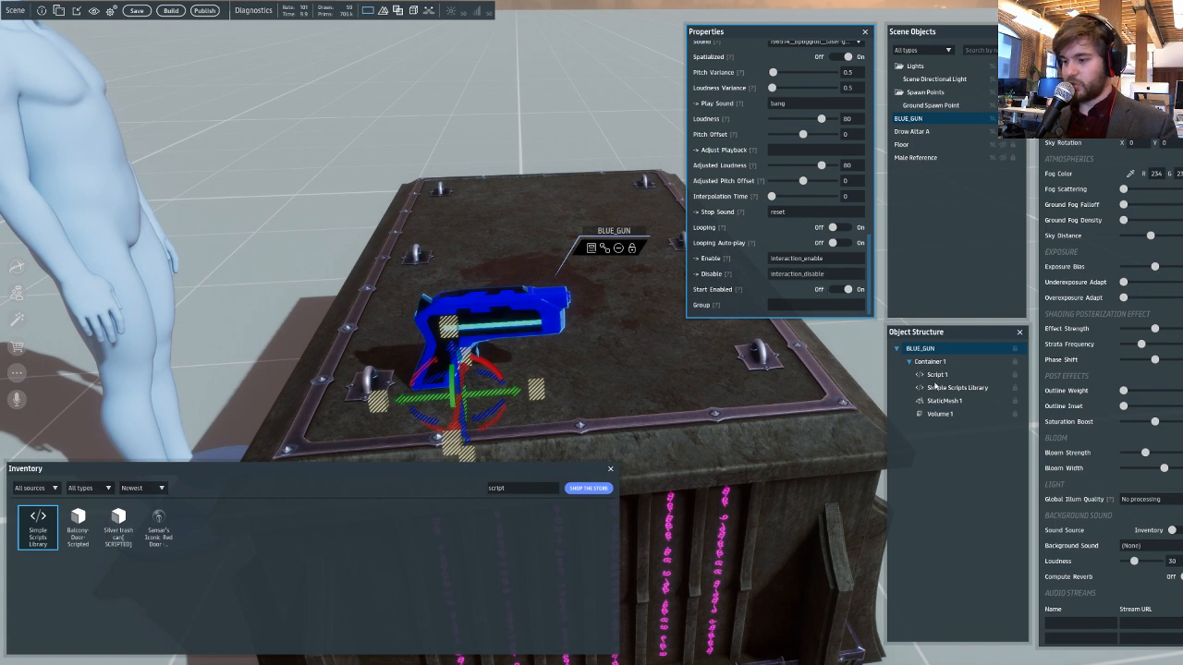
- Add another Simple Scripts Library to BLUE_GUN and set its script type to Sound
left_click_drag(38, 527, 474, 338)
scroll(825, 286, "down", 4)
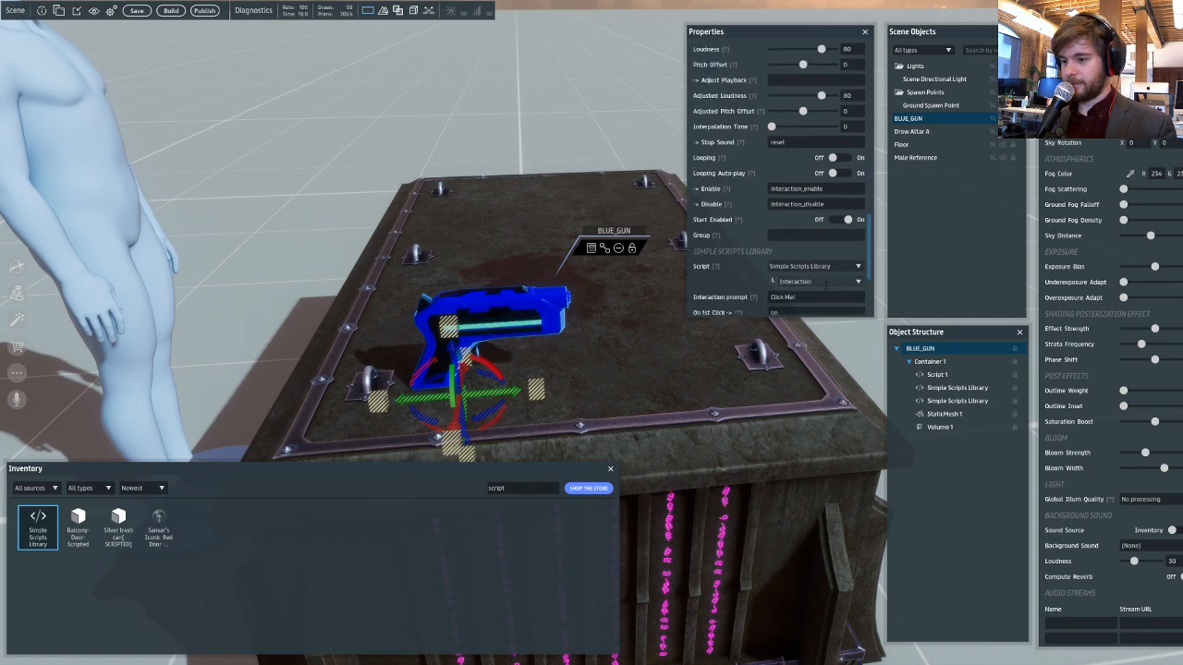
left_click(824, 281)
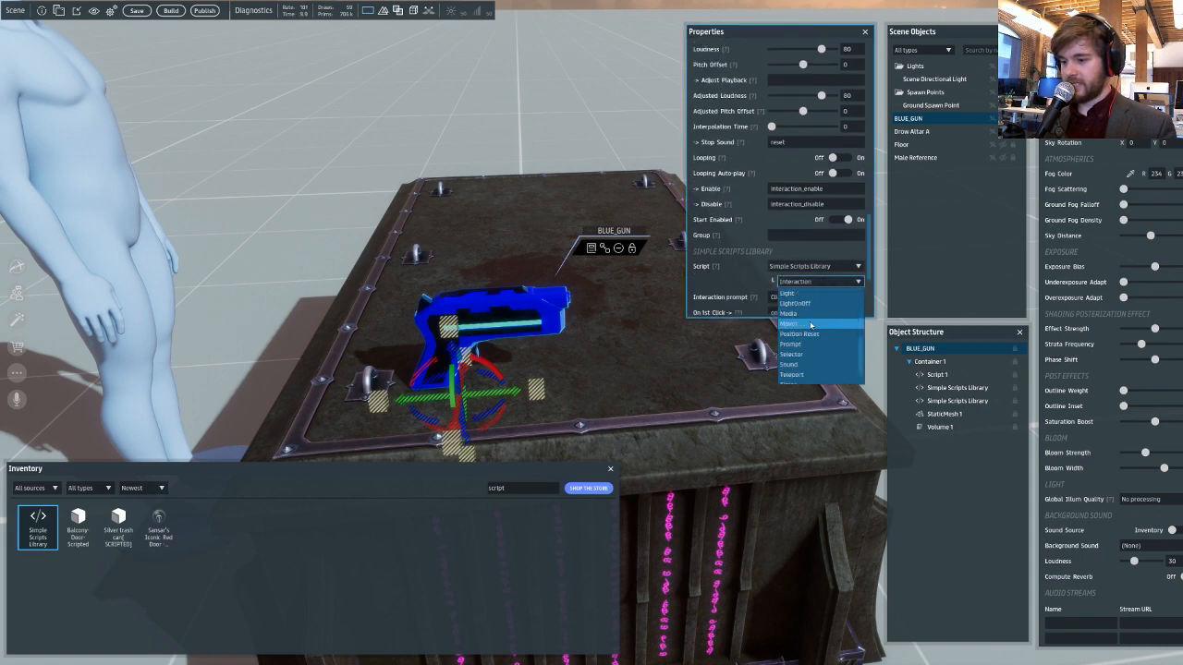
left_click(804, 364)
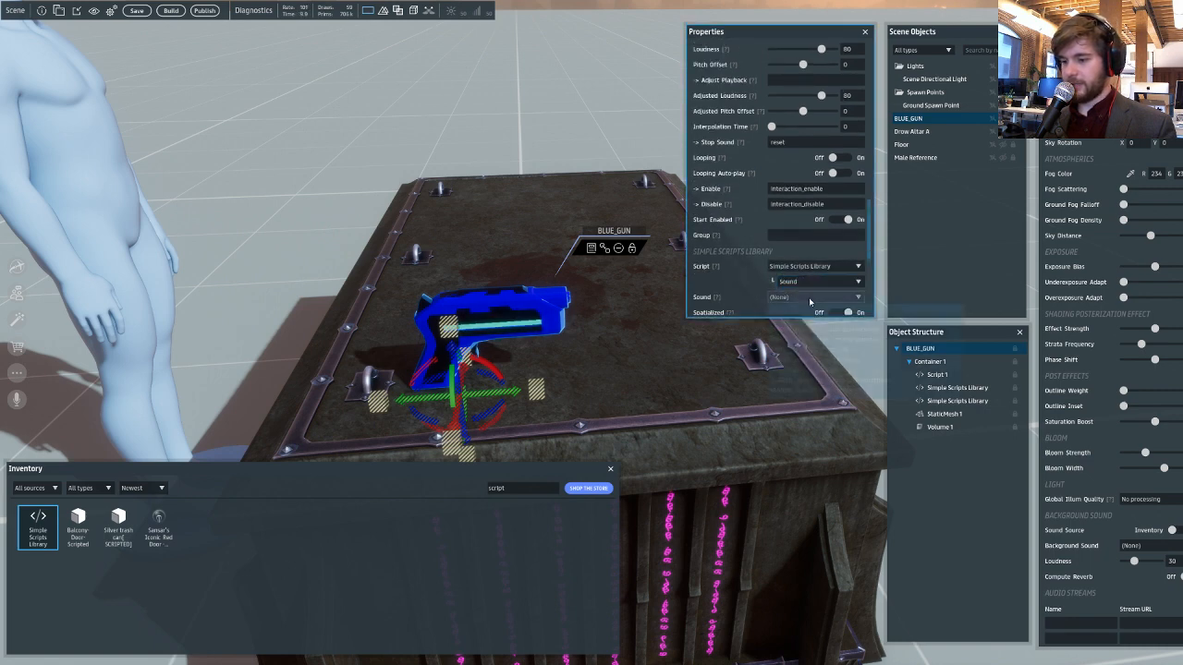
- Assign the 196907 laser-gun-recharge sound to BLUE_GUN's newly added Sound script
left_click(810, 299)
left_click(817, 325)
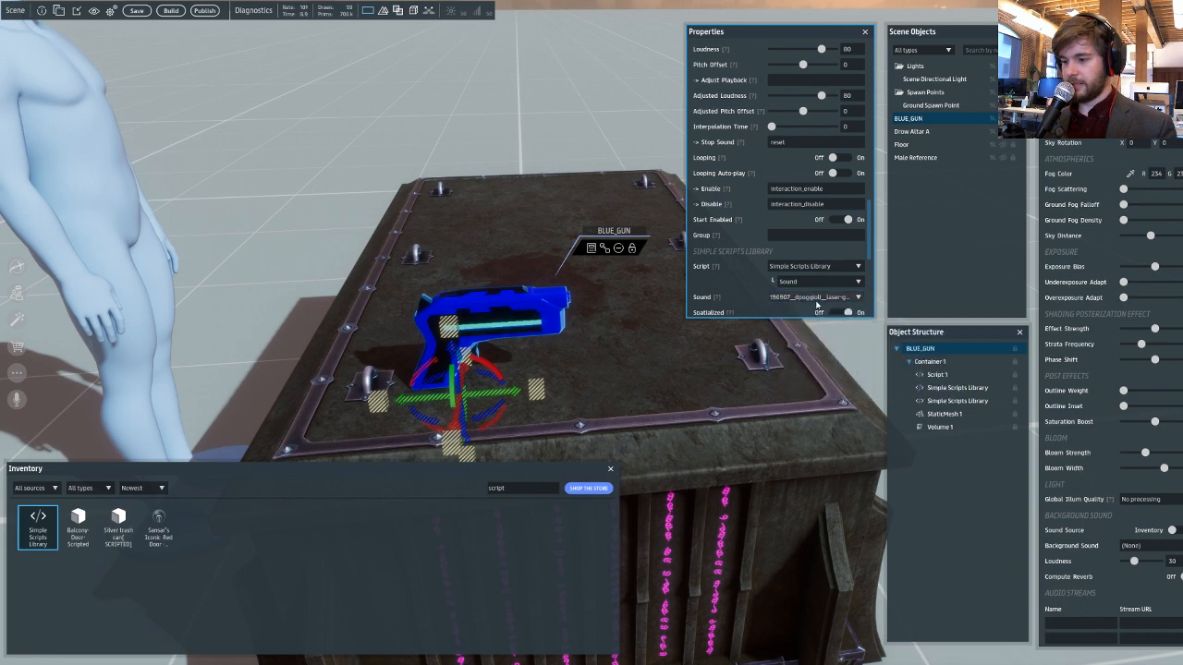
scroll(781, 282, "down", 1)
left_click(779, 273)
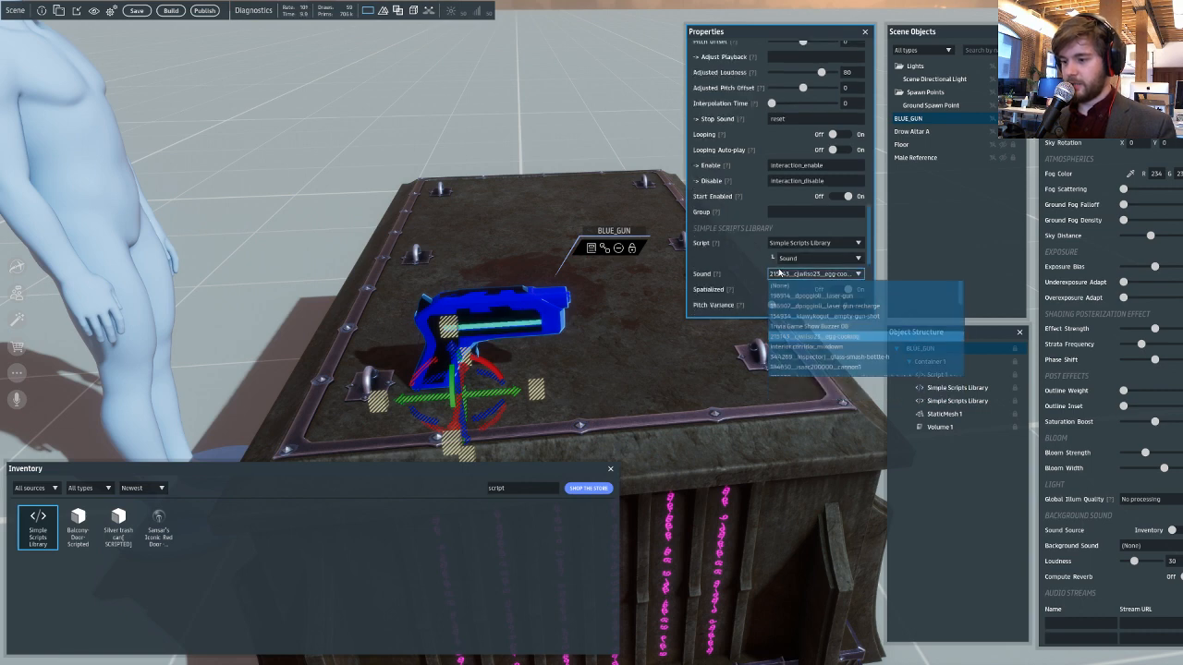
left_click(813, 301)
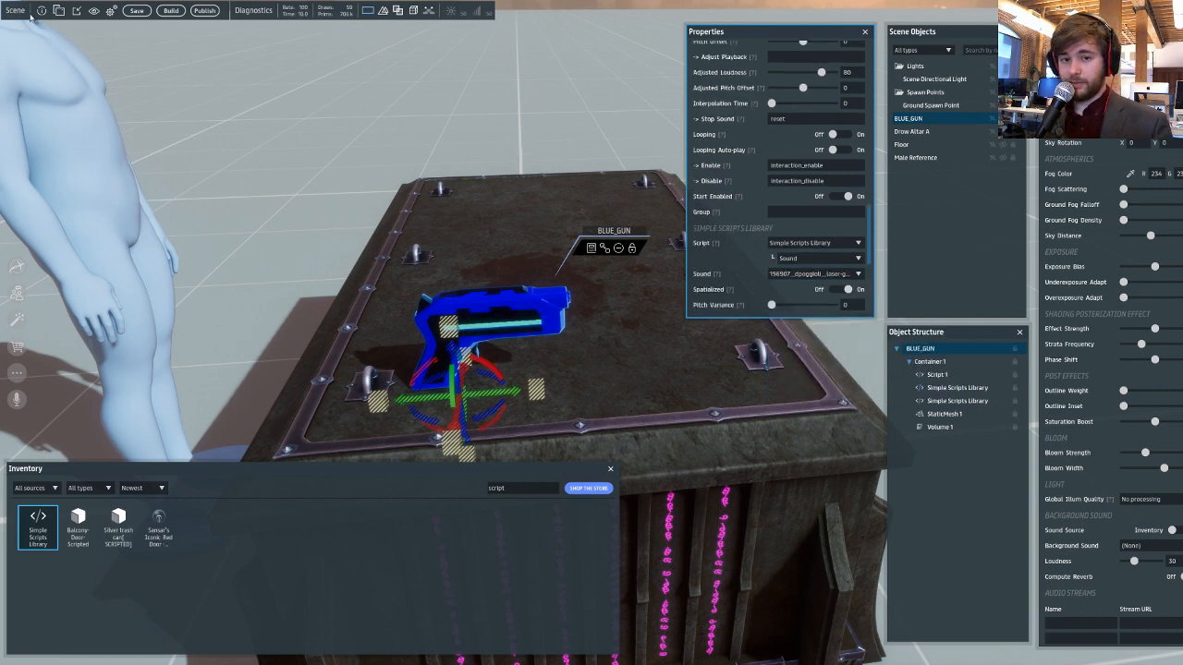
- Examine the audio import dialog and its accepted sound file formats without importing anything
left_click(76, 11)
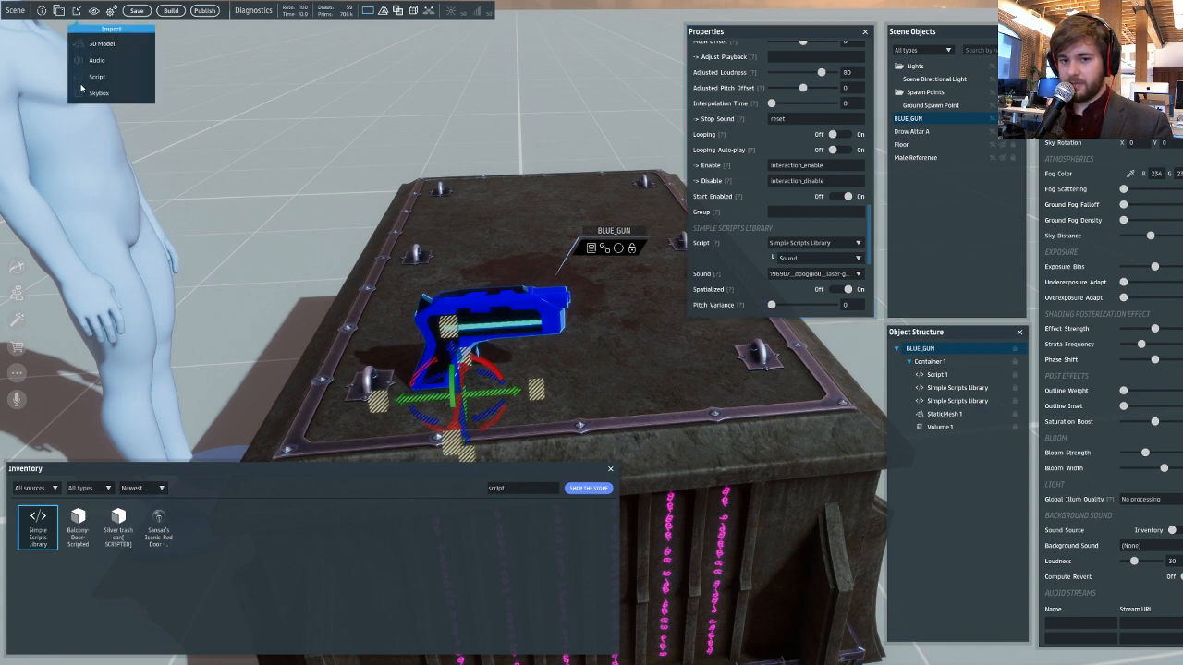
left_click(97, 60)
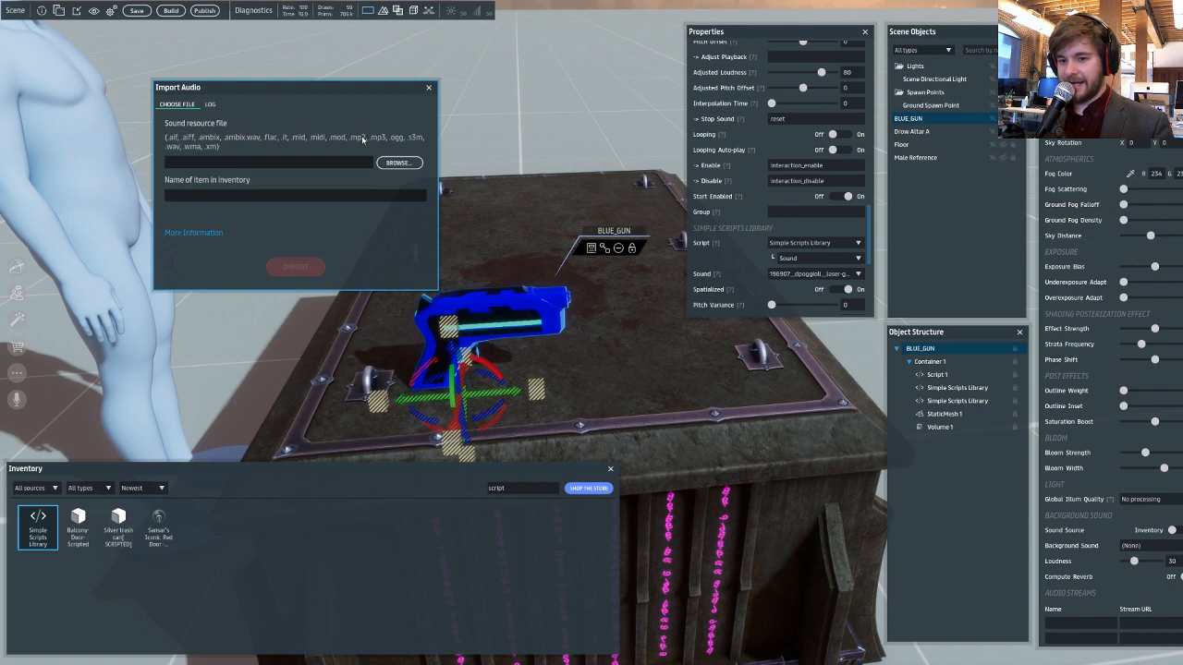
left_click(390, 164)
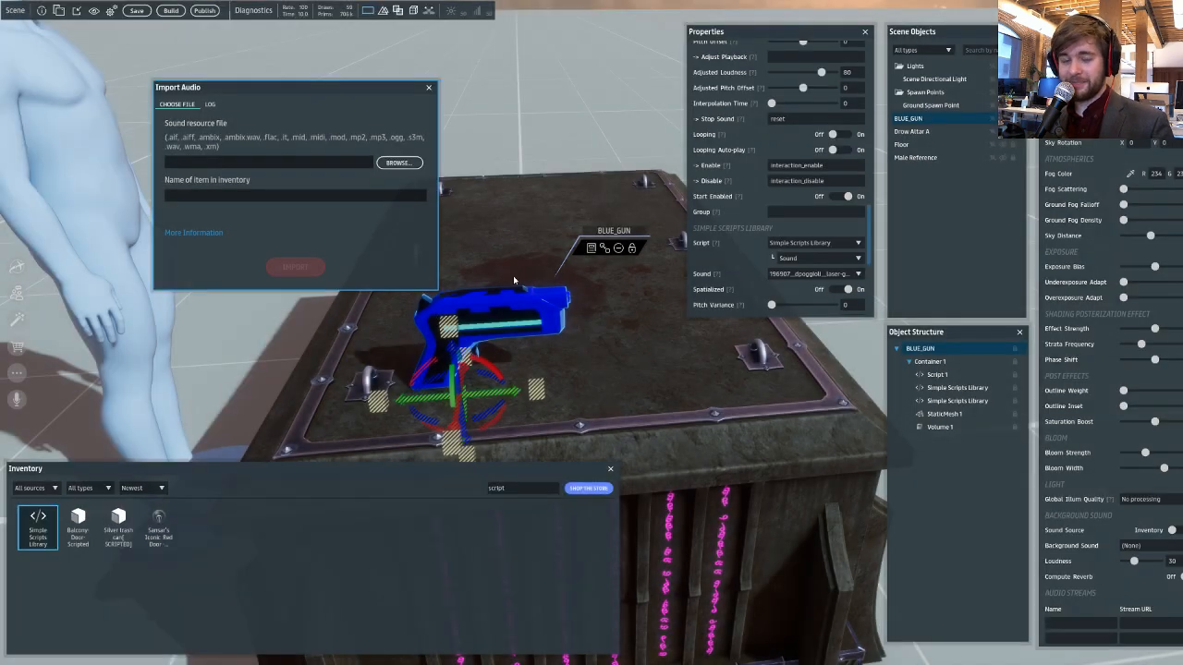
left_click(430, 86)
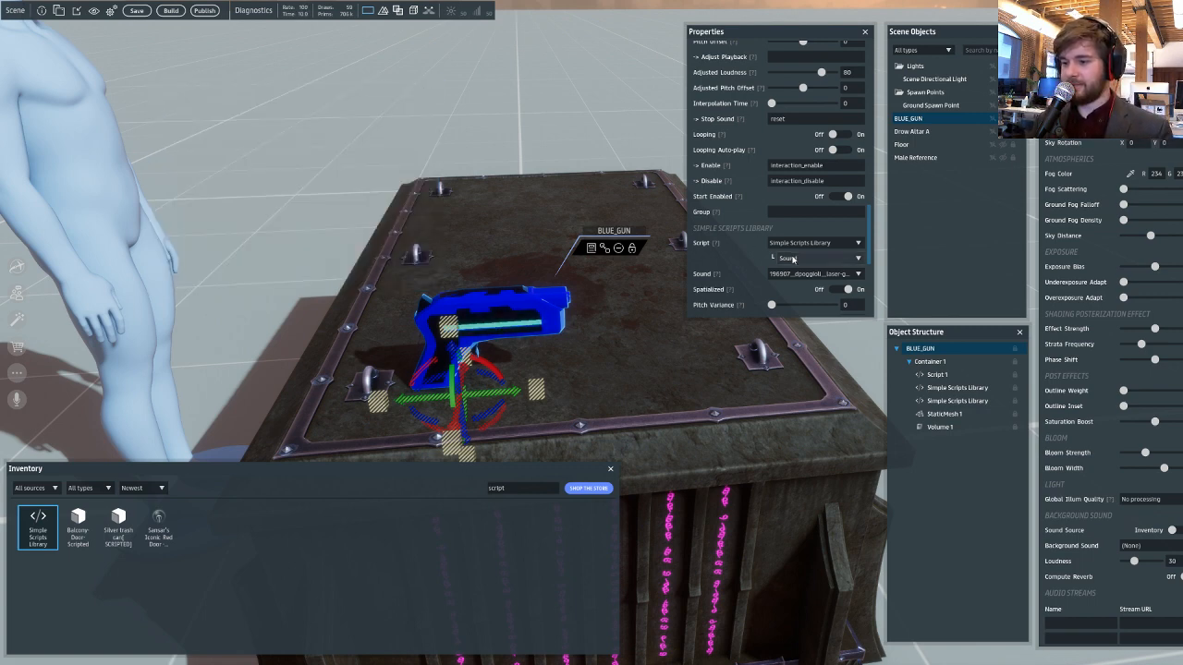
- Set the Play Sound event of the laser-gun-recharge sound script to reload
scroll(872, 232, "down", 1)
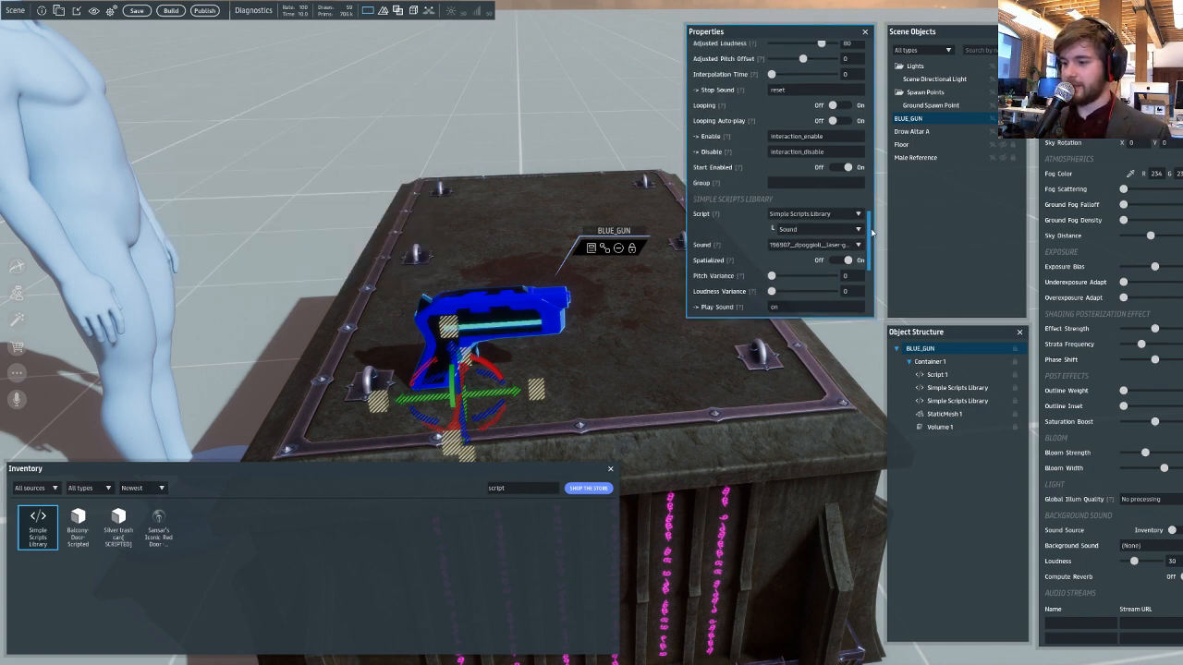
scroll(871, 232, "down", 3)
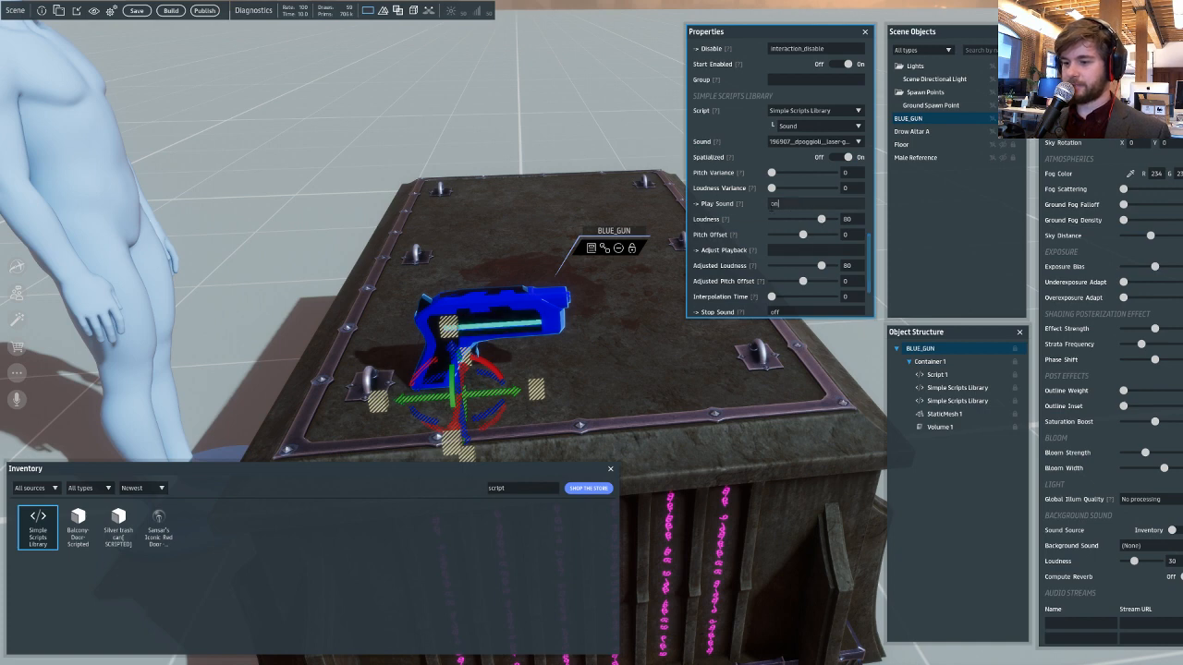
left_click_drag(782, 204, 736, 205)
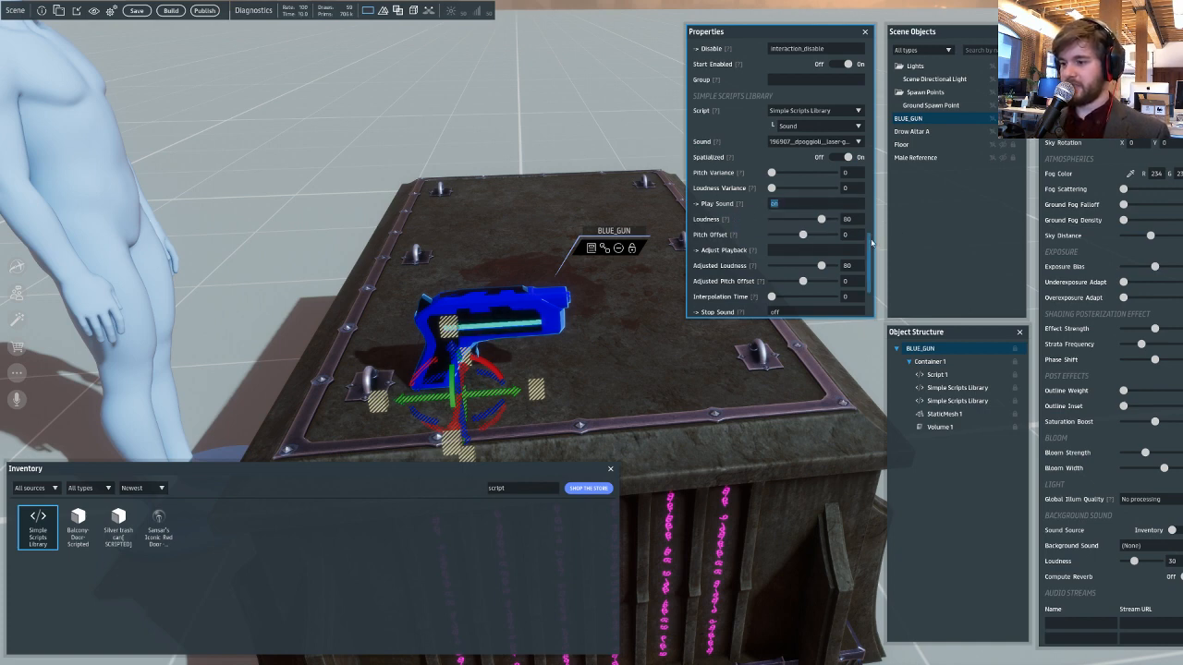
mouse_move(872, 243)
left_mouse_down()
mouse_move(880, 111)
mouse_move(880, 240)
left_mouse_up()
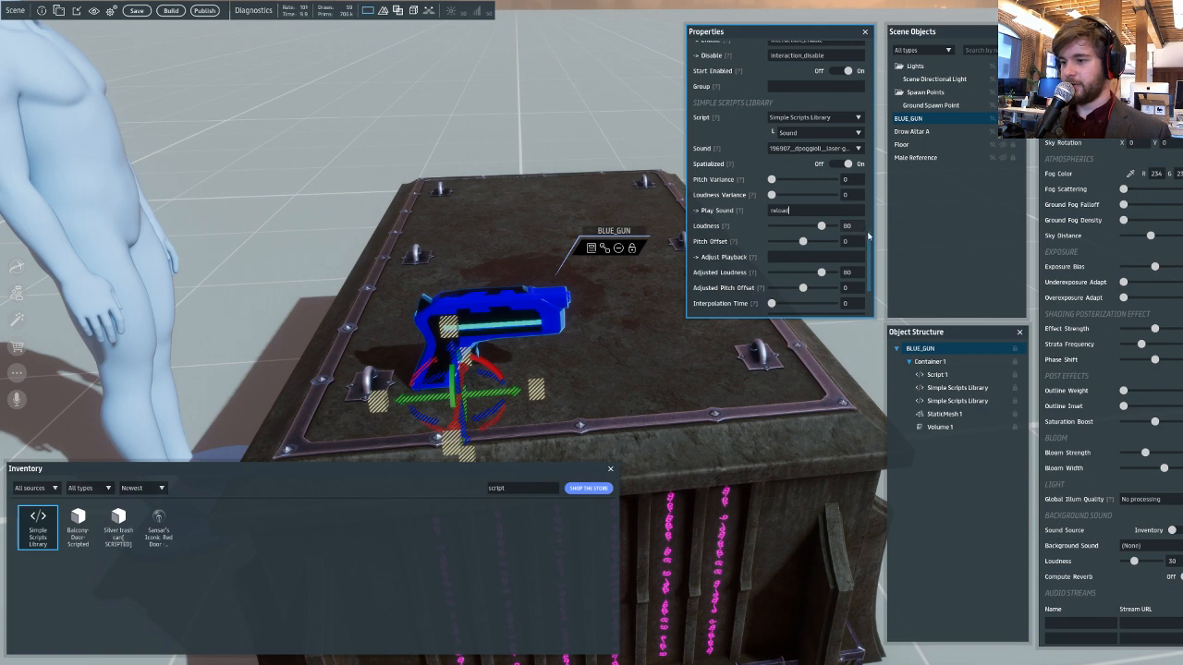
- Add one more Simple Scripts Library to BLUE_GUN for a third sound
scroll(869, 239, "down", 5)
mouse_move(869, 239)
left_mouse_down()
mouse_move(867, 298)
mouse_move(874, 218)
left_mouse_up()
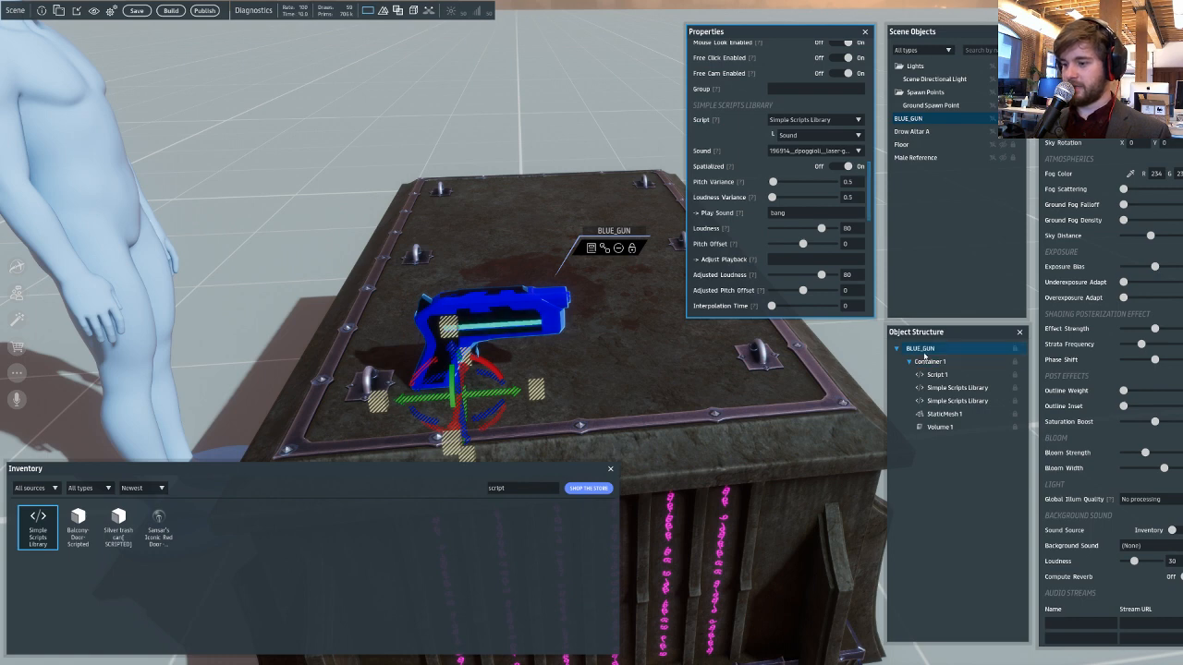
left_click_drag(478, 338, 477, 341)
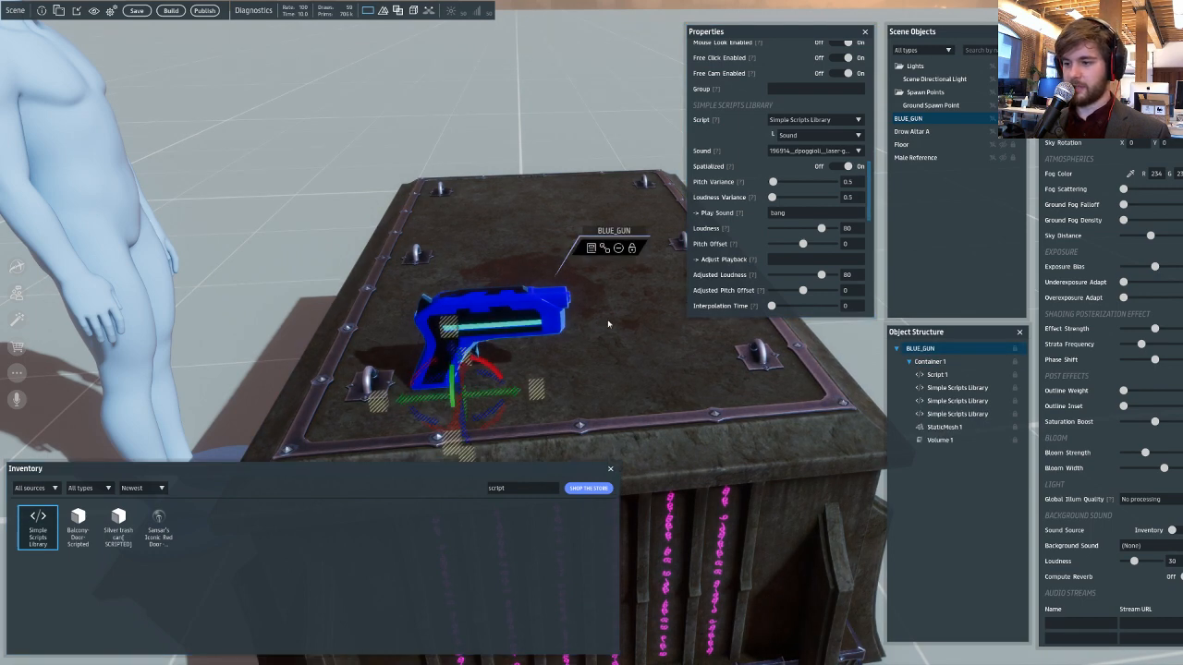
- Change the newly added Simple Scripts Library's script type from Interaction to Sound
left_click(950, 376)
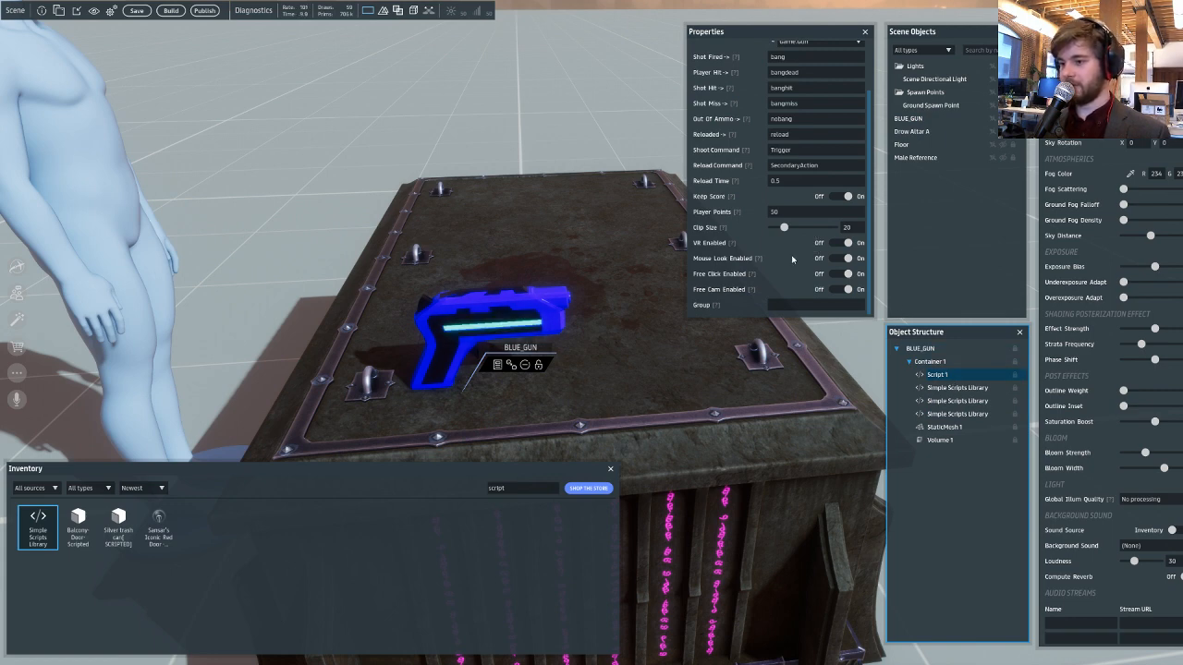
scroll(792, 259, "up", 2)
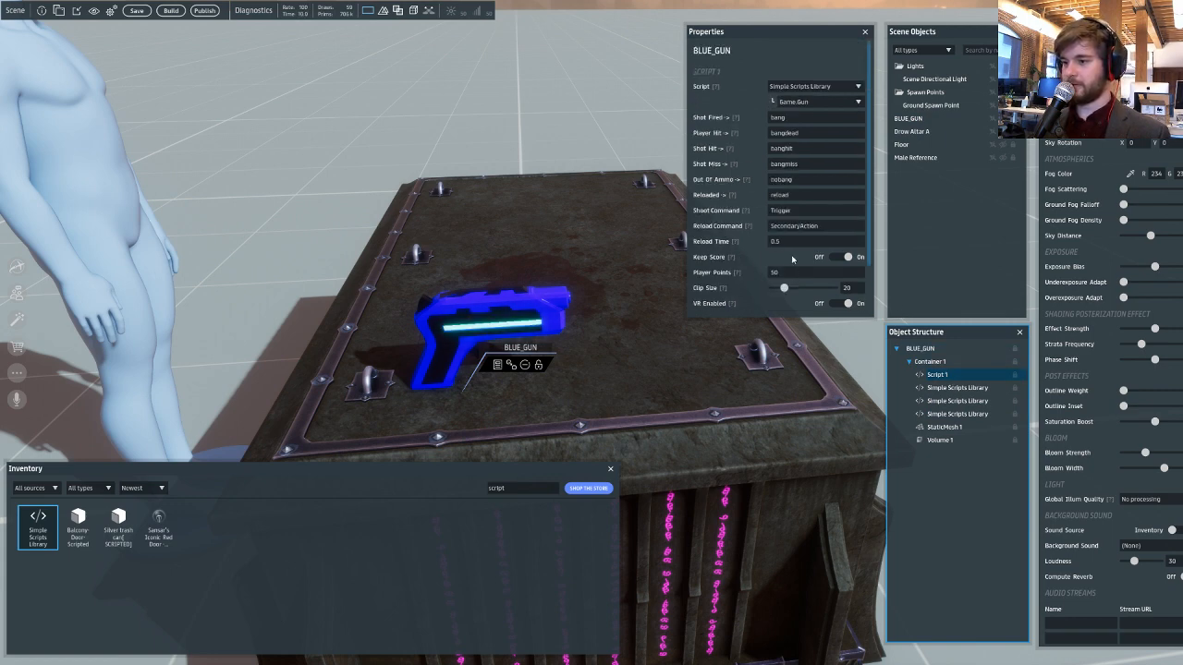
left_click(939, 414)
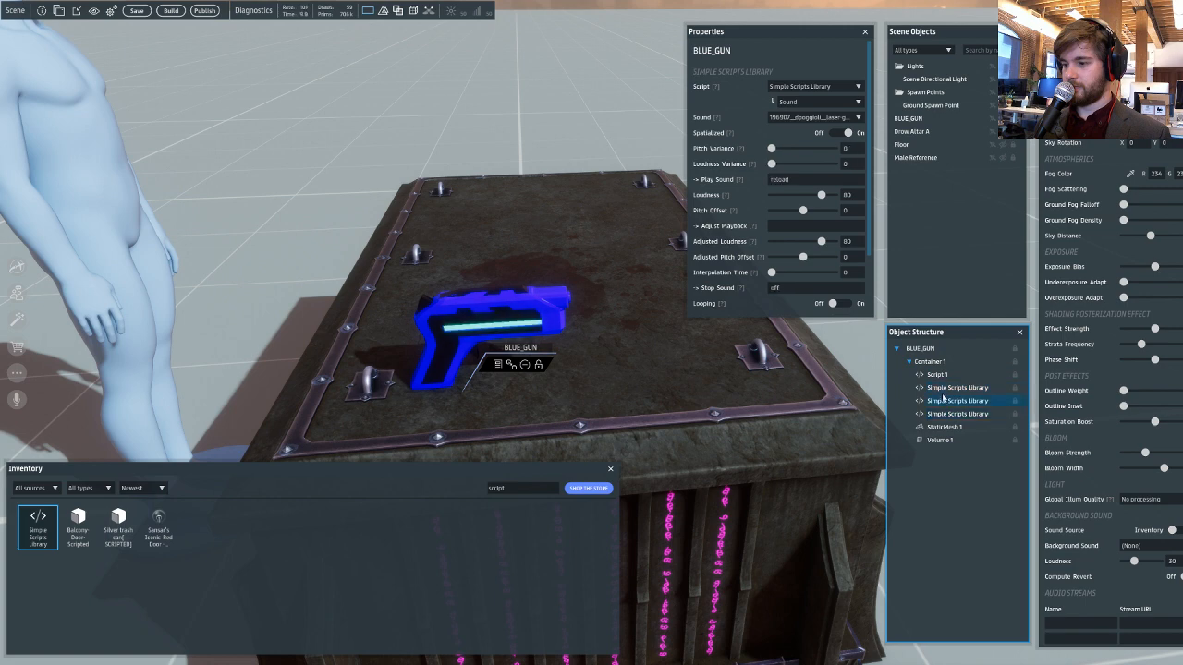
left_click(945, 387)
left_click(836, 101)
scroll(832, 134, "down", 3)
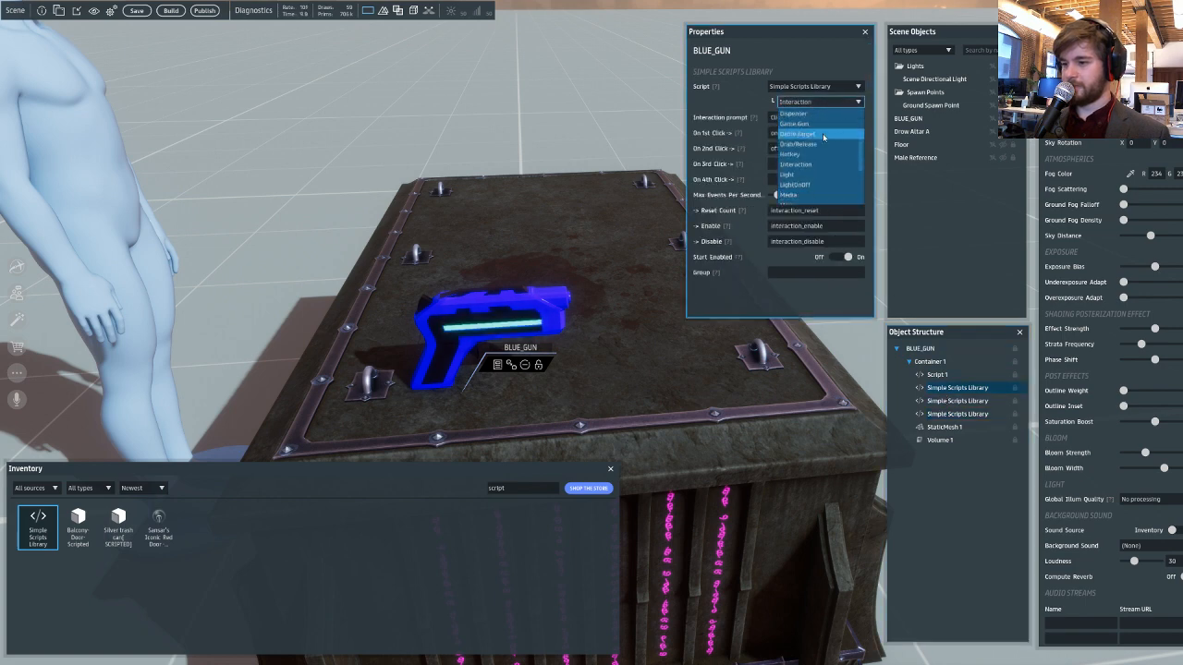
left_click(817, 189)
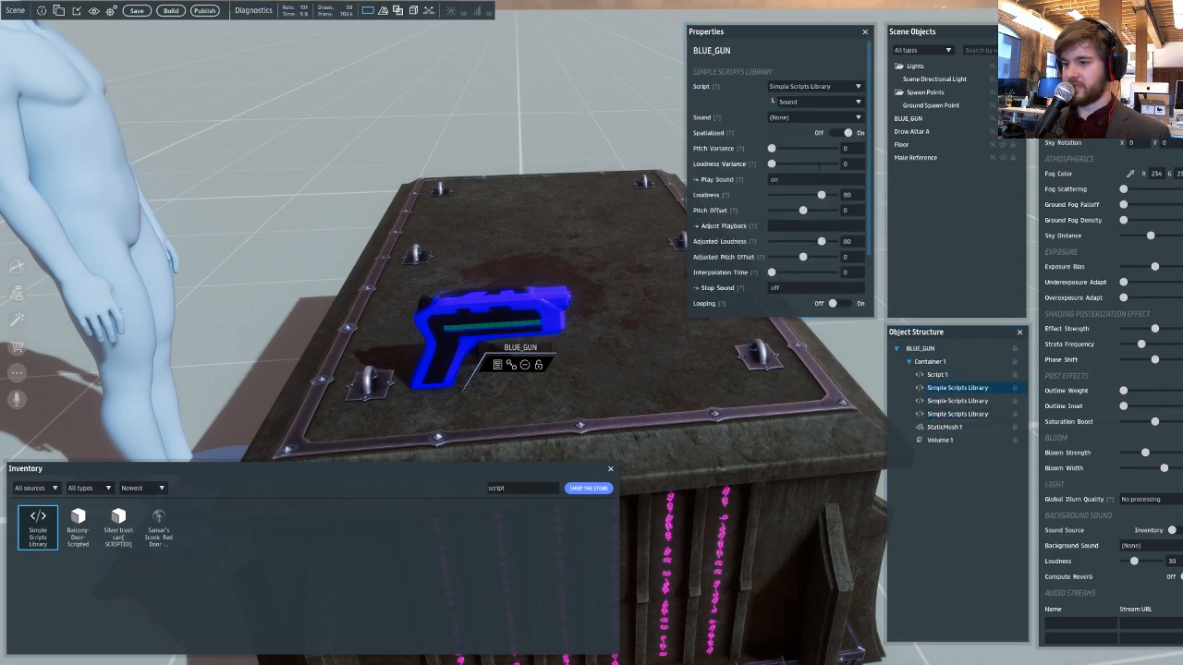
- Assign the 154934 empty-gun-shot sound, played by the event nobang at a loudness of 100
left_click(813, 117)
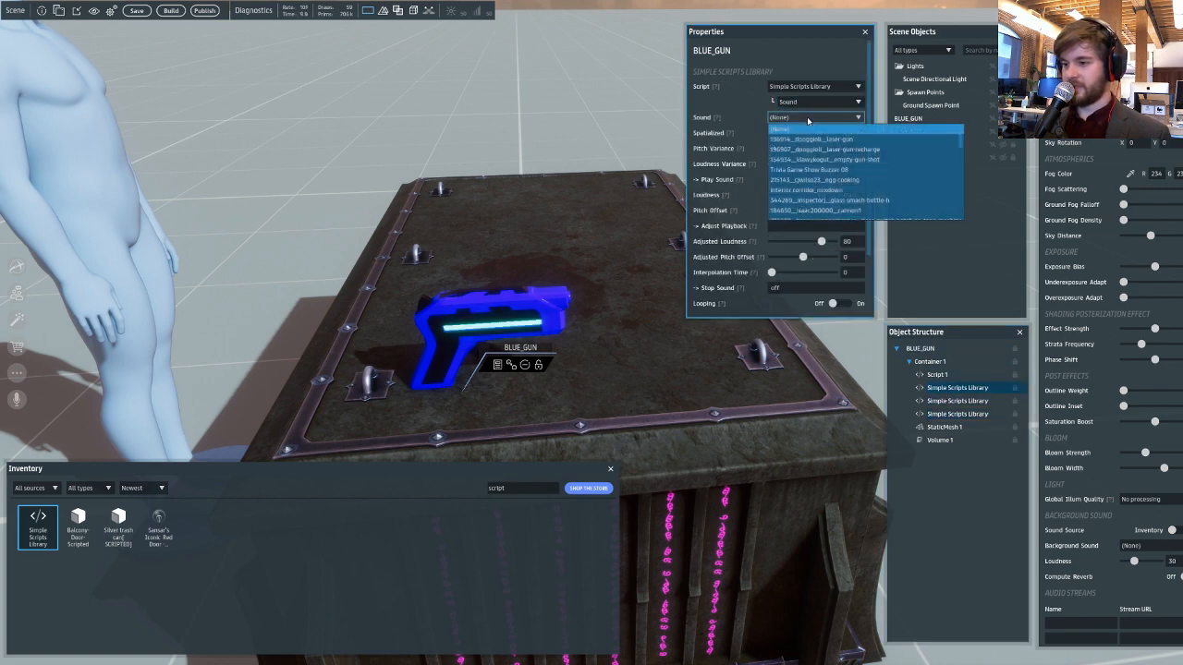
left_click(859, 160)
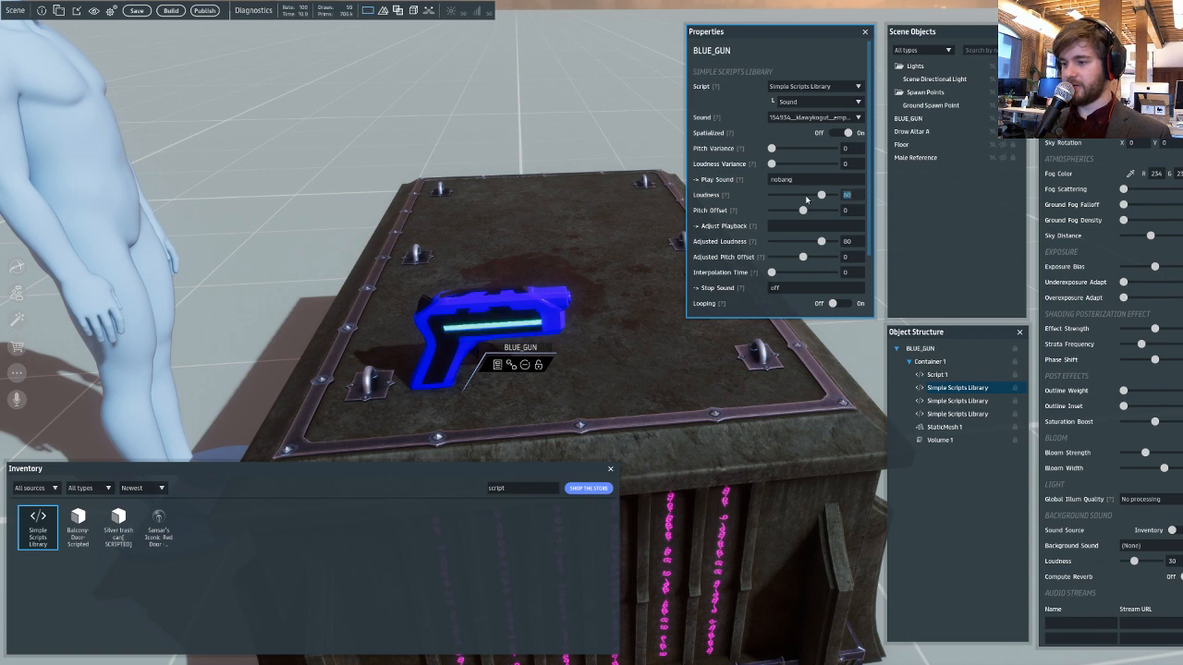
type("100")
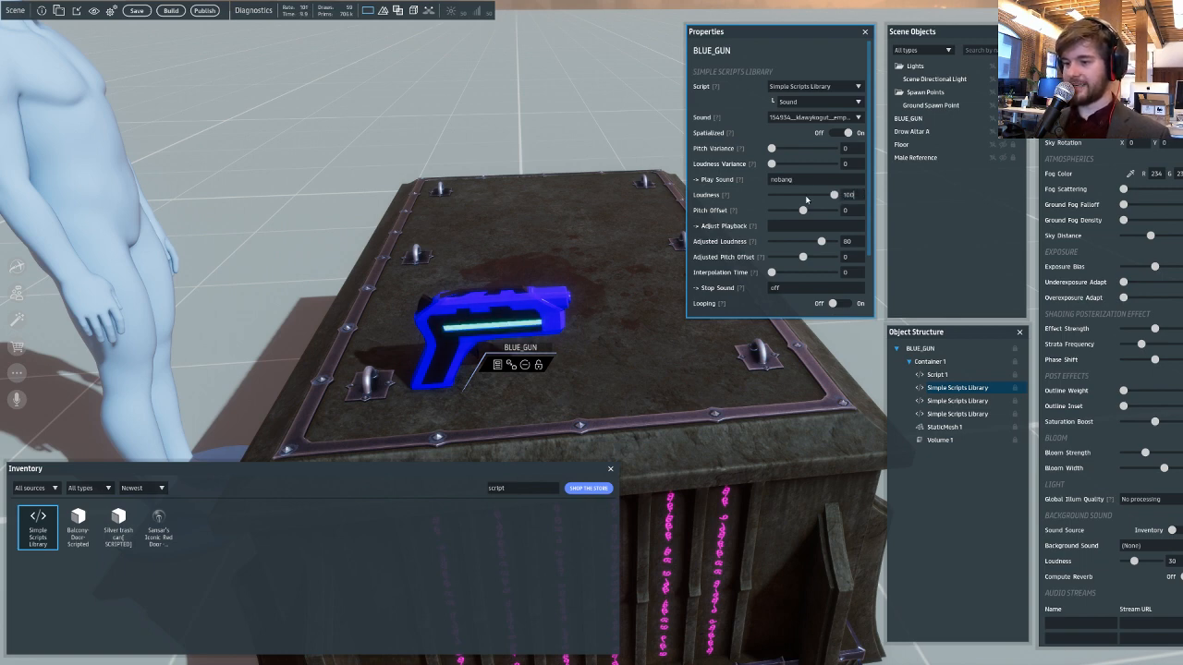
- Set the Stop Sound event to reset in both the empty-gun-shot and the laser-gun-recharge sound scripts
left_click_drag(784, 286, 751, 289)
type("reset")
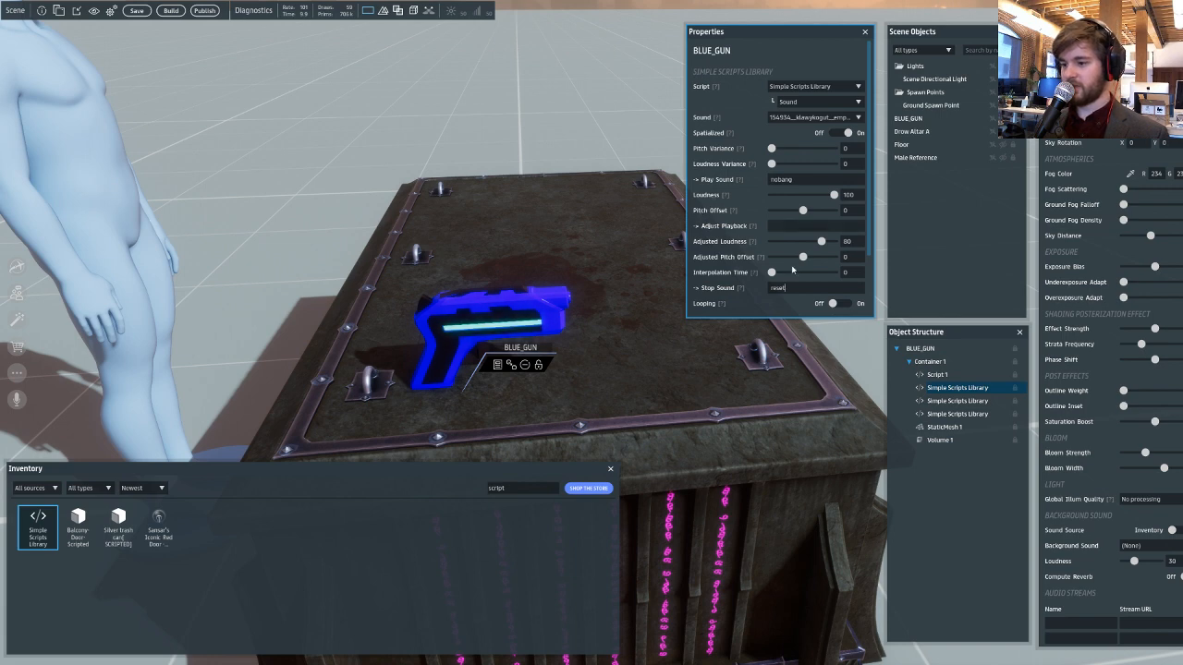
mouse_move(740, 293)
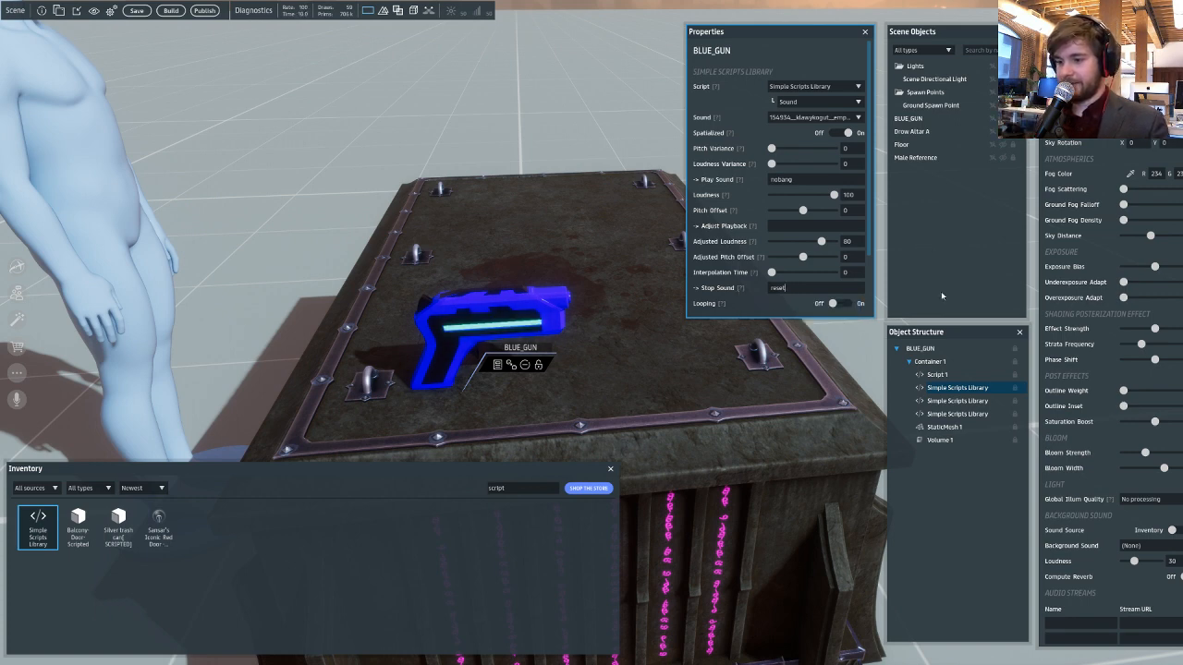
left_click(952, 403)
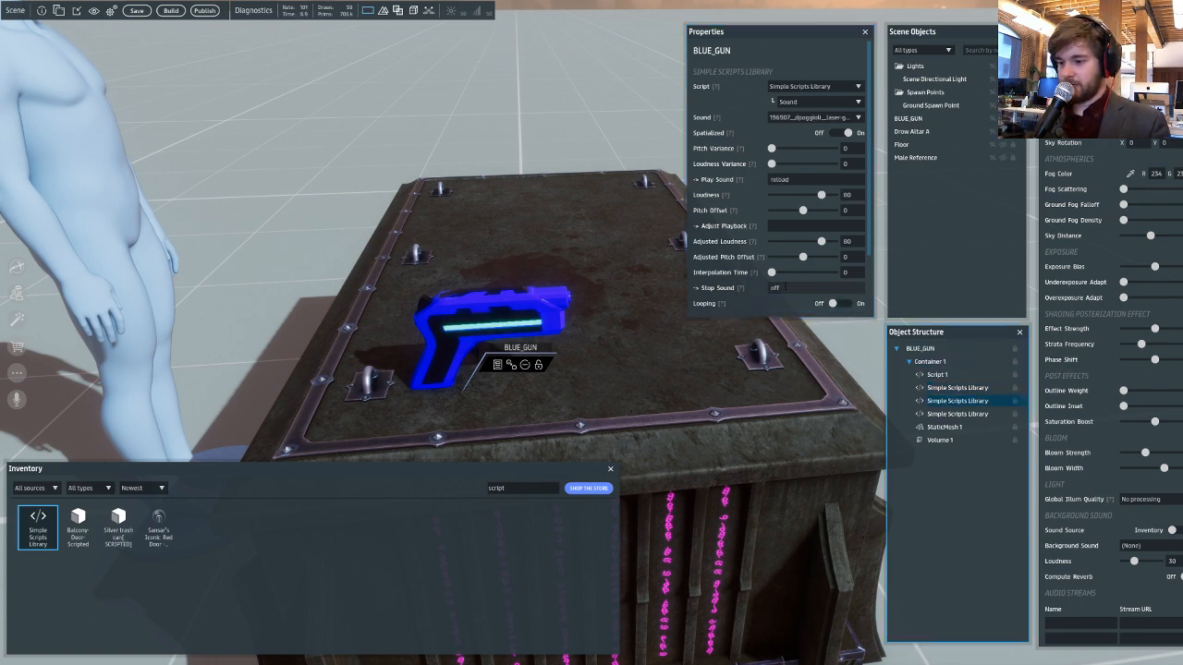
type("trig")
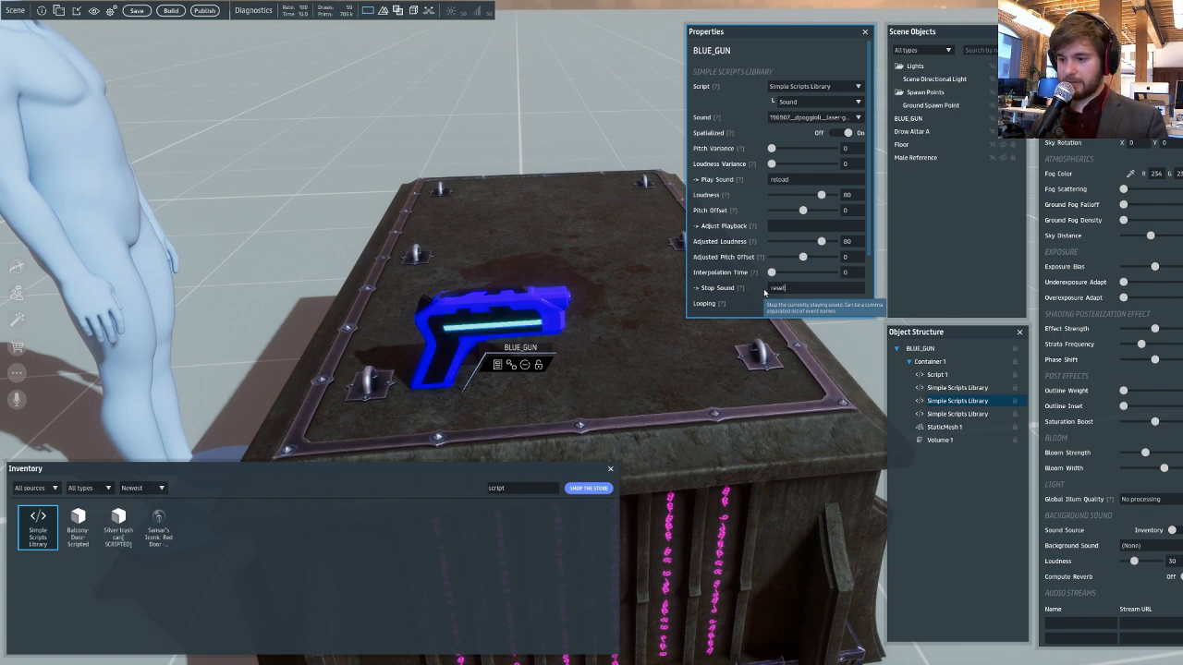
- Add a further Simple Scripts Library to BLUE_GUN, alongside its Game Gun and three Sound scripts
left_click(964, 379)
scroll(848, 290, "down", 2)
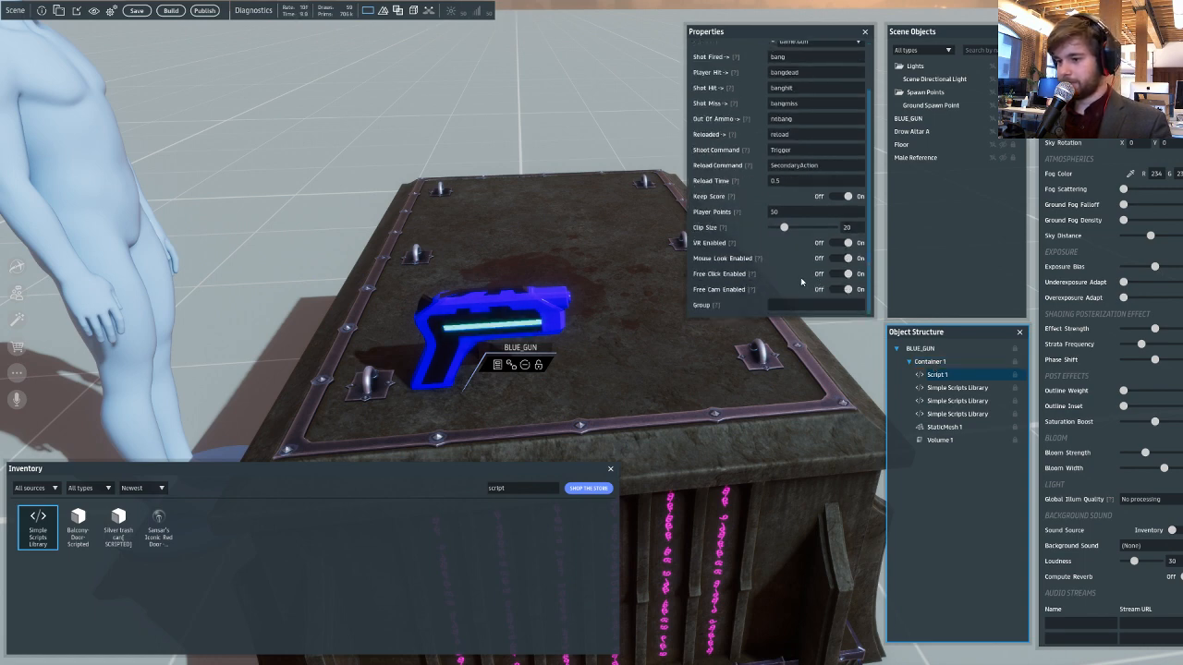
left_click(922, 349)
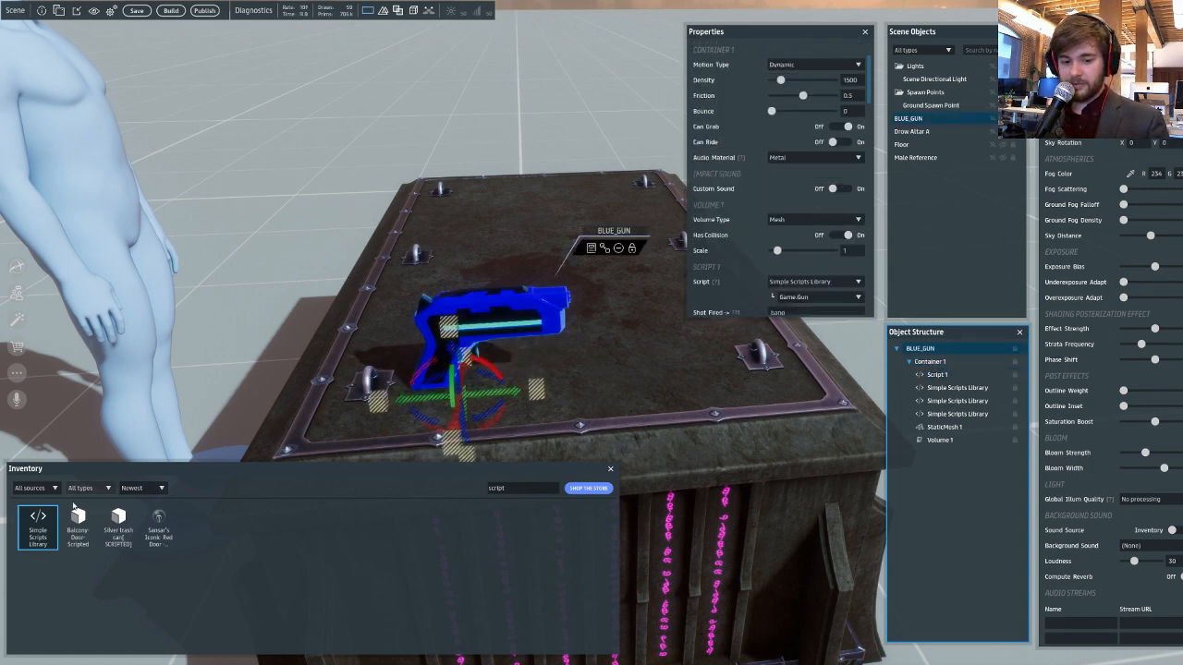
left_click_drag(115, 492, 489, 312)
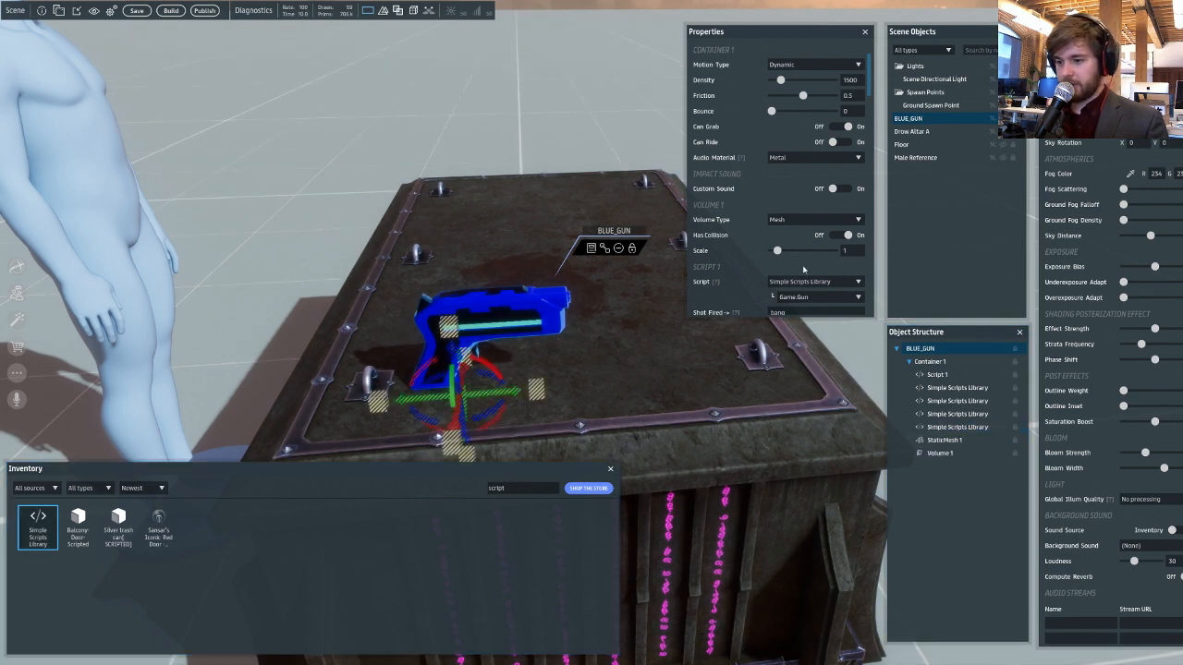
- Change the script type of the newest Simple Scripts Library from Interaction to Position Reset
scroll(803, 269, "down", 10)
left_click_drag(873, 125, 856, 303)
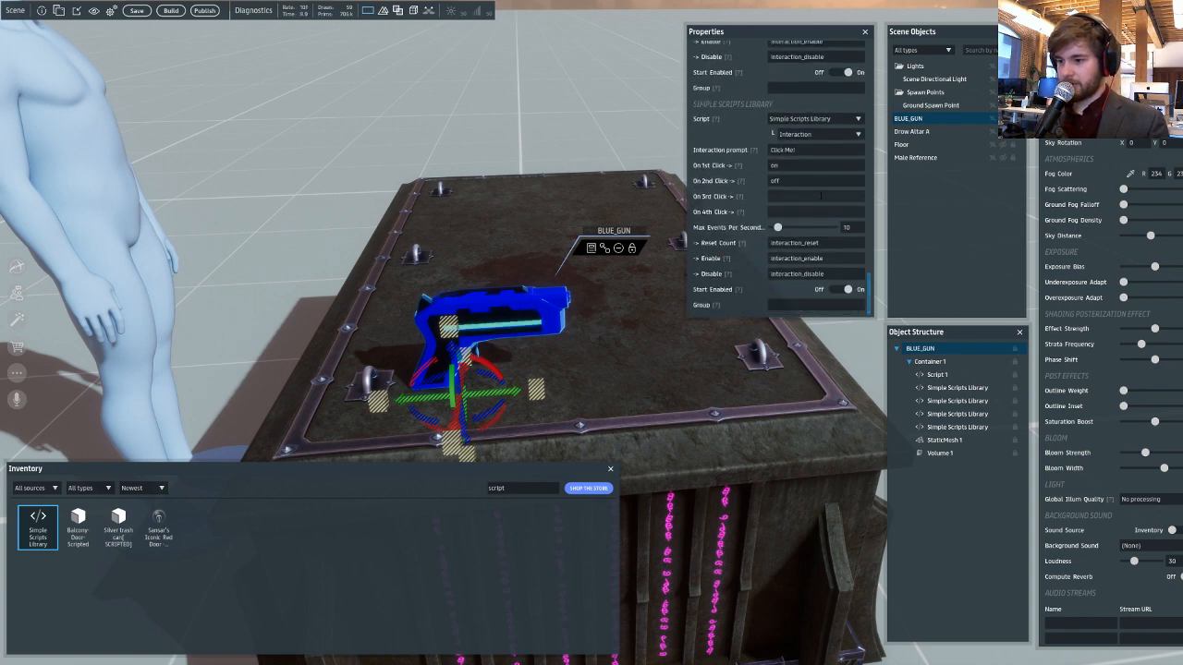
left_click(830, 134)
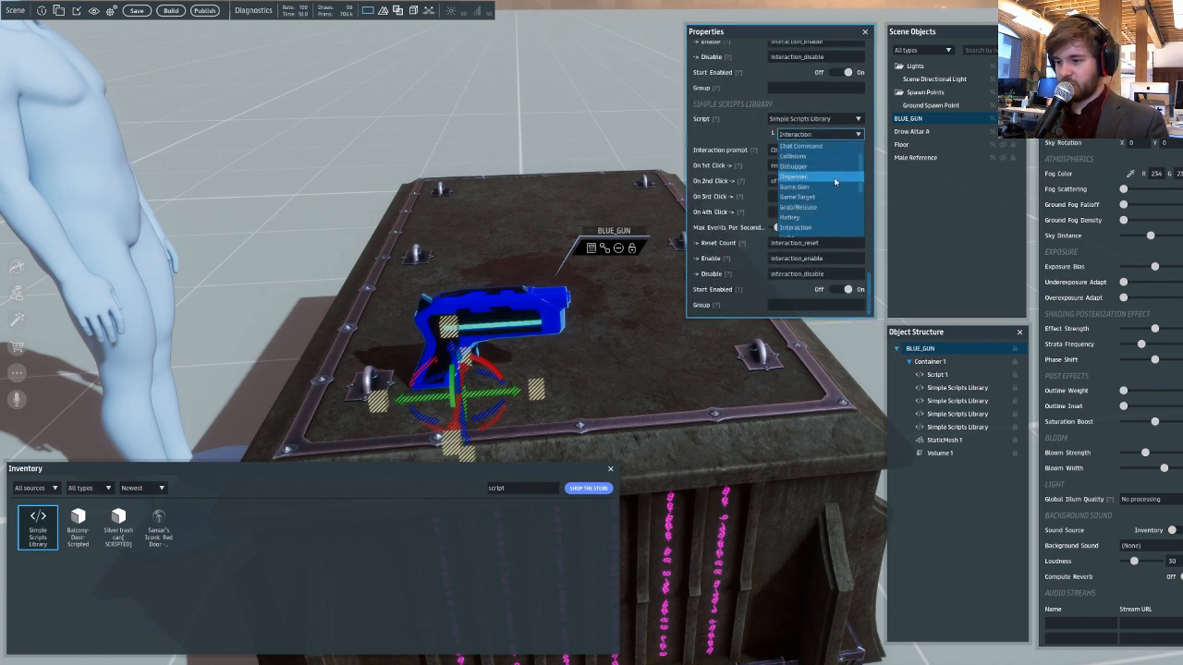
scroll(834, 182, "down", 3)
scroll(835, 181, "up", 2)
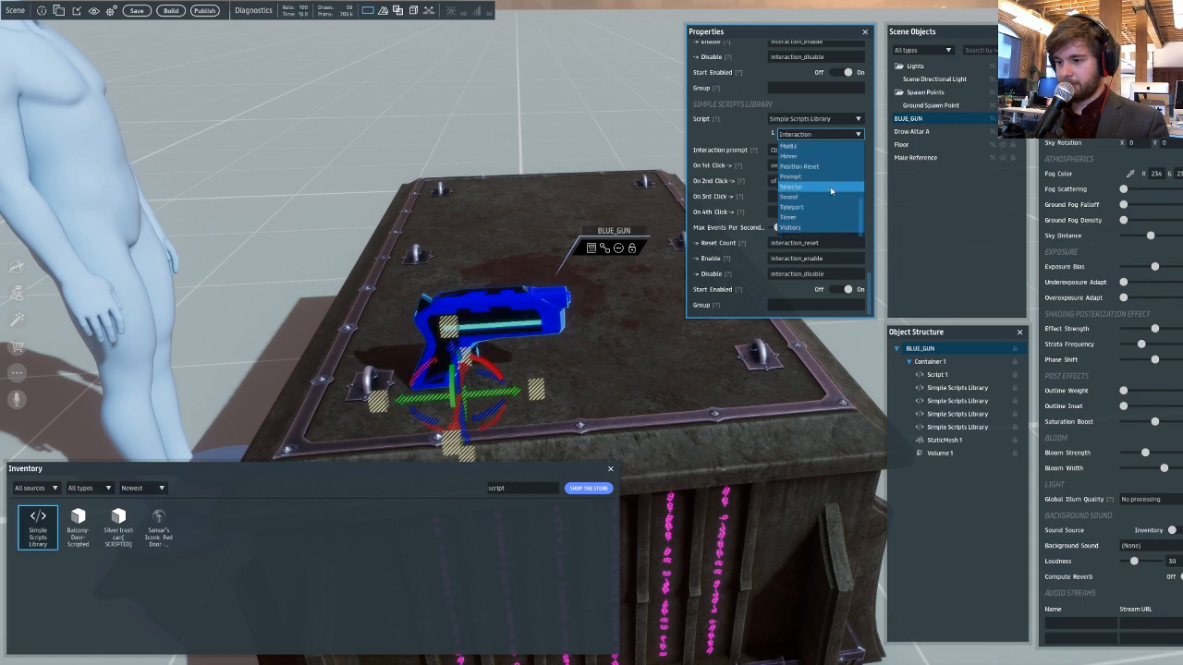
scroll(825, 190, "up", 2)
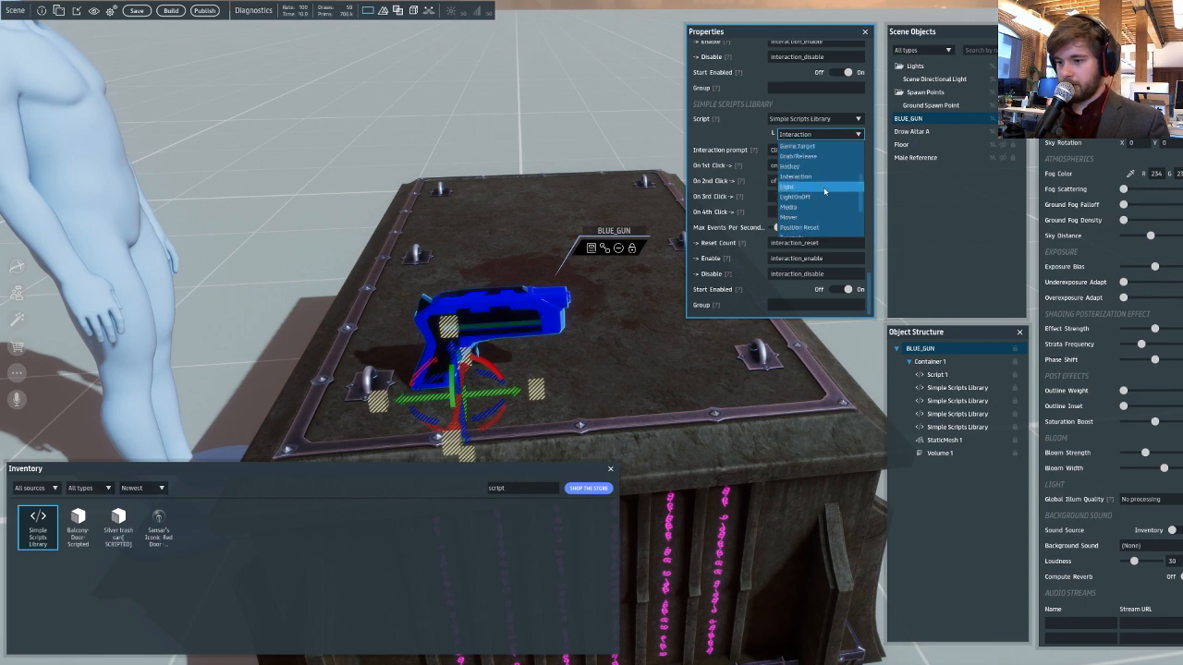
left_click(818, 227)
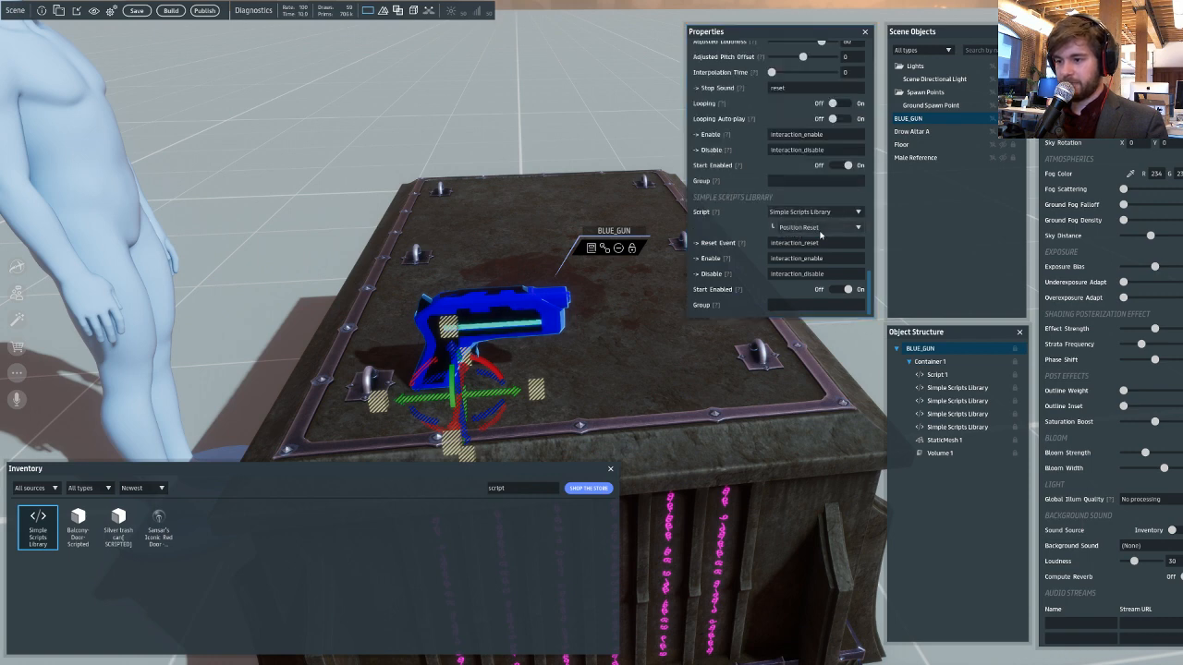
- Set the Position Reset script's Reset Event to reset
left_click_drag(827, 243, 770, 243)
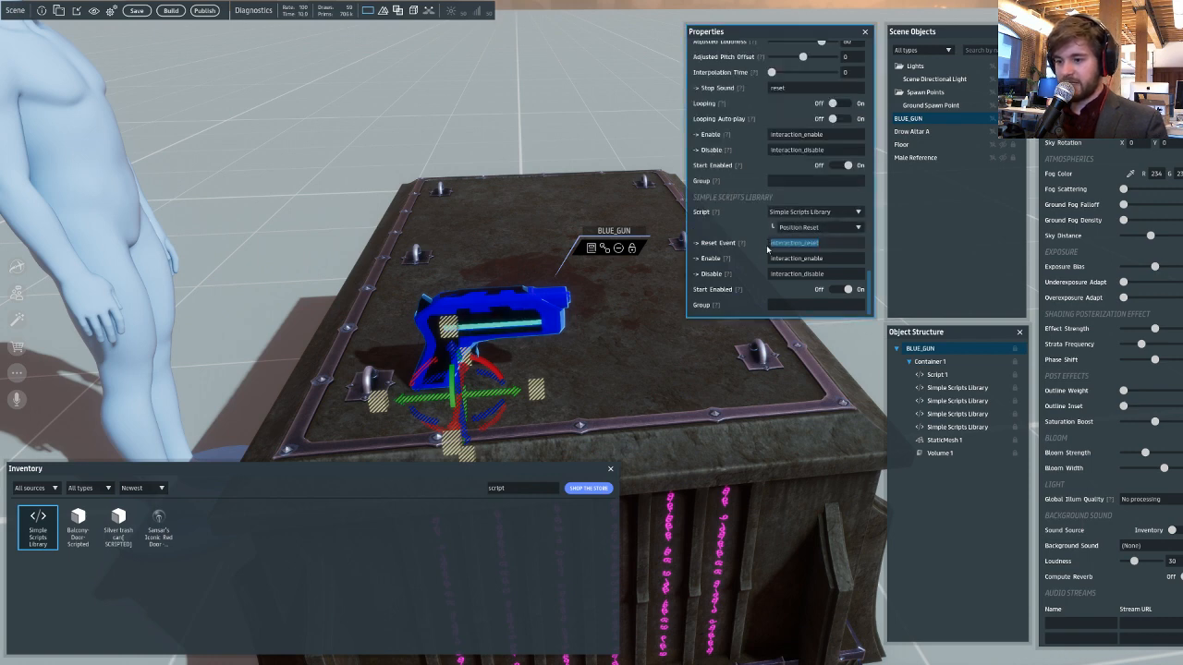
type("reset")
key("Return")
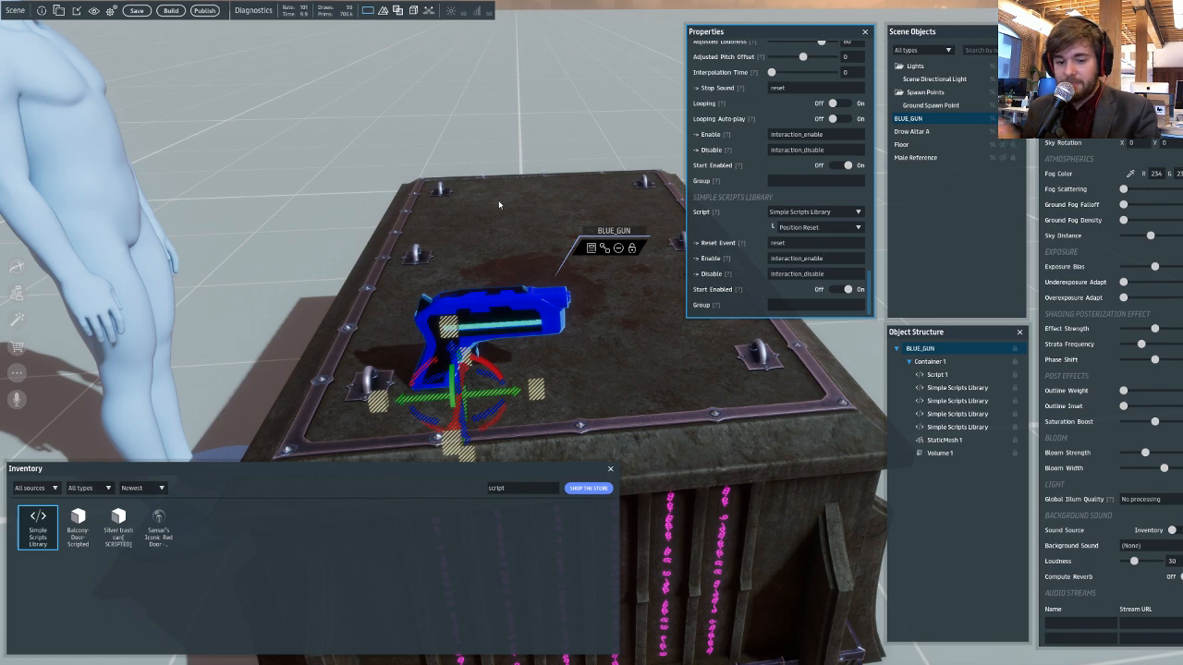
- Search the inventory for reset and place Reset_Button above the altar, at about X -0.04, Y 8.29, Z 1.11
double_click(490, 489)
type("reset")
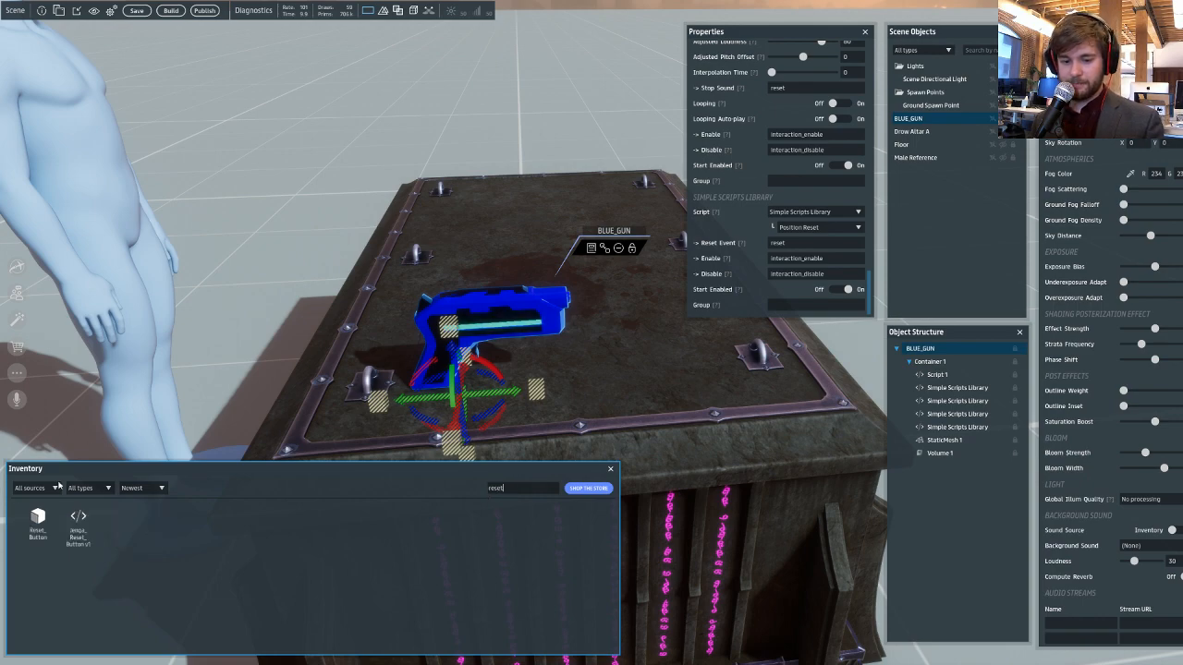
left_click_drag(39, 521, 601, 256)
right_click_drag(450, 212, 242, 194)
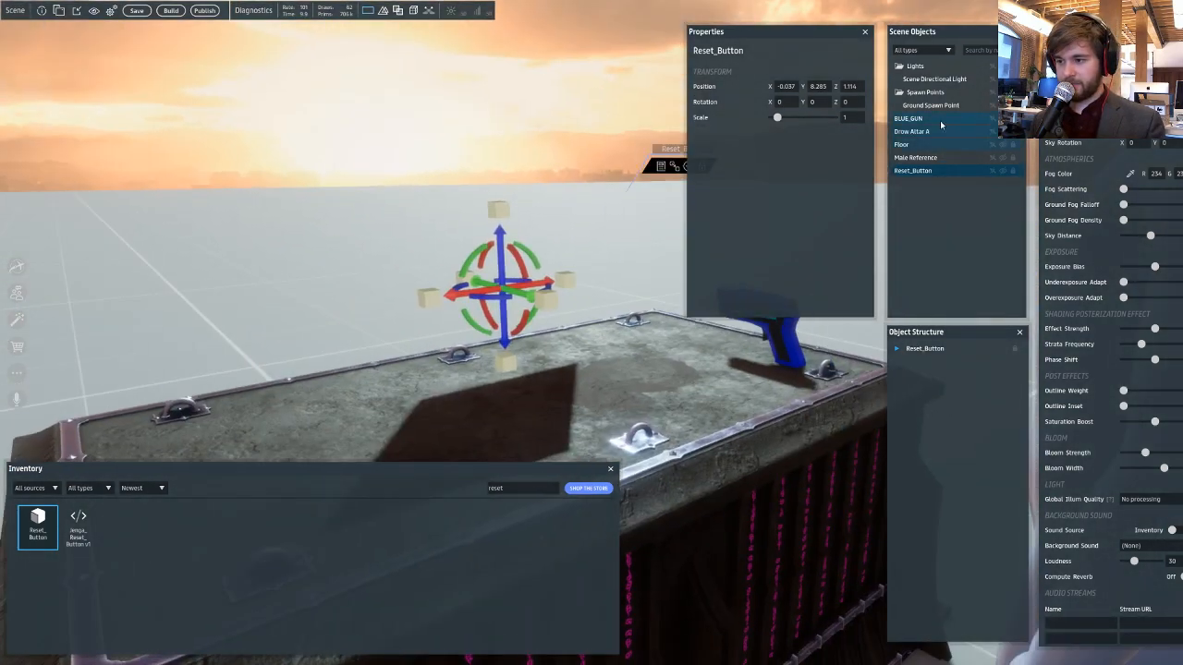
- Try the Standard Two Sided shader on Reset_Button's Audio_Button material
right_click(922, 170)
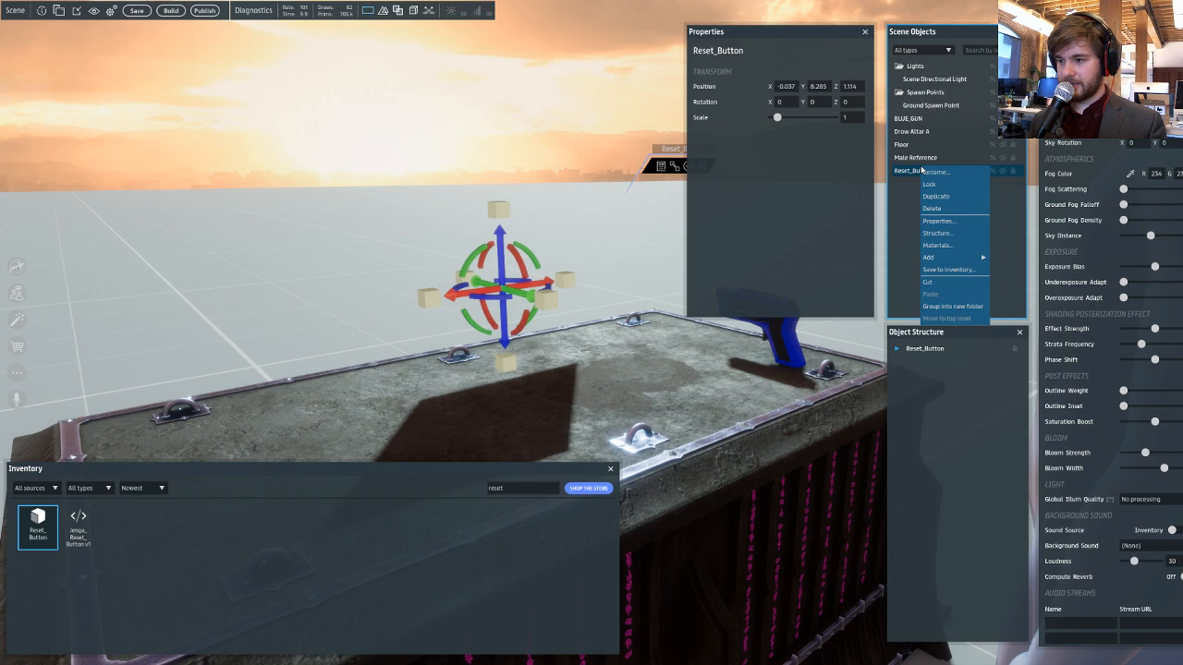
left_click(957, 248)
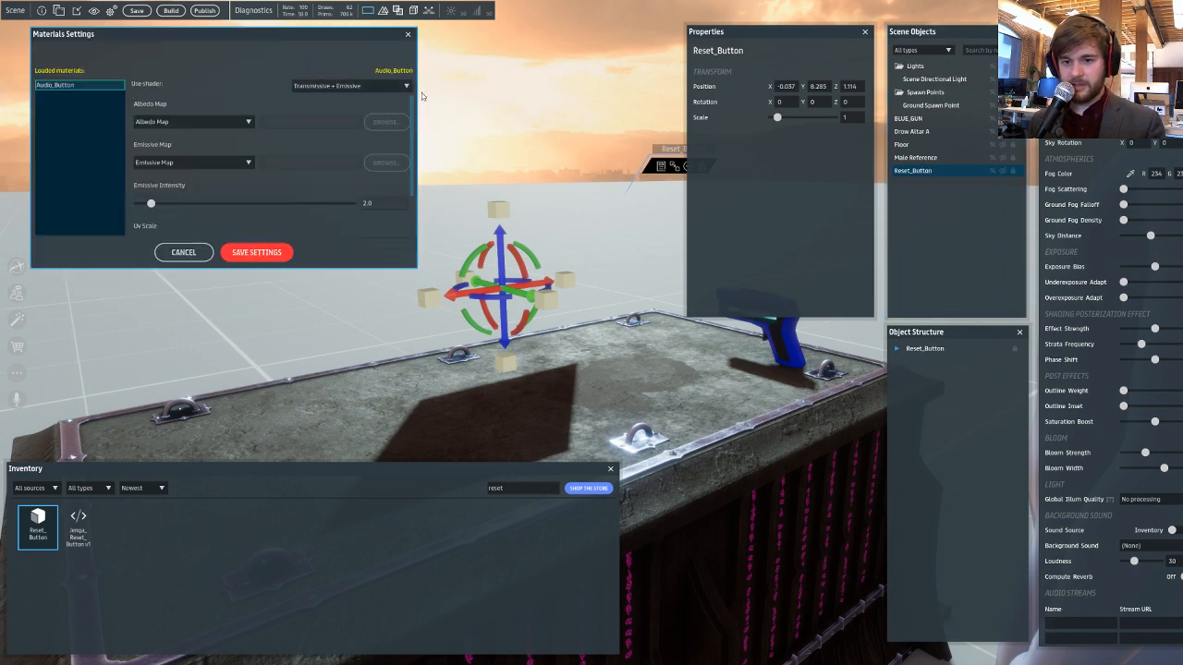
left_click(397, 85)
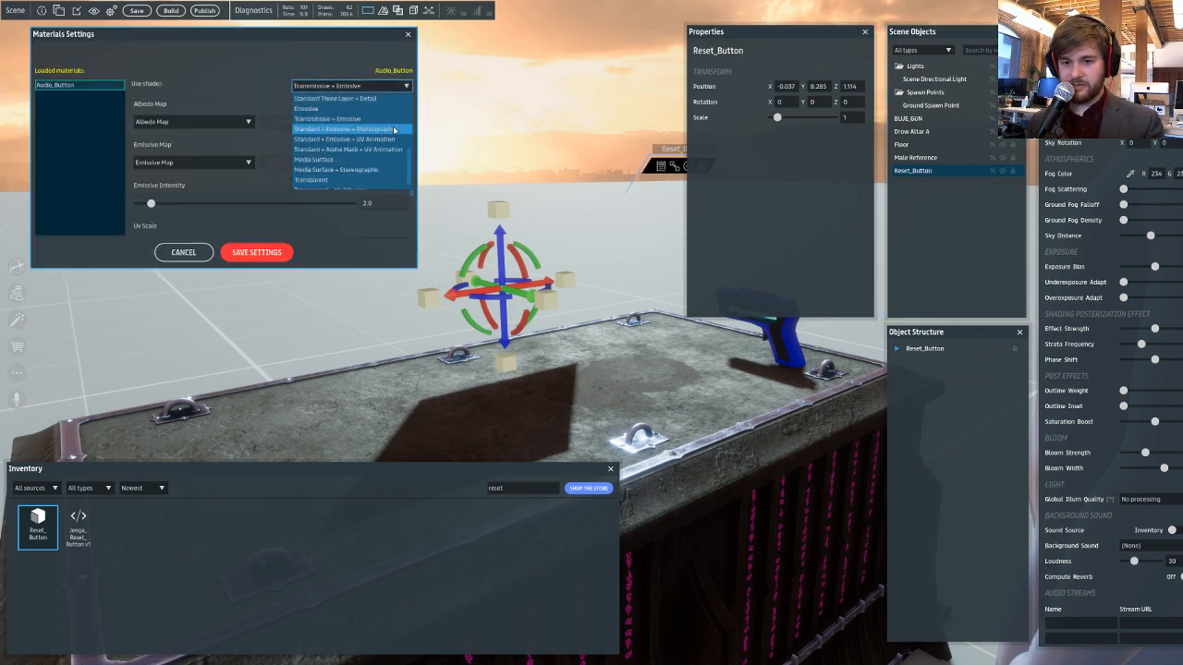
scroll(386, 118, "down", 1)
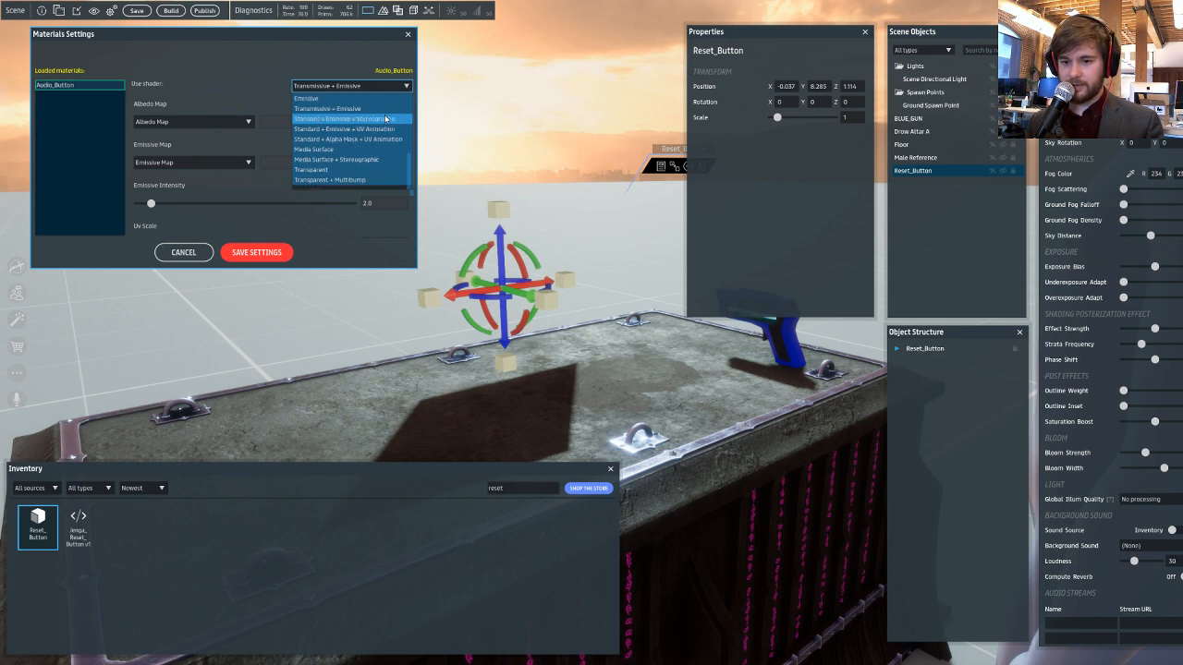
scroll(379, 138, "up", 6)
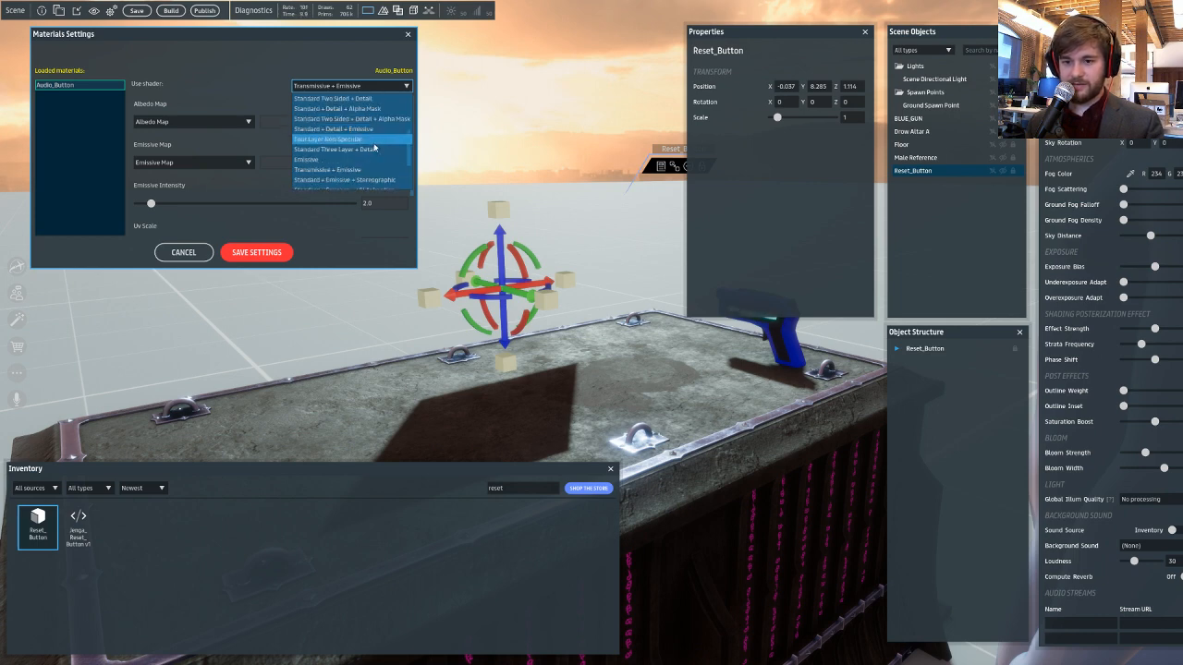
scroll(374, 145, "up", 3)
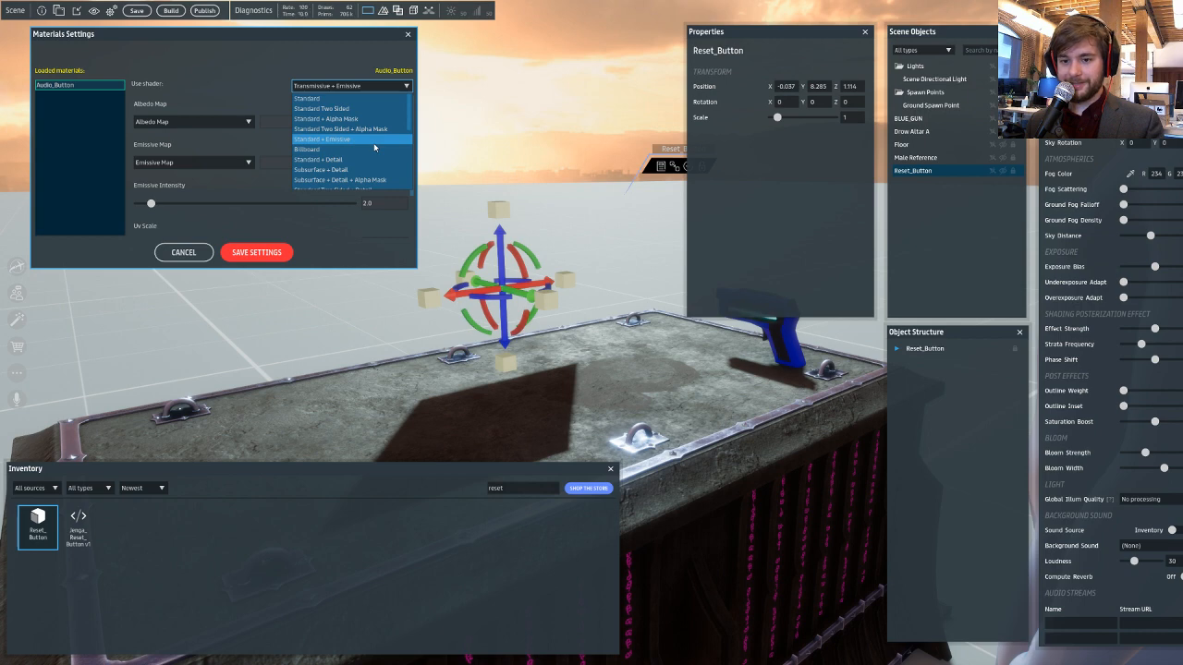
scroll(379, 144, "down", 3)
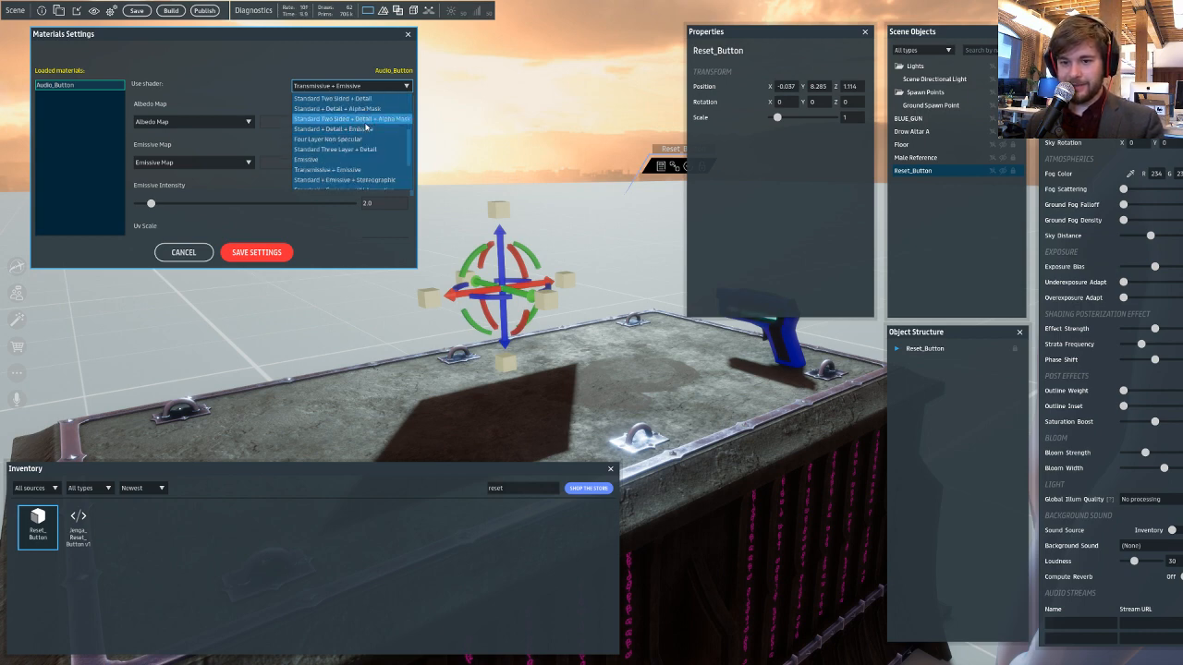
scroll(360, 141, "down", 2)
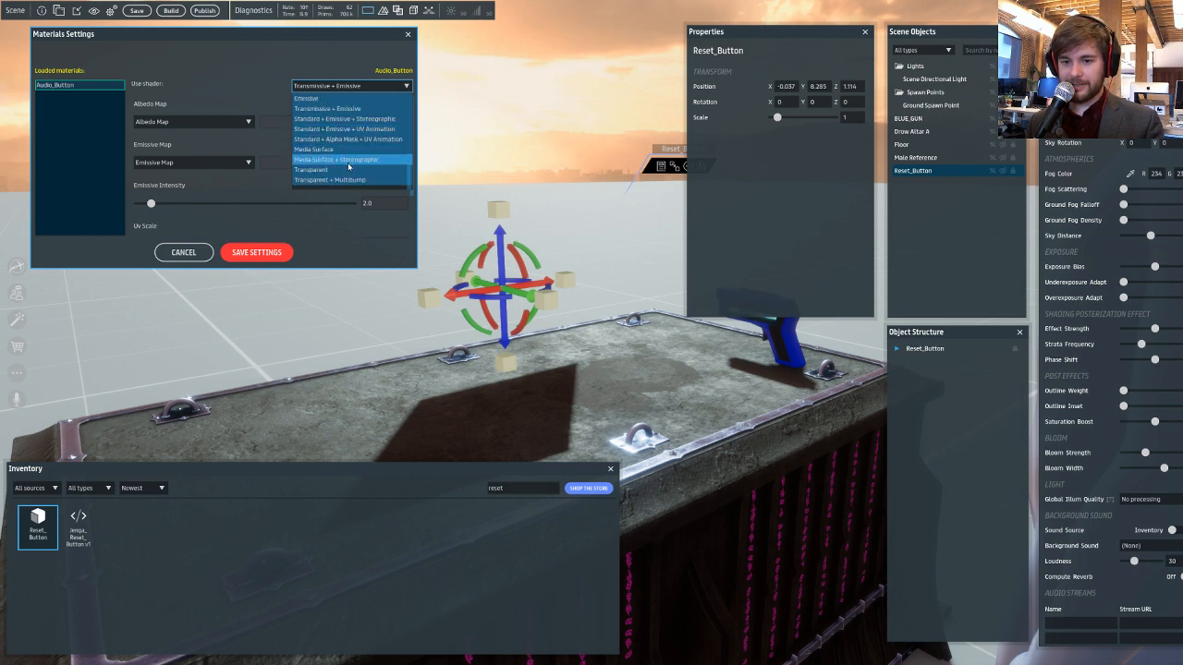
scroll(348, 162, "up", 2)
scroll(348, 166, "up", 2)
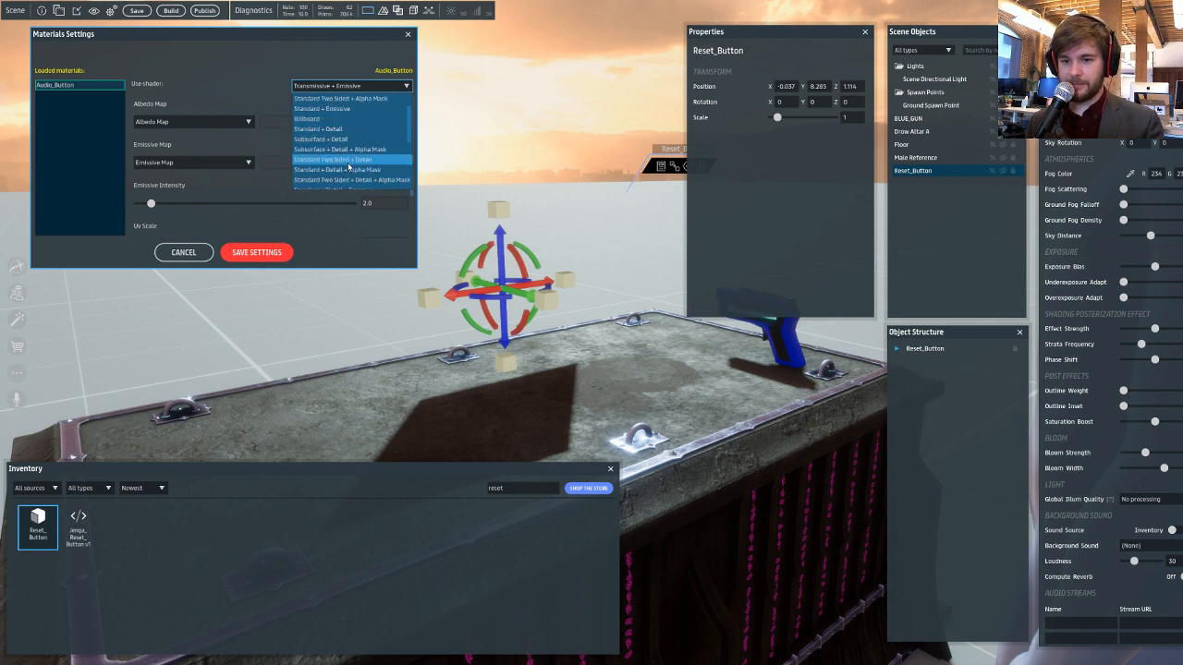
scroll(357, 165, "up", 1)
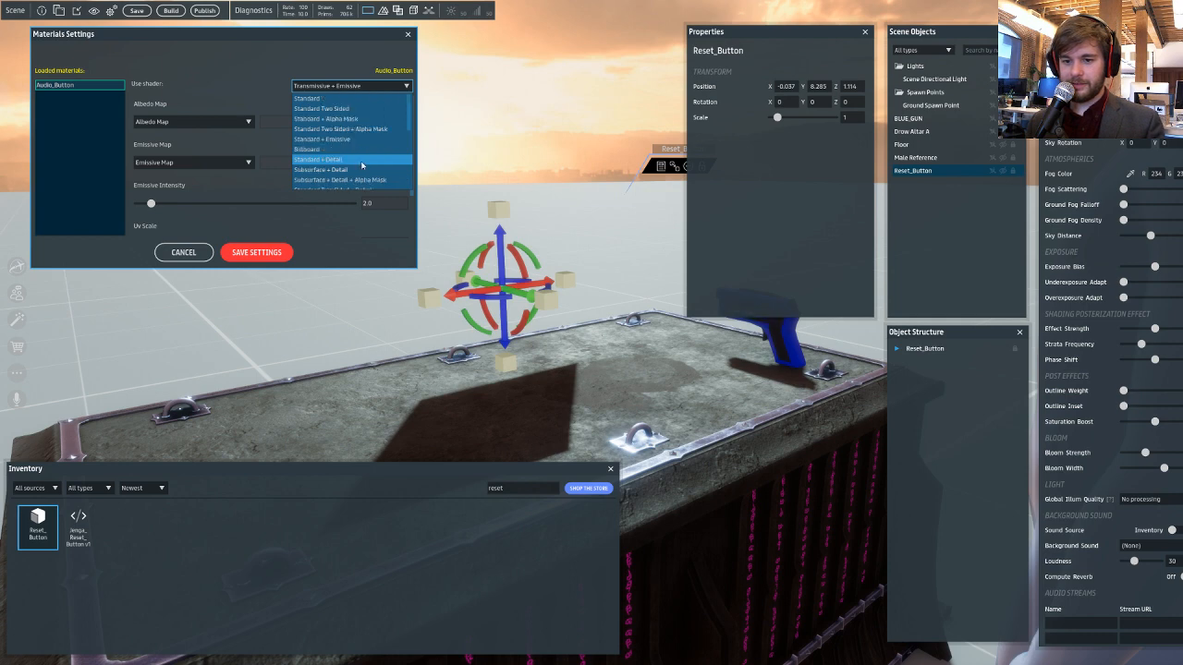
left_click(355, 110)
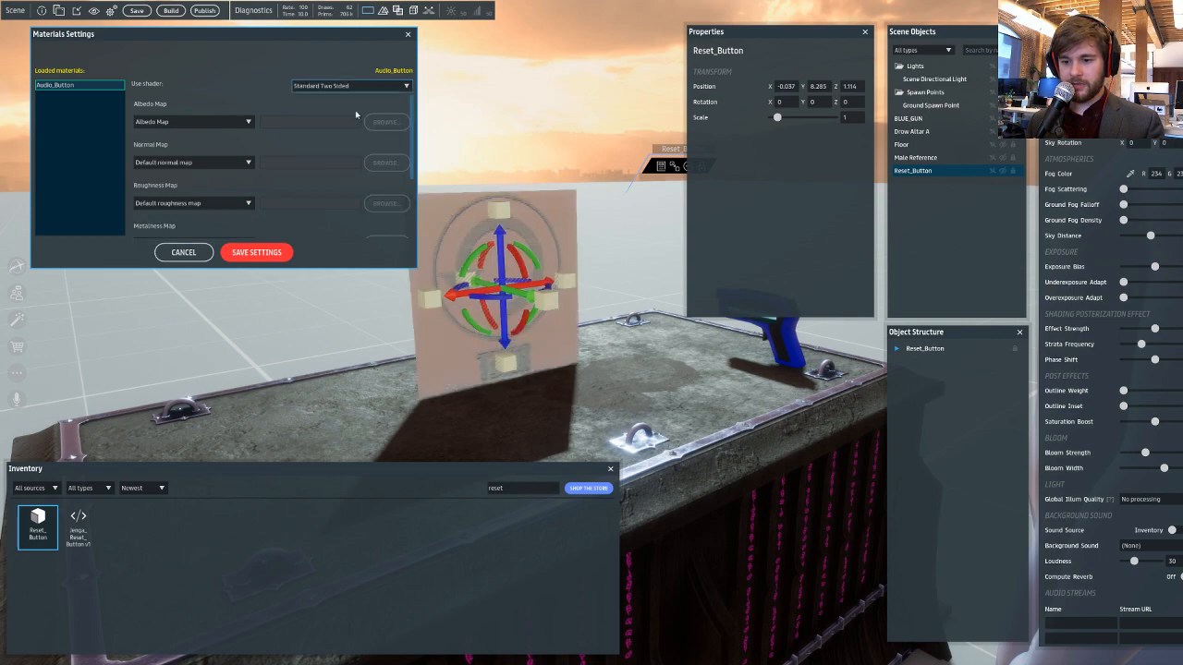
right_click_drag(477, 161, 436, 91)
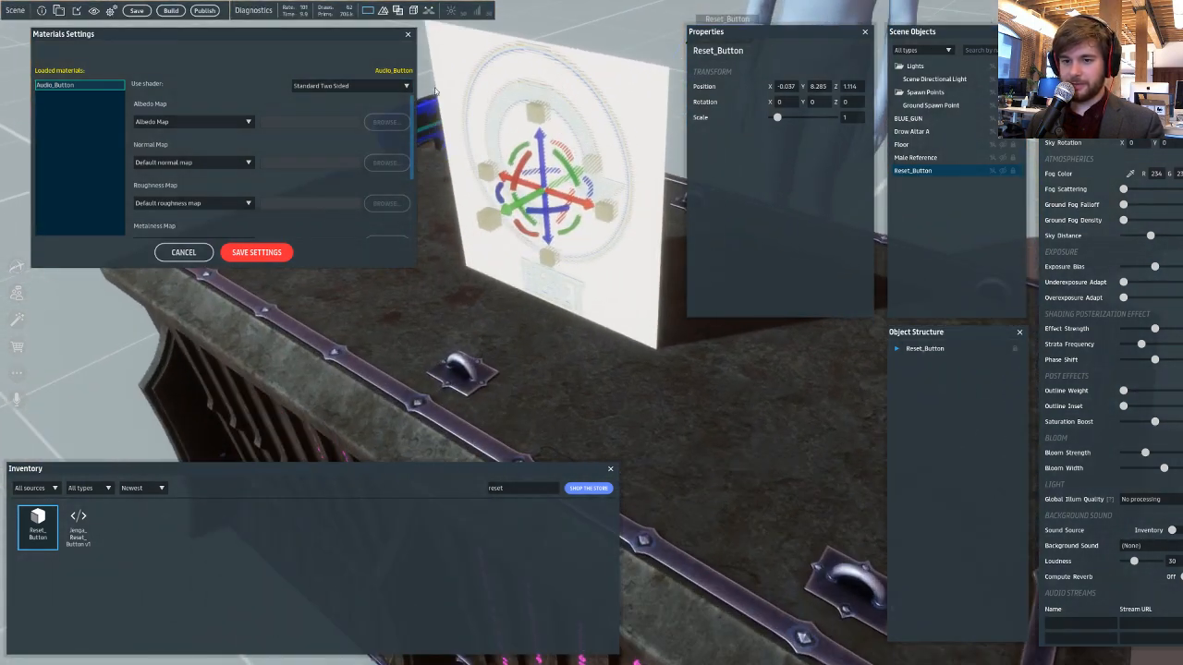
- Try the Standard Two Sided + Detail shader on the Audio_Button material and discard the material changes
left_click(354, 88)
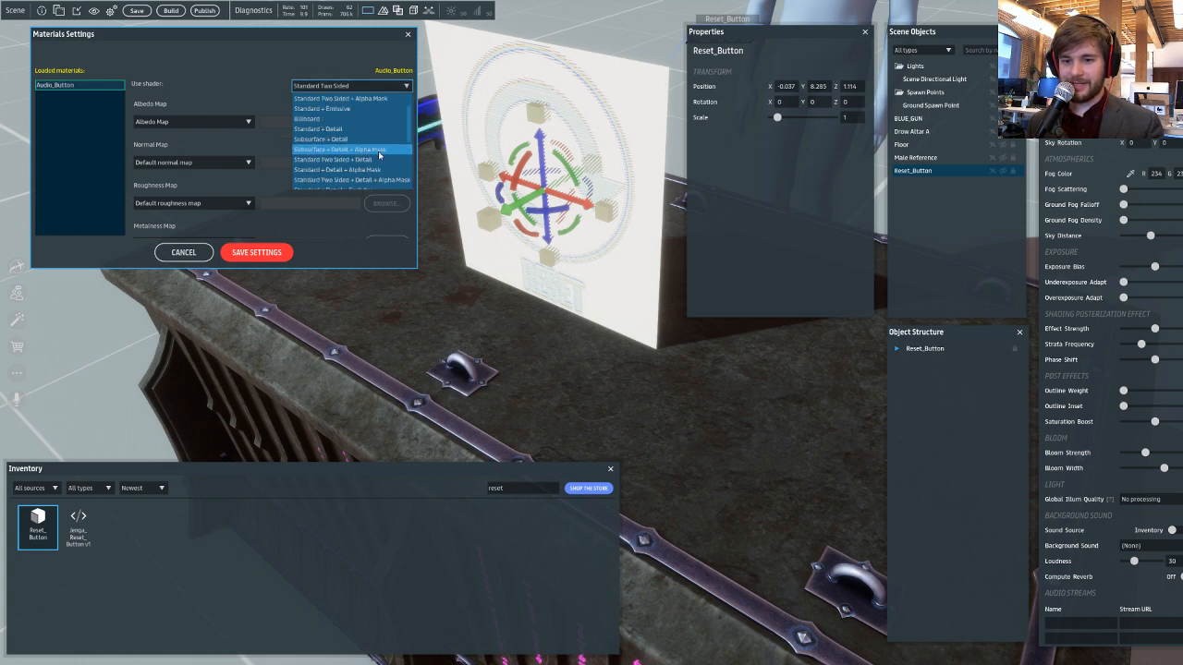
left_click(371, 147)
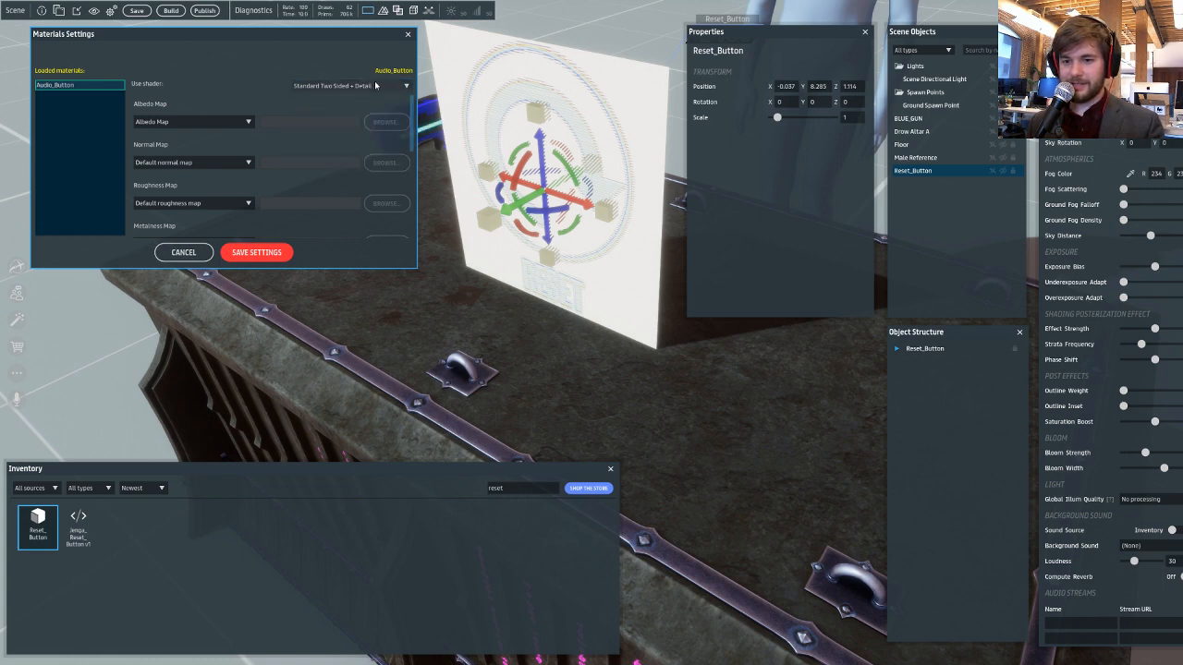
left_click(356, 86)
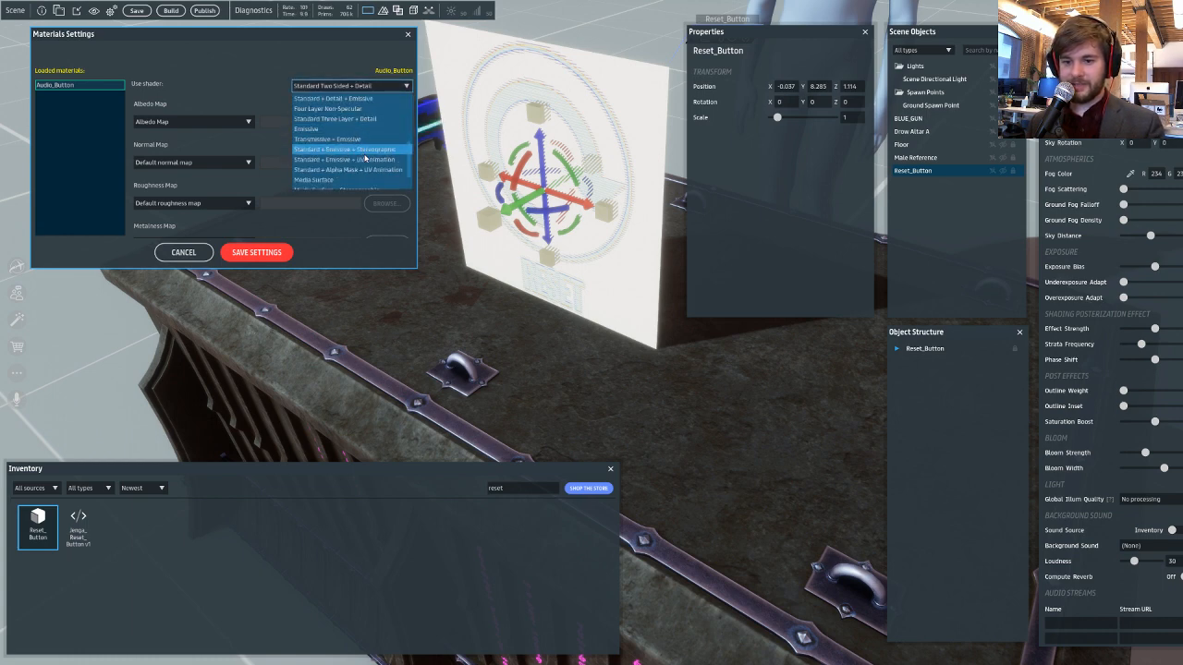
scroll(342, 173, "down", 3)
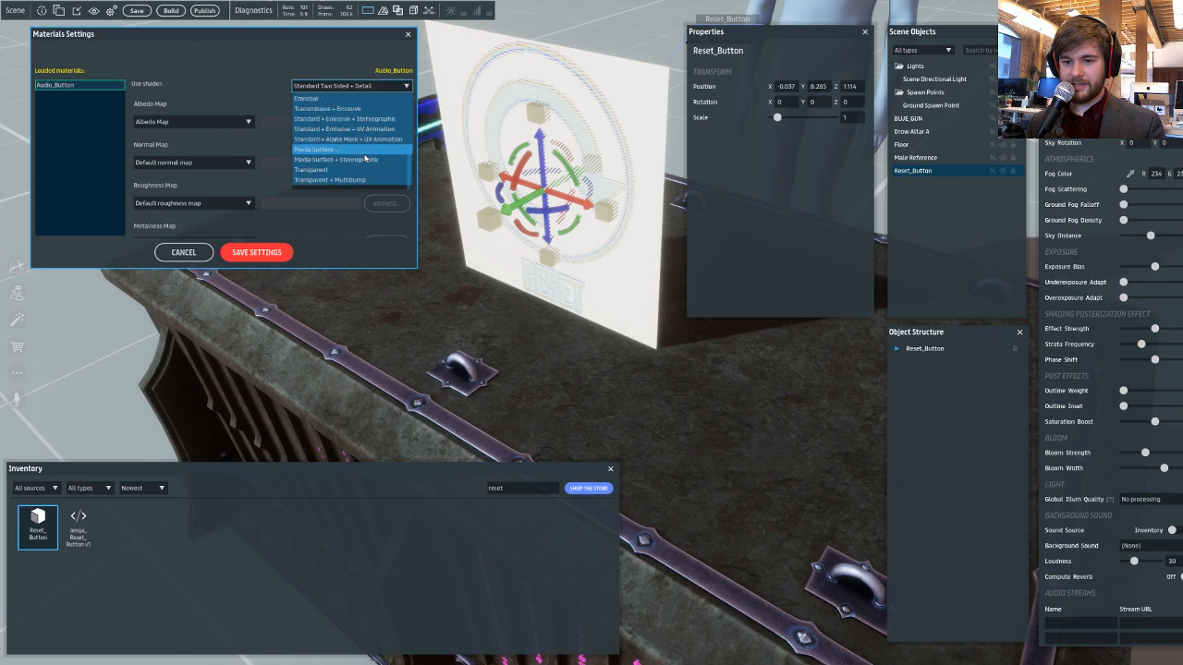
left_click(195, 254)
left_click(196, 254)
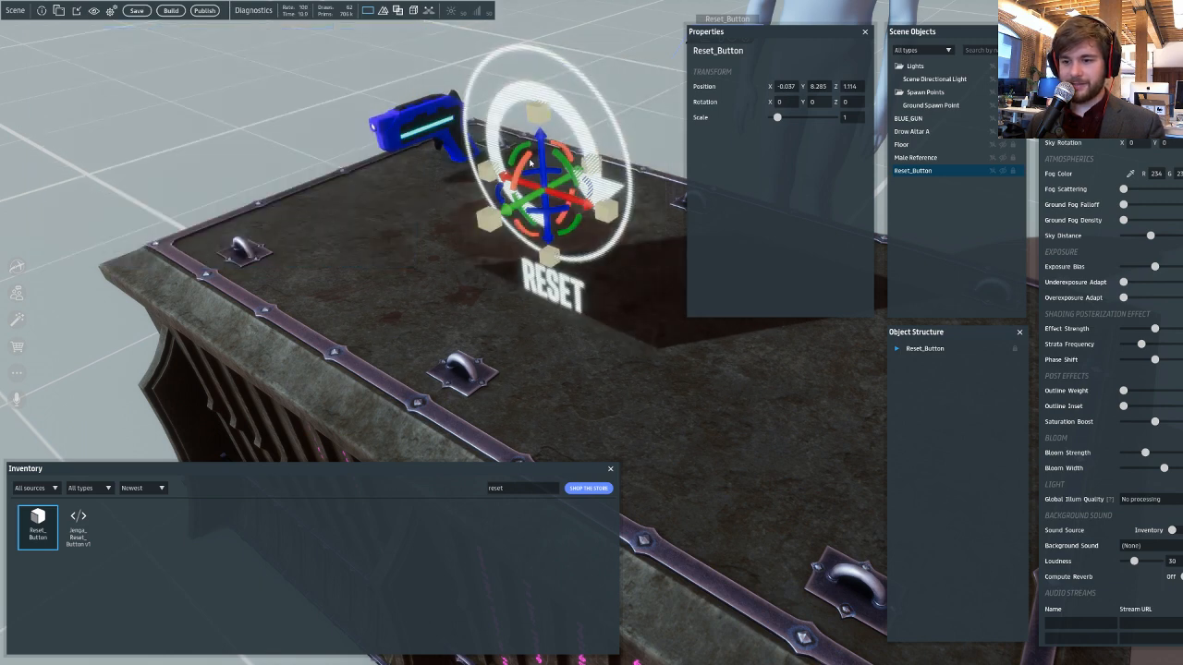
- Lay Reset_Button flat by setting its X rotation to 90
left_click_drag(547, 123, 580, 122)
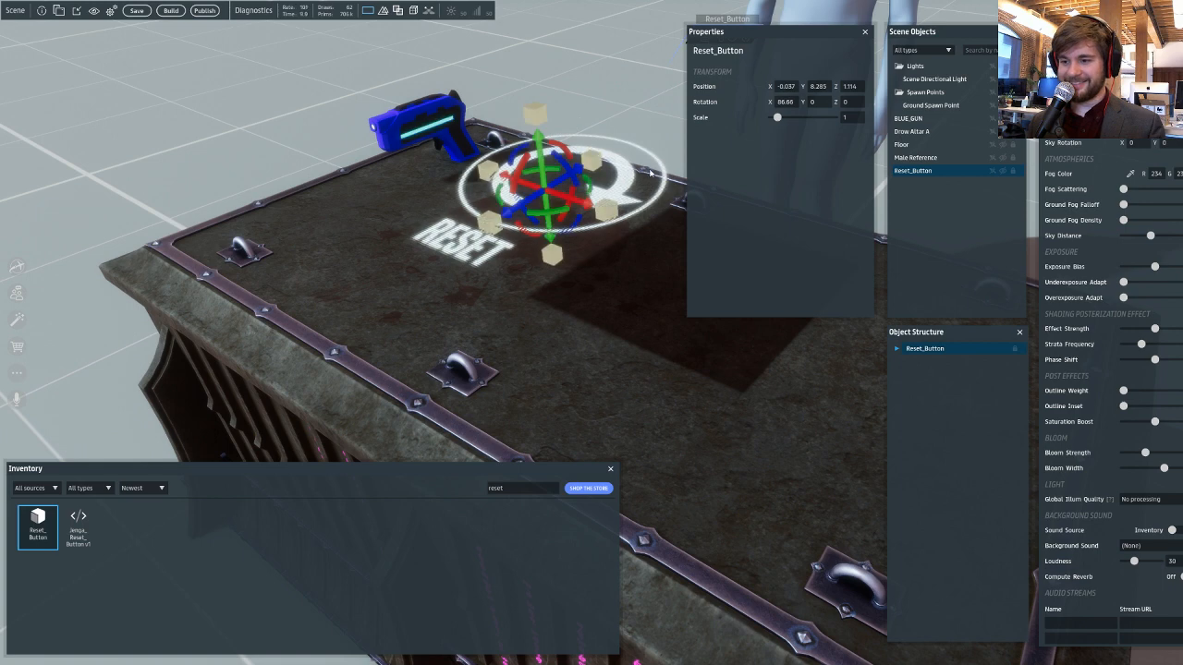
left_click_drag(797, 103, 749, 102)
type("90")
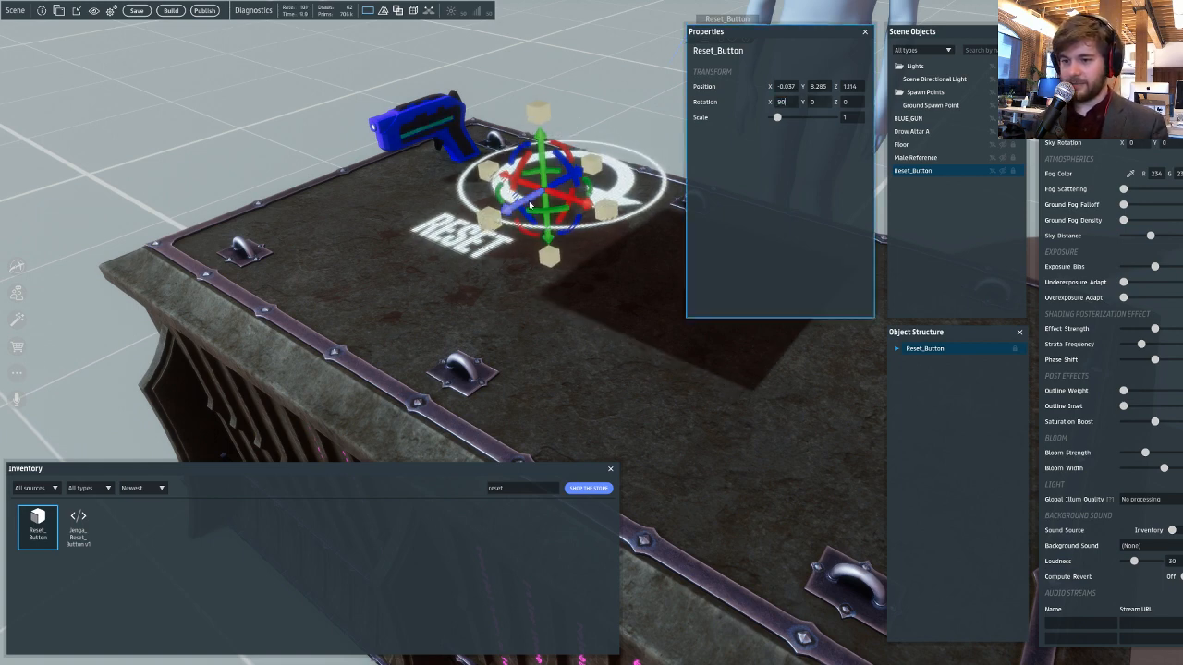
- Turn Reset_Button halfway around with Y rotation 0, and move it down beside the gun, at about X 0.19, Y 7.95, Z 0.87
left_click_drag(533, 211, 549, 170)
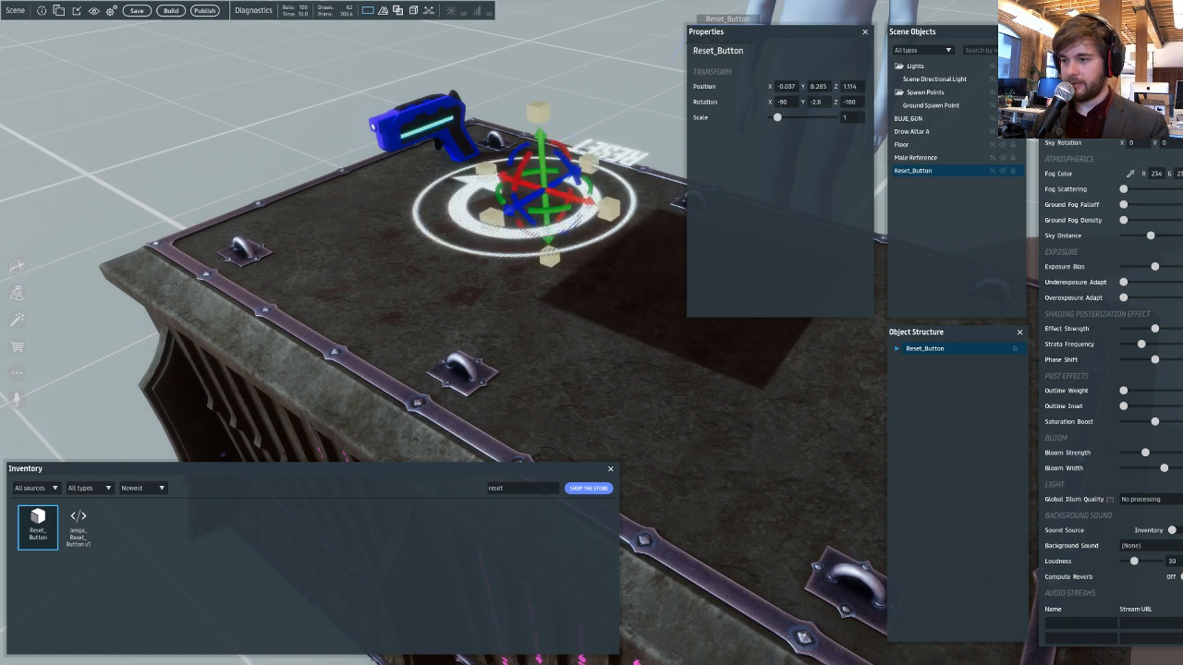
left_click_drag(822, 102, 730, 99)
type("0")
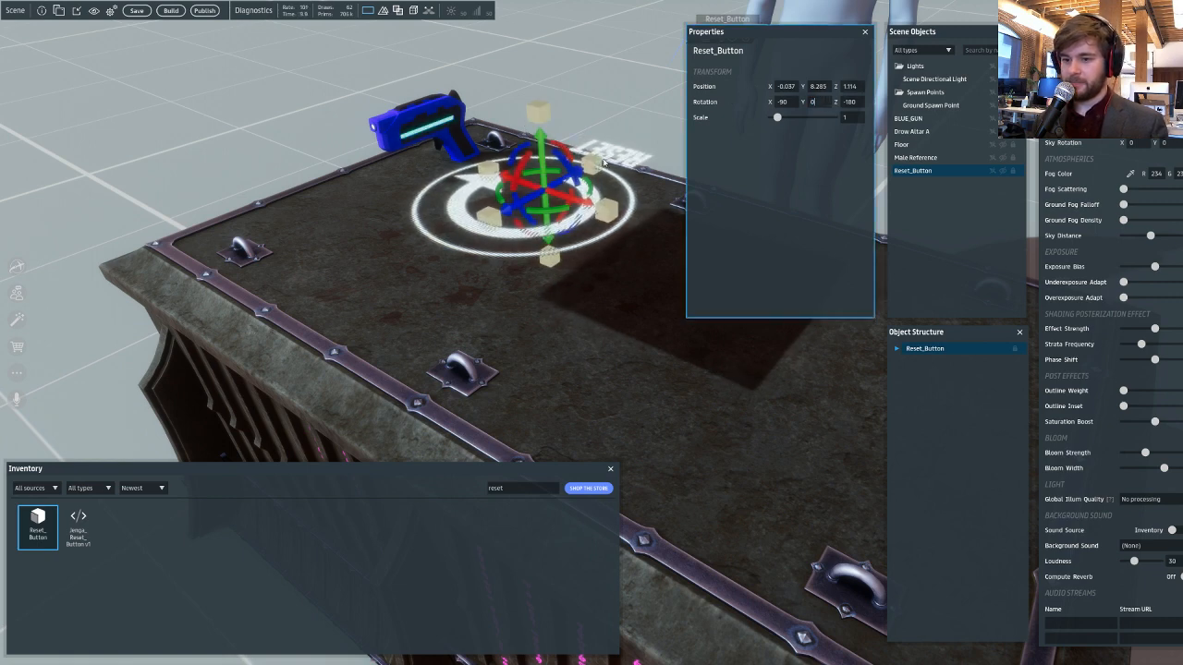
left_click_drag(544, 168, 555, 279)
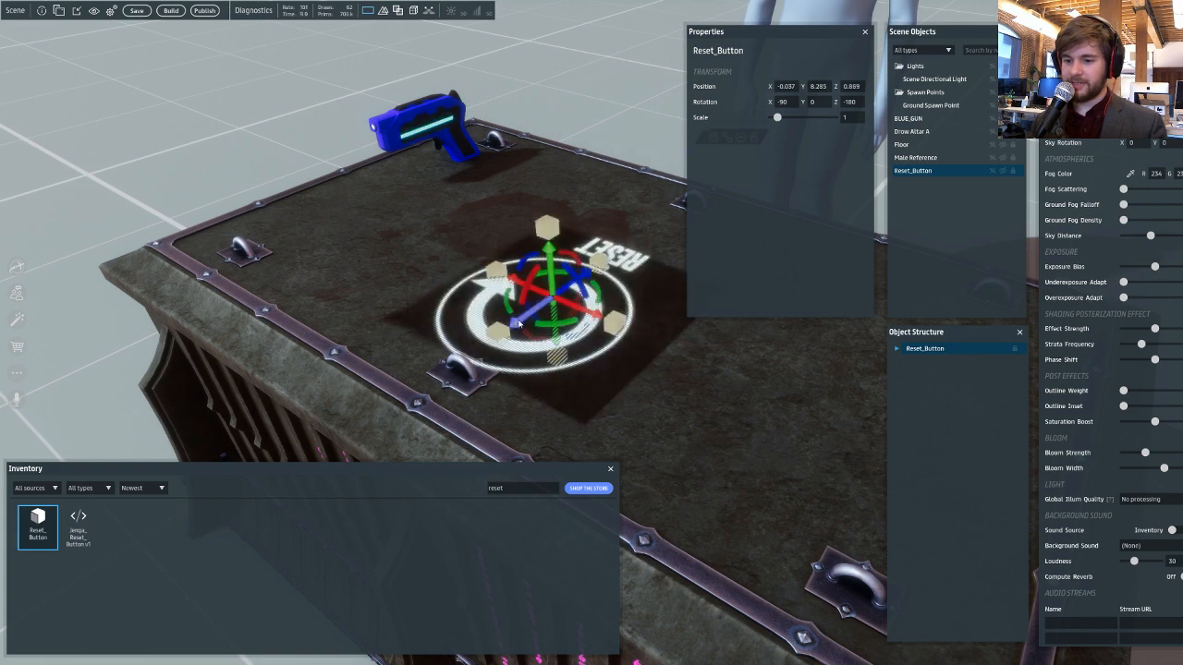
left_click_drag(518, 323, 592, 218)
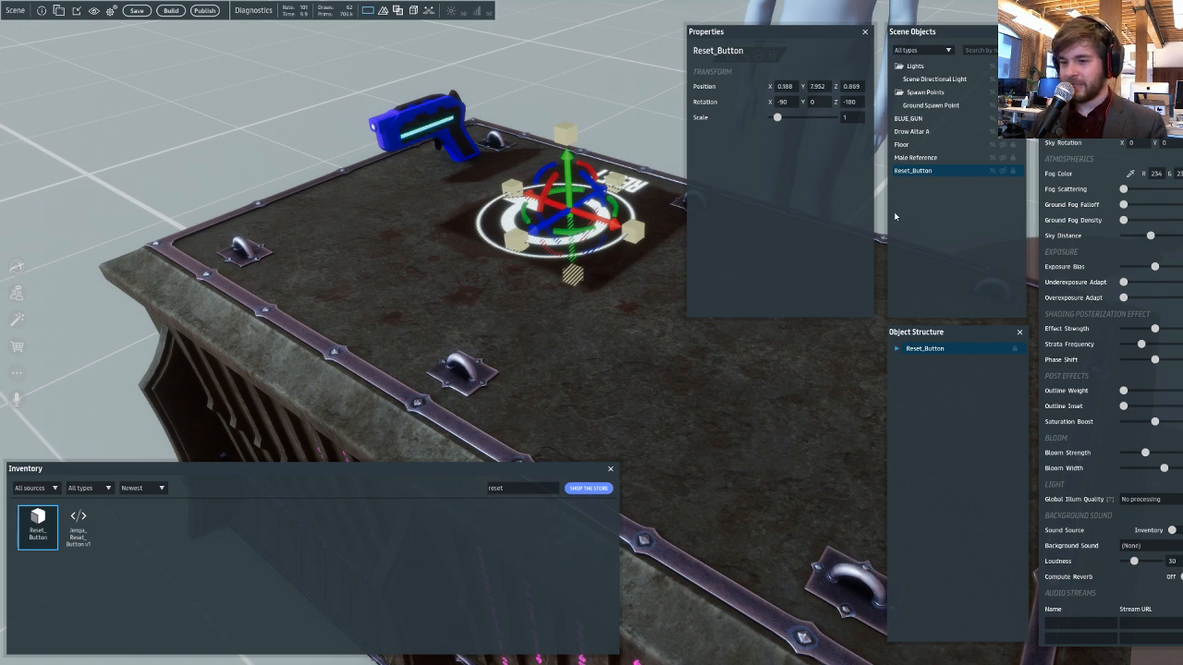
- Add a script to Reset_Button and assign Simple Scripts Library to it
right_click(920, 171)
mouse_move(934, 262)
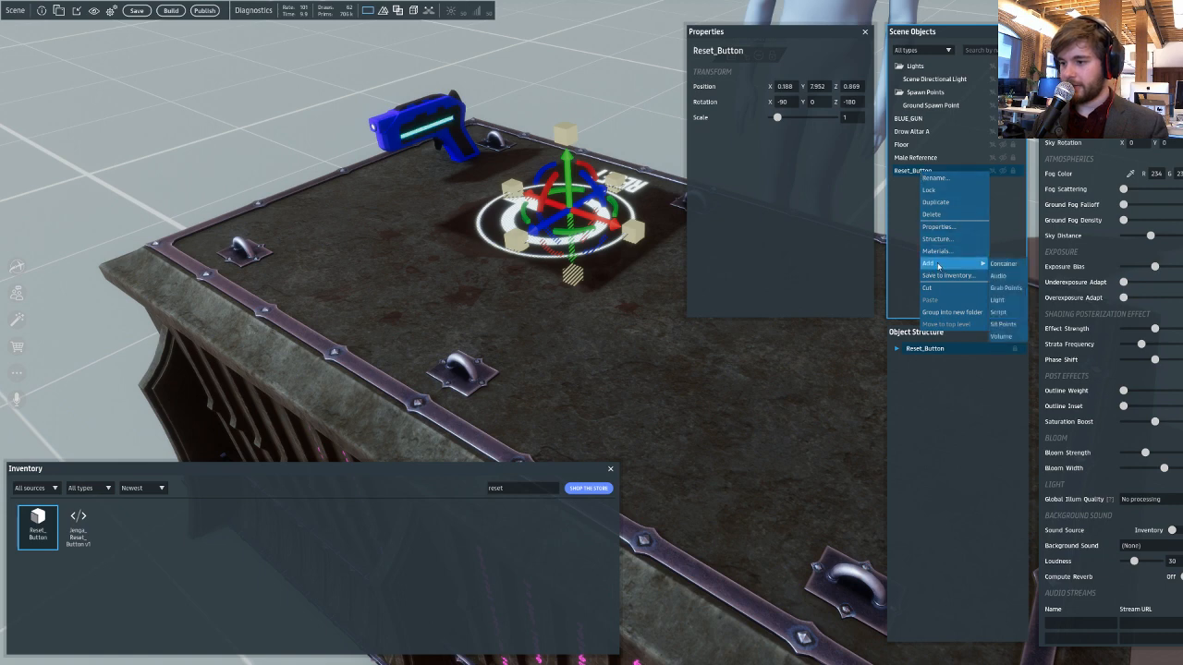
left_click(1008, 298)
left_click(827, 149)
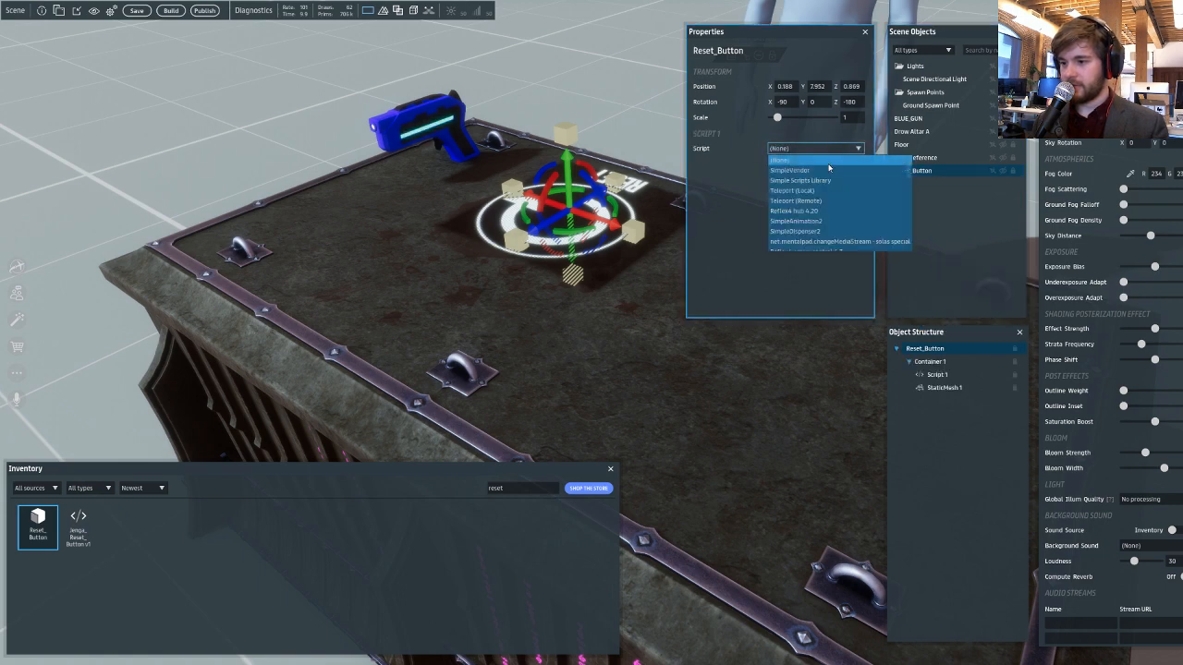
left_click(825, 173)
- Set Reset_Button's interaction prompt to RESET and its first click event to reset, leaving the second click event empty
left_click(826, 164)
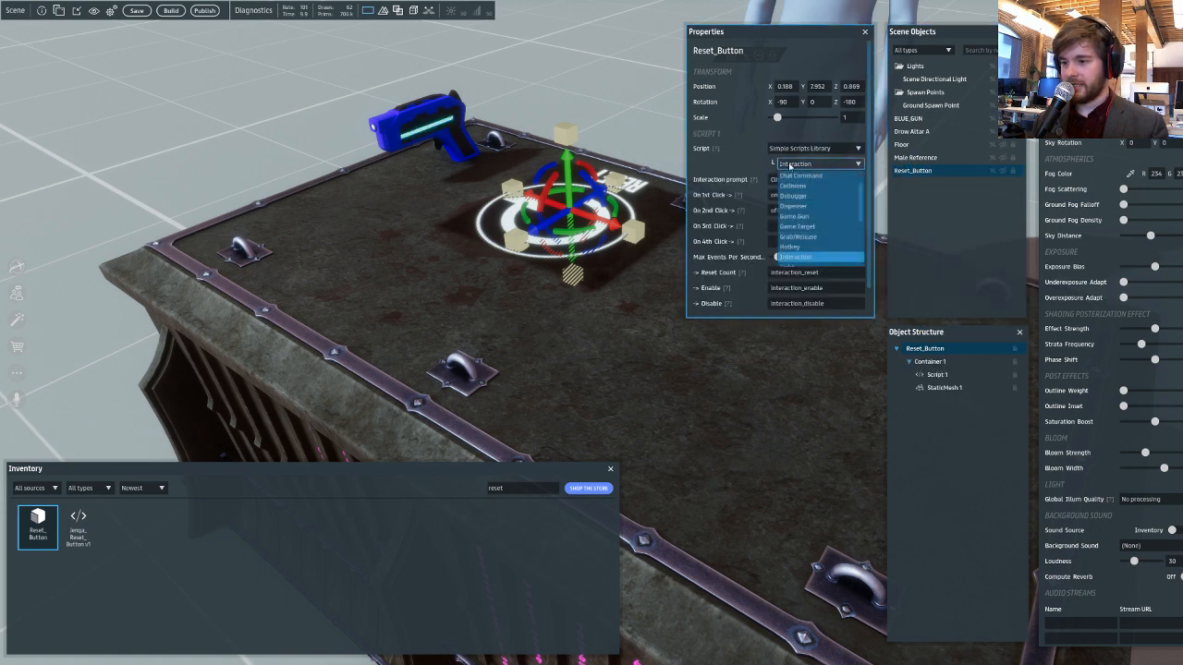
left_click(790, 164)
left_click(792, 179)
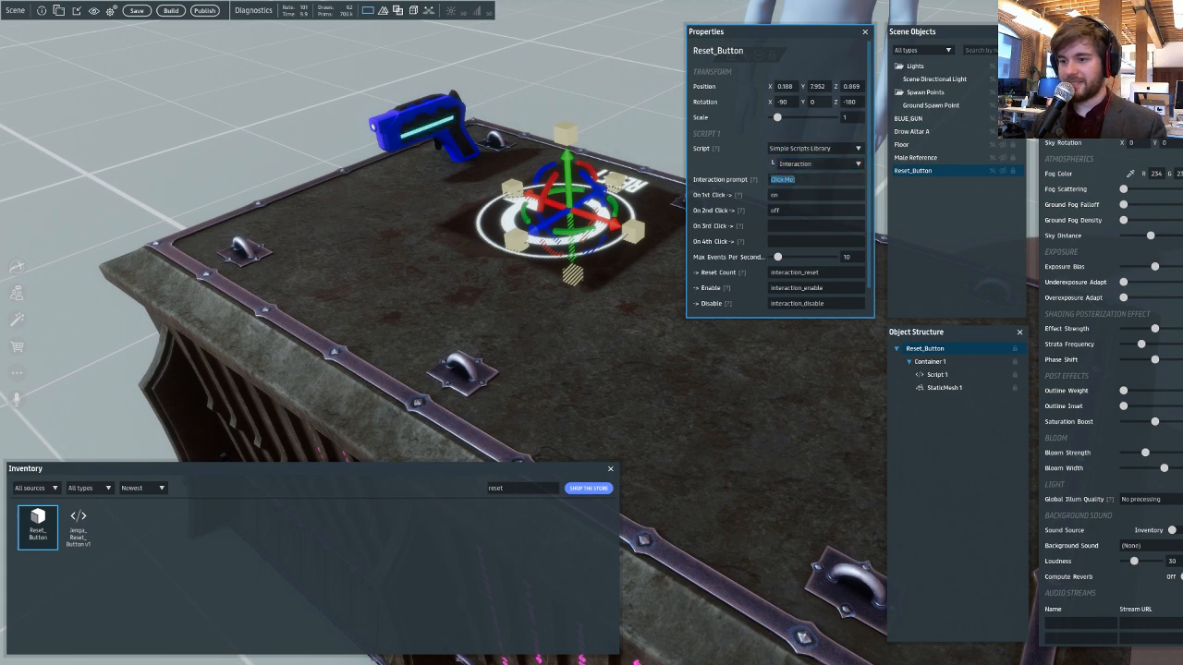
type("Res")
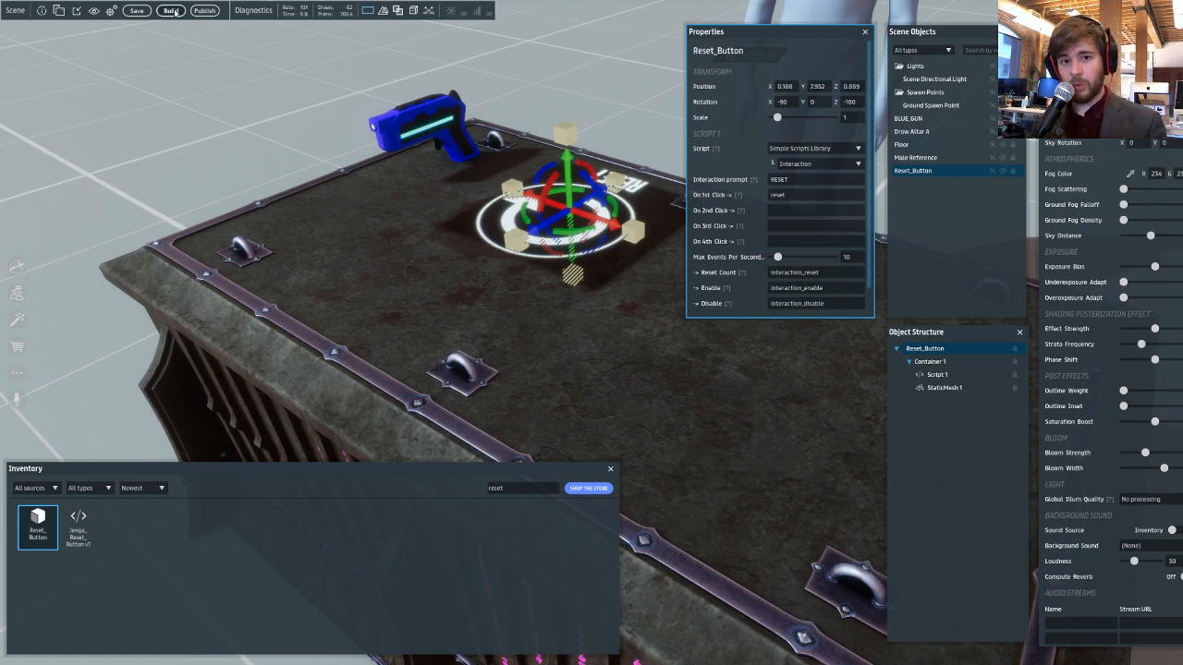
- Add grab points to BLUE_GUN
right_click_drag(222, 62, 481, 117)
key("a")
left_click(483, 251)
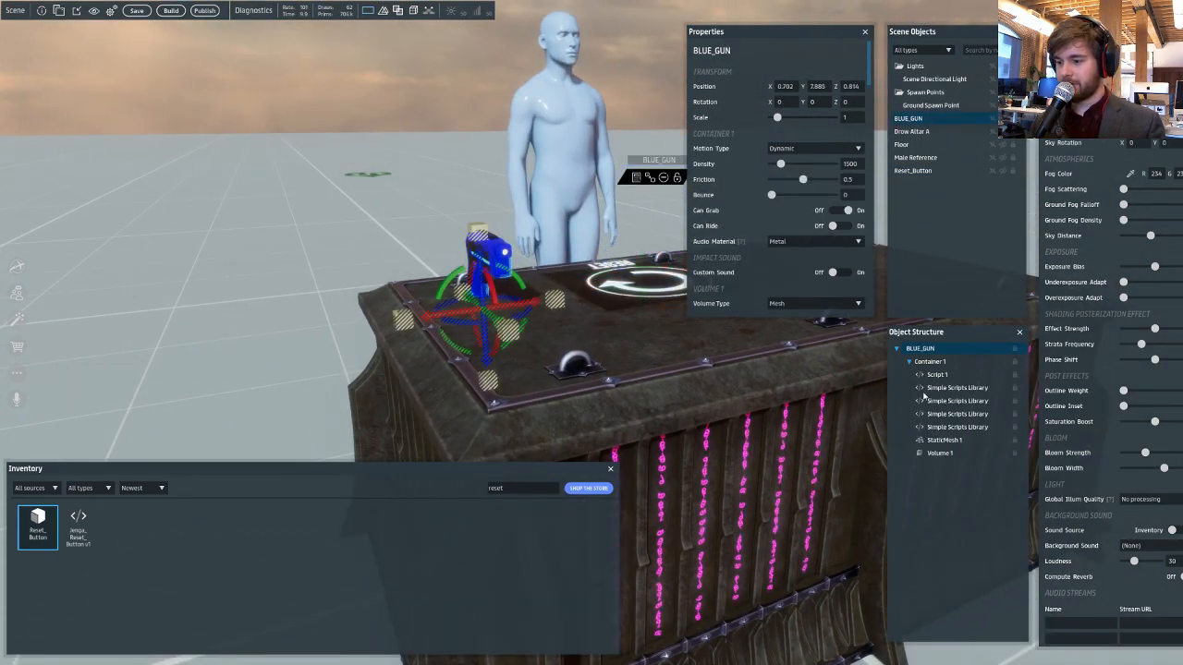
right_click(927, 359)
mouse_move(952, 420)
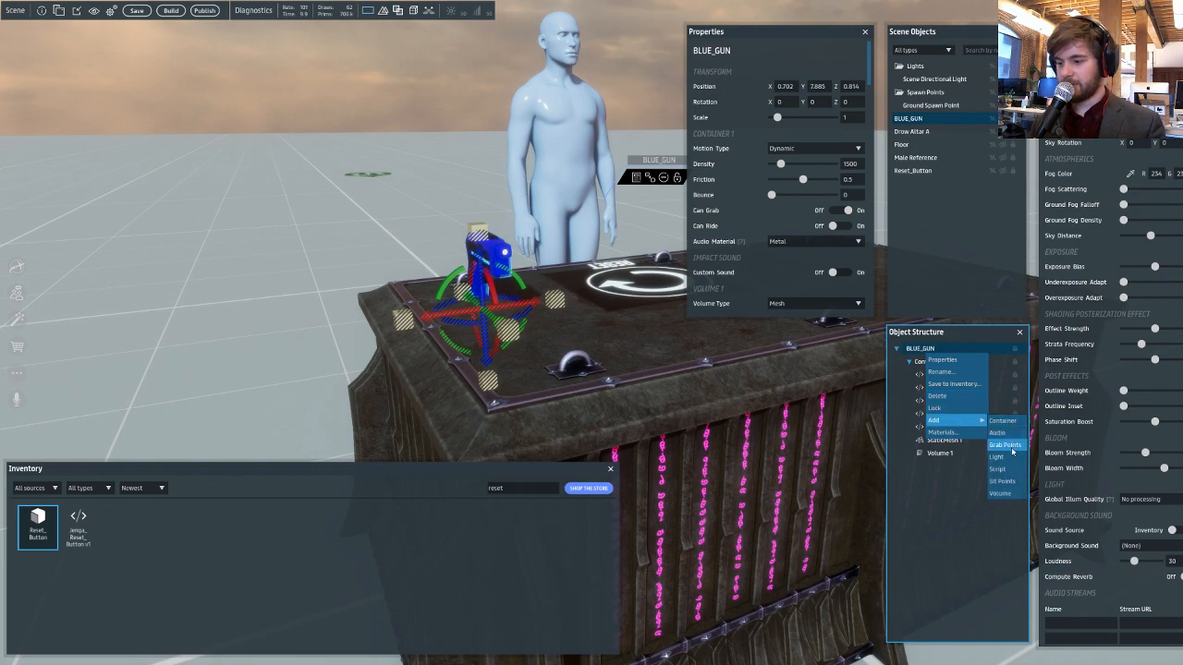
left_click(1012, 450)
- Raise BLUE_GUN above the altar to a Z position of about 0.93 and select its Grab points
key("w")
mouse_move(565, 318)
right_mouse_down()
mouse_move(617, 329)
mouse_move(549, 324)
right_mouse_up()
key("a")
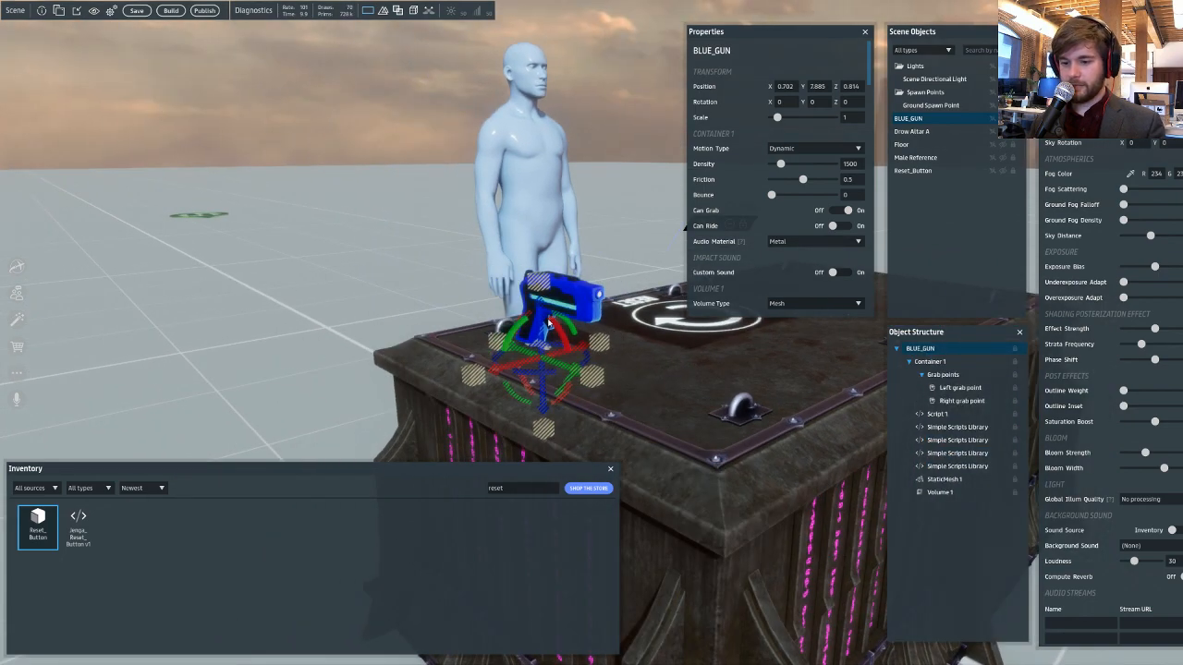
left_click_drag(541, 319, 541, 282)
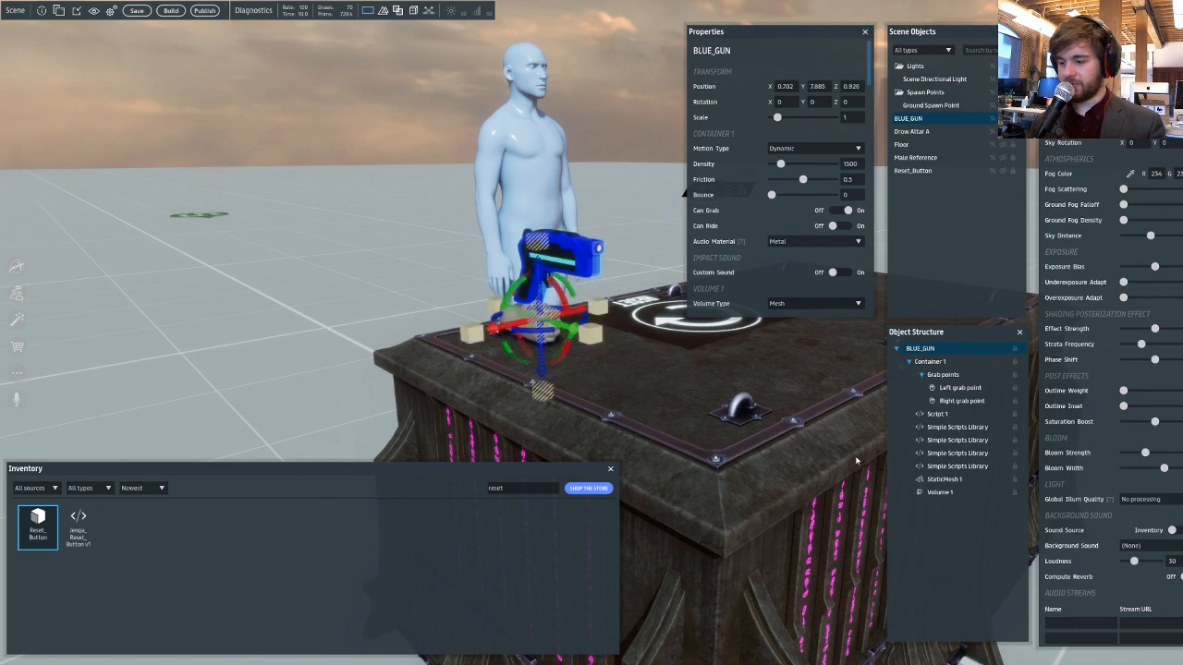
left_click(955, 376)
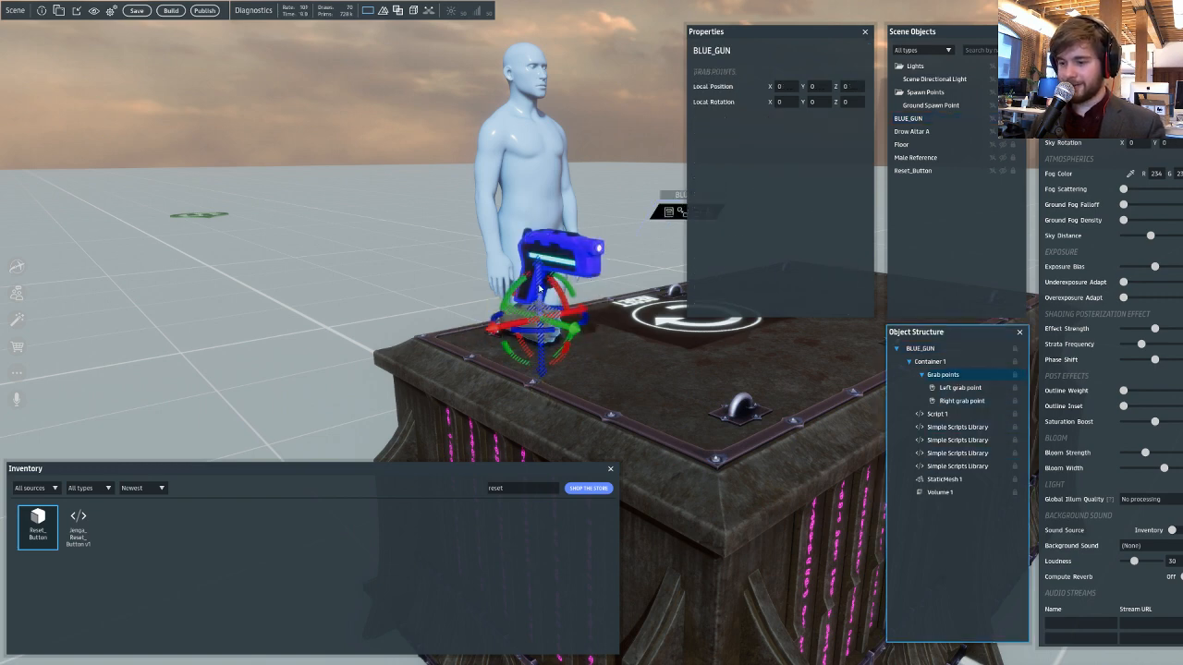
- Raise BLUE_GUN's grab points onto the handle at a local Z of about 0.104, and enable Stays In Hand for the left grab point
left_click_drag(537, 286, 598, 340)
left_click(972, 389)
left_click(966, 401)
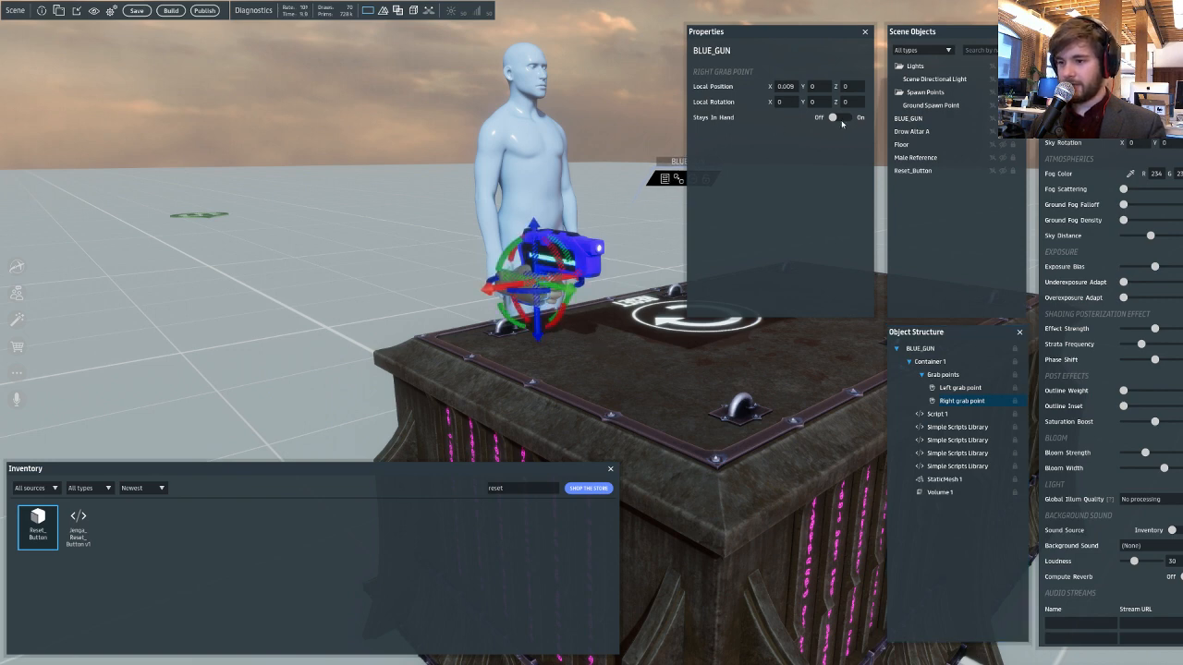
left_click(966, 388)
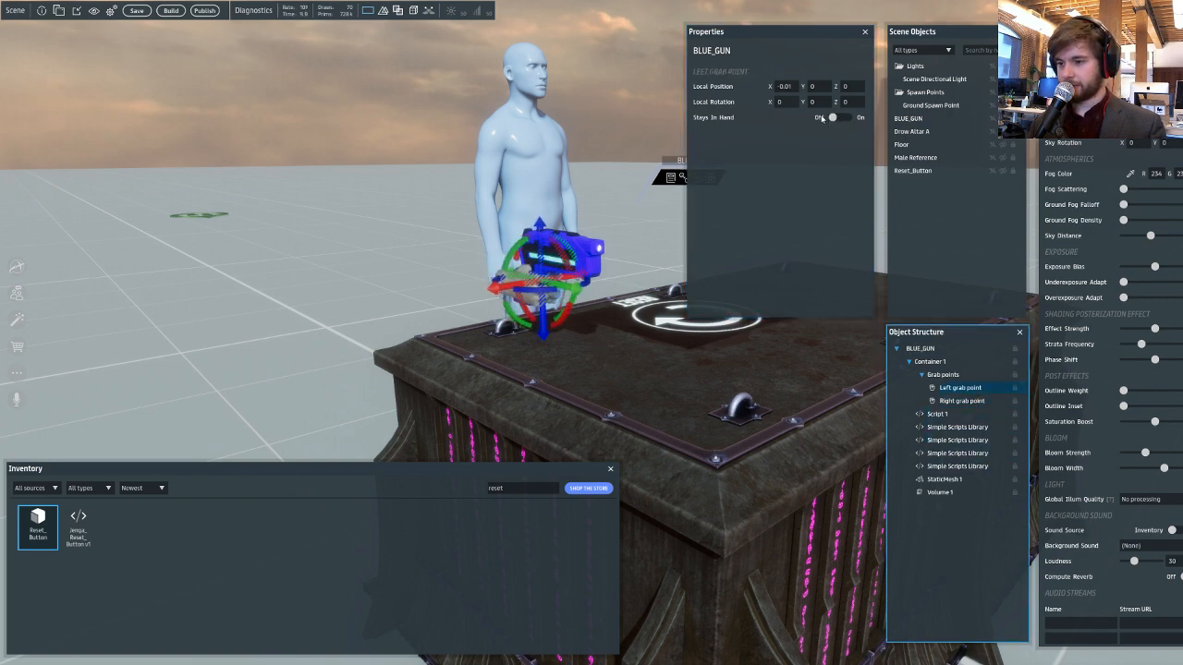
left_click(844, 118)
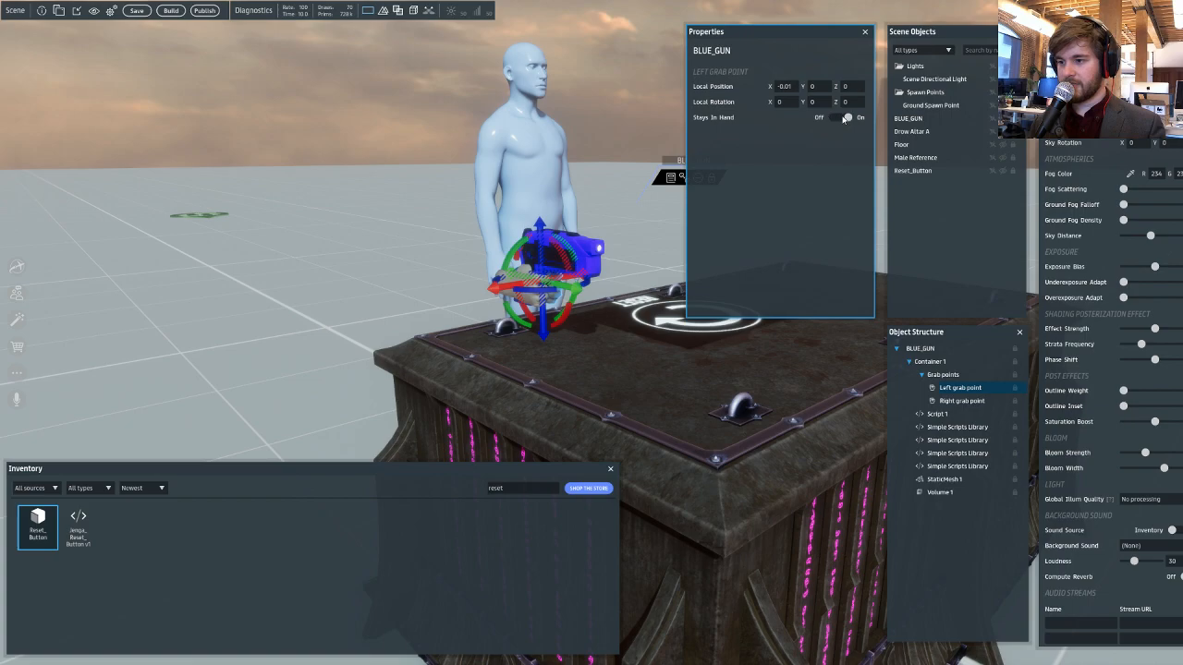
- Build the scene and visit it to test the gun
left_click(171, 10)
left_click(653, 350)
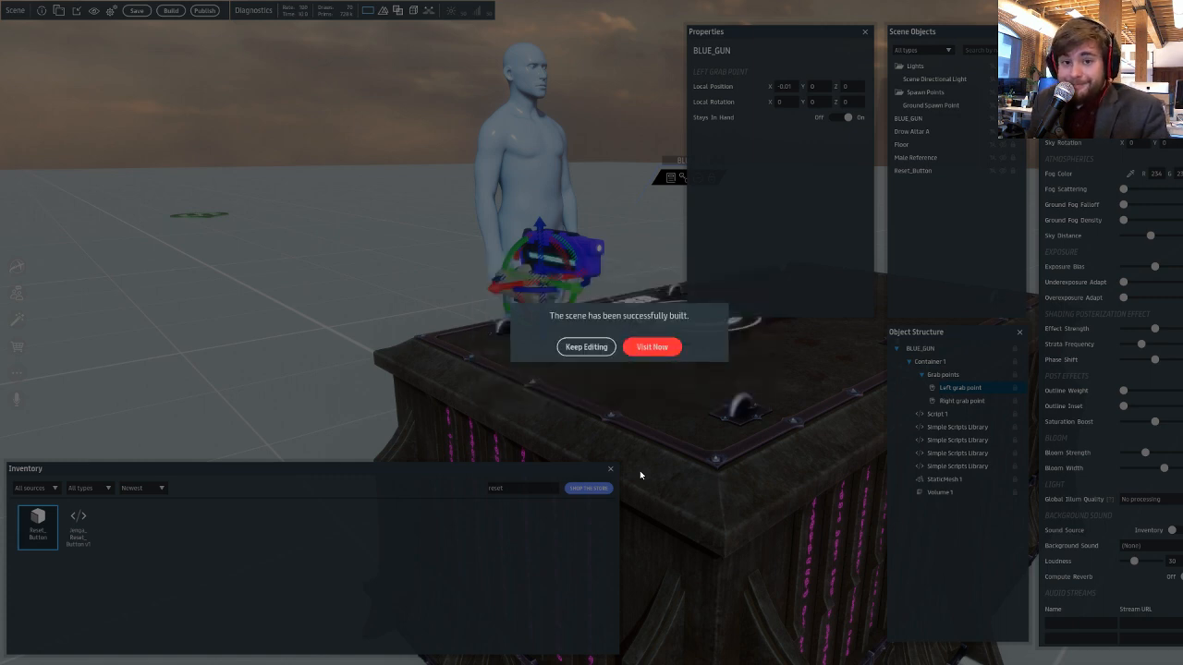
left_click(674, 351)
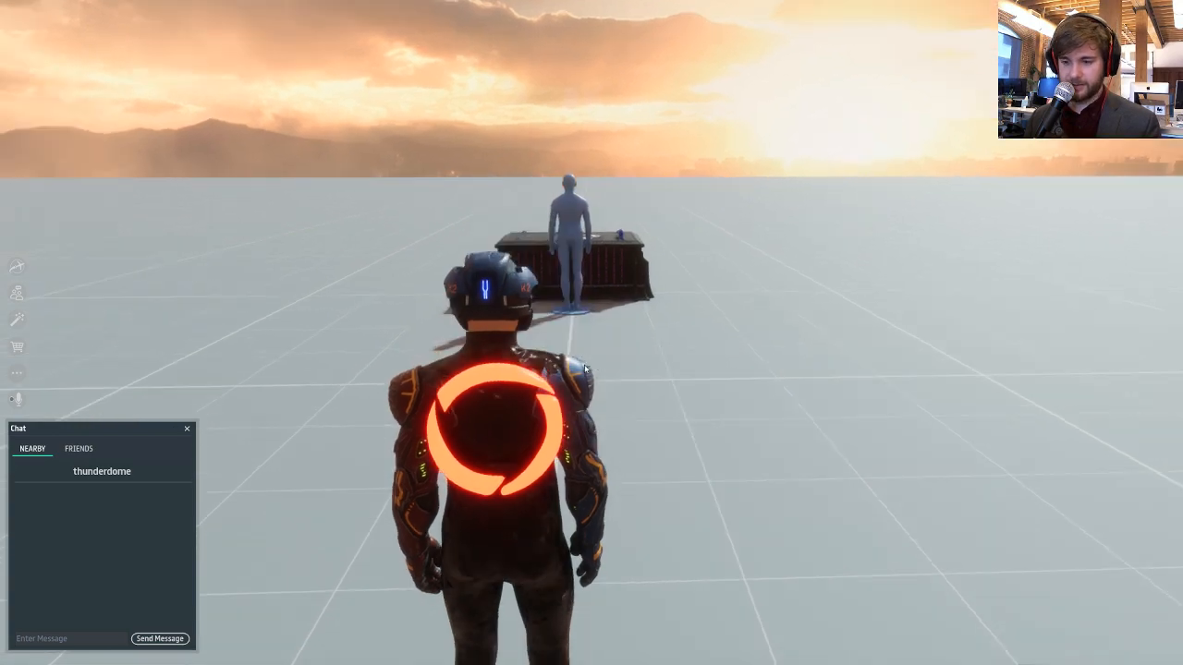
- Walk to the altar, pick up the blue gun and carry it away while checking how the avatar holds it
key("w")
right_click_drag(605, 346, 638, 351)
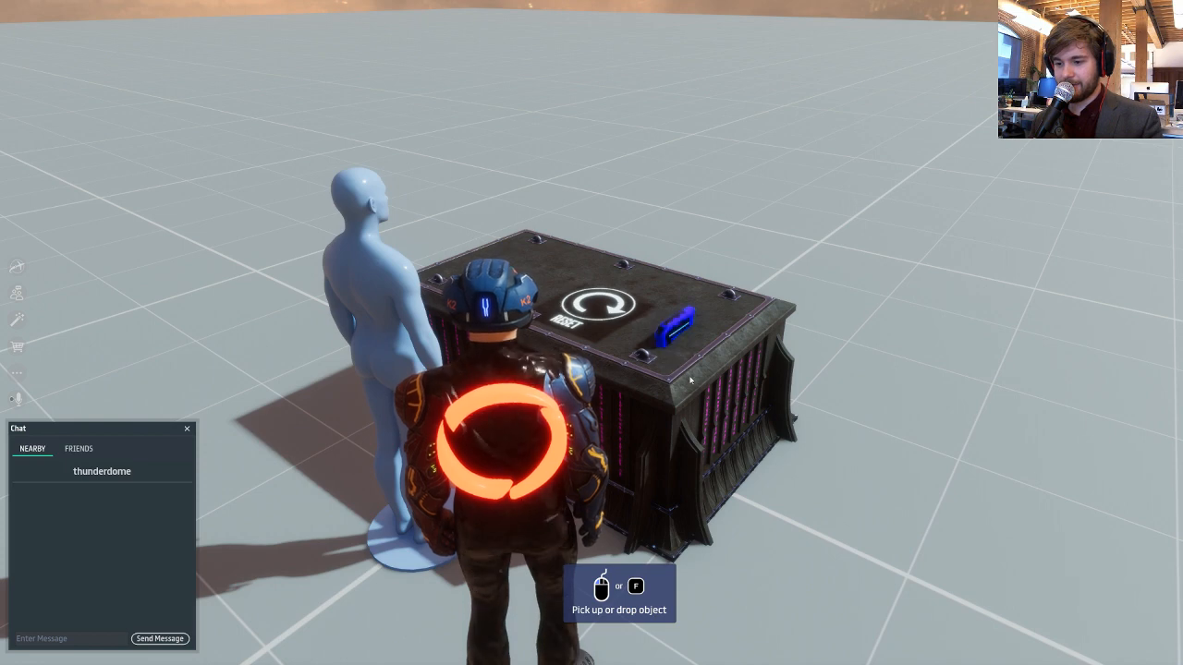
key("w")
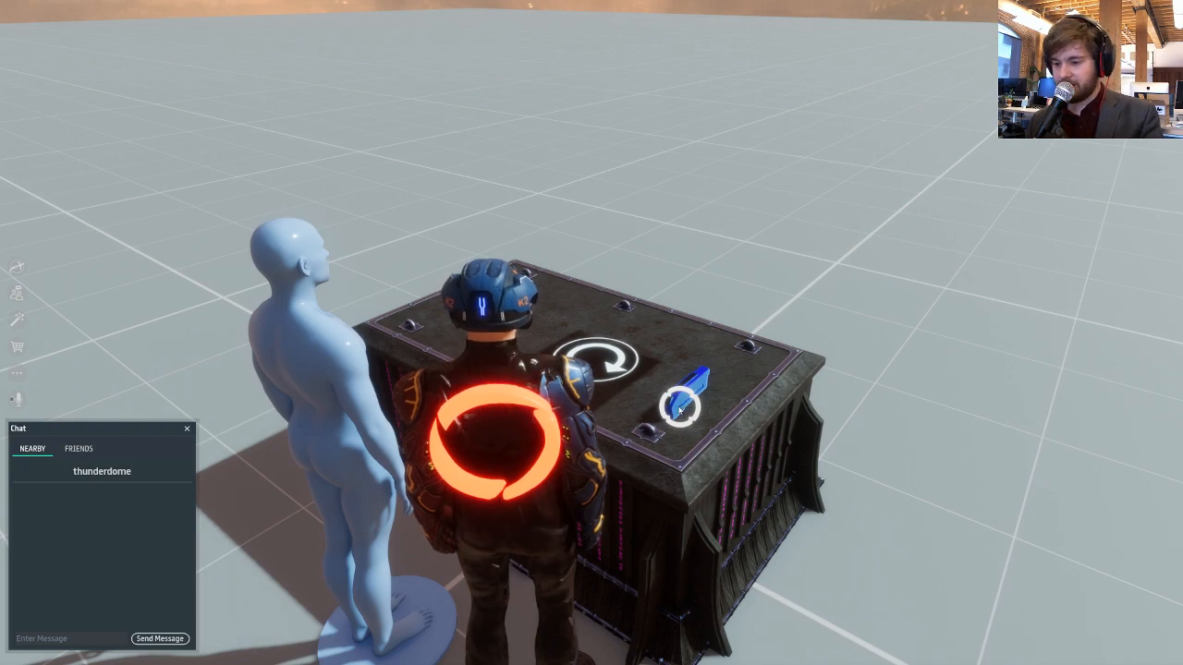
left_click(683, 405)
right_click_drag(683, 405, 527, 513)
key("w")
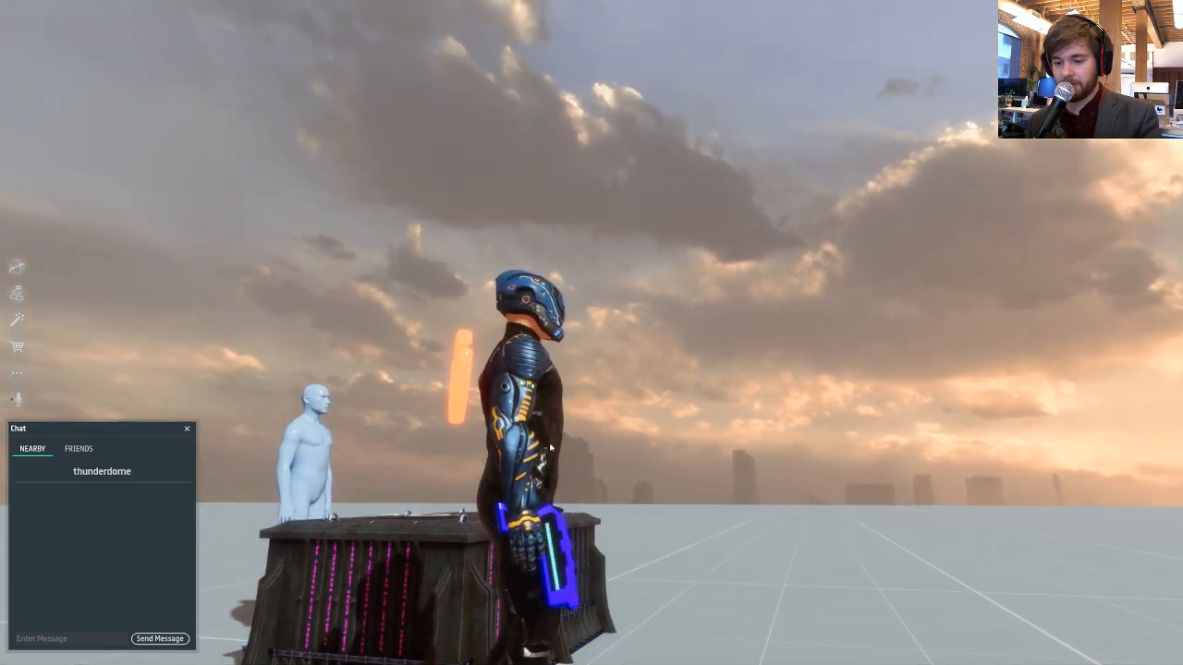
right_click_drag(551, 448, 753, 540)
key("w")
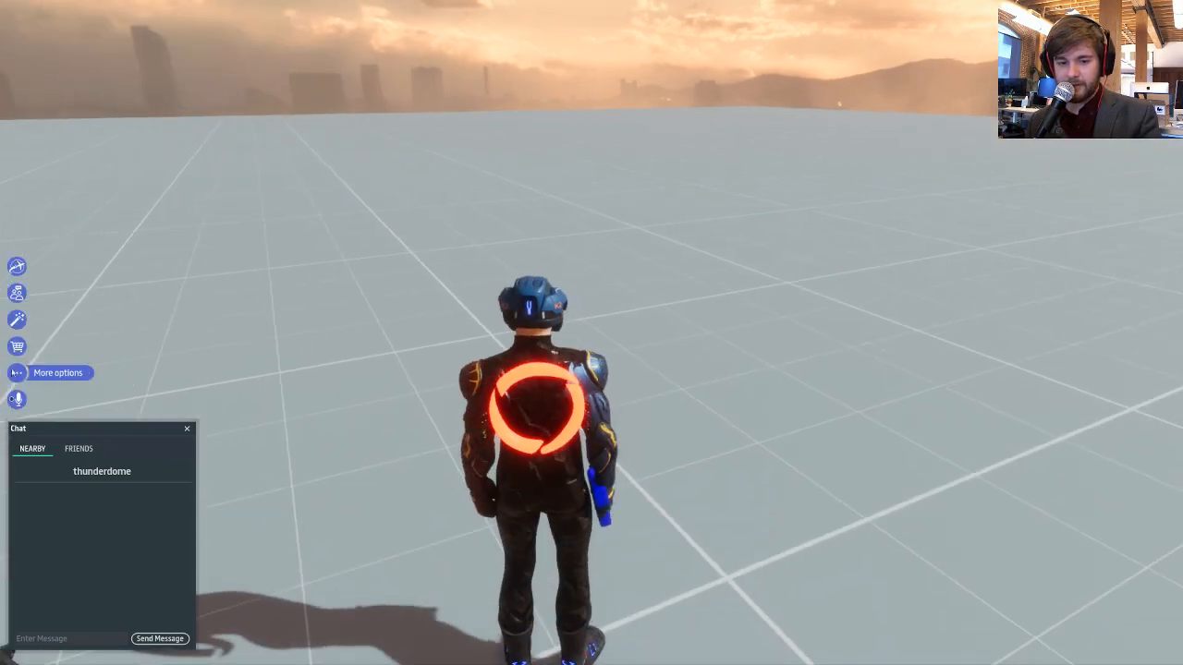
- Set the experience audio level to 35 and save the settings
left_click(16, 372)
left_click(102, 391)
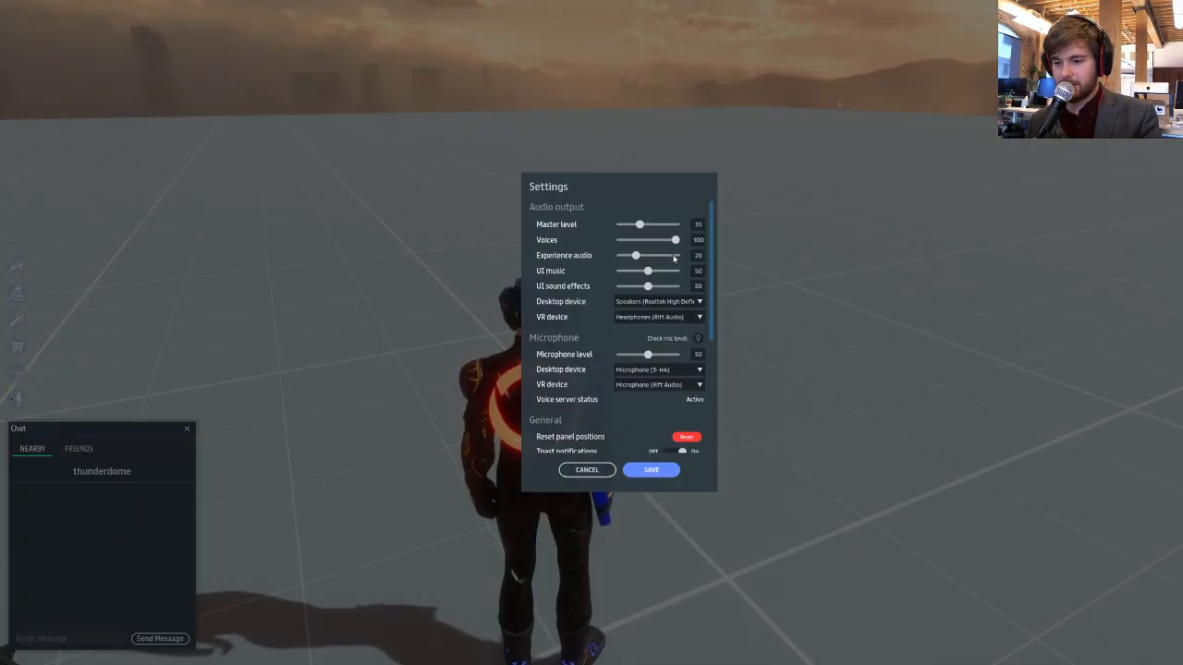
left_click(651, 472)
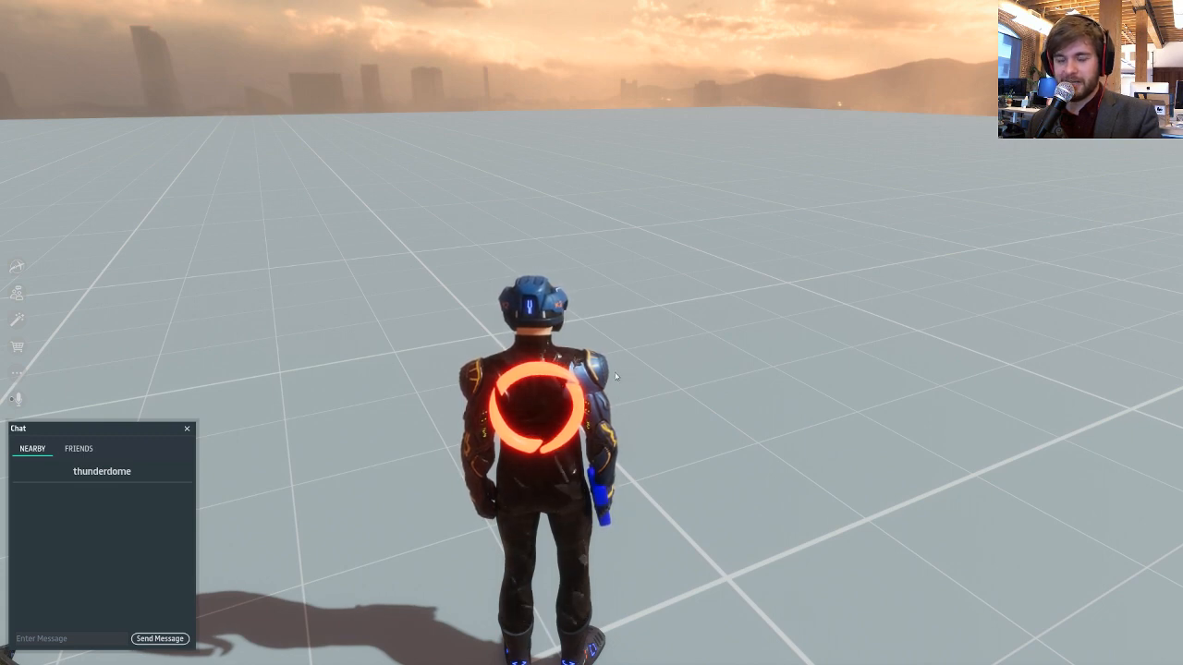
left_click(17, 372)
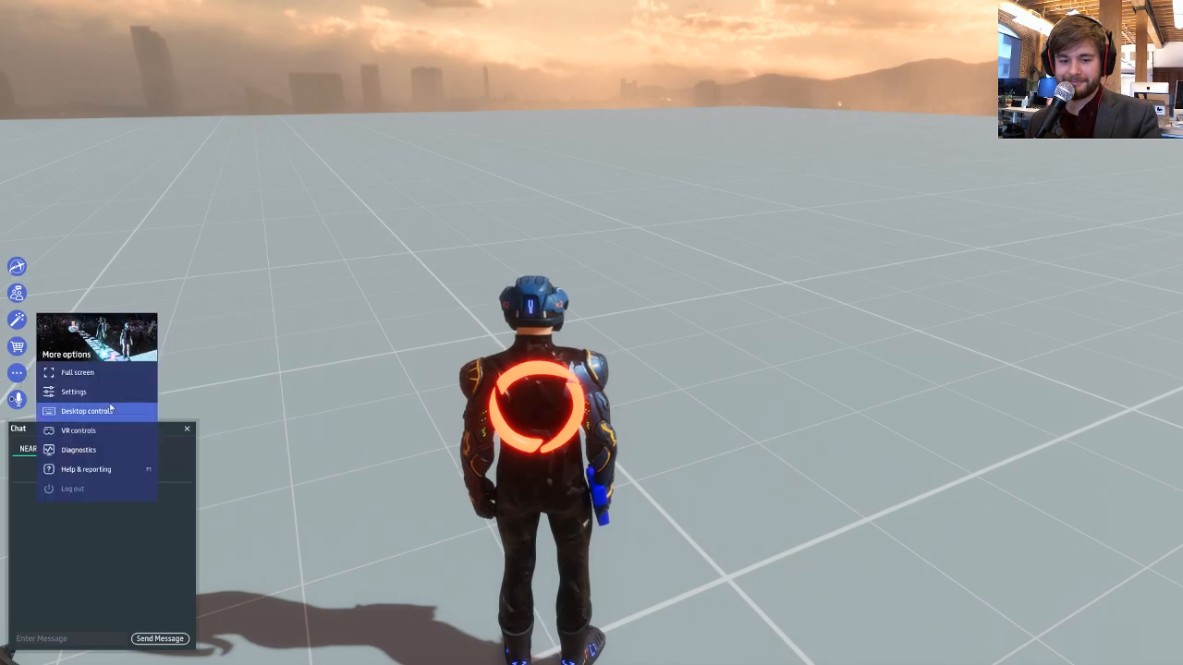
left_click(83, 414)
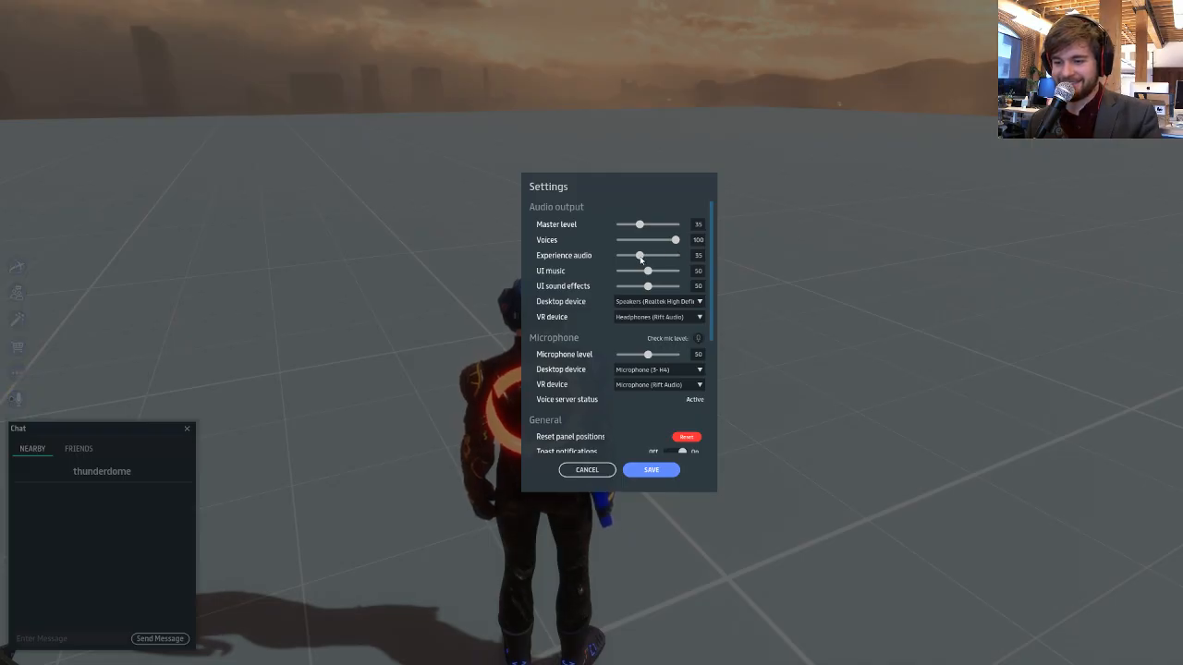
left_click(660, 469)
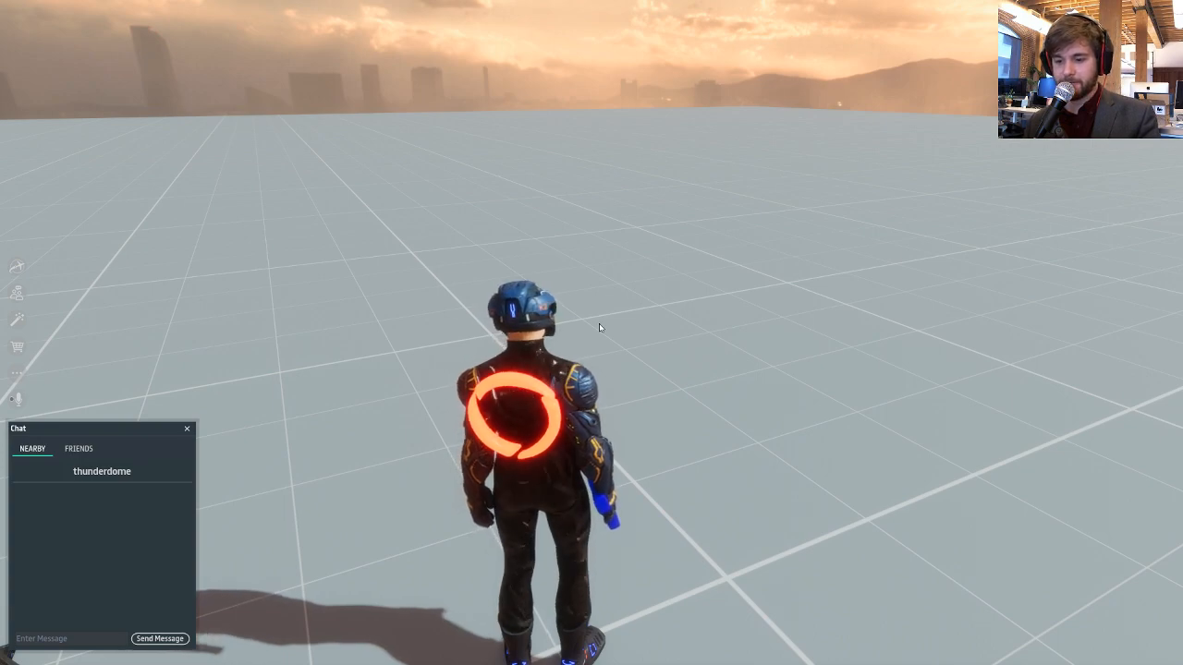
- Walk the avatar around the altar and the open floor to test carrying the gun
key("s")
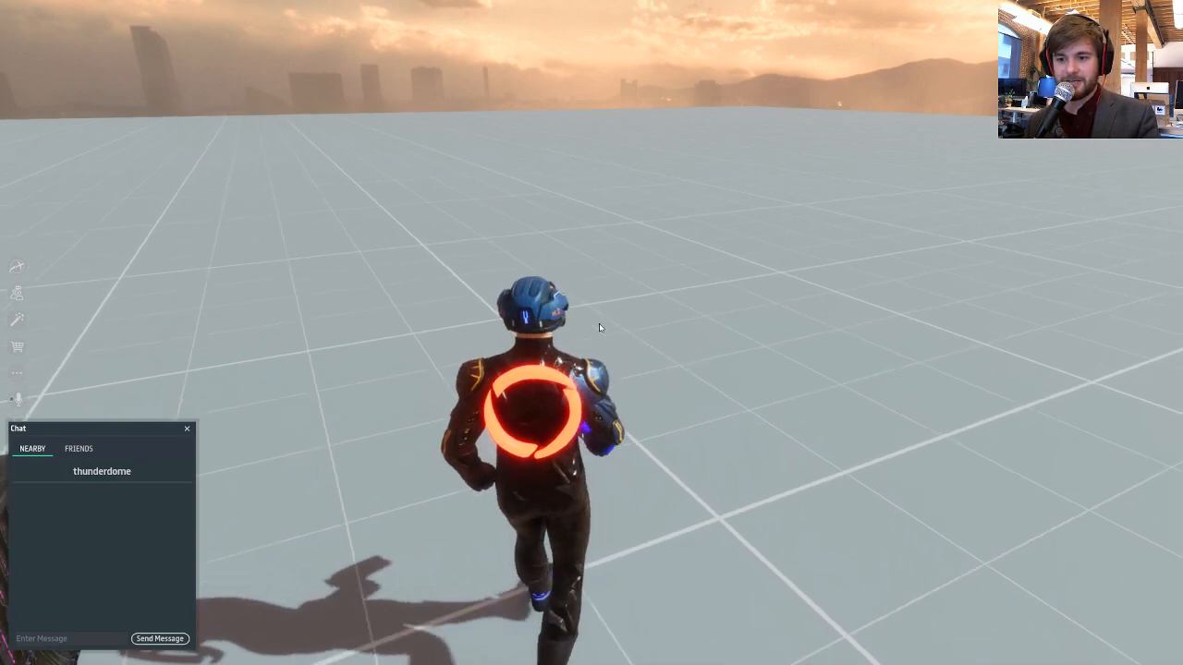
key("a")
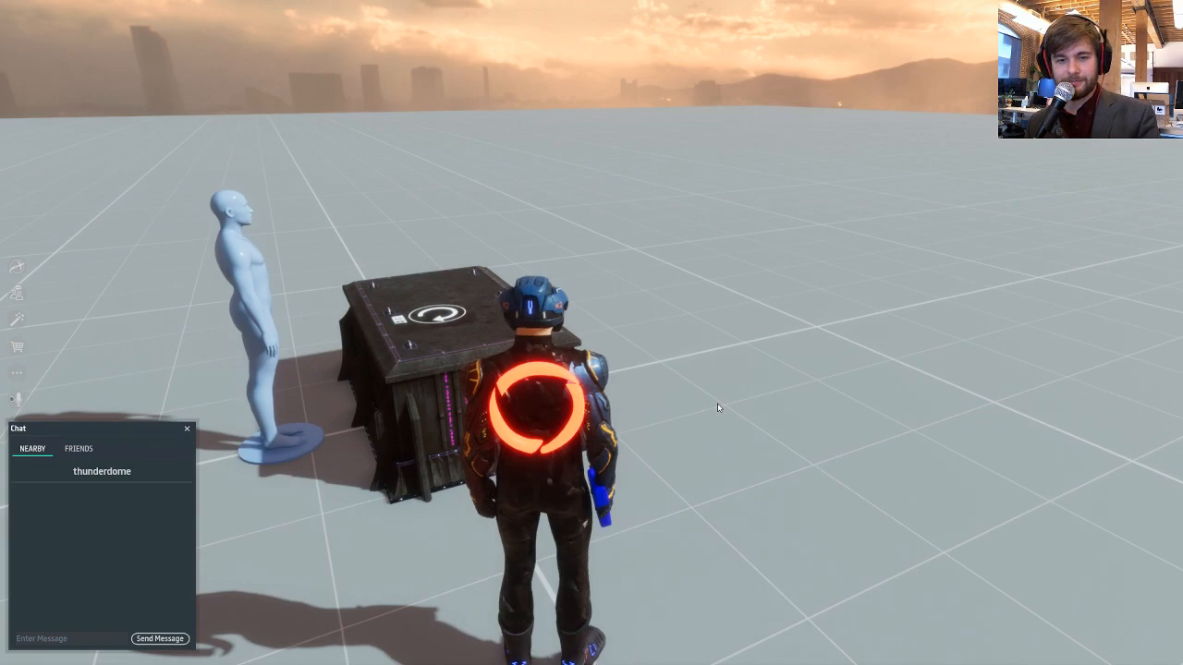
key("w")
key("a")
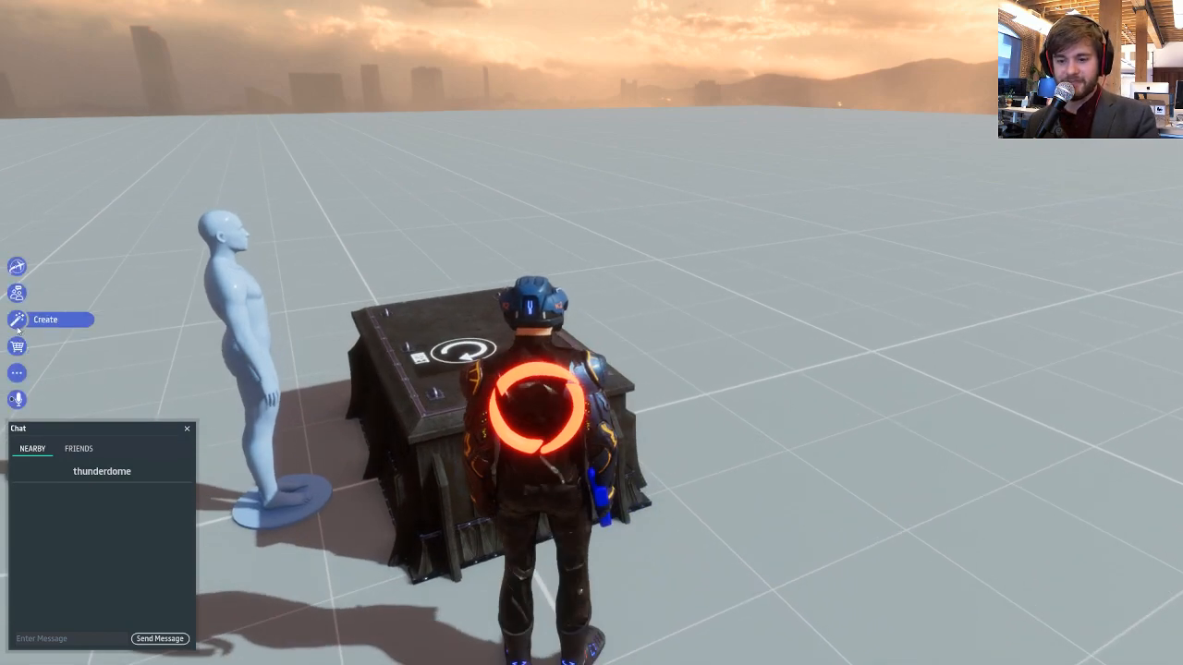
key("s")
right_click_drag(514, 392, 931, 386)
key("w")
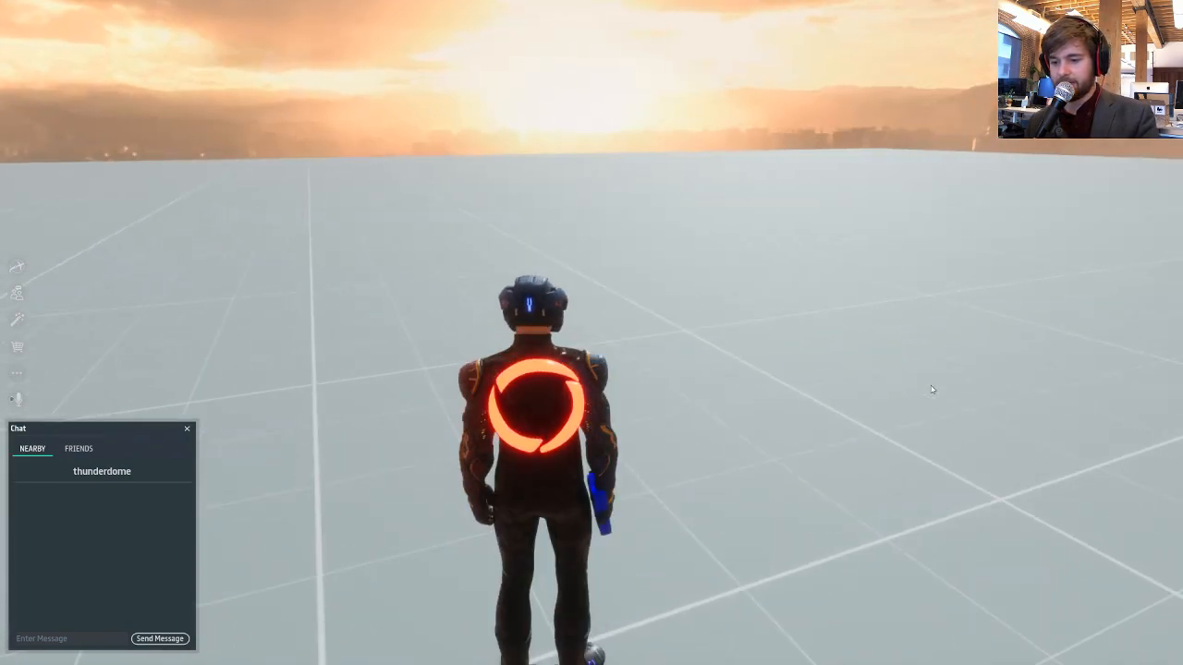
- Return to the altar and trigger the RESET button to test sending the gun back to its starting position
right_click_drag(658, 384, 861, 406)
key("a")
key("w")
right_click_drag(919, 379, 554, 407)
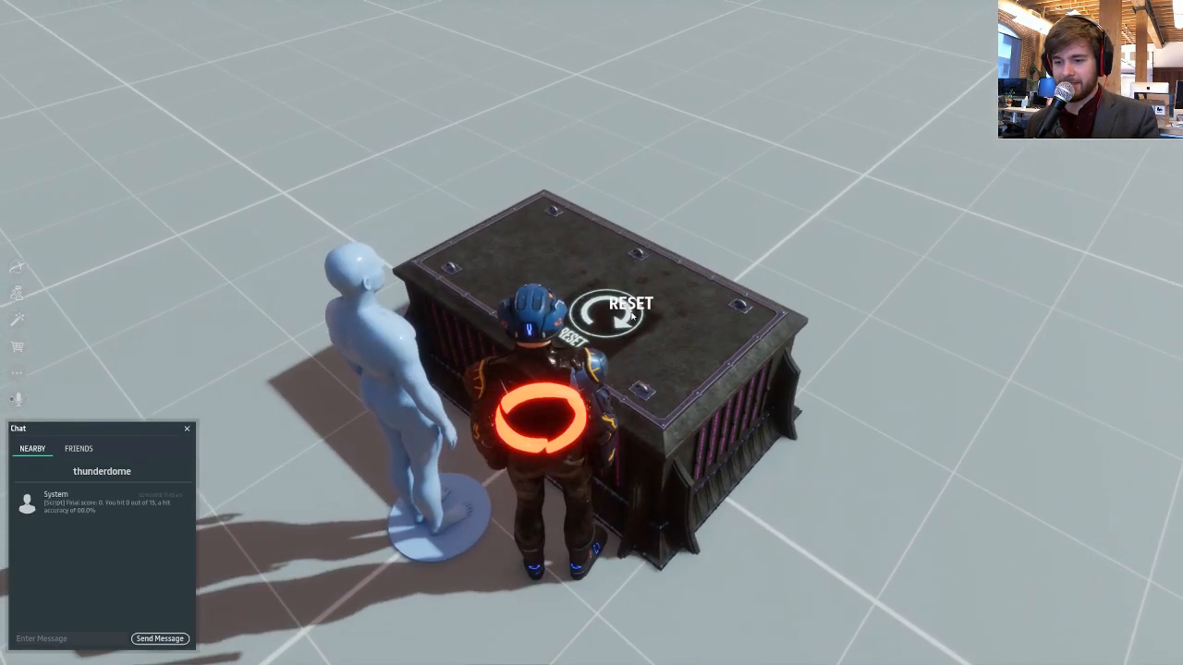
left_click(635, 311)
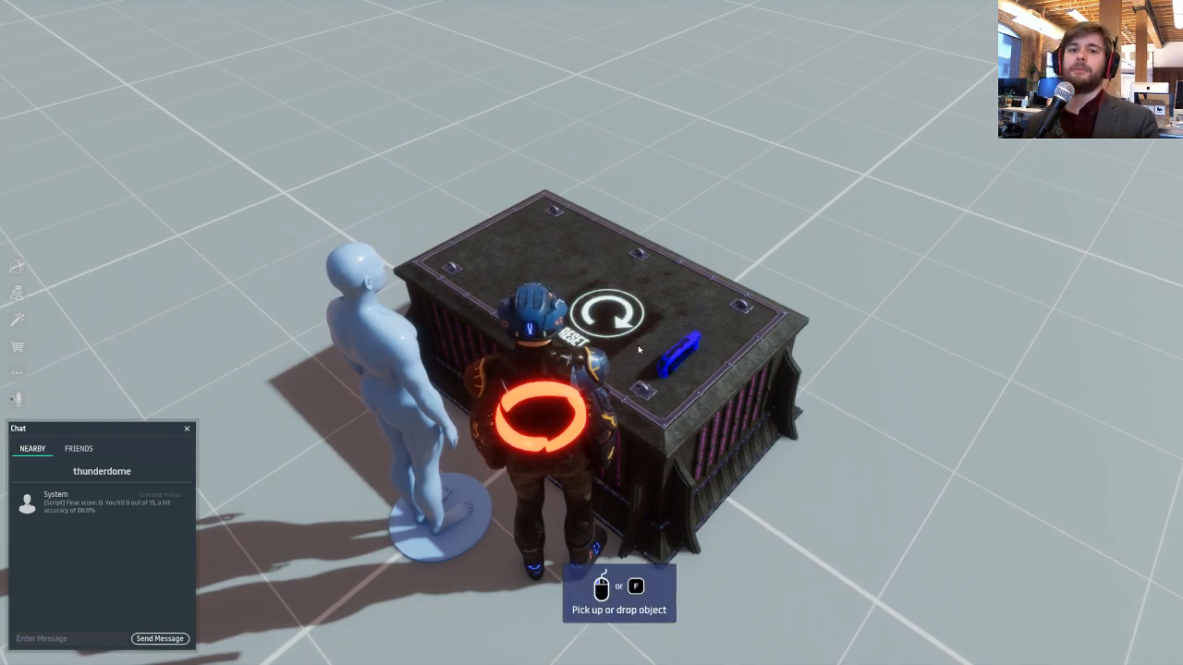
- Return to editing the scene and select the Grab points inside BLUE_GUN's structure
left_click(16, 319)
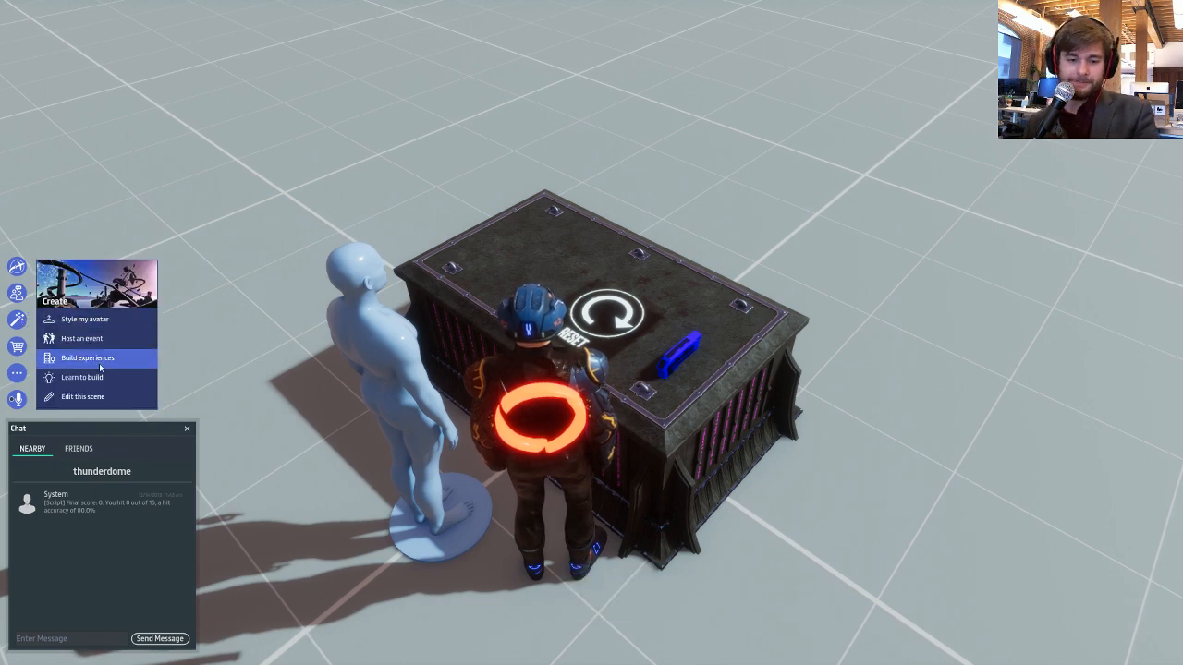
left_click(83, 396)
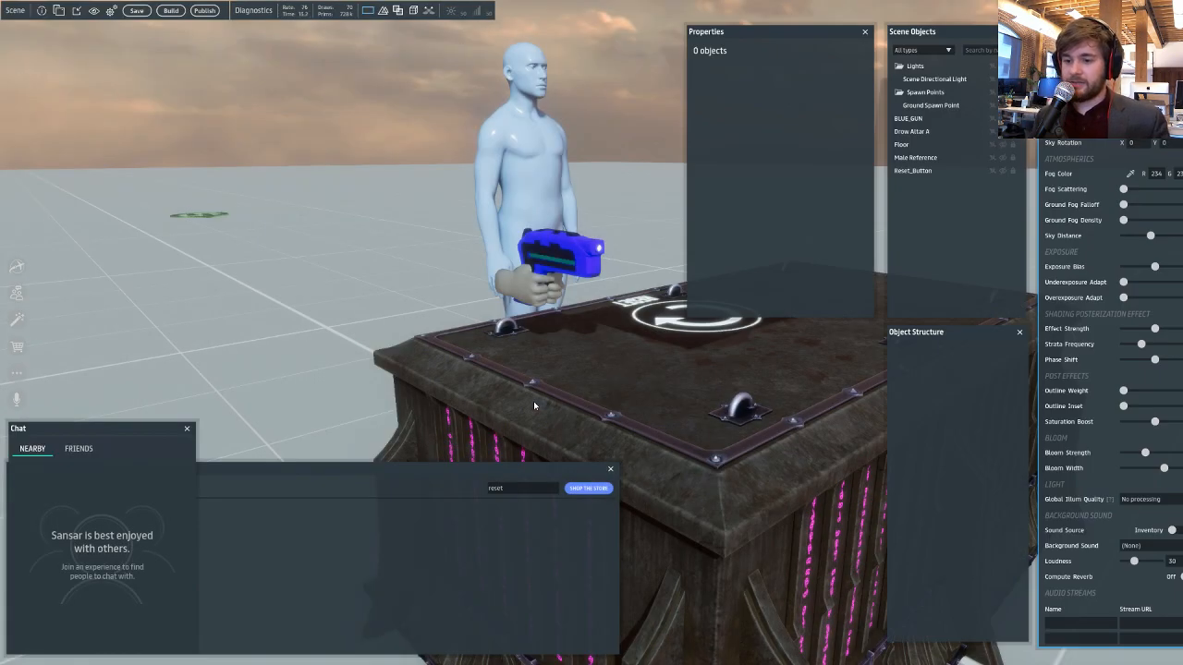
left_click(550, 254)
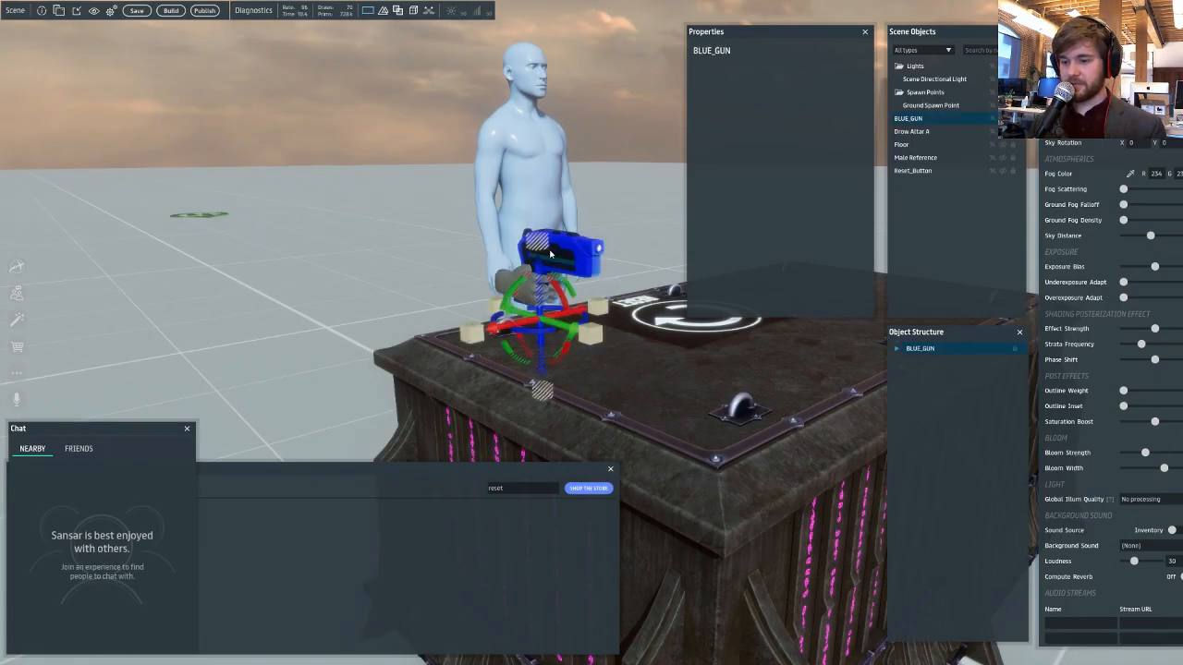
left_click(897, 349)
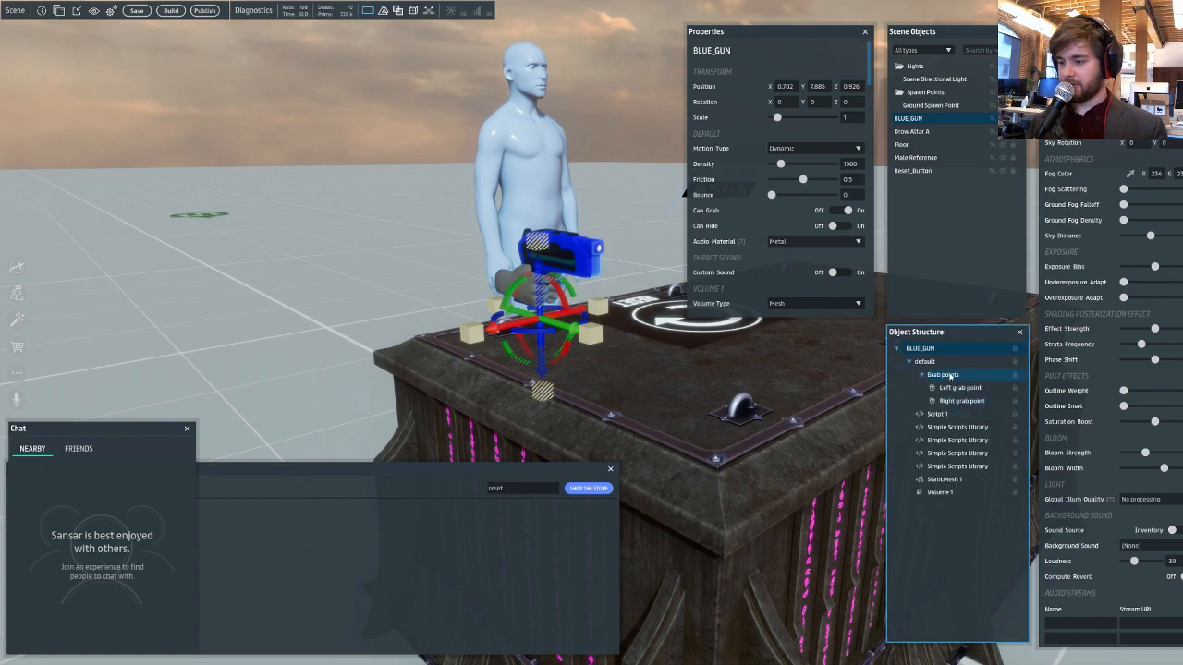
left_click(944, 374)
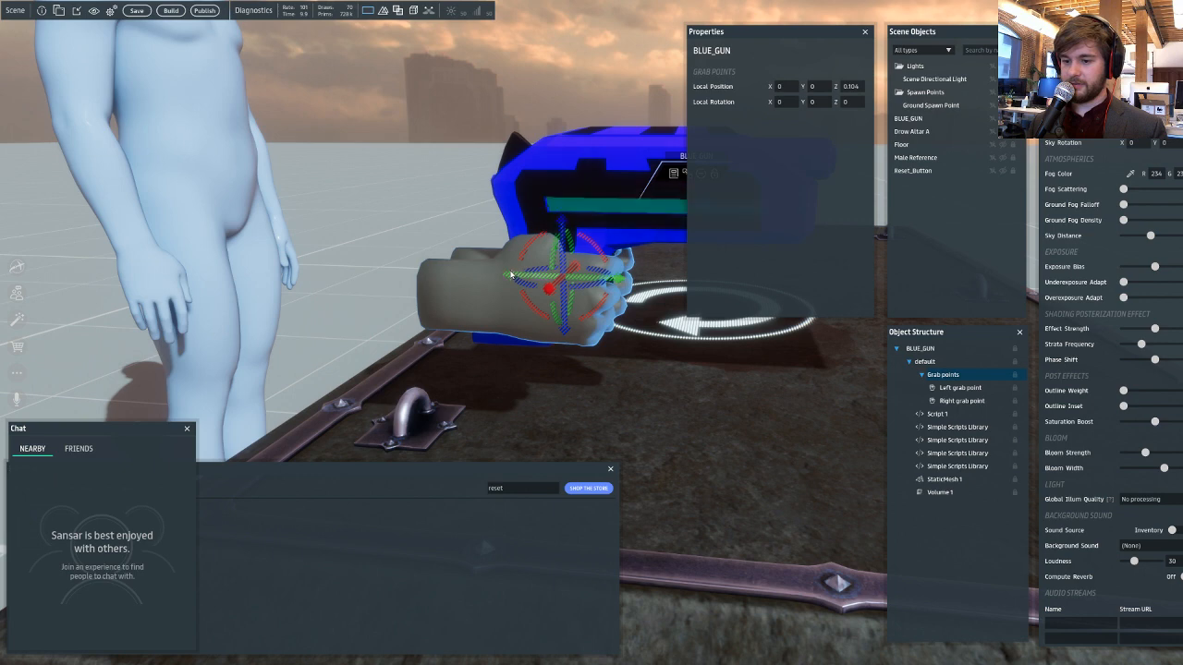
- Nudge BLUE_GUN's grab points back along the handle to a local Y position of about -0.011, checking the fit from both sides
mouse_move(510, 275)
left_mouse_down()
mouse_move(465, 270)
mouse_move(505, 272)
left_mouse_up()
mouse_move(600, 281)
left_mouse_down()
mouse_move(550, 291)
mouse_move(715, 288)
mouse_move(256, 315)
mouse_move(318, 289)
mouse_move(621, 269)
mouse_move(607, 283)
left_mouse_up()
scroll(463, 342, "down", 3)
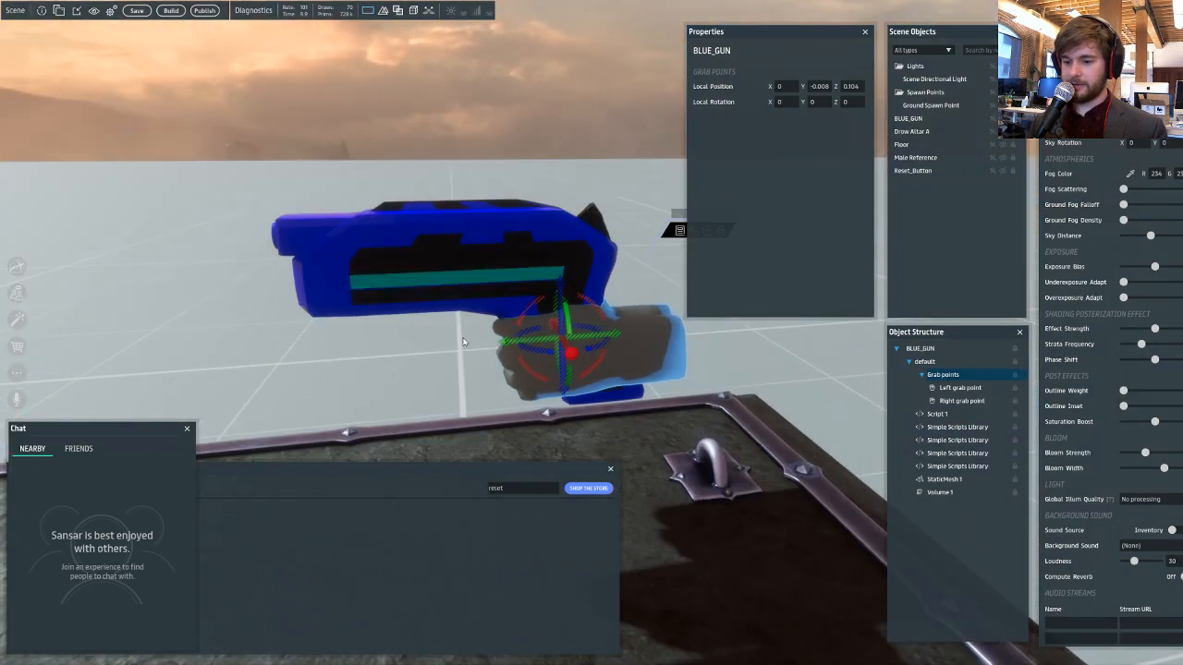
scroll(464, 342, "up", 3)
left_click_drag(568, 338, 592, 337)
scroll(217, 290, "down", 4)
left_click_drag(217, 291, 591, 309, "alt")
scroll(541, 317, "up", 4)
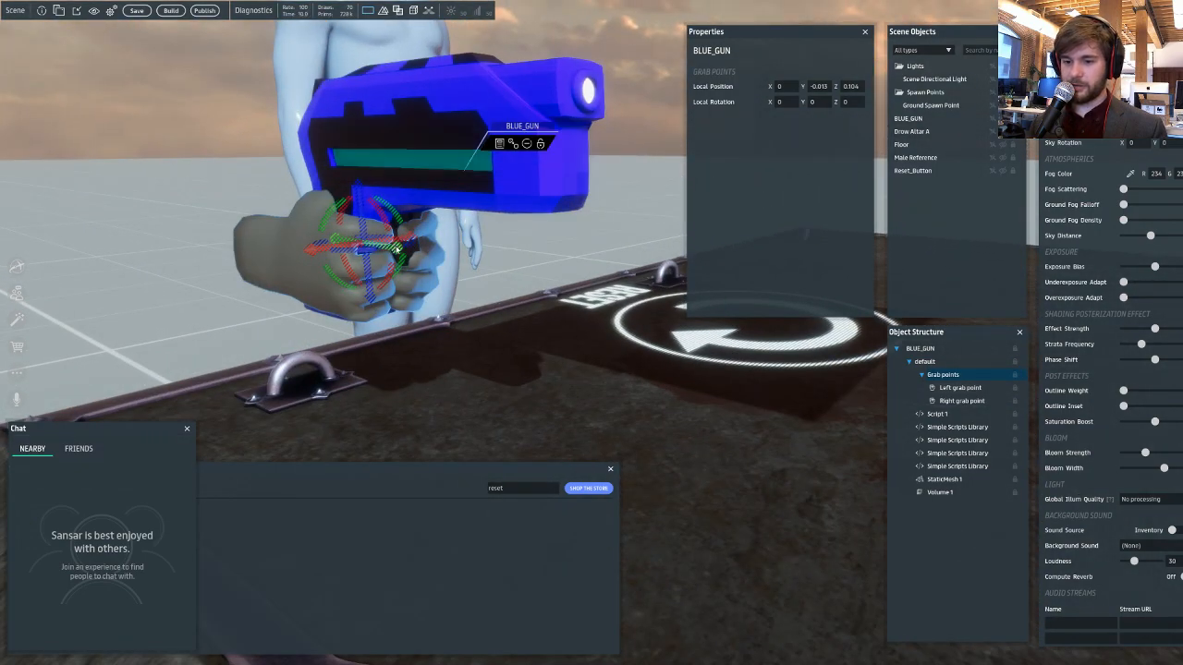
left_click_drag(398, 250, 401, 250)
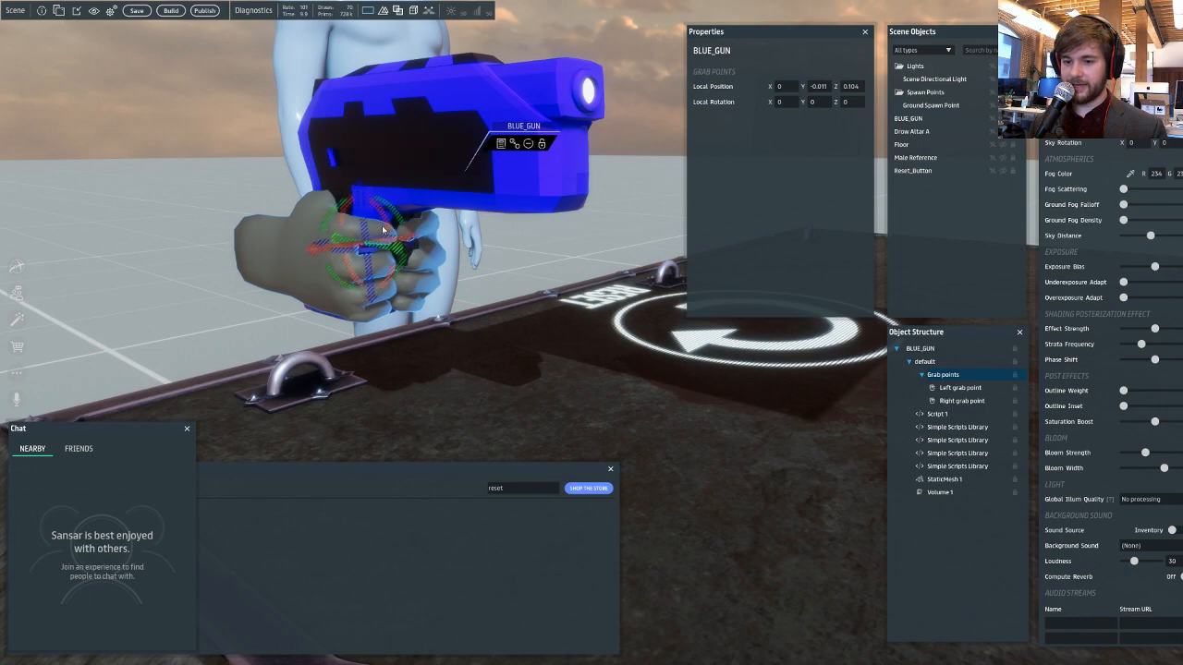
left_click_drag(485, 260, 601, 261, "alt")
scroll(602, 204, "down", 3)
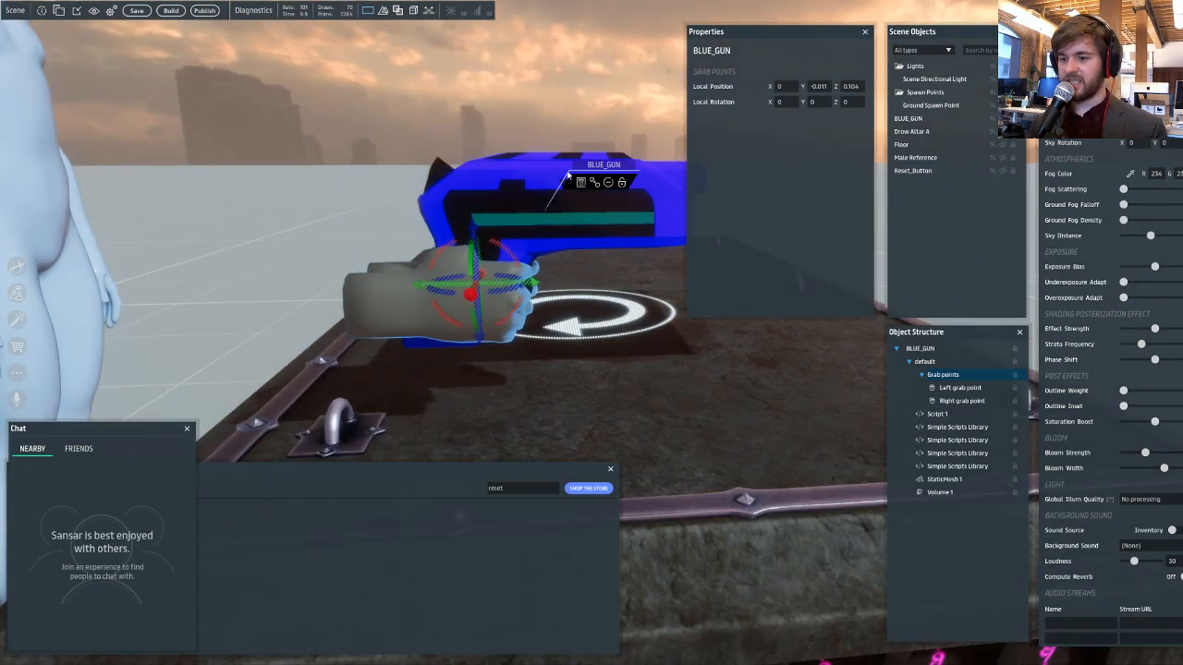
- Select BLUE_GUN, toggle the visibility of physics shapes and examine the gun from behind
left_click(567, 174)
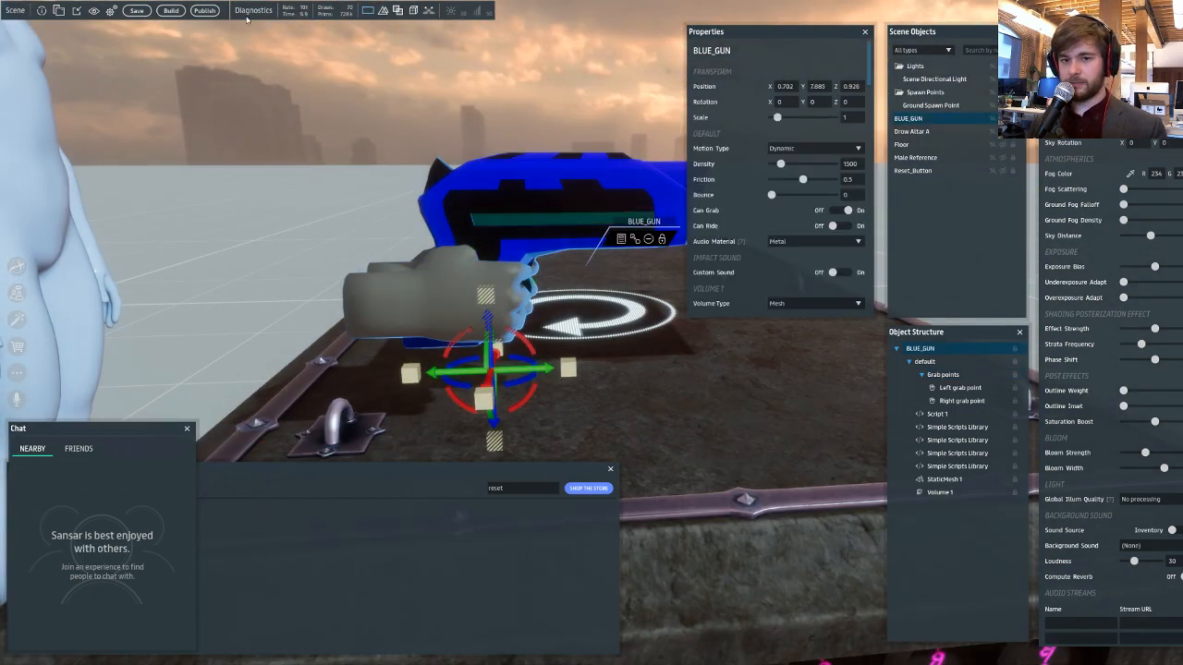
left_click(93, 10)
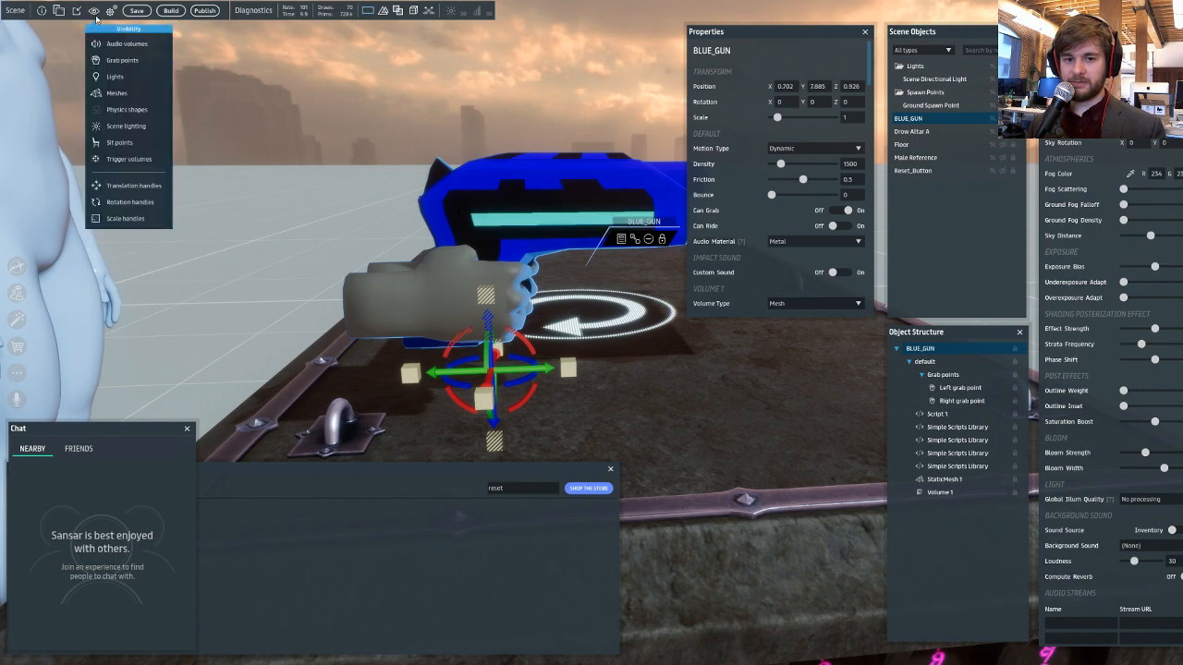
left_click(99, 111)
left_click_drag(363, 109, 534, 124, "alt")
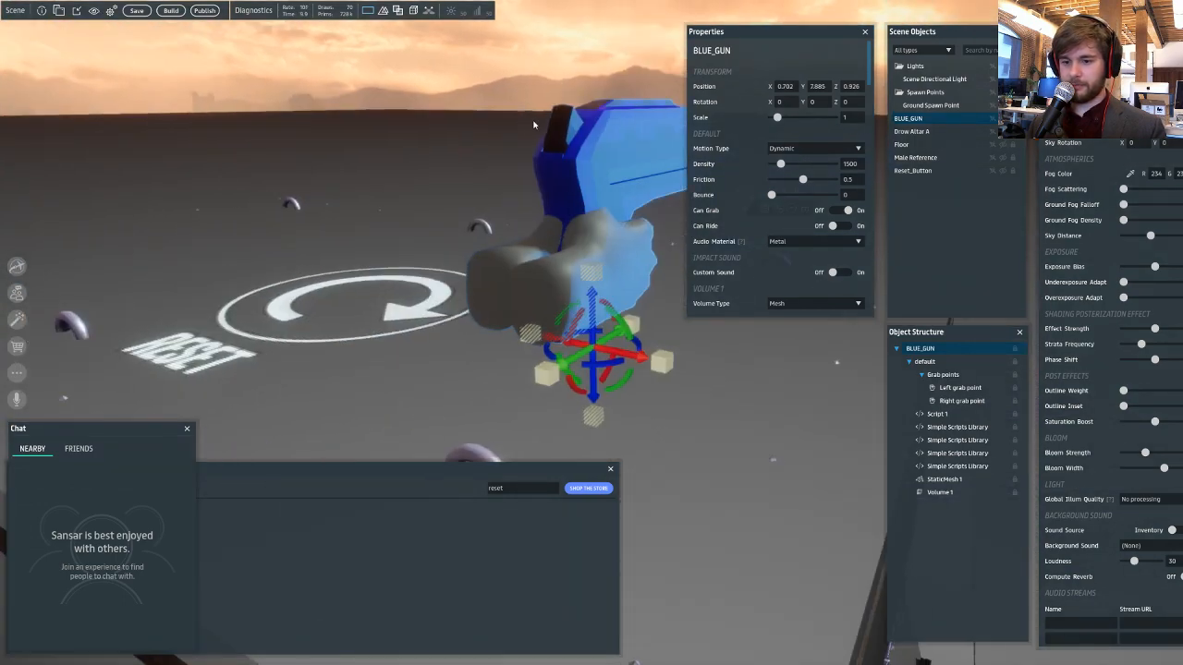
mouse_move(533, 124)
right_mouse_down()
mouse_move(375, 124)
mouse_move(517, 128)
right_mouse_up()
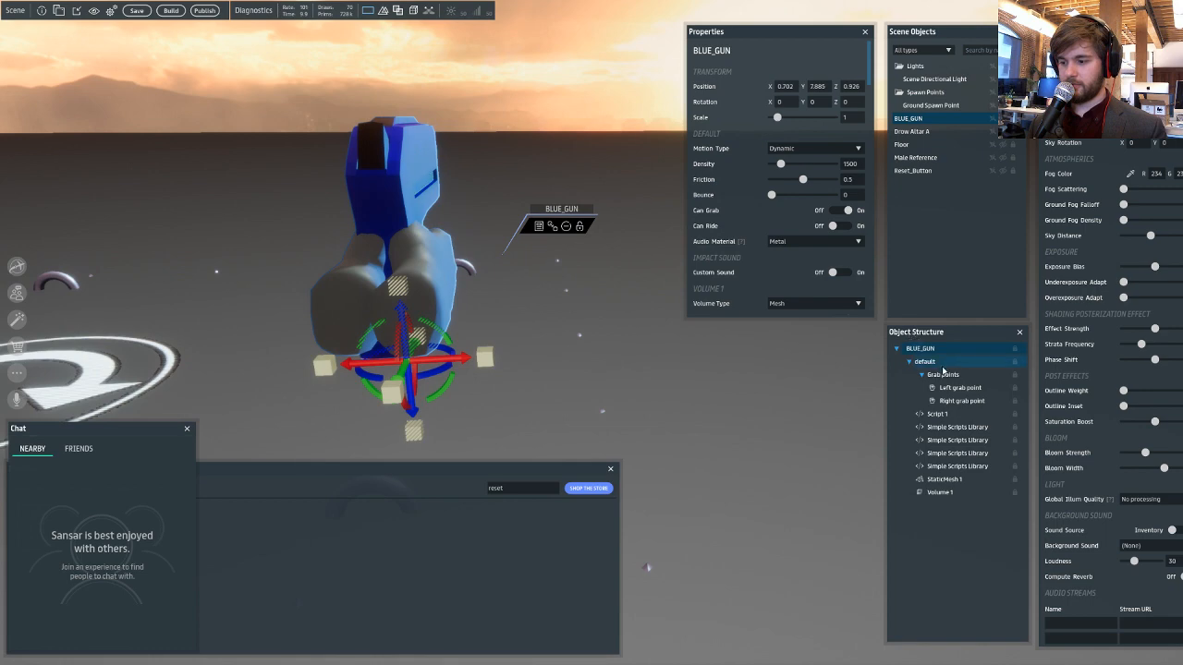
- Select BLUE_GUN's Volume 1 and enlarge its scale to about 1.384
left_click(950, 498)
right_click_drag(621, 283, 443, 256)
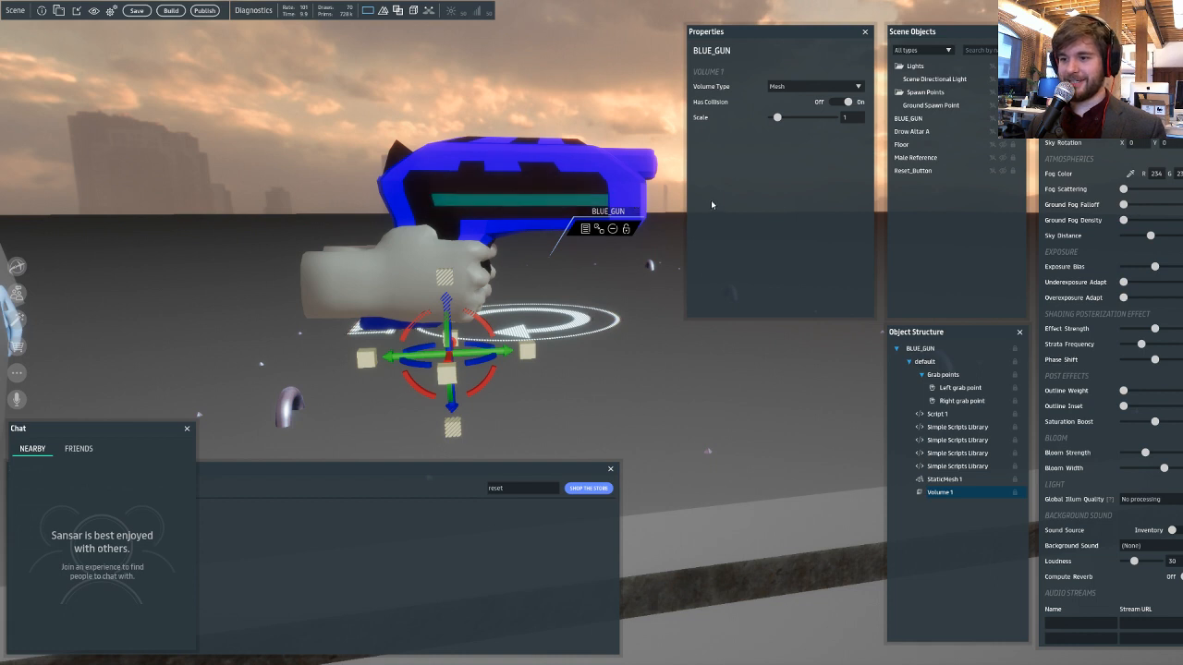
left_click_drag(781, 119, 783, 119)
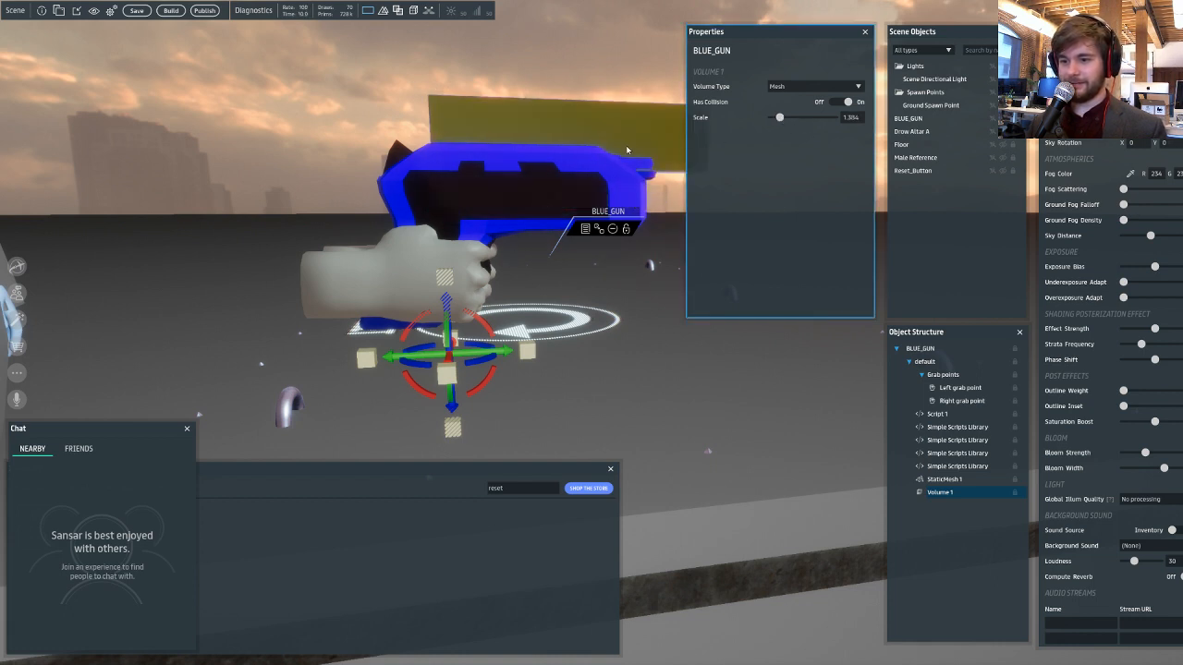
- Try a scale of 2 for BLUE_GUN's mesh-type Volume 1 and check its size against the gun
key("d")
right_click_drag(629, 151, 516, 158)
scroll(517, 158, "up", 1)
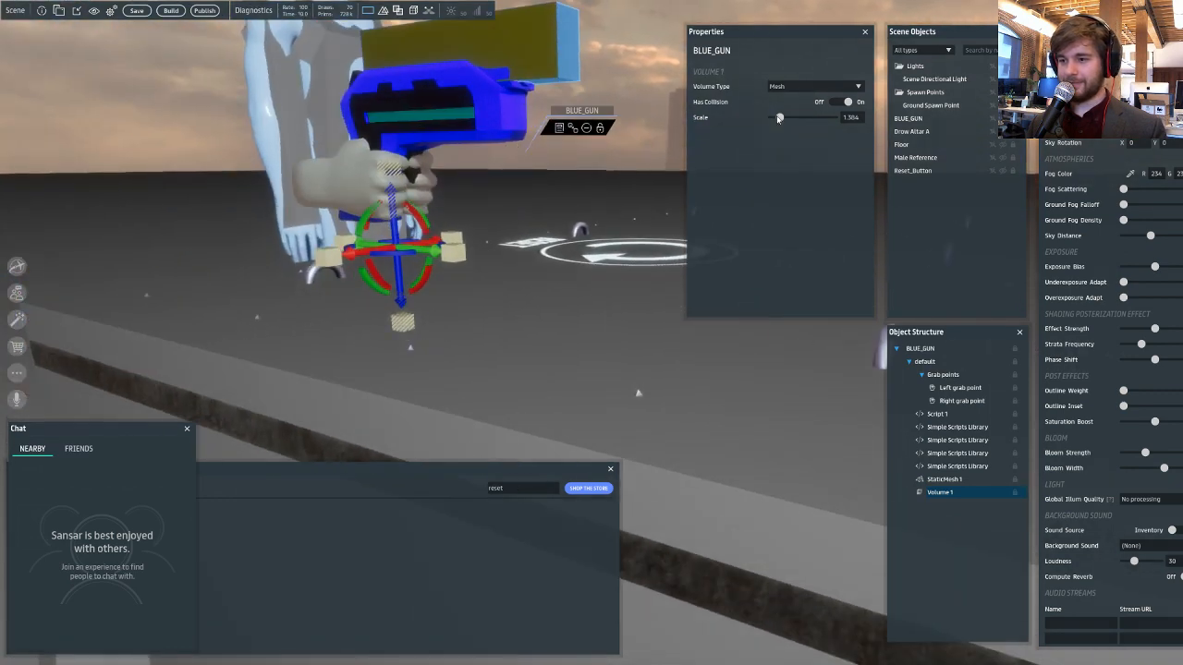
left_click_drag(779, 118, 784, 121)
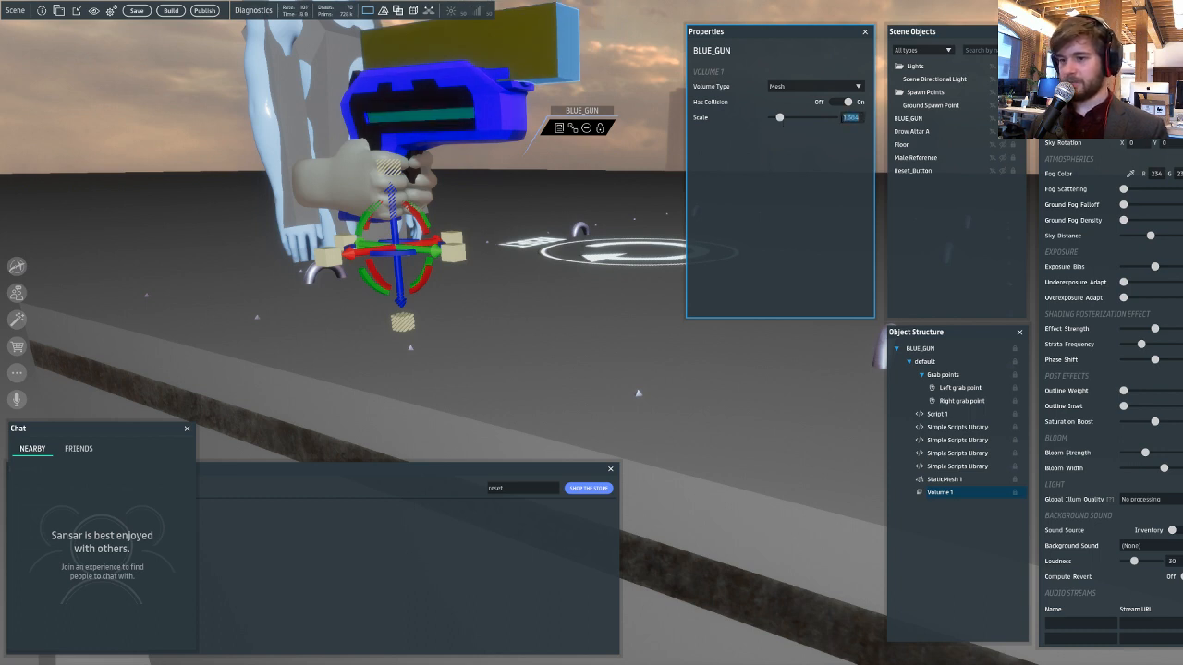
key("Return")
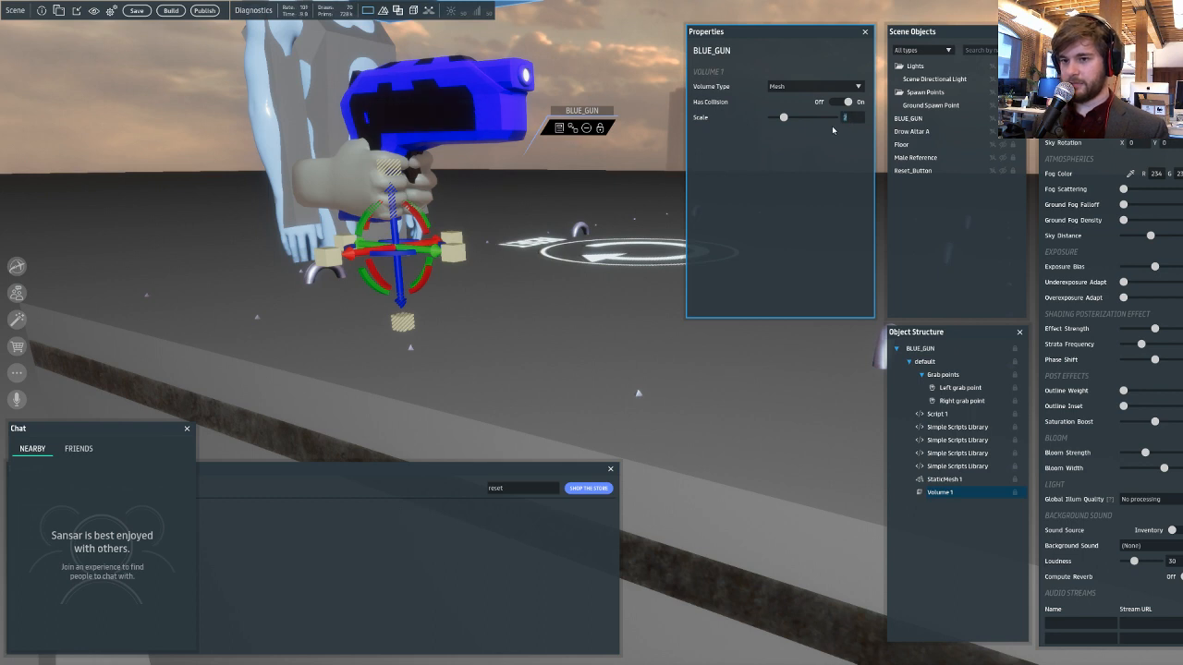
right_click_drag(612, 173, 603, 166)
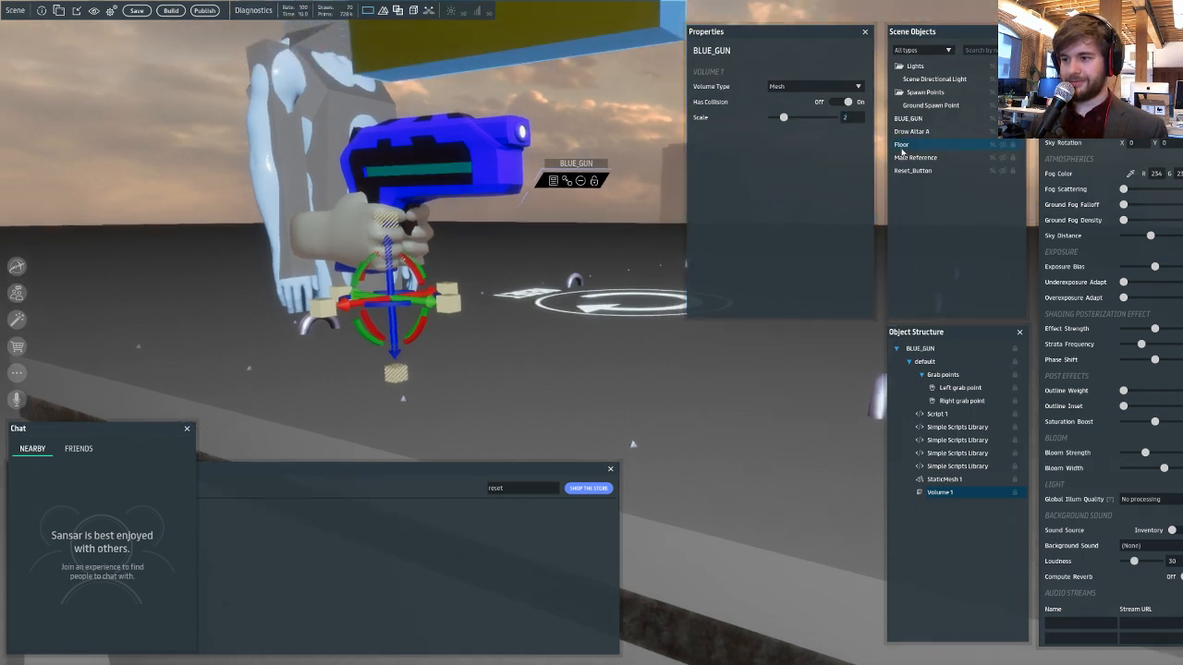
- Set the scale of BLUE_GUN's mesh-type Volume 1 to 1.5
left_click_drag(863, 119, 844, 118)
type("1")
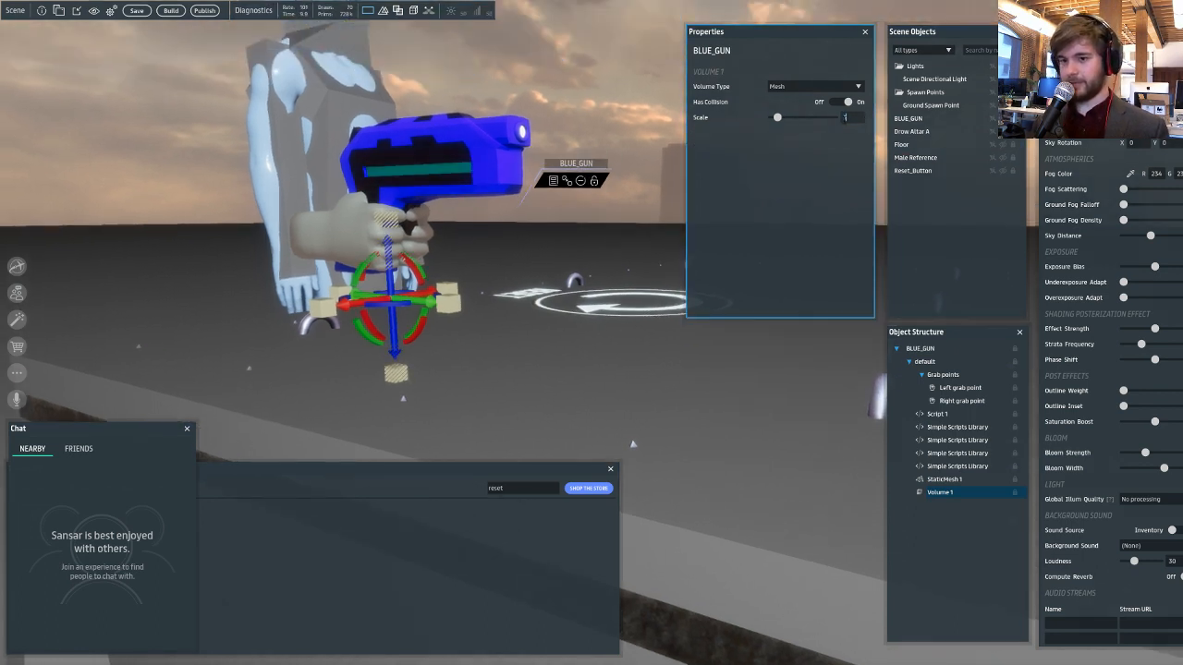
type(".")
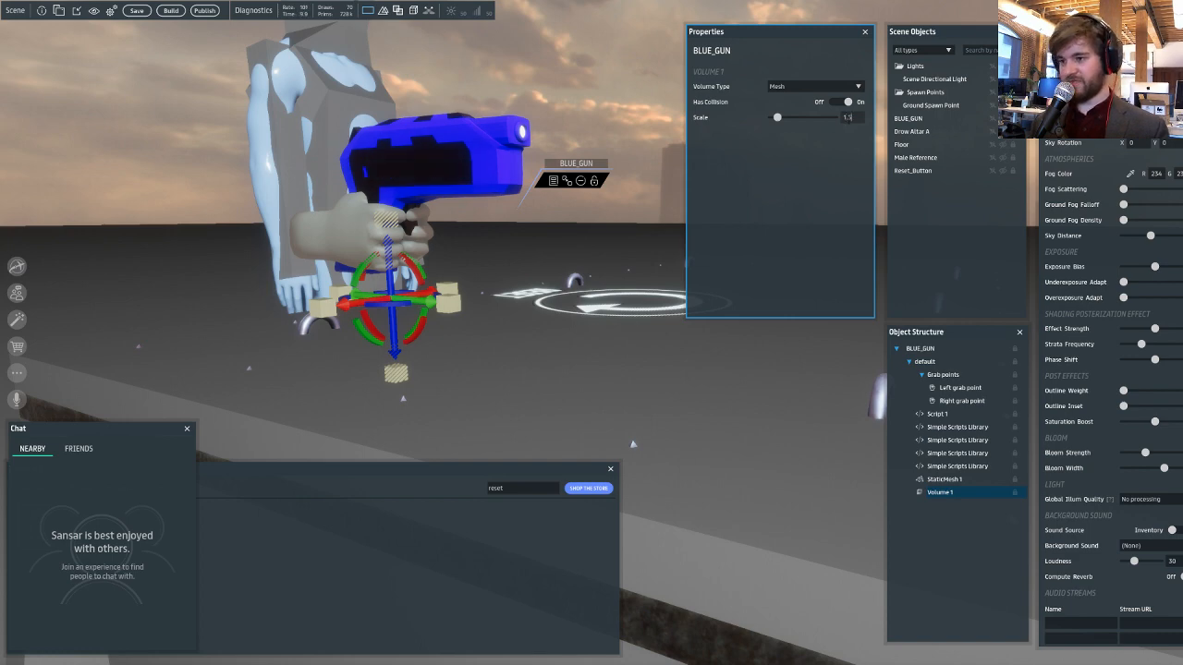
type("5")
right_click_drag(580, 125, 580, 125)
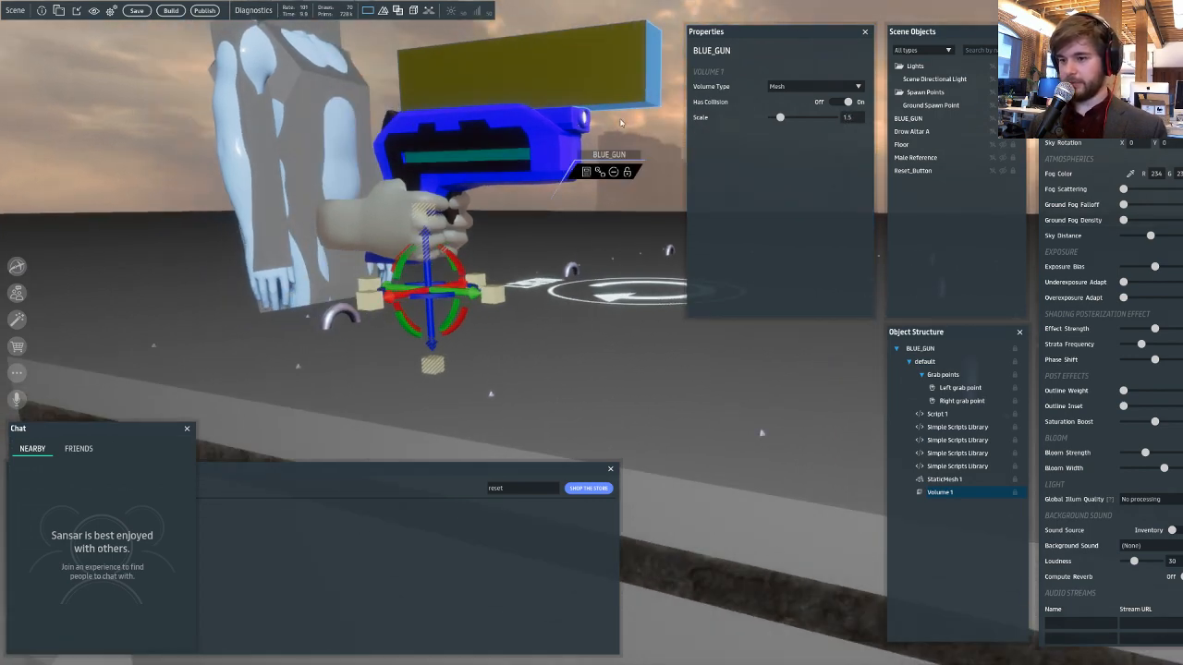
- Reselect Volume 1 in BLUE_GUN's structure and move it down and back so it overlaps the gun body
left_click(944, 491)
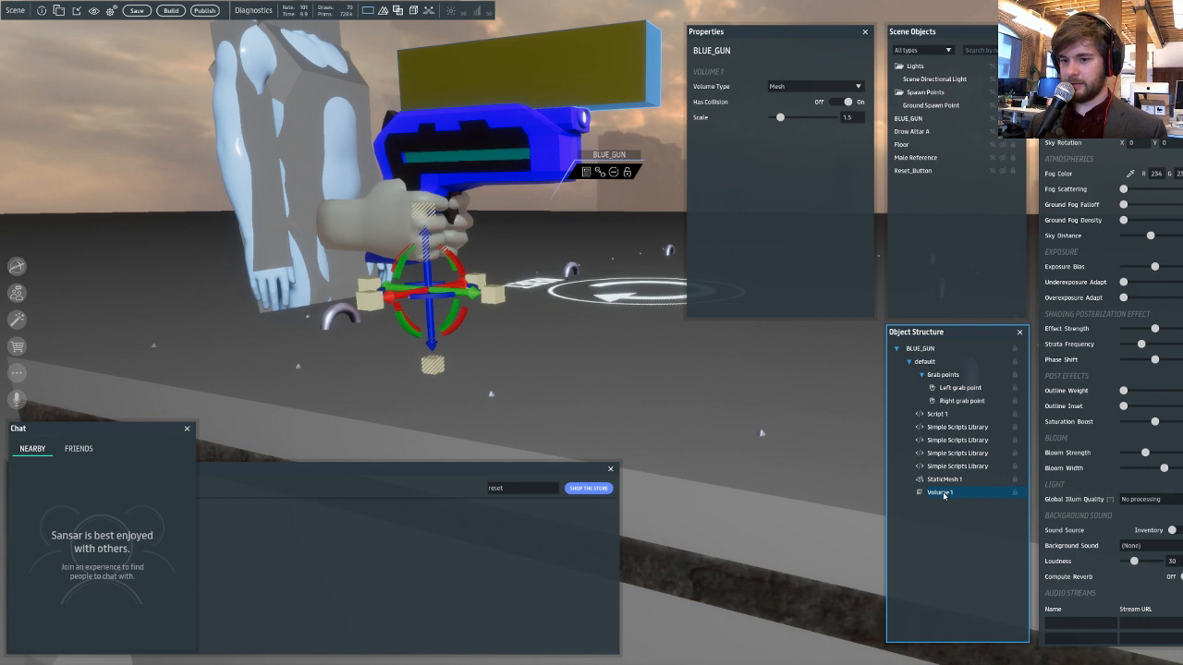
left_click(626, 114)
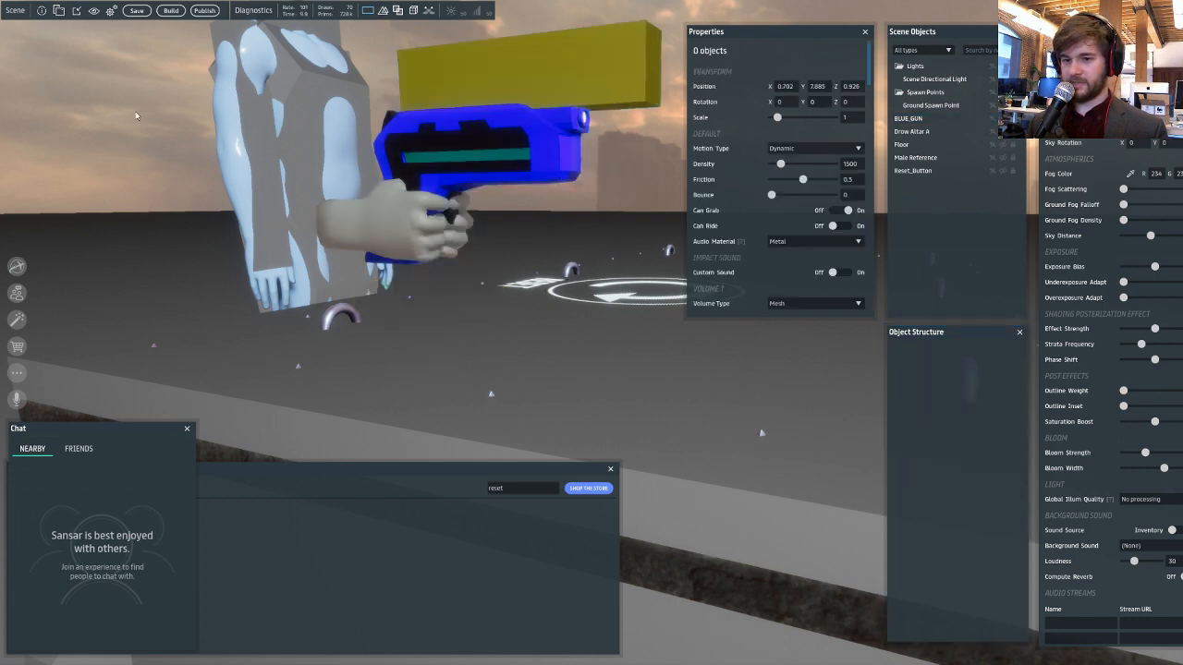
left_click(575, 56)
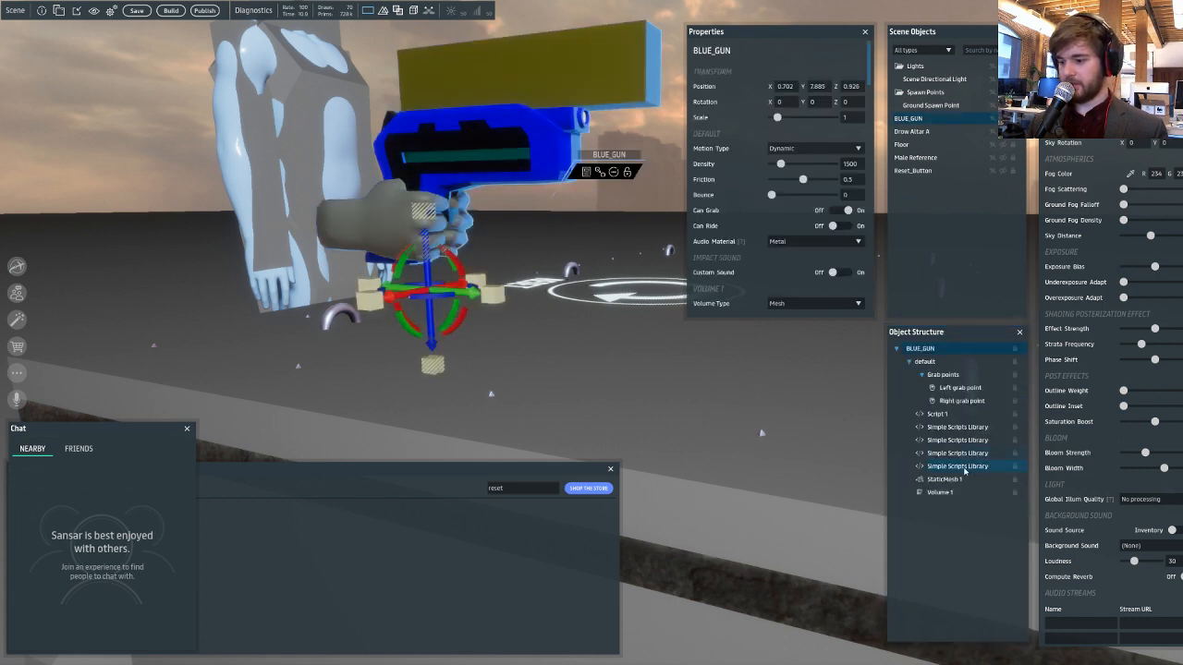
left_click(940, 492)
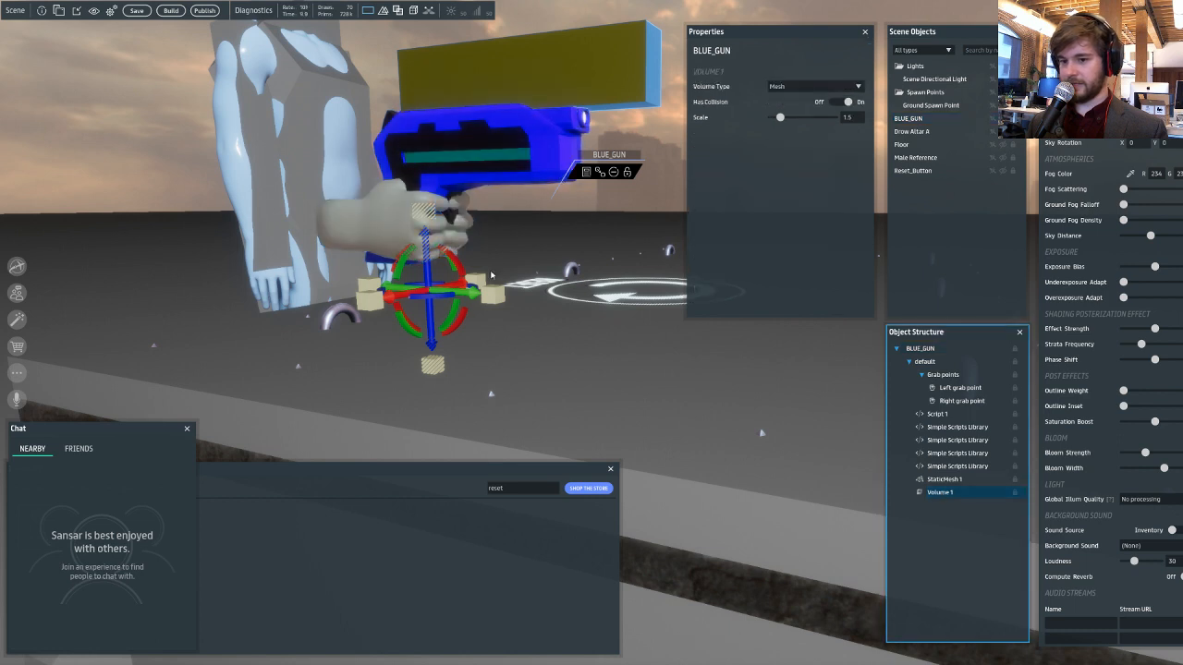
left_click_drag(433, 339, 437, 395)
left_click_drag(475, 351, 445, 348)
right_click_drag(556, 264, 618, 264)
key("a")
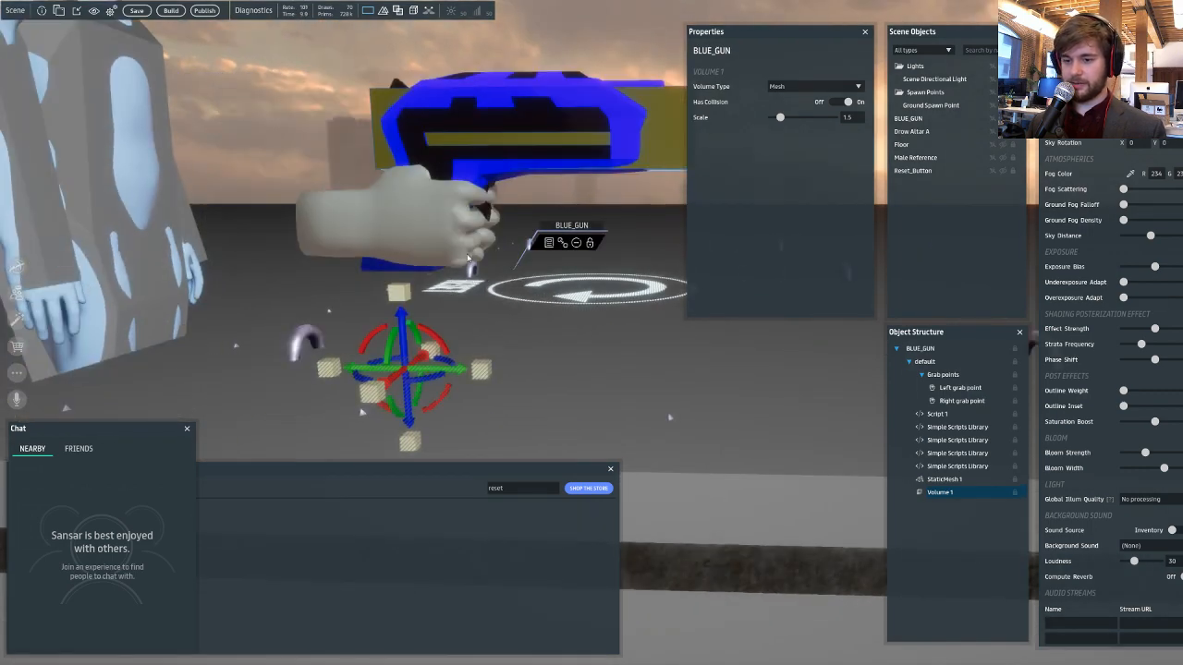
right_click_drag(617, 170, 609, 188)
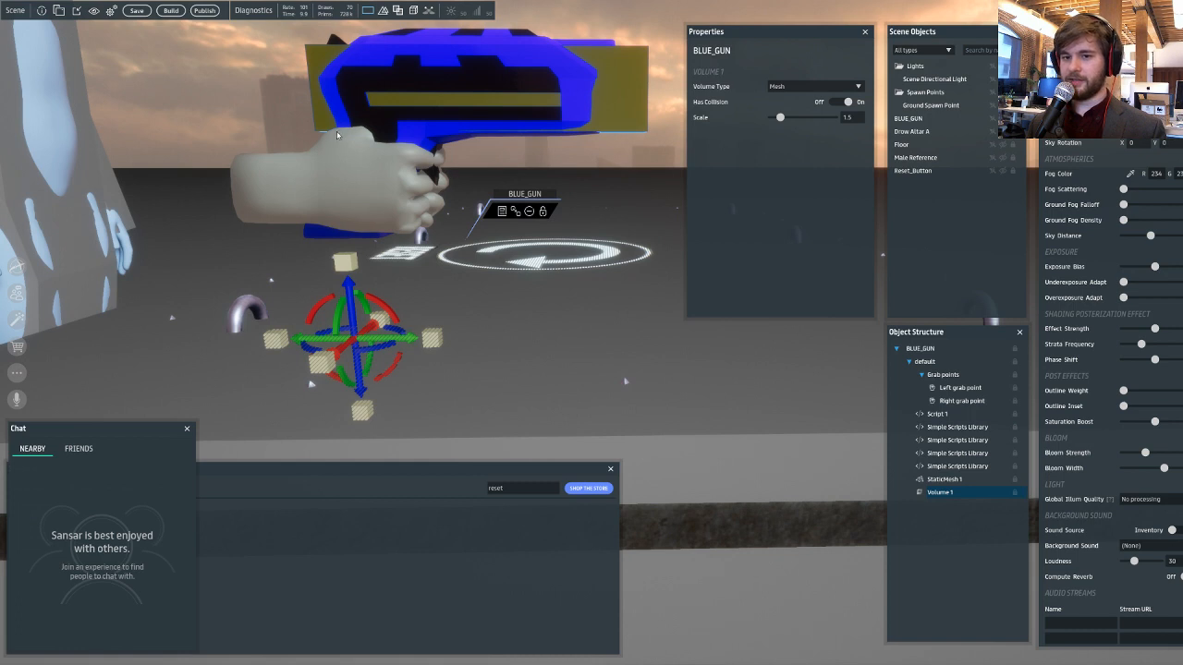
- Change the volume type of BLUE_GUN's Volume 1 to Box
left_click(793, 87)
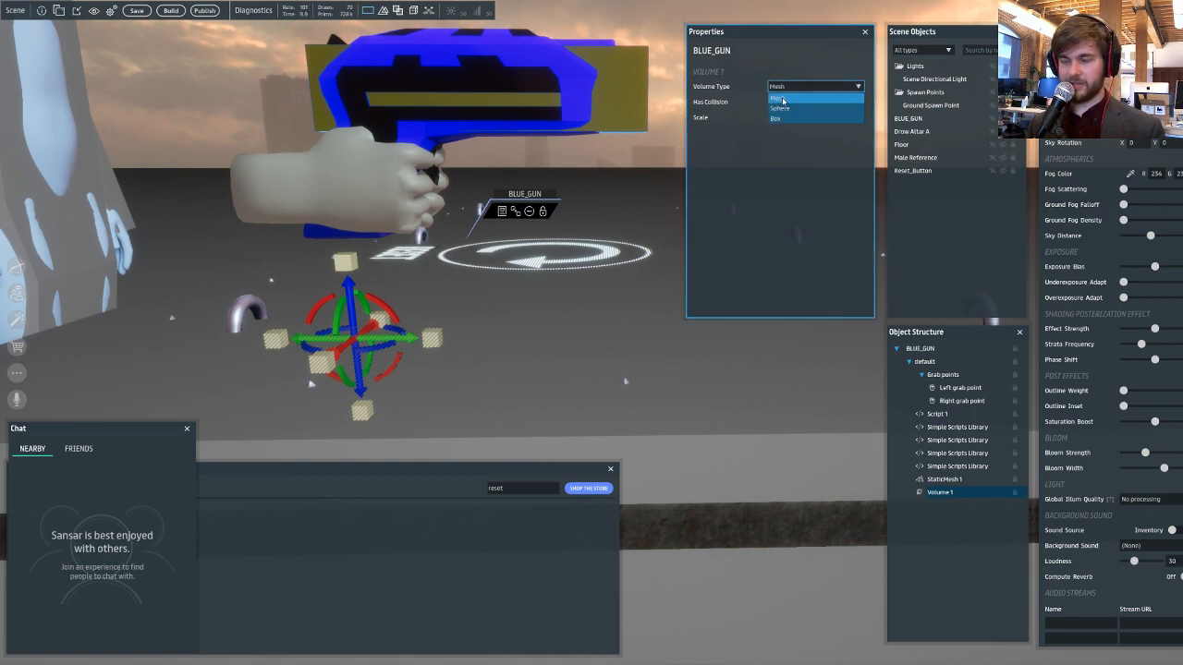
left_click(781, 119)
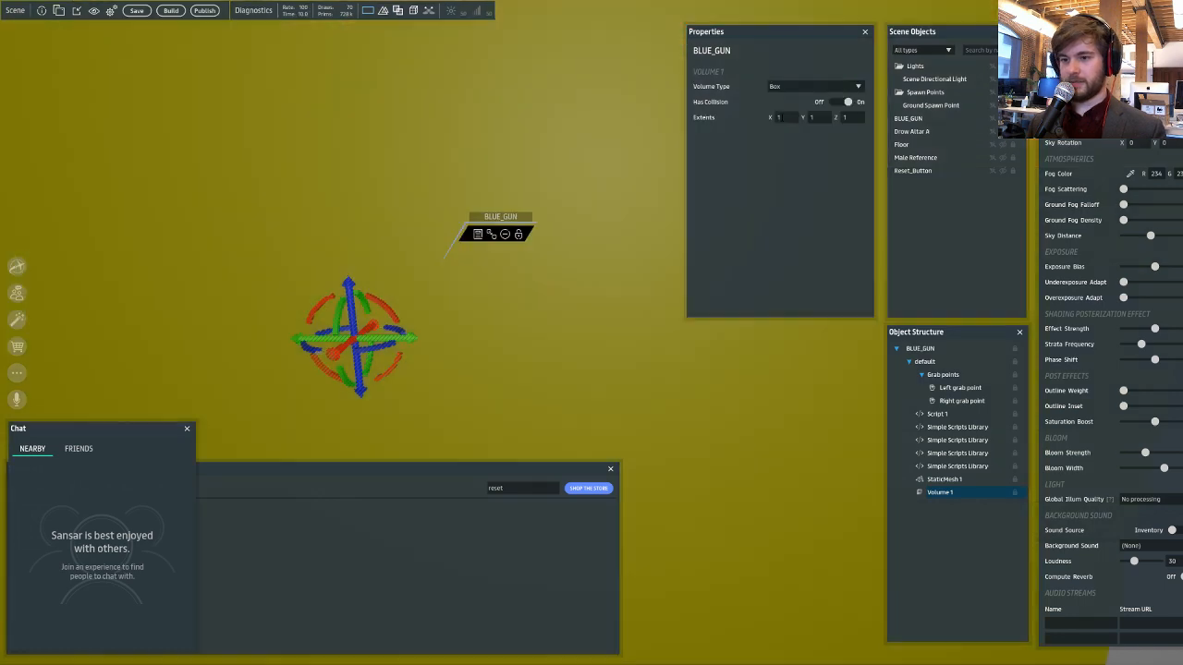
scroll(433, 207, "down", 5)
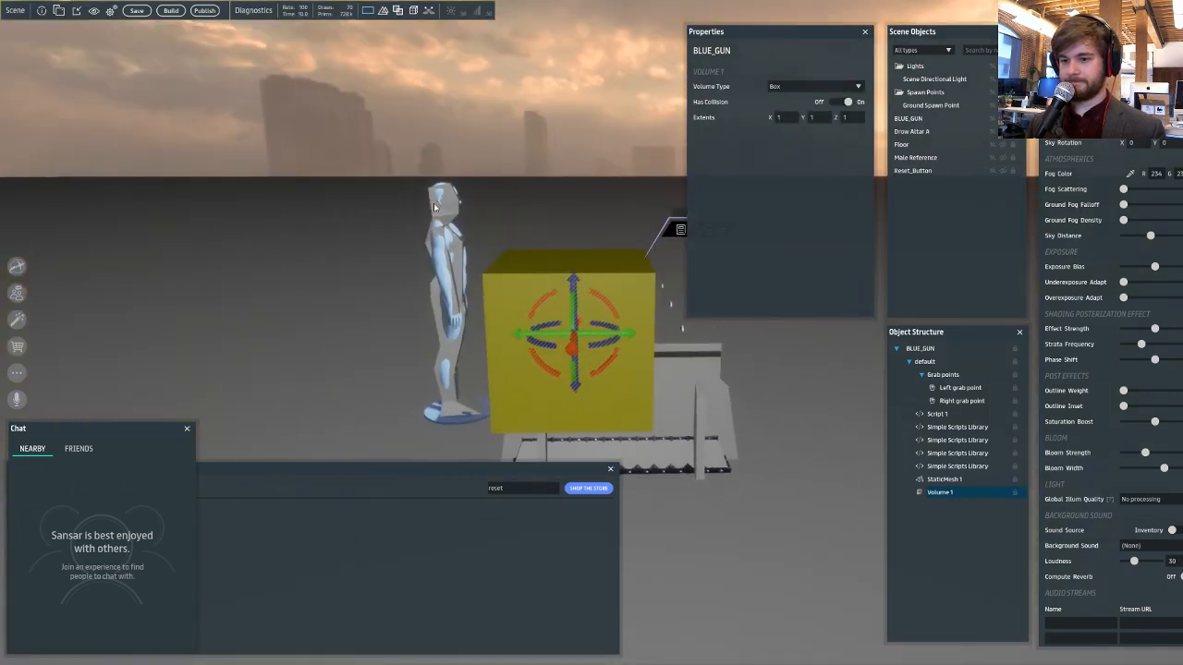
- Set the box volume's X, Y and Z extents to 0.25 and raise the box to the gun's height
scroll(439, 205, "up", 1)
left_click_drag(788, 117, 748, 118)
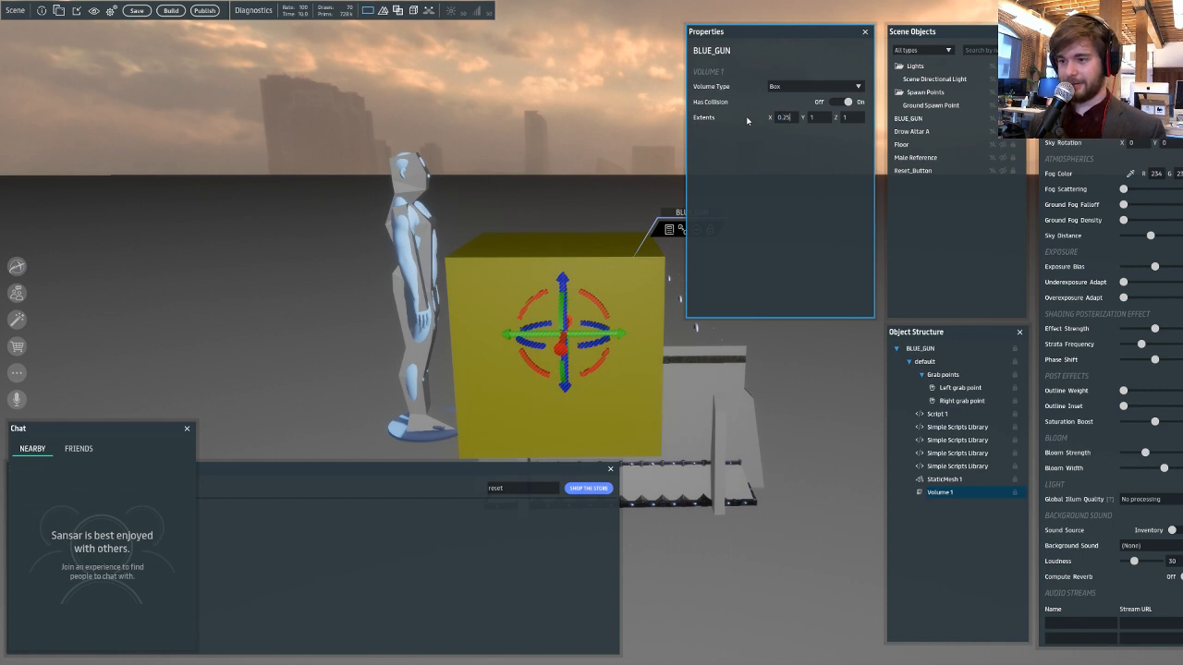
key("Return")
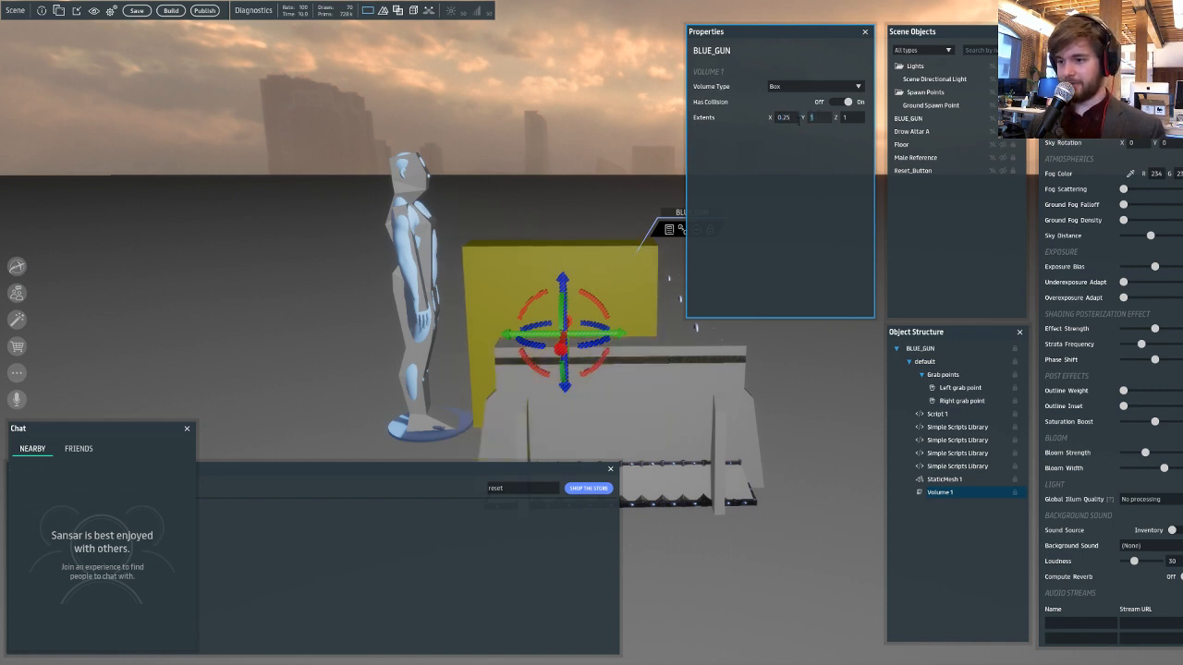
type("0.25")
key("Tab")
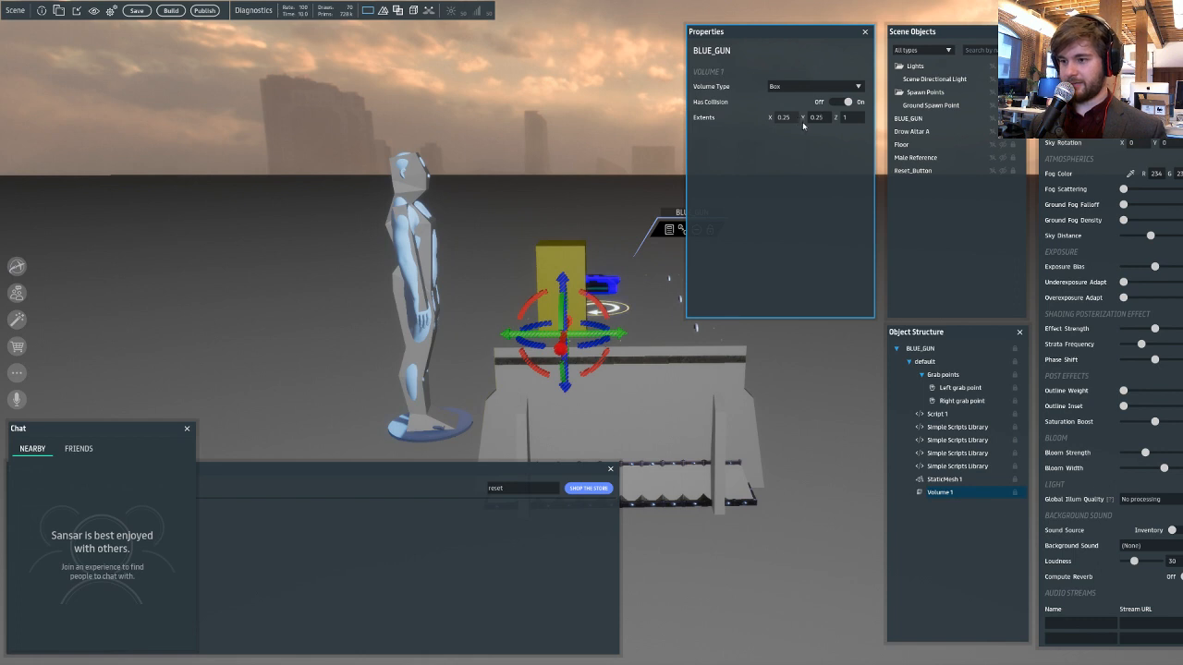
type("0.25")
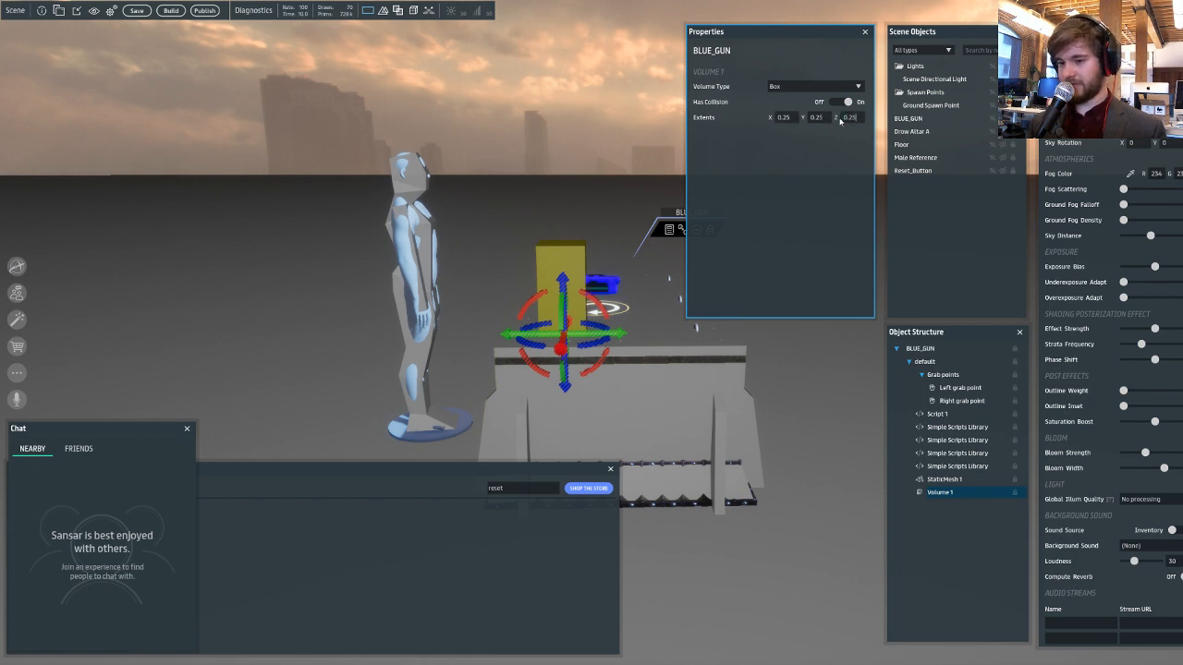
key("Return")
left_click_drag(563, 280, 564, 237)
- Narrow the box volume's X extent to 0.05 so it matches the gun's width
key("w")
right_click_drag(602, 278, 503, 231)
key("d")
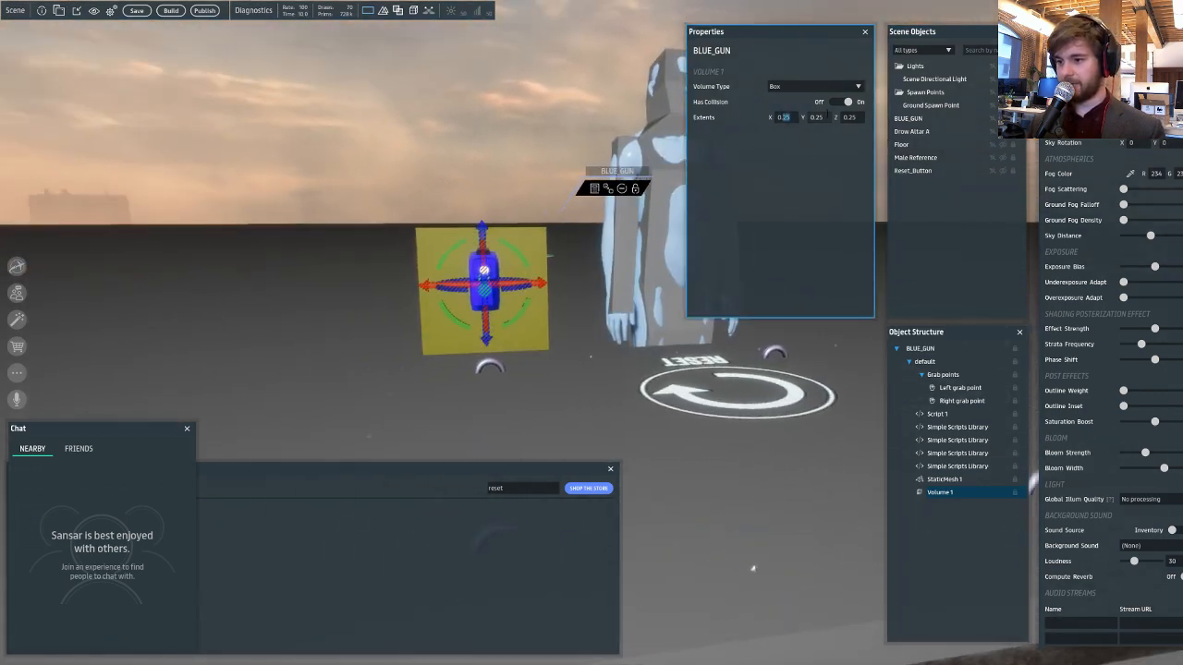
type("0.1")
key("Return")
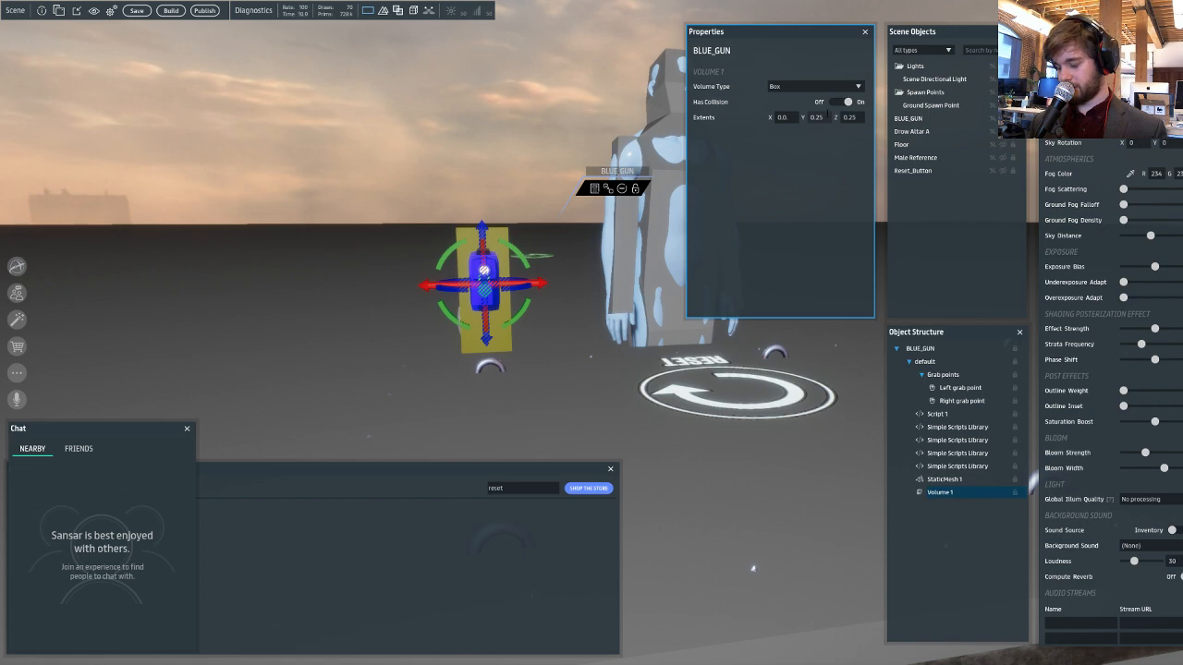
key("Return")
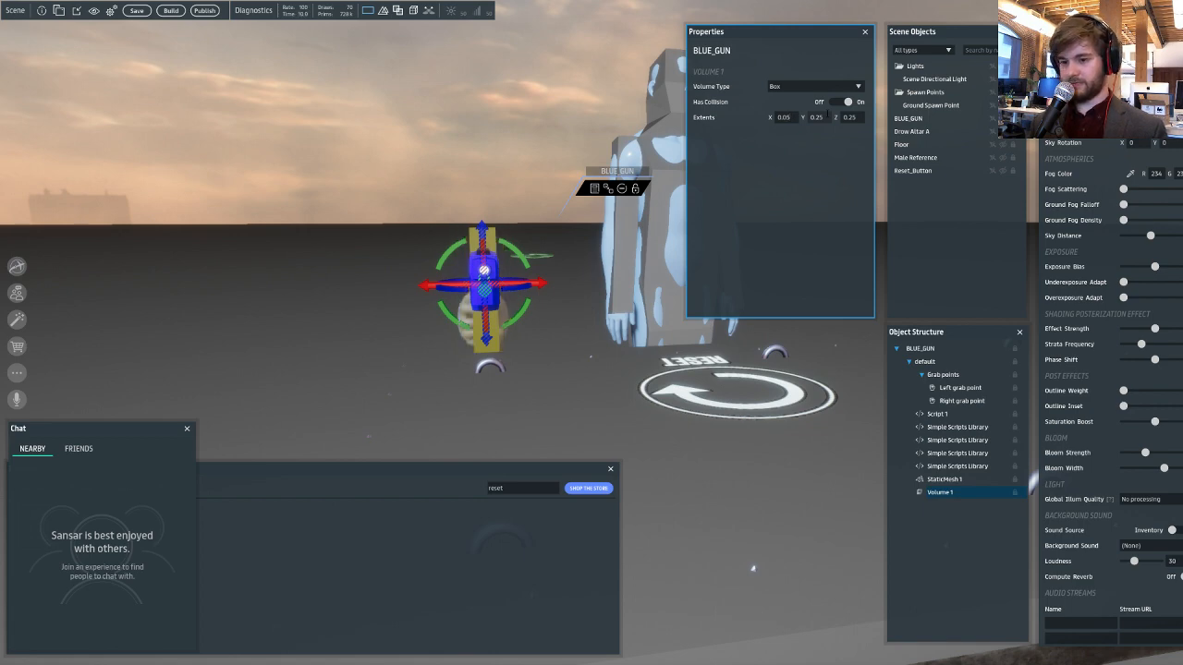
- Move the box volume forward along the barrel to centre it on the gun
right_click_drag(425, 301, 476, 294)
key("w")
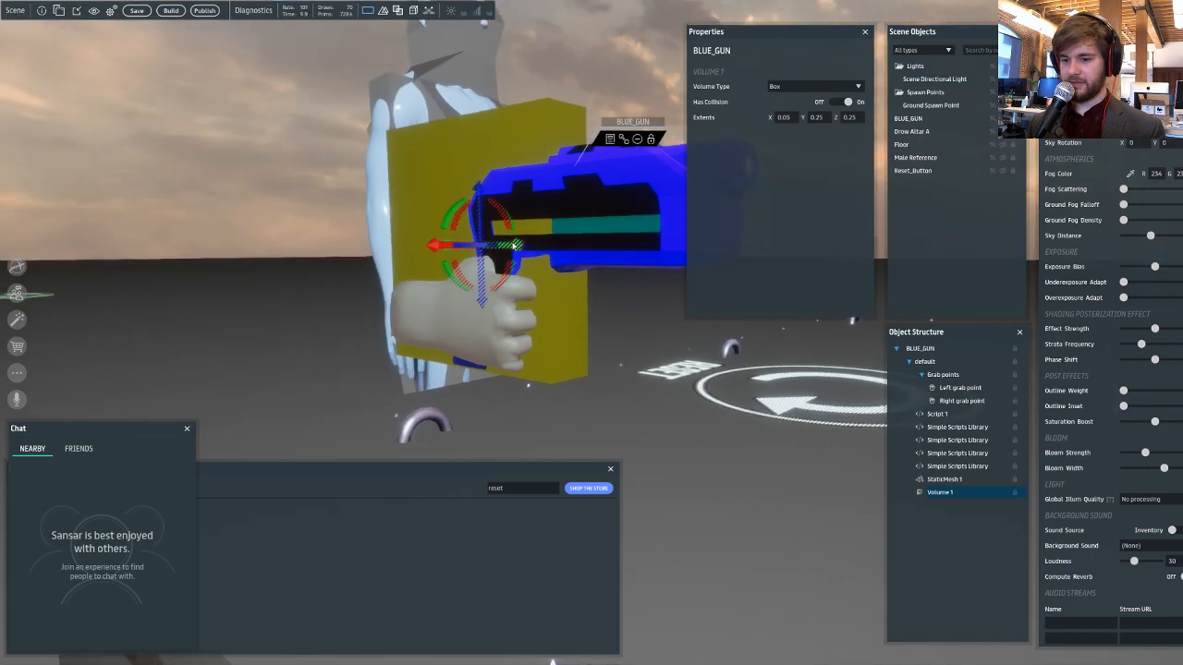
left_click_drag(516, 245, 514, 245)
right_click_drag(515, 245, 704, 247)
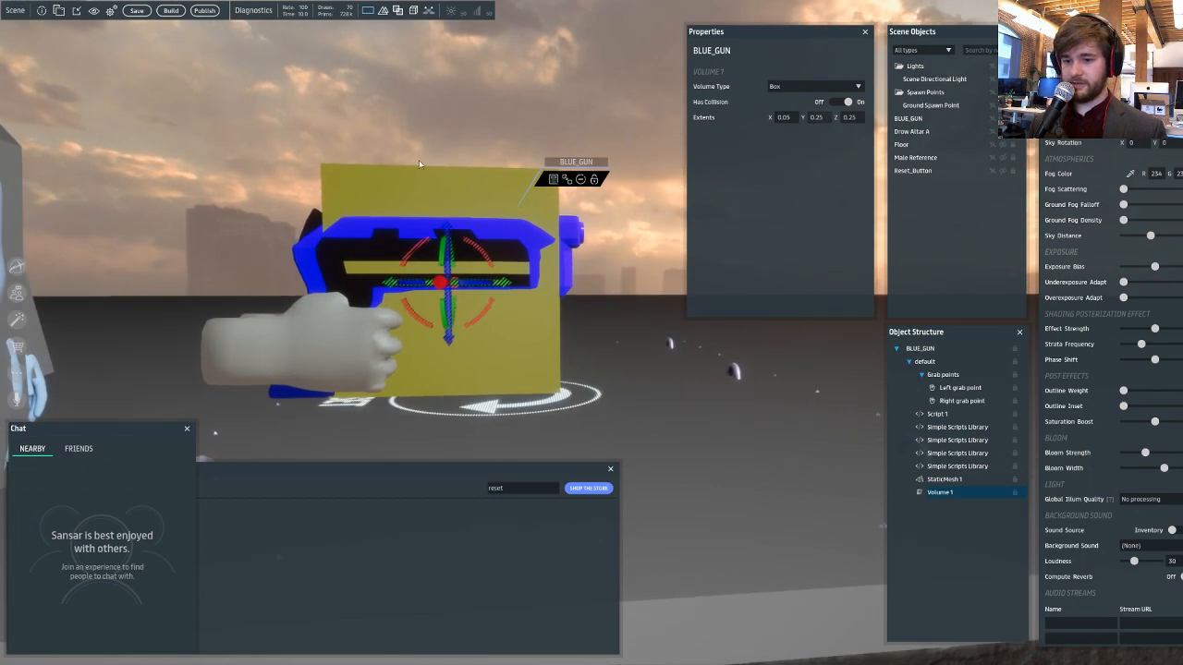
- Set the box volume's Y extent to 0.3 and its Z extent to 0.2
right_click_drag(419, 164, 293, 388)
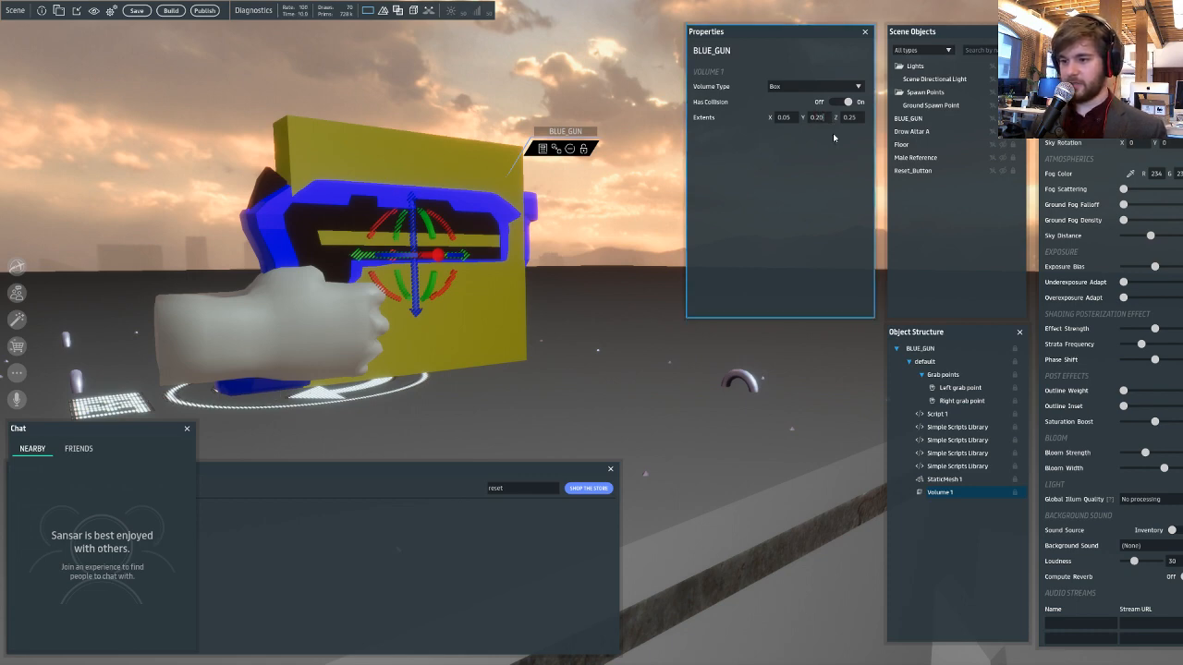
key("BackSpace")
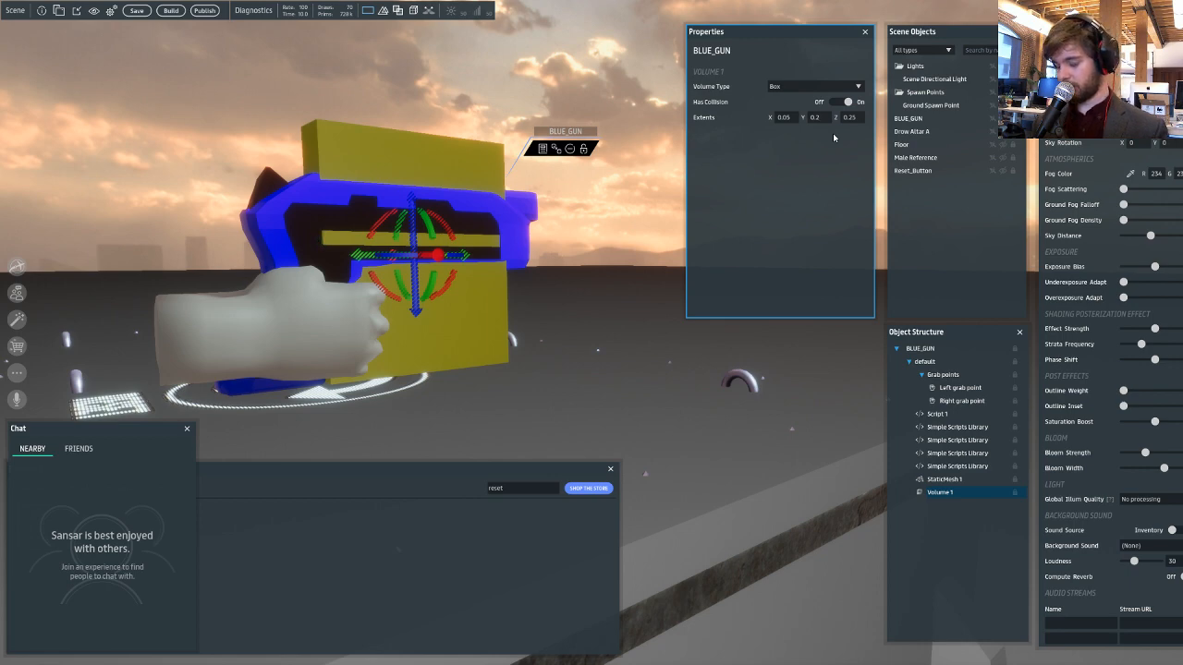
key("Return")
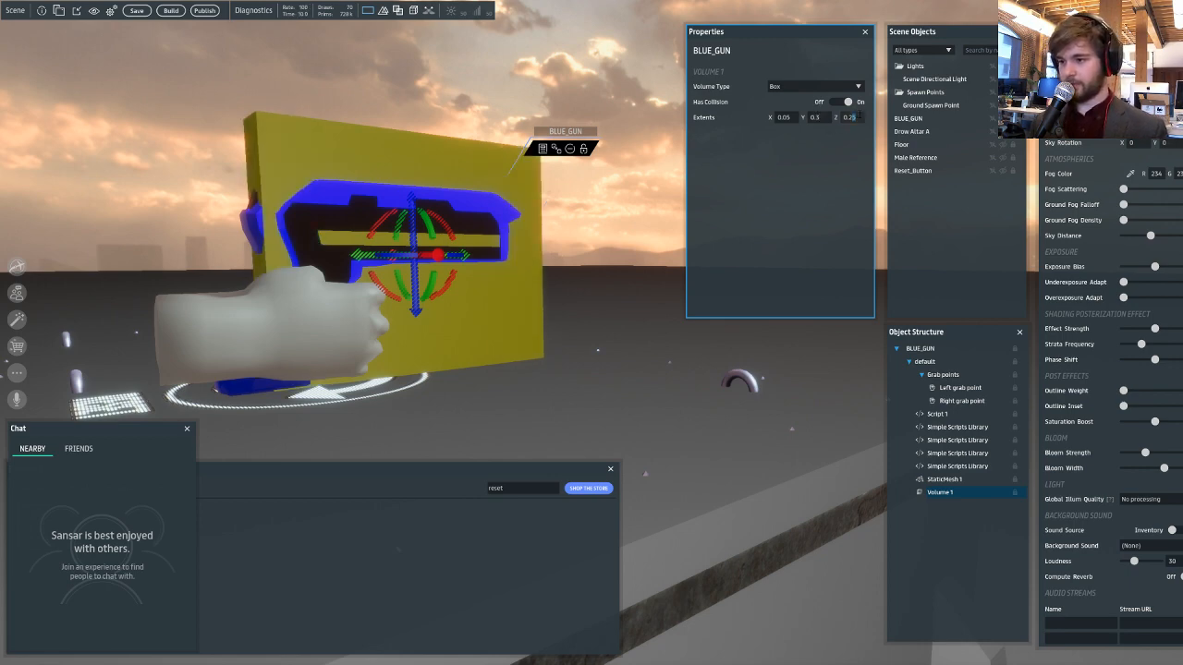
key("BackSpace")
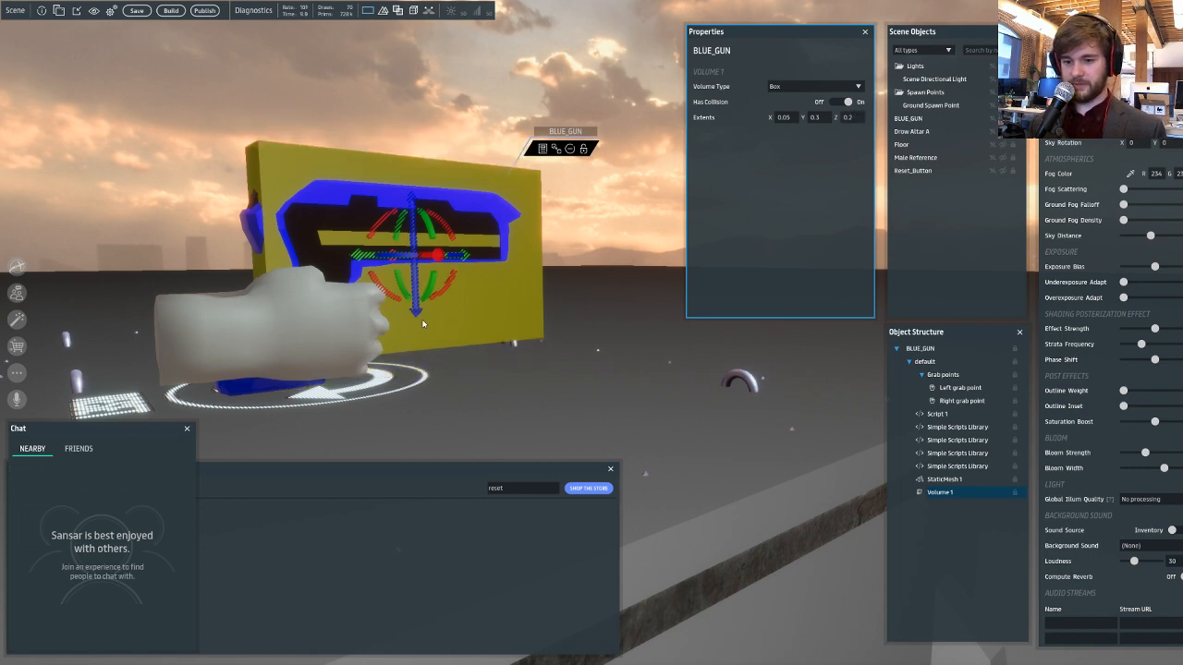
- Shift the box volume down and back towards the grip, and adjust its height slightly upward to fit the gun
left_click_drag(416, 312, 415, 338)
left_click_drag(358, 280, 335, 282)
right_click_drag(307, 222, 391, 251)
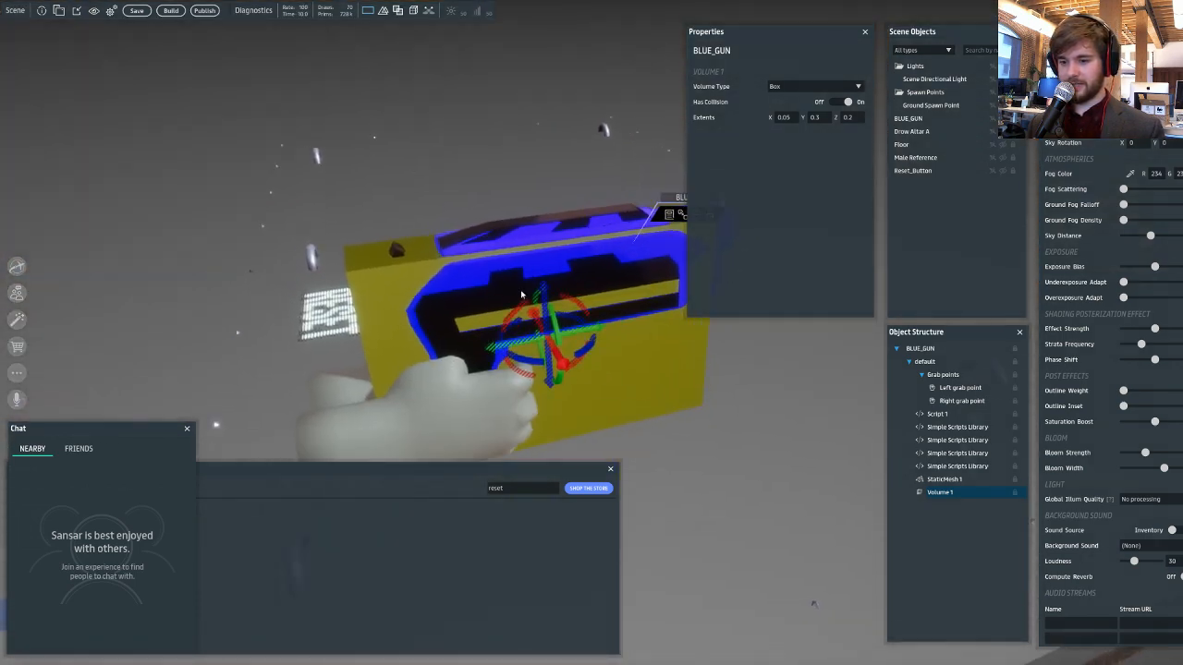
left_click_drag(548, 288, 548, 283)
right_click_drag(625, 293, 596, 260)
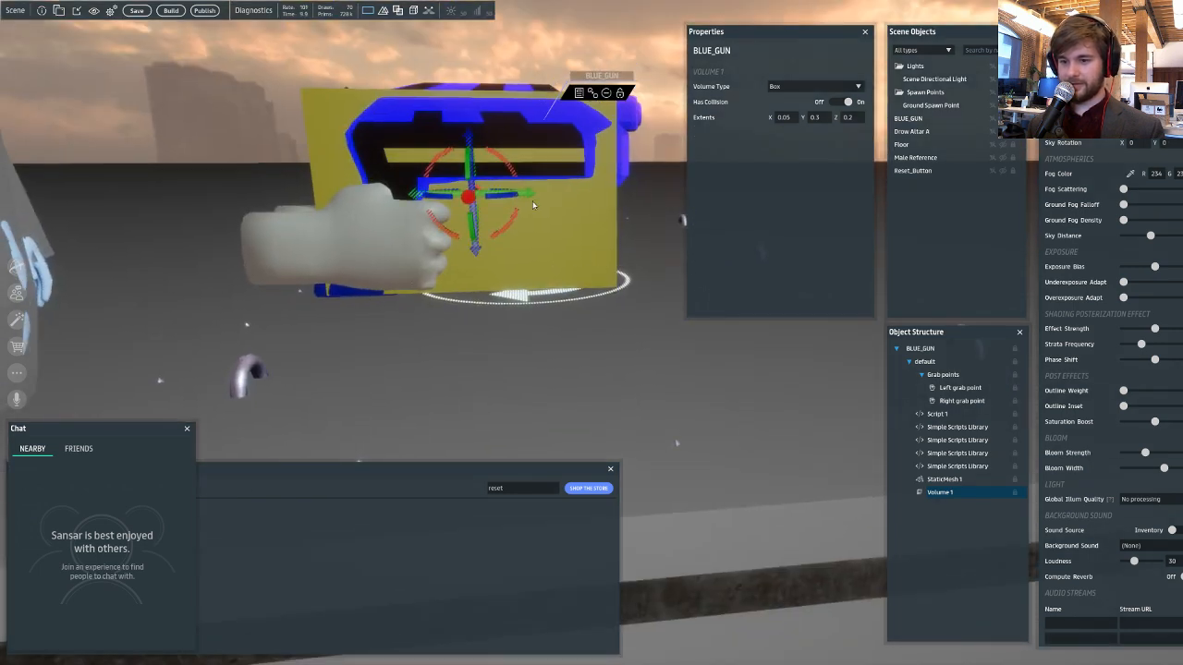
right_click_drag(472, 79, 472, 81)
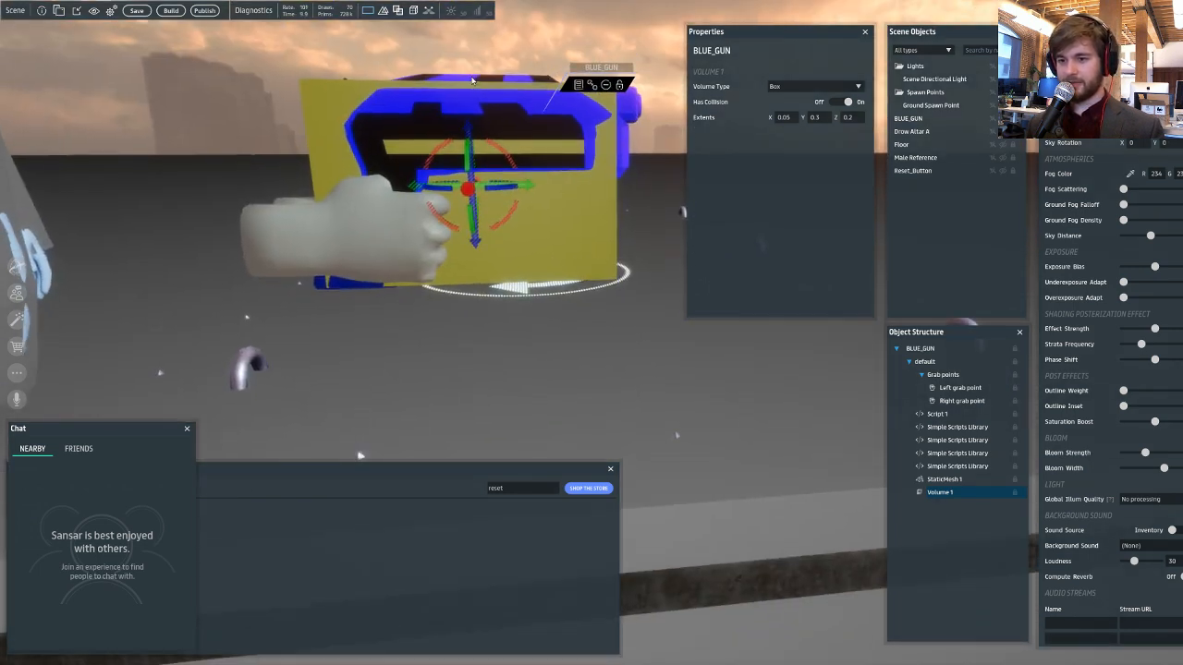
- Enlarge the box volume to a Y extent of 0.35 and a Z extent of 0.225
left_click(819, 117)
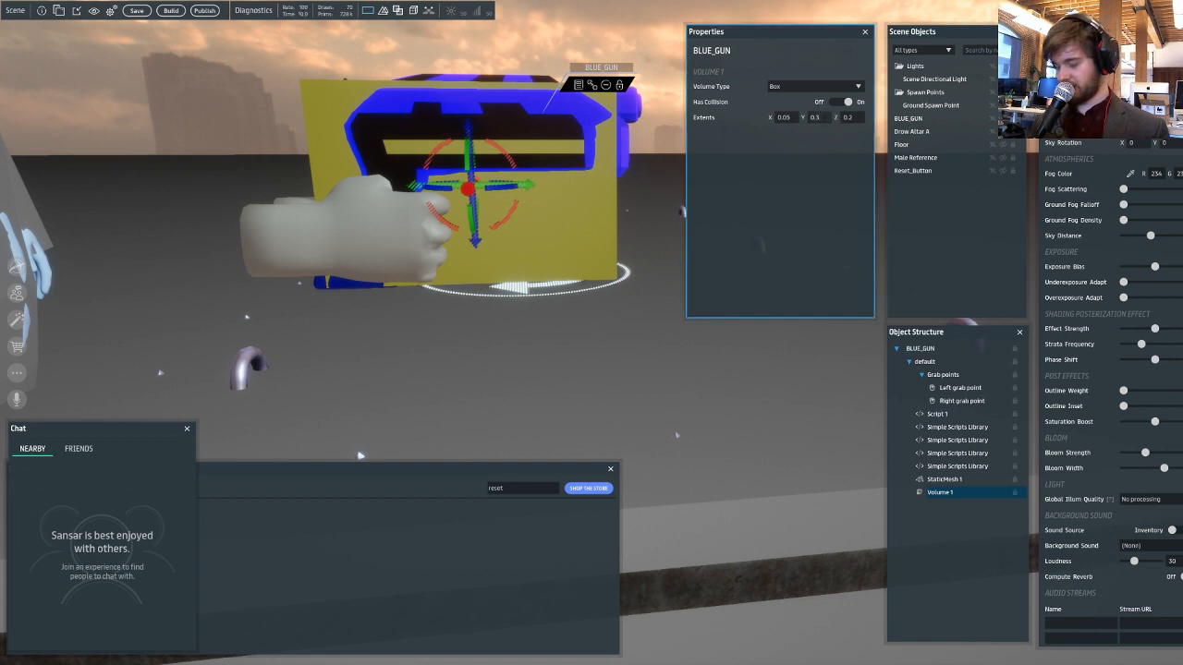
type("5")
key("Return")
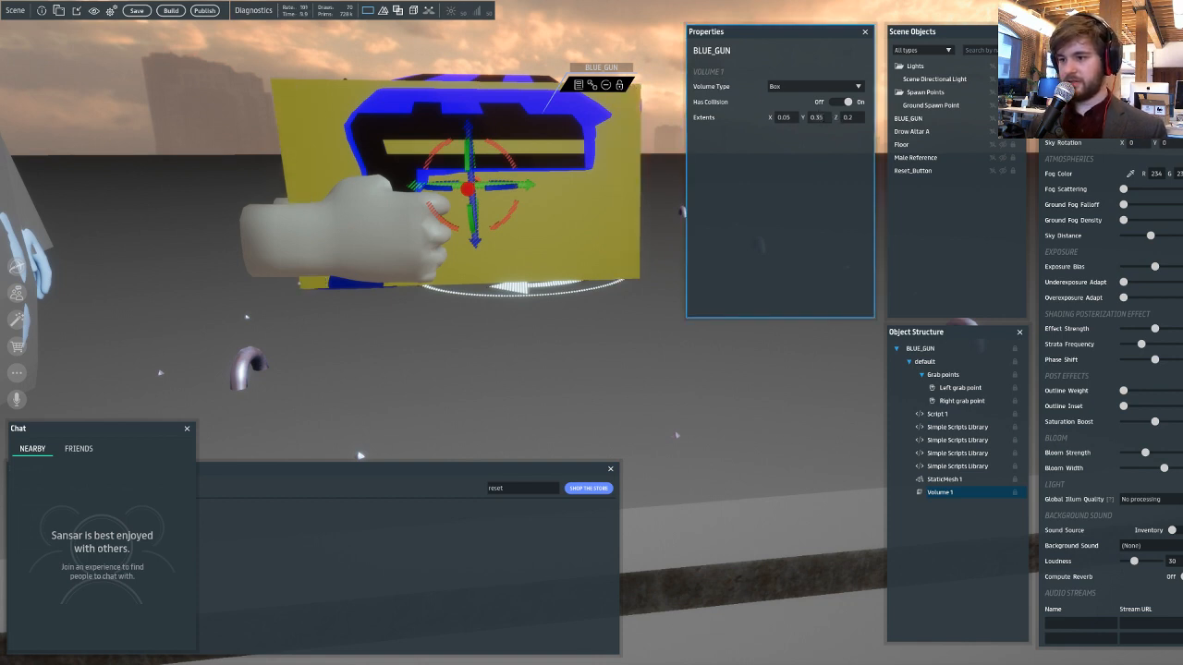
key("Return")
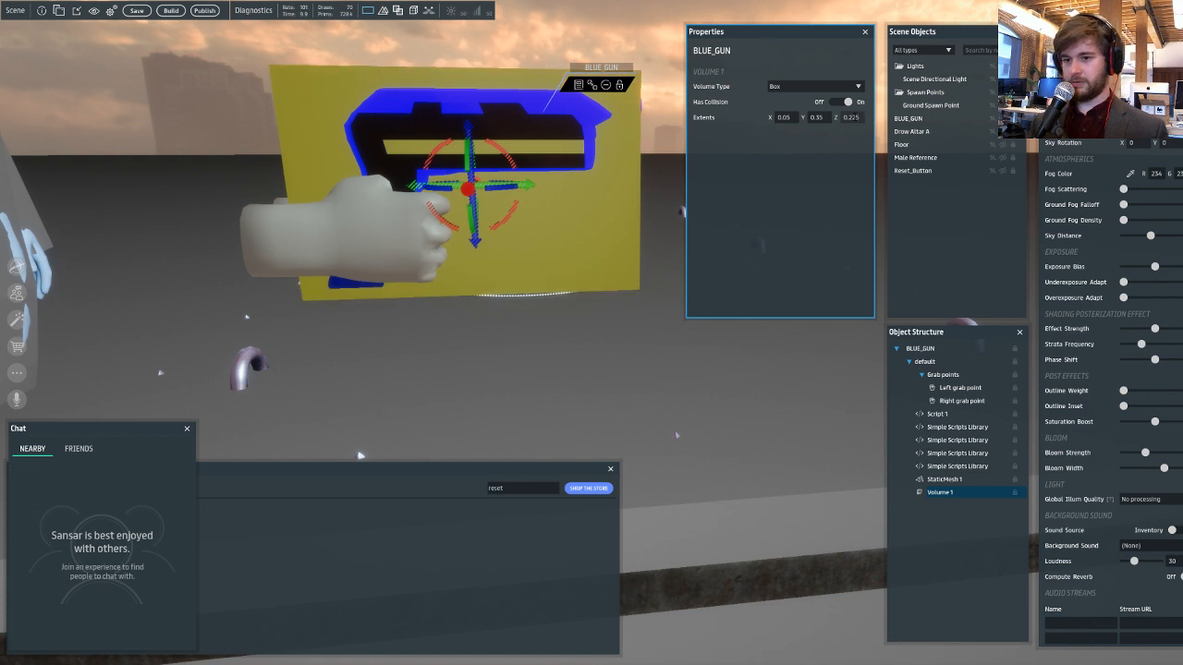
- Nudge the box volume forward and up on the gun, and set its Y extent to 0.325 and Z extent to 0.21
left_click_drag(526, 184, 531, 185)
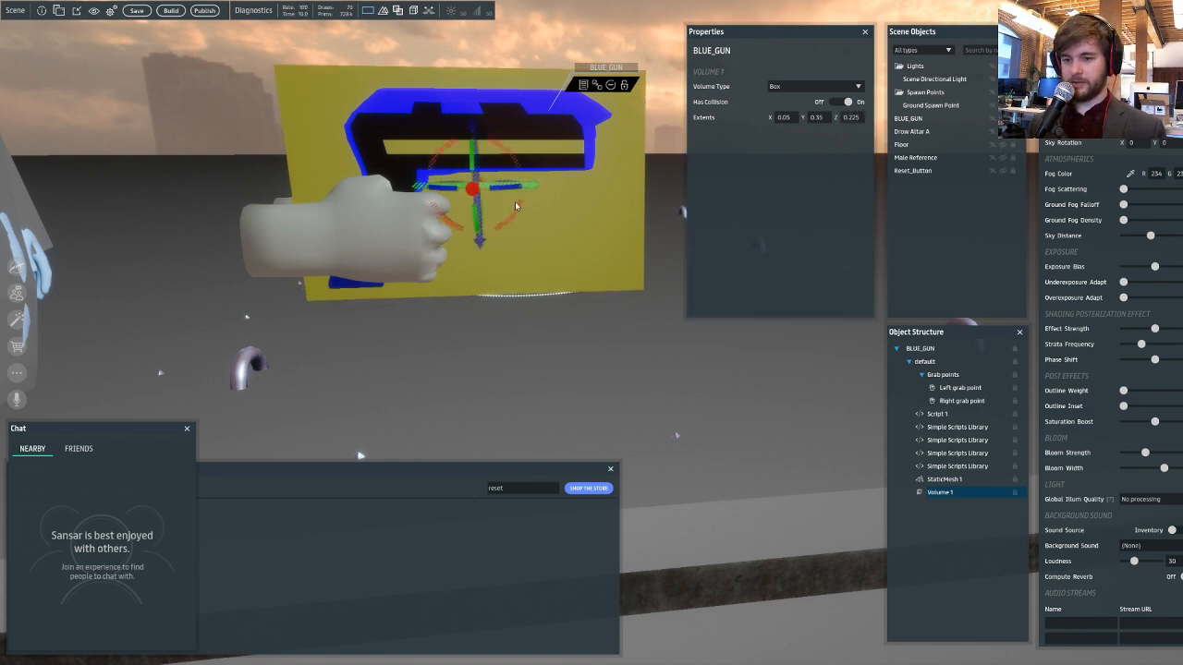
left_click_drag(480, 243, 478, 231)
left_click(816, 118)
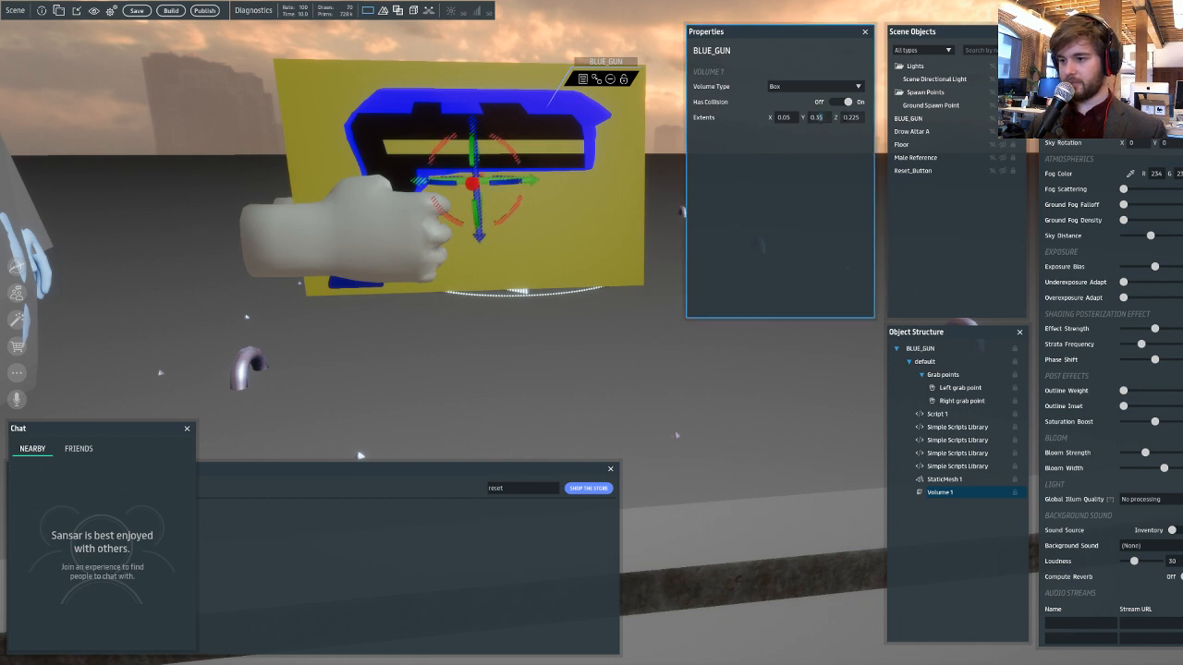
key("Return")
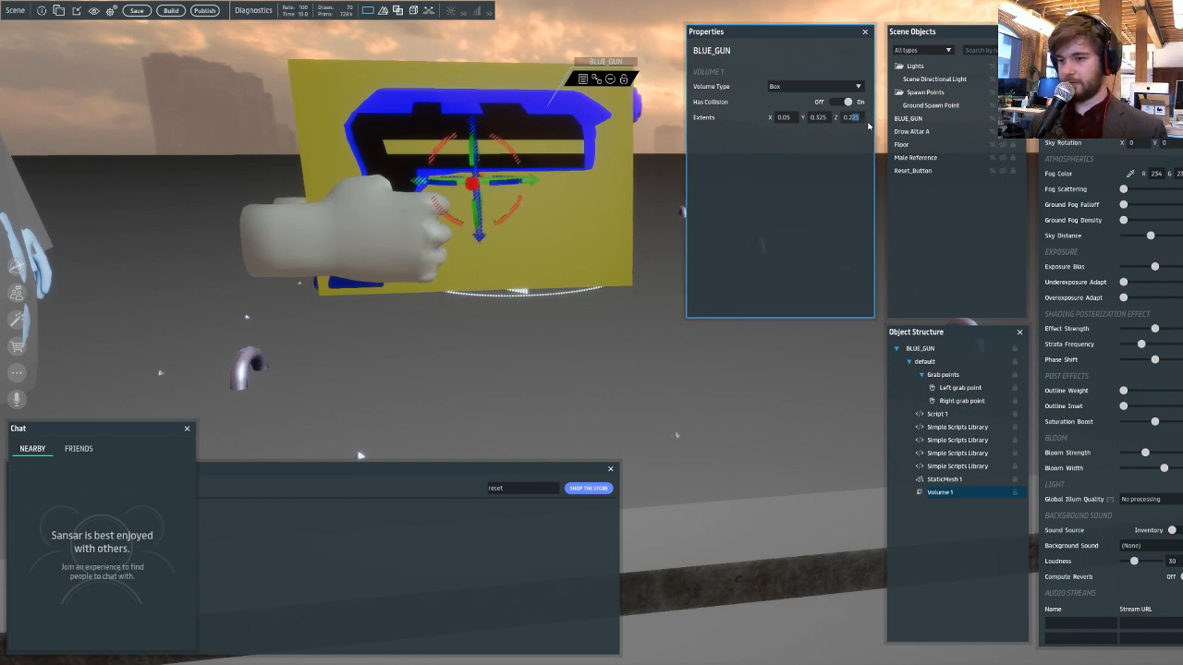
key("Return")
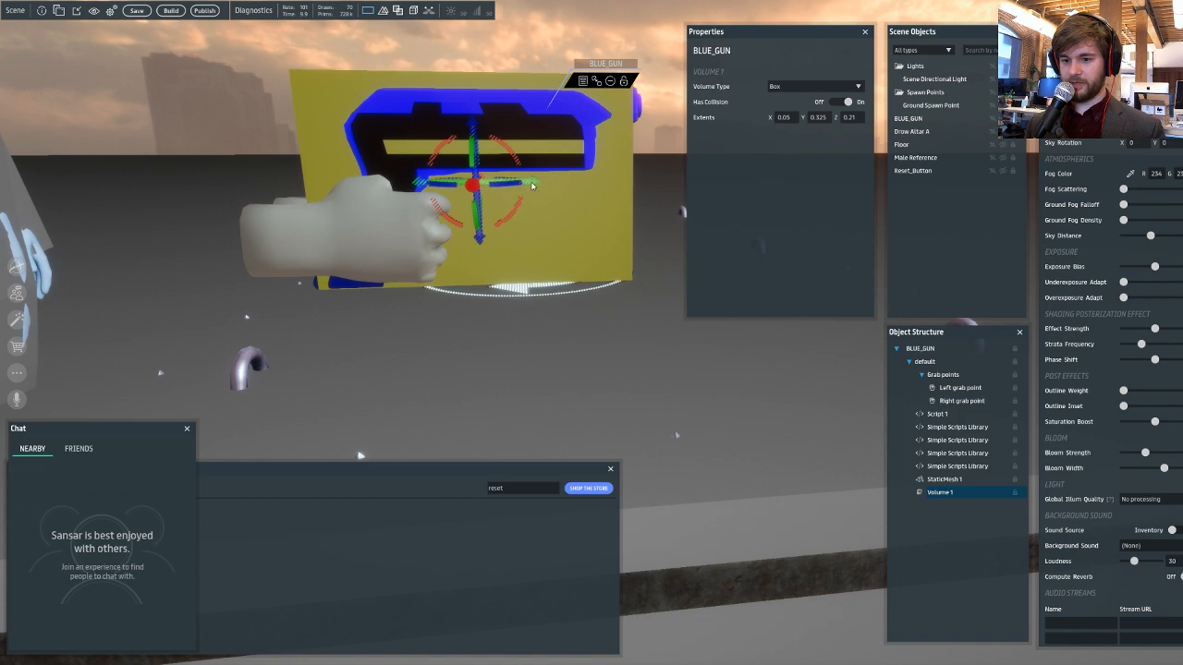
left_click_drag(531, 186, 540, 183)
- Check the box volume's fit around the gun from several angles, hide the physics shapes, and clear the selection
middle_click_drag(594, 205, 461, 219)
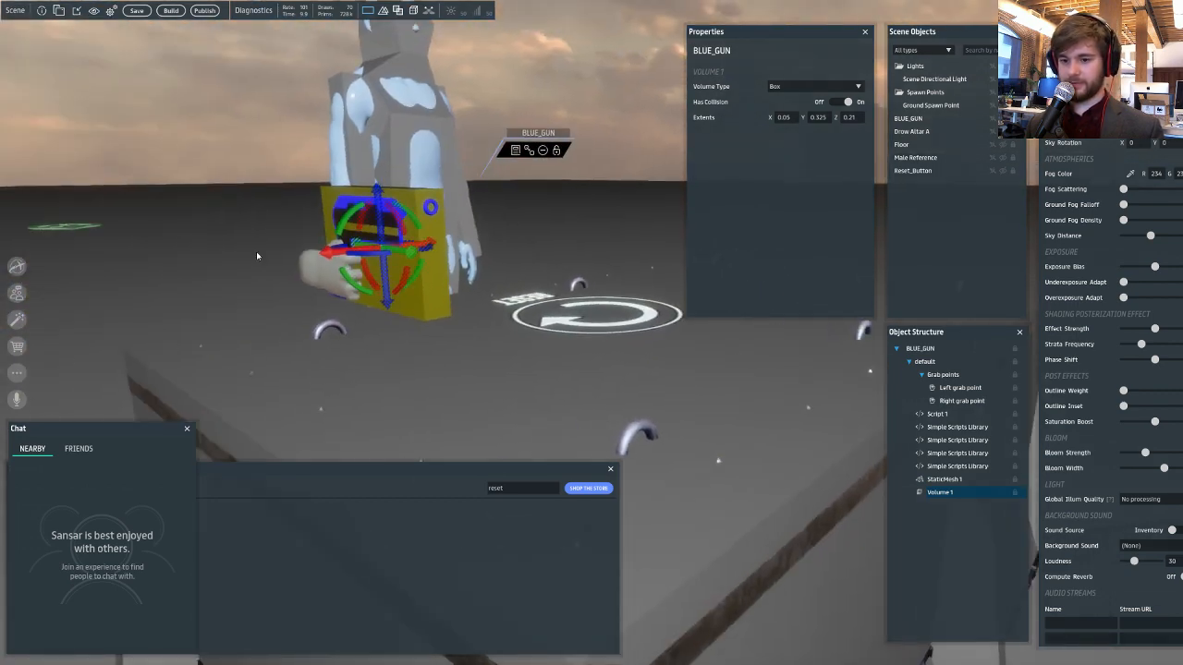
middle_click_drag(256, 252, 453, 256)
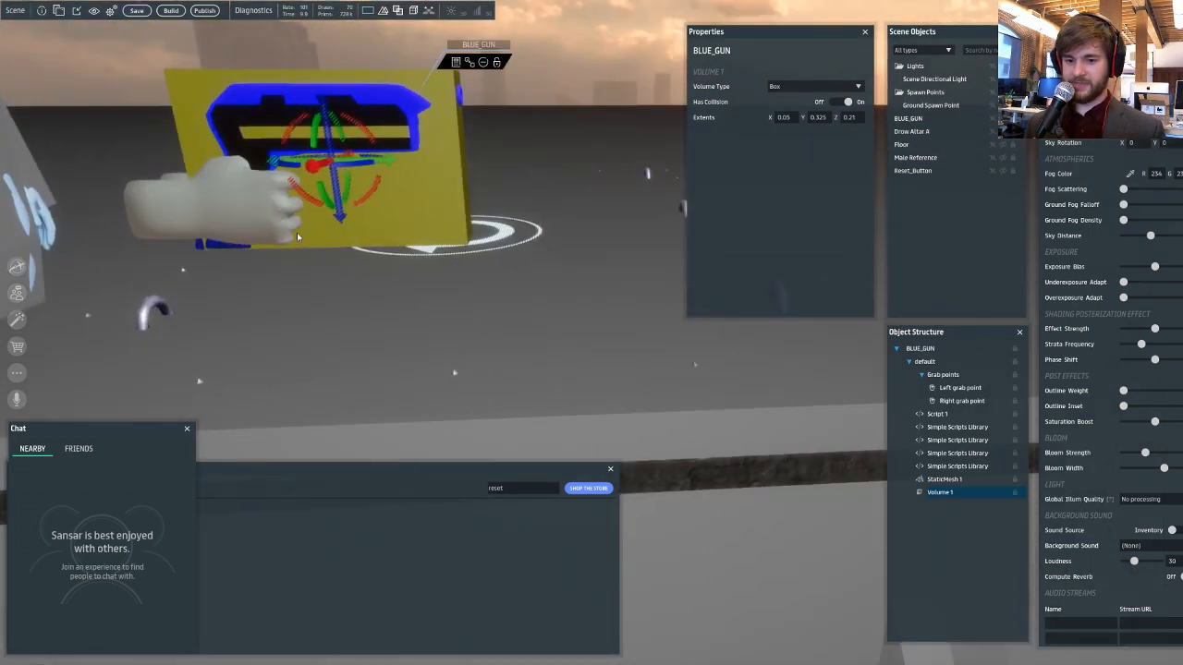
middle_click_drag(306, 230, 175, 217)
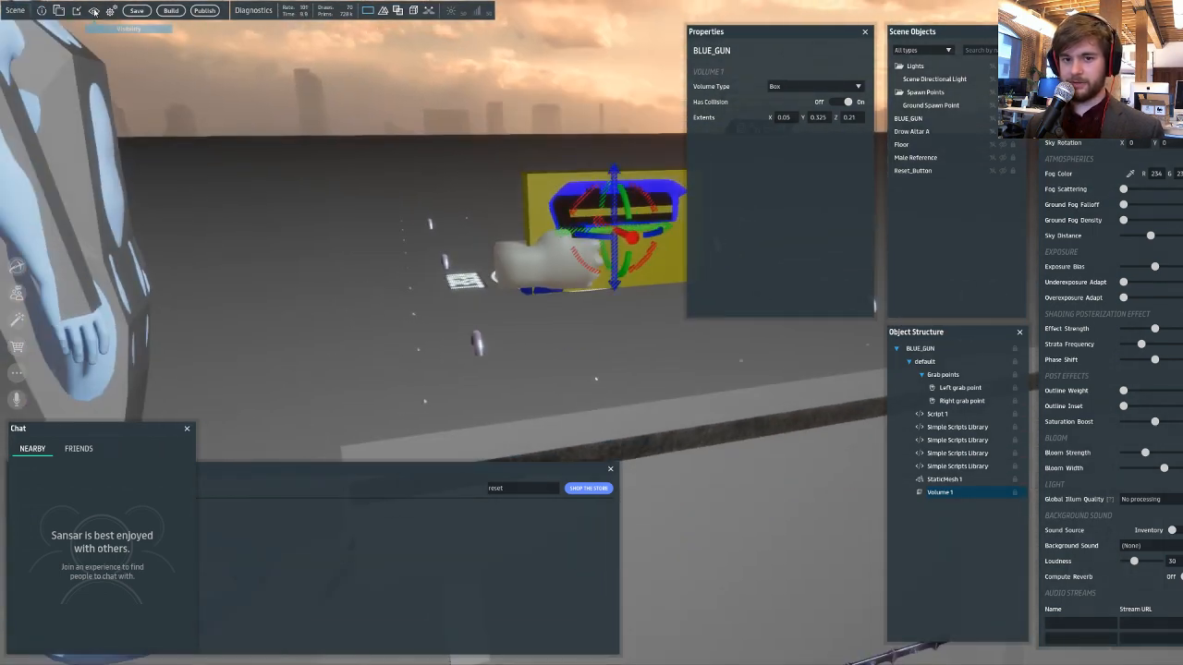
left_click(93, 10)
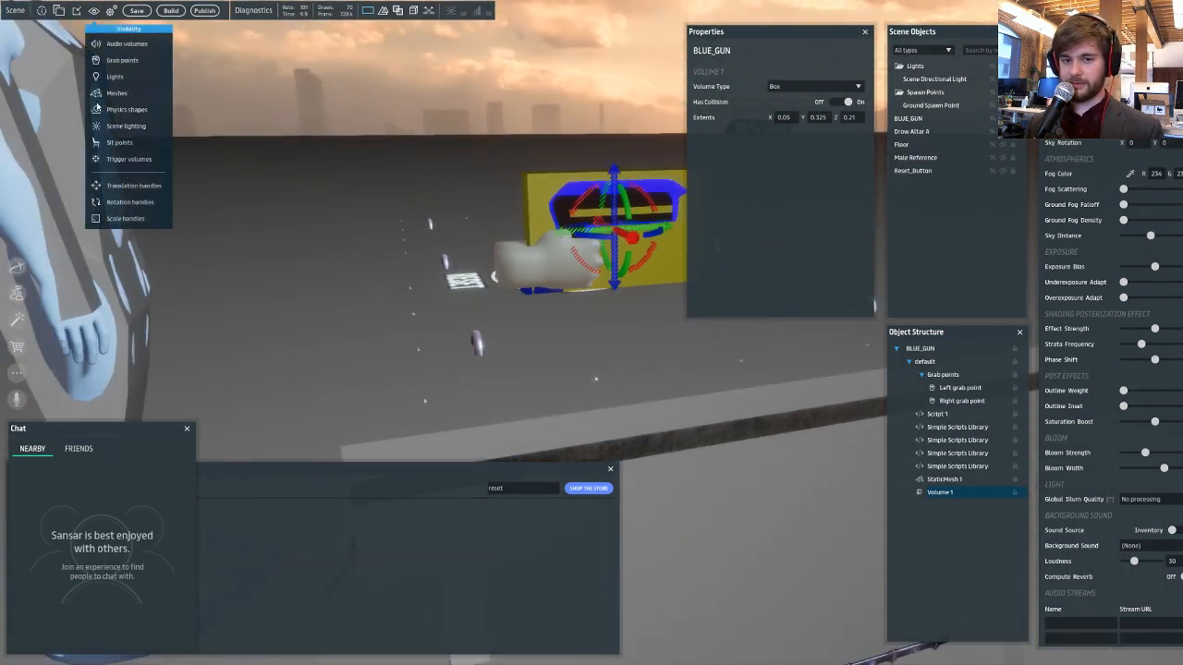
left_click(96, 113)
middle_click_drag(352, 167, 483, 133)
left_click(428, 81)
middle_click_drag(428, 81, 403, 88)
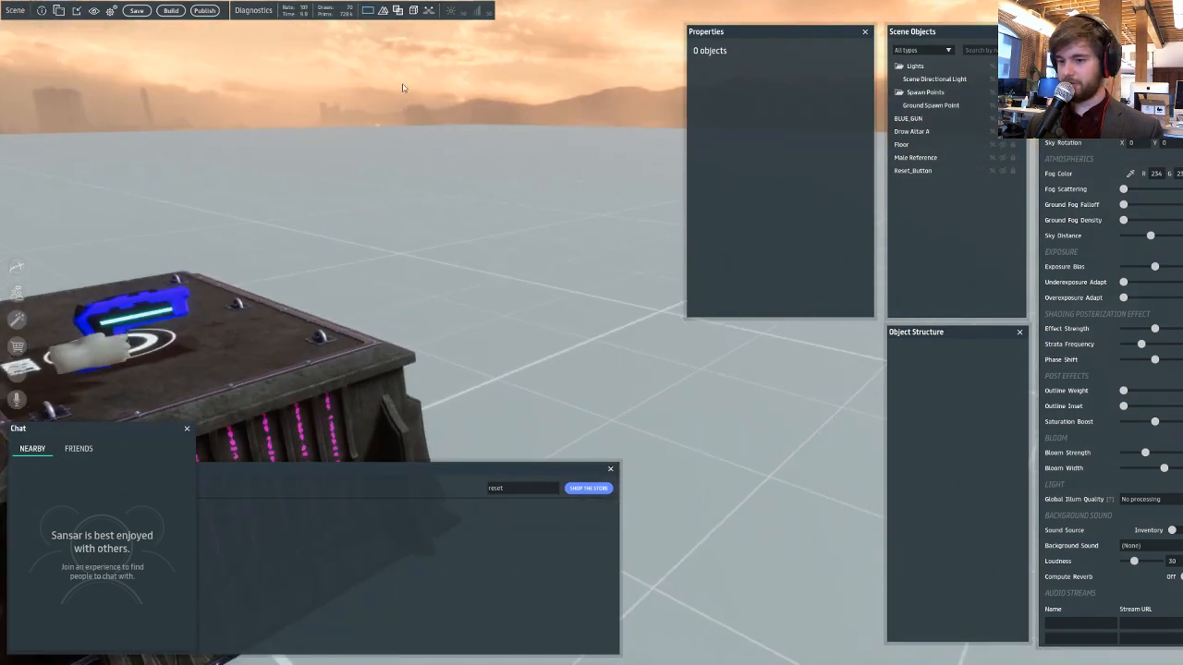
- Close the chat and clear the inventory search to list all items
left_click(184, 430)
left_click_drag(527, 490, 463, 497)
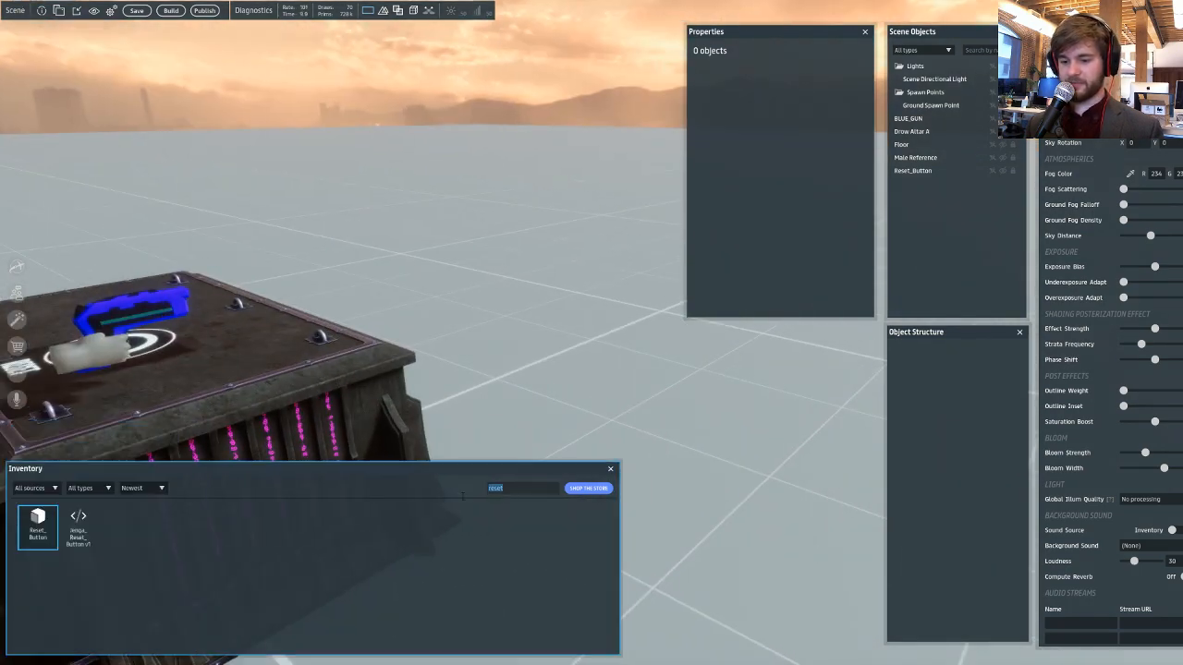
key("BackSpace")
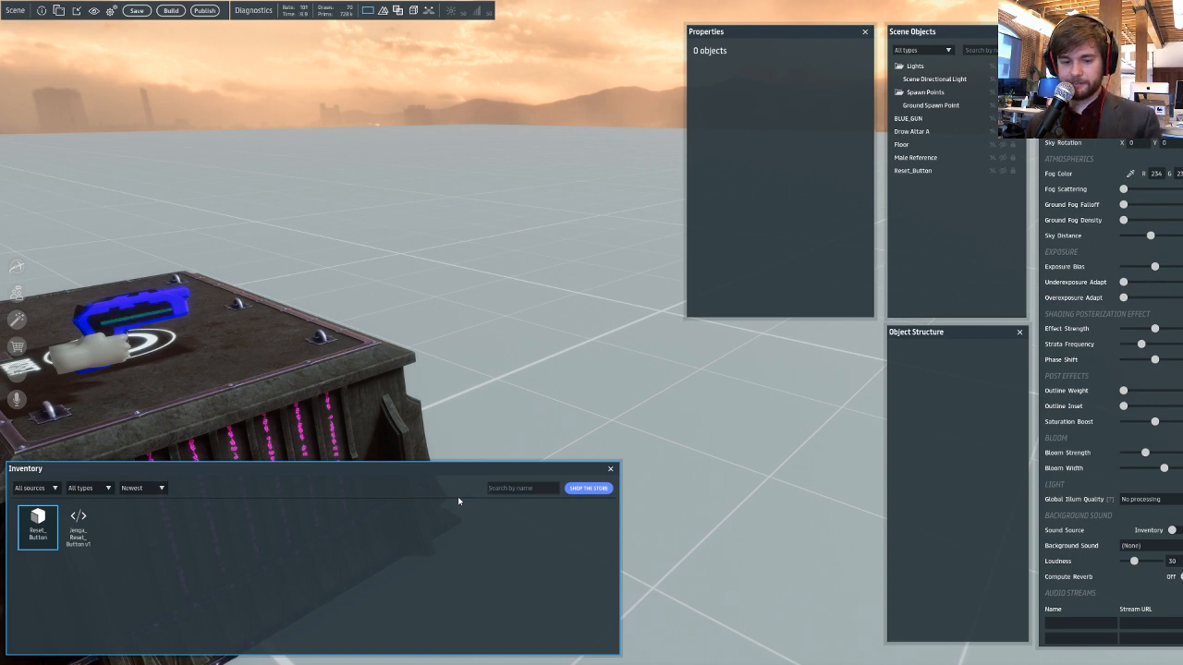
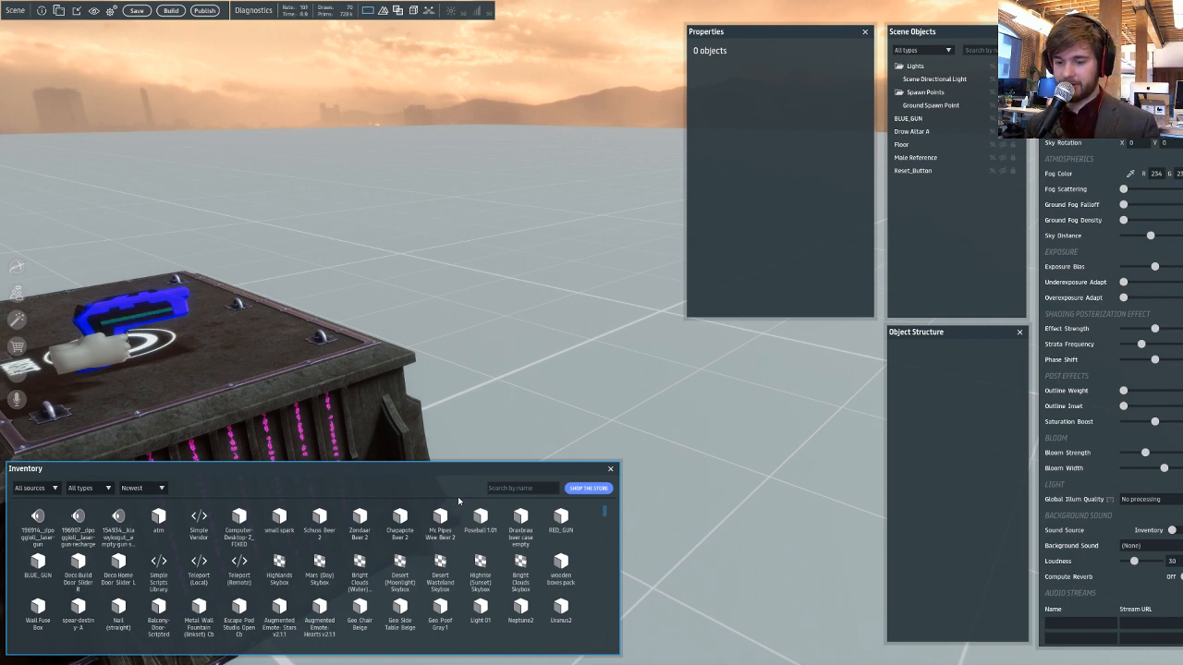
- Duplicate Drow Altar A and move the copy along the Y axis to about 16.447, clear of the original
right_click_drag(476, 425, 530, 406)
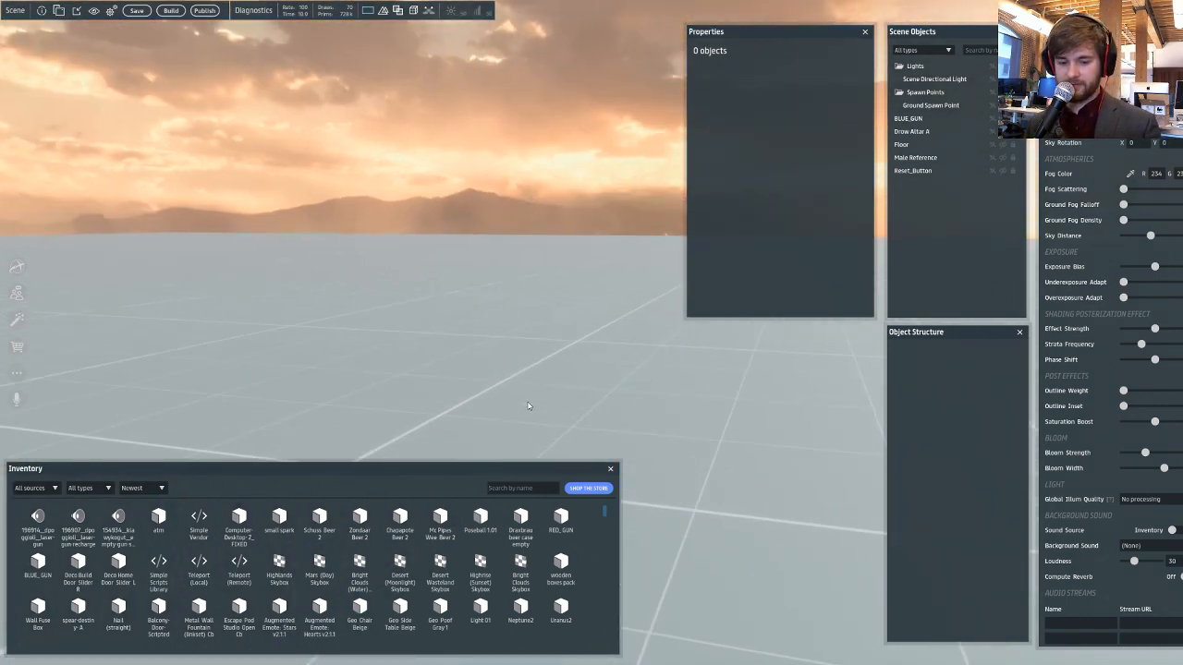
right_click_drag(474, 438, 367, 372)
left_click(416, 405)
right_click_drag(418, 406, 499, 412)
scroll(499, 412, "down", 2)
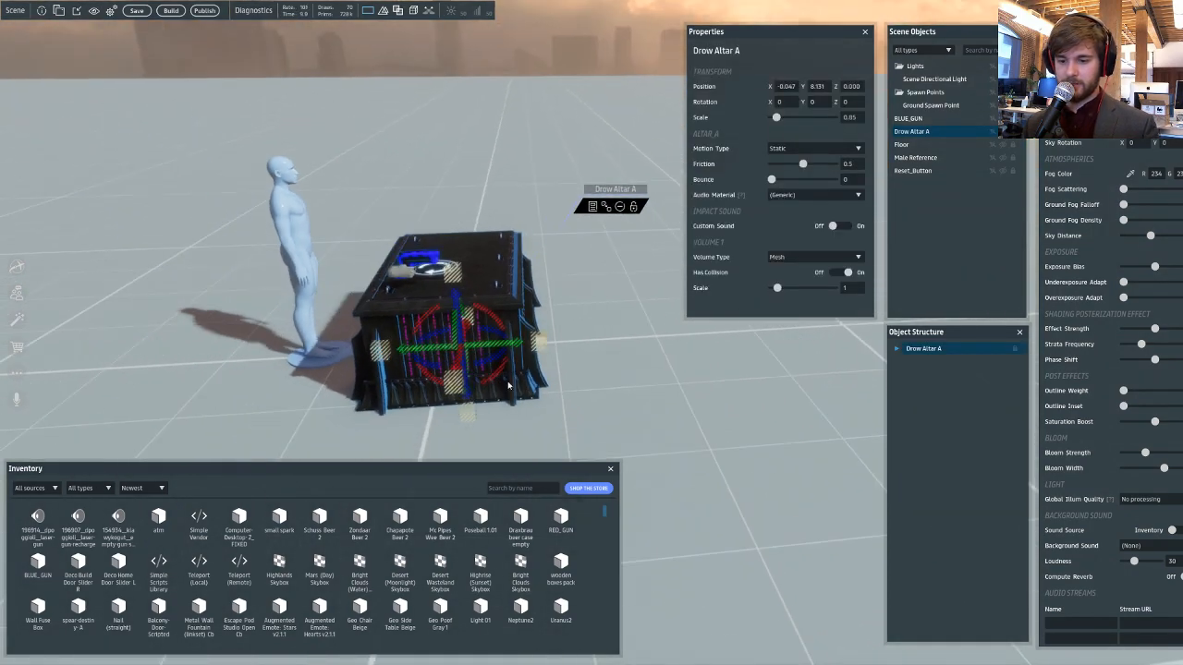
key("ctrl+d")
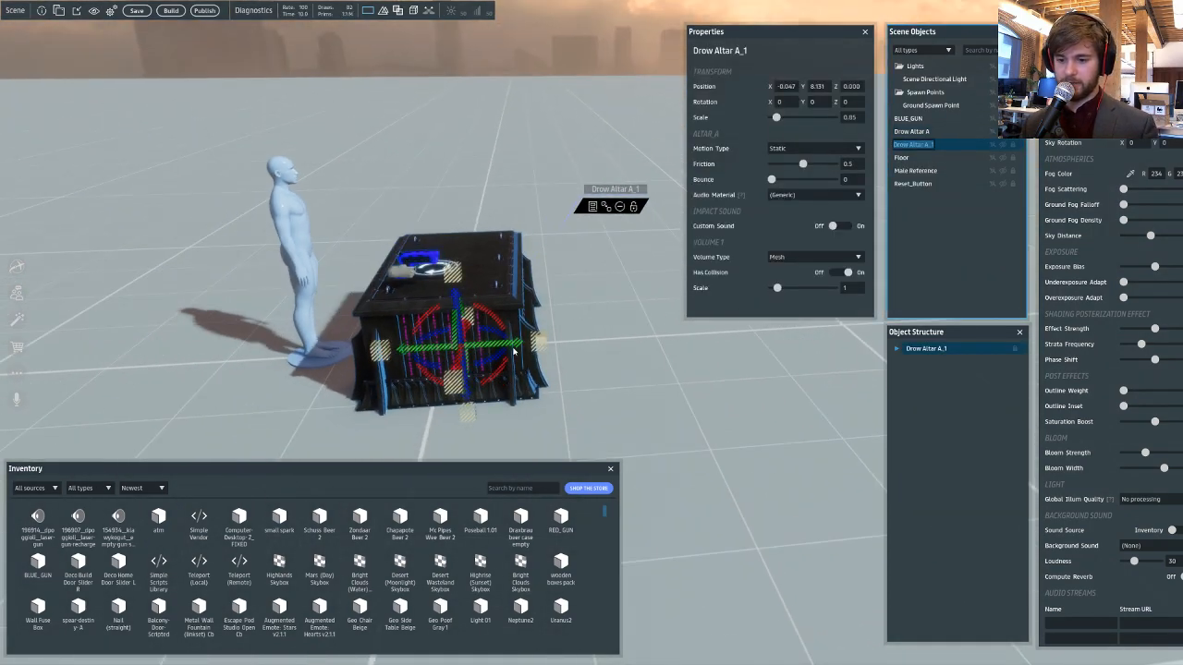
left_click_drag(513, 344, 1178, 307)
key("f")
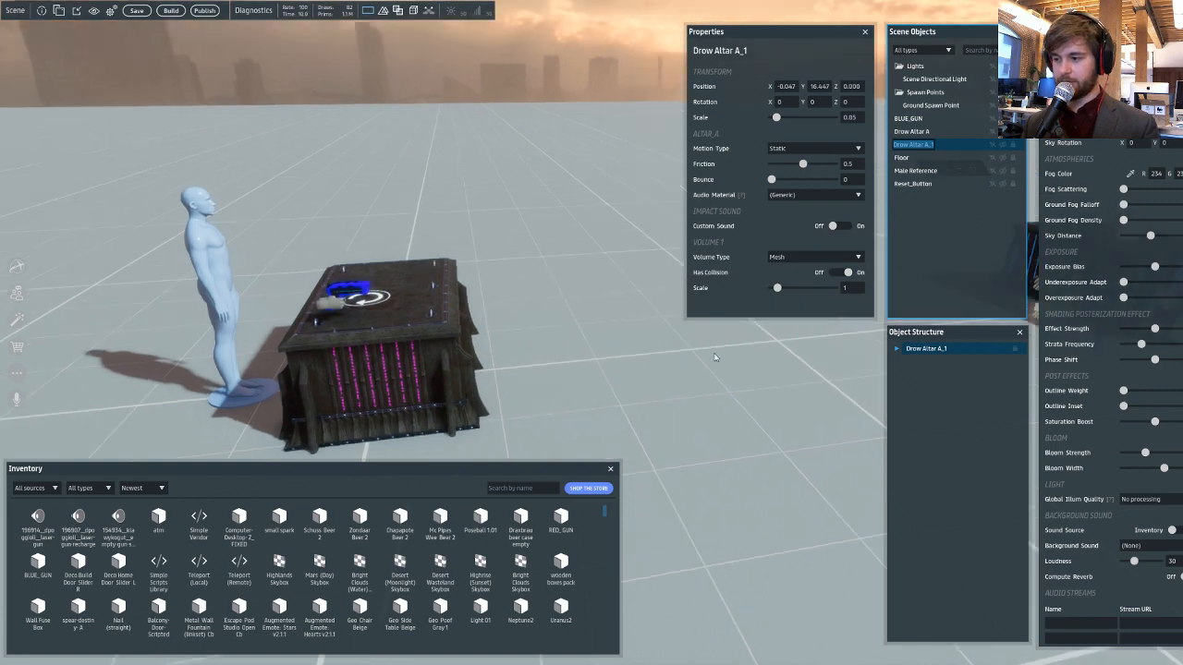
left_click(490, 180)
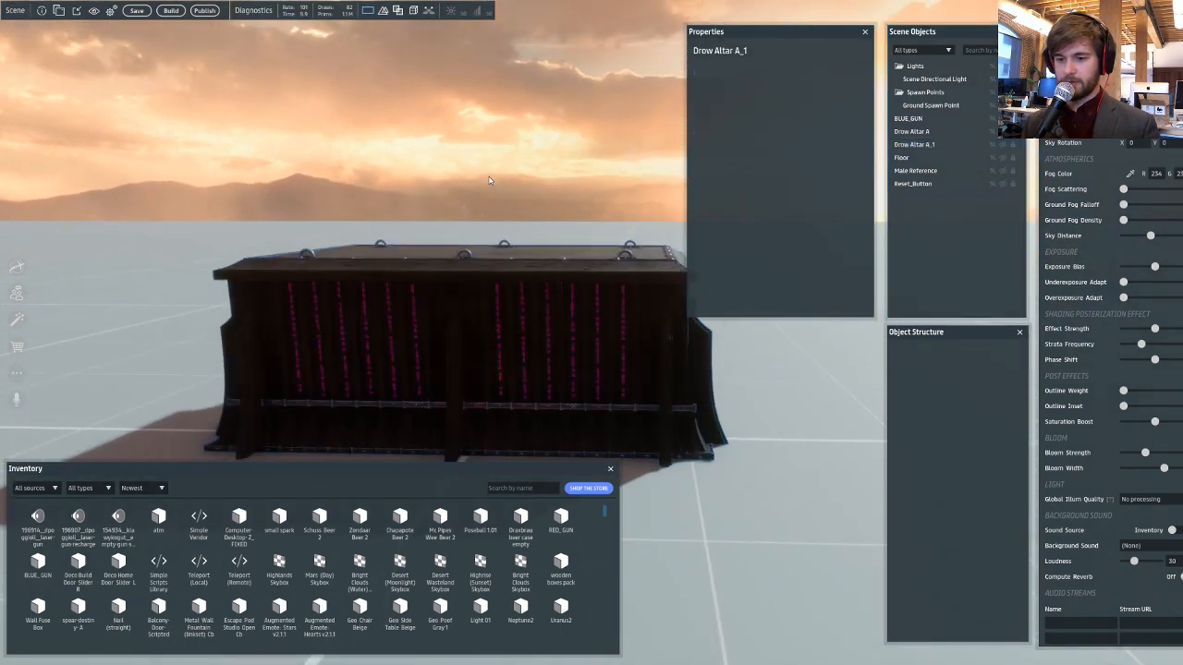
- Search the inventory for "bottle" and clear the search
left_click(514, 488)
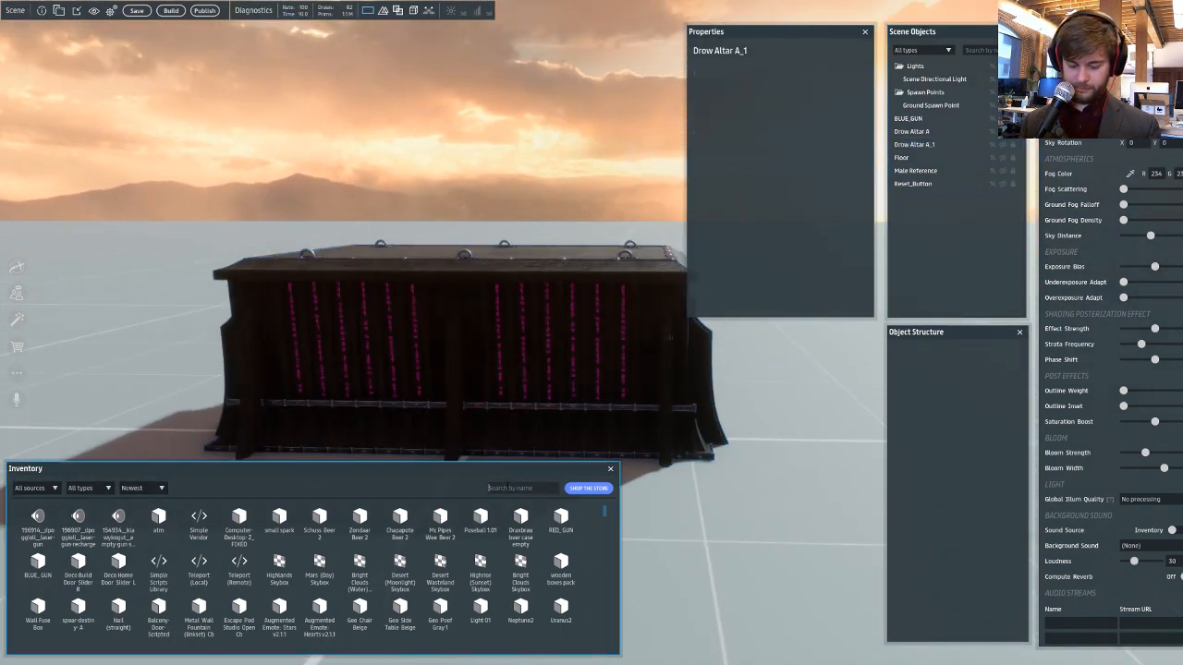
type("bp")
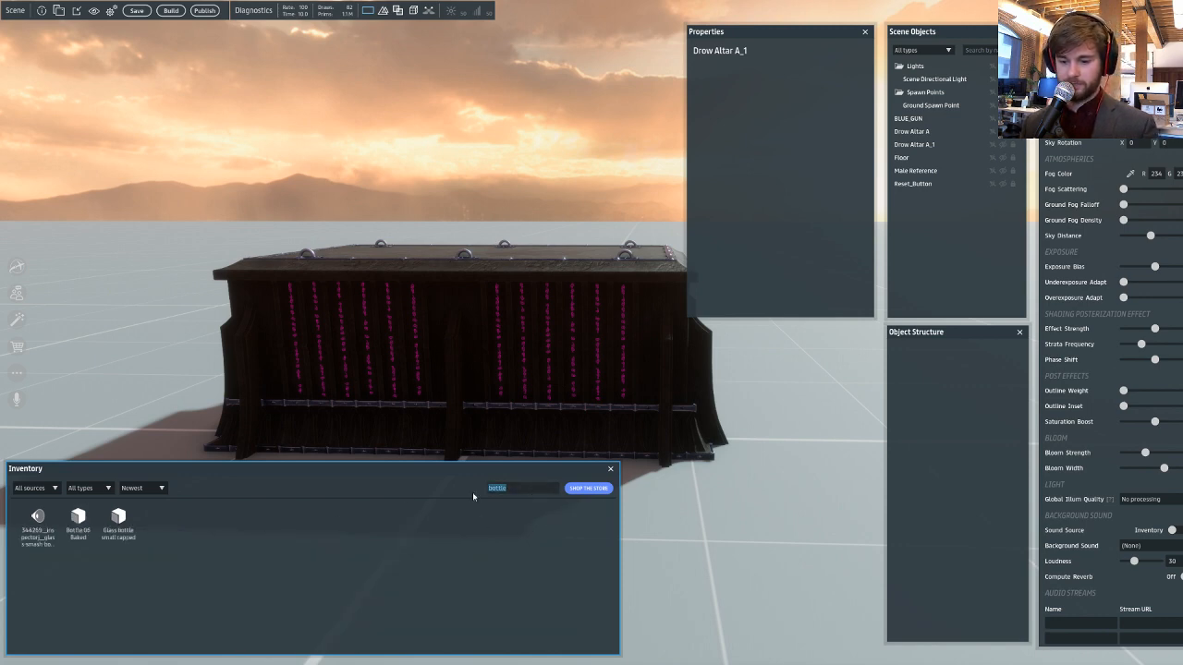
key("BackSpace")
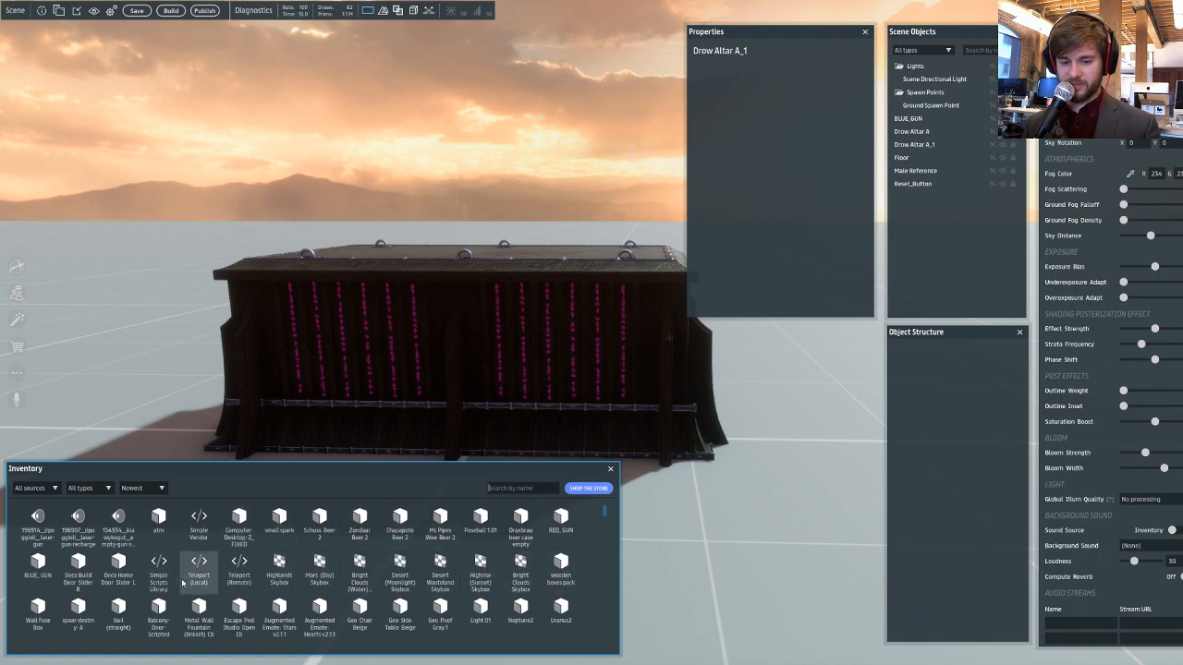
- Place Schuss Beer 2 on the duplicated altar, rotate it about its vertical axis, and move it to about X 0.135, Y 16.437
left_click_drag(319, 523, 502, 261)
key("w")
right_click_drag(559, 189, 488, 187)
key("d")
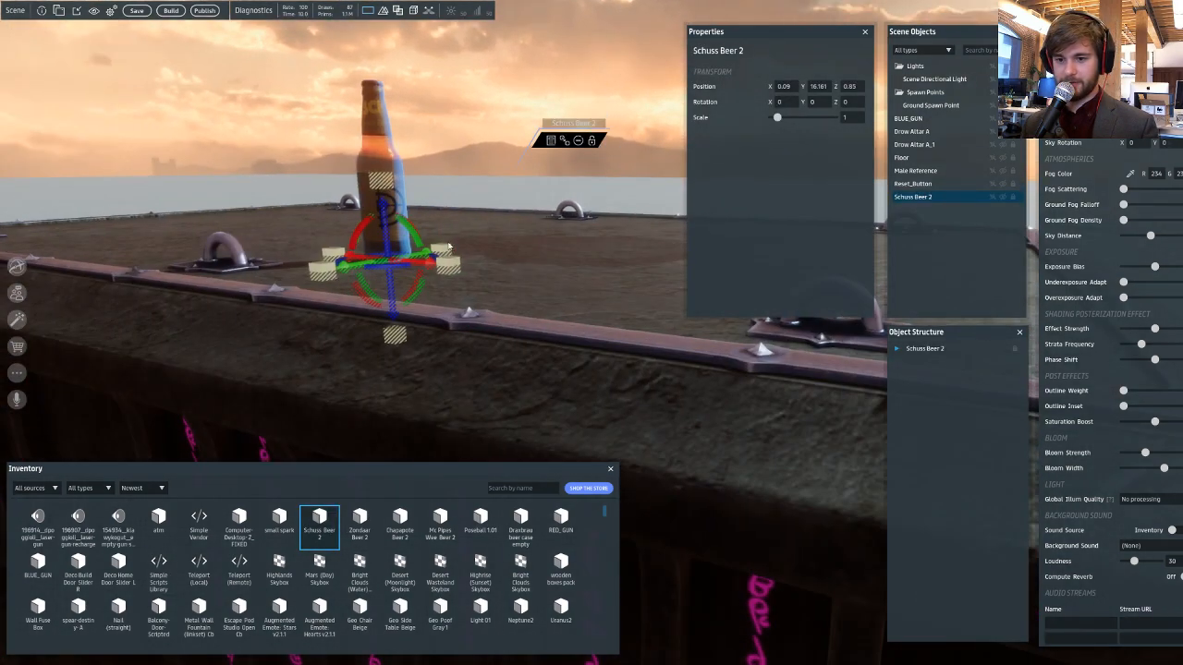
left_click_drag(392, 268, 269, 270)
left_click_drag(363, 266, 570, 239)
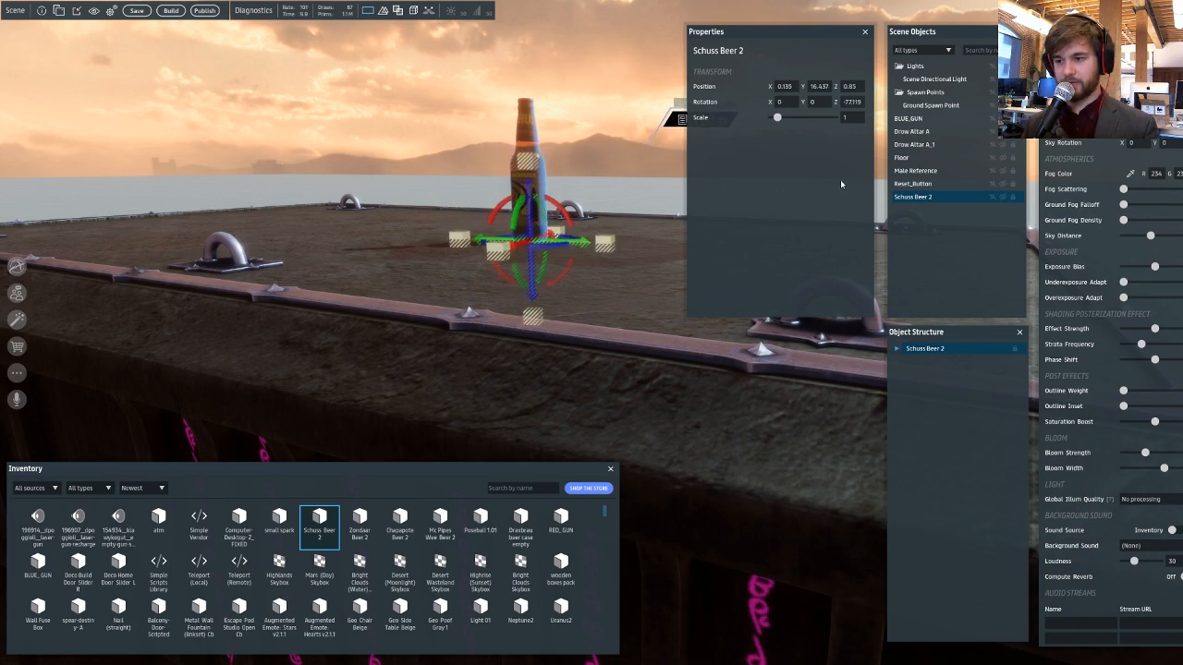
- Add a collision volume to the Schuss Beer 2 bottle
right_click(927, 197)
mouse_move(957, 293)
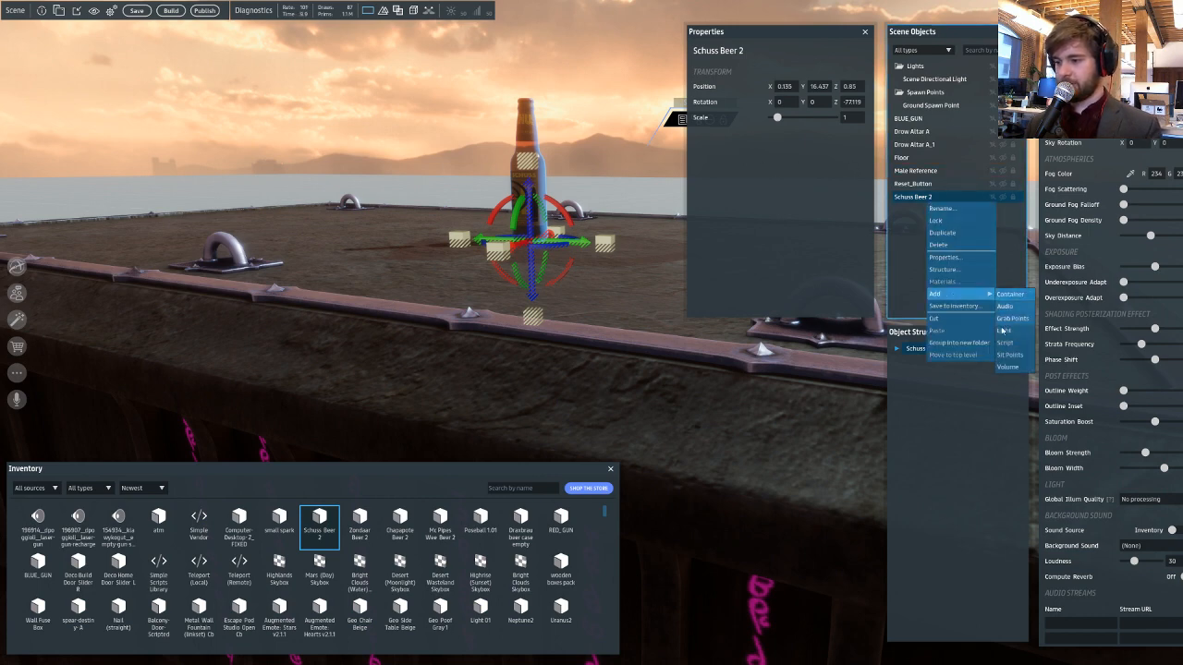
left_click(1006, 367)
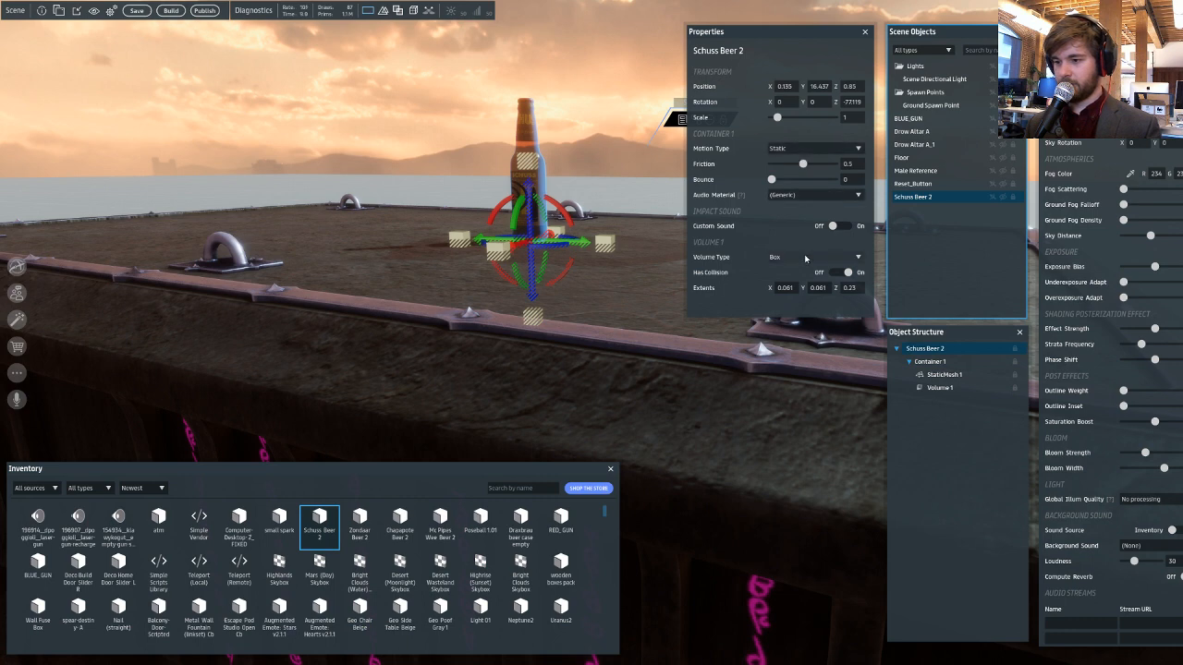
- Show the physics shapes to examine the bottle's box volume, and hide them again
left_click(94, 11)
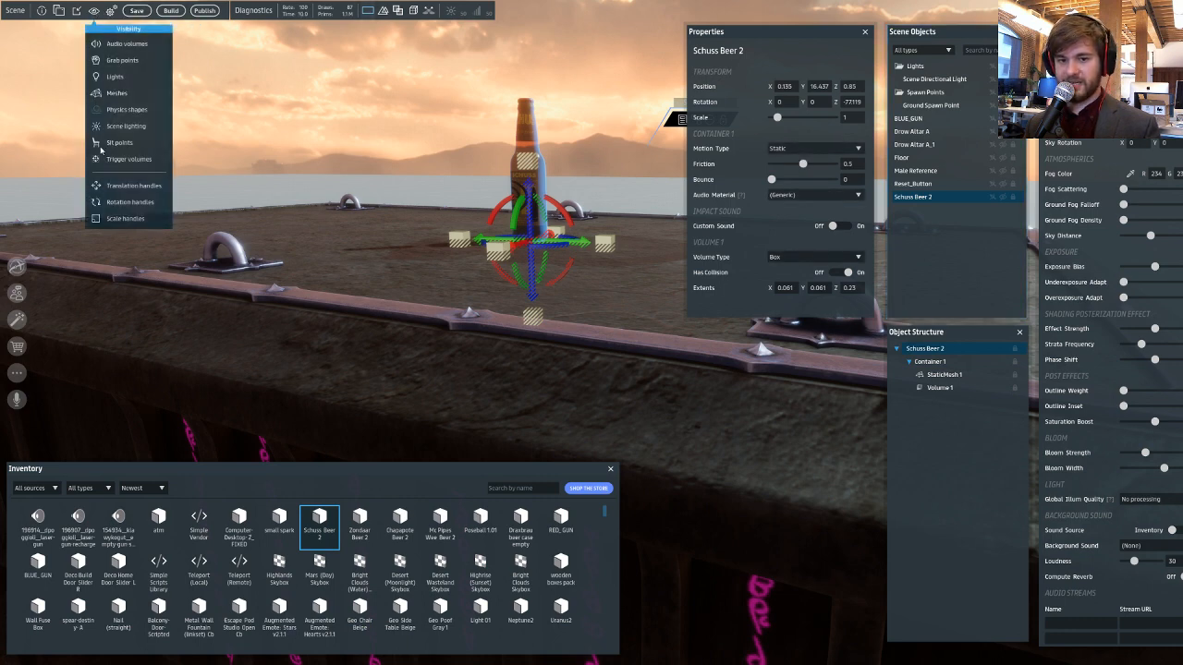
left_click(97, 109)
key("a")
right_click_drag(296, 141, 290, 84)
key("w")
key("e")
left_click(100, 16)
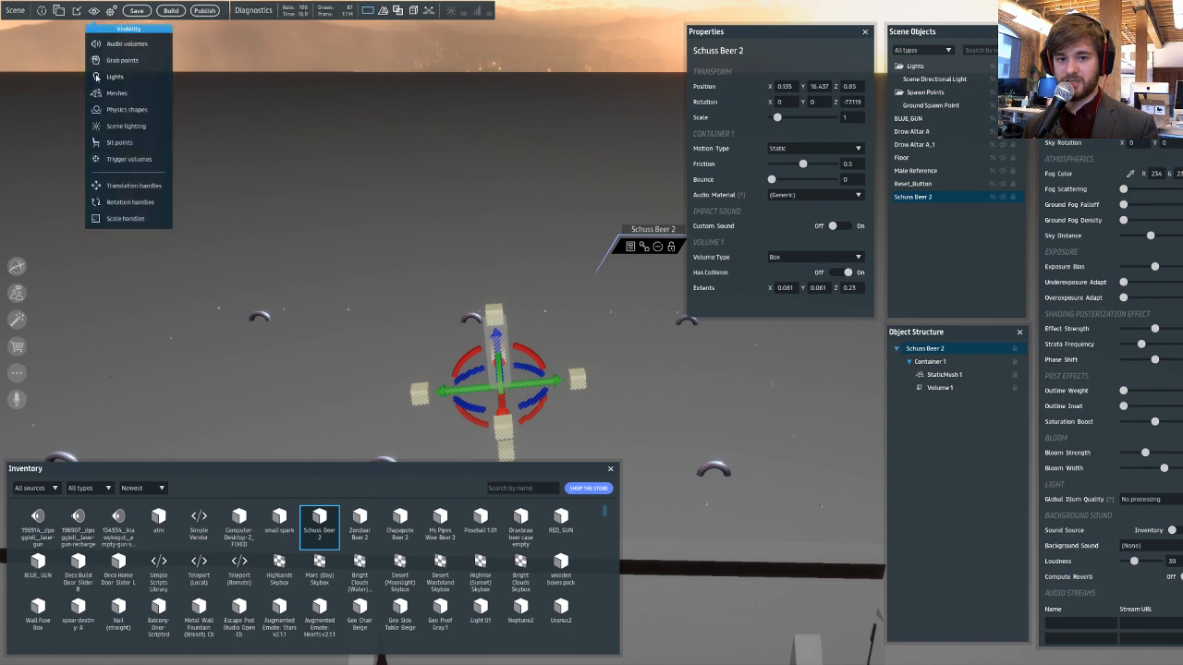
left_click(96, 106)
right_click_drag(462, 171, 409, 135)
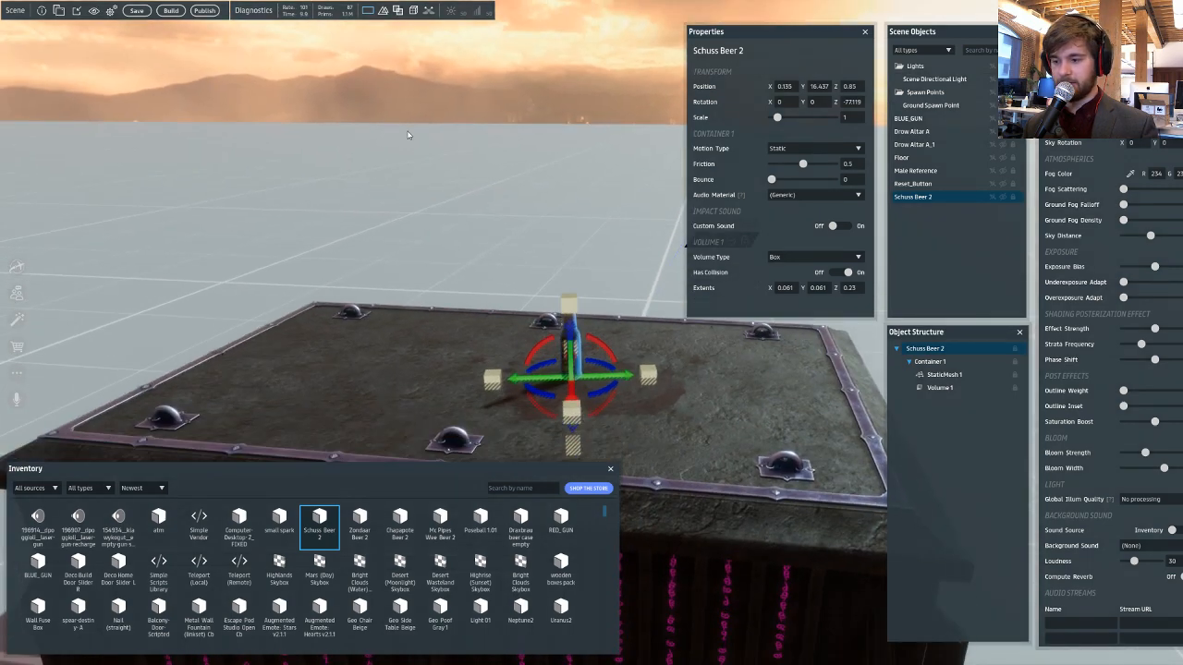
- Search the inventory for "simple" and add the Simple Scripts Library script to the beer bottle
left_click(518, 488)
type("simple")
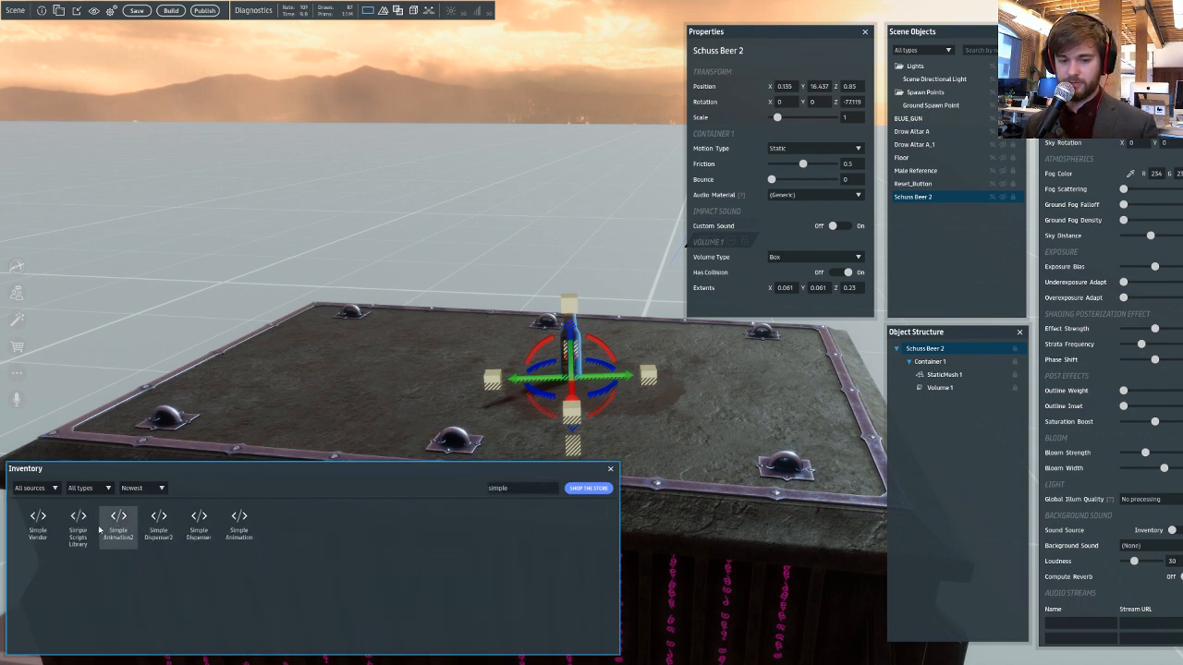
left_click_drag(77, 527, 577, 353)
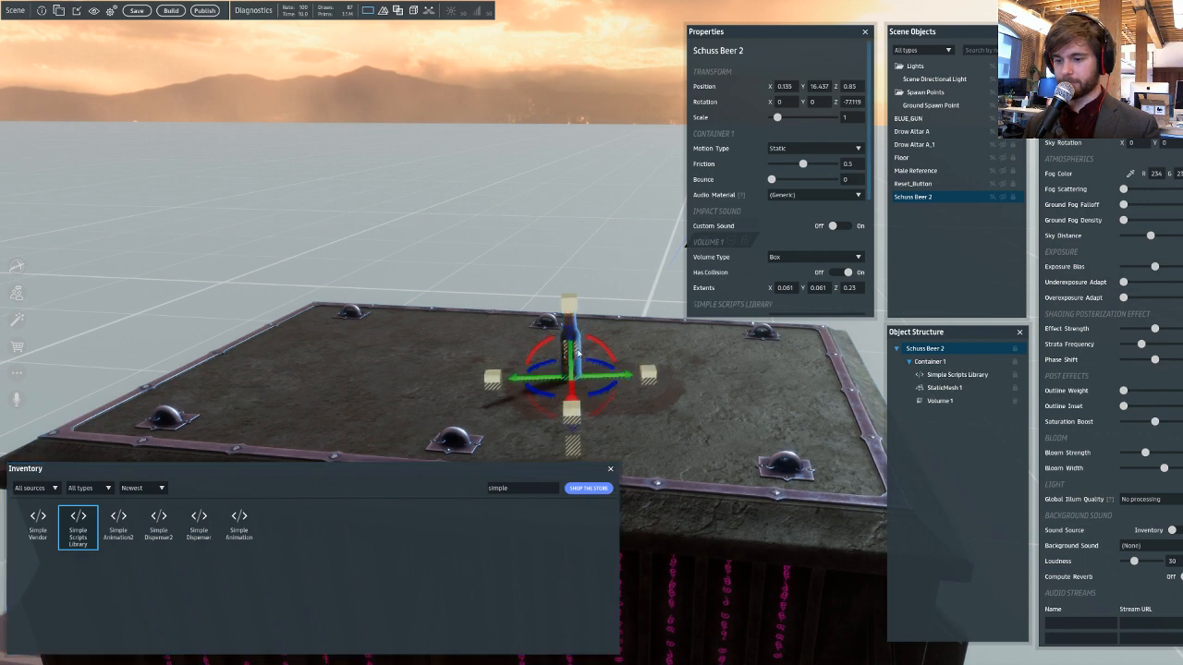
- Set the bottle's script to Game.Target with the Target Hit event hit1 and a Point Value of 10
left_click(952, 376)
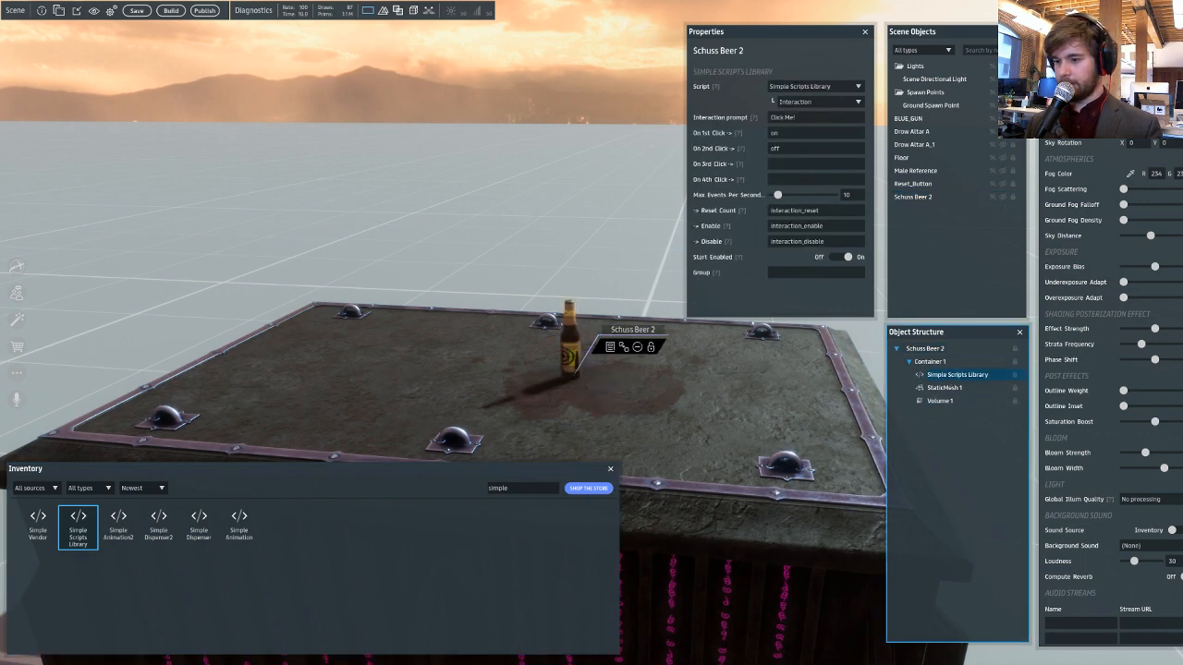
left_click(818, 102)
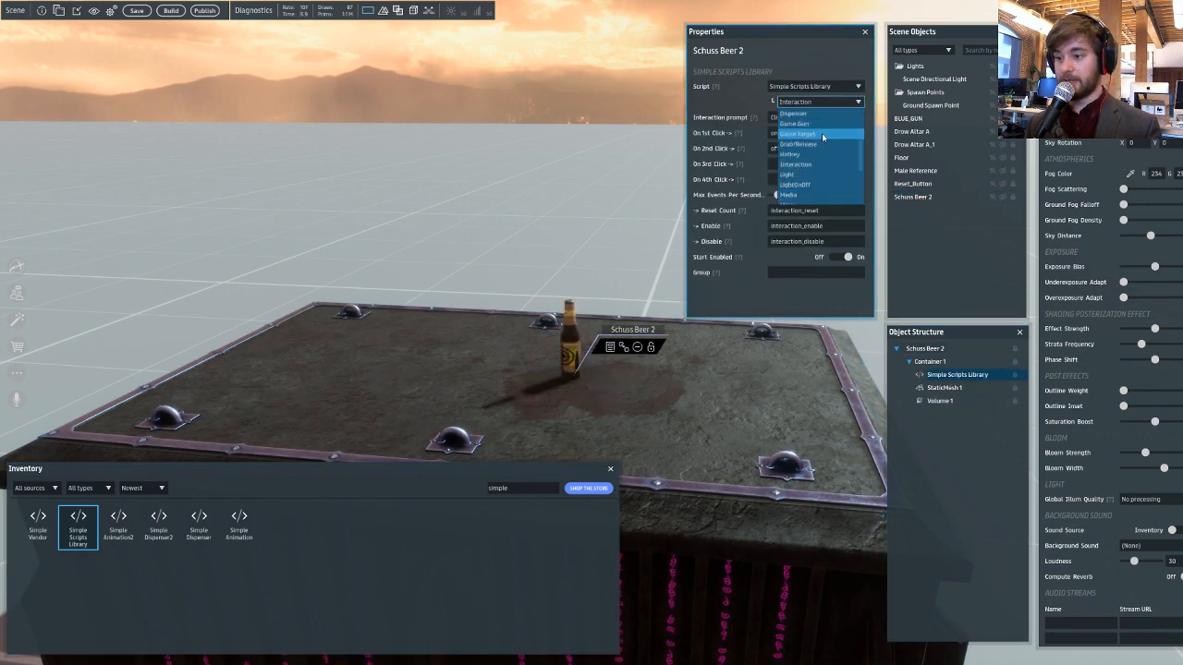
left_click(822, 133)
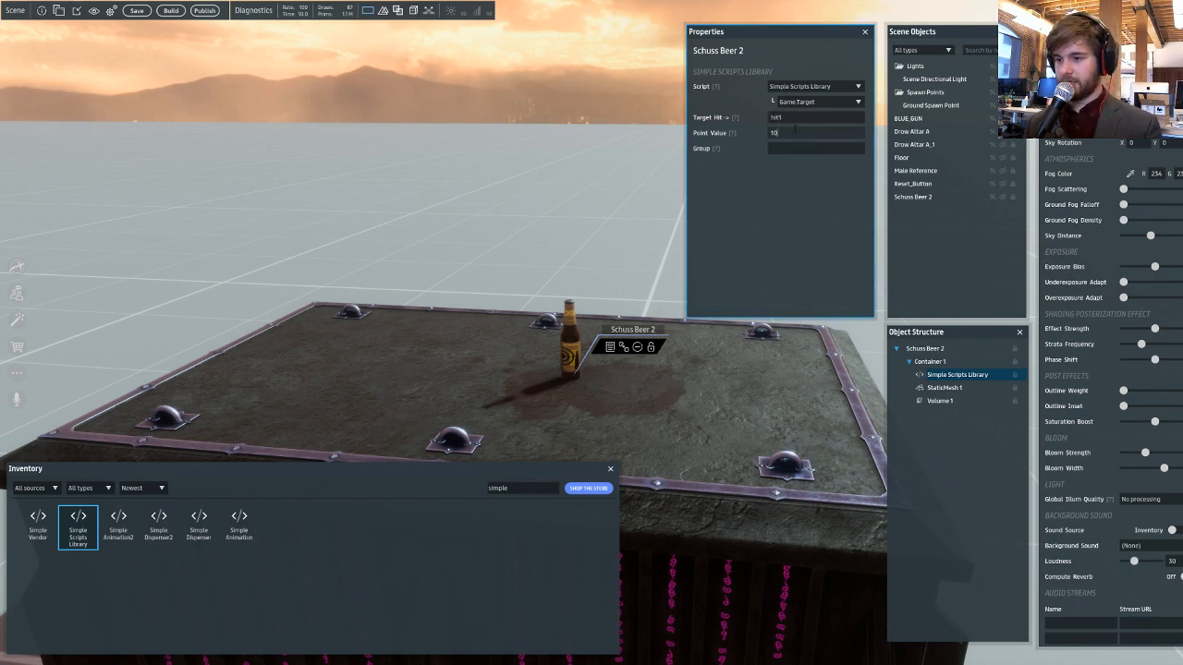
right_click(934, 377)
left_click(808, 199)
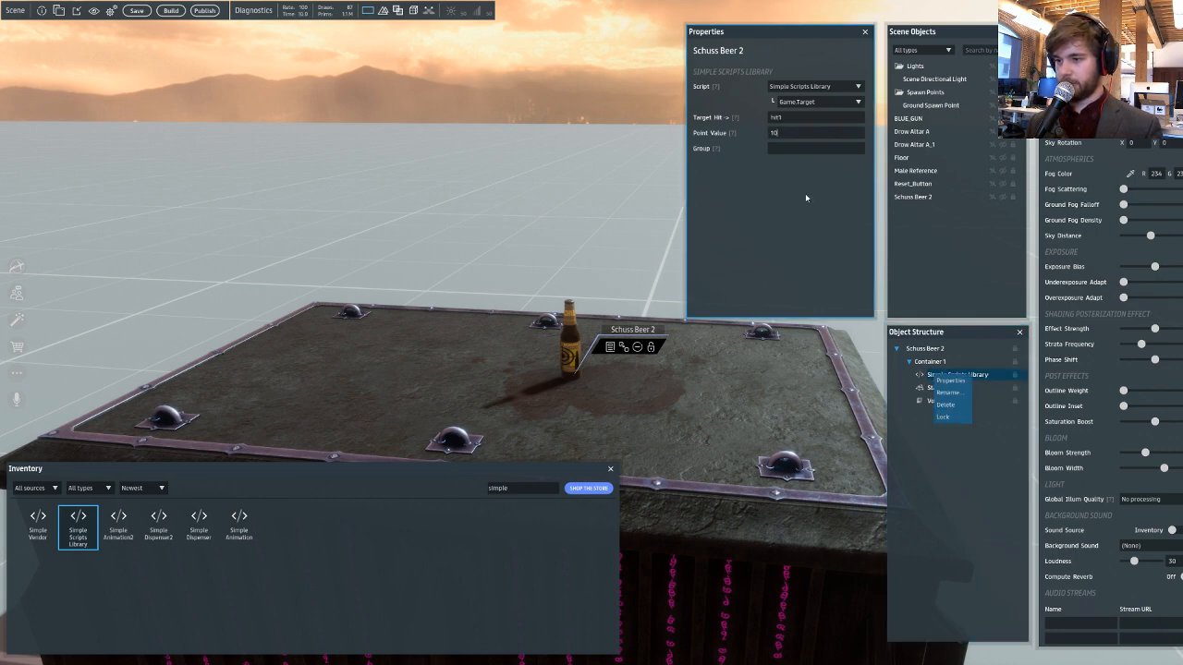
- Add a second Simple Scripts Library script to the Schuss Beer 2 bottle and set its type to Sound
left_click_drag(78, 524, 591, 336)
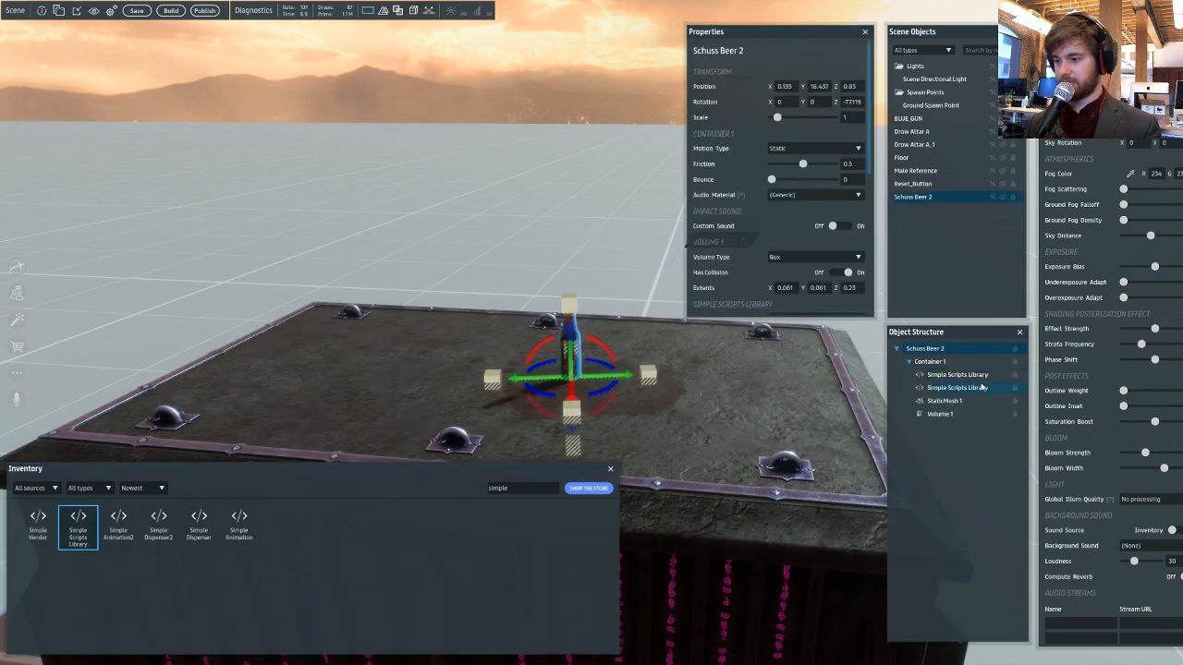
scroll(820, 215, "down", 3)
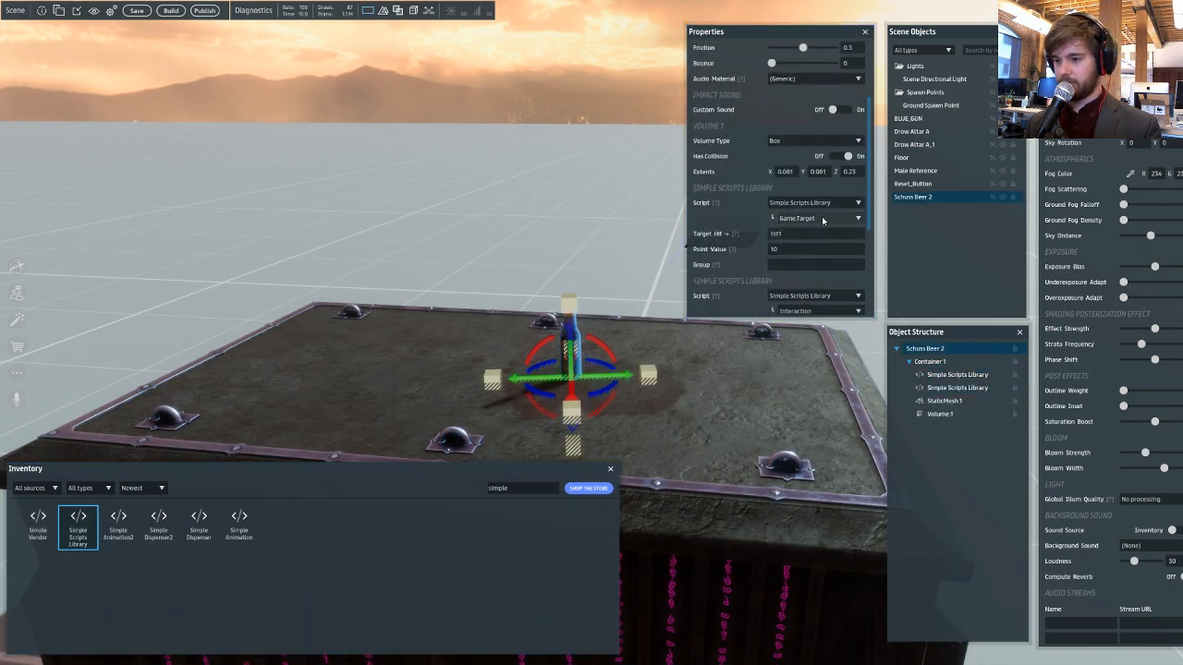
scroll(822, 218, "down", 2)
left_click(821, 219)
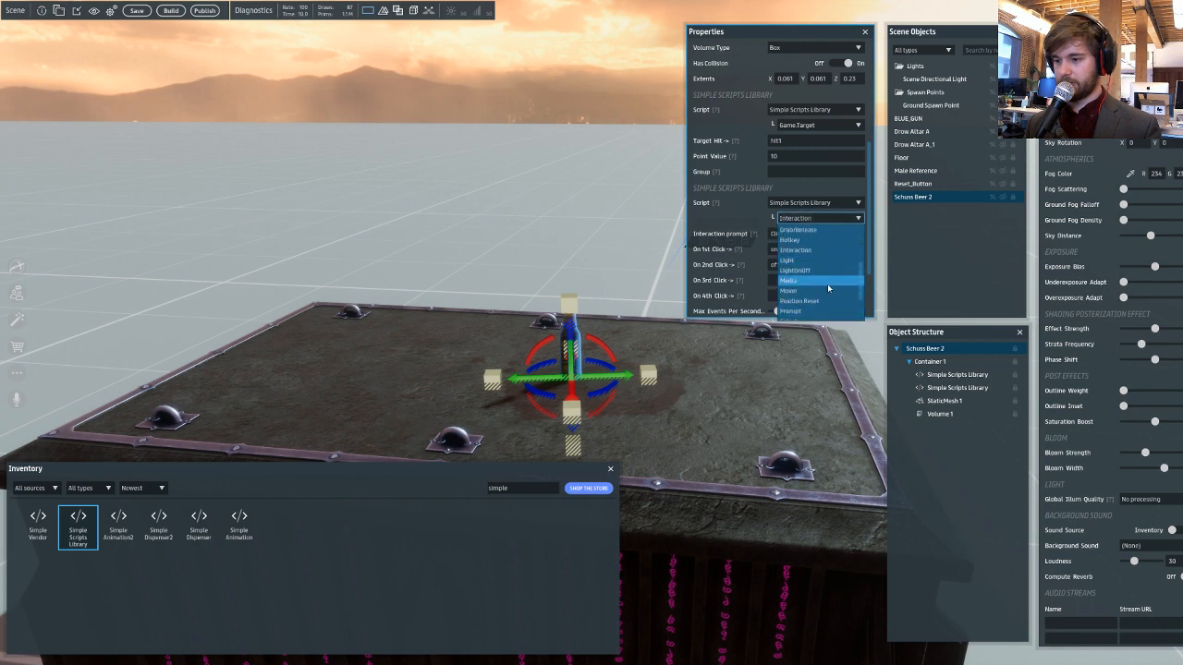
scroll(827, 283, "down", 2)
left_click(824, 280)
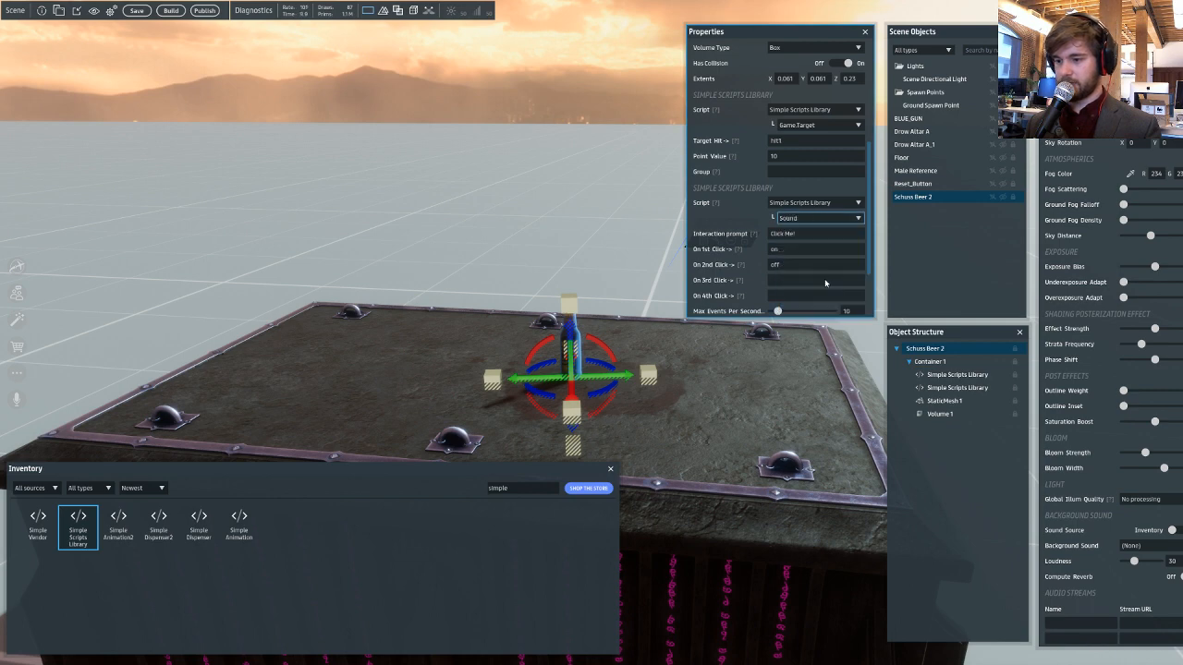
- Set the Sound script to Trivia Game Show Buzzer 08 with the Play Sound event hit1 and a Loudness of 70
left_click(794, 234)
left_click(778, 278)
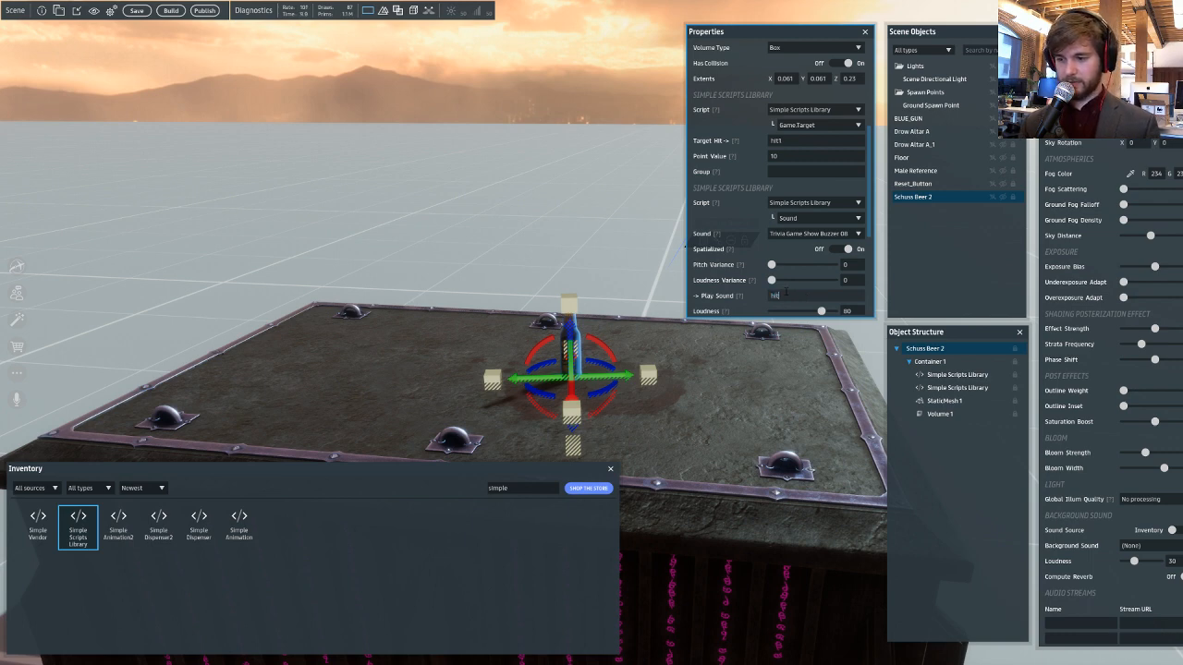
scroll(815, 288, "down", 1)
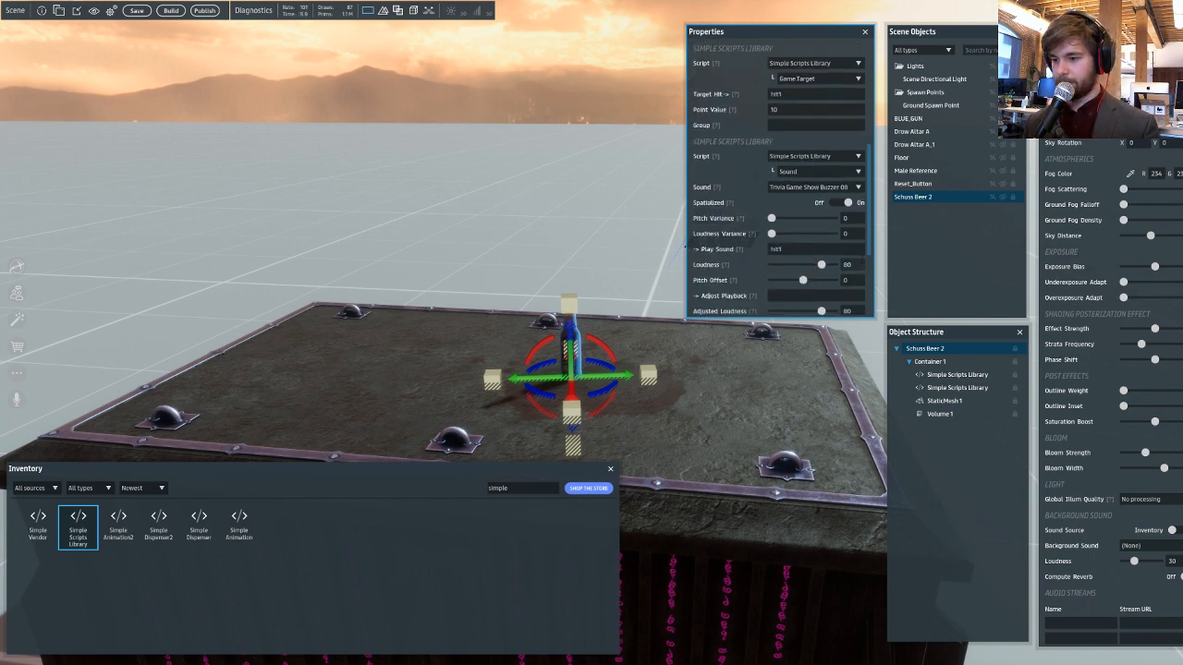
type("100")
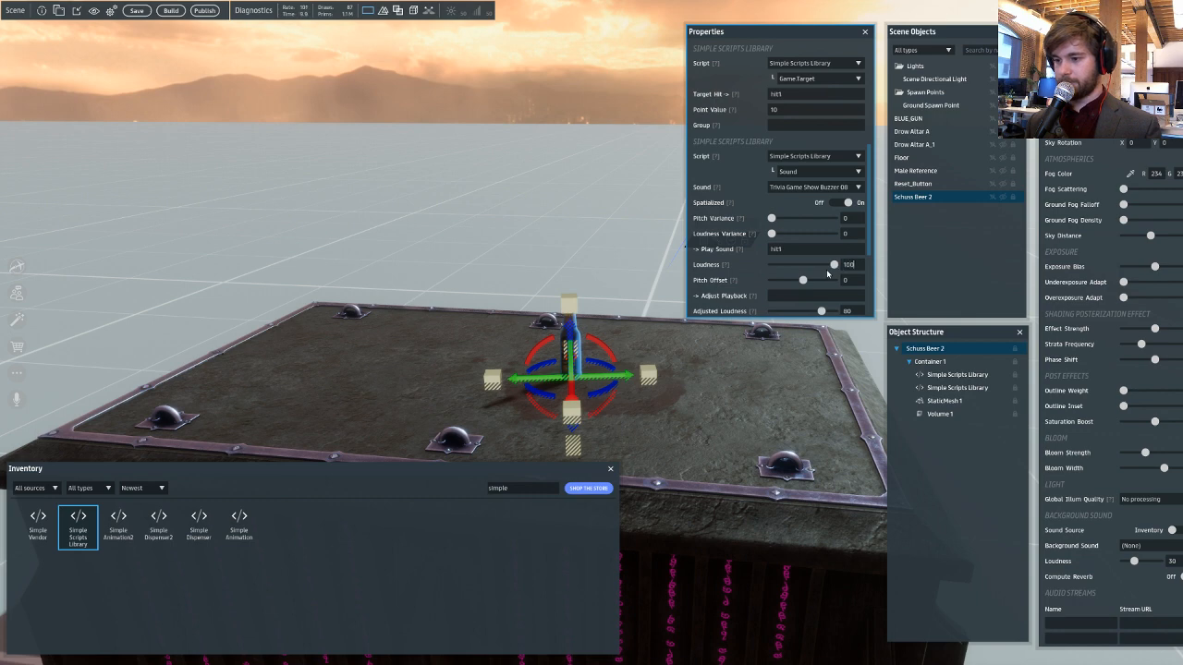
double_click(838, 268)
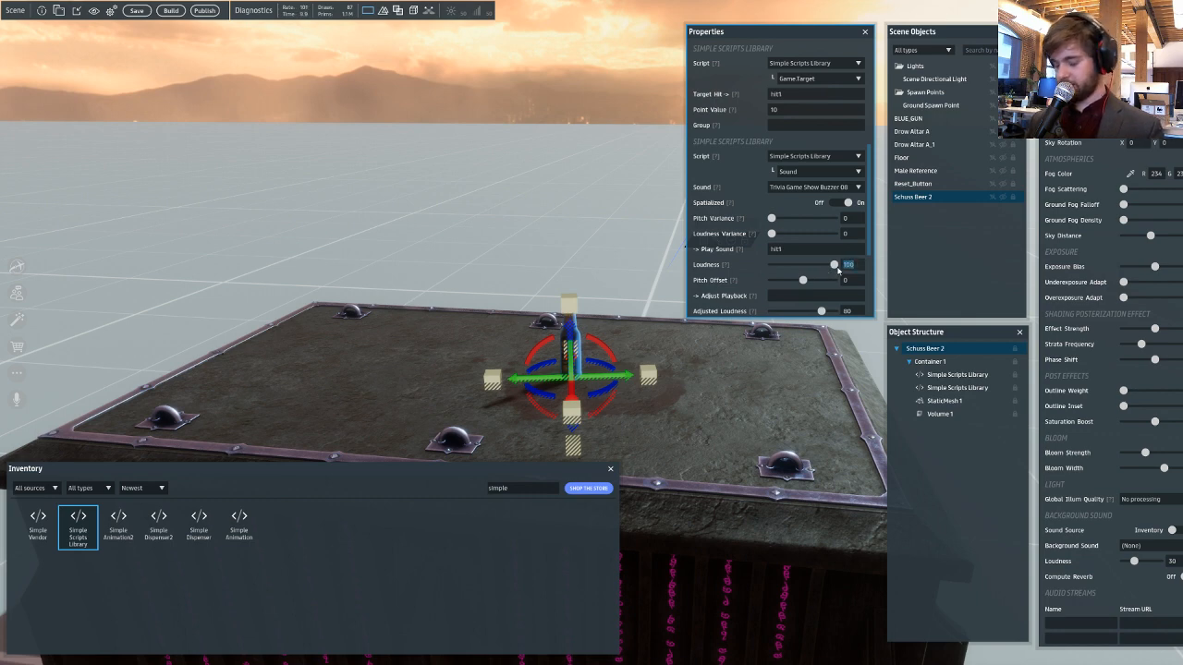
key("Return")
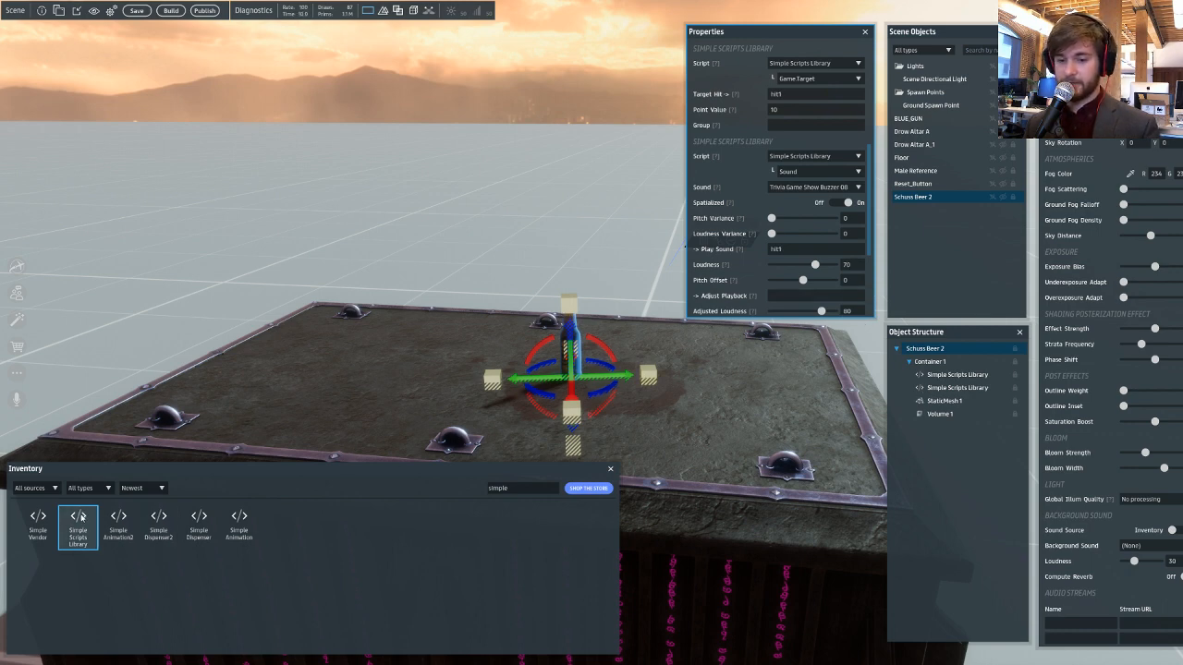
- Add a third Simple Scripts Library script to the bottle and set its type to Light
left_click_drag(80, 520, 563, 384)
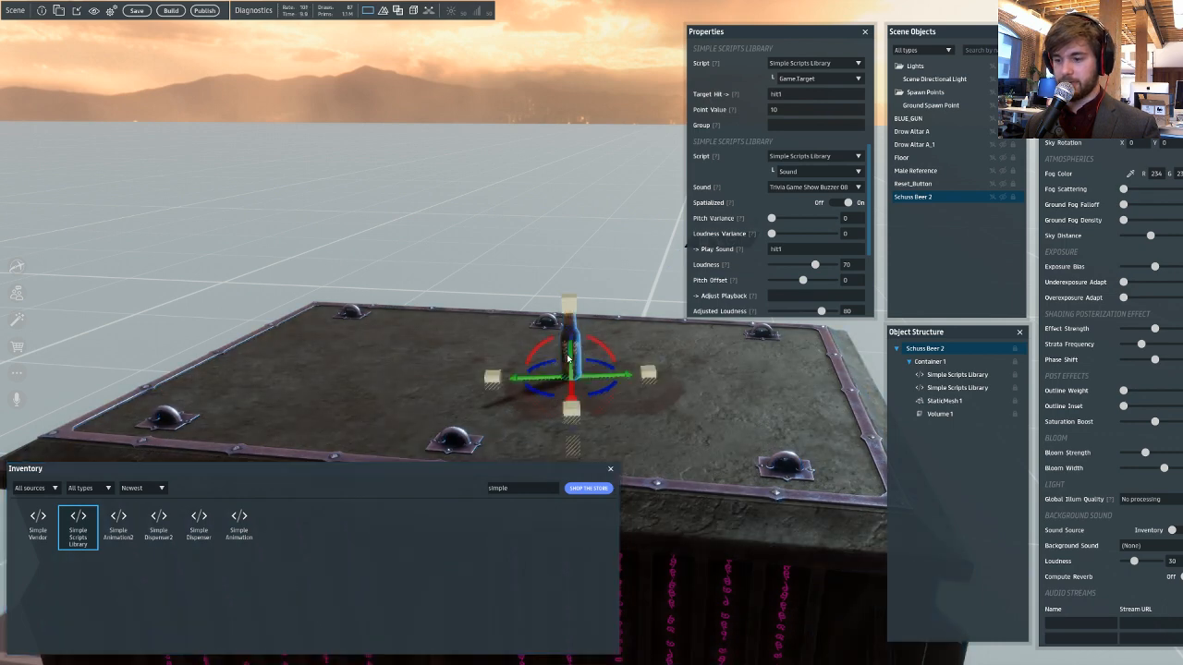
left_click(987, 416)
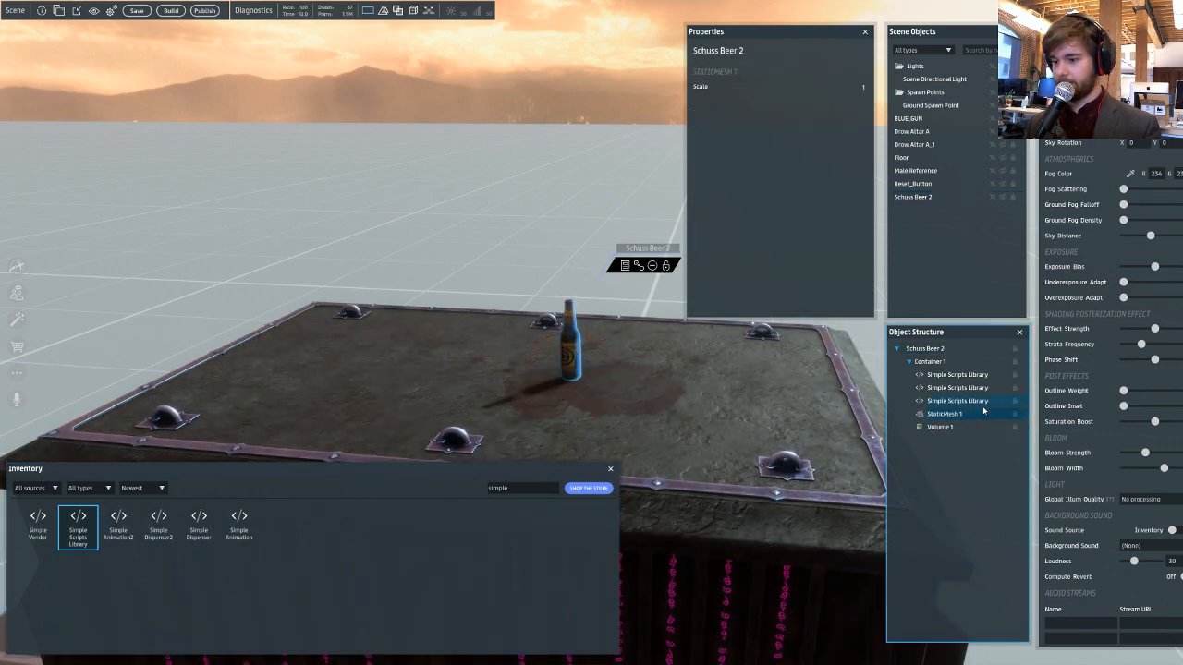
left_click(971, 401)
left_click(946, 374)
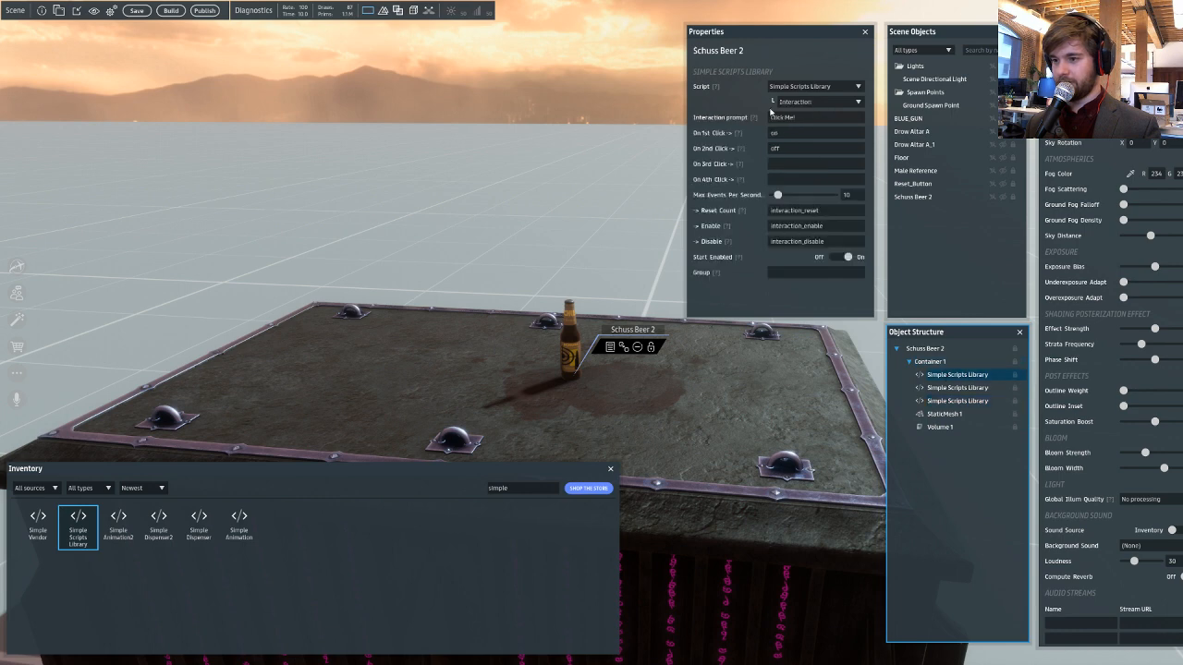
left_click(818, 101)
scroll(824, 147, "down", 3)
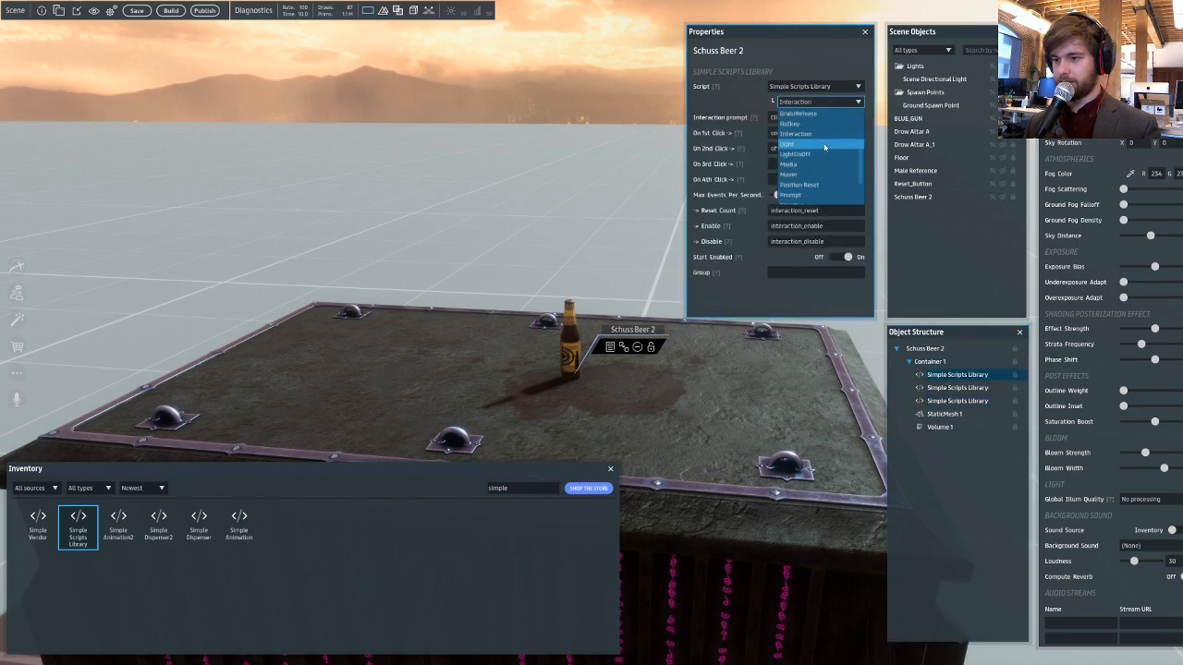
left_click(822, 144)
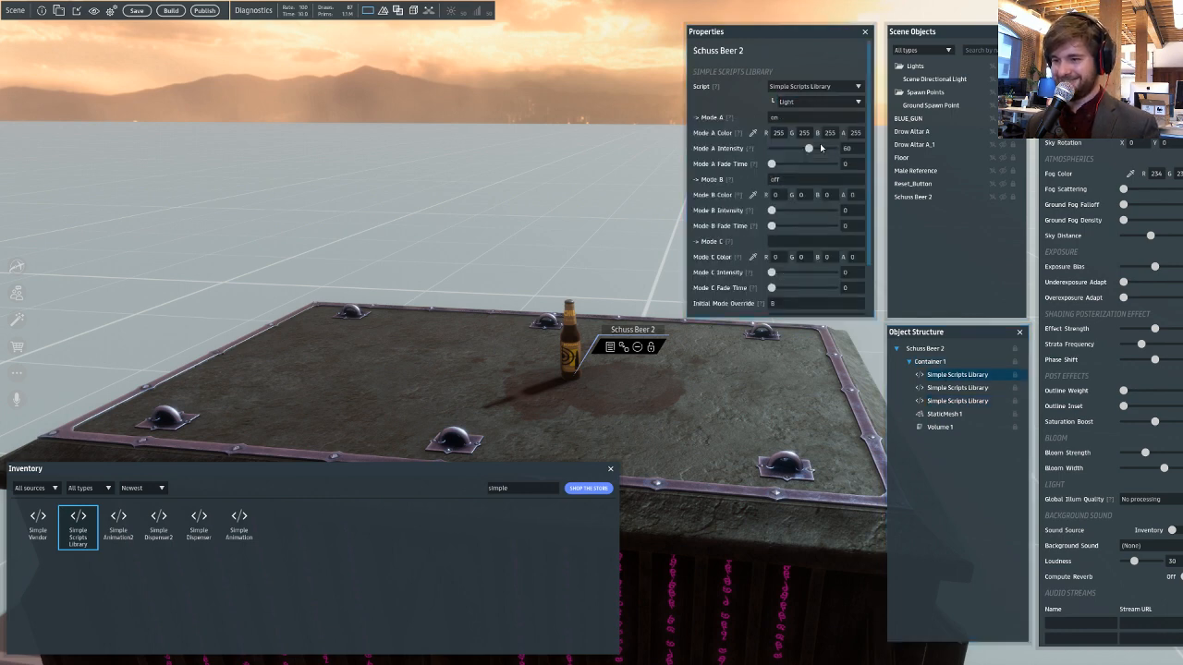
- Set the Light script's Mode A to event hit1, green color 0, 255, 80 and intensity 80, and its Mode B event to reset
type("t")
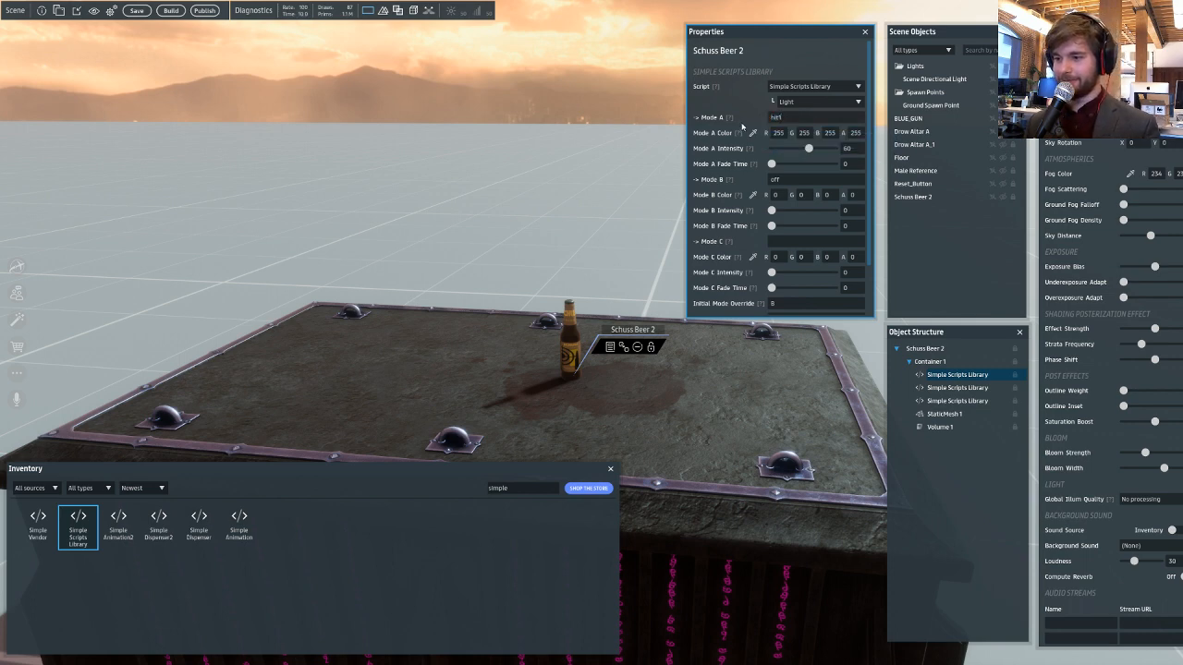
left_click(758, 136)
left_click(698, 325)
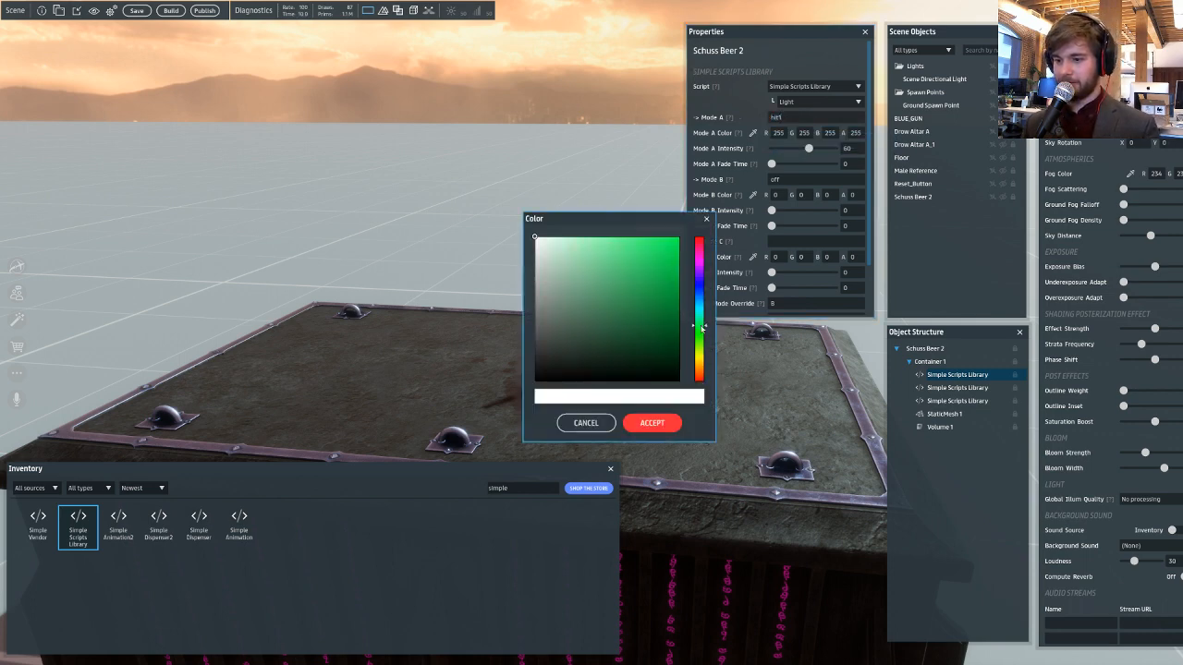
left_click_drag(673, 244, 681, 220)
left_click(651, 422)
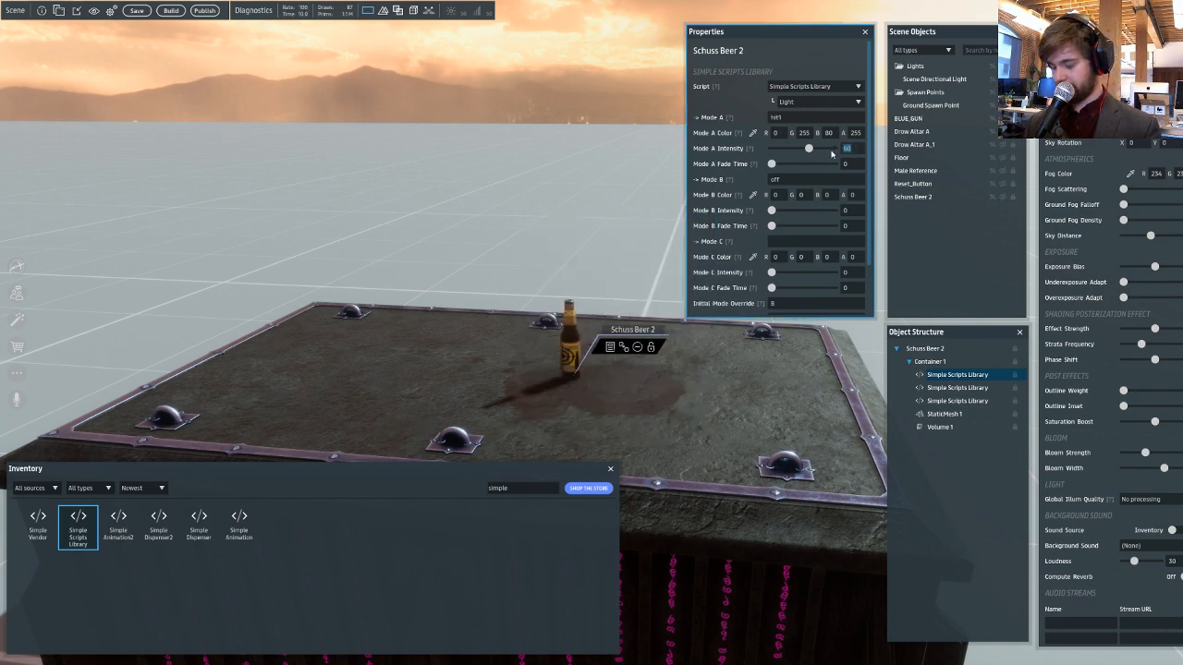
type("80")
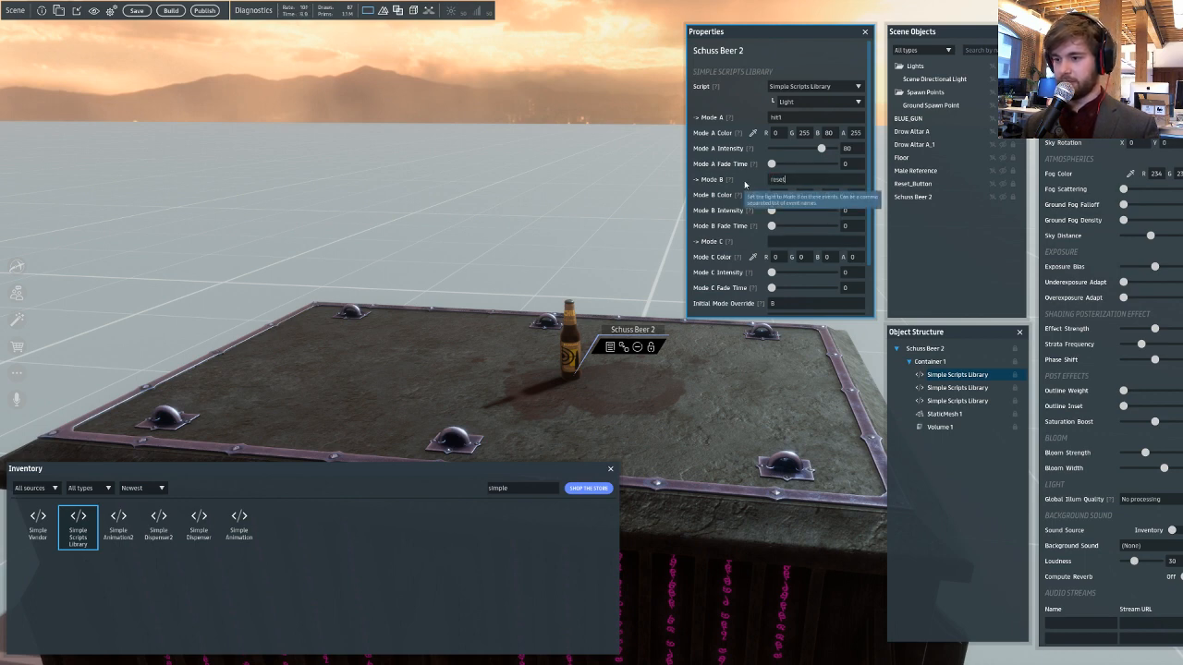
- Add a light to the Schuss Beer 2 bottle and raise the bottle above the altar to a Z position of about 1.25
right_click(939, 363)
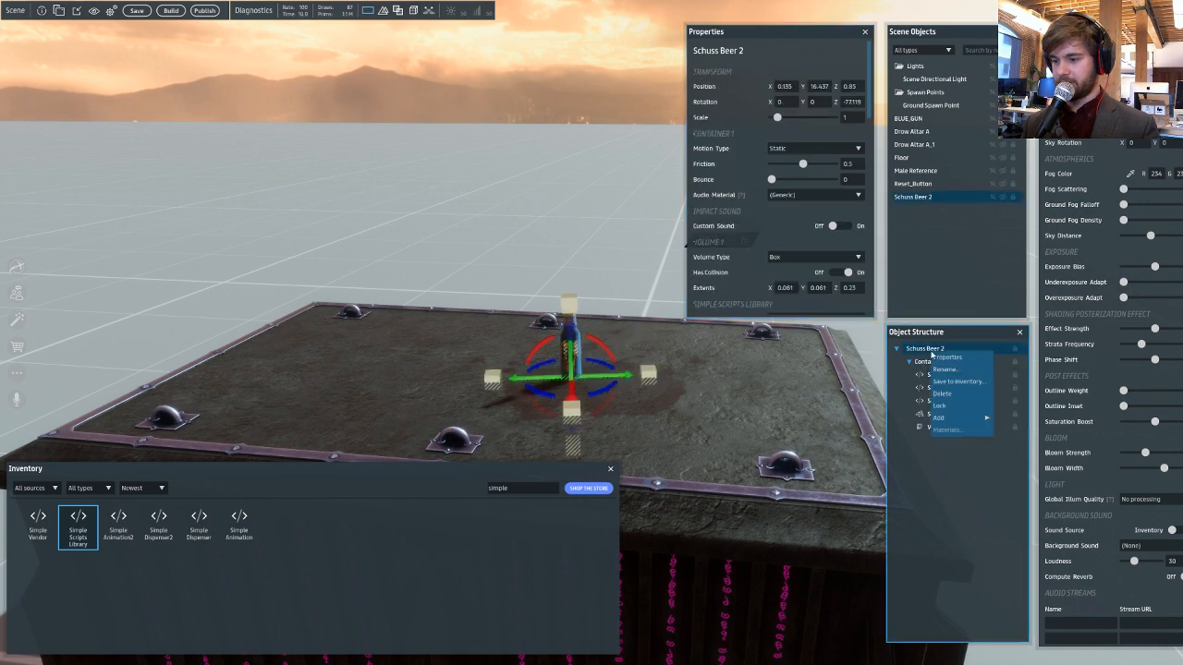
mouse_move(961, 418)
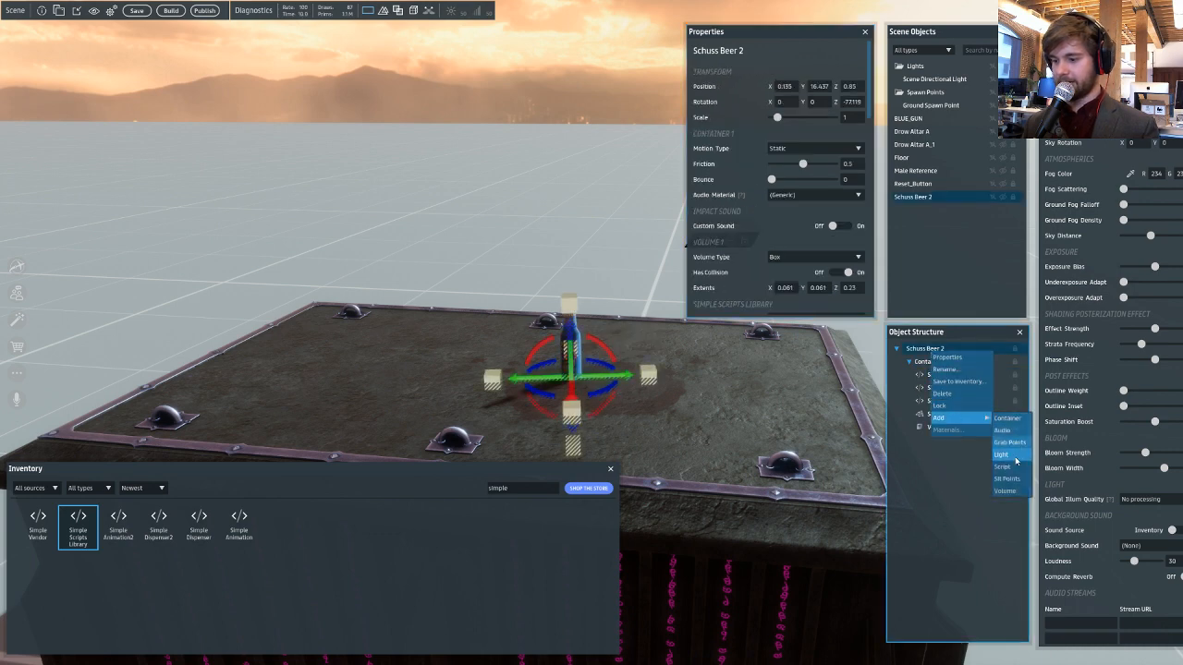
left_click(1002, 454)
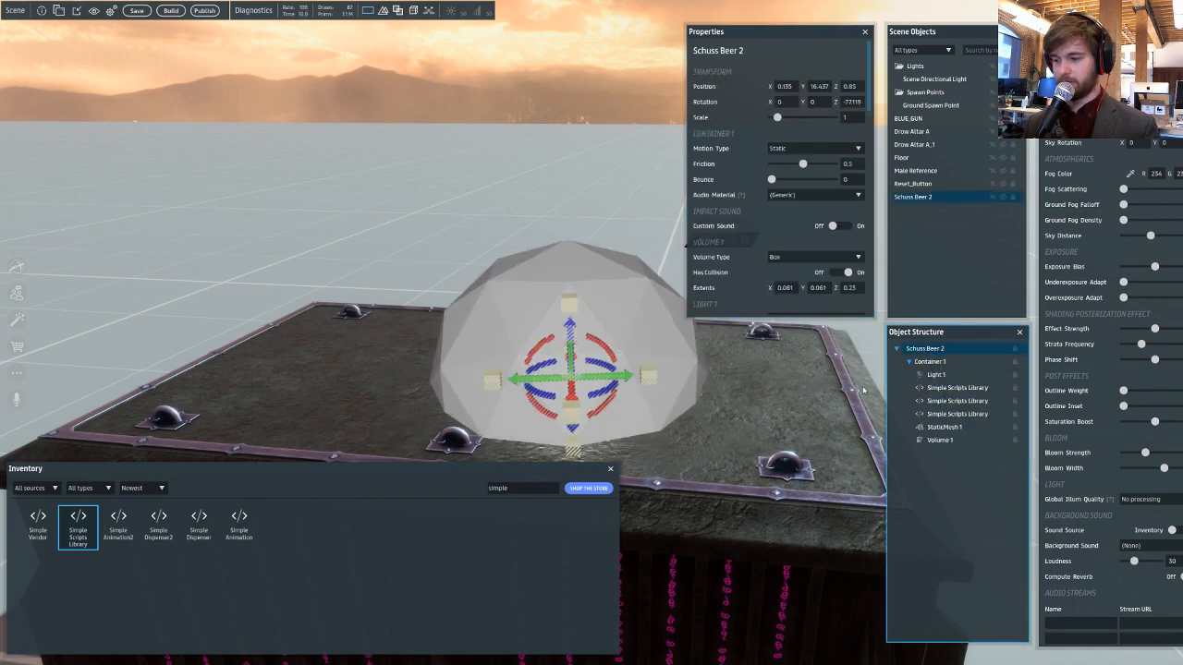
left_click_drag(569, 322, 566, 183)
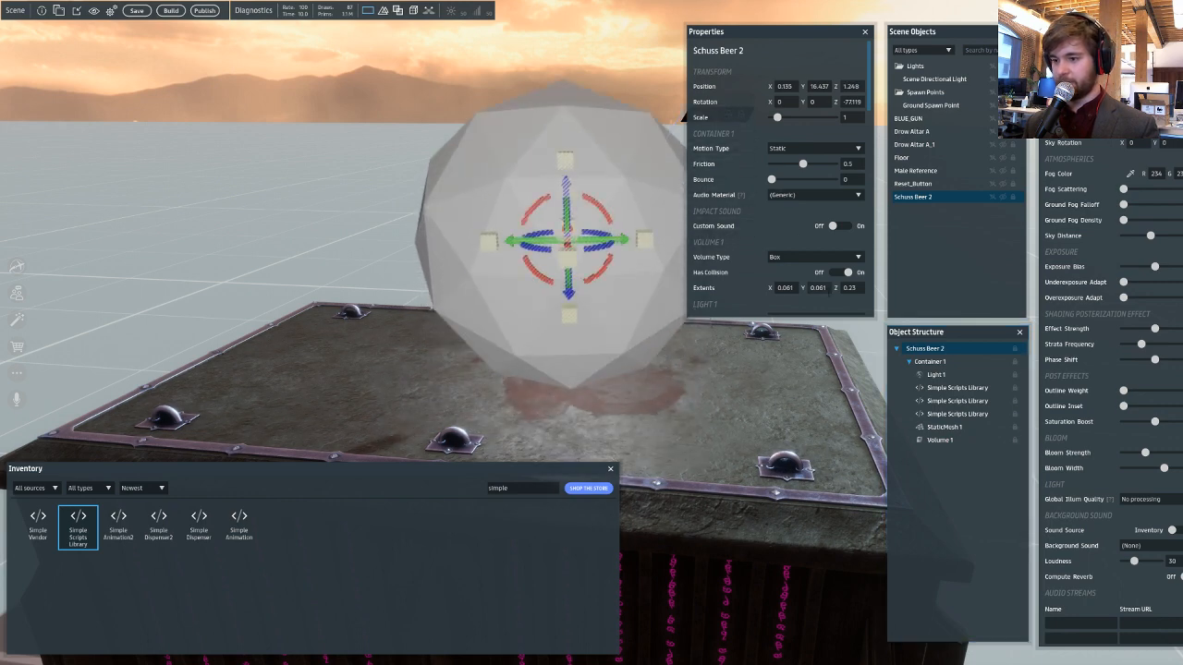
- Set the bottle light's Intensity to 0 and its Range to 20
left_click(937, 375)
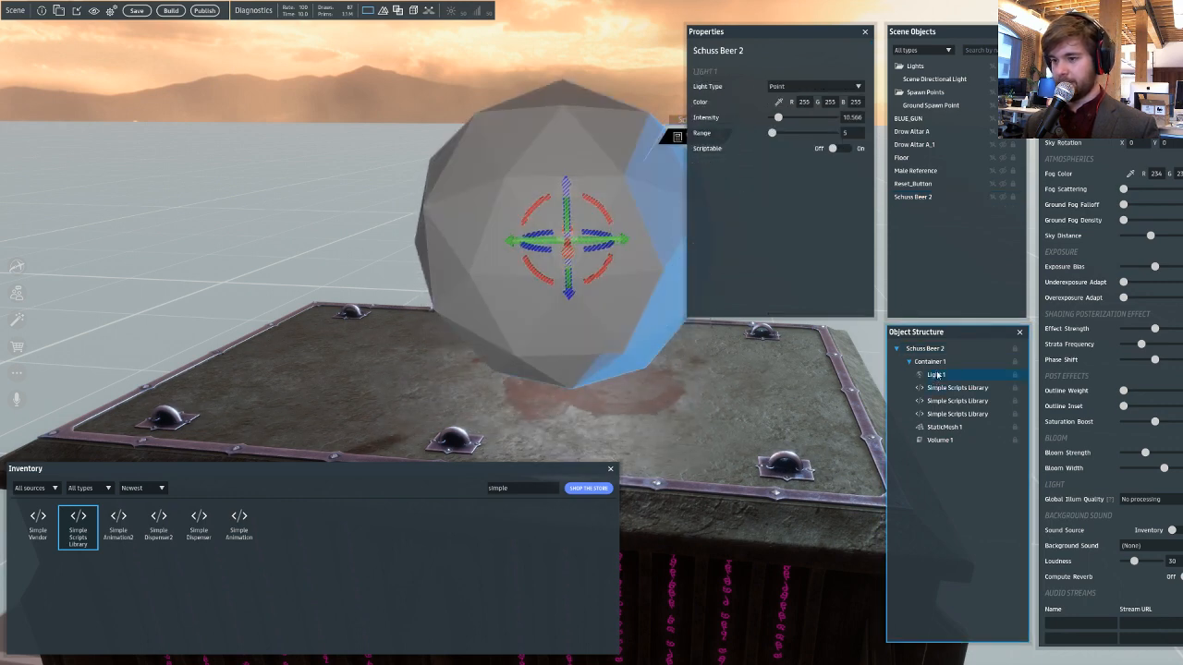
left_click(843, 117)
type("0")
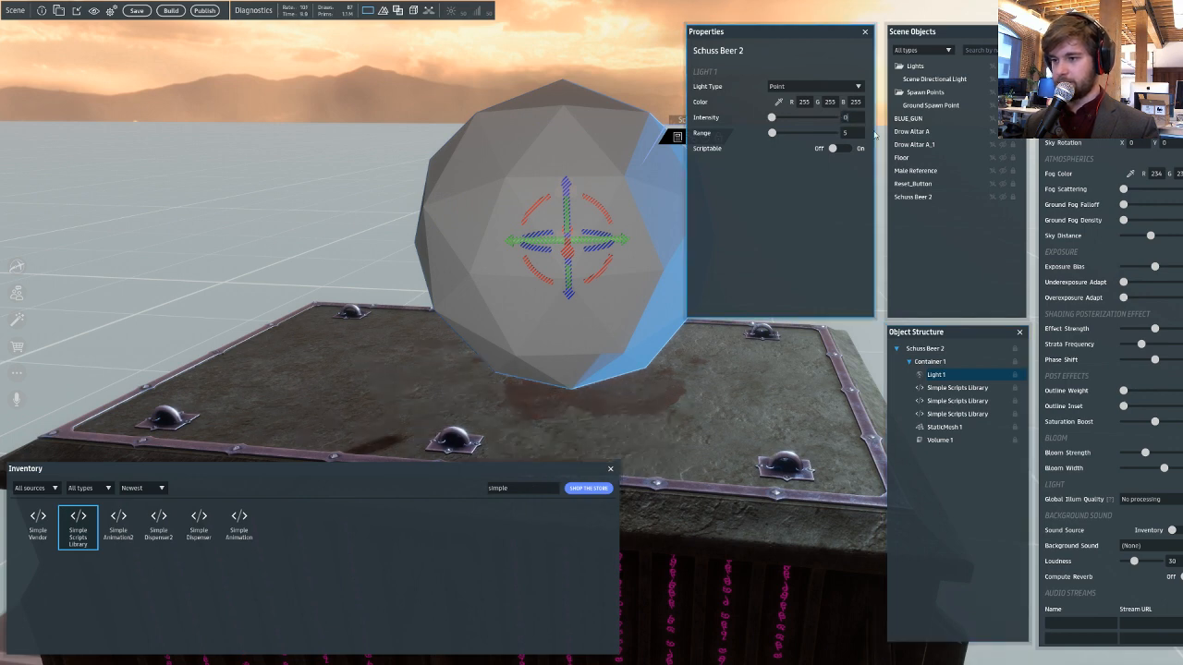
left_click(780, 103)
left_click(613, 290)
left_click(586, 422)
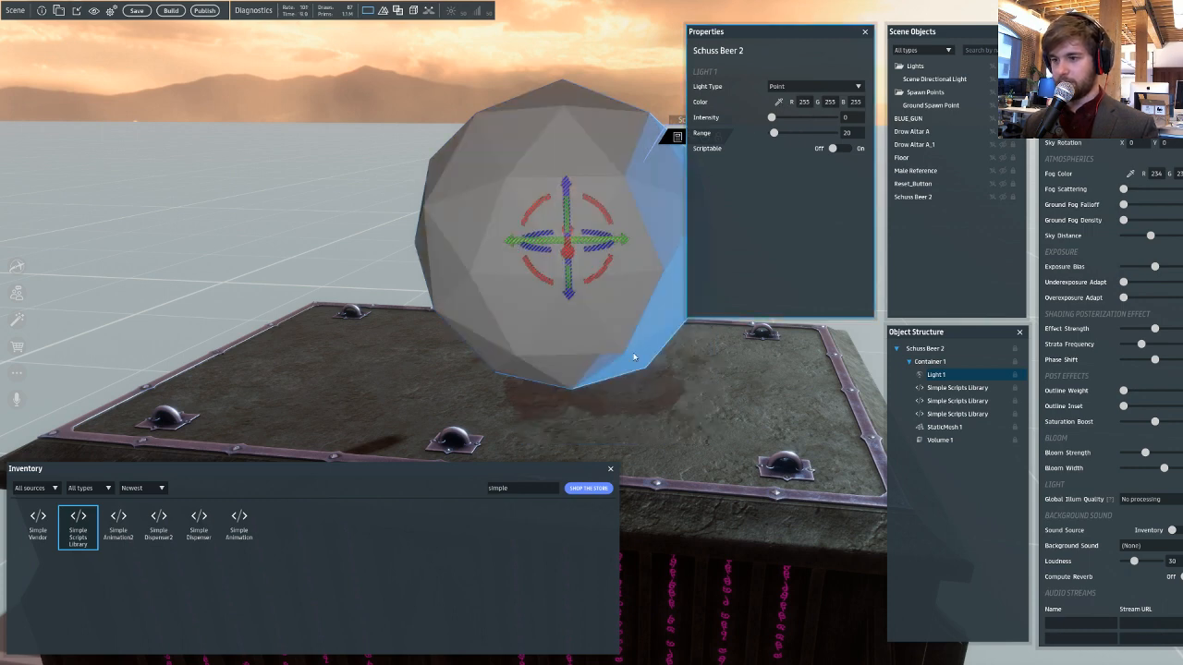
left_click(808, 101)
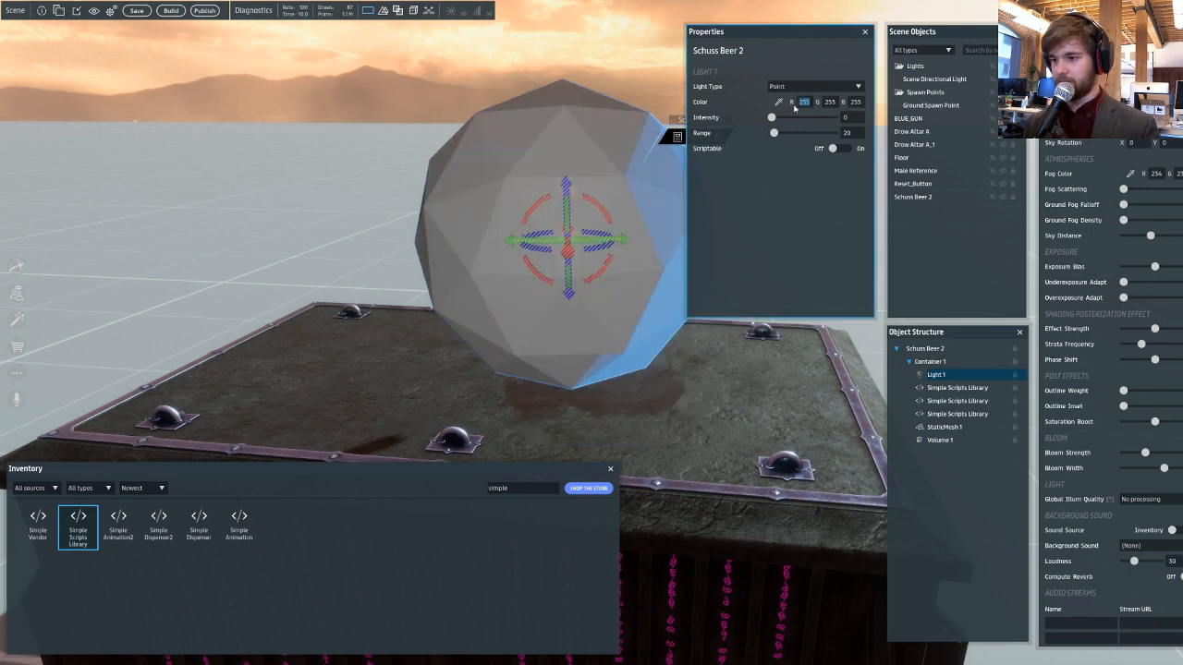
- Save and build the scene, and visit the built scene
right_click_drag(477, 105, 185, 143)
key("s")
key("w")
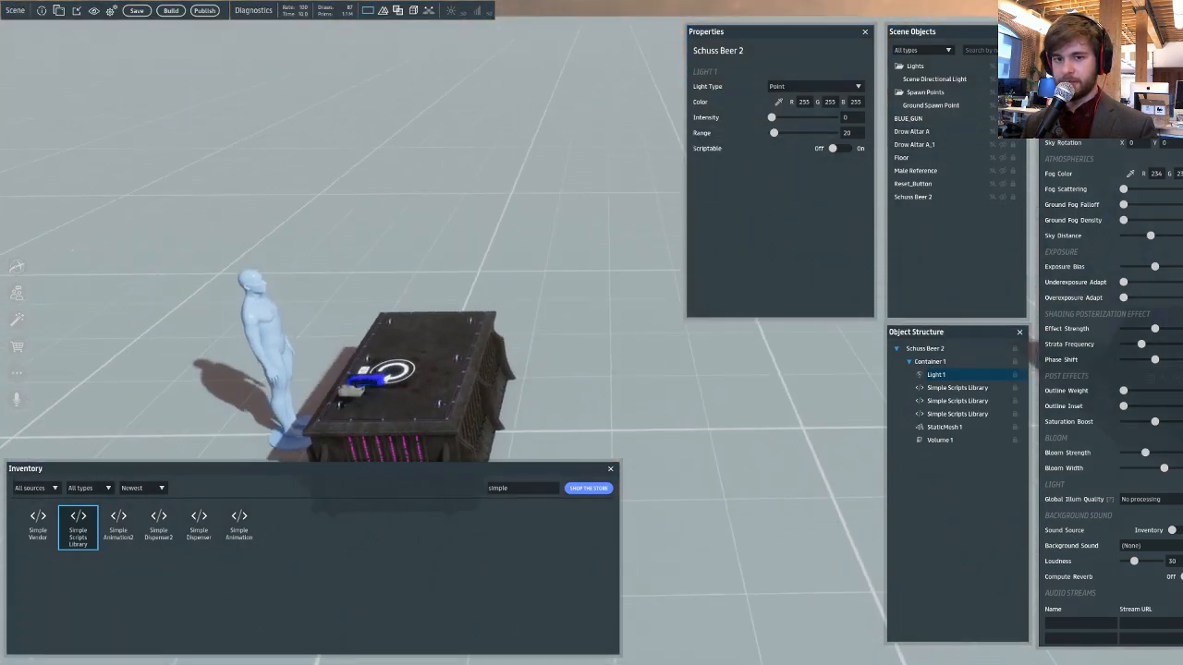
left_click(171, 11)
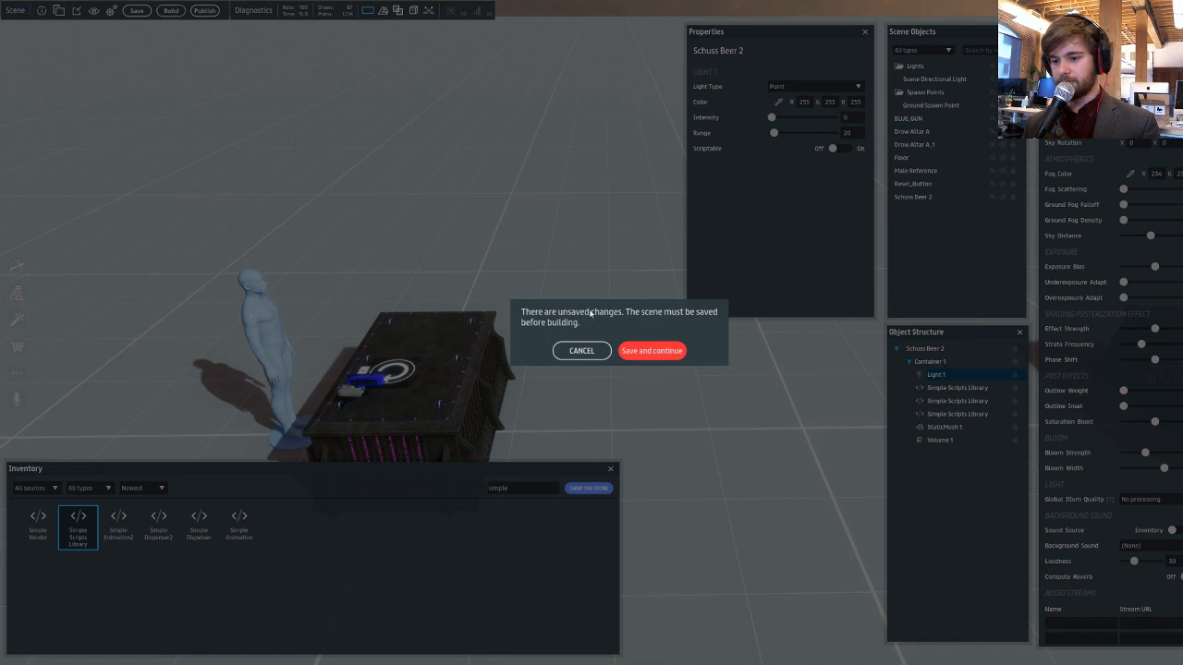
left_click(645, 351)
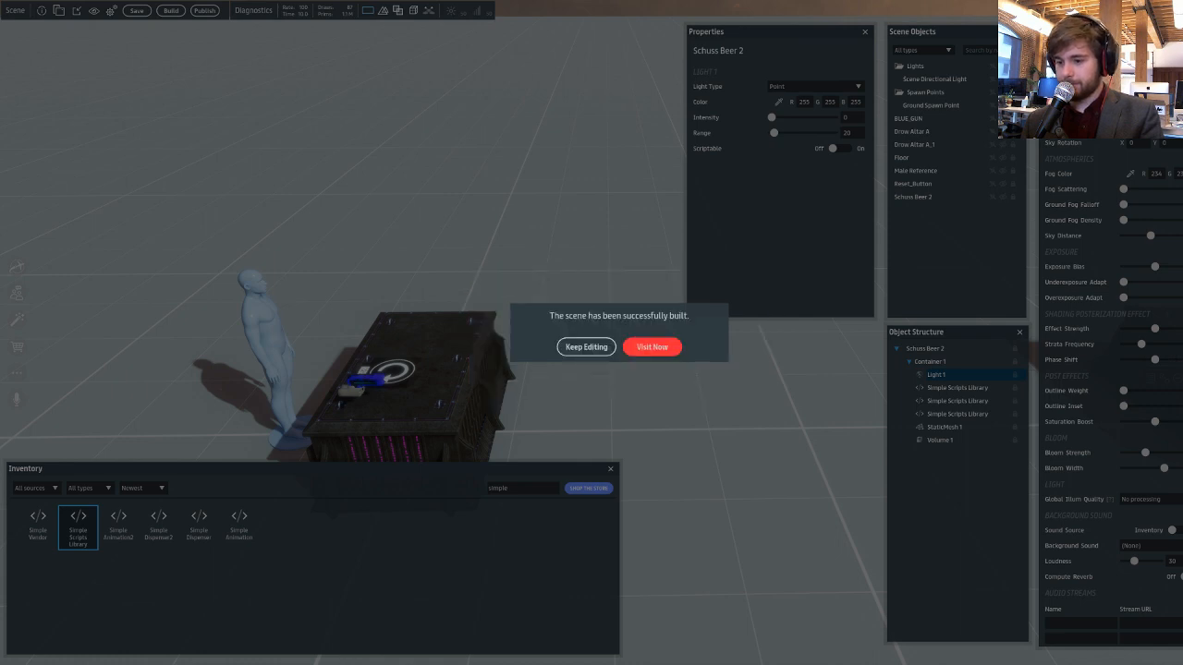
left_click(653, 347)
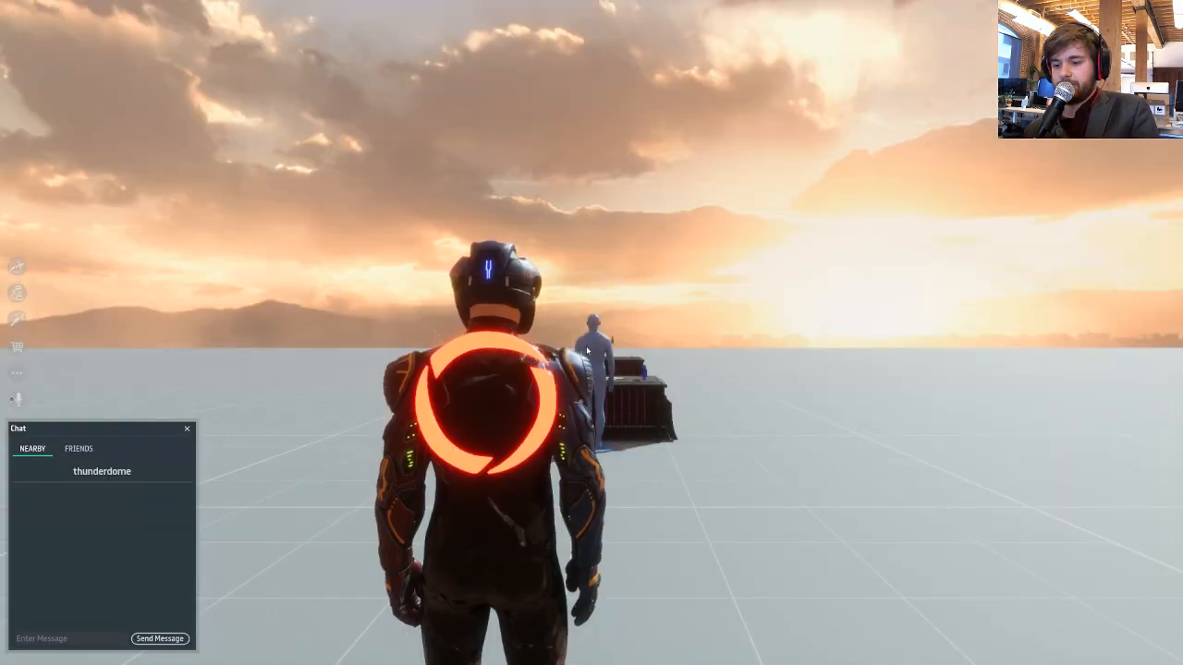
- Walk the avatar to the first altar and pick up the blue gun
key("w")
right_click_drag(687, 359, 321, 398)
key("d")
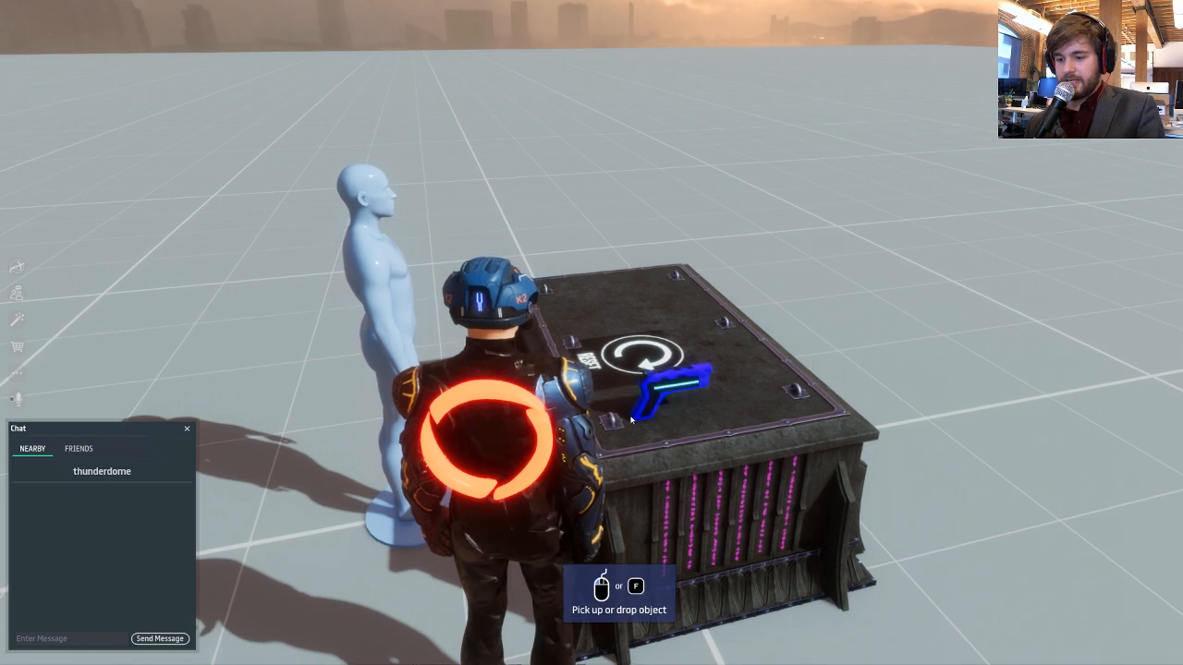
key("s")
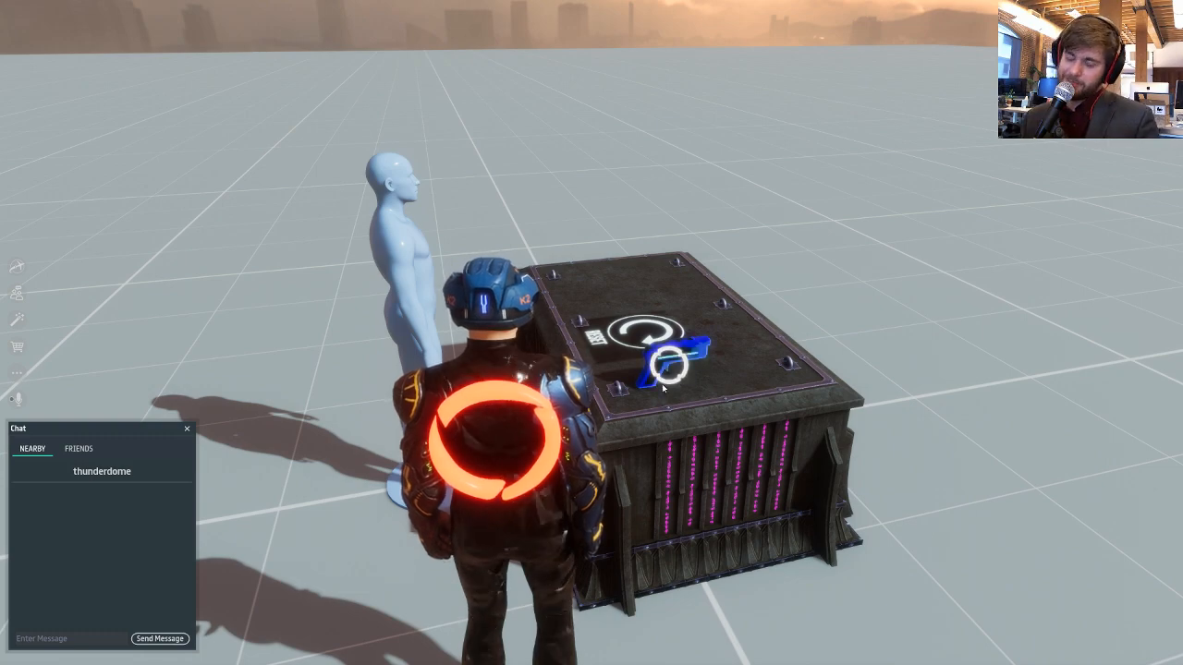
left_click(654, 366)
left_click_drag(654, 366, 697, 386)
- Carry the gun to the second altar and examine the raised beer bottle in first-person view from behind the altar
key("w")
key("w")
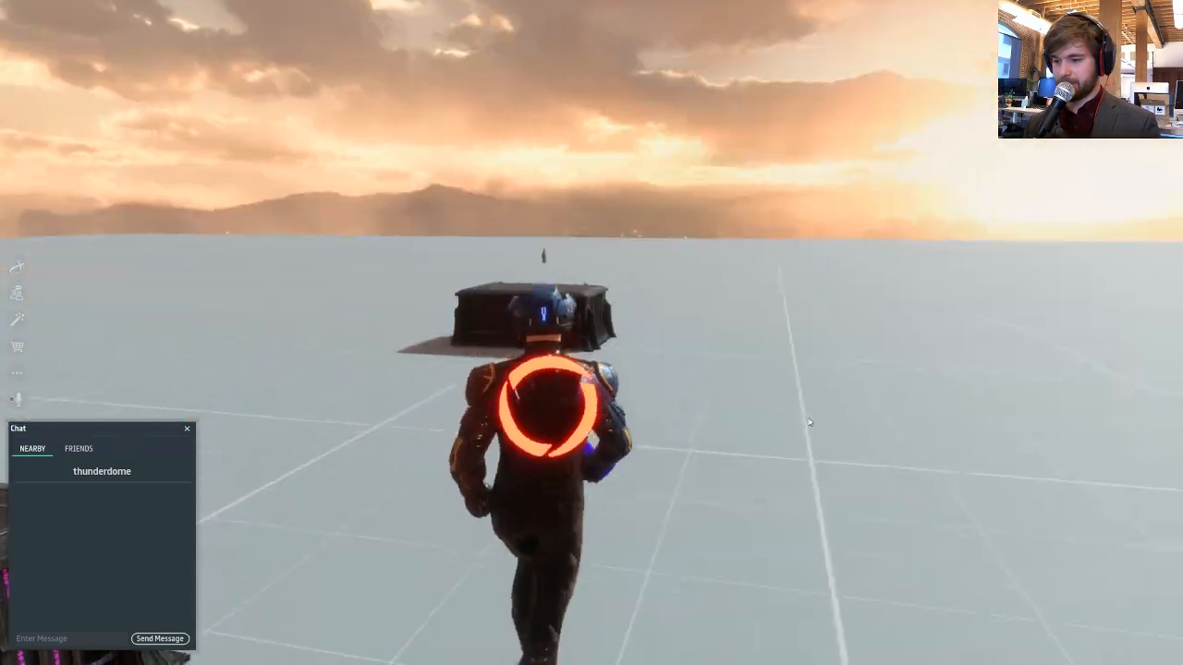
scroll(669, 366, "up", 5)
key("w")
right_click_drag(671, 367, 996, 367)
key("a")
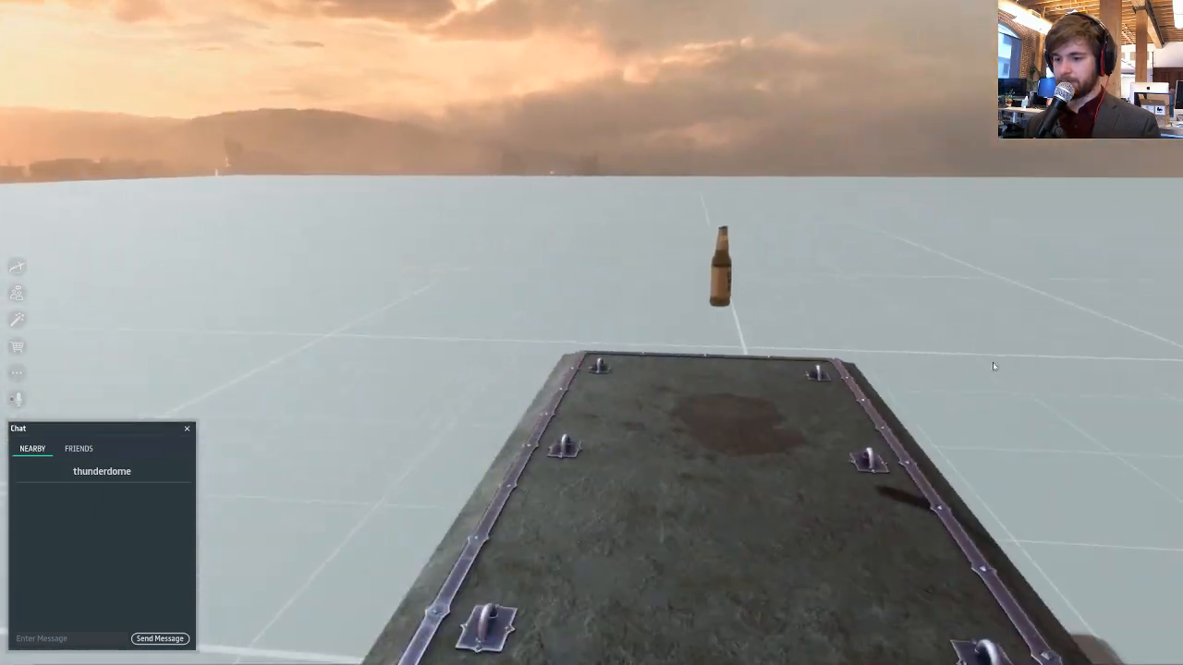
key("a")
right_click_drag(699, 352, 1100, 351)
key("a")
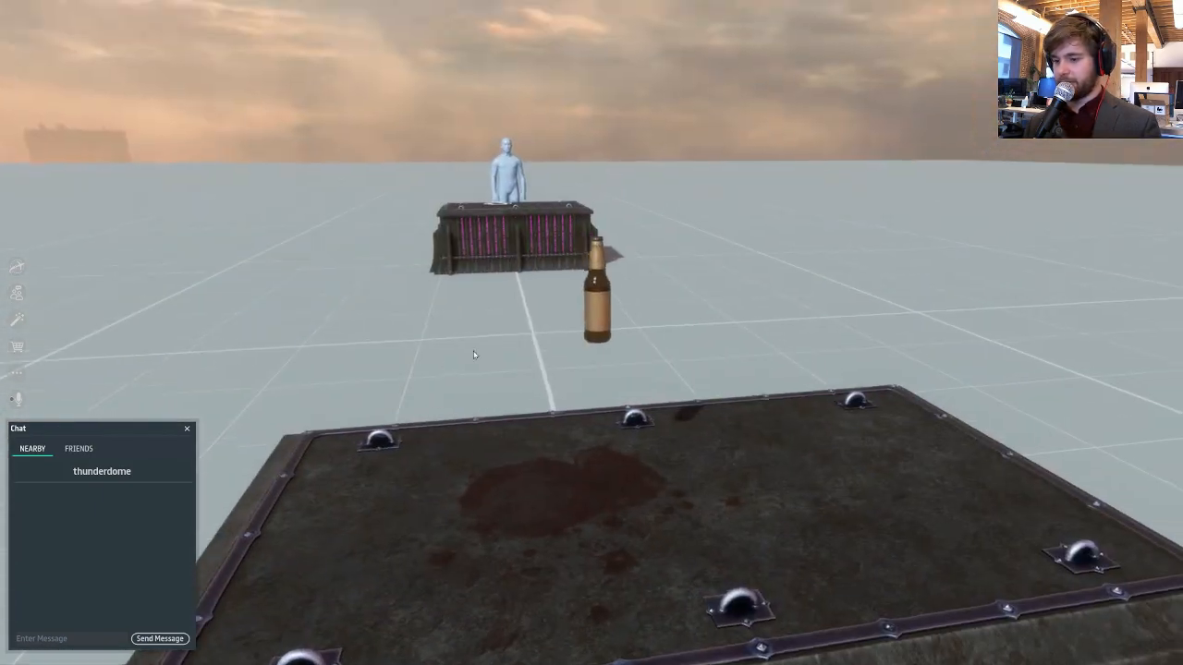
- Walk around the second altar and test the gun on the floating beer bottle from several sides
right_click_drag(591, 359, 726, 361)
right_click_drag(517, 359, 680, 338)
key("a")
right_click_drag(557, 348, 570, 362)
key("s")
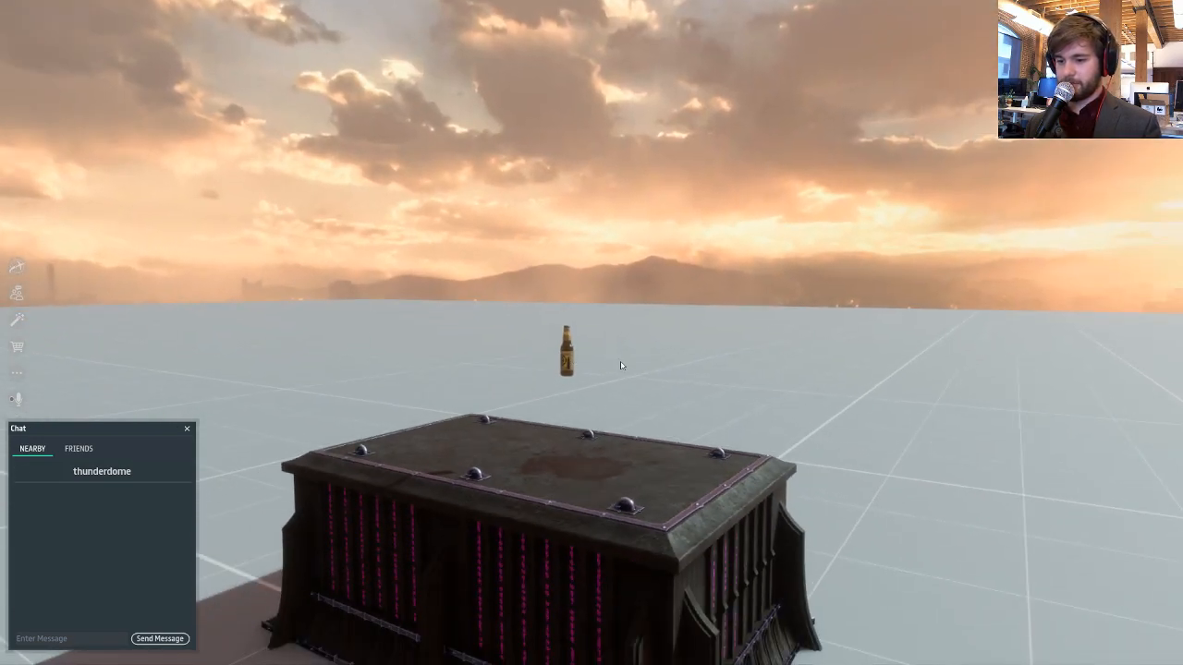
right_click_drag(632, 361, 695, 305)
key("w")
key("d")
key("s")
key("a")
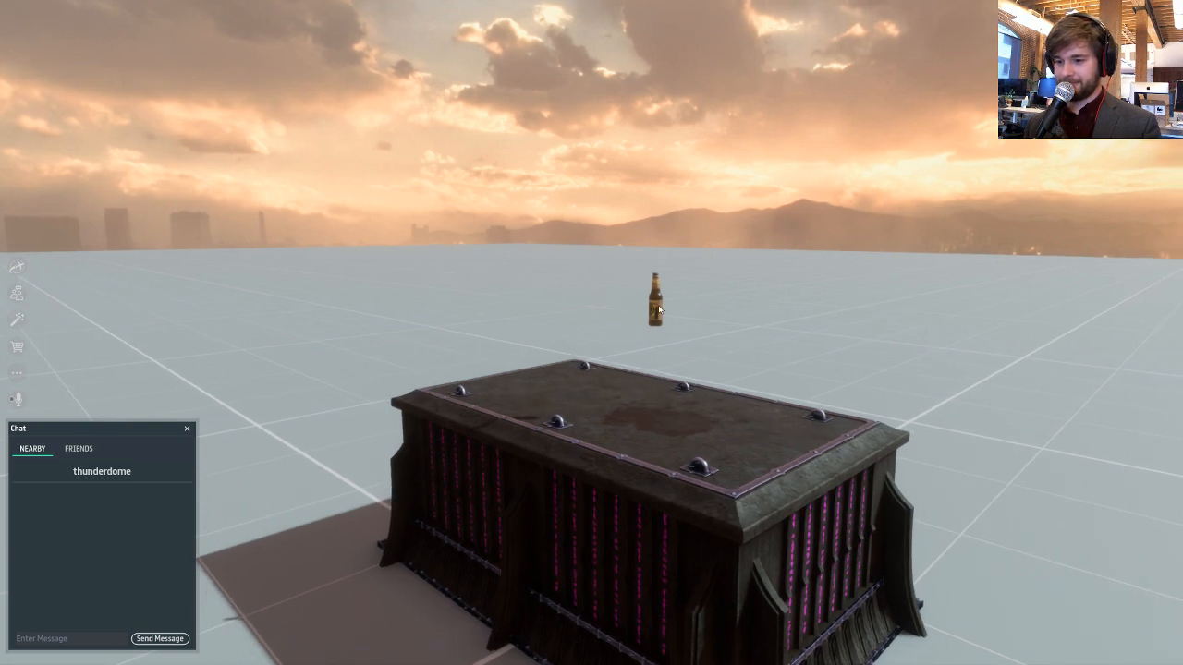
- Drop the gun in front of the second altar and check the hit accuracy in the chat's score message
right_click_drag(658, 309, 520, 376)
key("s")
key("s")
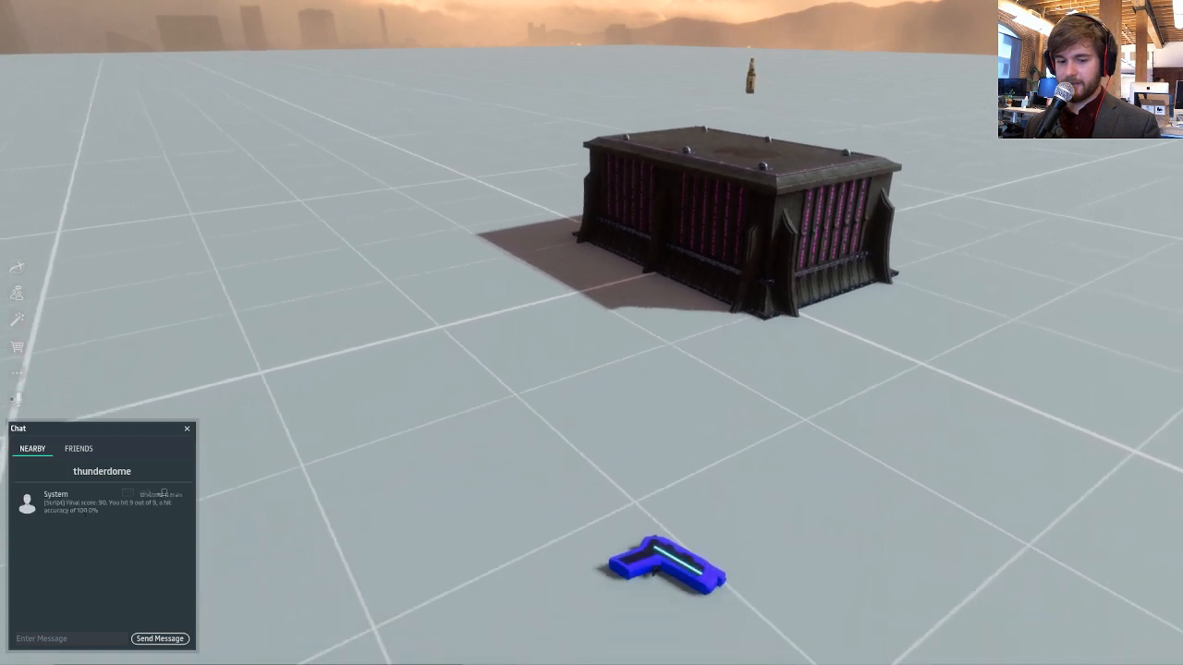
mouse_move(98, 504)
left_mouse_down()
mouse_move(157, 504)
mouse_move(98, 510)
left_mouse_up()
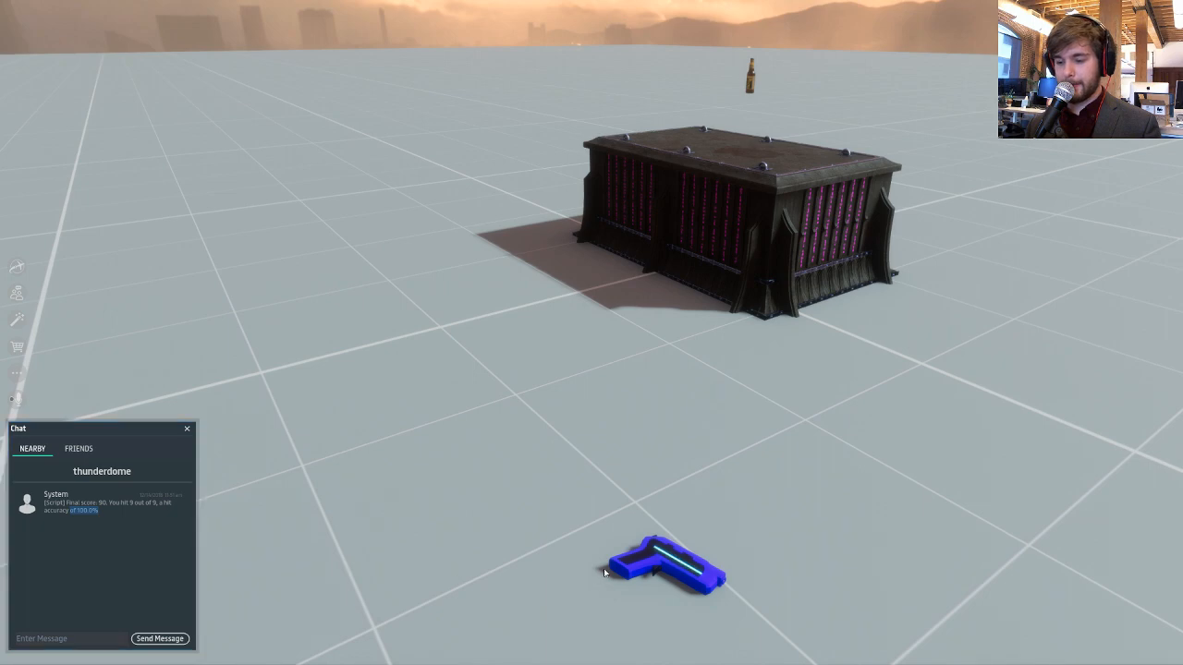
- Pick the gun up again, fire away from the bottle, and drop it to check the new score in chat
left_click(644, 549)
right_click_drag(644, 550, 518, 462)
key("w")
key("s")
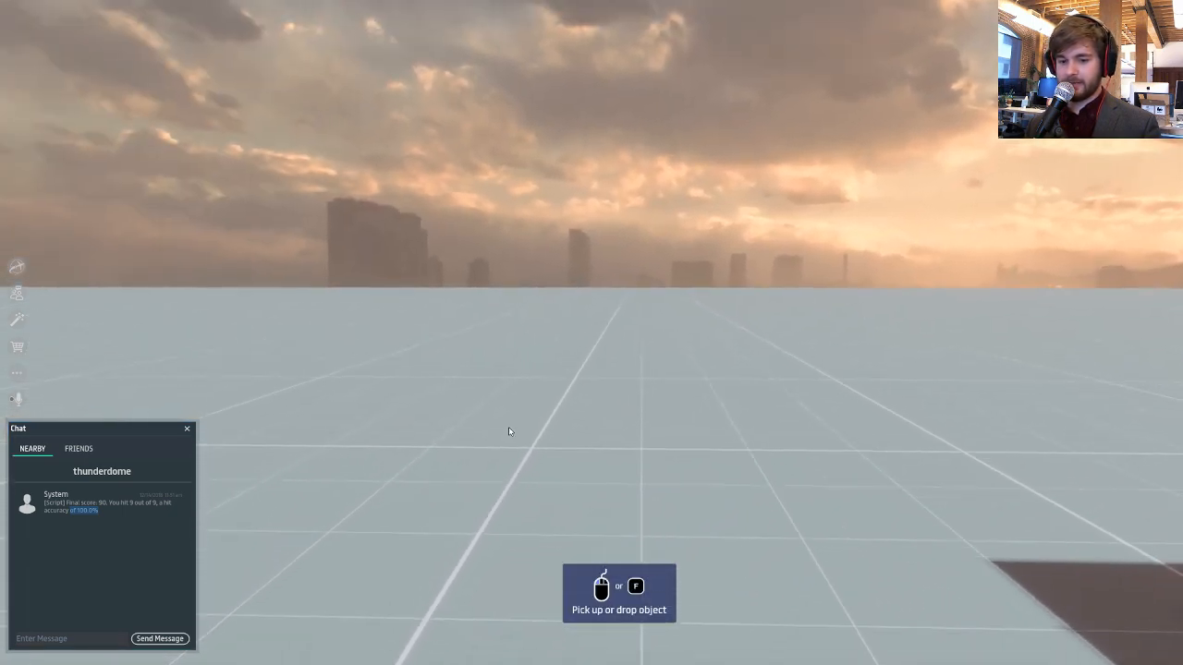
key("s")
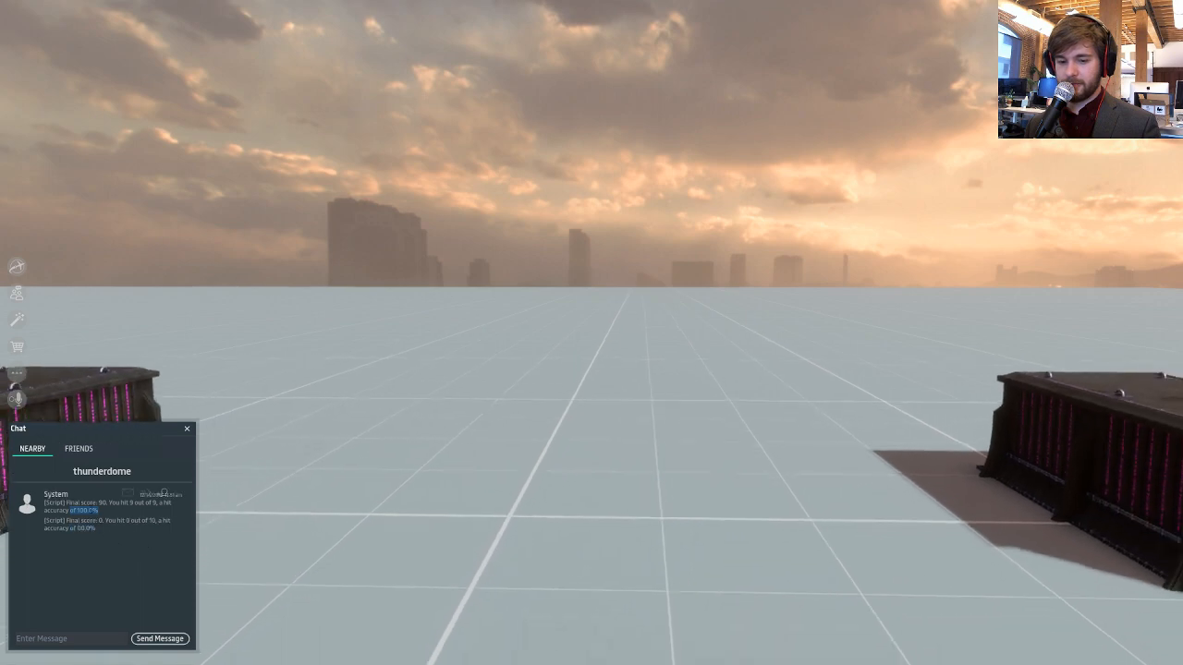
key("s")
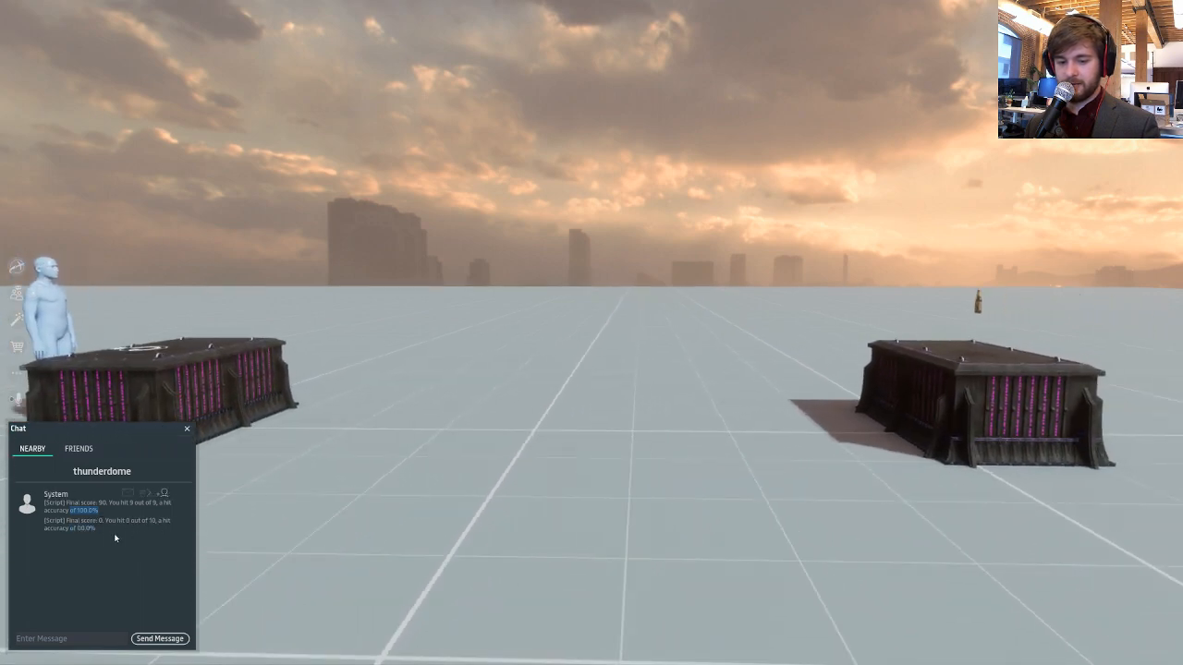
- Return to the first altar and test its reset button, facing the second altar
right_click_drag(578, 499, 638, 532)
key("w")
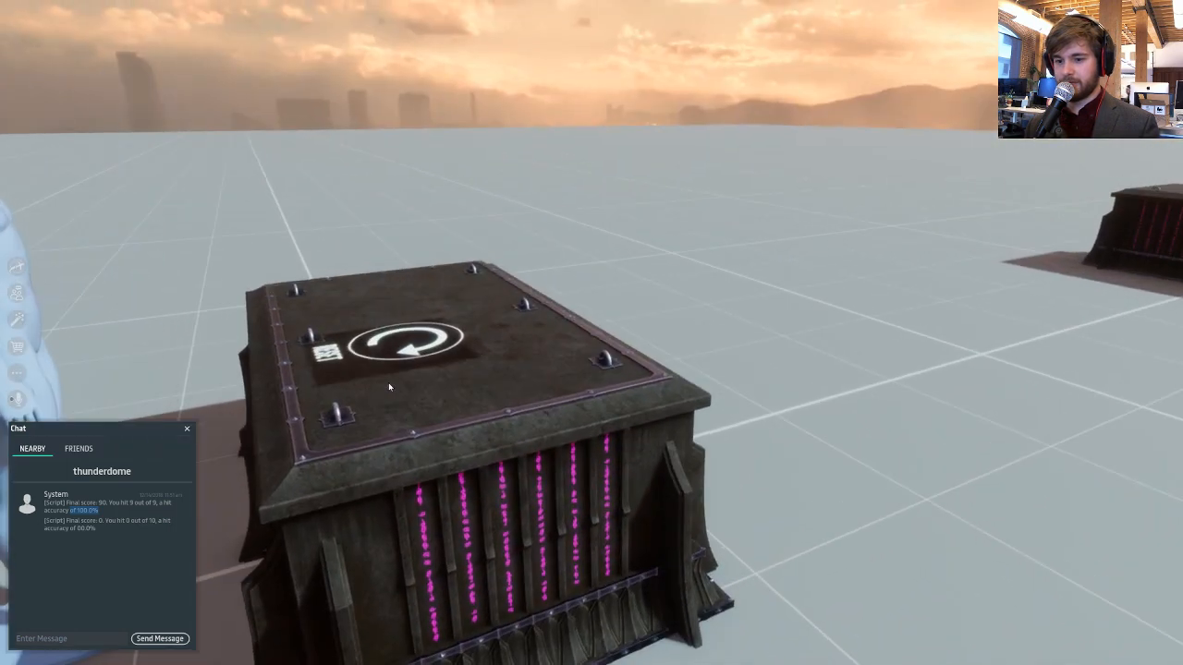
left_click(399, 355)
right_click_drag(416, 369, 597, 360)
key("w")
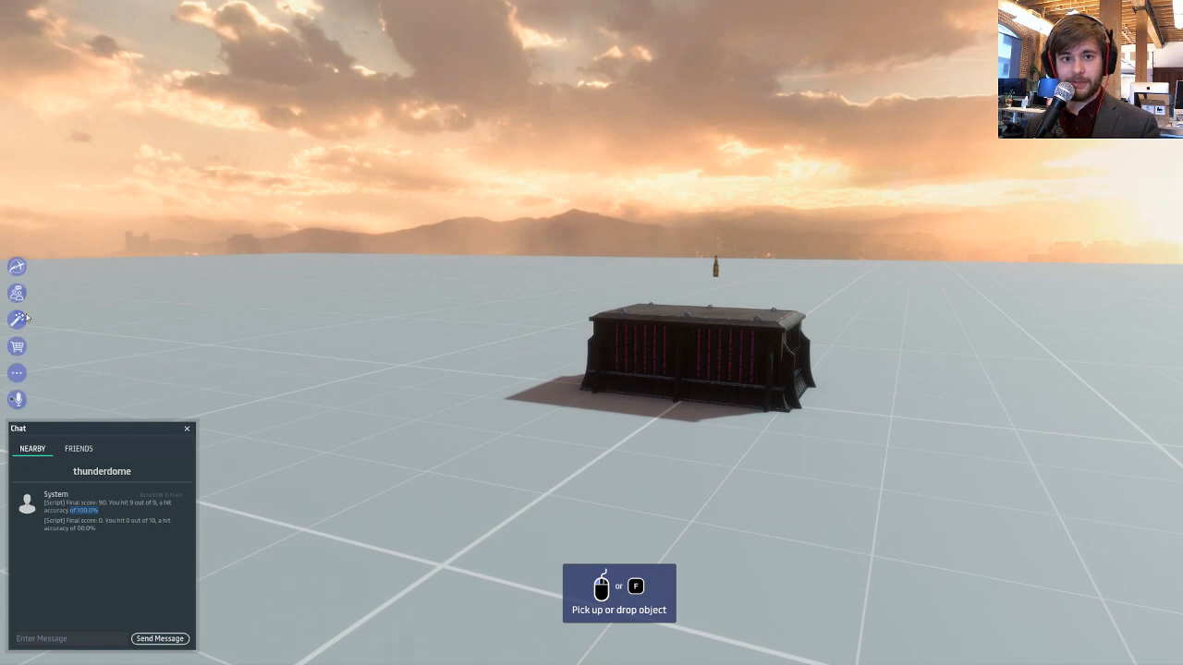
- Open the scene for editing and make the light on the Schuss Beer 2 bottle scriptable
left_click(20, 319)
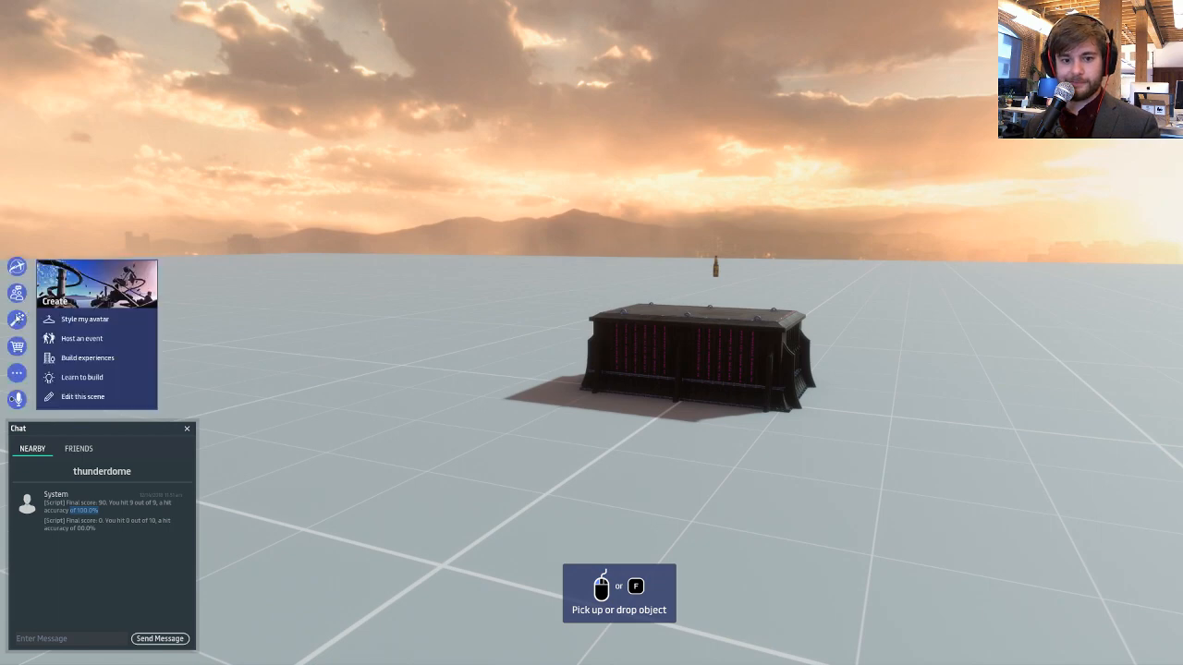
left_click(79, 396)
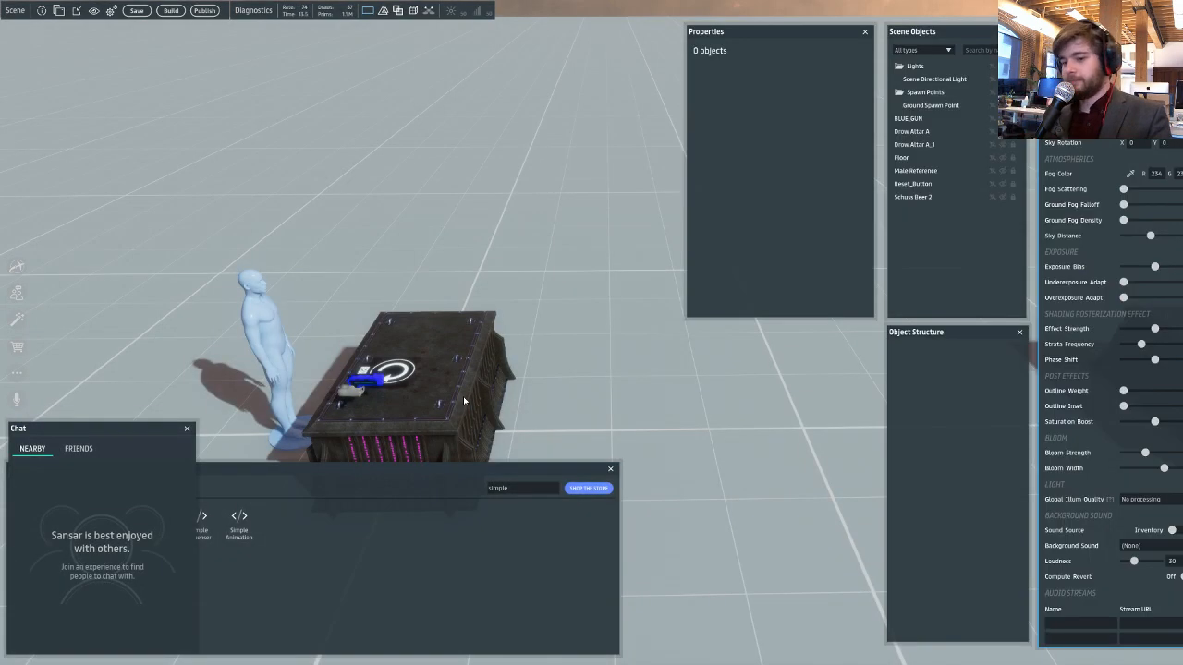
right_click_drag(580, 325, 796, 302)
left_click(622, 264)
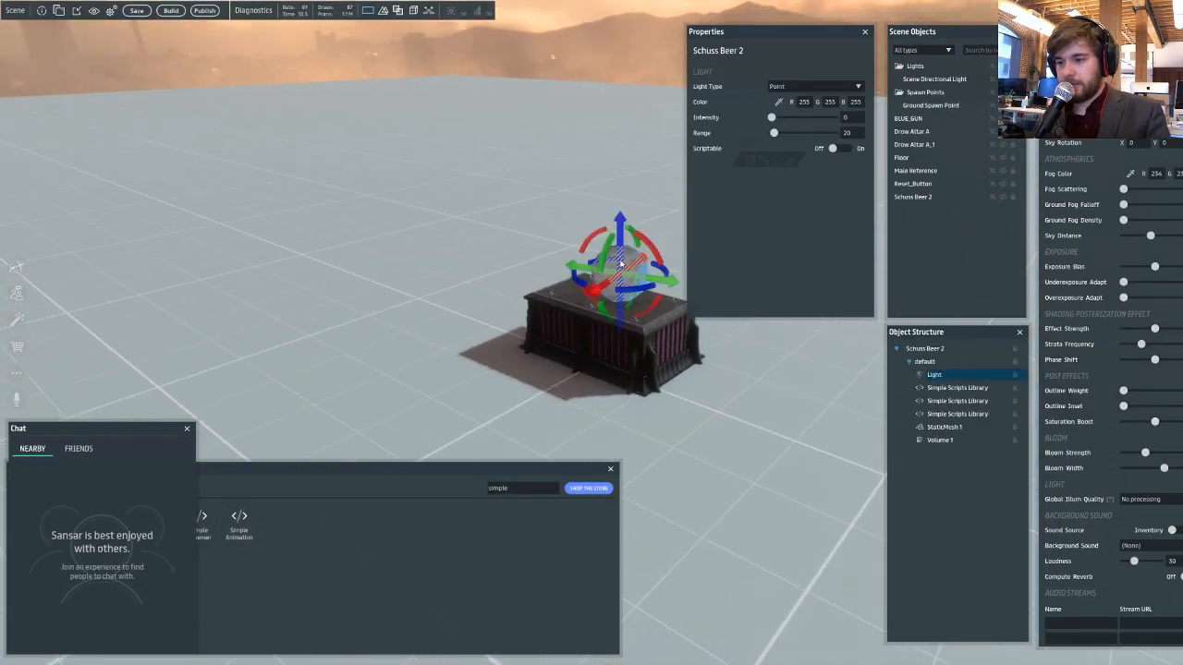
left_click(841, 150)
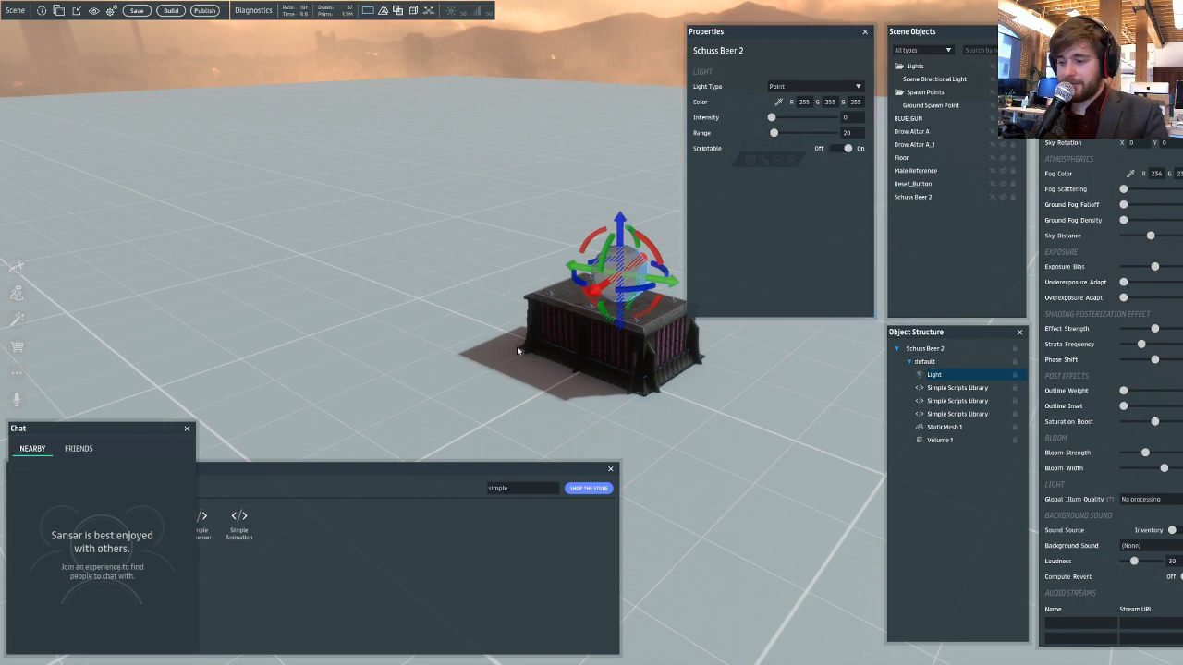
key("w")
mouse_move(520, 347)
right_mouse_down()
mouse_move(538, 331)
mouse_move(514, 345)
right_mouse_up()
key("w")
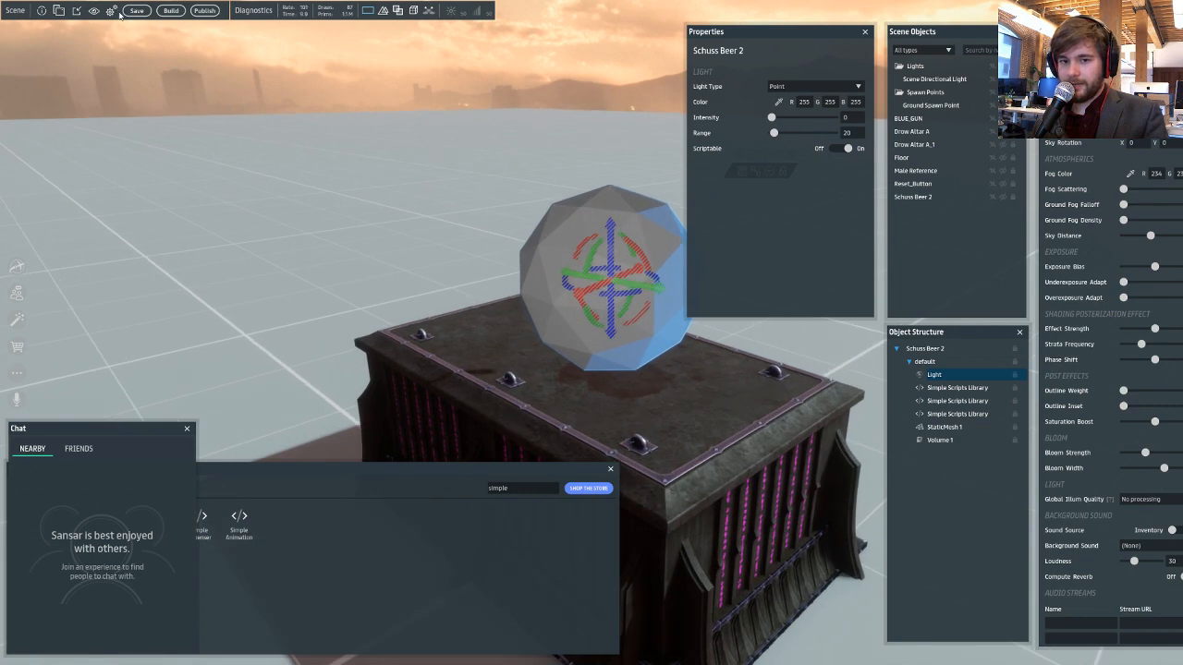
- Turn off the visibility of scene lighting in the editor and deselect the bottle's light
left_click(94, 12)
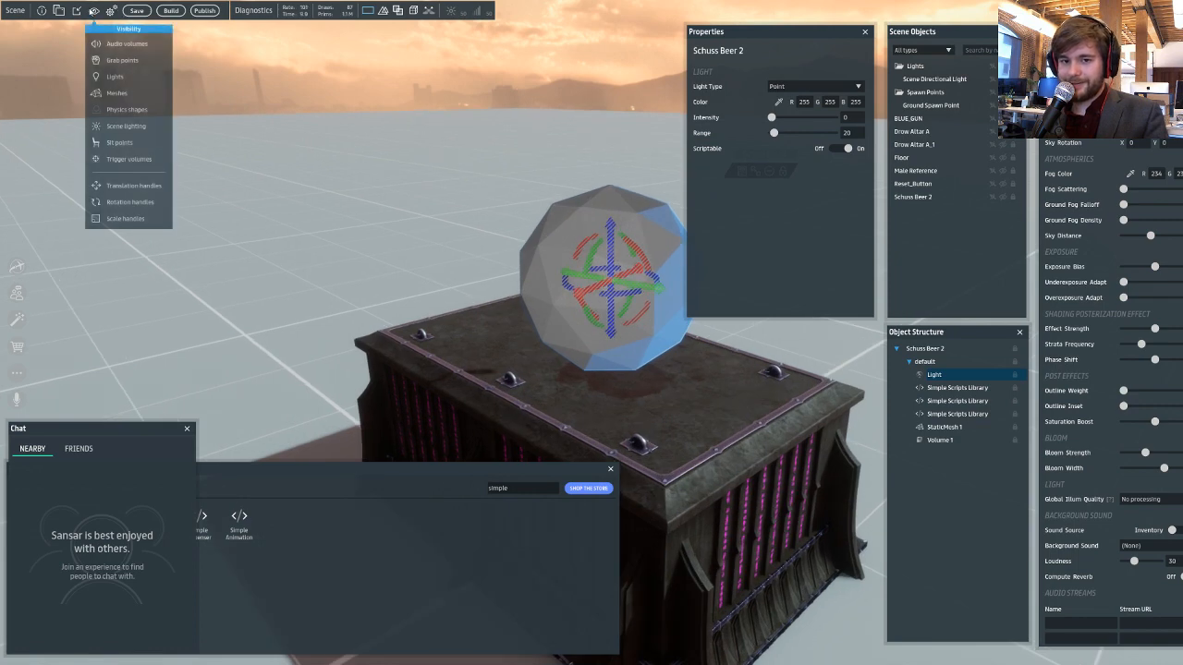
left_click(116, 126)
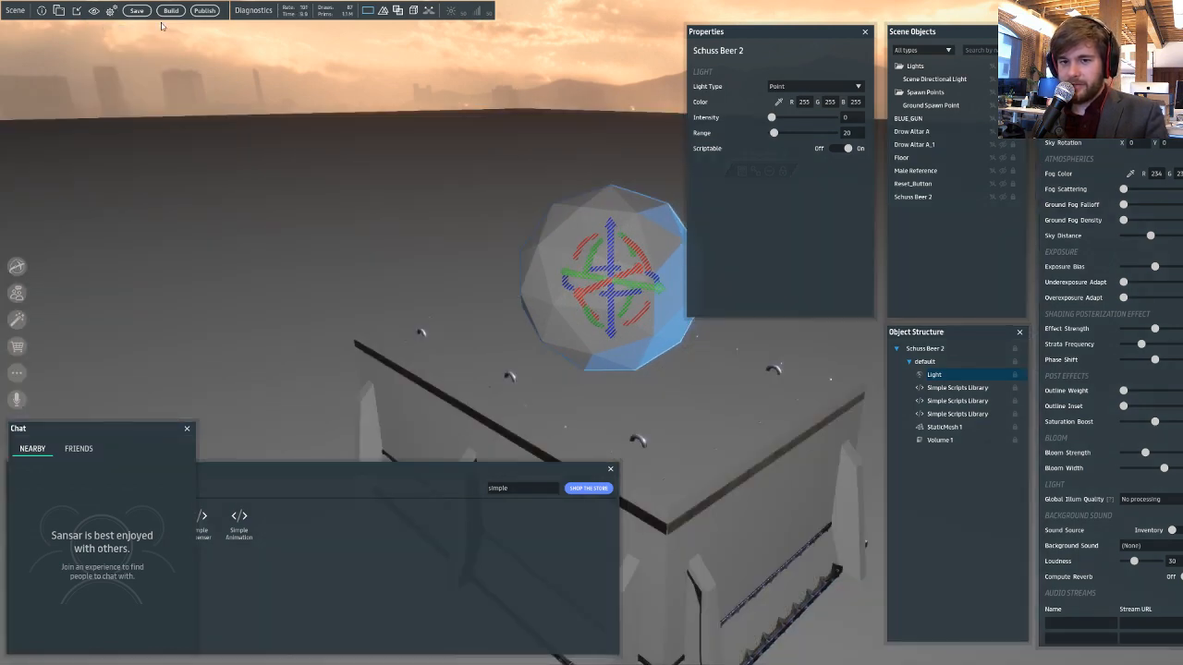
left_click(98, 12)
left_click(100, 84)
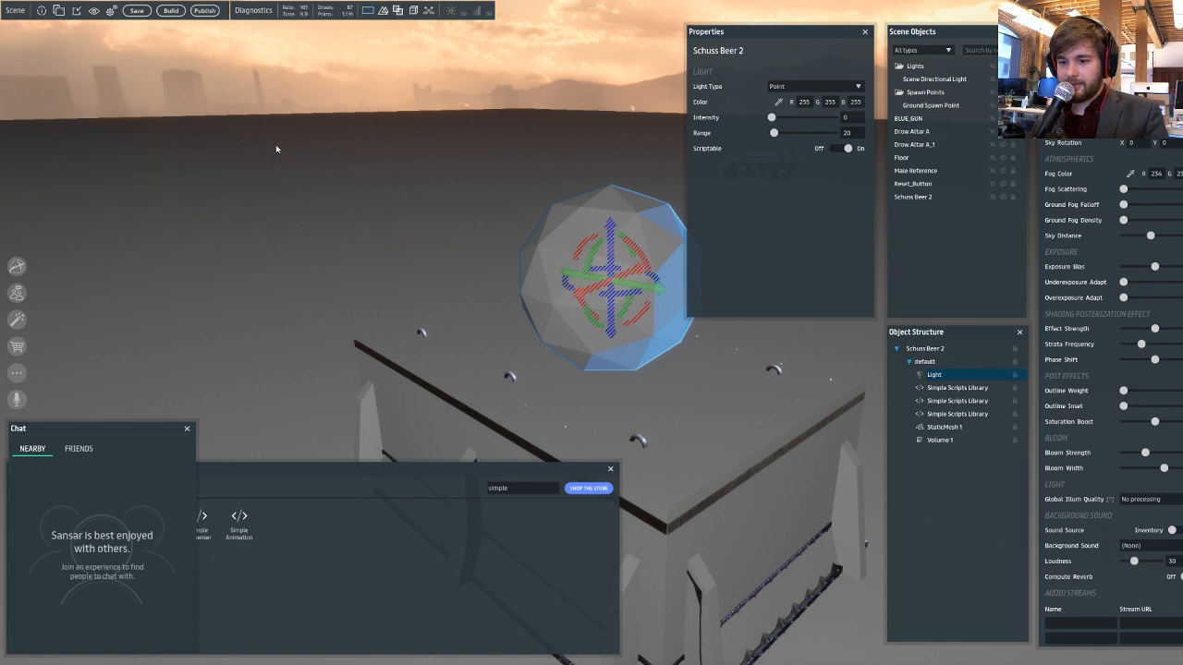
left_click(94, 12)
left_click(324, 117)
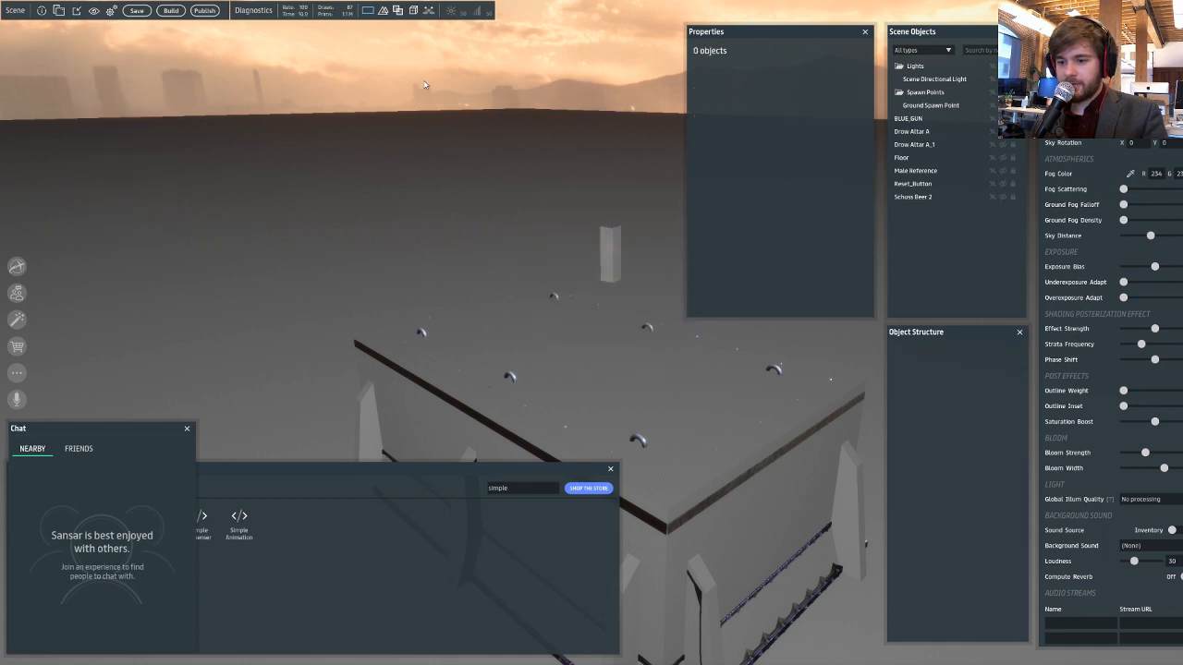
- Lower the Schuss Beer 2 bottle vertically onto the second altar's surface, at a Z position of about 0.865
key("w")
right_click_drag(411, 107, 512, 162)
key("a")
left_click(510, 166)
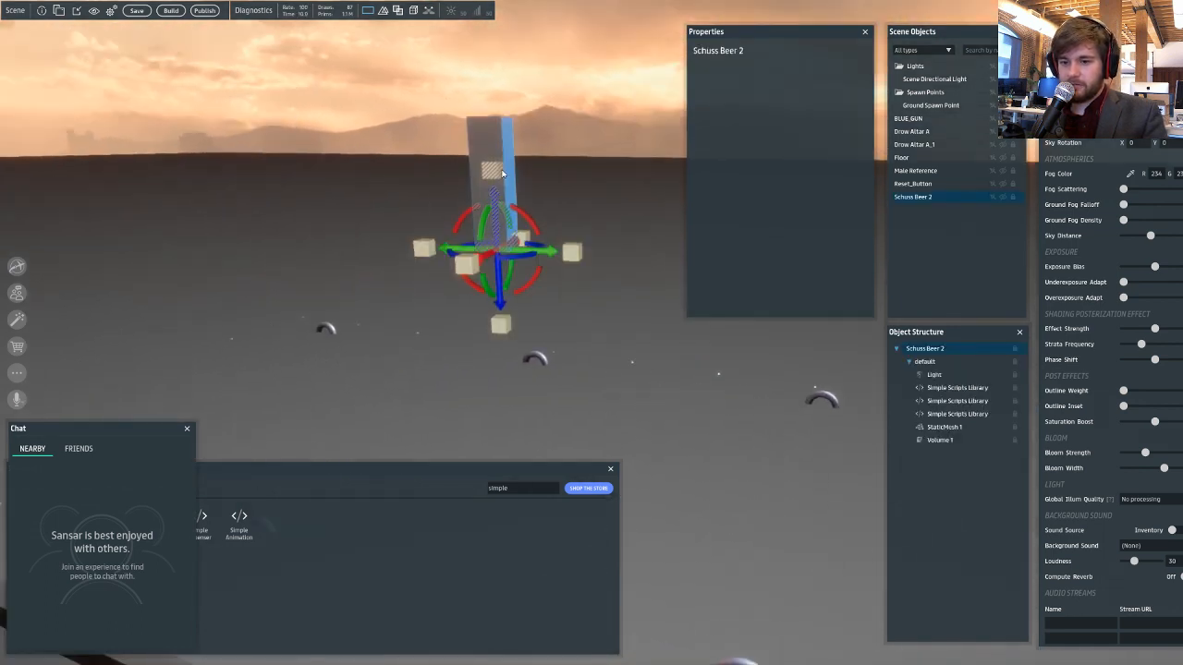
left_click_drag(492, 201, 512, 405)
right_click_drag(514, 264, 617, 313)
key("d")
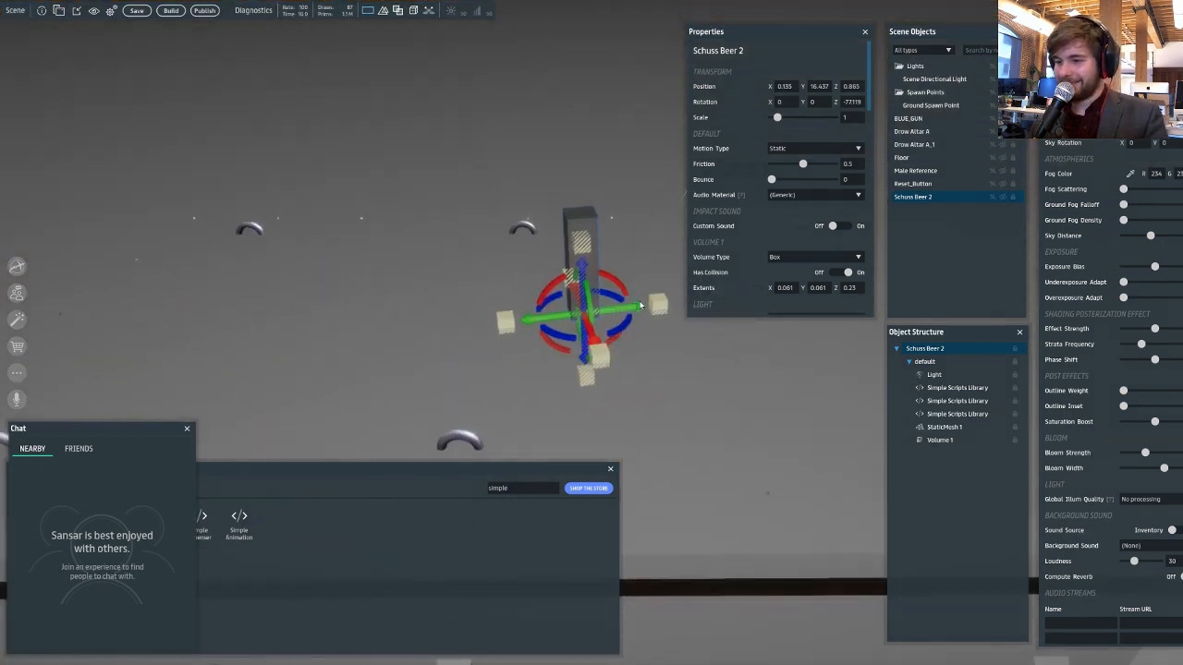
right_click_drag(600, 207, 599, 186)
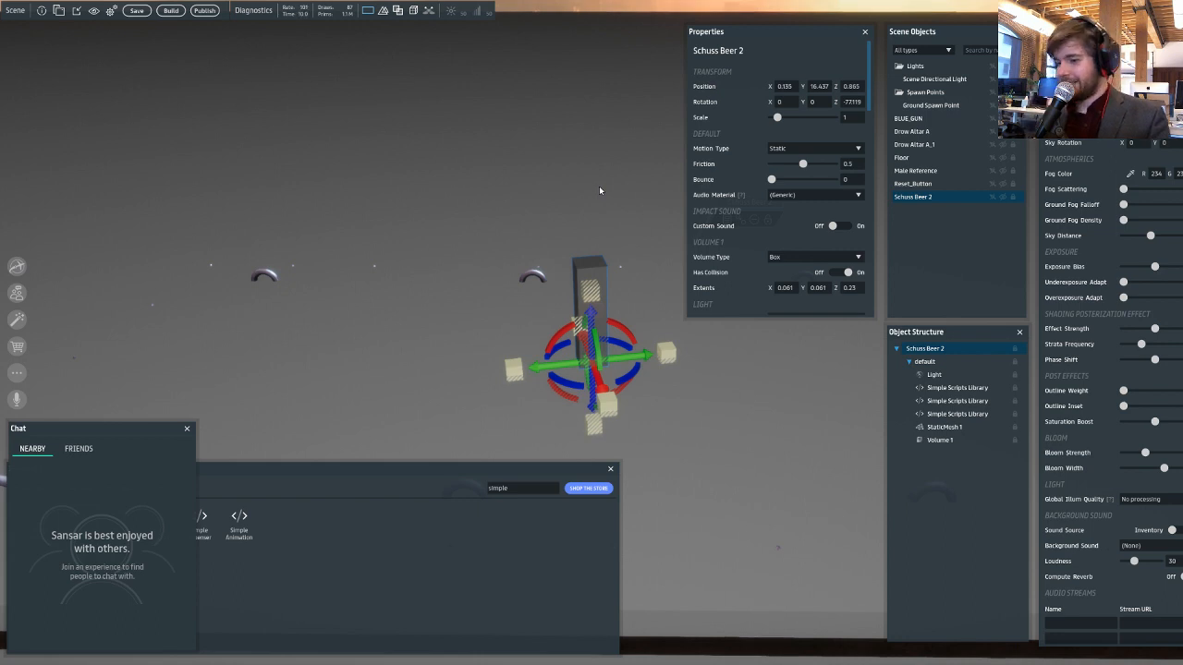
- Raise the bottle's light component vertically so that it sits above the bottle
left_click(952, 375)
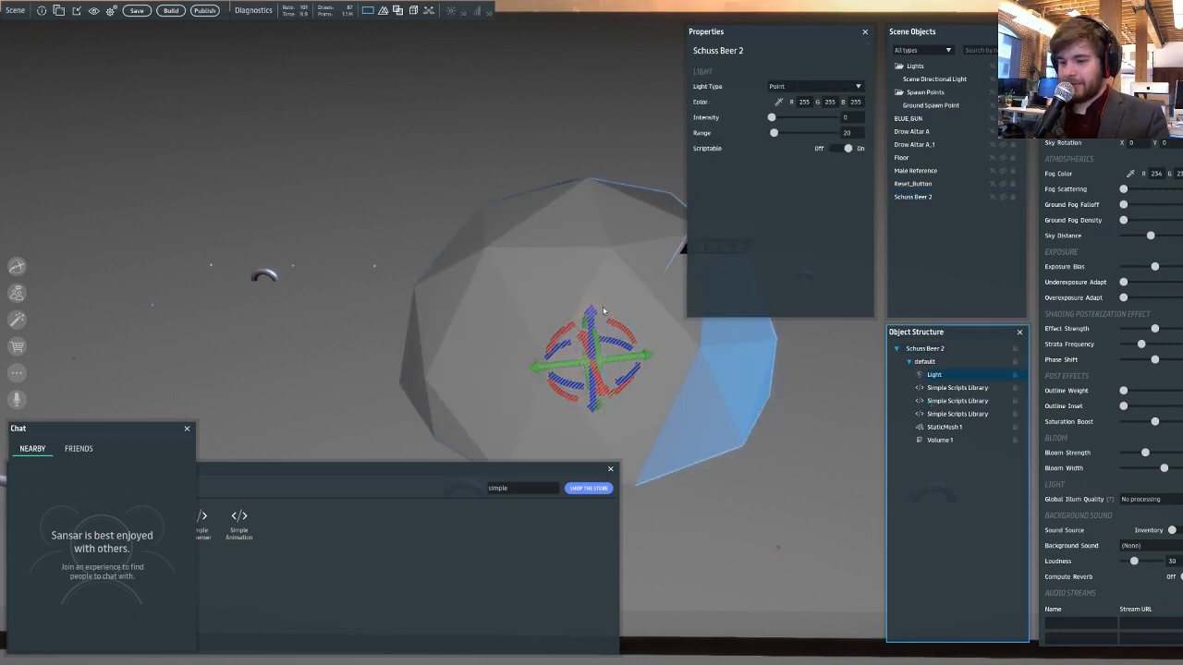
left_click_drag(590, 319, 580, 26)
scroll(545, 274, "down", 5)
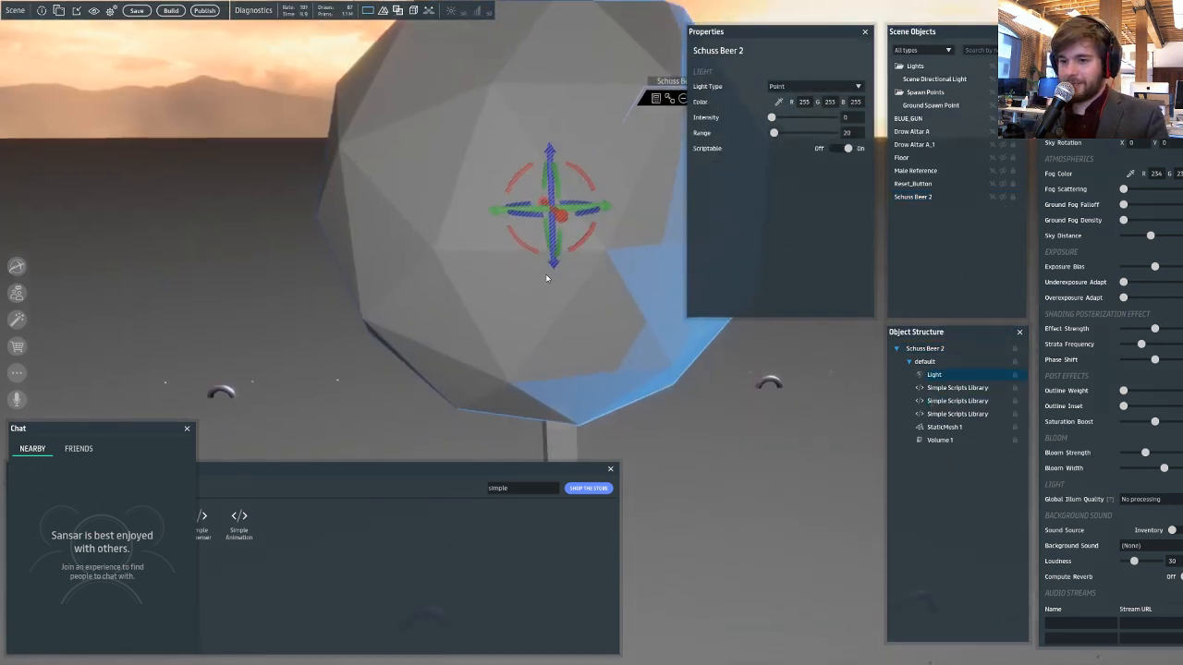
scroll(645, 395, "up", 5)
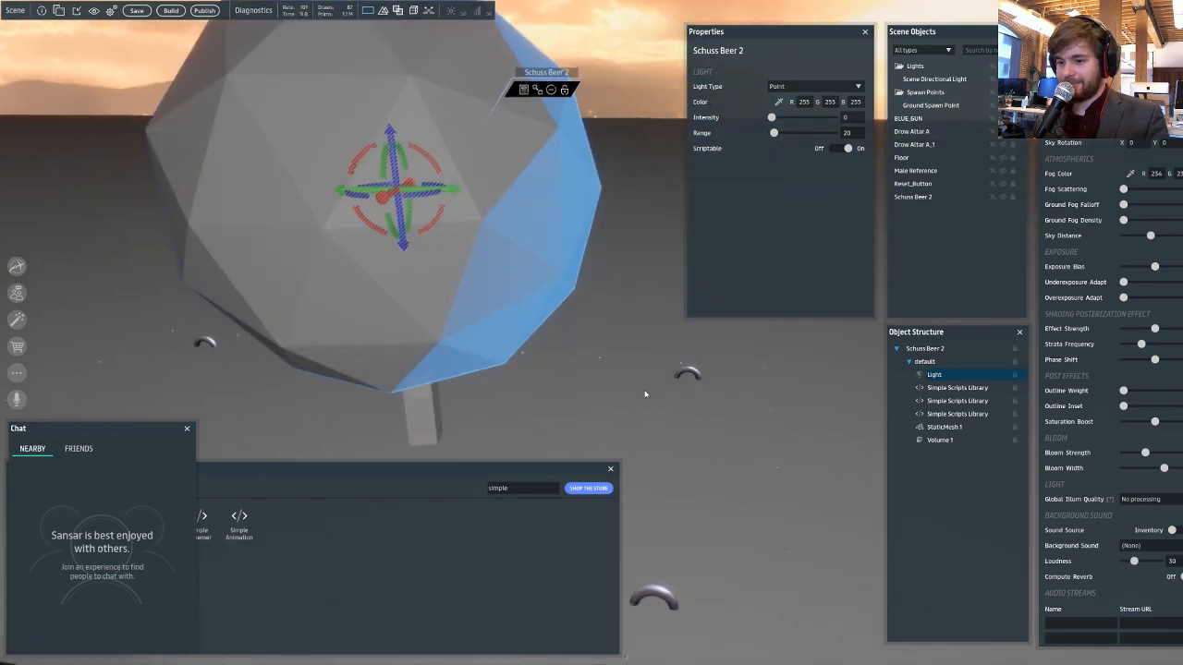
right_click_drag(634, 328, 594, 341)
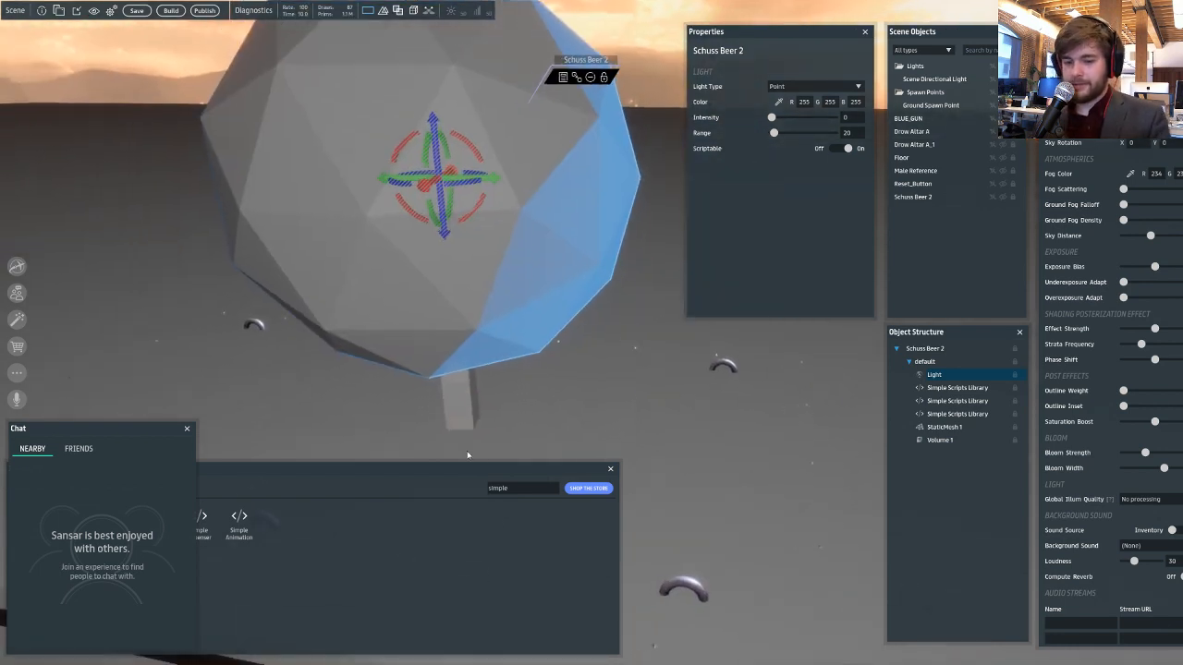
- Search the inventory for "target"
left_click_drag(543, 488, 433, 481)
type("tag")
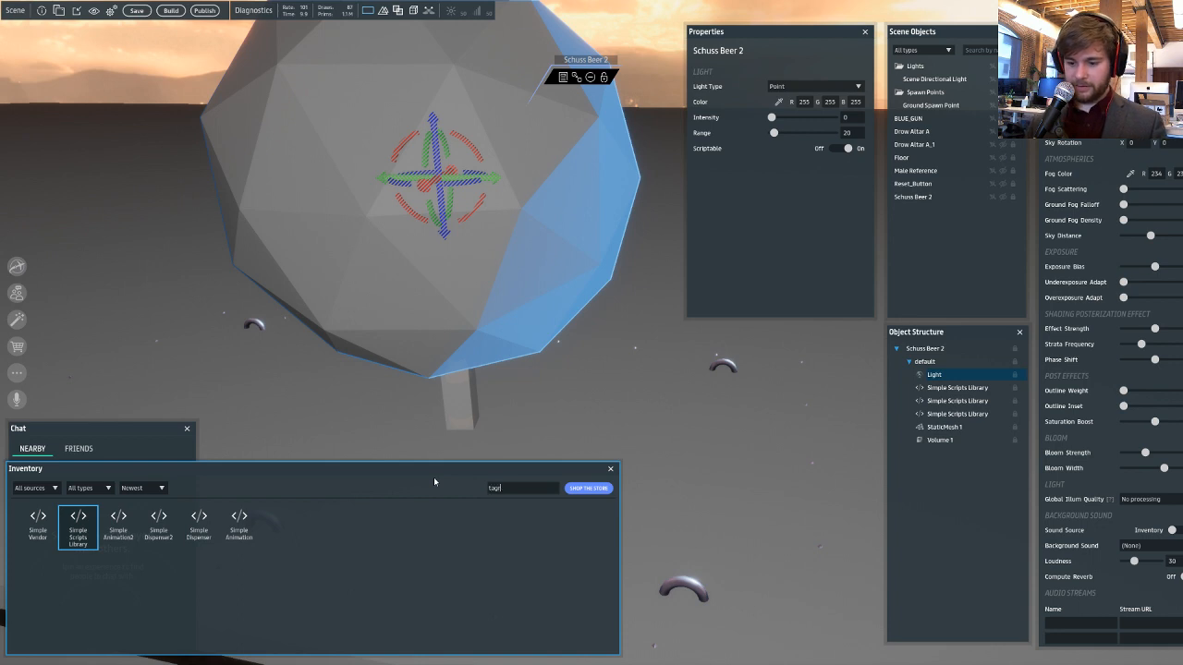
type("grt")
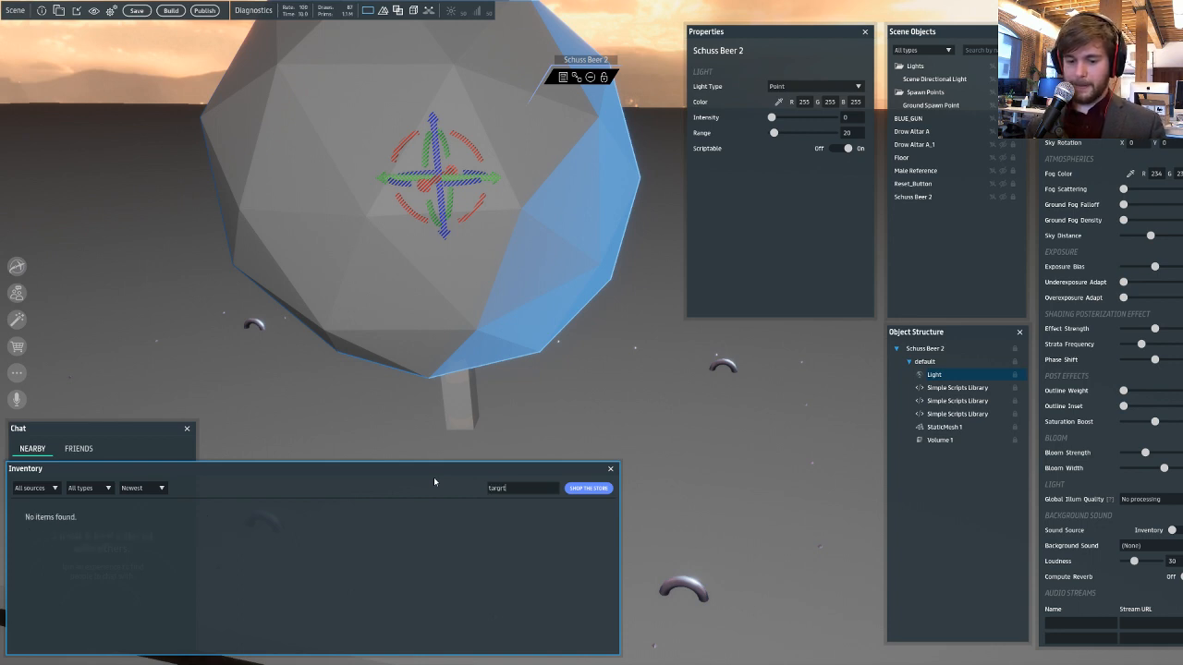
key("BackSpace")
key("BackSpace")
type("et")
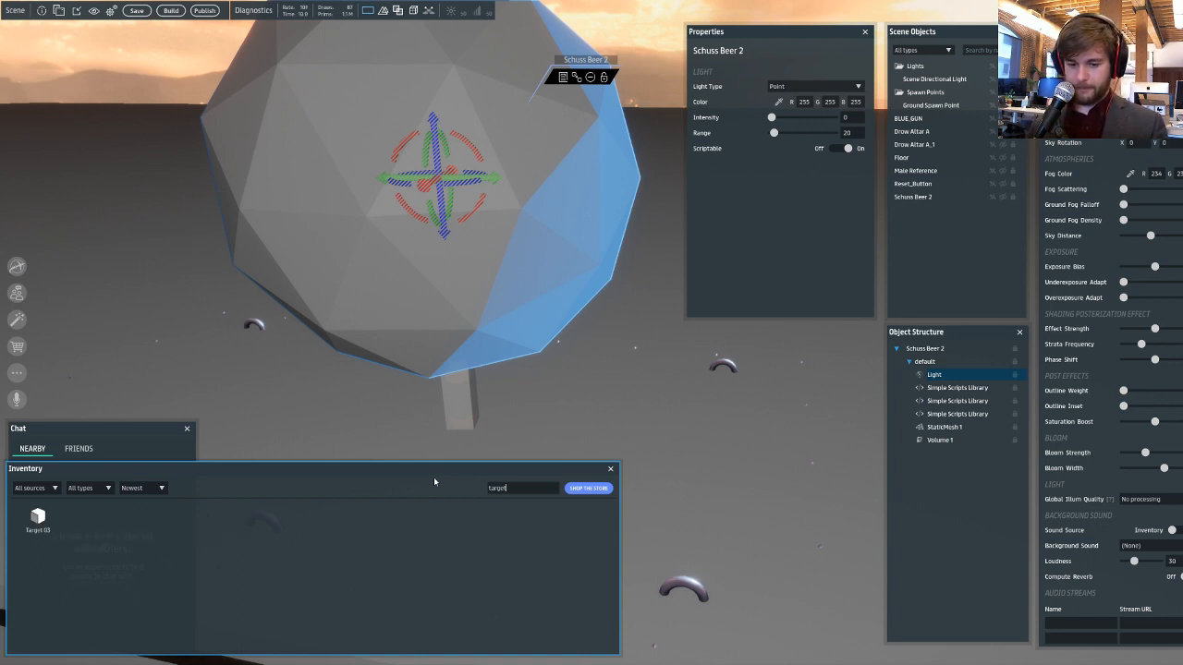
- Place Target 03 in the scene beside the second altar and move it along Y to about 16.71
right_click_drag(97, 277, 108, 277)
scroll(108, 277, "down", 3)
left_click_drag(38, 518, 380, 317)
right_click_drag(380, 317, 418, 289)
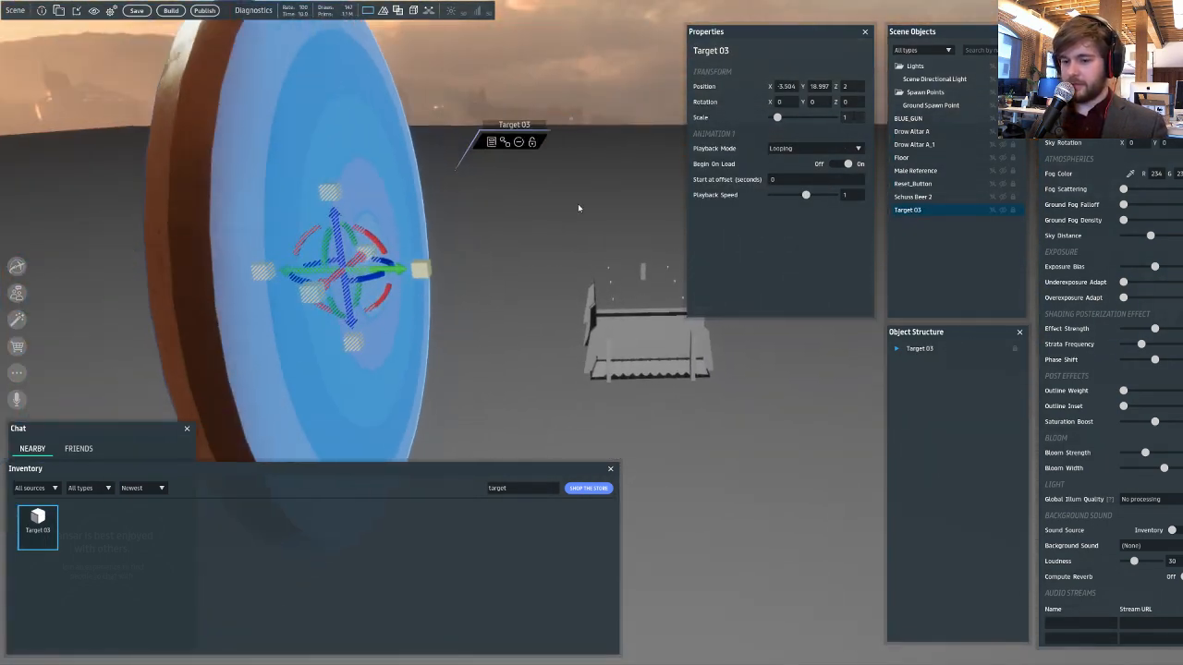
left_click_drag(408, 266, 661, 277)
key("d")
right_click_drag(687, 180, 453, 197)
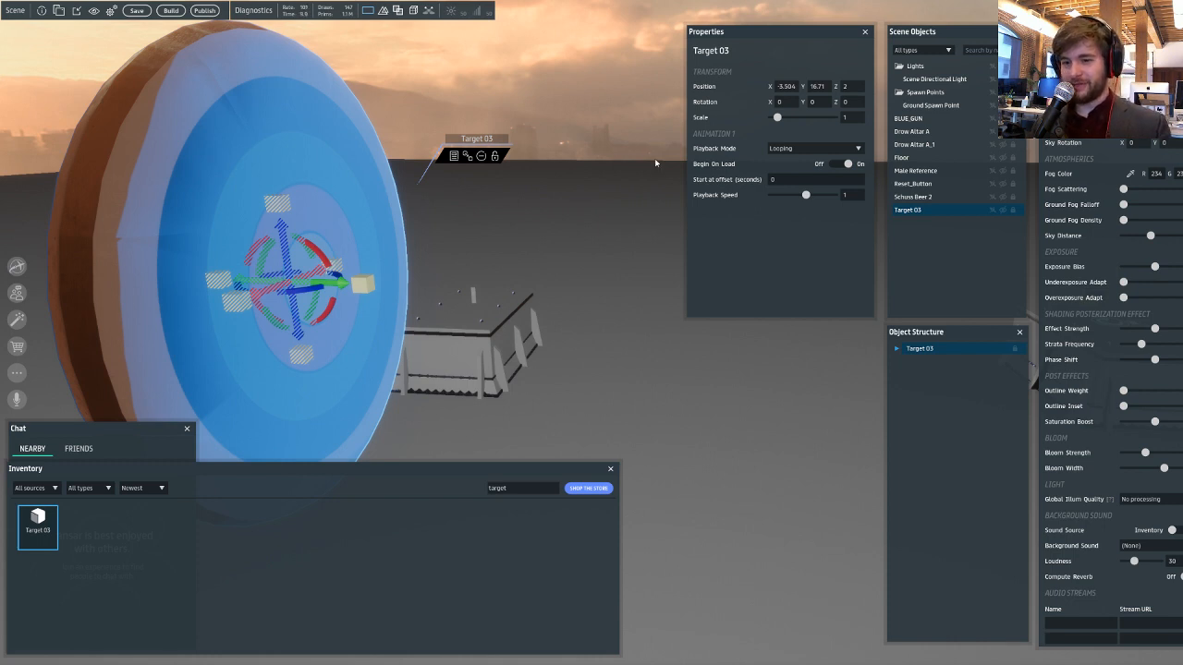
- Set Target 03's animation to SinglePlay with Begin On Load off and a Playback Speed of 1.5
left_click(814, 151)
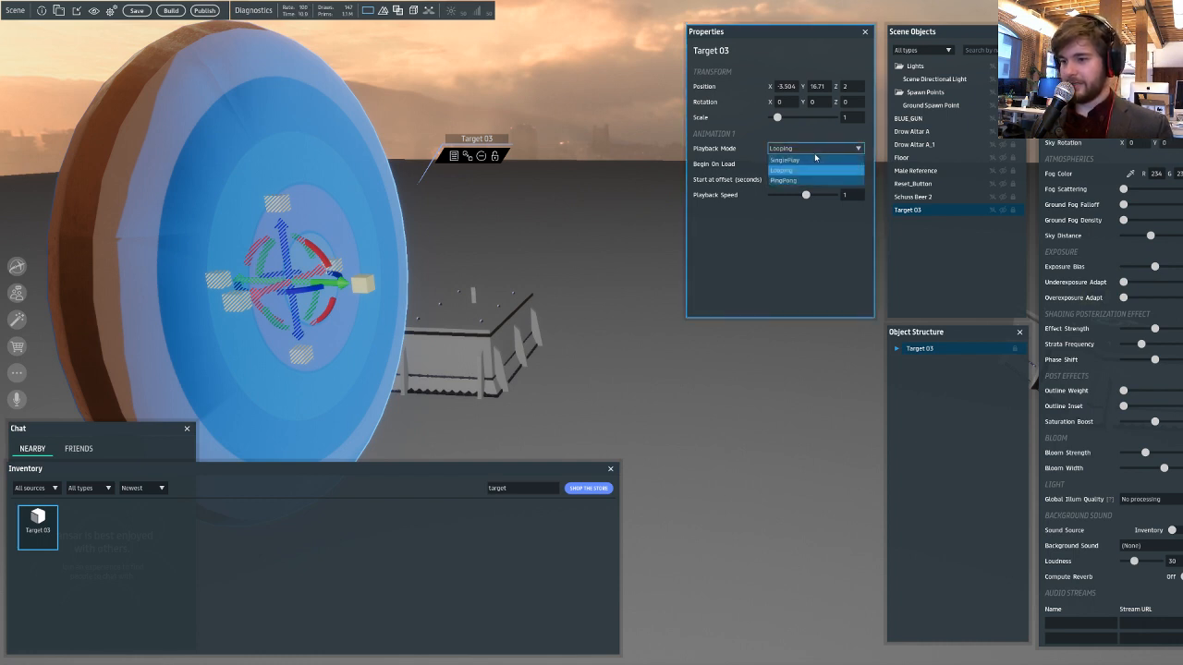
left_click(802, 160)
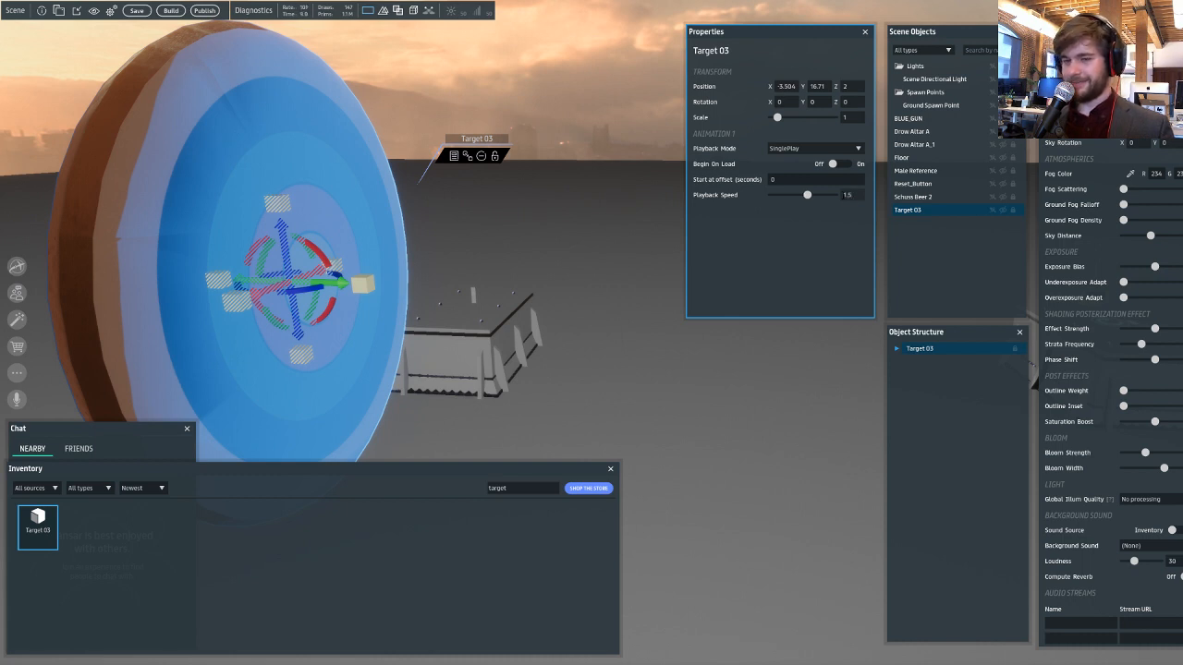
- Add a script to Target 03 from the Simple Scripts Library as Game Target, with hit2 as its Target Hit event
right_click(915, 212)
mouse_move(933, 302)
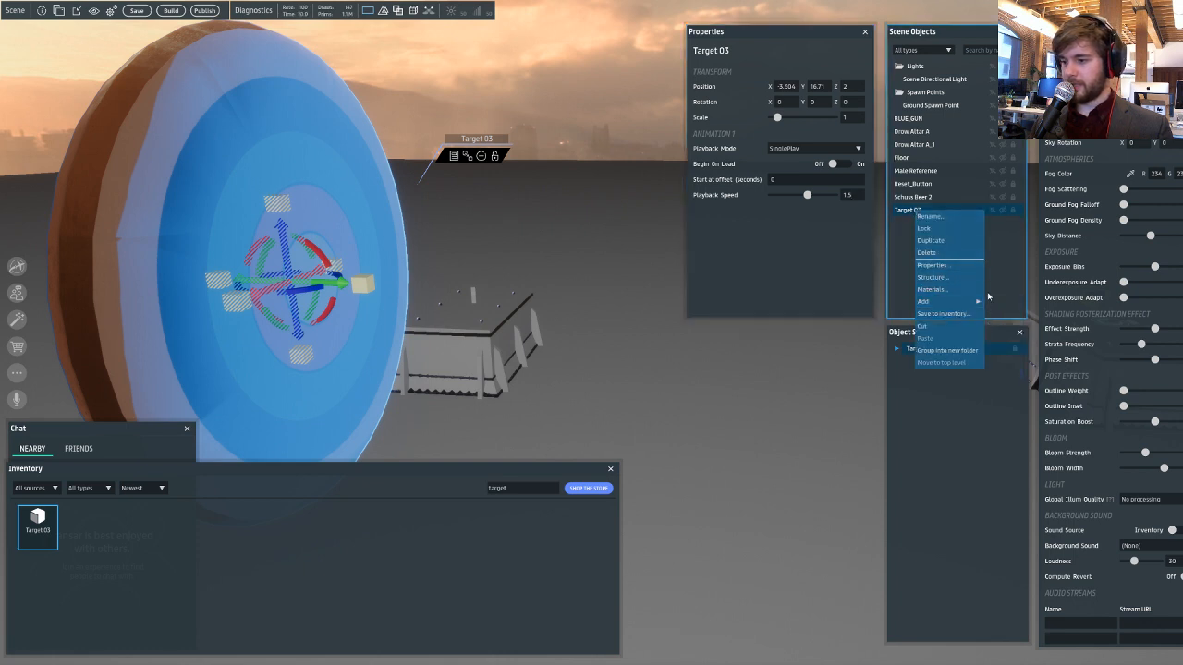
left_click(993, 353)
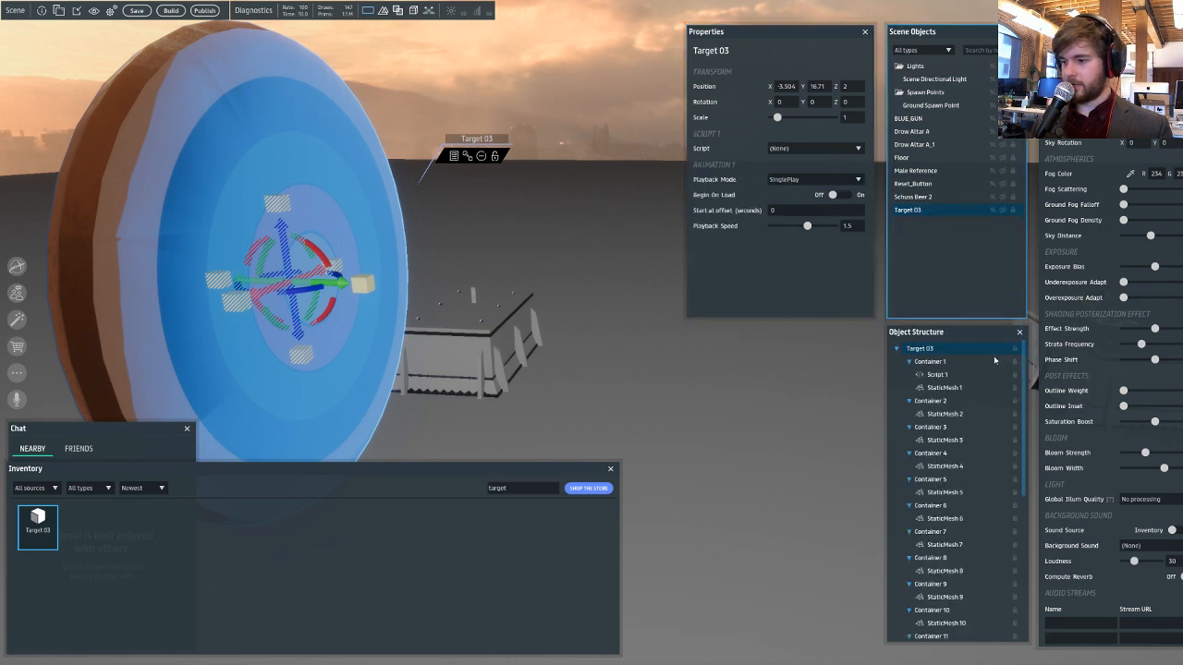
left_click(841, 148)
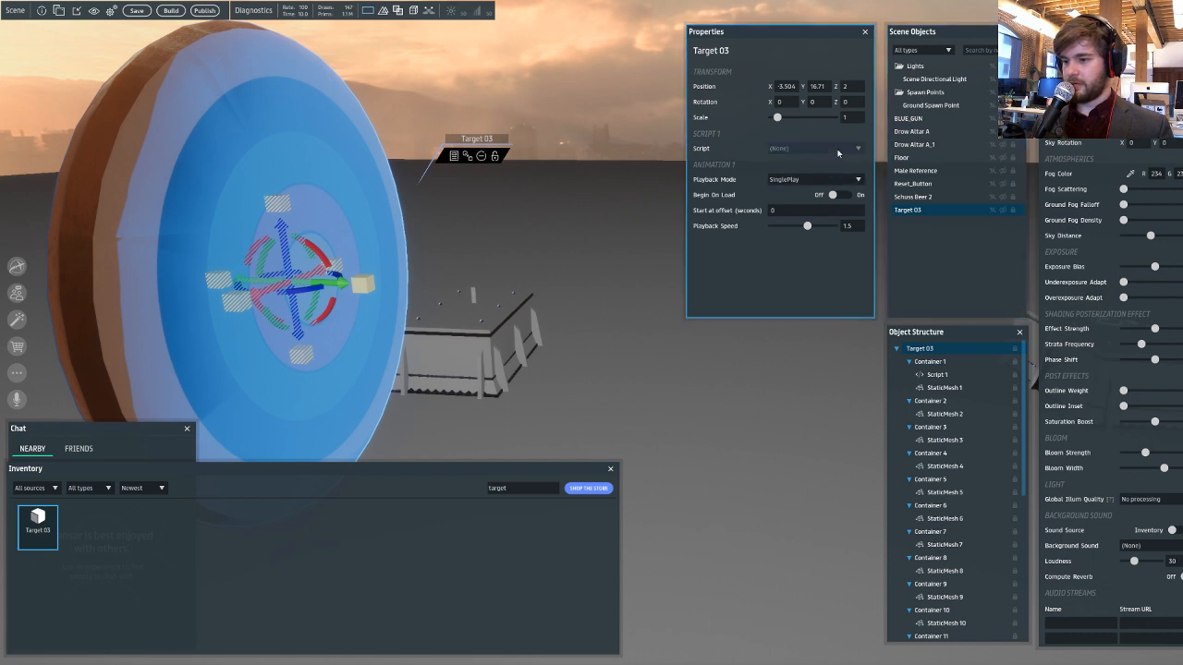
left_click(832, 178)
left_click(826, 165)
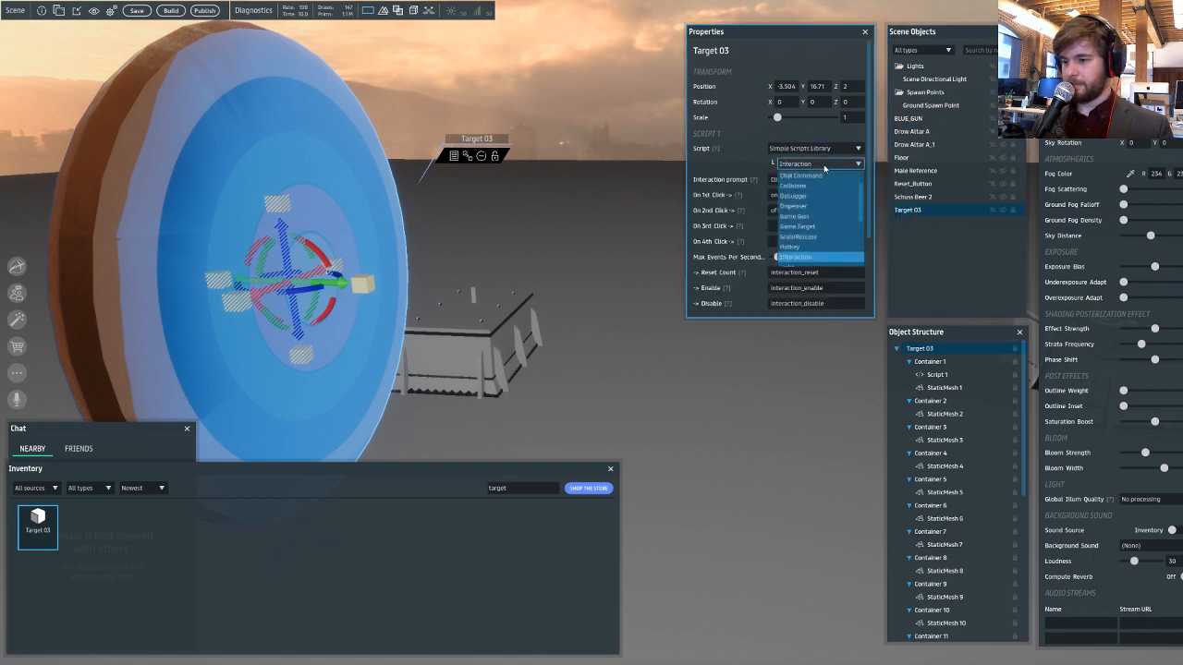
left_click(813, 226)
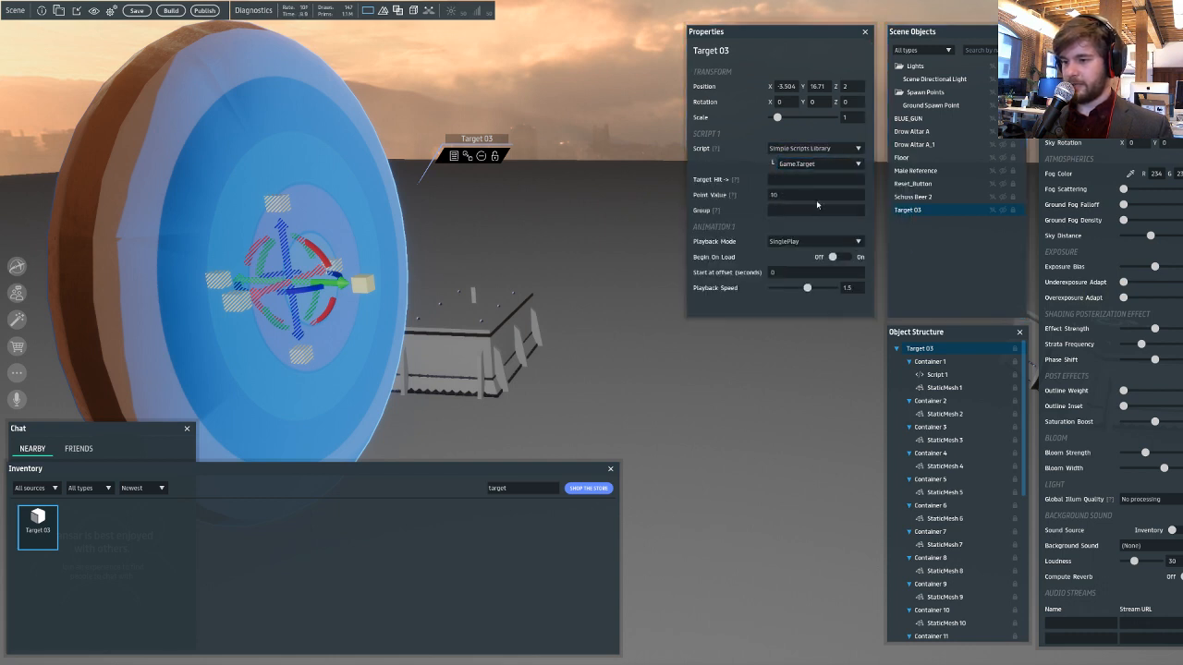
left_click(808, 181)
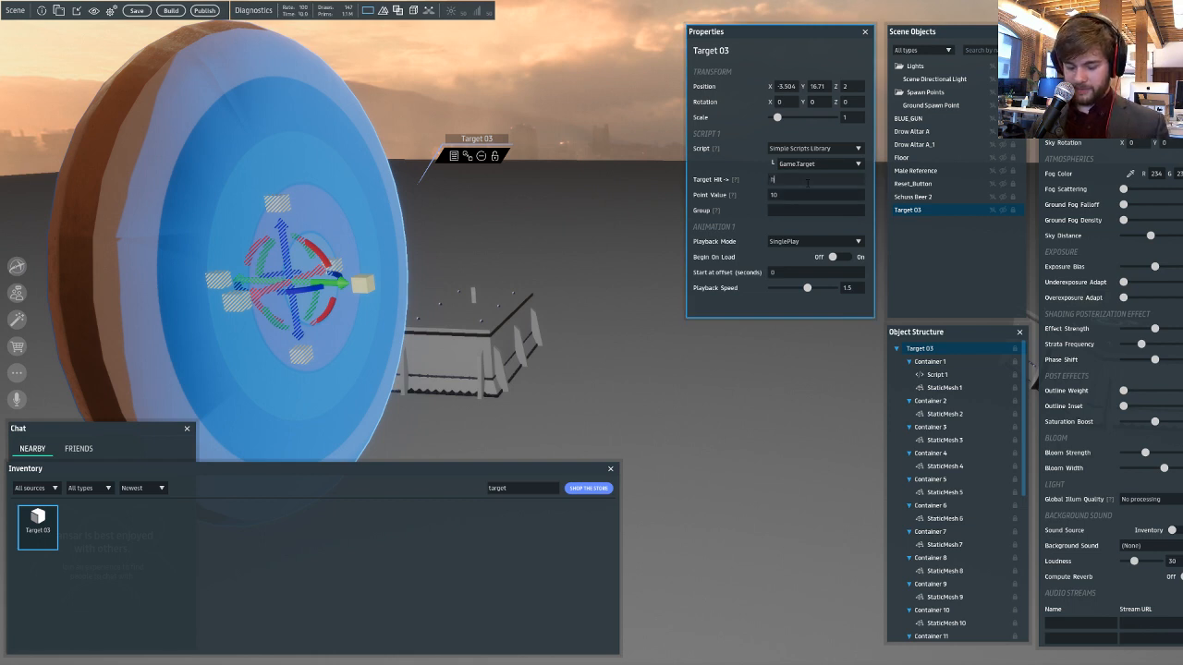
type("hit2")
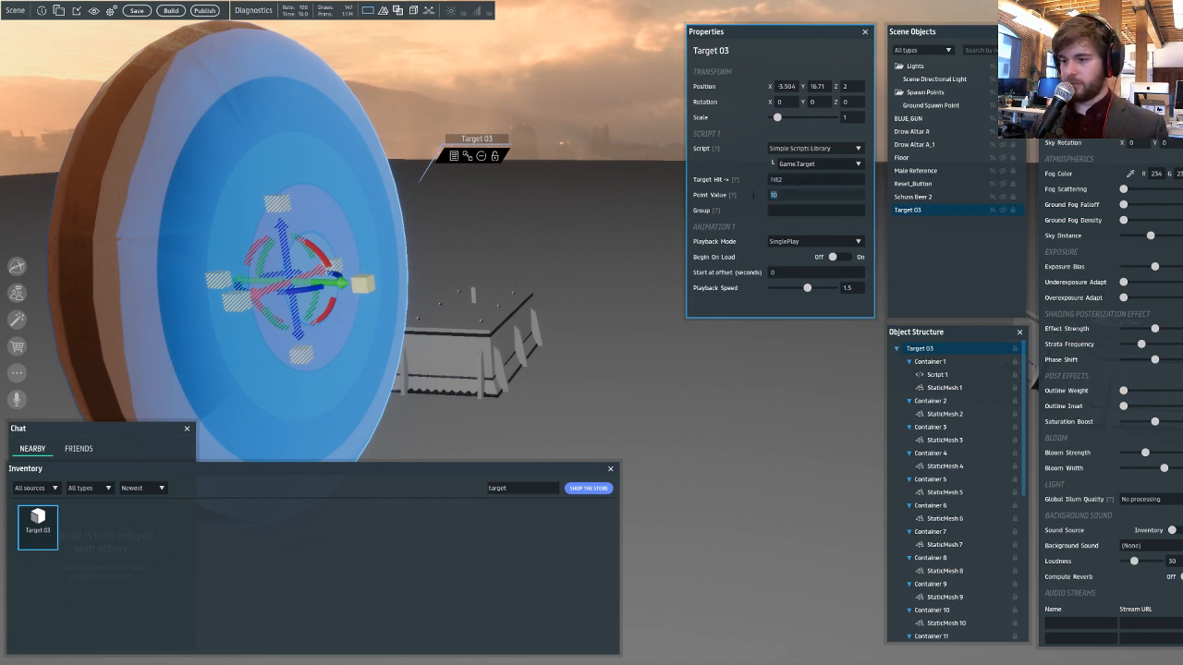
key("Tab")
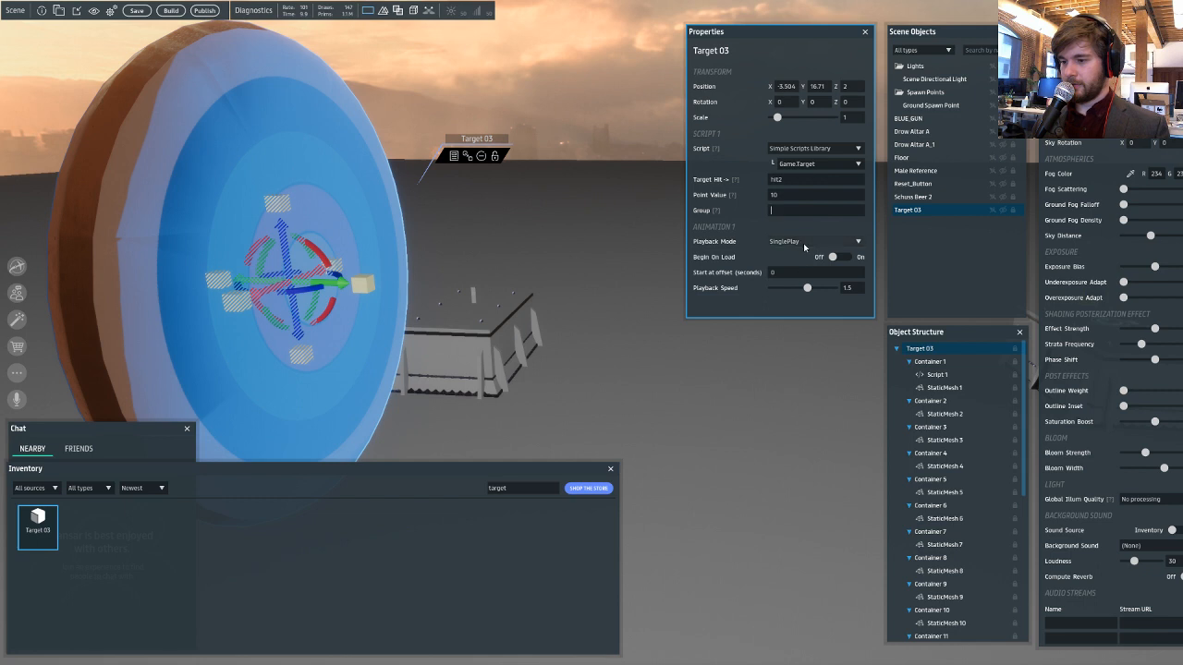
- Add a second script to Target 03 and set it to Sound from the Simple Scripts Library
right_click(935, 210)
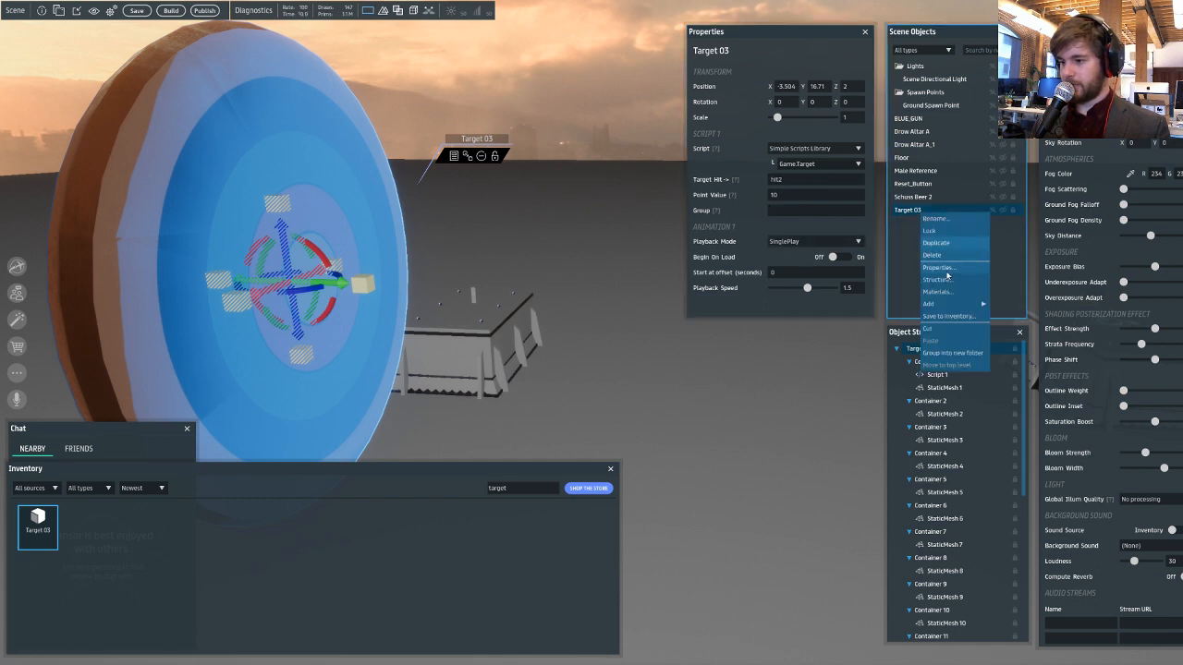
mouse_move(952, 304)
left_click(1001, 352)
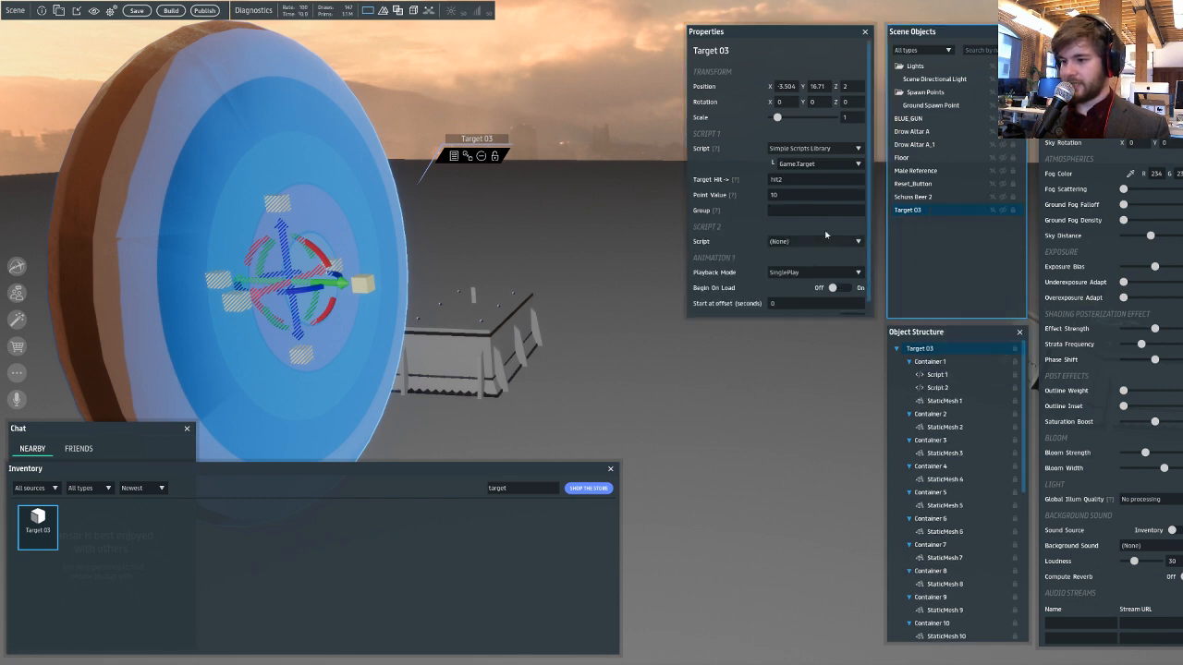
left_click(819, 240)
left_click(831, 270)
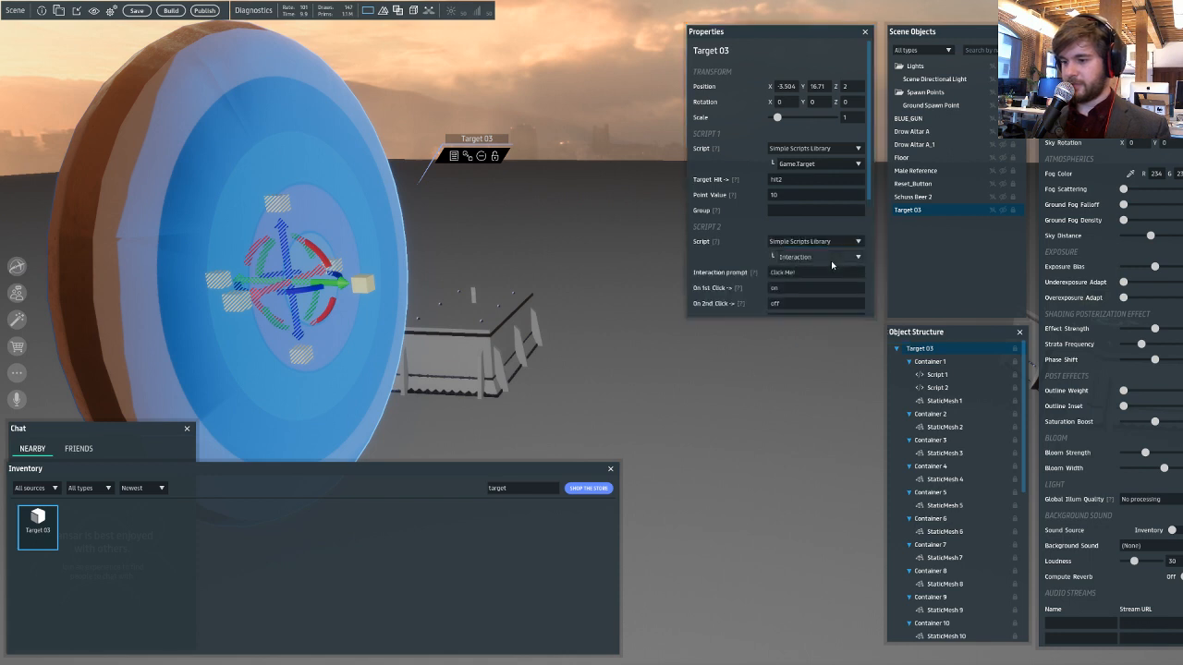
left_click(830, 259)
scroll(814, 330, "down", 3)
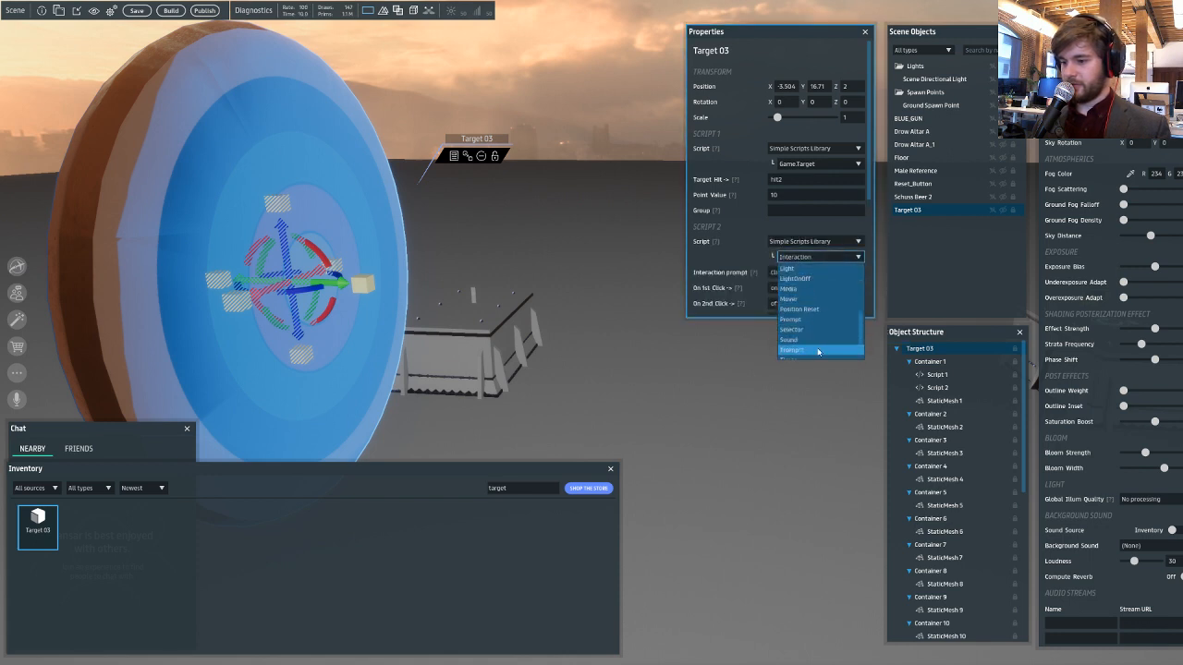
left_click(791, 268)
- Set the Sound script to Trivia Game Show Buzzer 08, playing on hit2 and stopping on reset
left_click(795, 272)
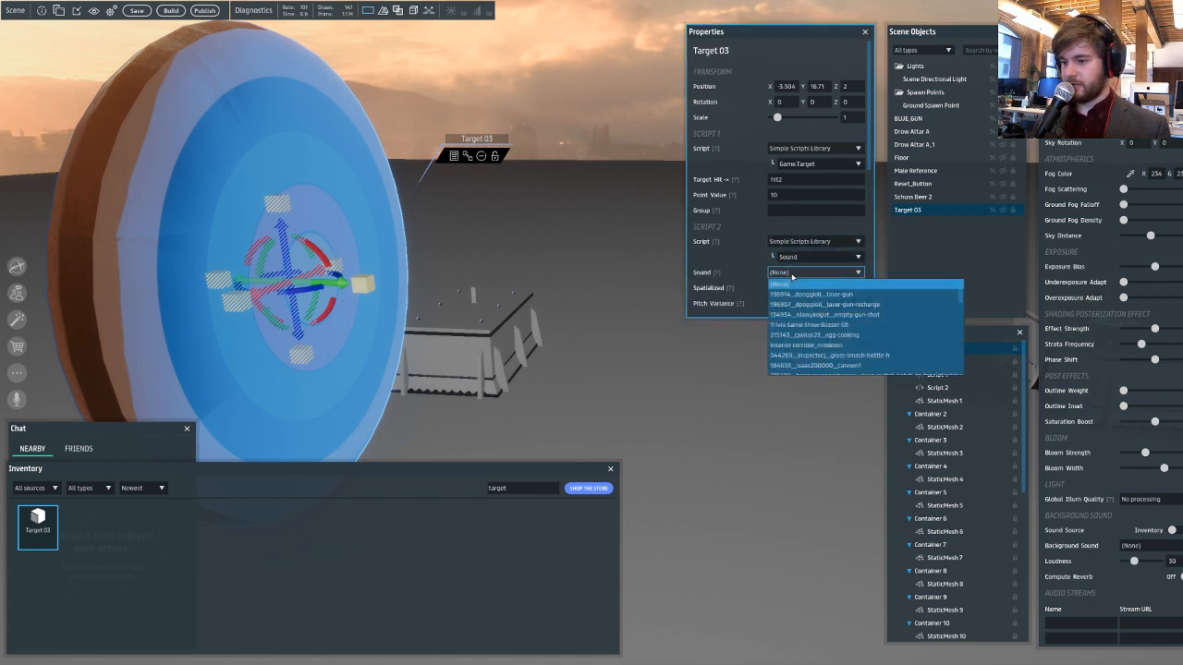
left_click(824, 323)
scroll(787, 269, "down", 1)
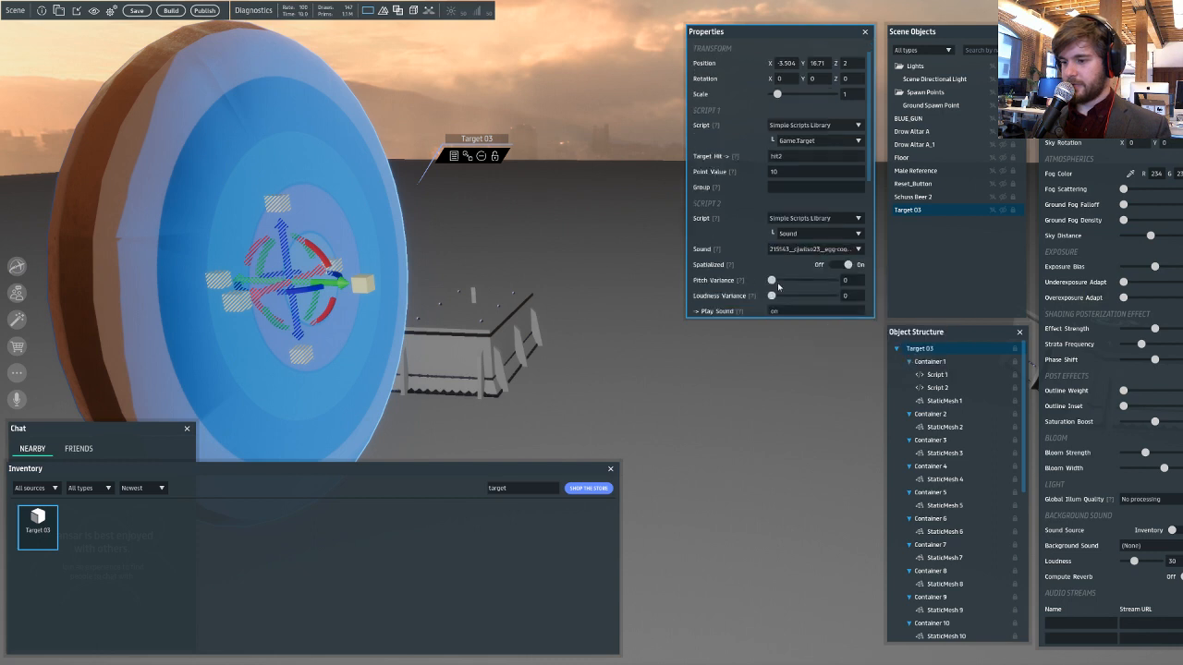
left_click_drag(786, 310, 754, 312)
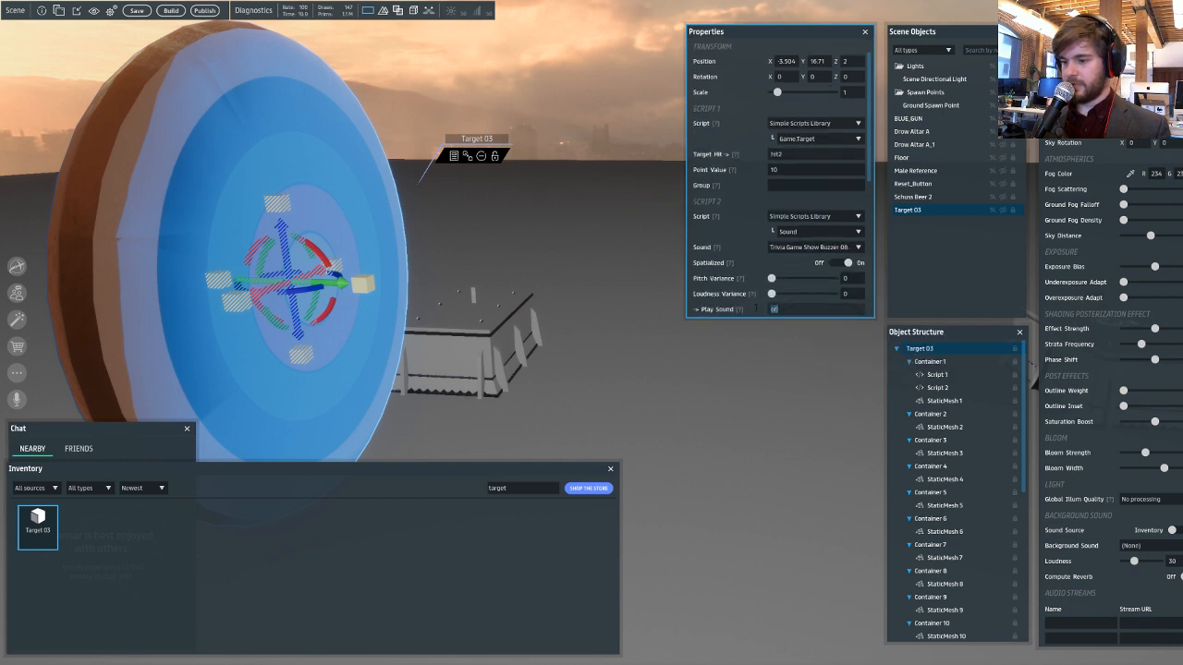
type("hit2")
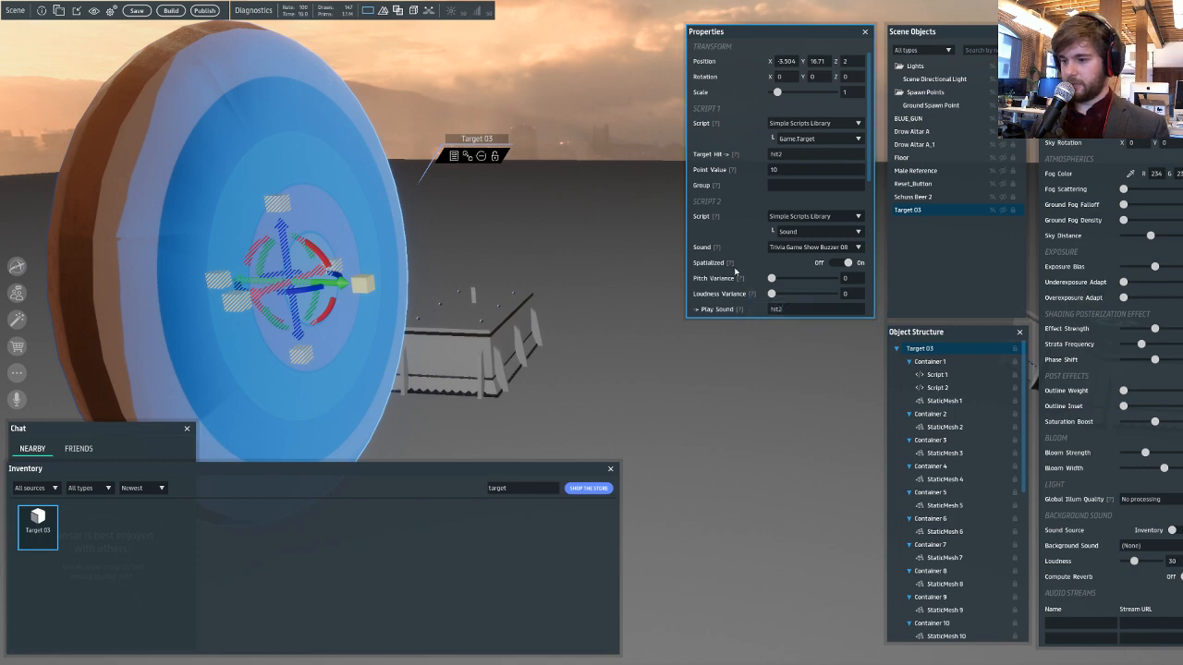
scroll(735, 270, "down", 4)
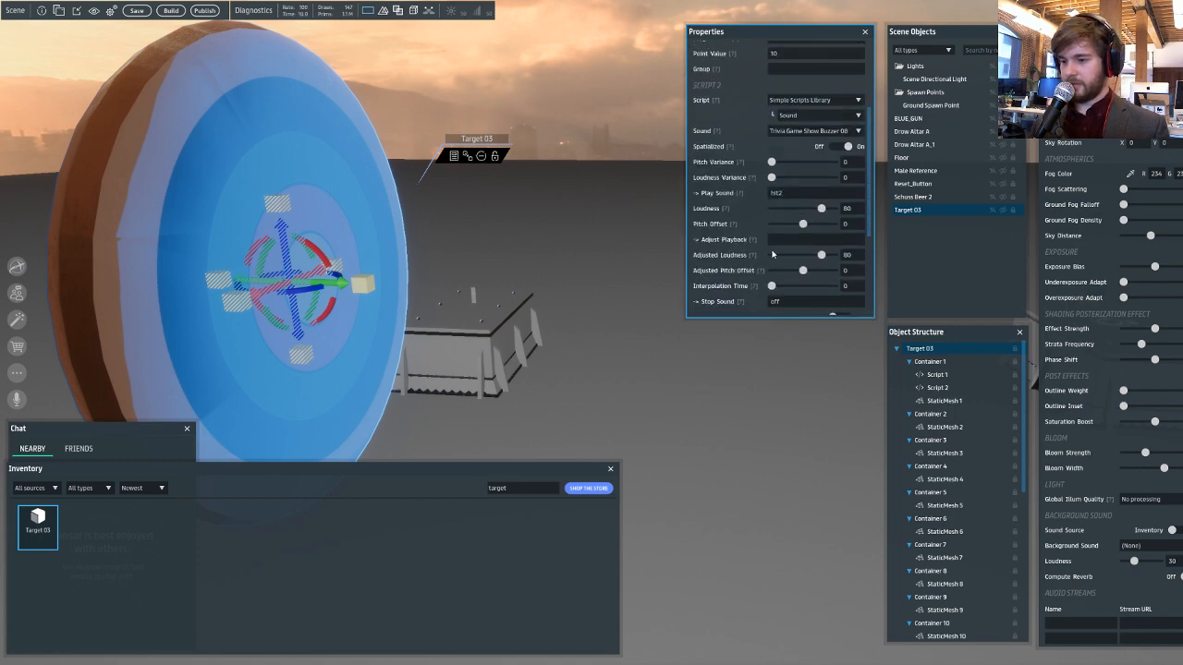
type("reset")
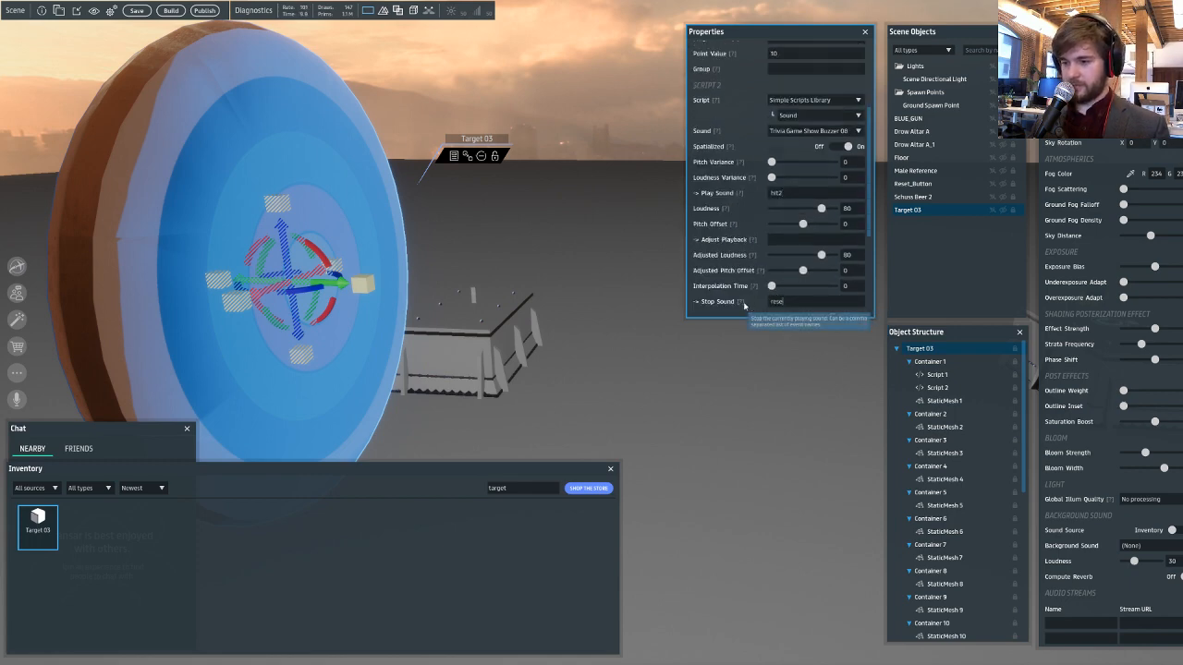
right_click_drag(603, 298, 622, 277)
key("w")
right_click_drag(646, 348, 483, 290)
key("a")
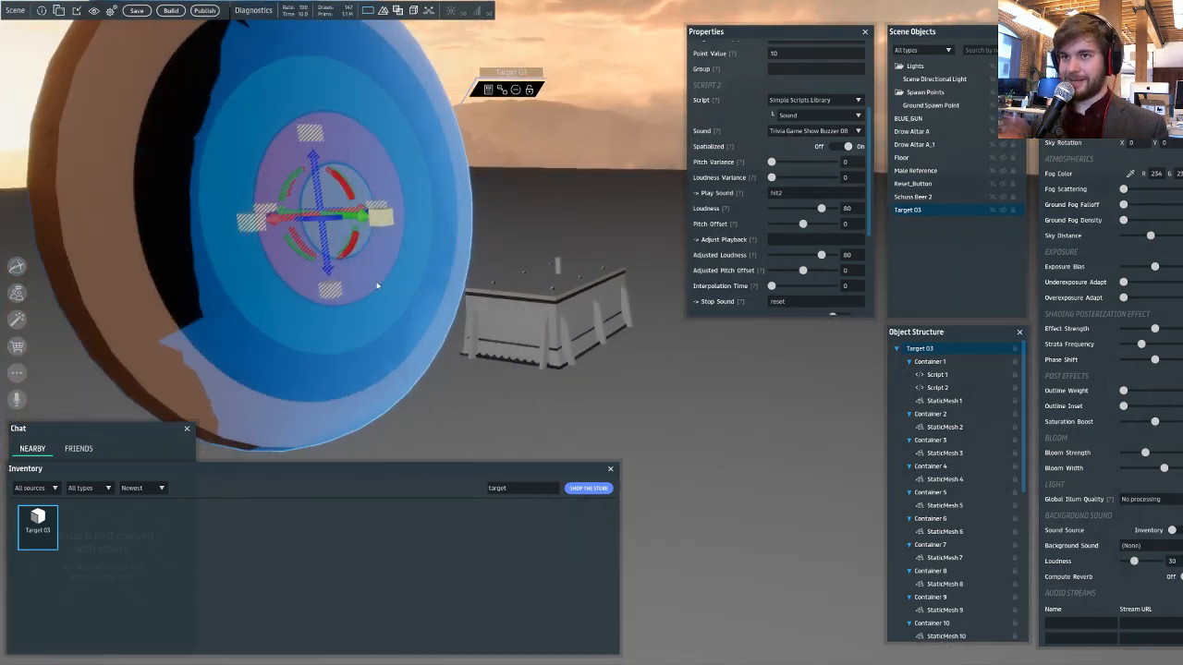
key("a")
key("a")
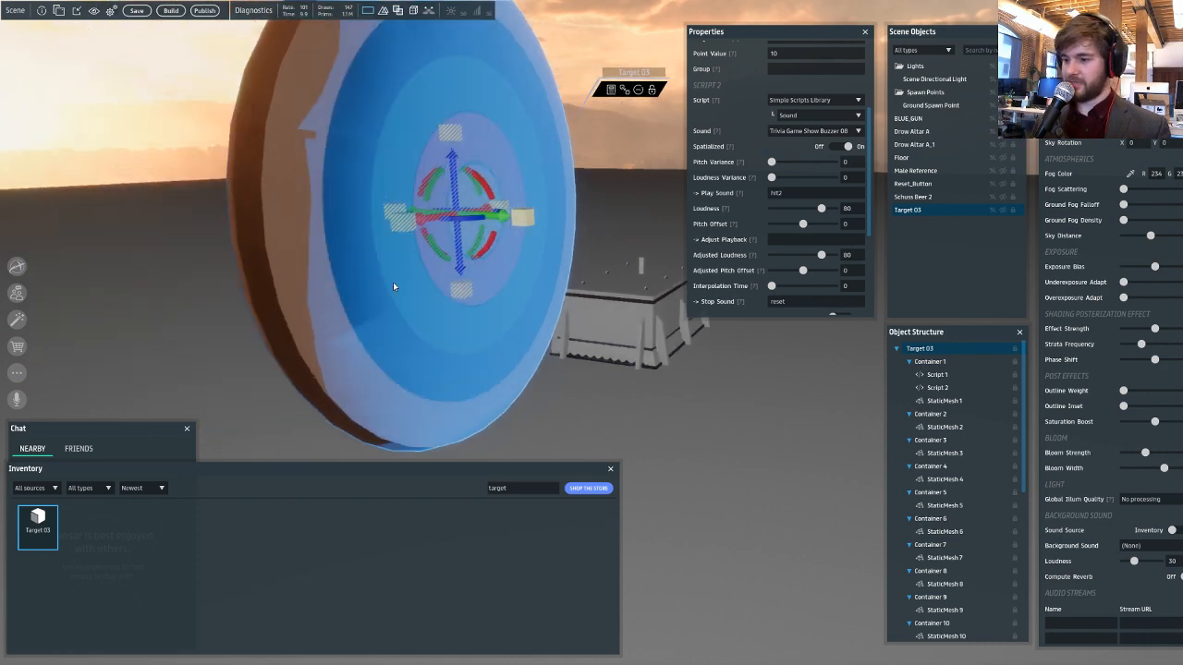
right_click_drag(393, 282, 510, 184)
key("a")
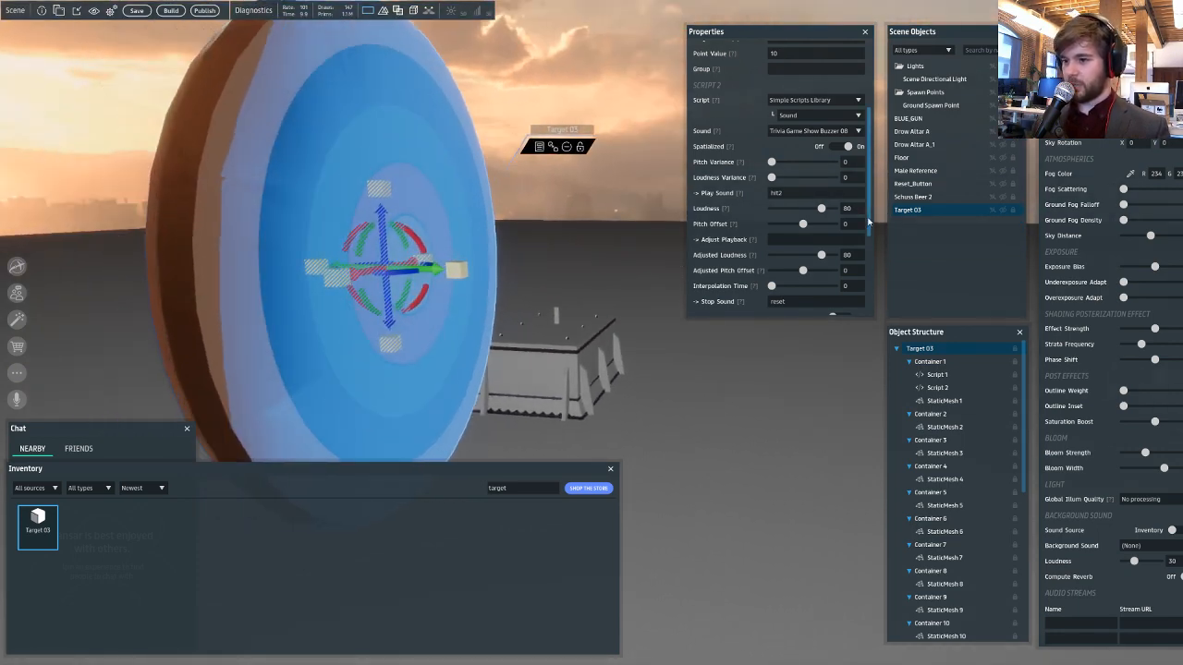
key("a")
- Add a third script to Target 03 and set it to Animation from the Simple Scripts Library
scroll(776, 235, "down", 5)
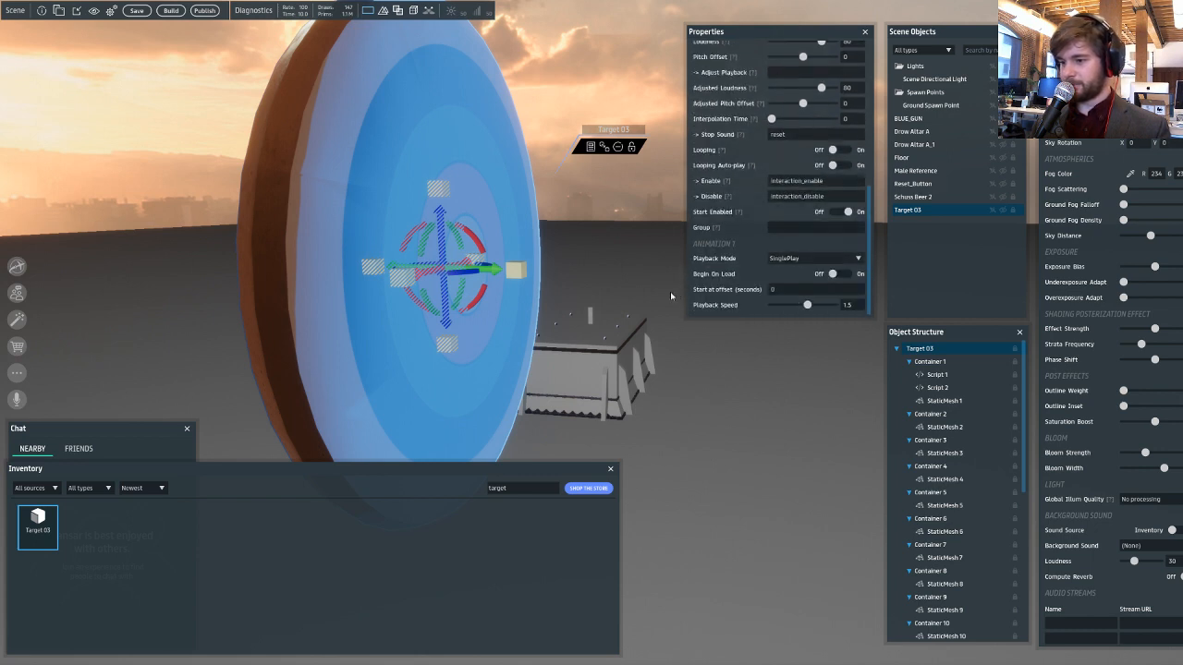
right_click(919, 211)
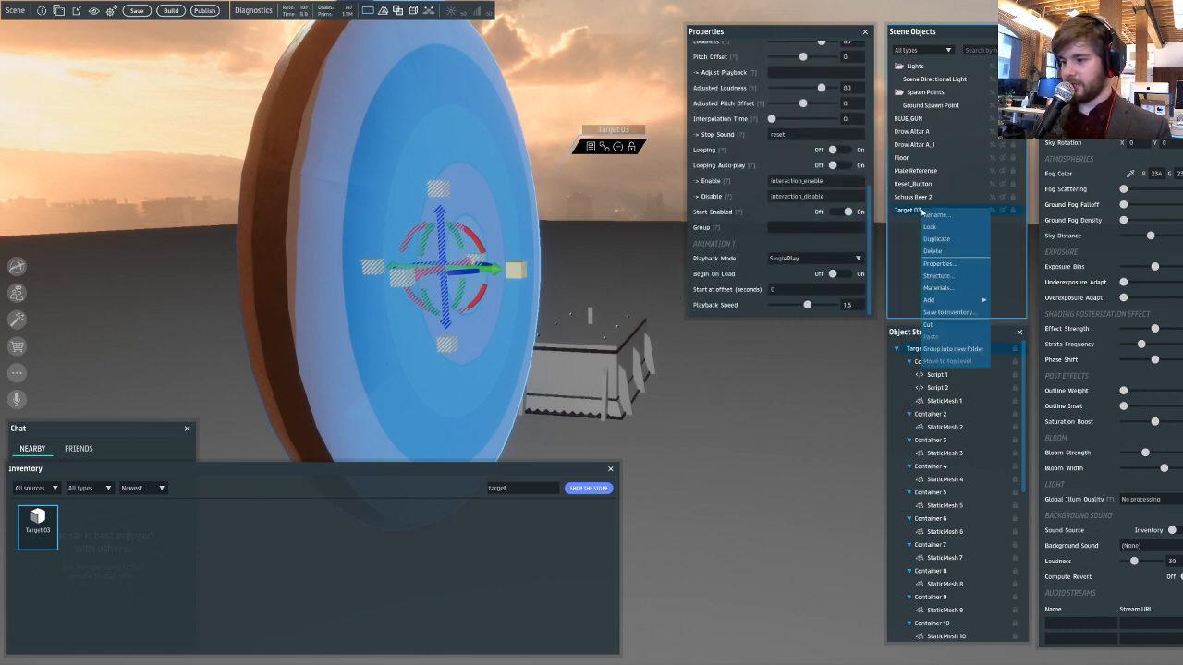
mouse_move(983, 302)
left_click(1009, 350)
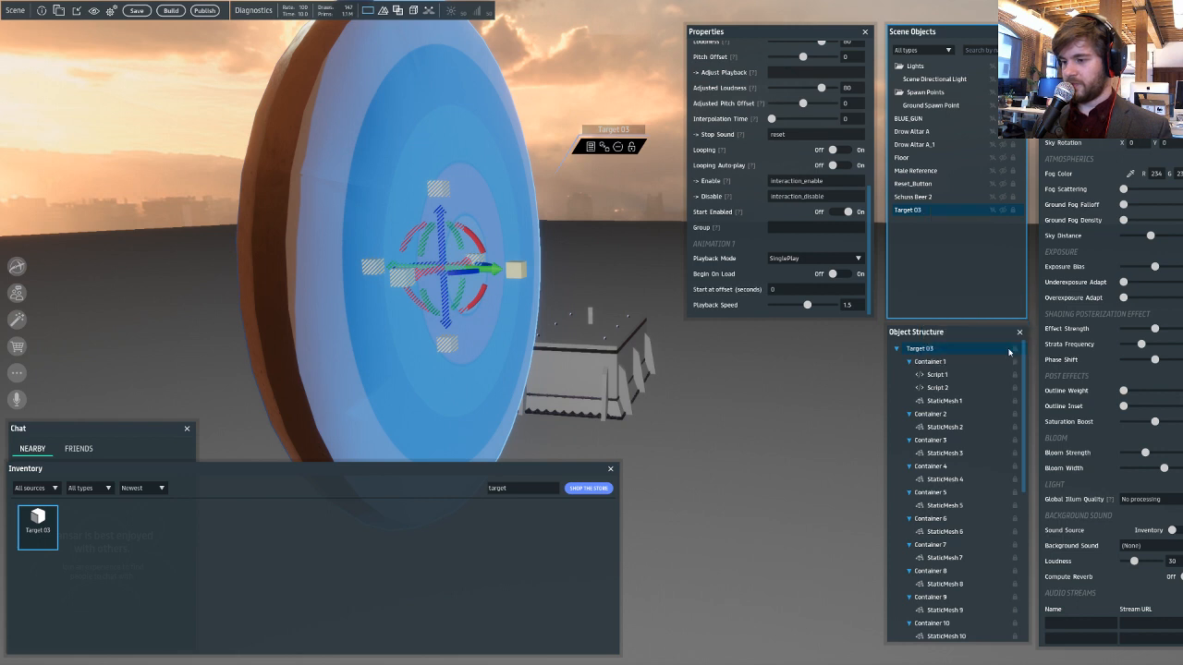
scroll(837, 236, "down", 1)
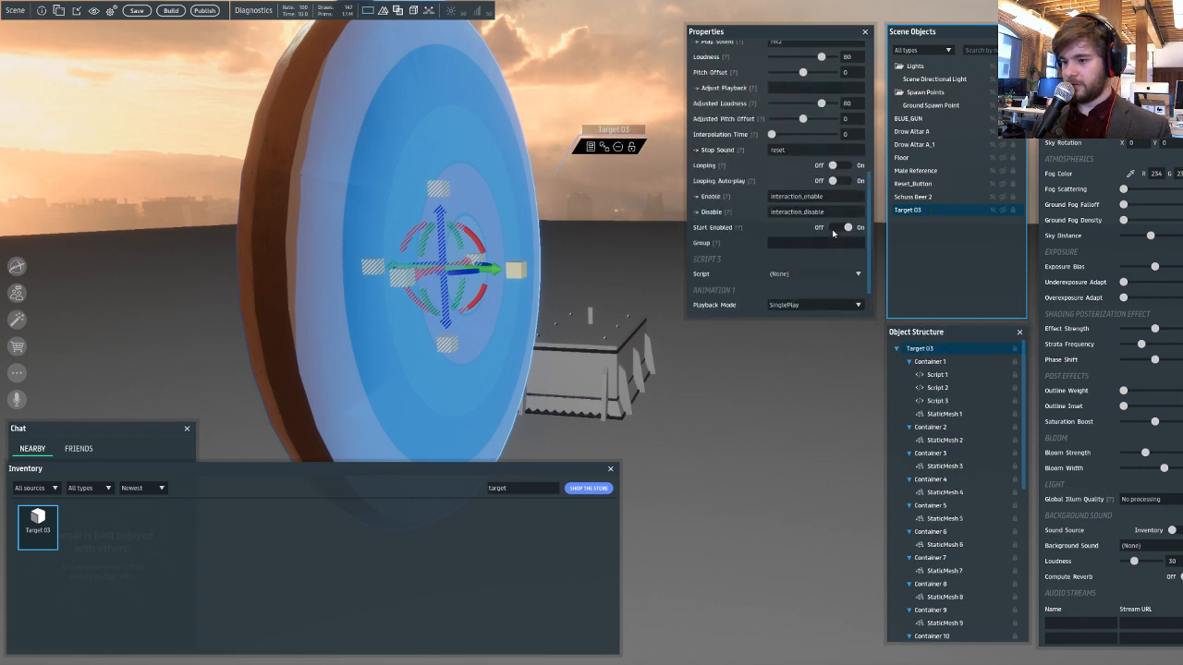
left_click(833, 231)
left_click(837, 260)
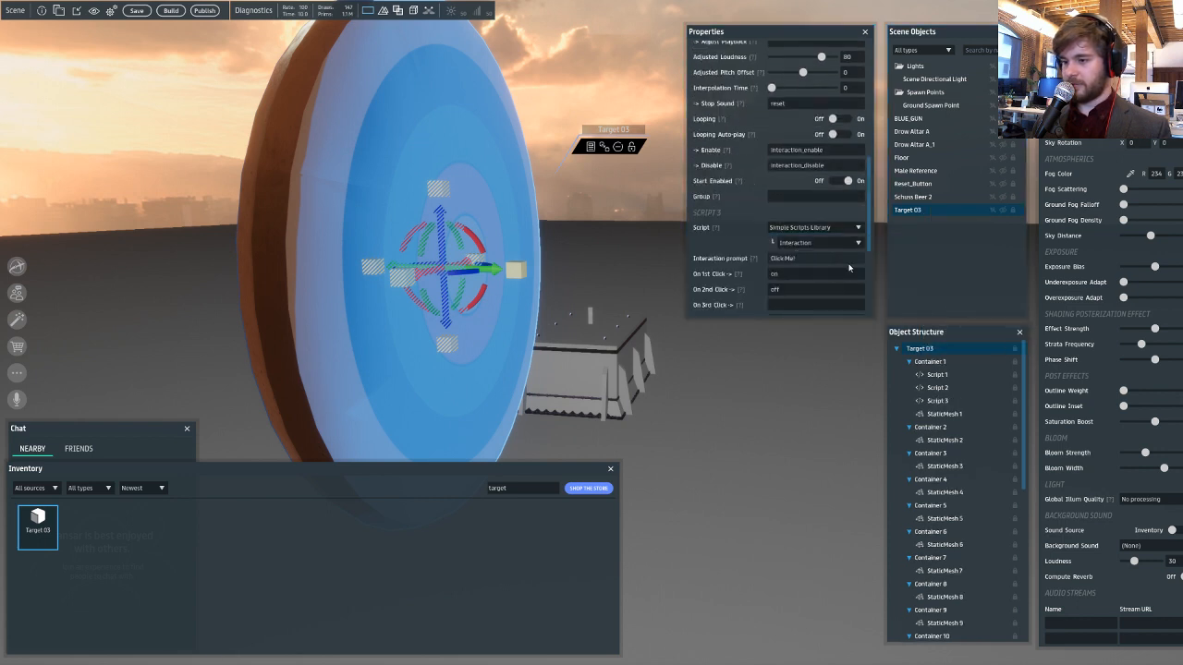
left_click(843, 243)
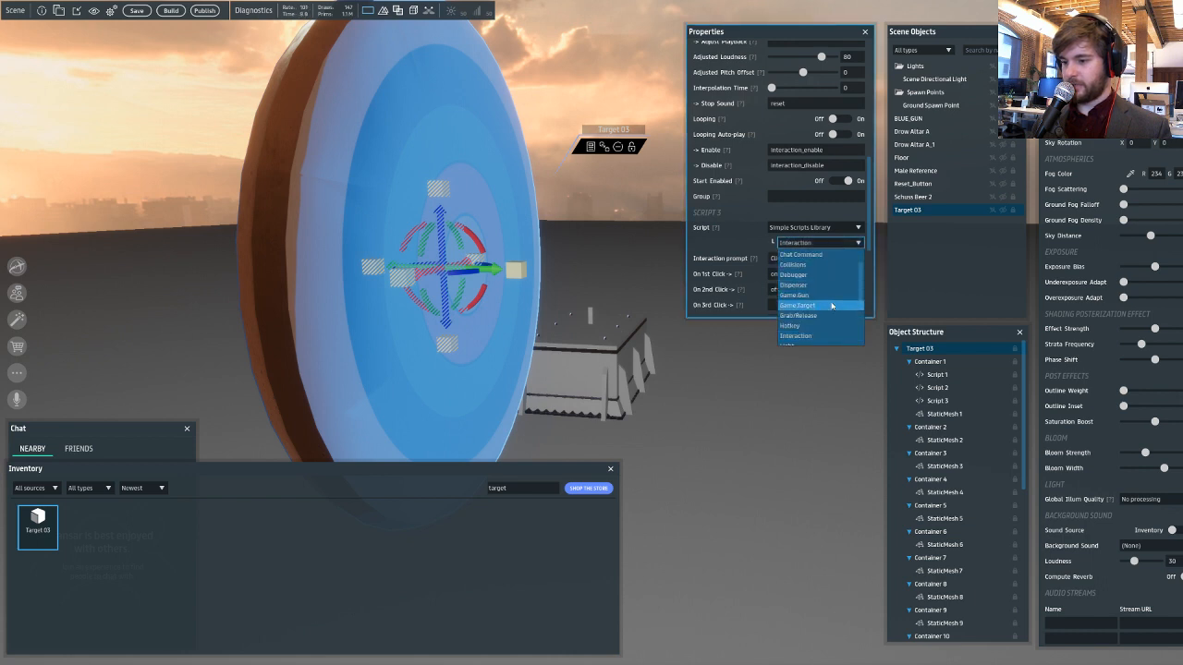
scroll(831, 308, "down", 3)
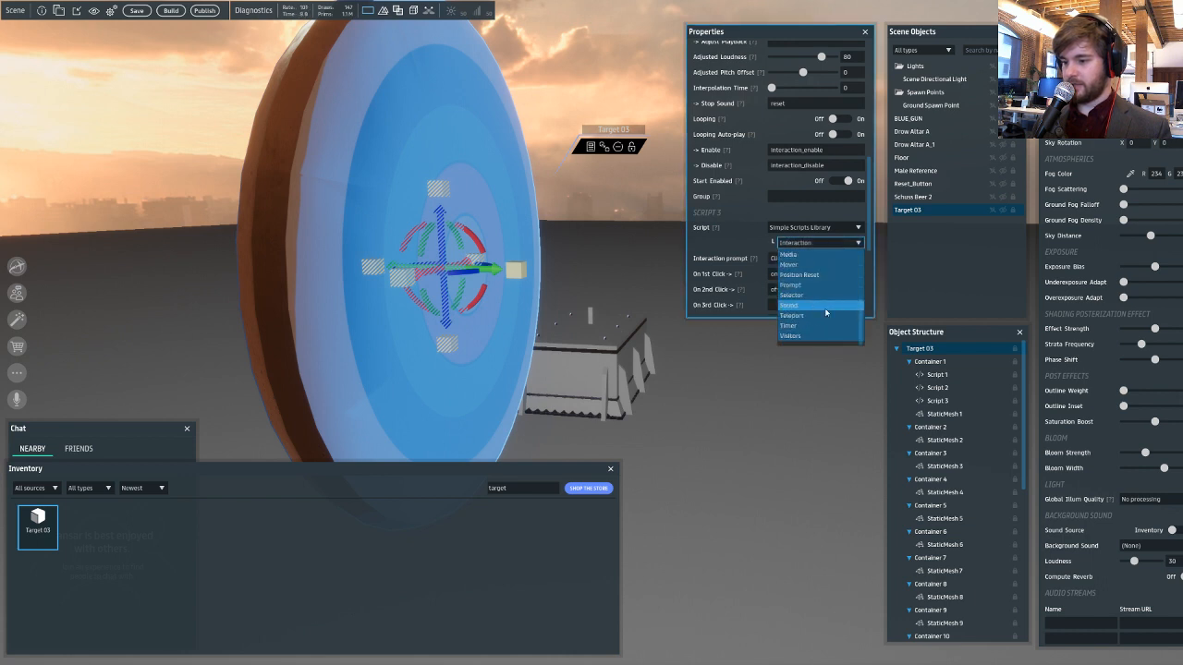
scroll(826, 287, "up", 4)
left_click(818, 256)
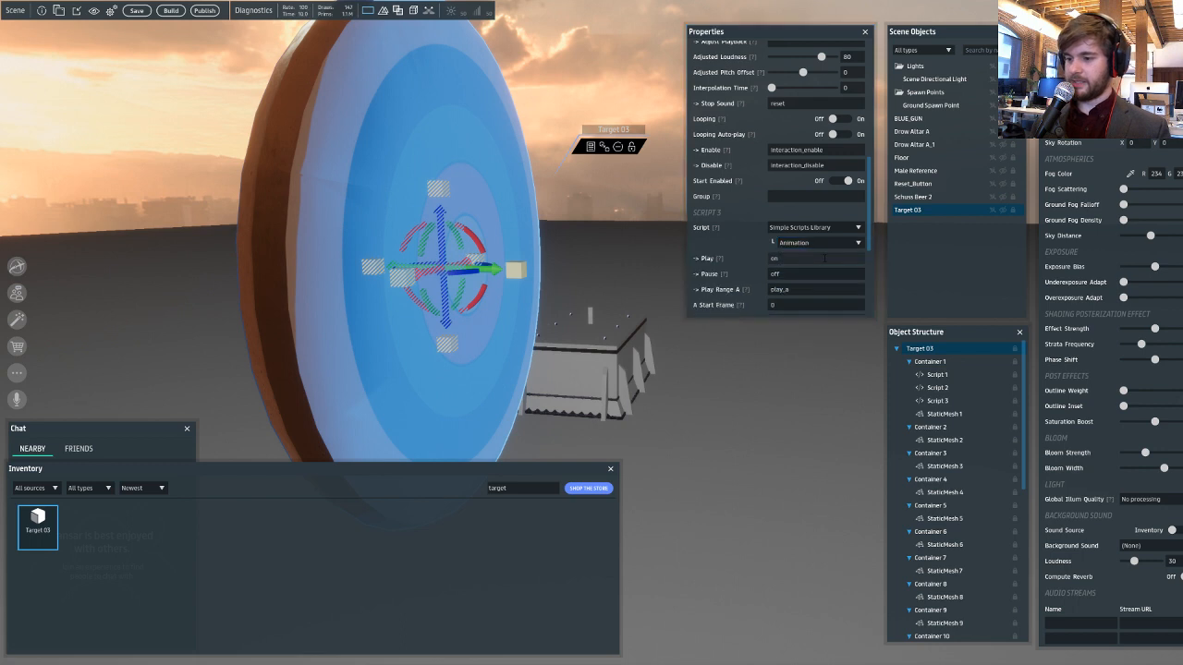
- Clear the Animation script's Play and Pause events and set its Play Range A event to reset
left_click(822, 258)
type("hit2")
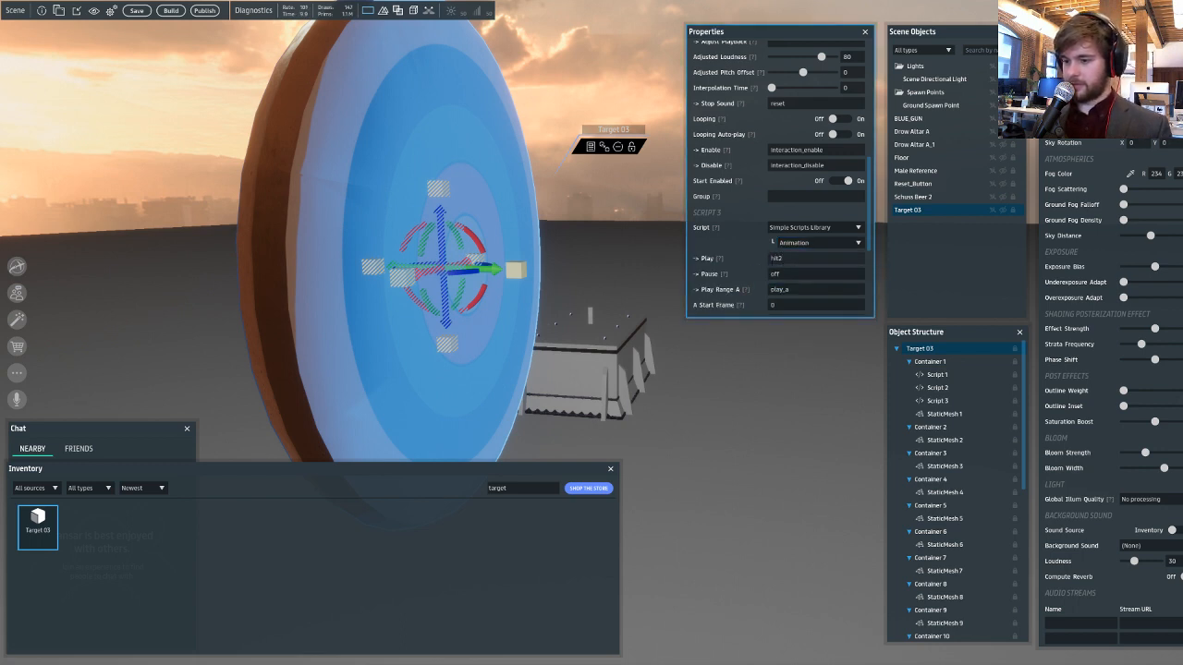
key("BackSpace")
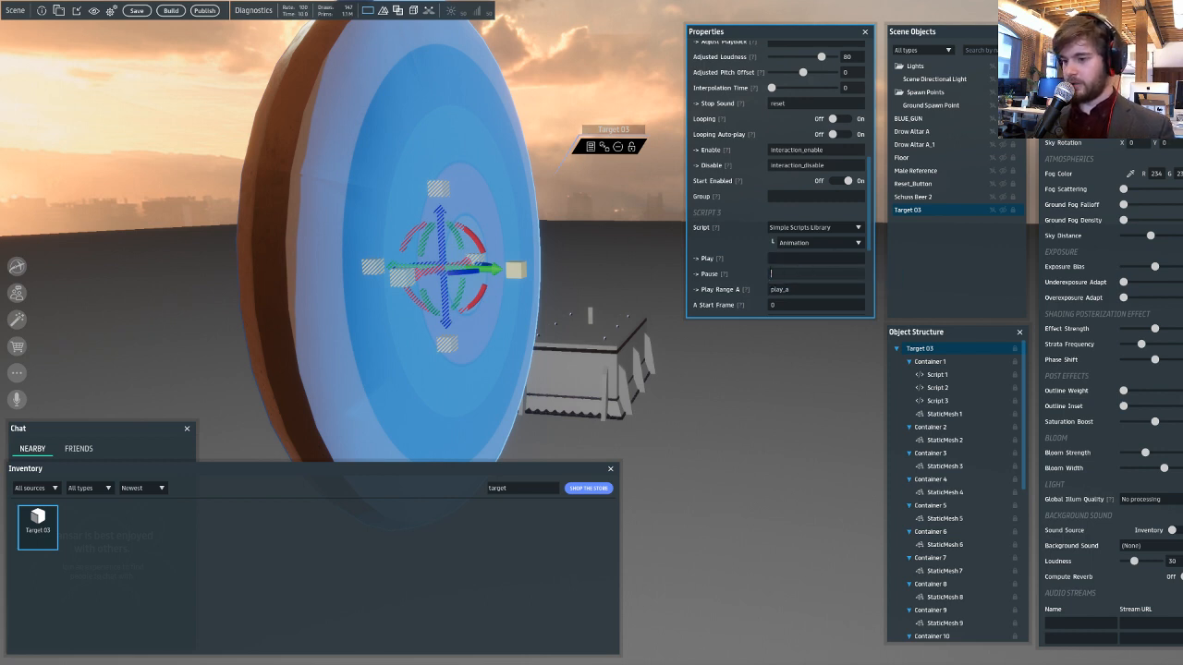
scroll(778, 176, "down", 1)
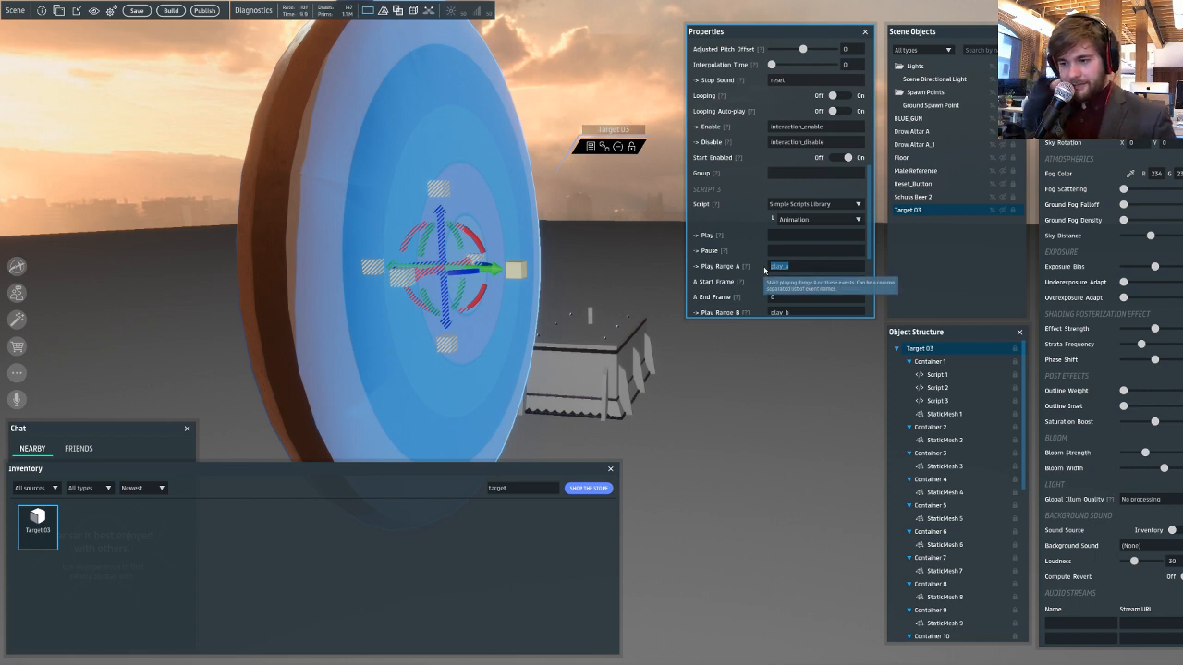
type("reset")
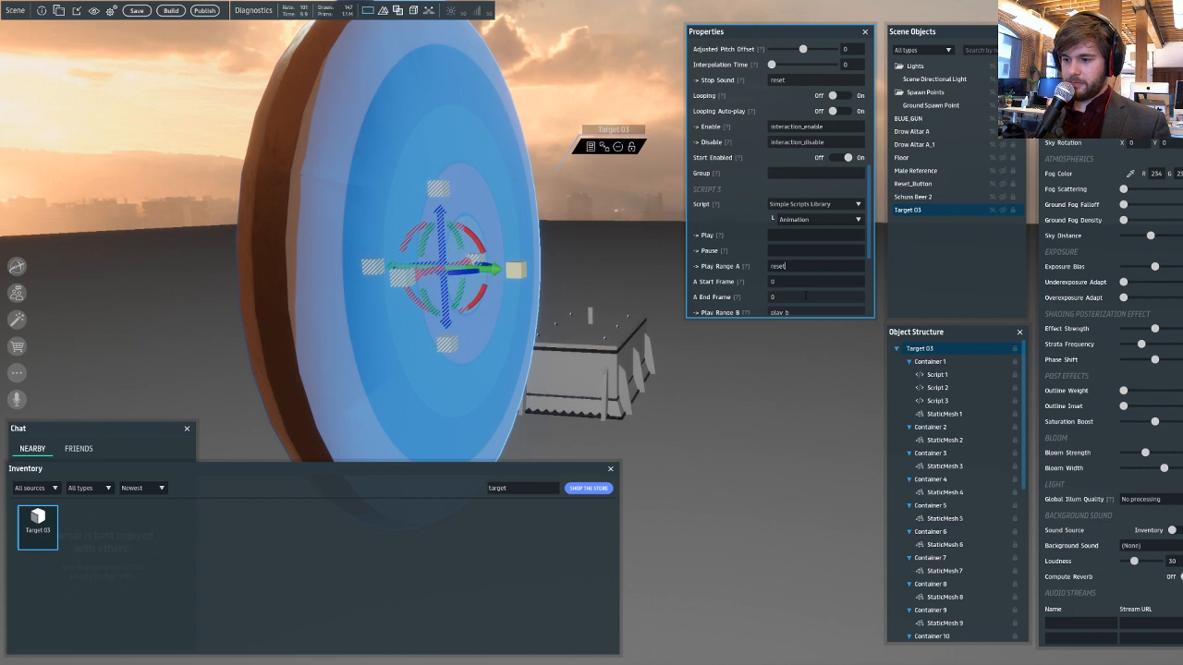
- Set the Animation script's Play Range B event to hit2, with start frame 11 and end frame 100
scroll(797, 291, "down", 1)
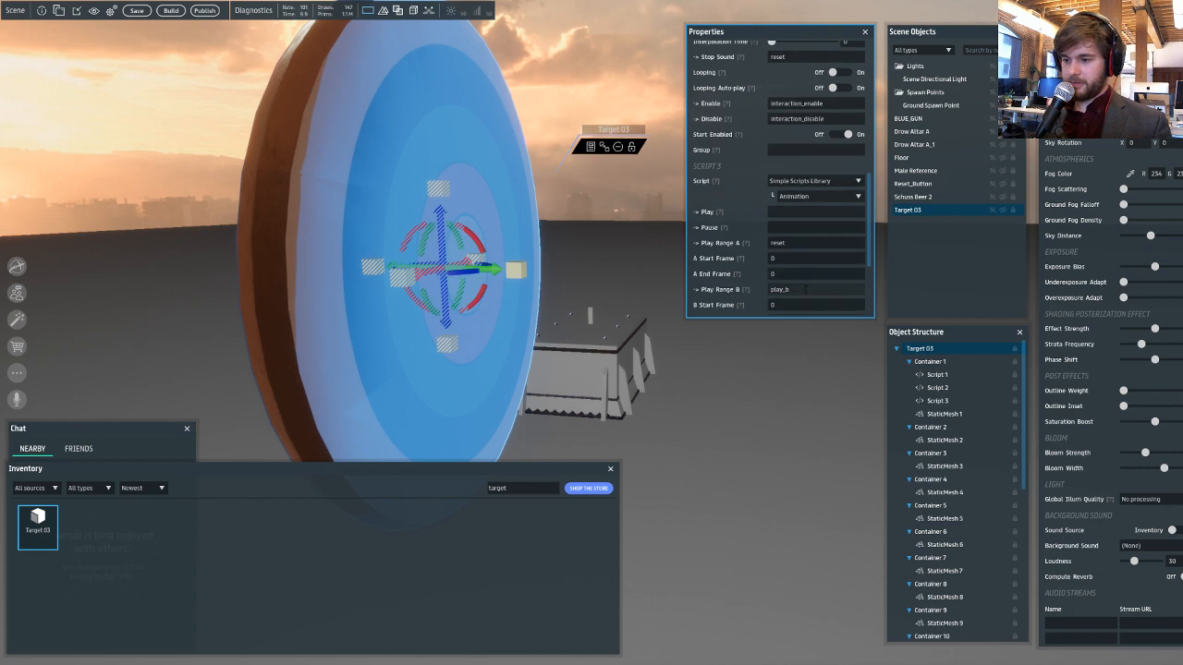
left_click_drag(798, 290, 760, 289)
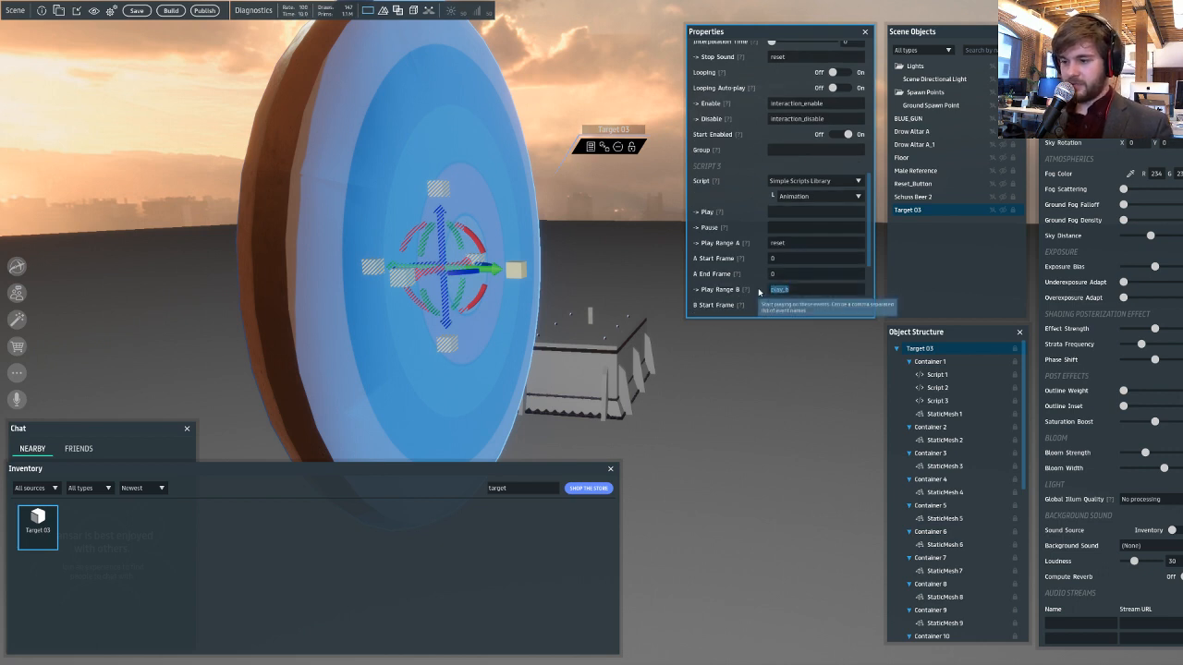
type("hit2")
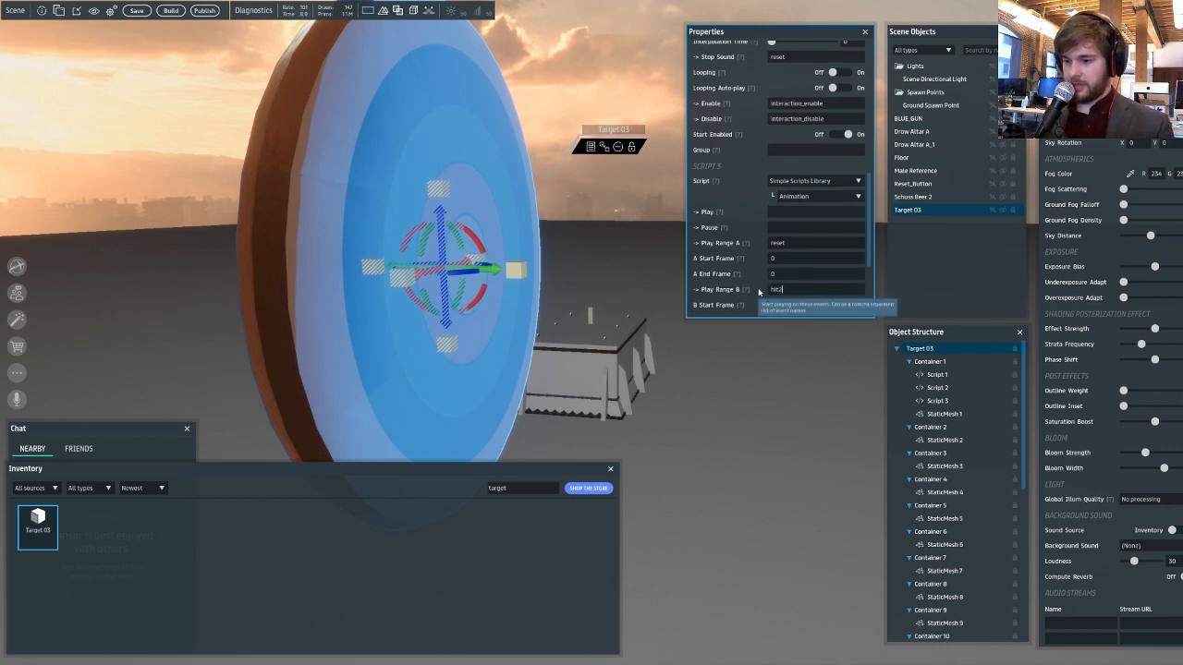
scroll(806, 281, "down", 1)
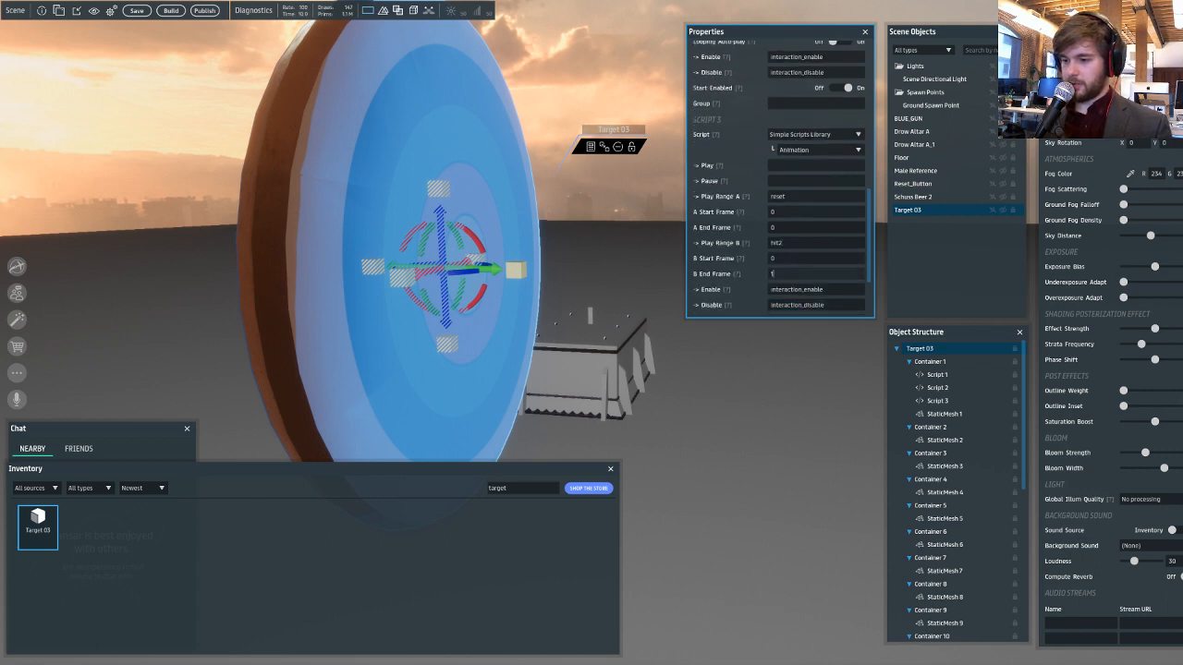
key("BackSpace")
type("100")
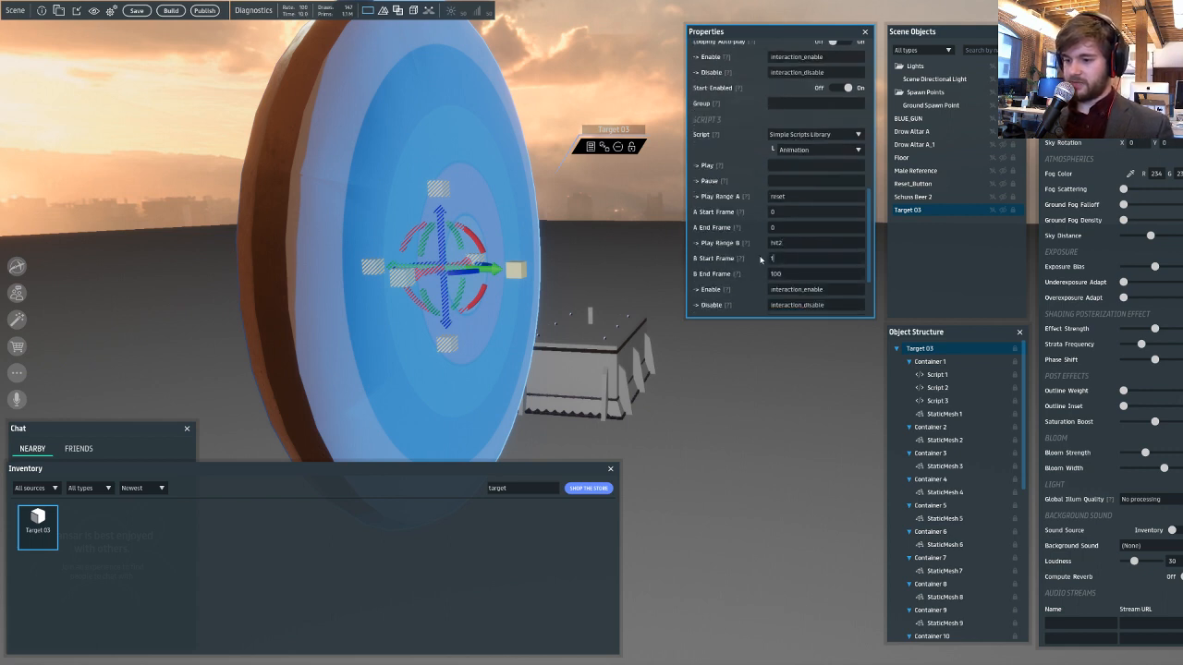
left_click(787, 242)
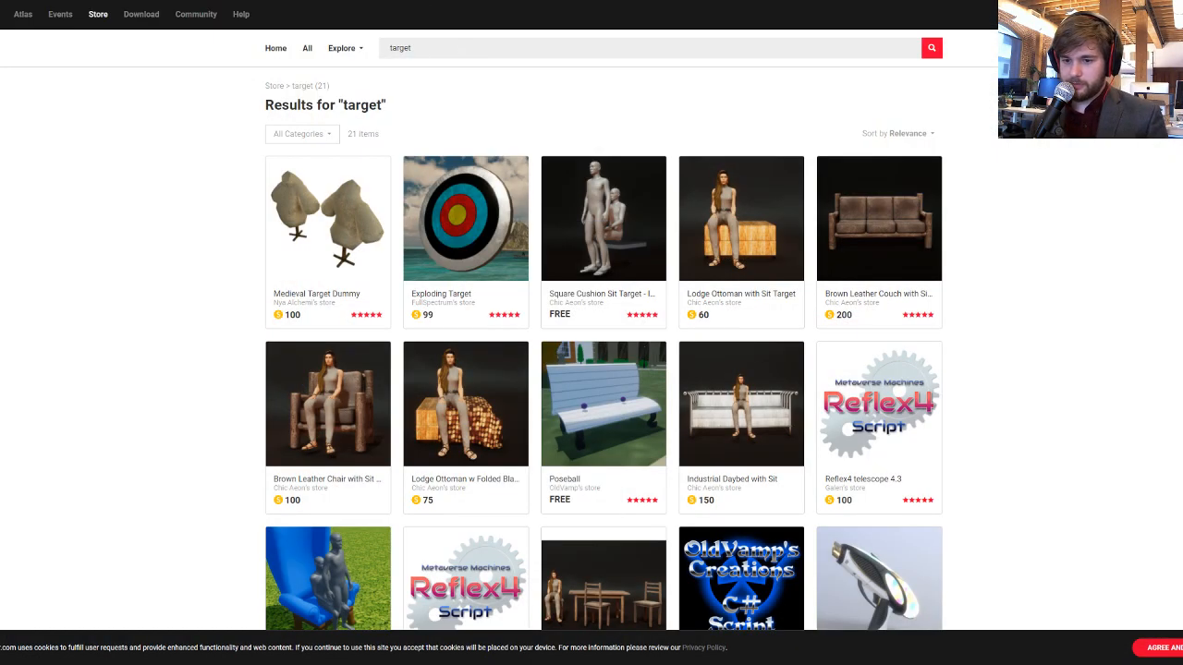
left_click(465, 222)
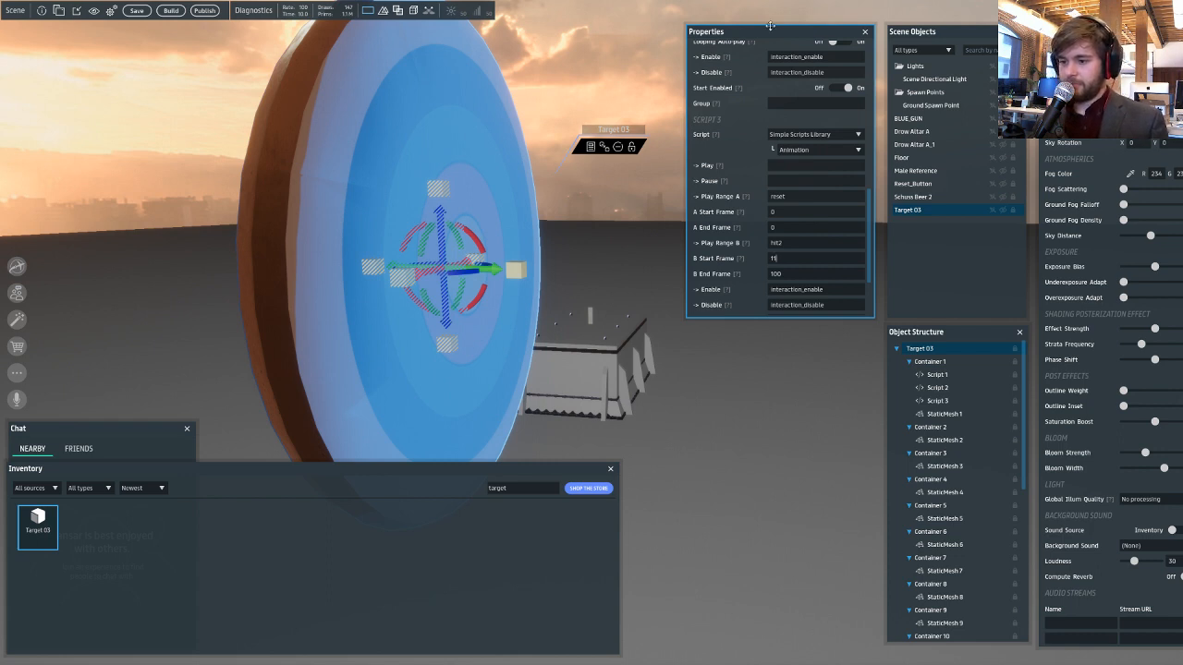
- Add a volume to Target 03
right_click_drag(485, 338, 597, 345)
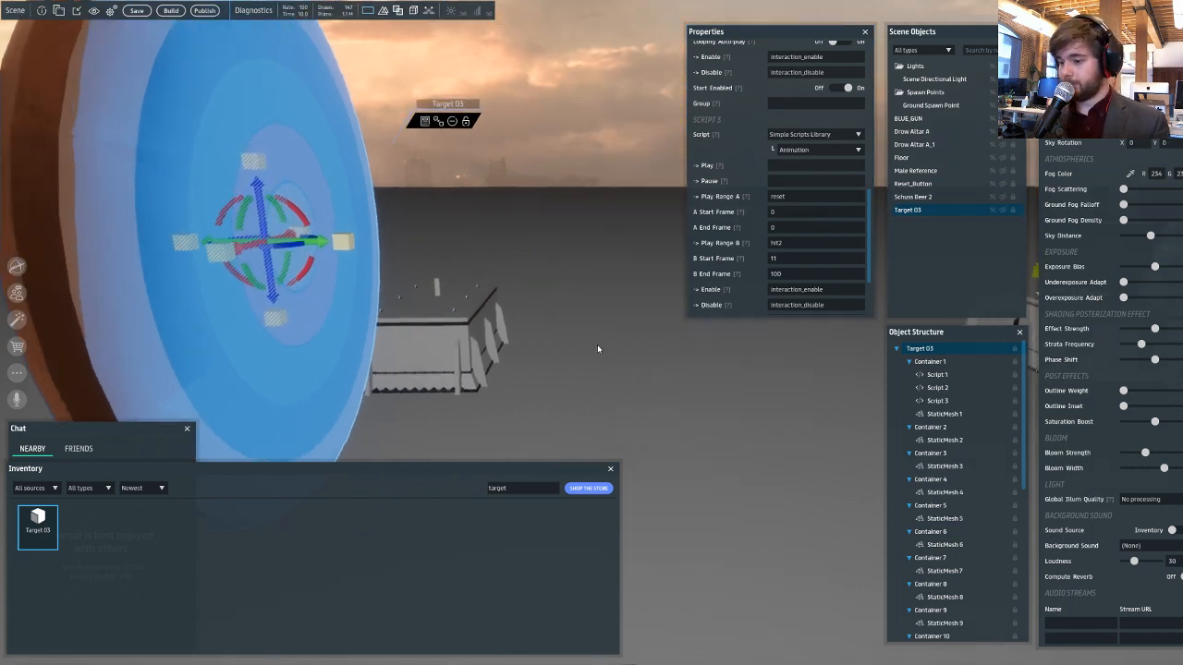
key("a")
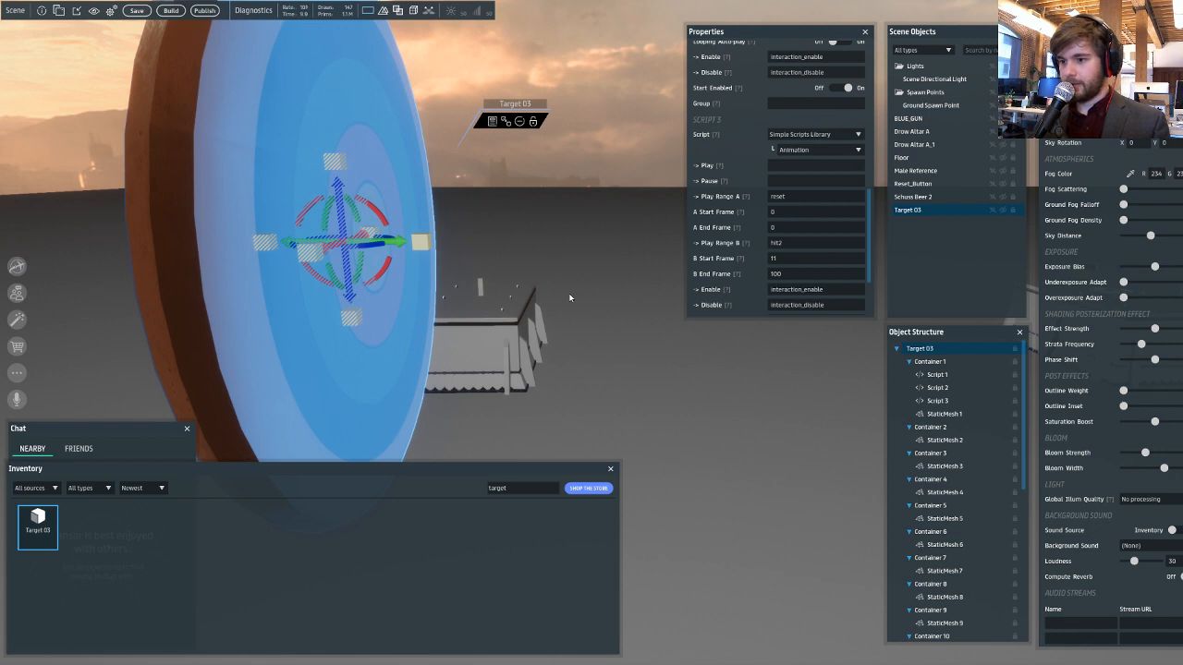
right_click(935, 209)
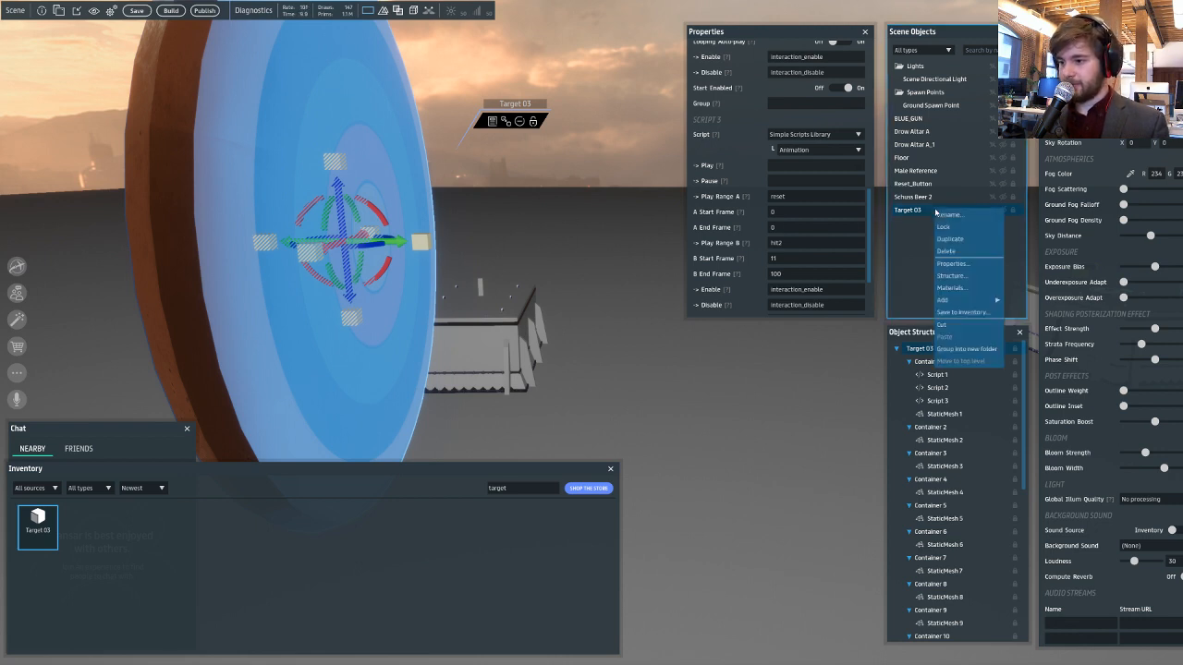
mouse_move(979, 300)
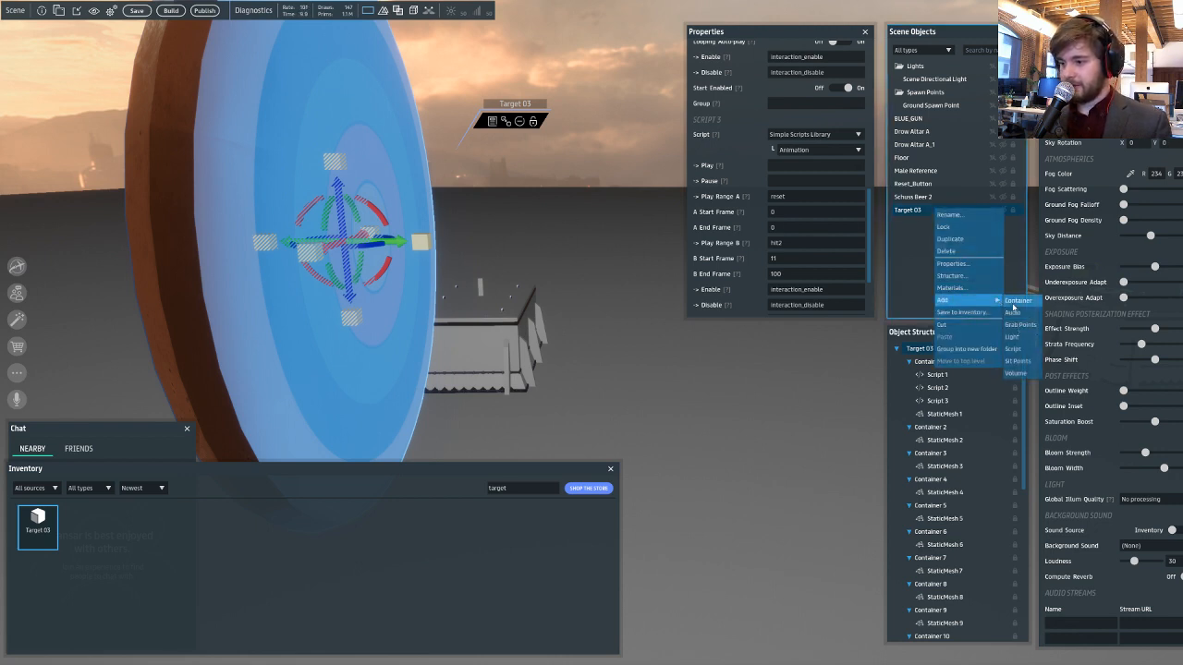
left_click(1014, 374)
right_click_drag(565, 175, 496, 170)
scroll(722, 188, "up", 5)
scroll(721, 189, "up", 3)
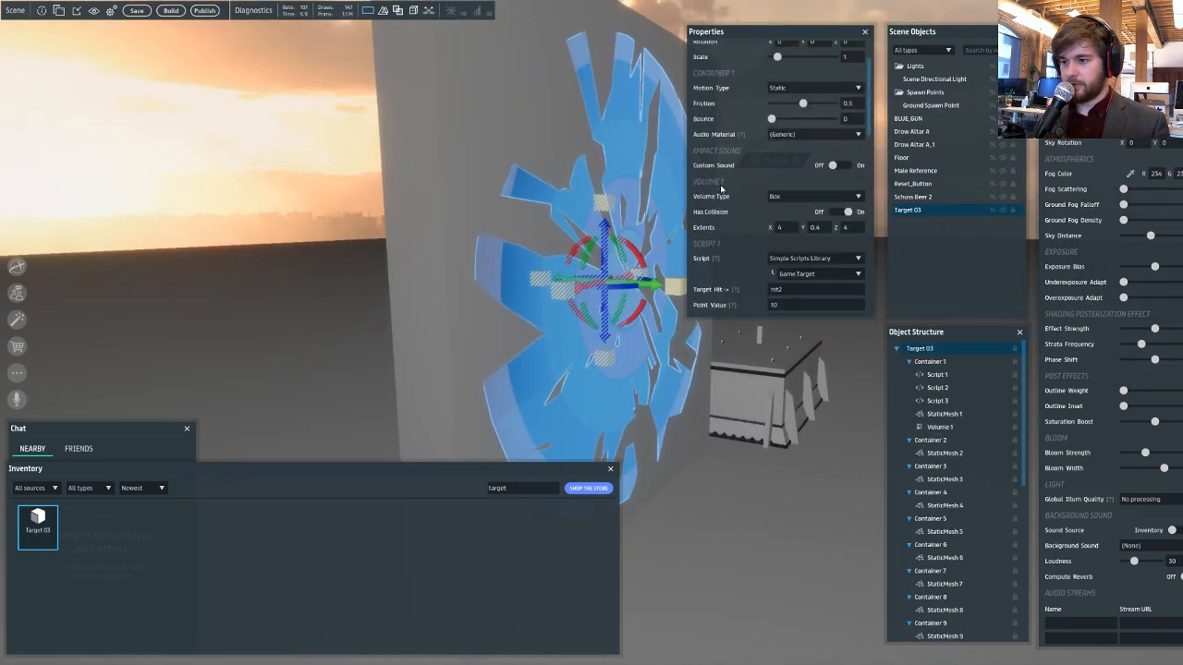
- Set the extents of Target 03's box volume to 3 in X and 3 in Z
left_click(779, 227)
type("3")
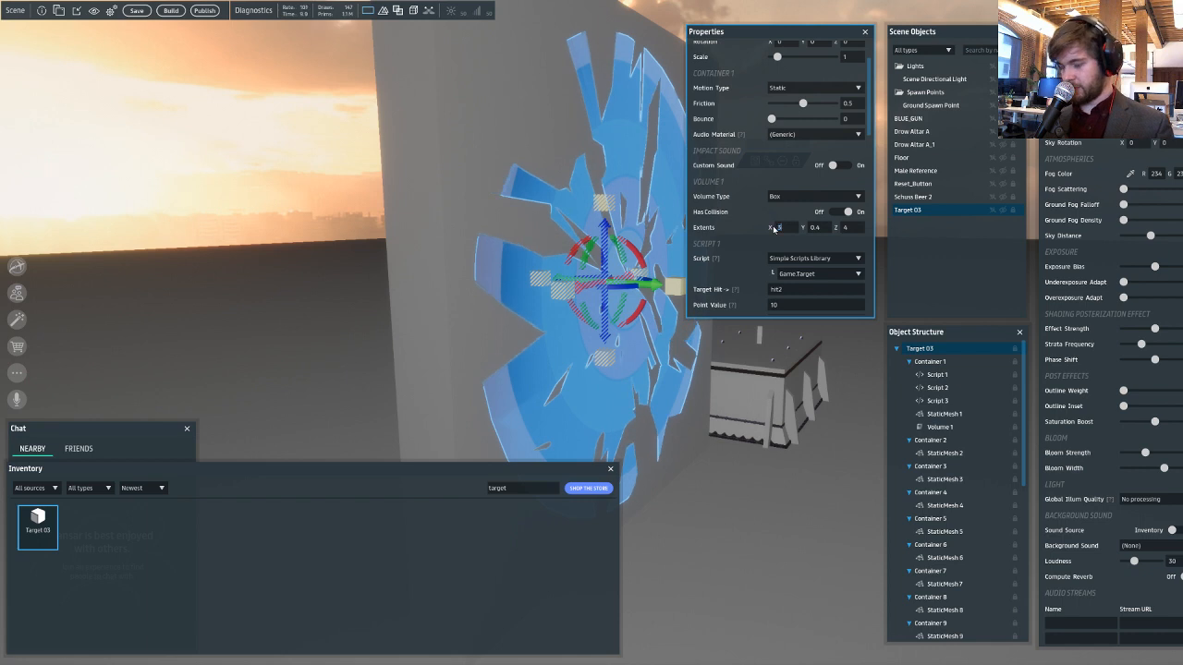
key("Return")
left_click(815, 222)
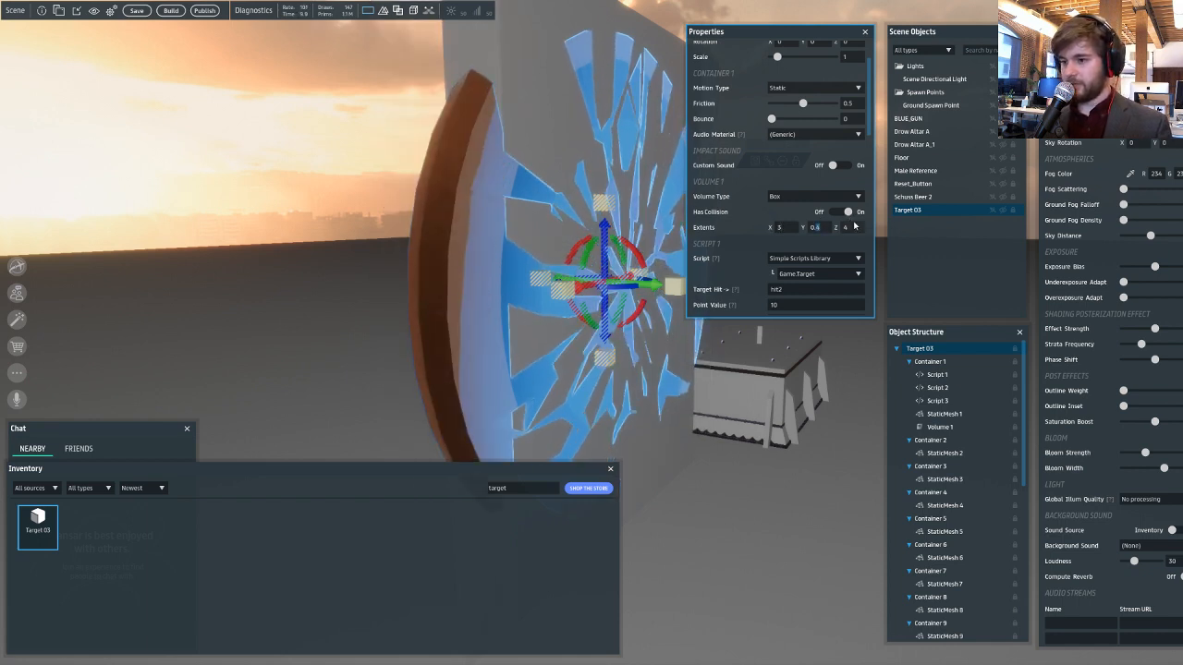
type("3")
key("Return")
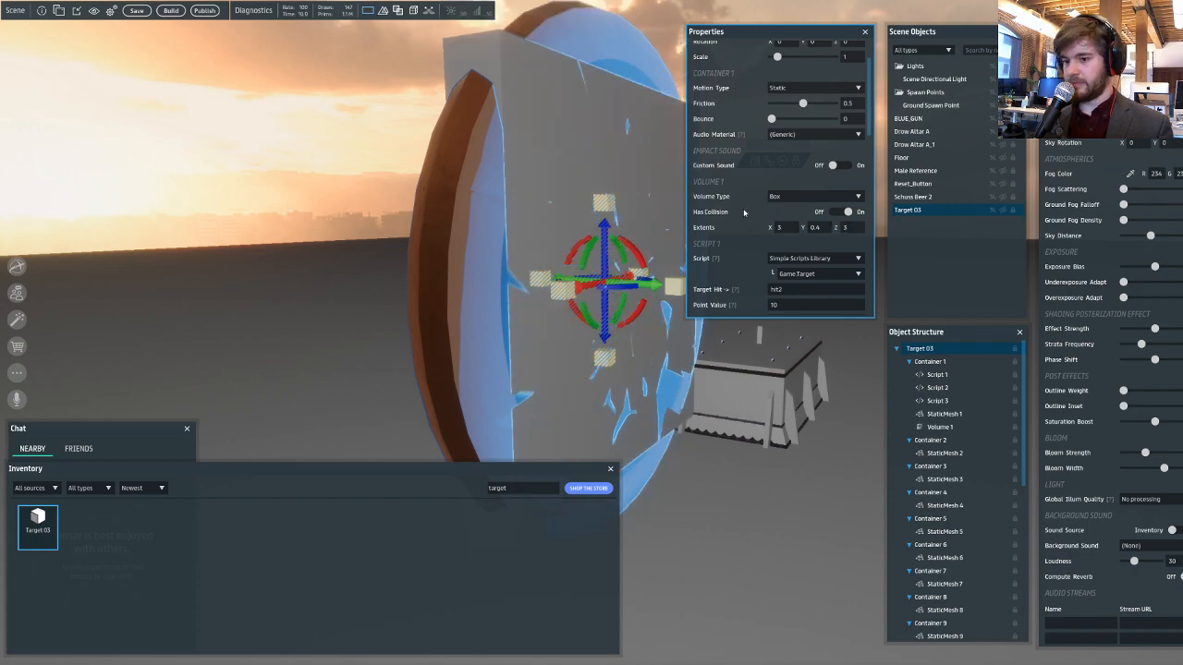
- Save and build the scene, and visit the built version
right_click_drag(646, 231, 586, 238)
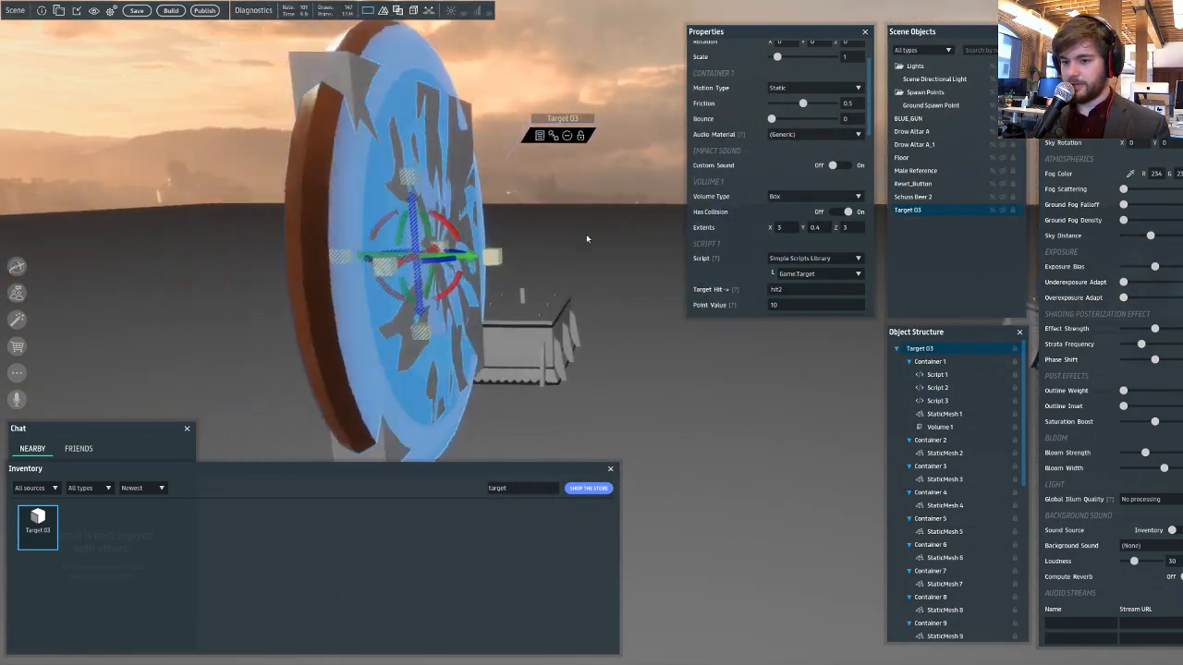
left_click(165, 10)
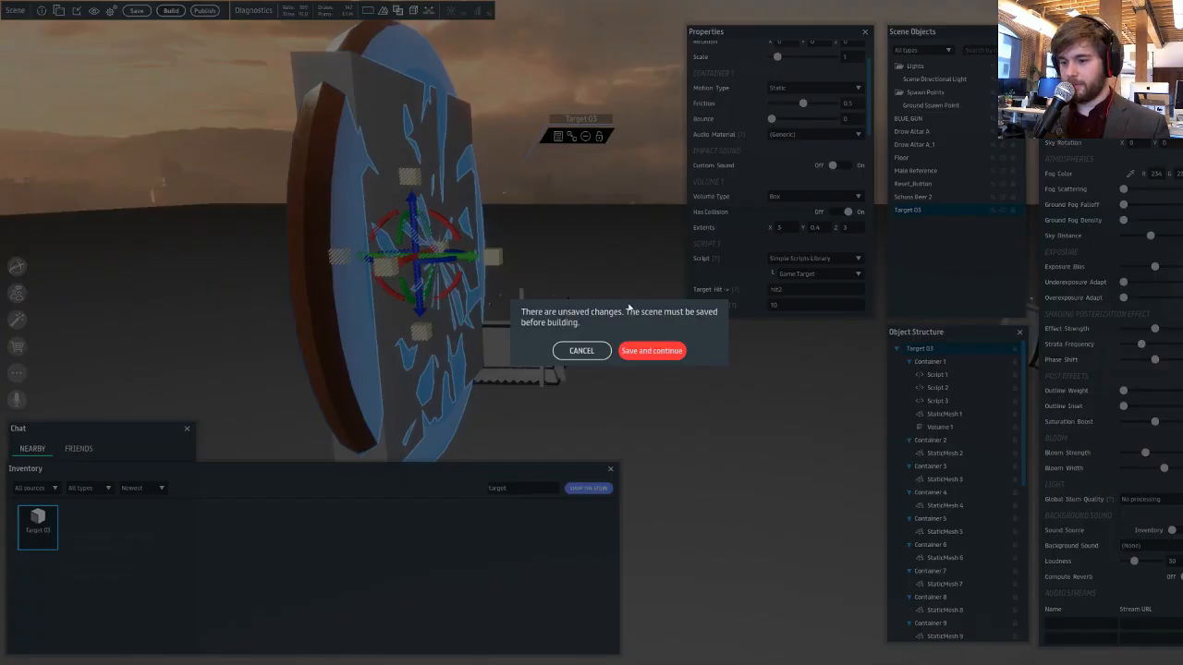
left_click(645, 350)
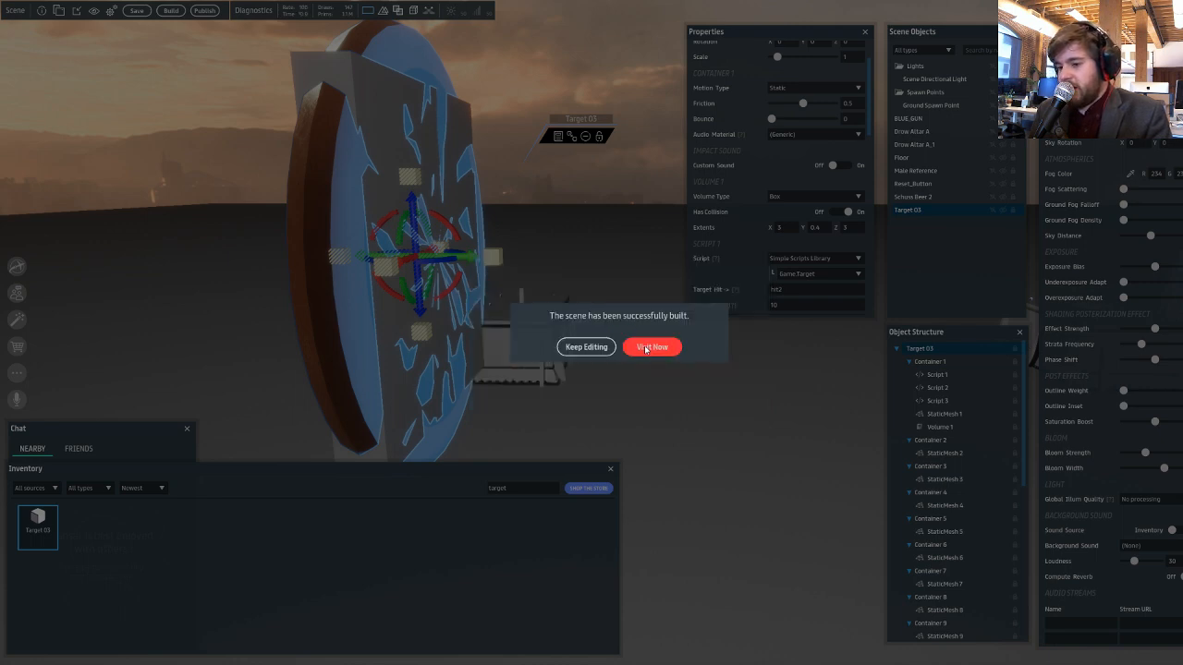
left_click(649, 347)
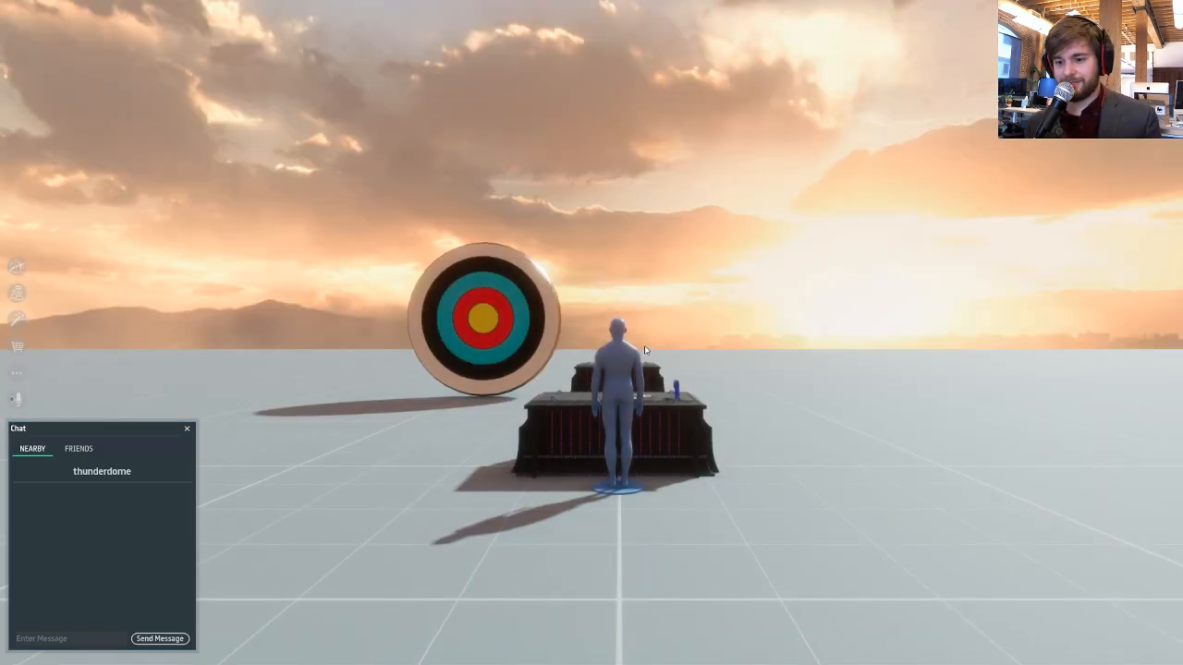
- Approach the altar with the reset button and pick up the blue gun
right_click_drag(637, 315, 653, 328)
scroll(681, 265, "up", 8)
right_click_drag(680, 265, 680, 282)
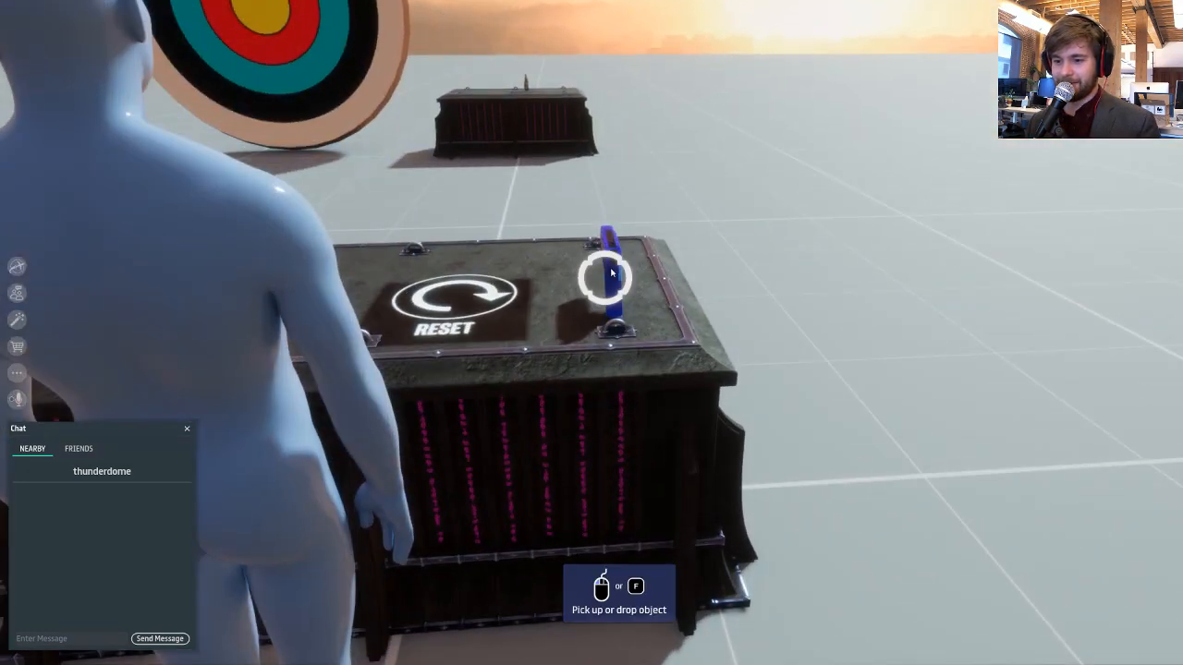
left_click(606, 275)
- Carry the gun towards the far altar and test shooting the beer bottle from several angles
scroll(606, 276, "down", 5)
key("w")
right_click_drag(606, 276, 684, 276)
key("w")
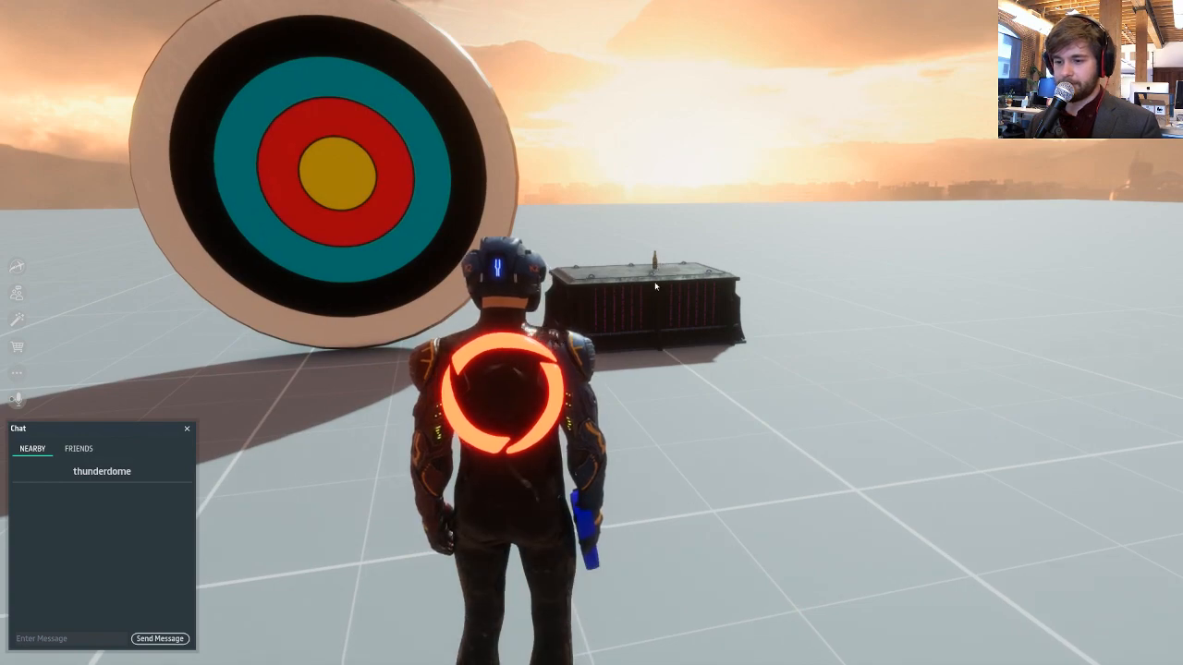
key("w")
right_click_drag(657, 283, 522, 307)
key("s")
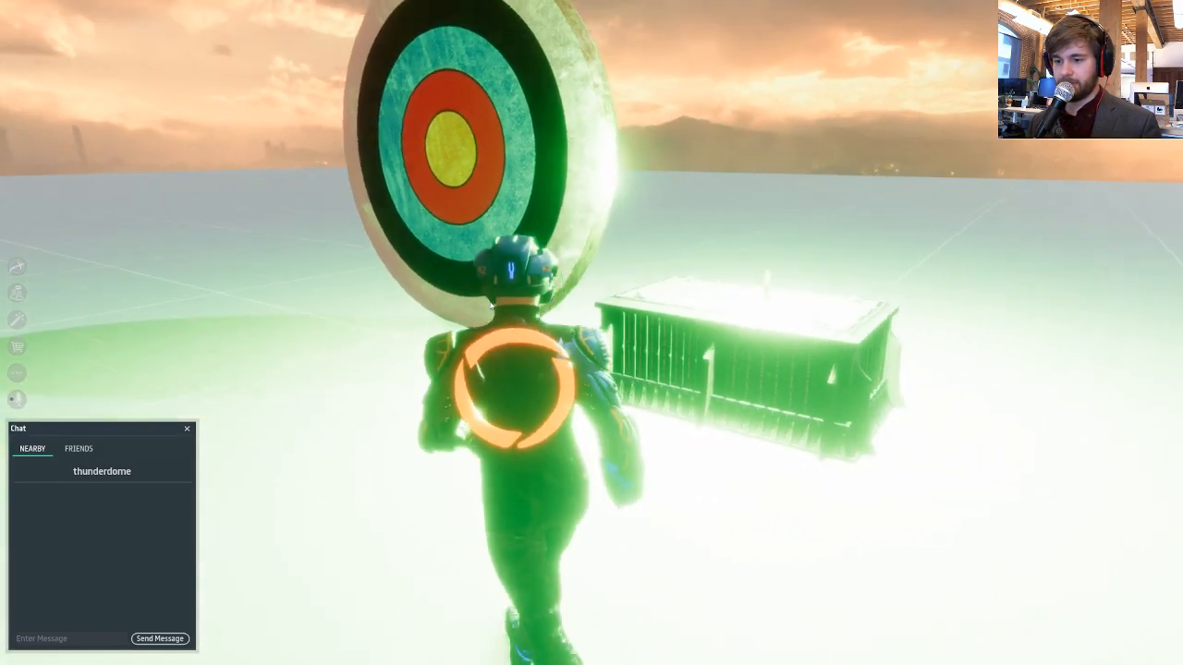
mouse_move(713, 254)
right_mouse_down()
mouse_move(393, 262)
mouse_move(725, 260)
right_mouse_up()
key("d")
key("w")
right_click_drag(624, 266, 822, 280)
key("w")
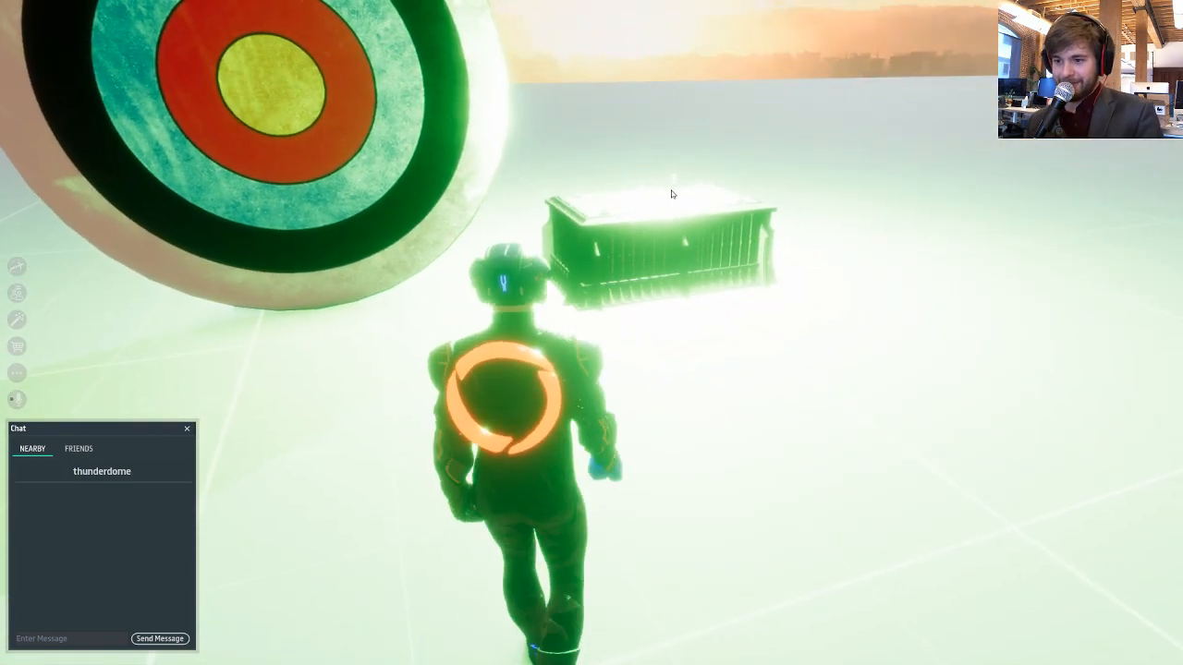
right_click_drag(677, 196, 490, 297)
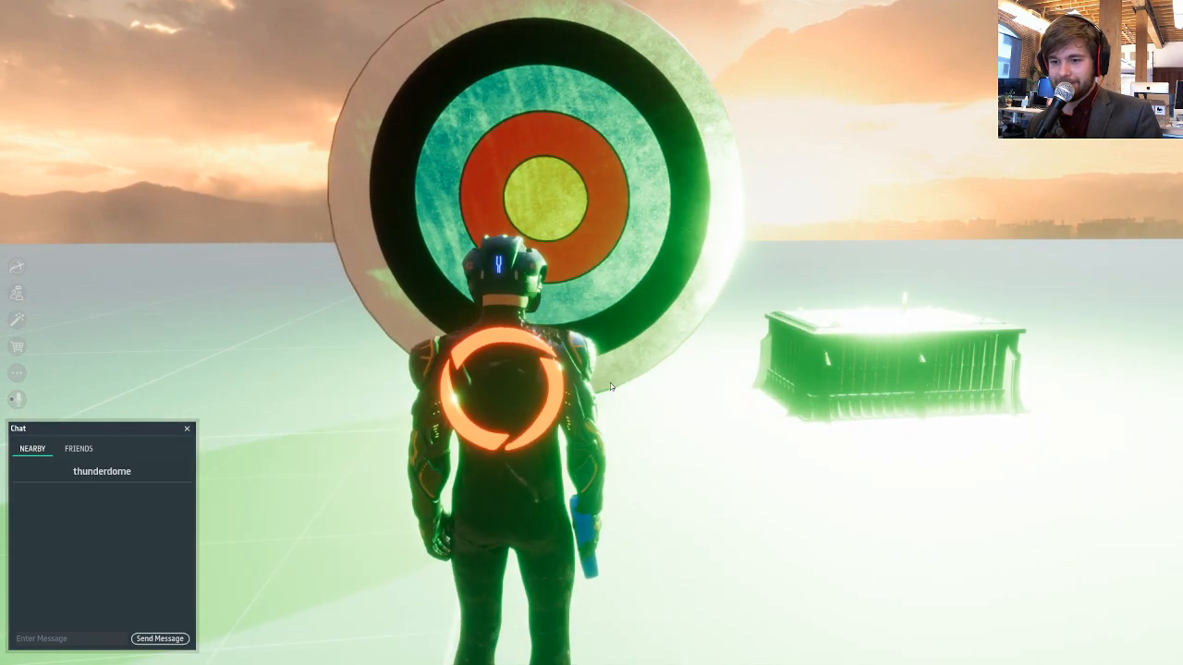
- Shoot Target 03 and the beer bottle to test their hit animation and effects
left_click(610, 383)
key("w")
right_click_drag(606, 337, 1003, 365)
right_click_drag(774, 271, 475, 164)
left_click(802, 279)
left_click(582, 201)
key("d")
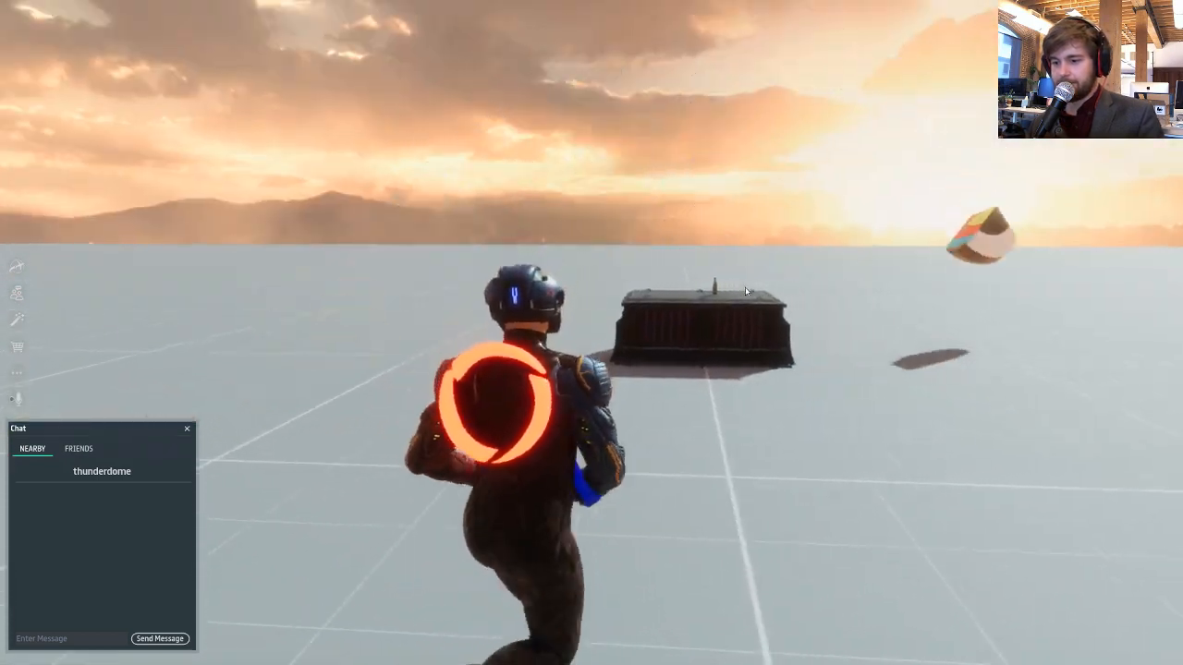
key("w")
key("a")
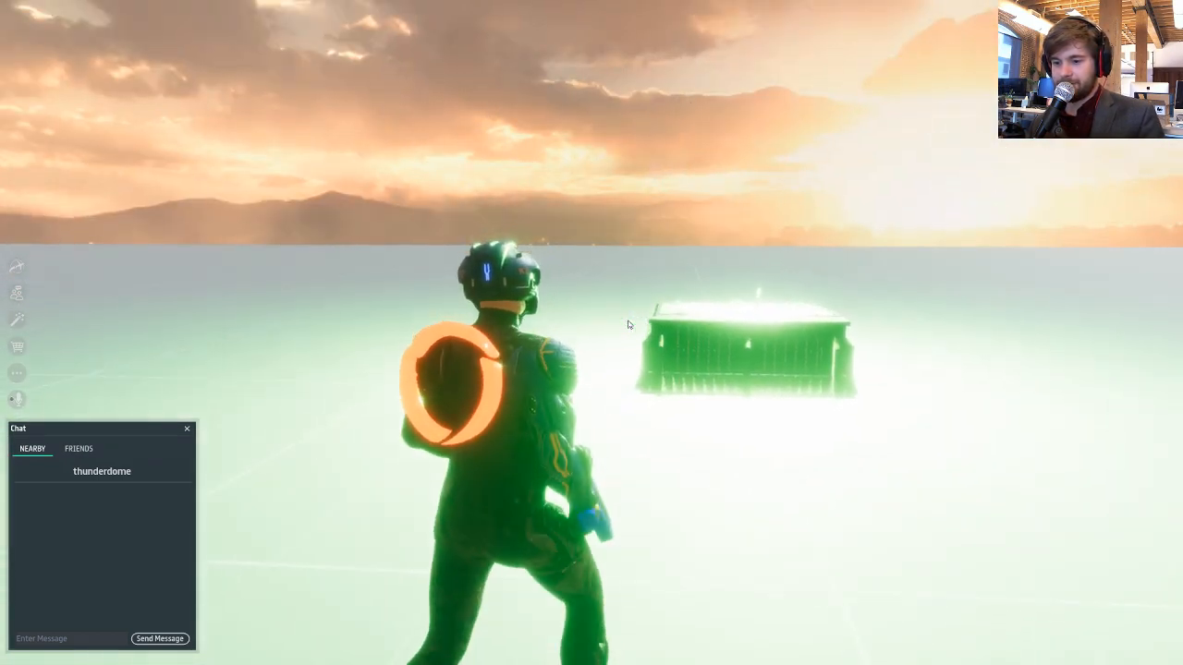
- Walk around the far altar and the spot where Target 03 stood to examine the hit effects
right_click_drag(629, 324, 629, 286)
key("d")
key("s")
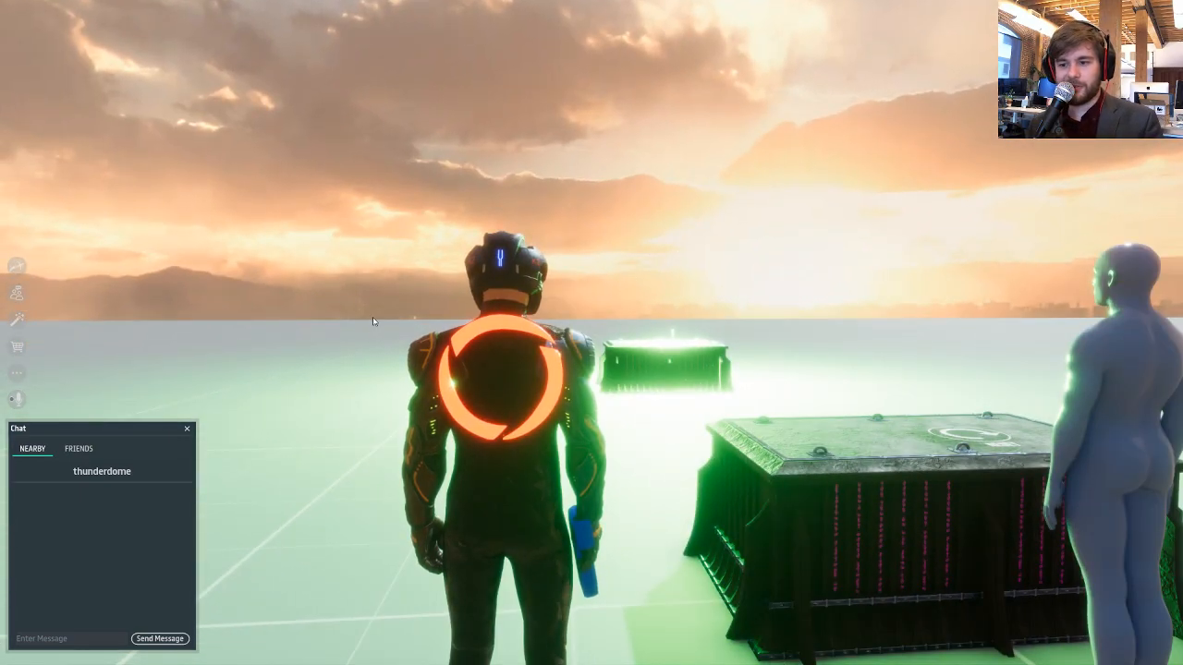
key("w")
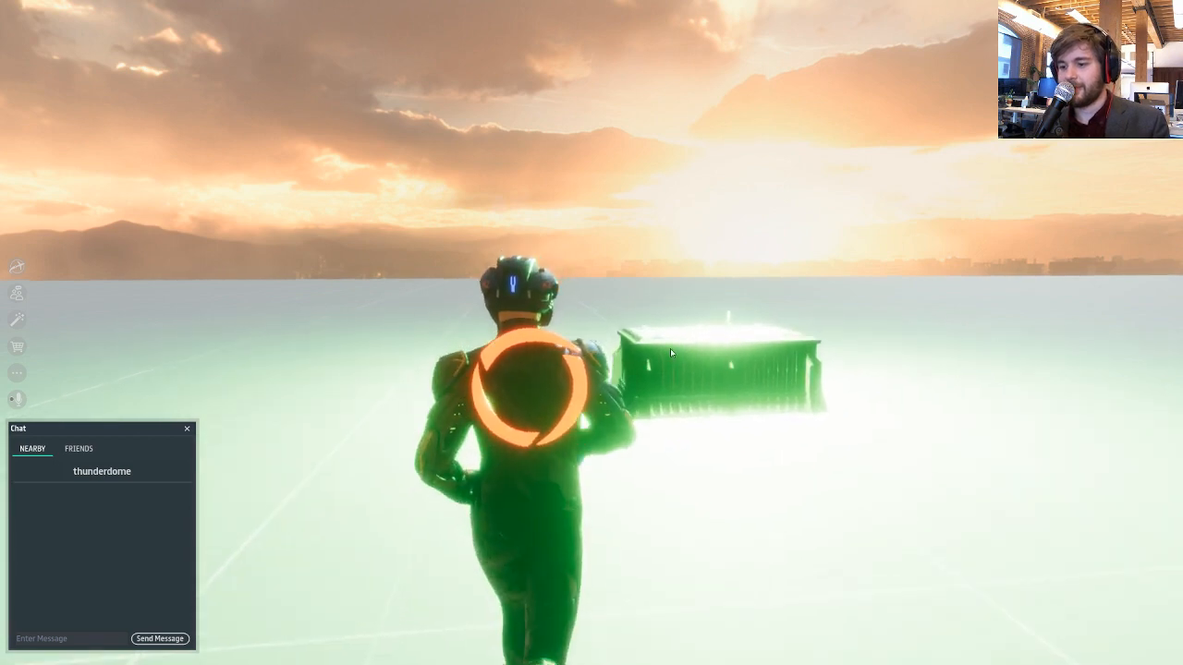
right_click_drag(670, 349, 730, 387)
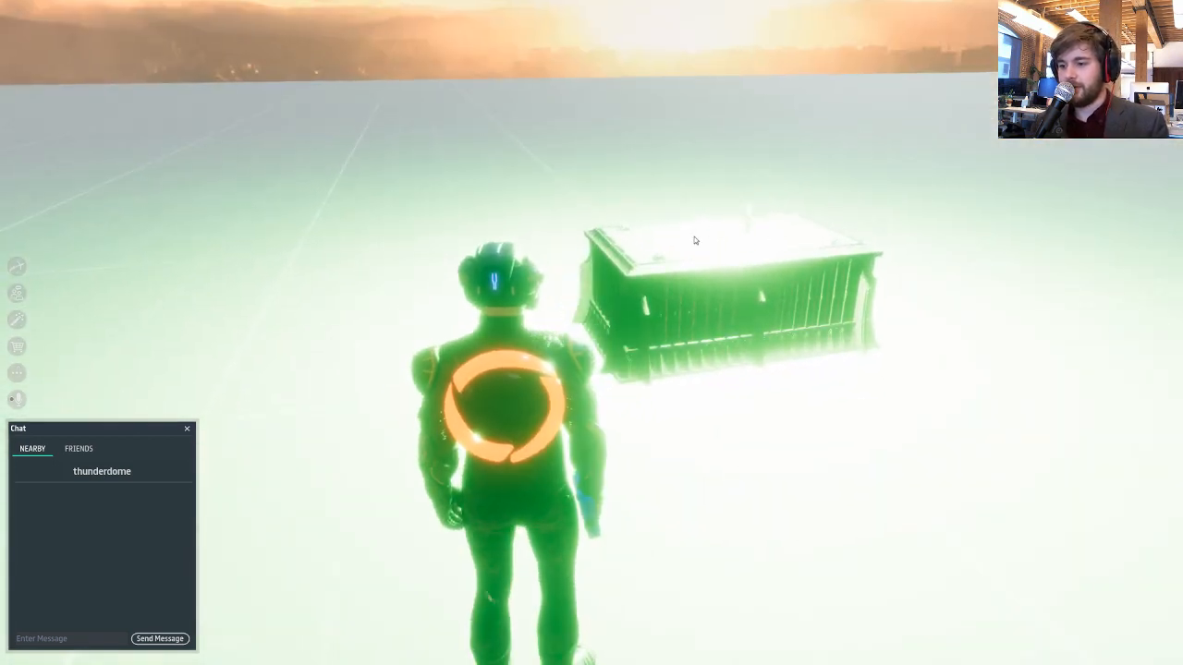
right_click_drag(695, 241, 1110, 185)
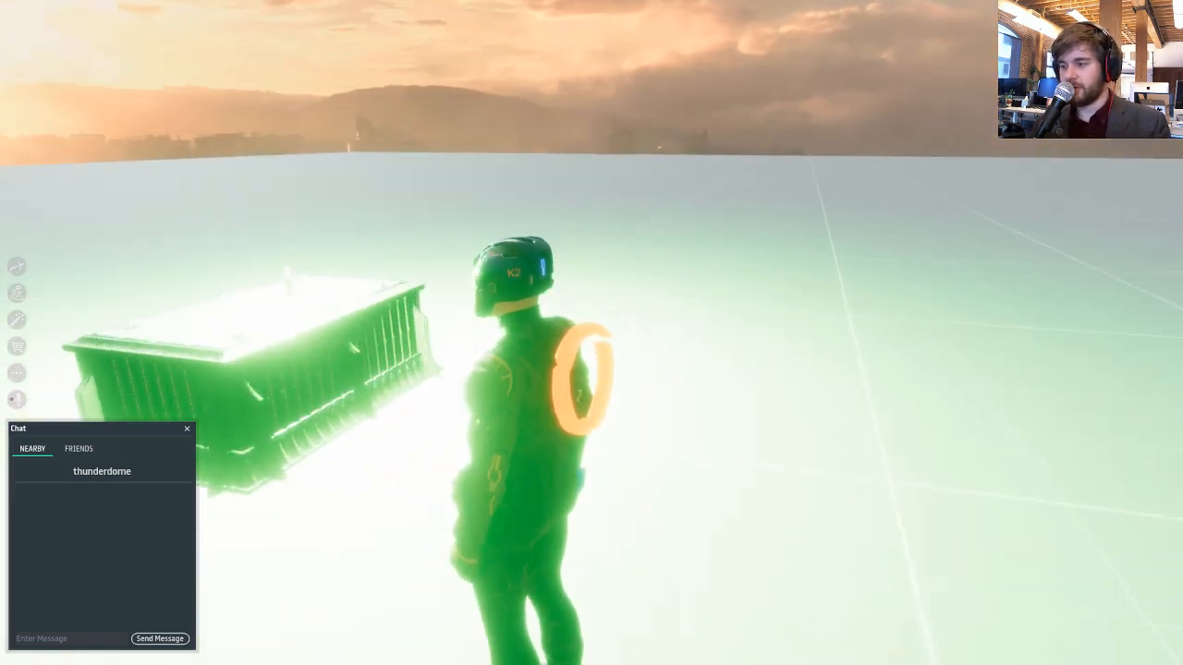
right_click_drag(796, 205, 379, 205)
key("w")
key("a")
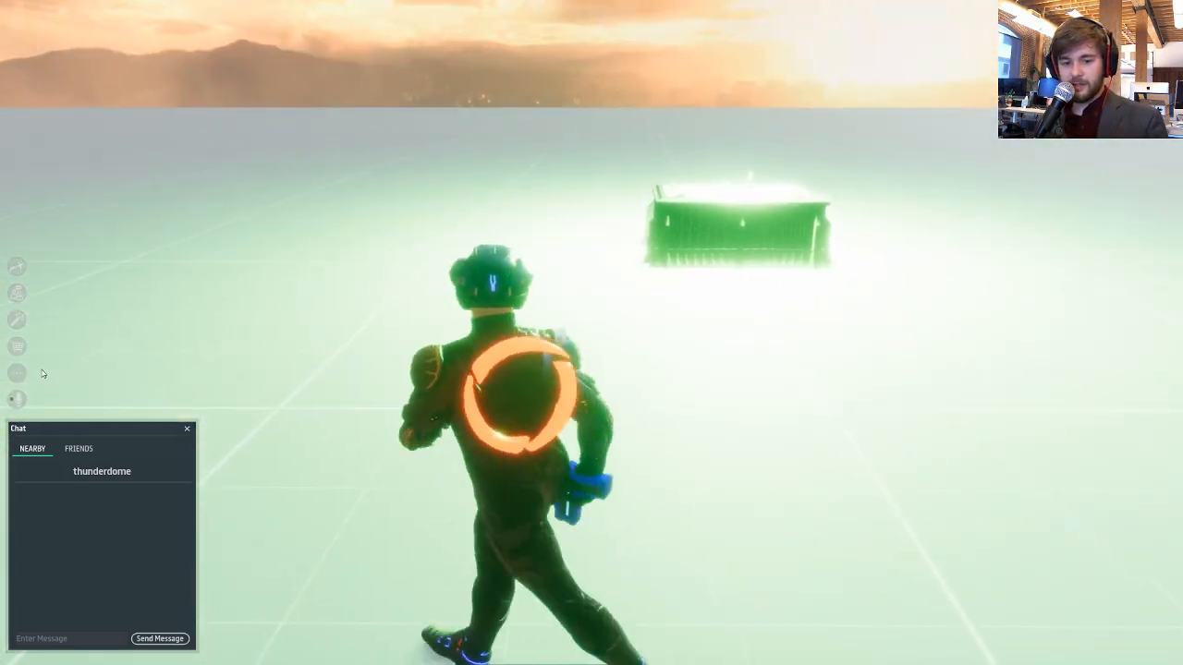
left_click(17, 373)
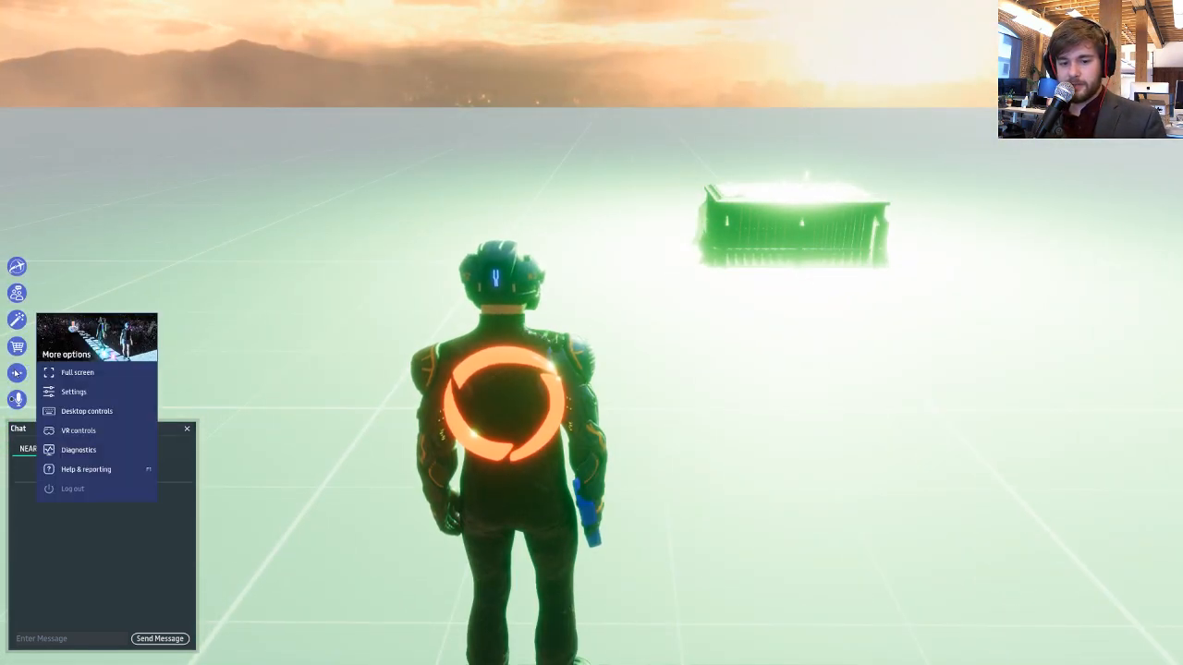
left_click(20, 321)
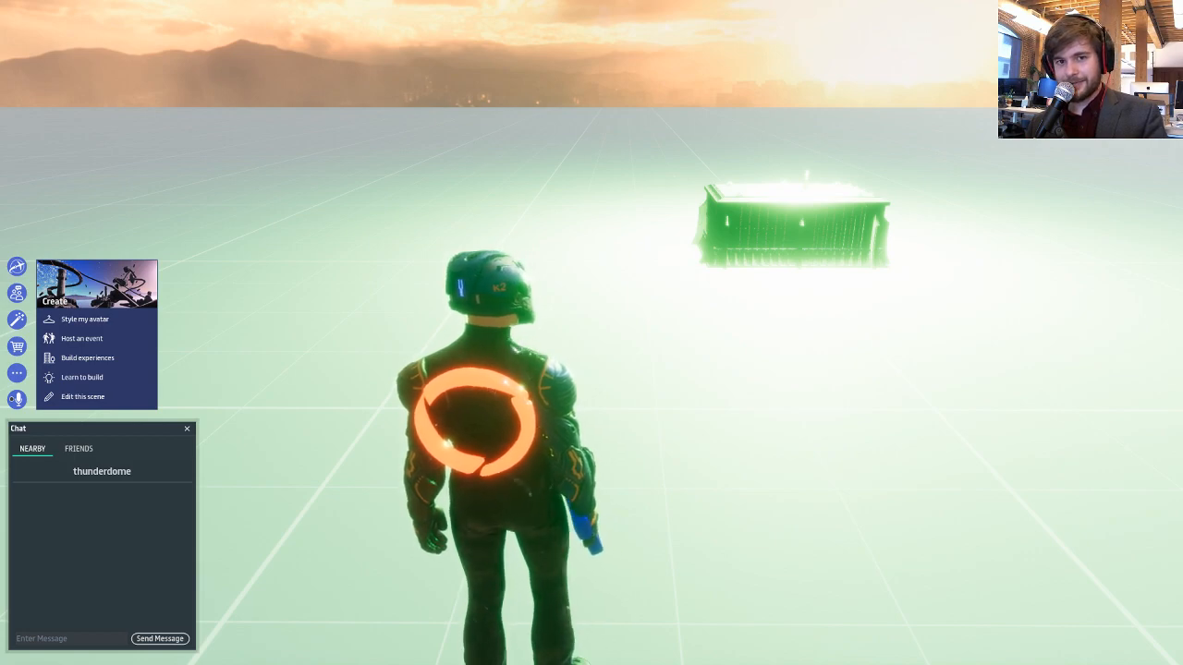
left_click(566, 545)
- Return to the near altar, reset the targets and put the blue gun down on it
key("s")
right_click_drag(483, 396, 813, 402)
key("w")
key("s")
left_click(811, 329)
key("w")
right_click_drag(746, 303, 632, 271)
key("w")
key("d")
key("s")
key("w")
key("w")
key("w")
key("s")
key("d")
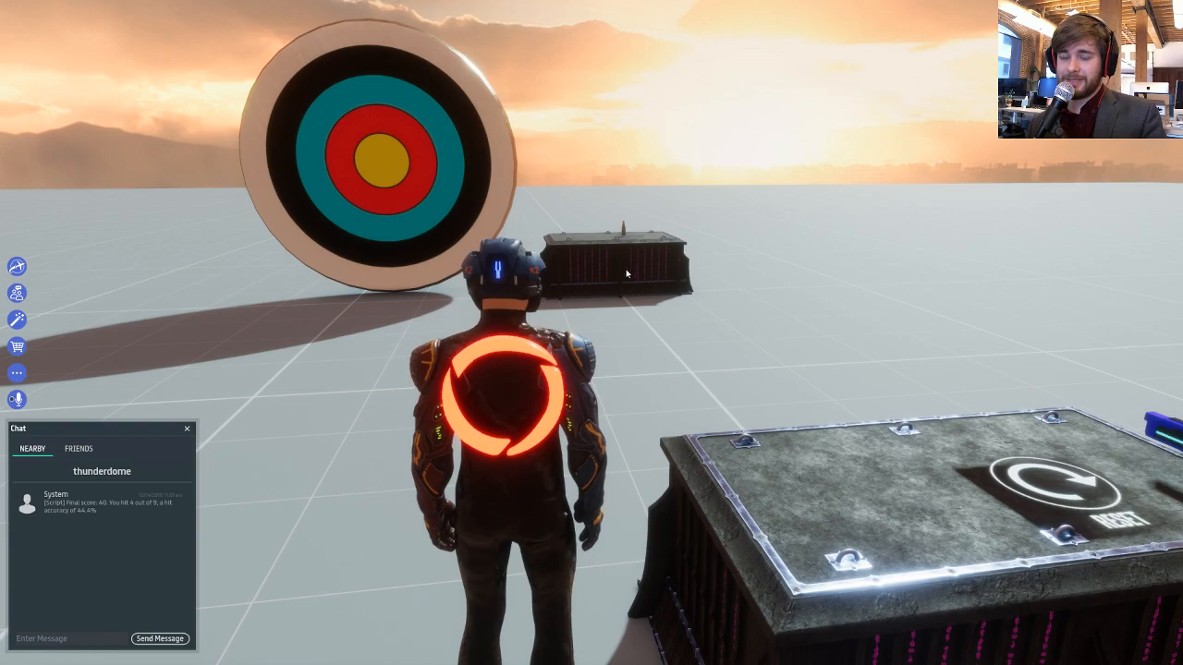
- Walk around the near altar to examine Target 03 and the beer bottle after the reset
key("w")
right_click_drag(621, 274, 338, 269)
key("d")
key("s")
right_click_drag(592, 263, 490, 256)
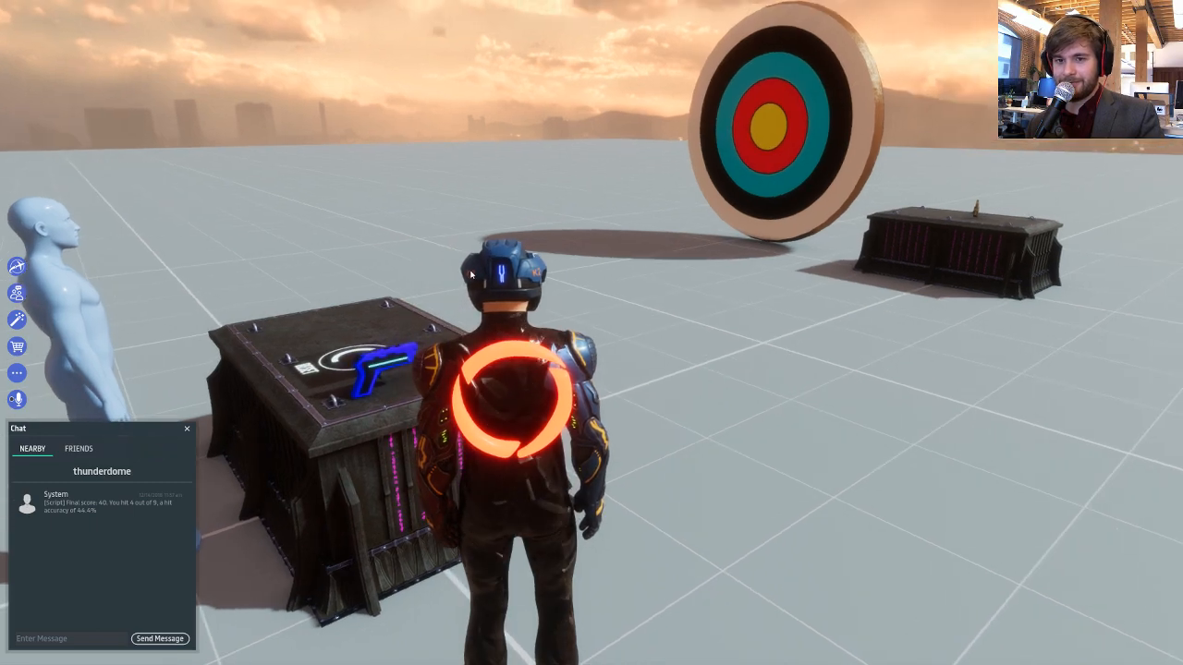